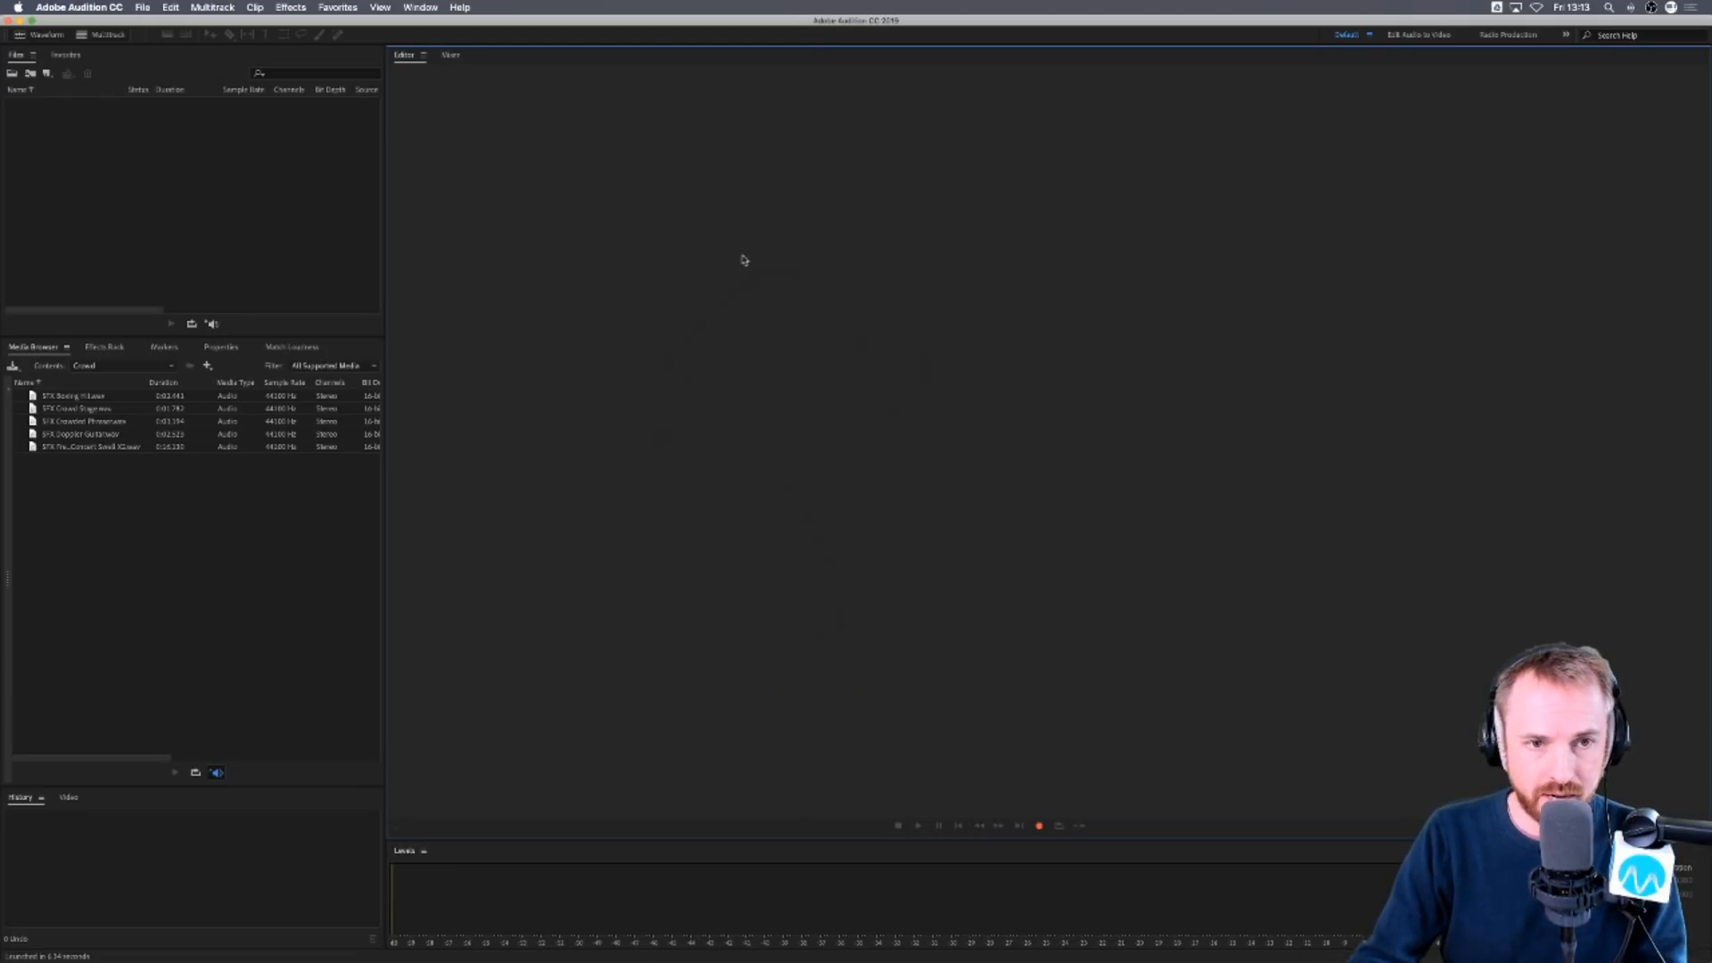
Open the preferences and look through the General, Appearance, Audio Channel Mapping, Memory and Media & Disk Cache settings.
{"action": "left_click", "coordinate": [68, 8]}
{"action": "mouse_move", "coordinate": [68, 47]}
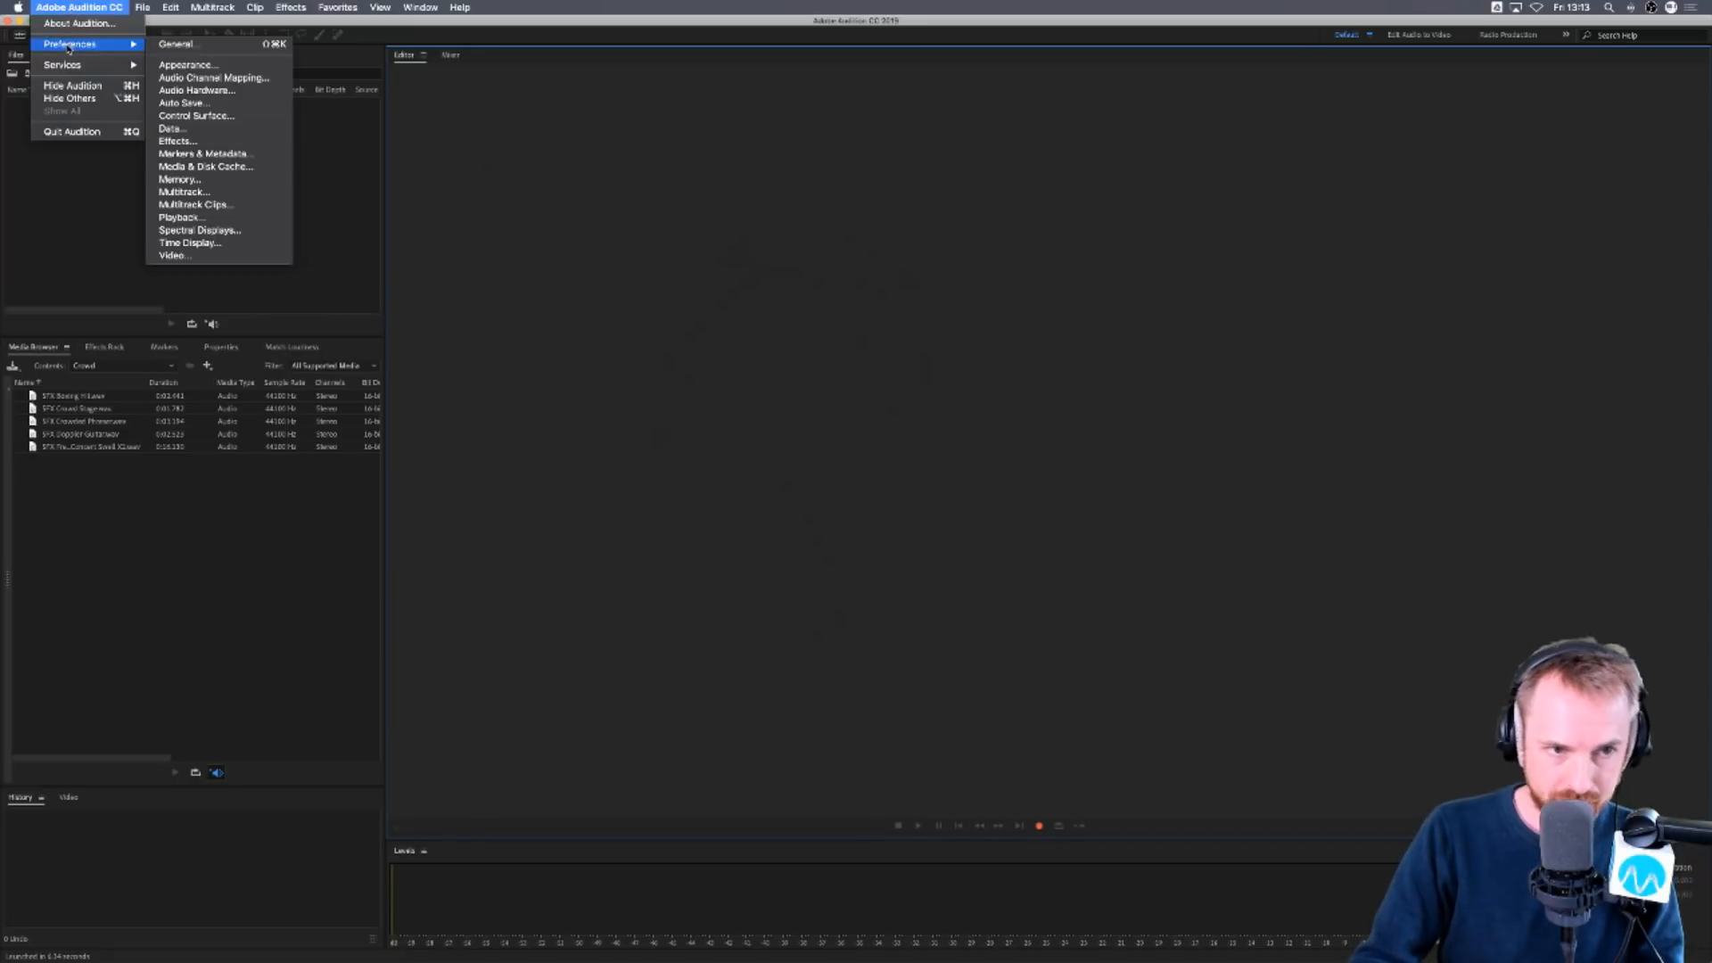
{"action": "left_click", "coordinate": [205, 46]}
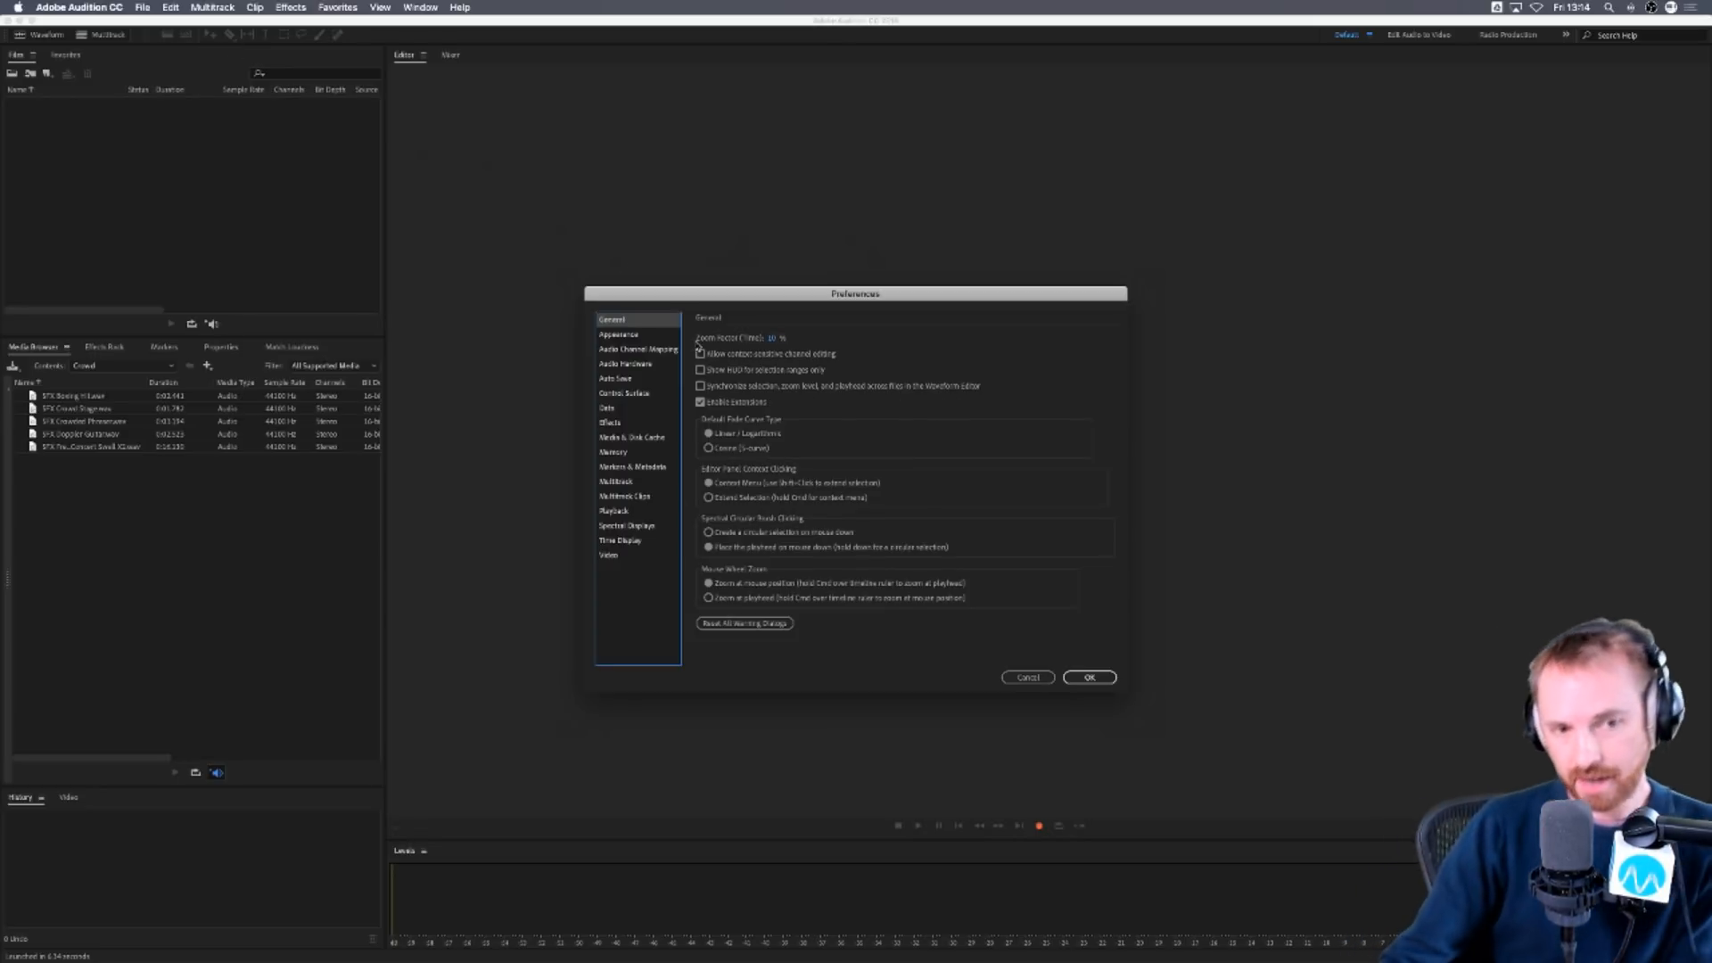
{"action": "left_click", "coordinate": [651, 337]}
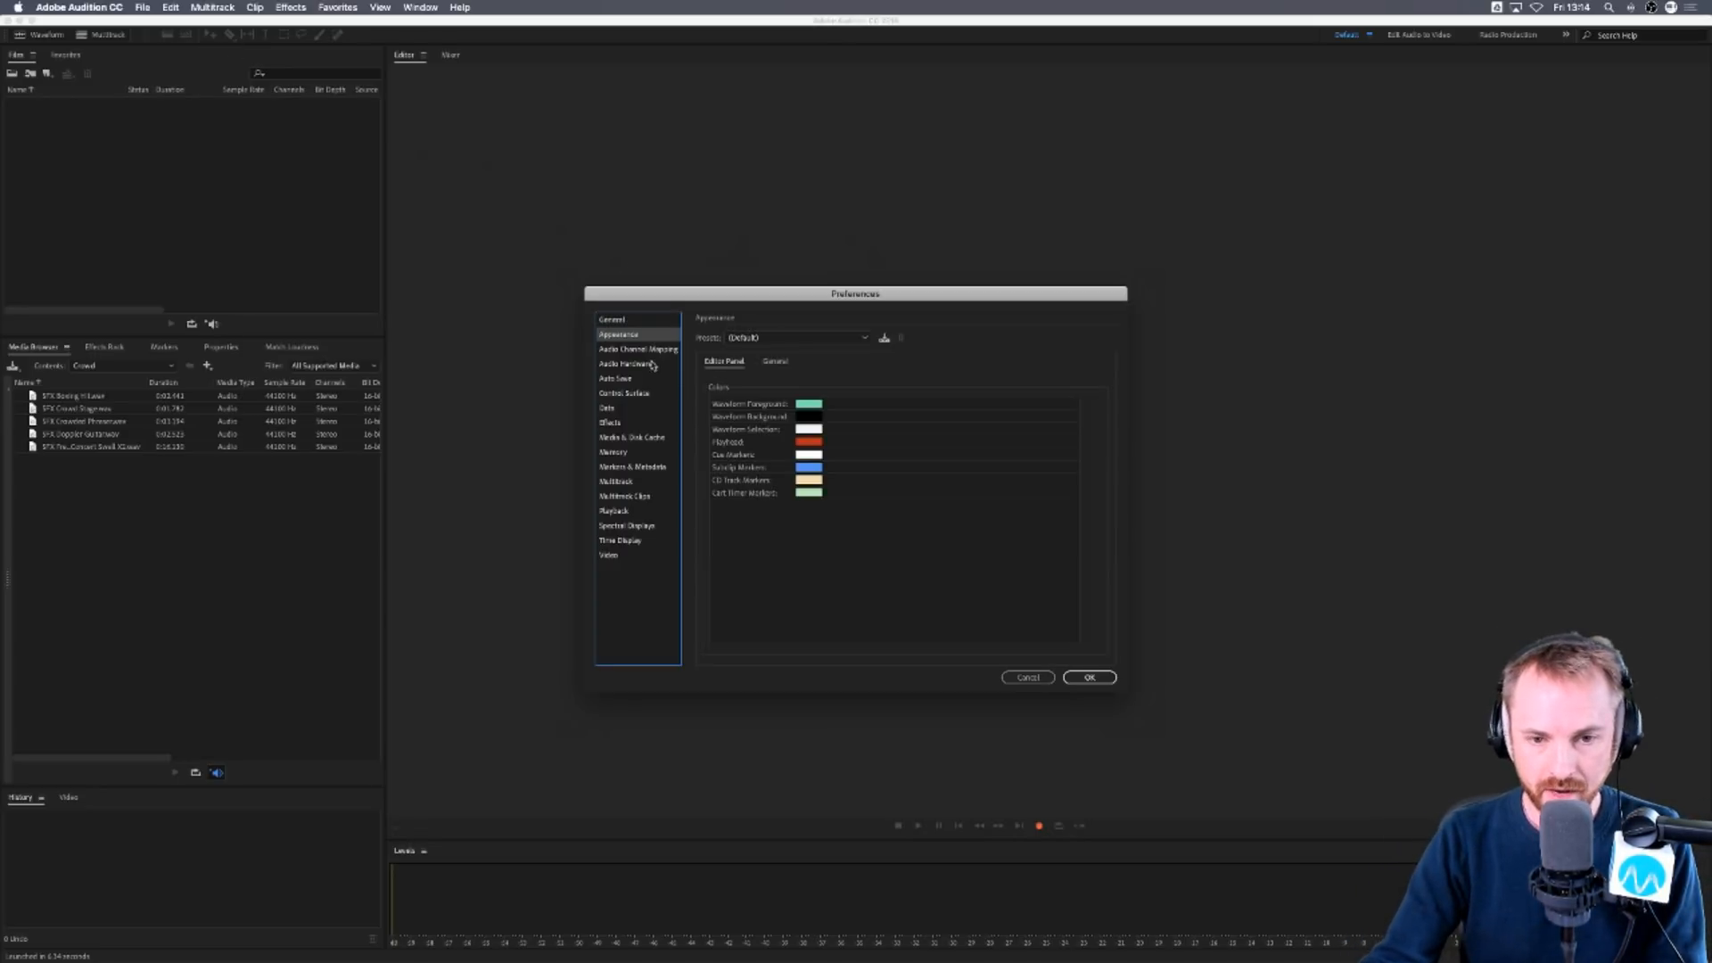
{"action": "left_click", "coordinate": [652, 352]}
{"action": "left_click", "coordinate": [641, 407]}
{"action": "left_click", "coordinate": [619, 452]}
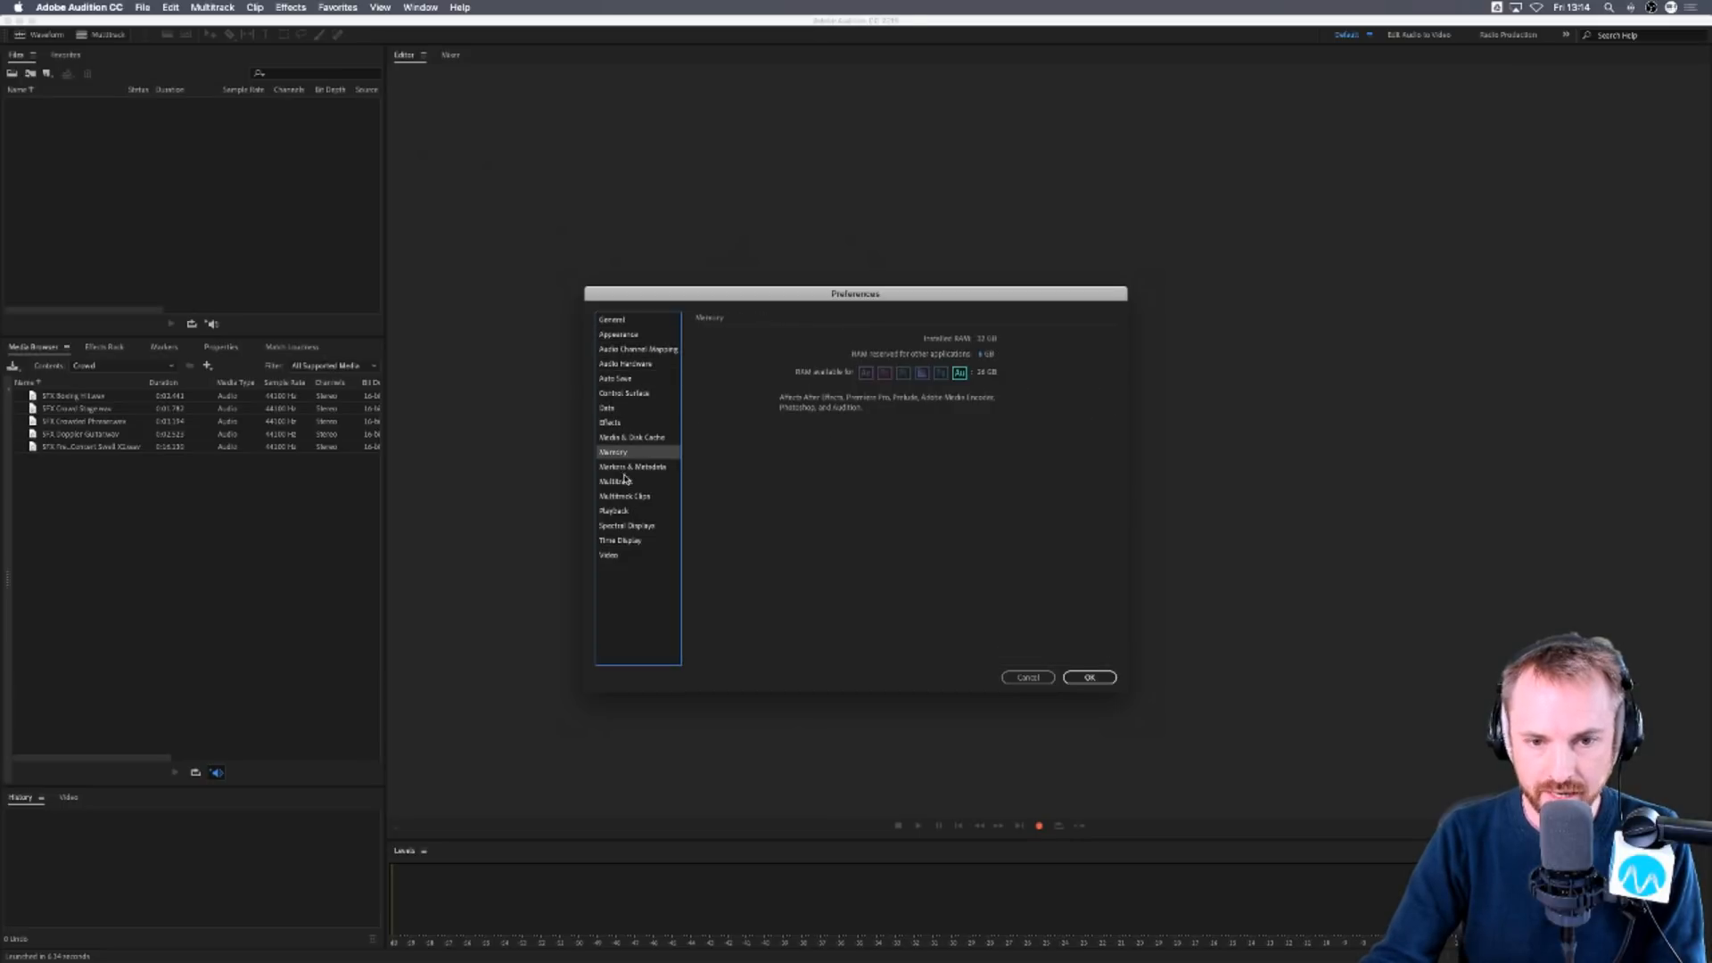
{"action": "left_click", "coordinate": [628, 526]}
{"action": "left_click", "coordinate": [633, 555]}
{"action": "left_click", "coordinate": [638, 511]}
{"action": "left_click", "coordinate": [631, 437]}
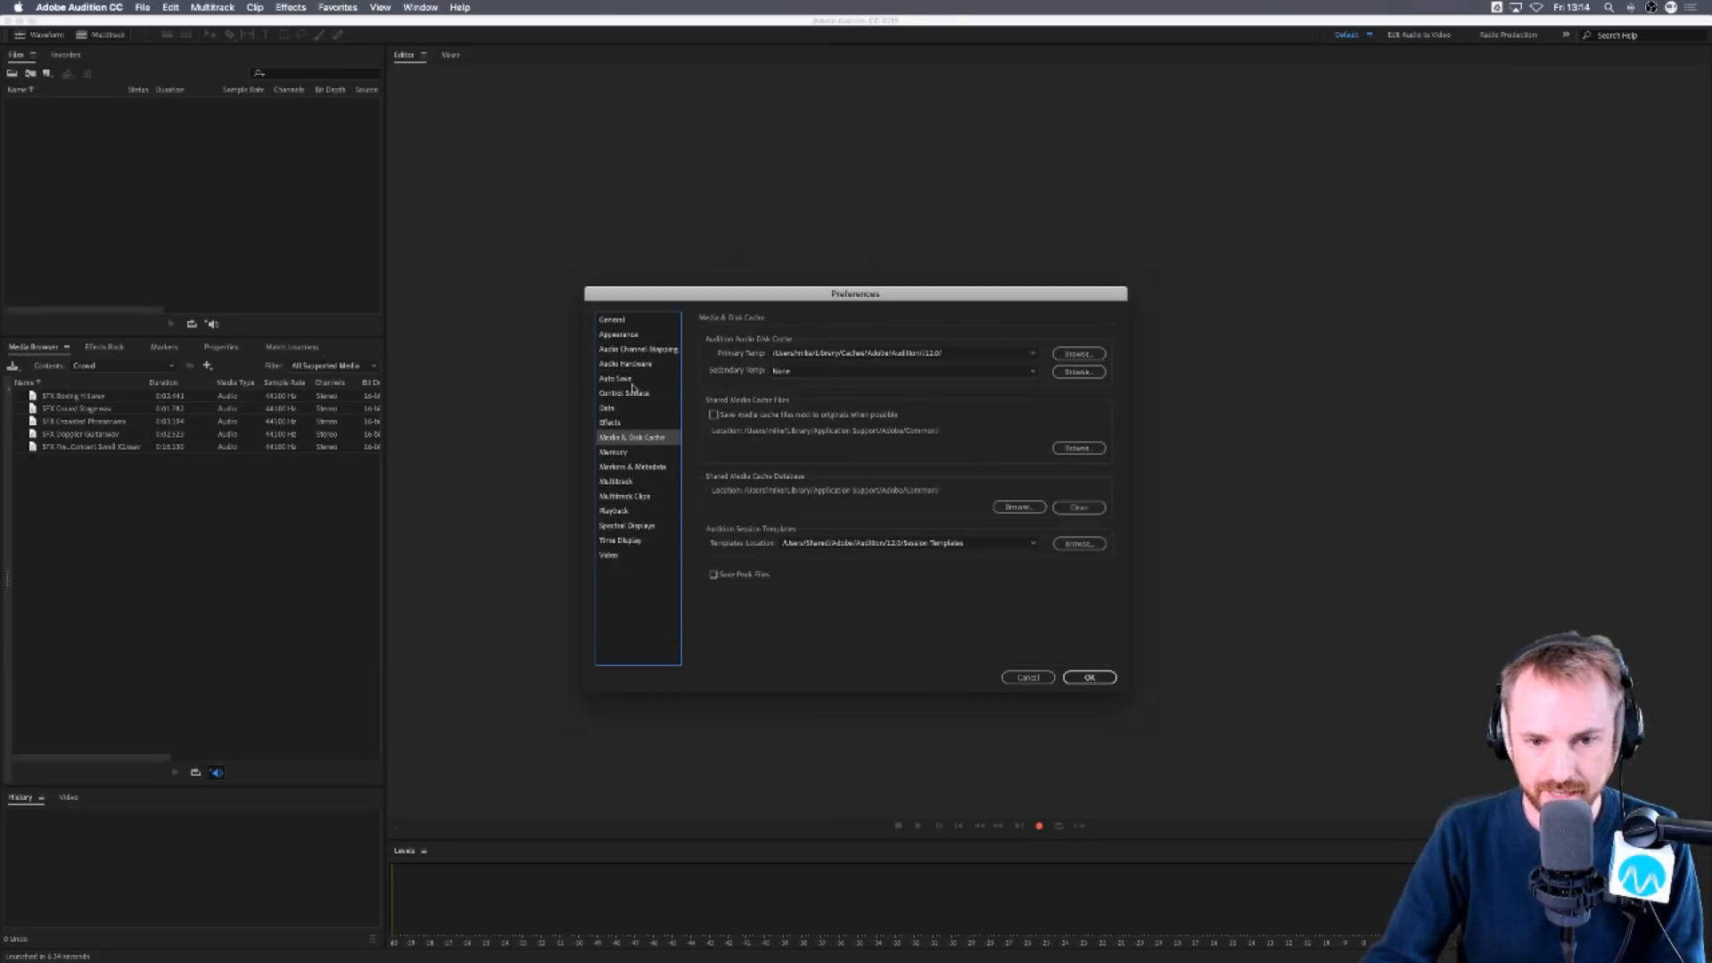
{"action": "left_click", "coordinate": [617, 378]}
{"action": "left_click", "coordinate": [628, 349]}
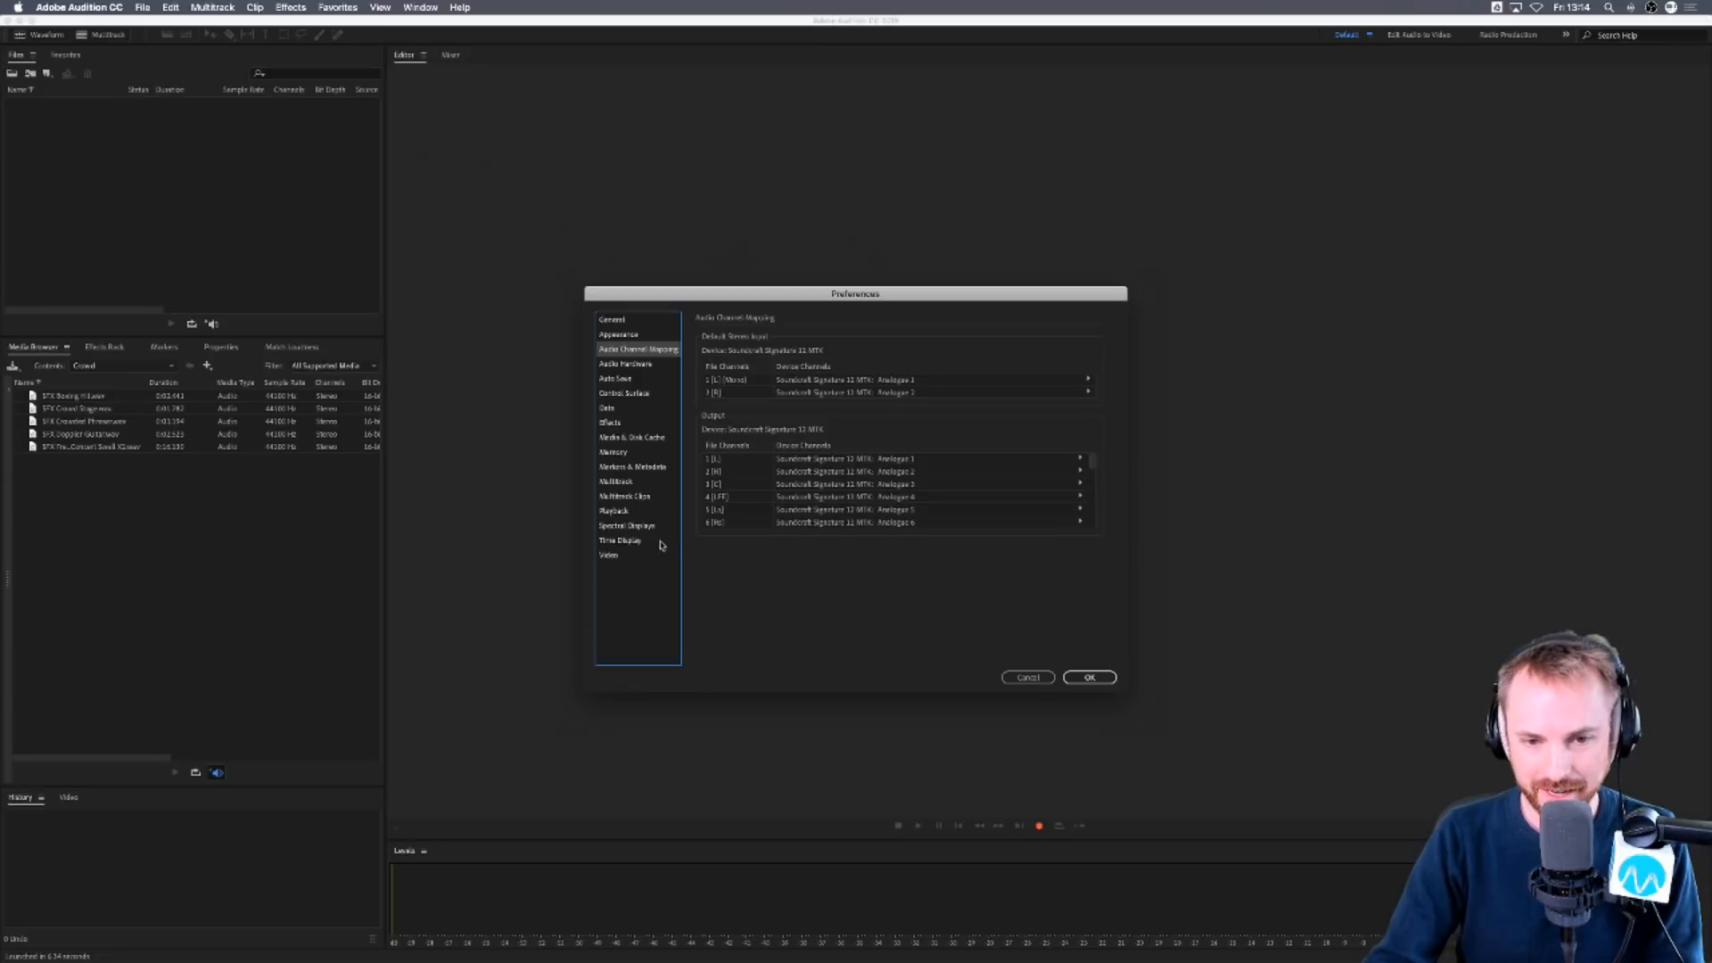
{"action": "left_click", "coordinate": [622, 439]}
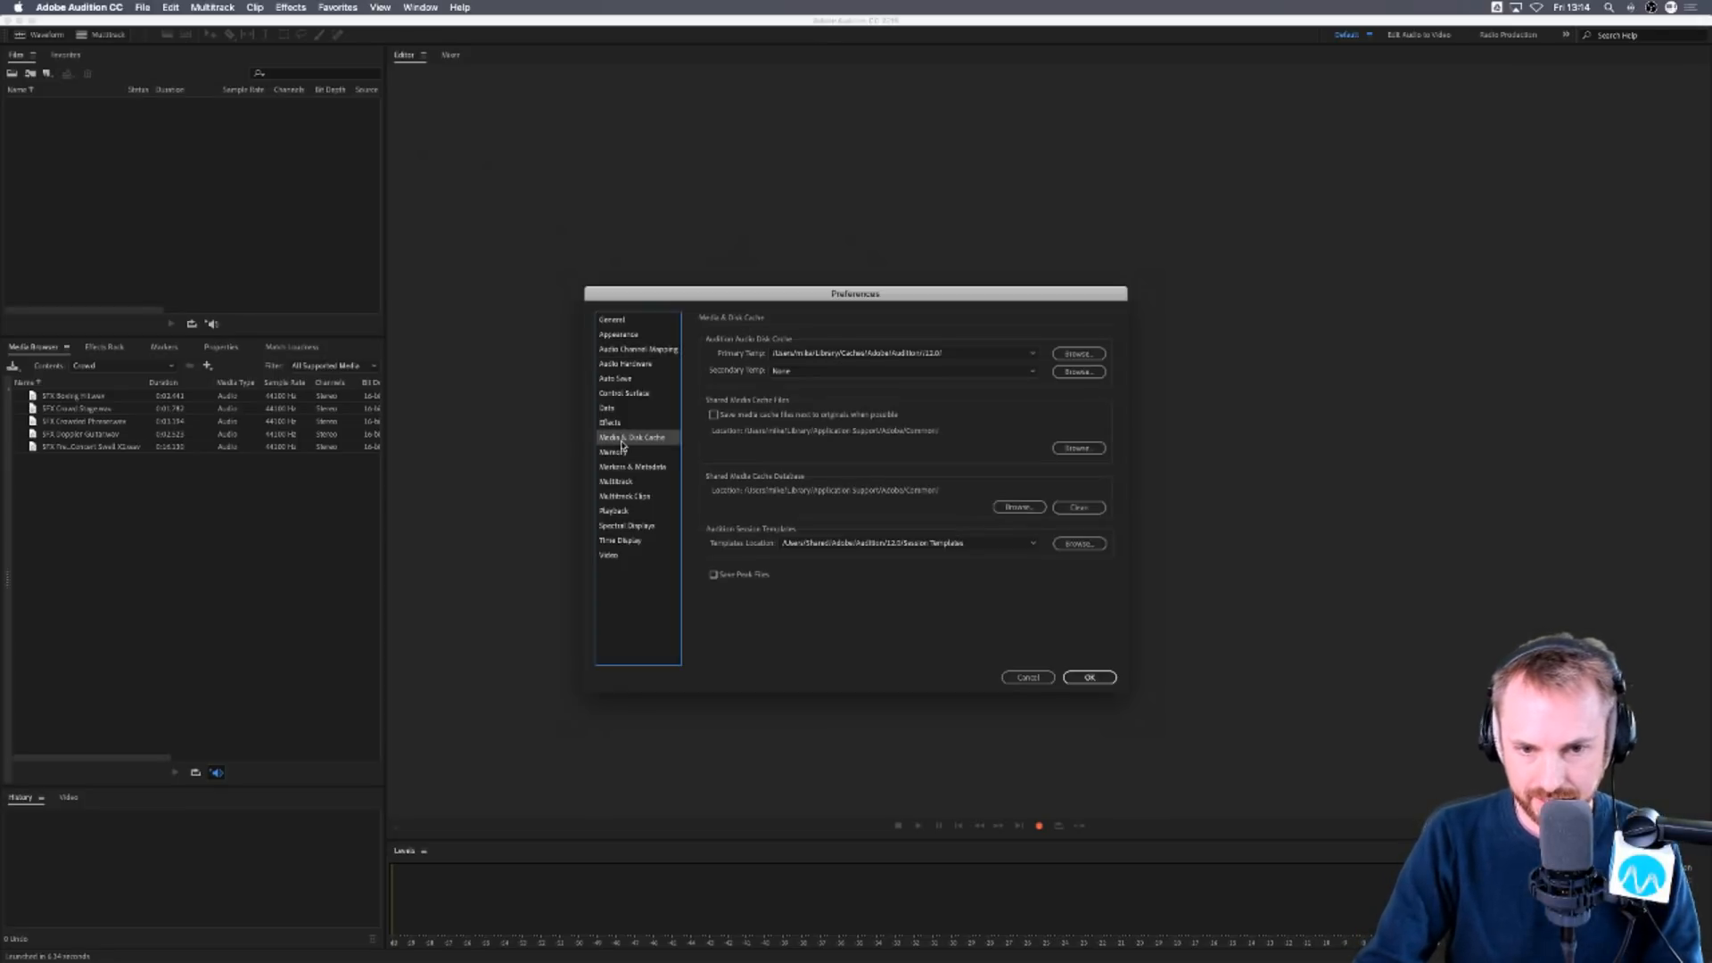
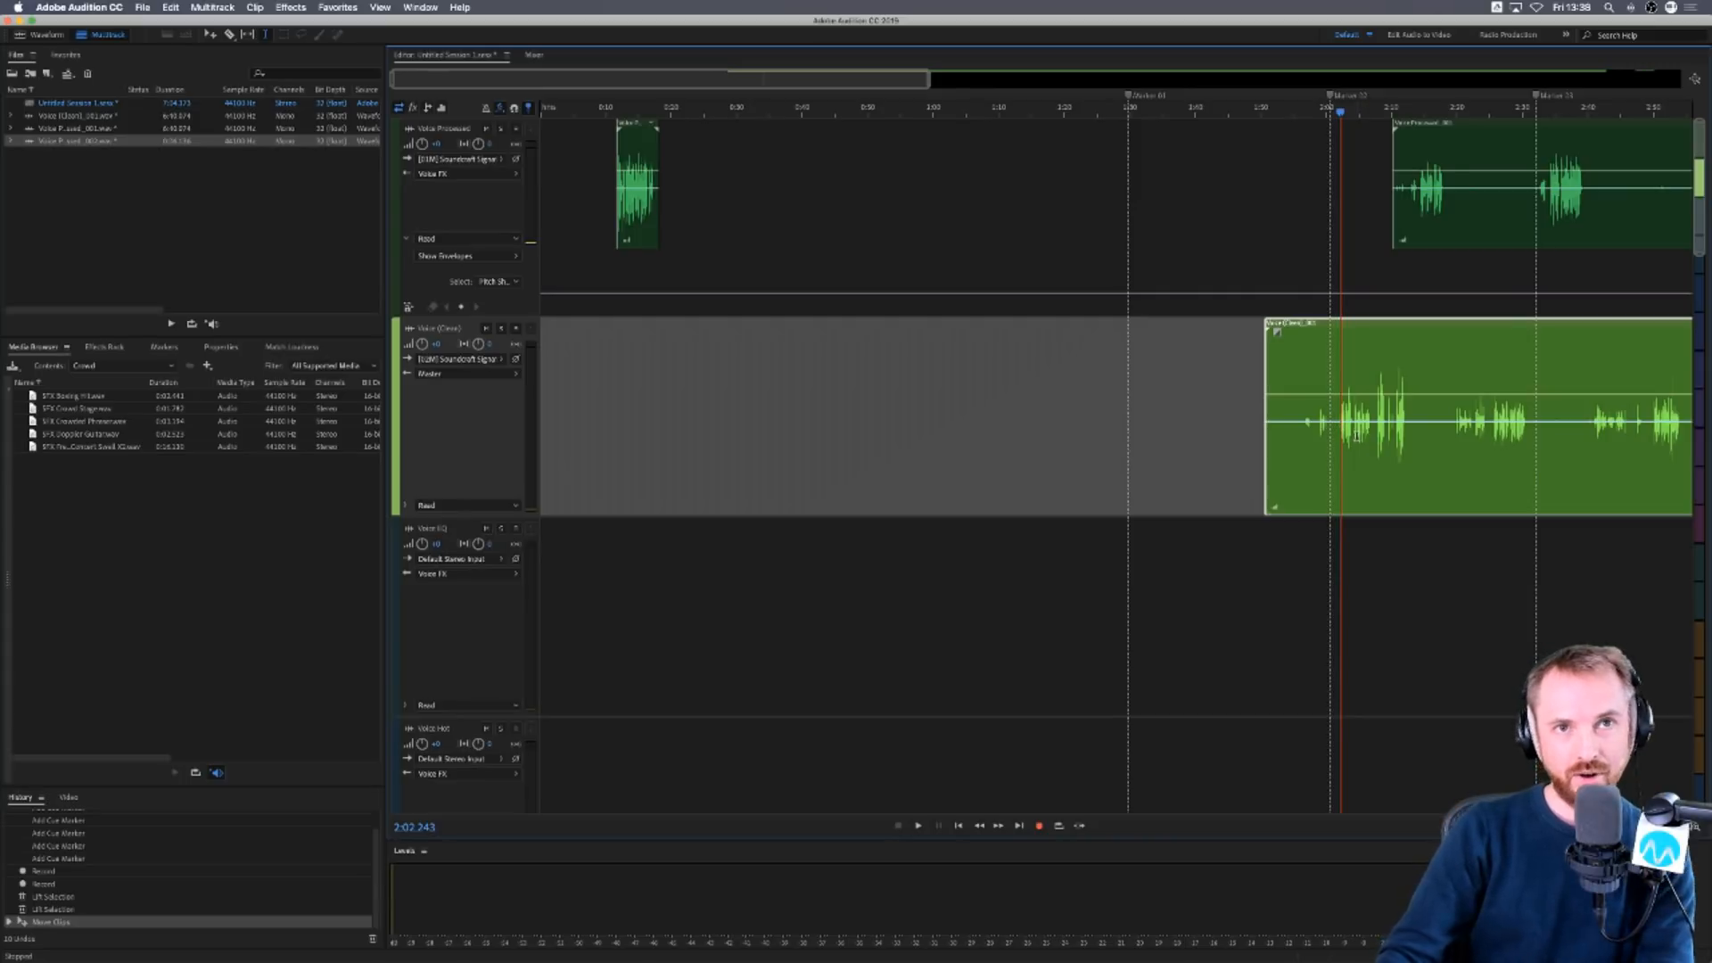
Listen to the Voice (Clean) recording from about 2:02 and remove the section from about 2:07 to 2:10.
{"action": "key", "text": "space"}
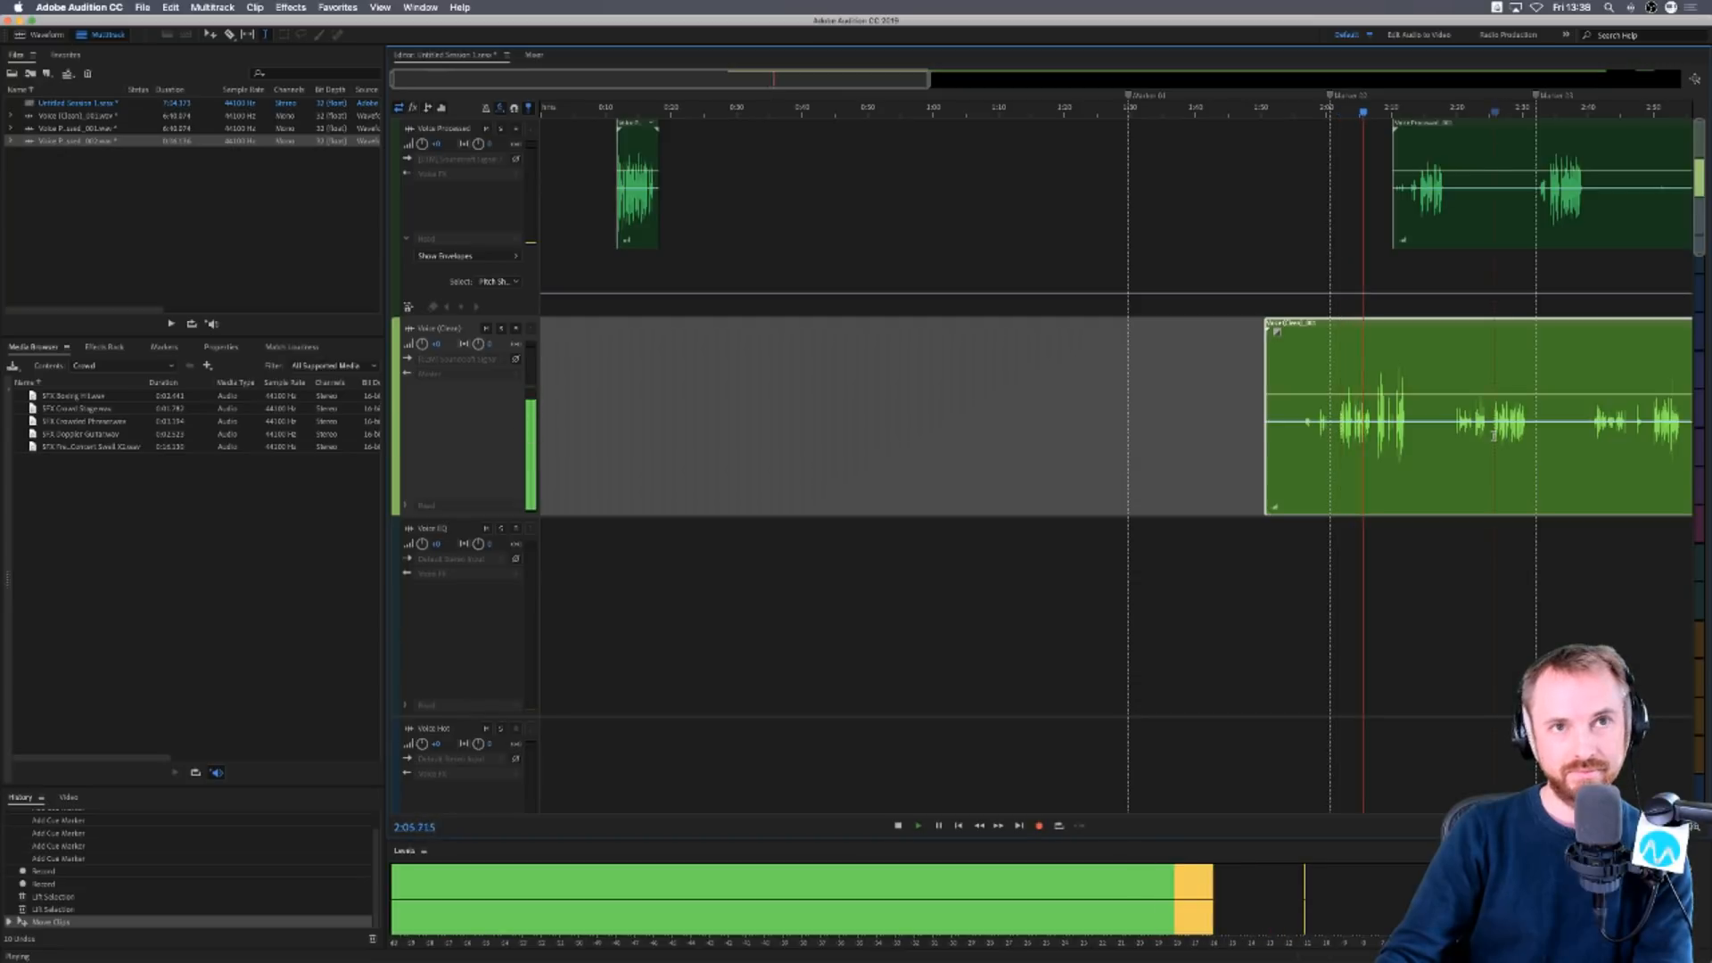
{"action": "left_click", "coordinate": [1494, 435]}
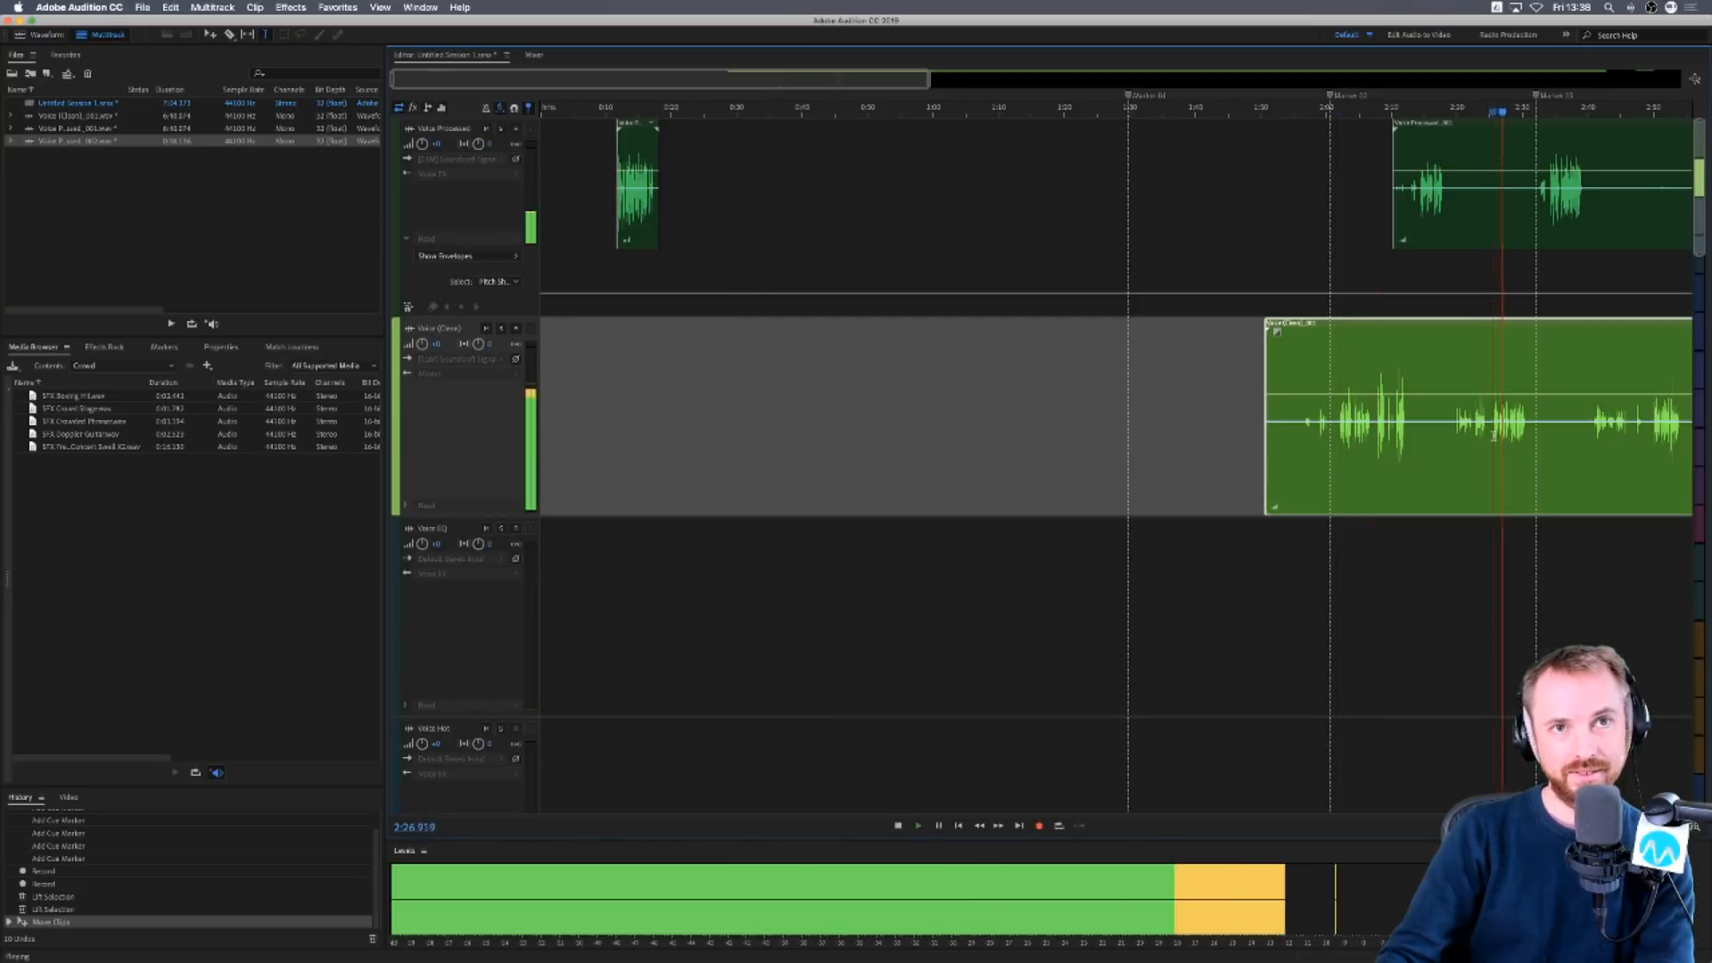
{"action": "left_click", "coordinate": [1379, 430]}
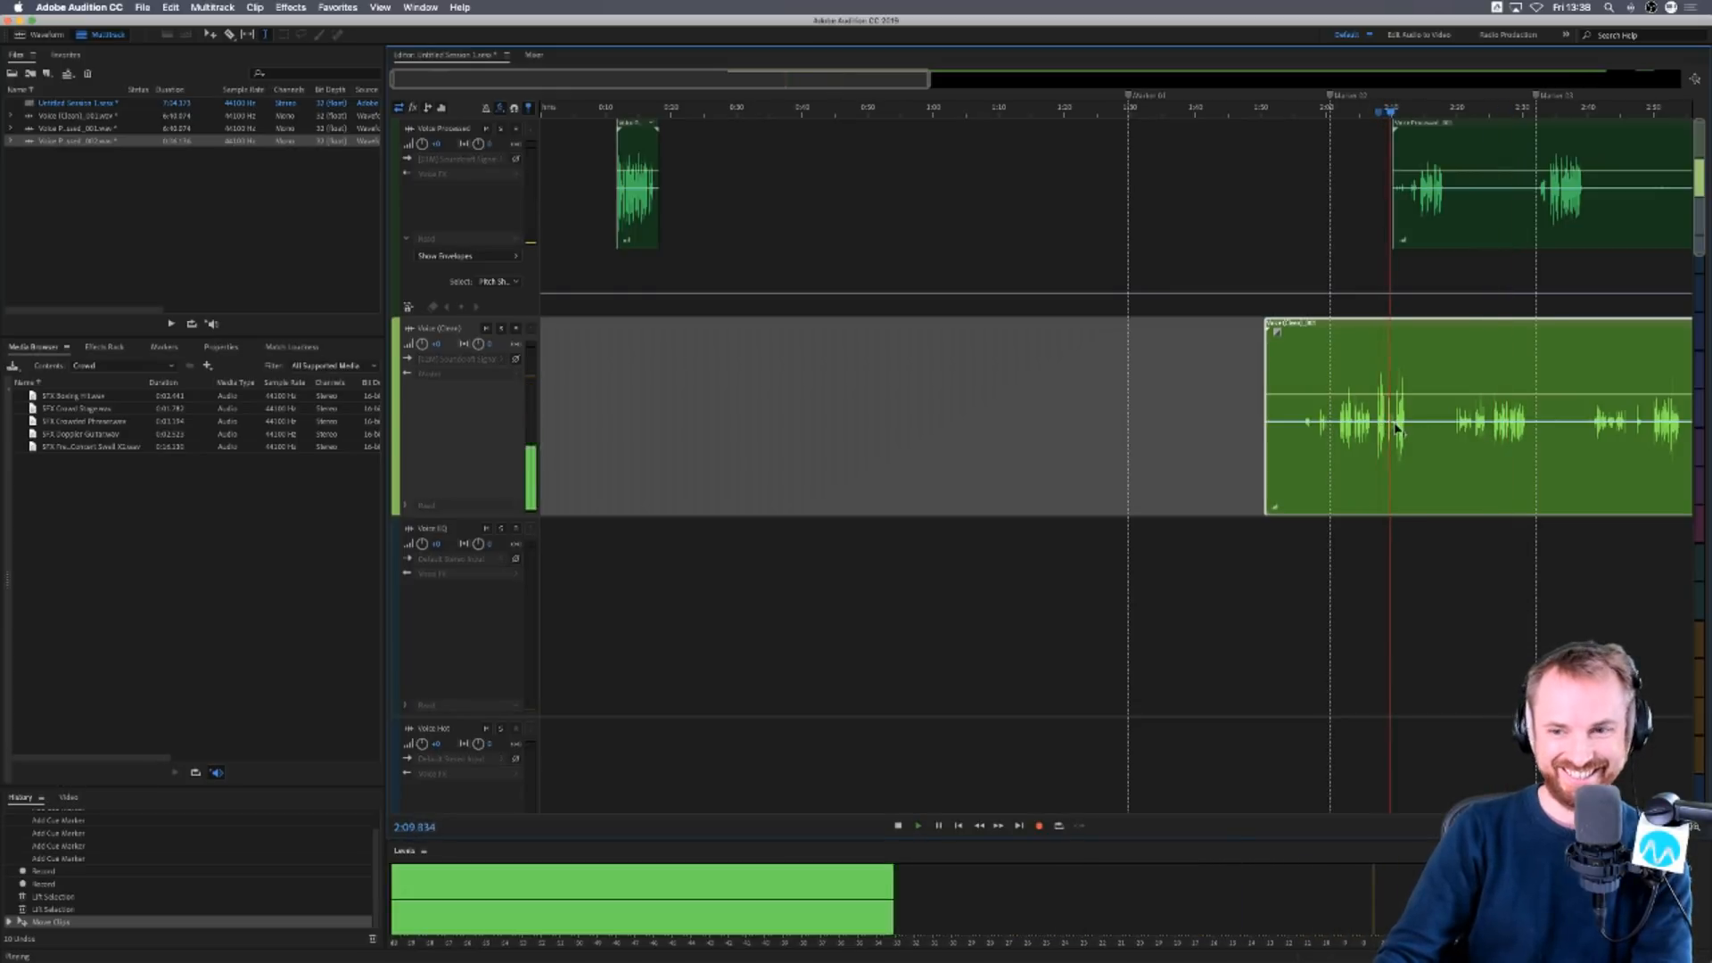
{"action": "left_click_drag", "start_coordinate": [1393, 430], "coordinate": [1371, 434]}
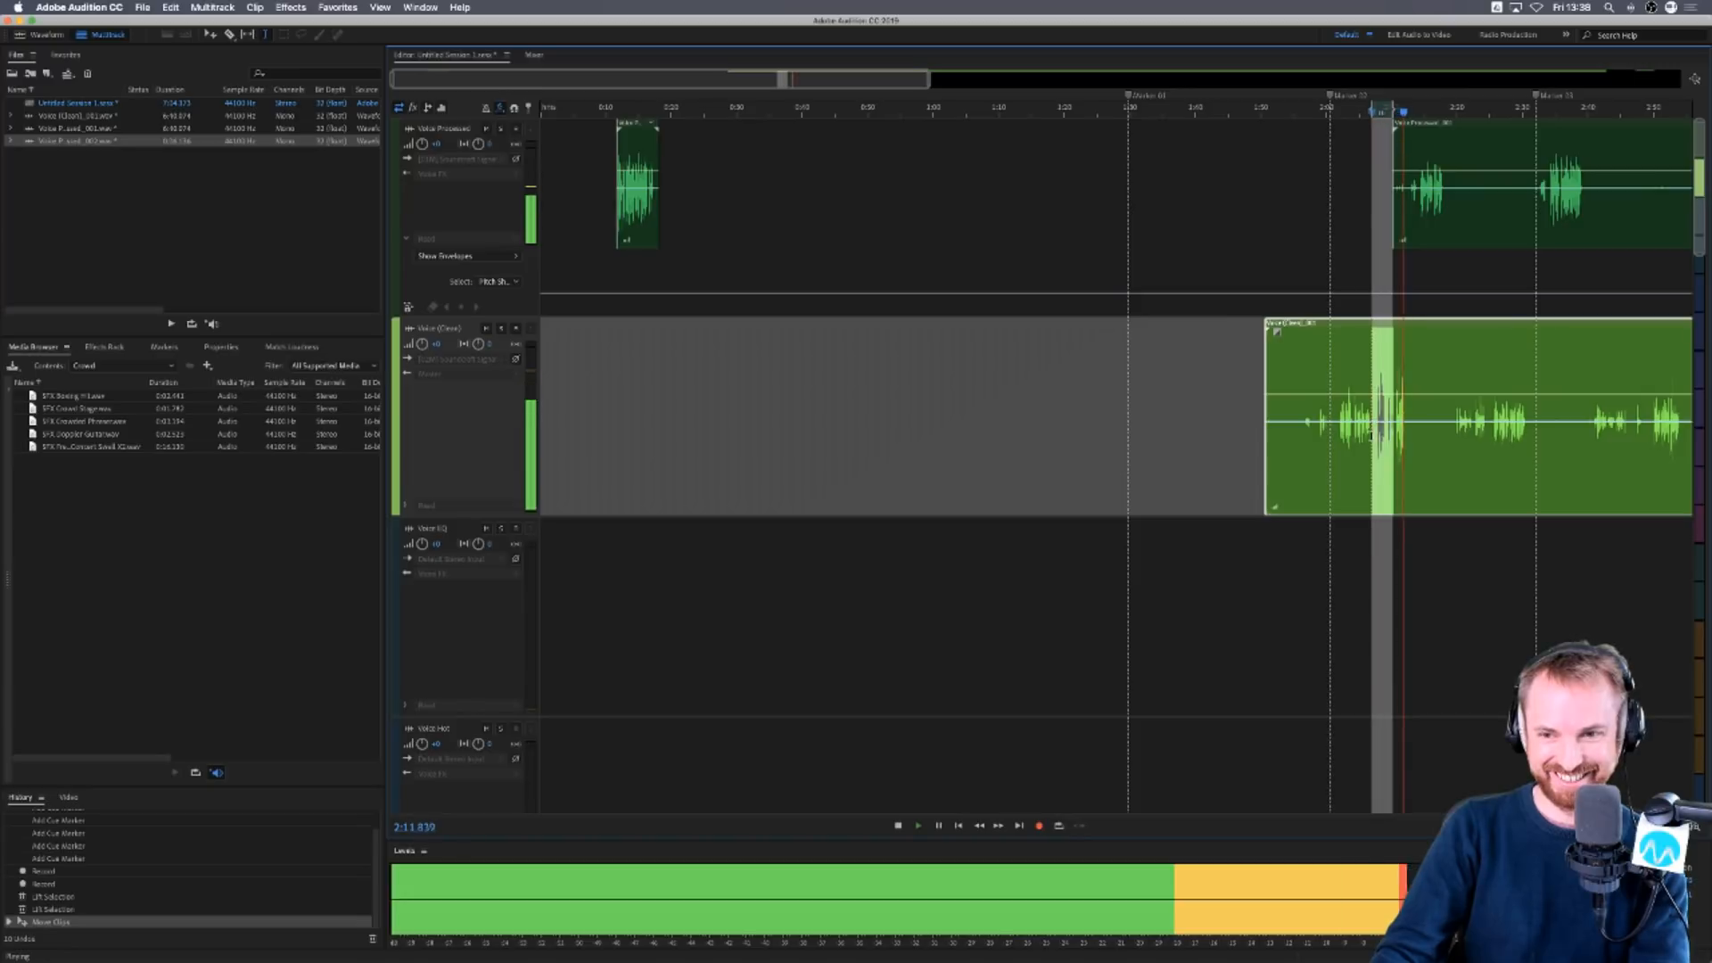
{"action": "key", "text": "space"}
{"action": "key", "text": "Delete"}
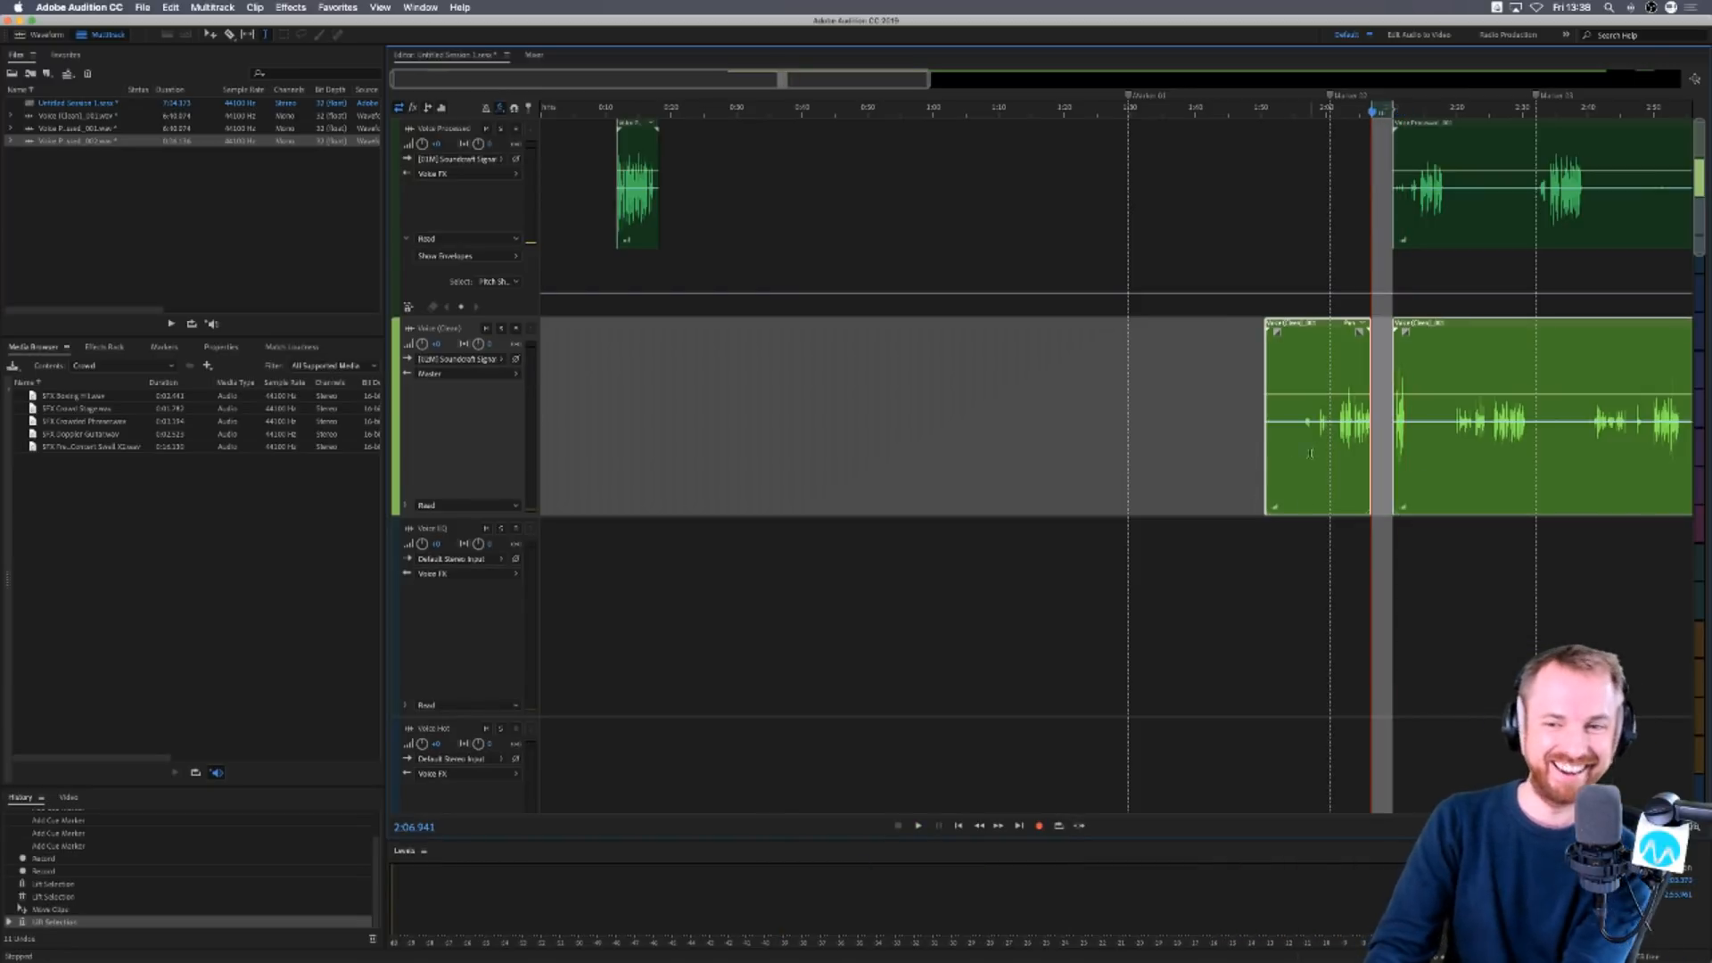
Cut the short phrases after about 2:02 out of the Voice (Clean) recording and move them onto the Voice Processed track at about 0:32.
{"action": "left_click_drag", "start_coordinate": [1330, 428], "coordinate": [1193, 430]}
{"action": "key", "text": "Delete"}
{"action": "left_click", "coordinate": [1449, 437]}
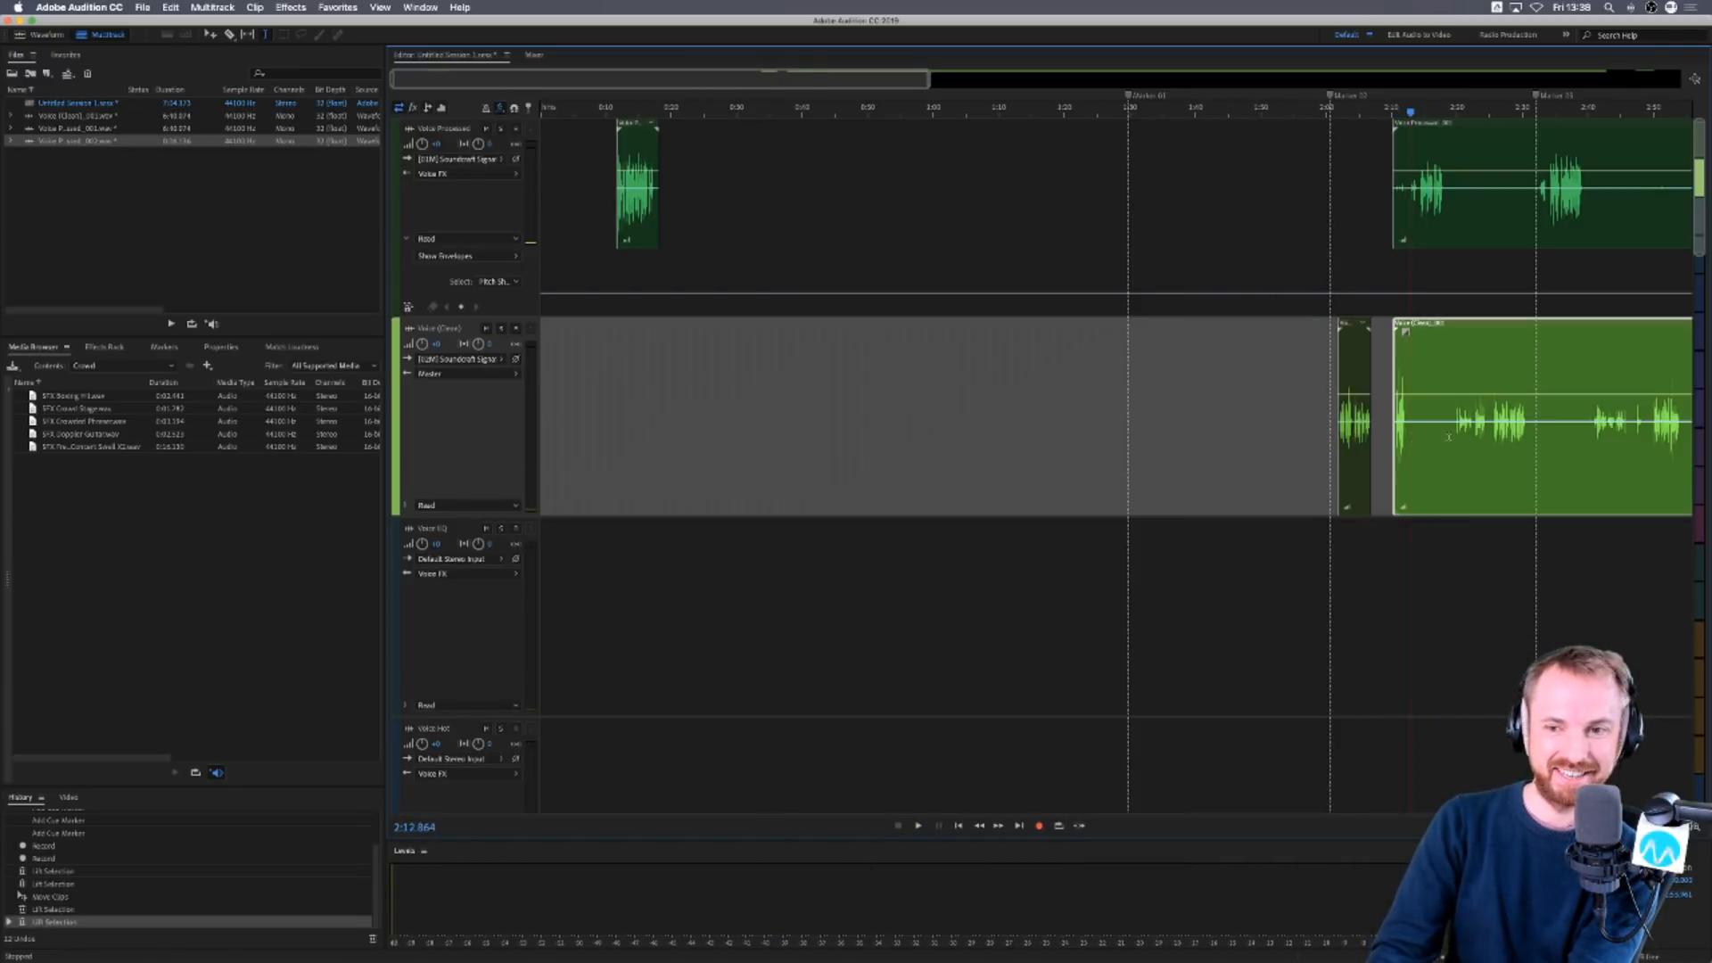
{"action": "left_click_drag", "start_coordinate": [1450, 437], "coordinate": [792, 214]}
{"action": "key", "text": "Delete"}
{"action": "left_click", "coordinate": [903, 196]}
{"action": "scroll", "coordinate": [875, 112], "scroll_direction": "down", "scroll_amount": 3}
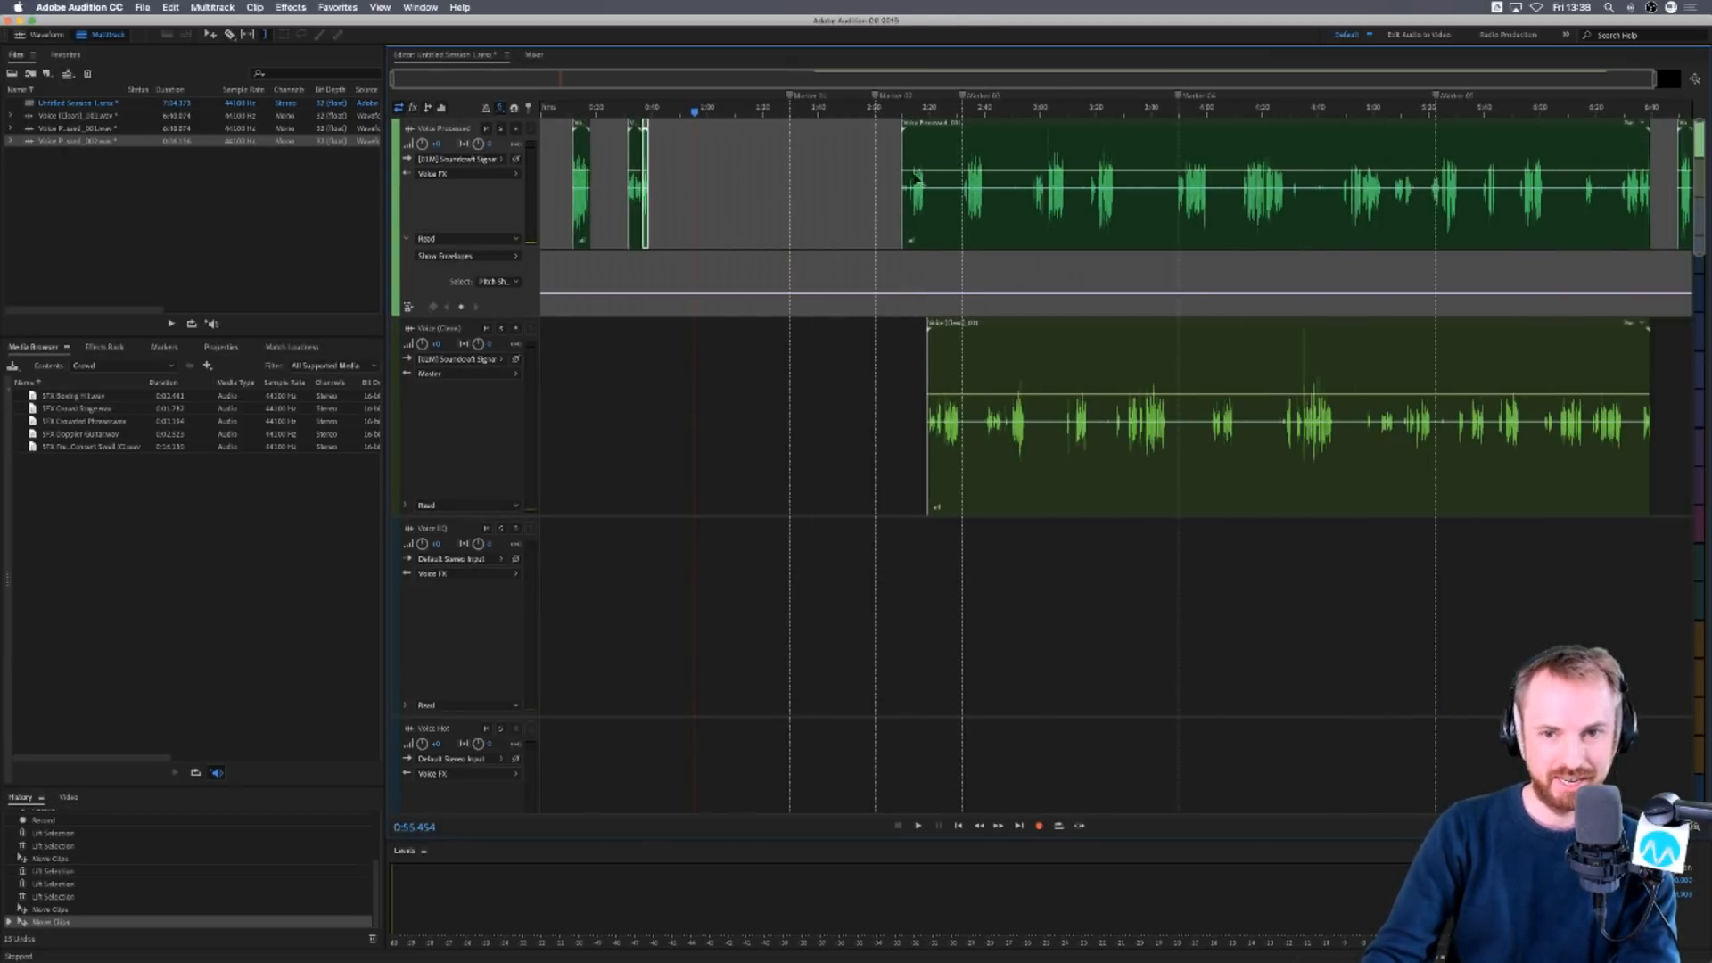
Listen to the long Voice Processed clip from about 2:33 and remove its beginning up to about 2:34.
{"action": "left_click", "coordinate": [965, 229]}
{"action": "key", "text": "space"}
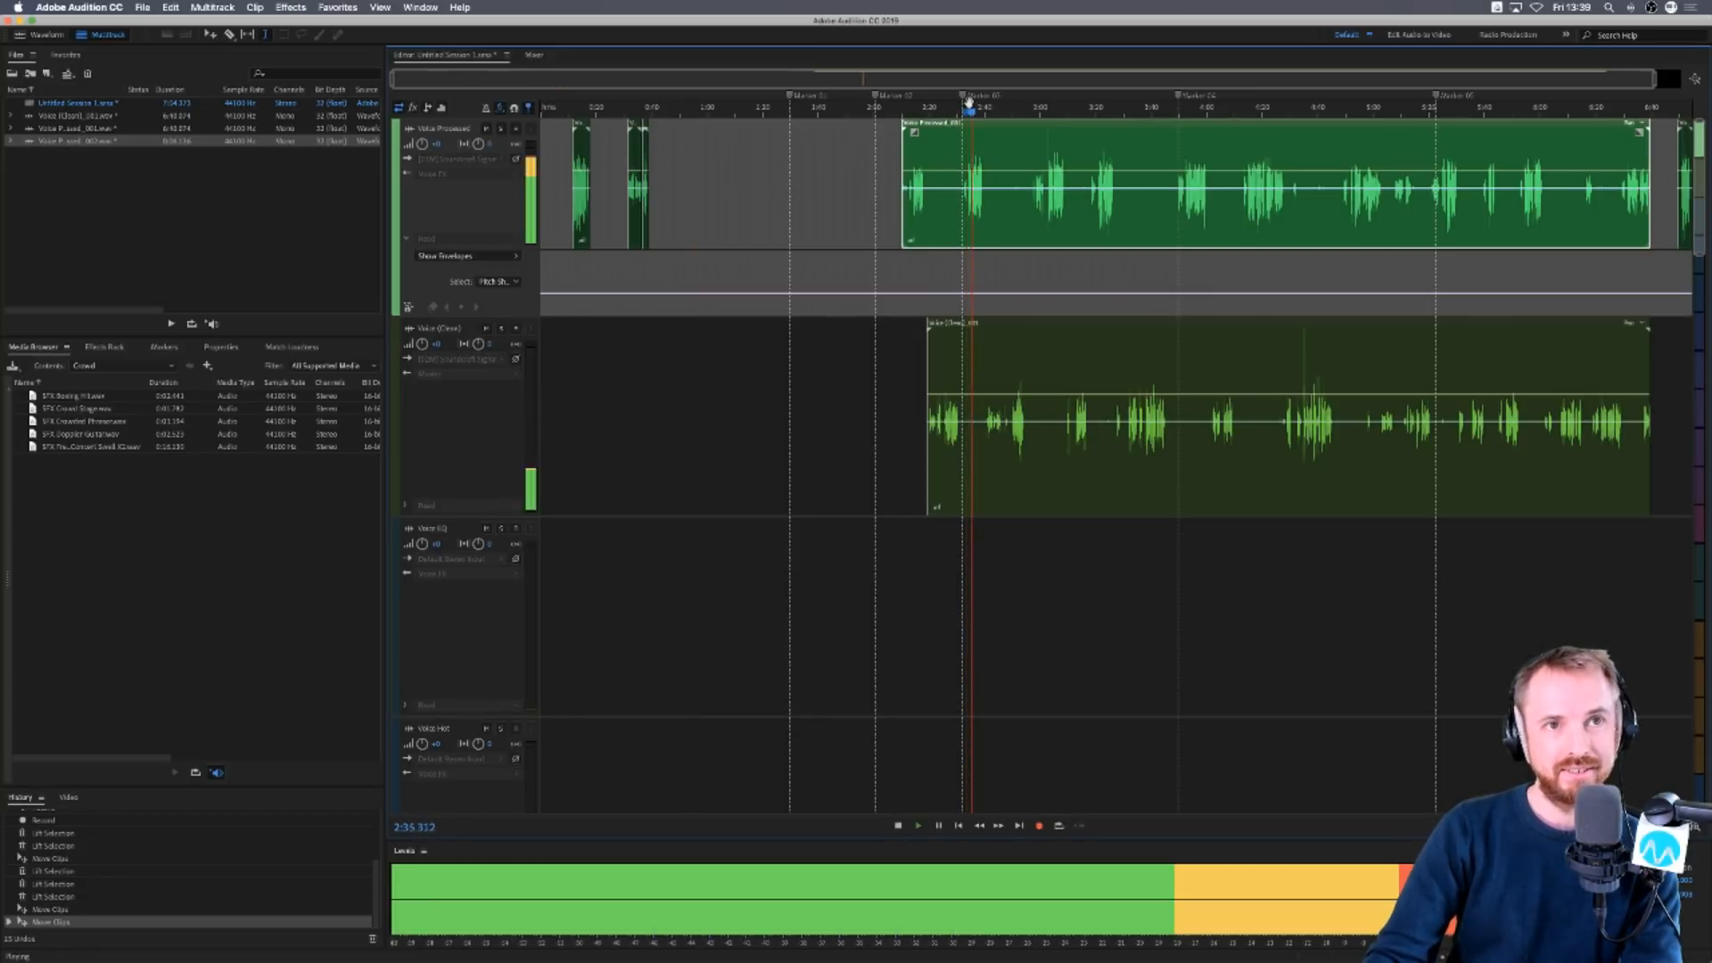
{"action": "scroll", "coordinate": [966, 111], "scroll_direction": "up", "scroll_amount": 3}
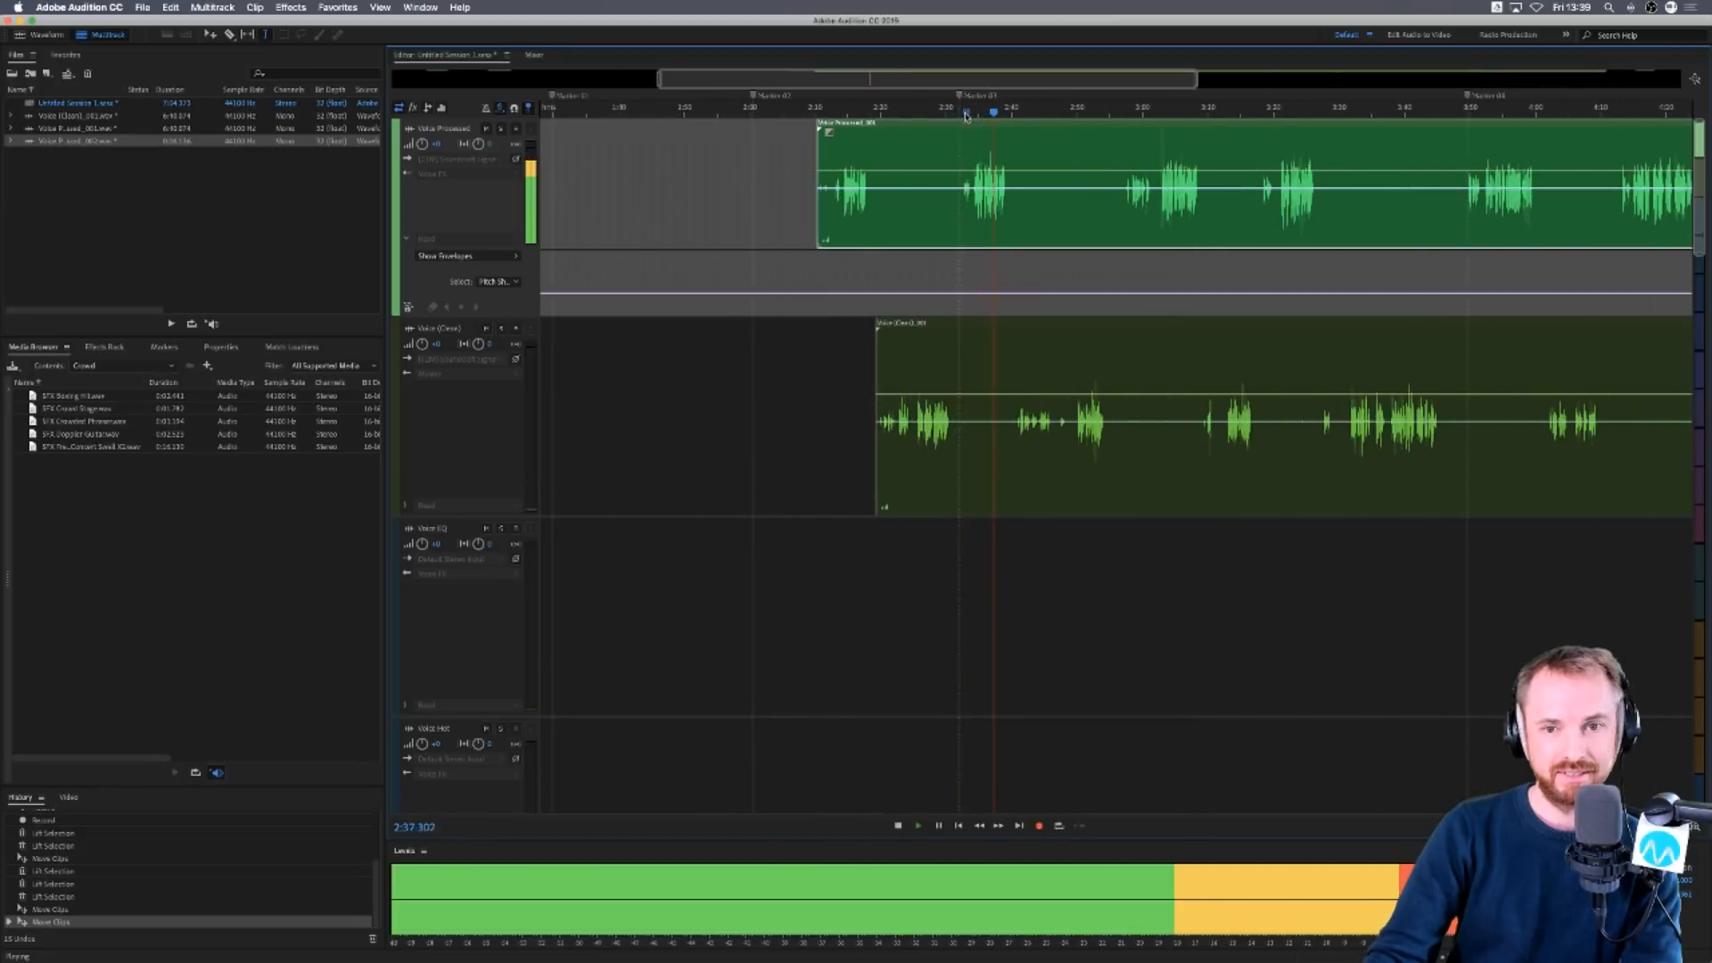
{"action": "left_click_drag", "start_coordinate": [972, 211], "coordinate": [742, 211]}
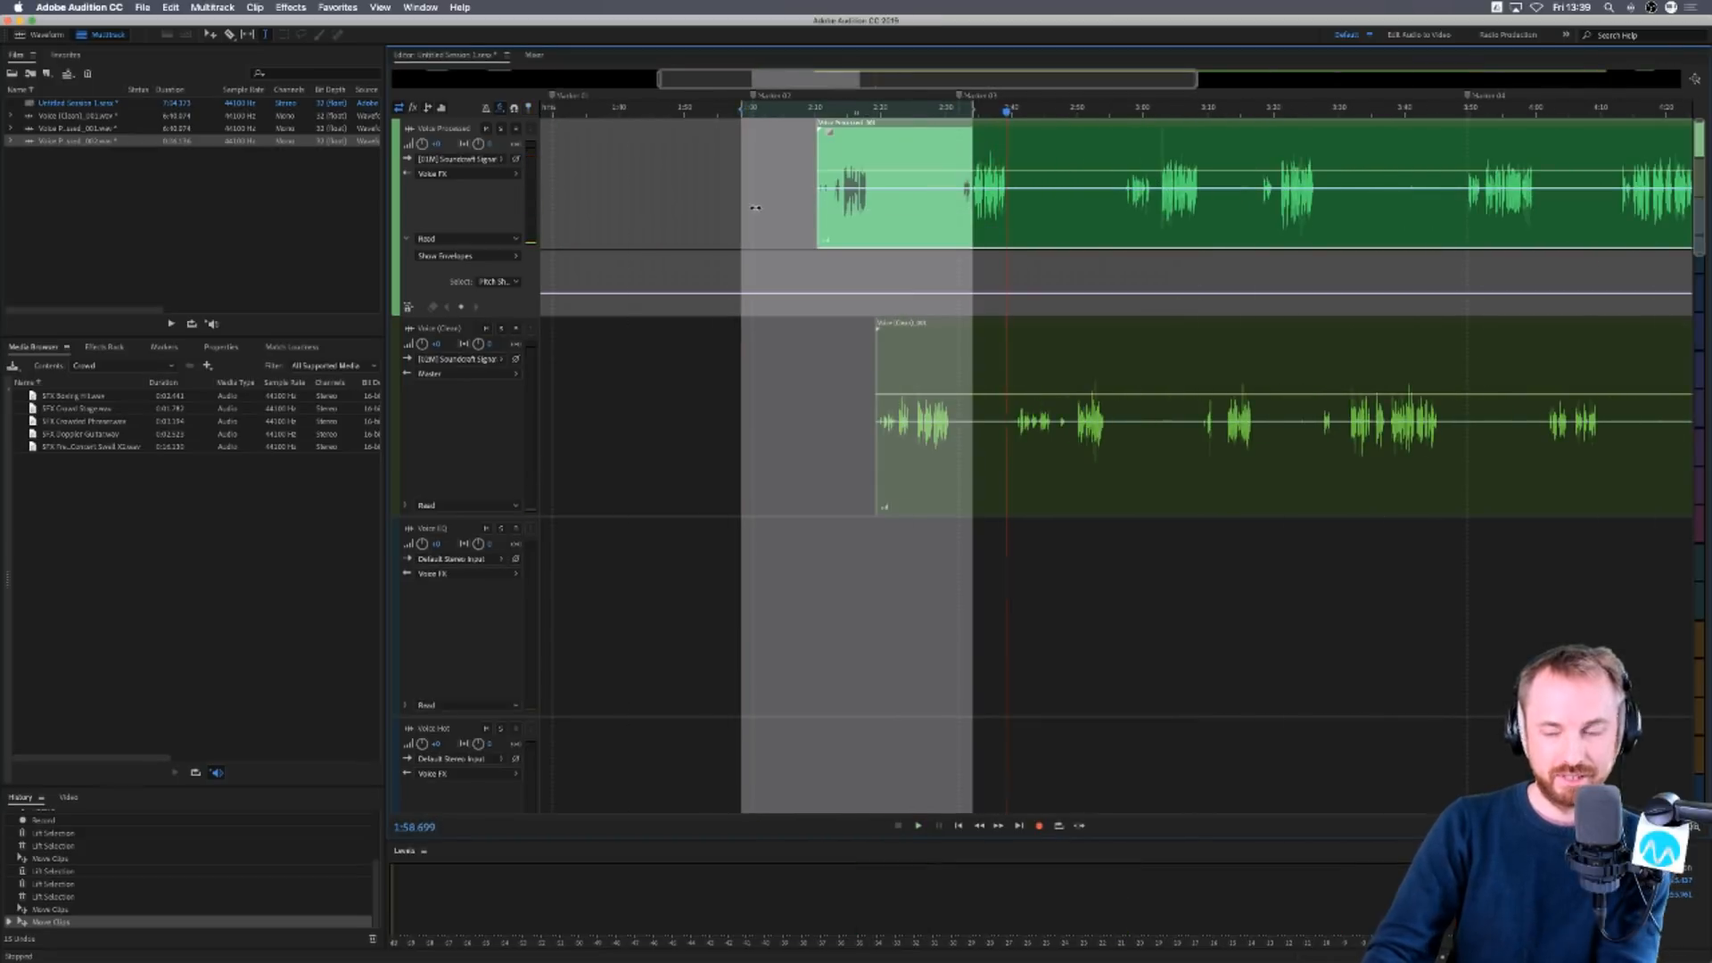
{"action": "key", "text": "Delete"}
Remove the section from about 2:40 to 3:52 on the Voice Processed track and listen to the phrase after it.
{"action": "left_click_drag", "start_coordinate": [1004, 212], "coordinate": [1482, 198]}
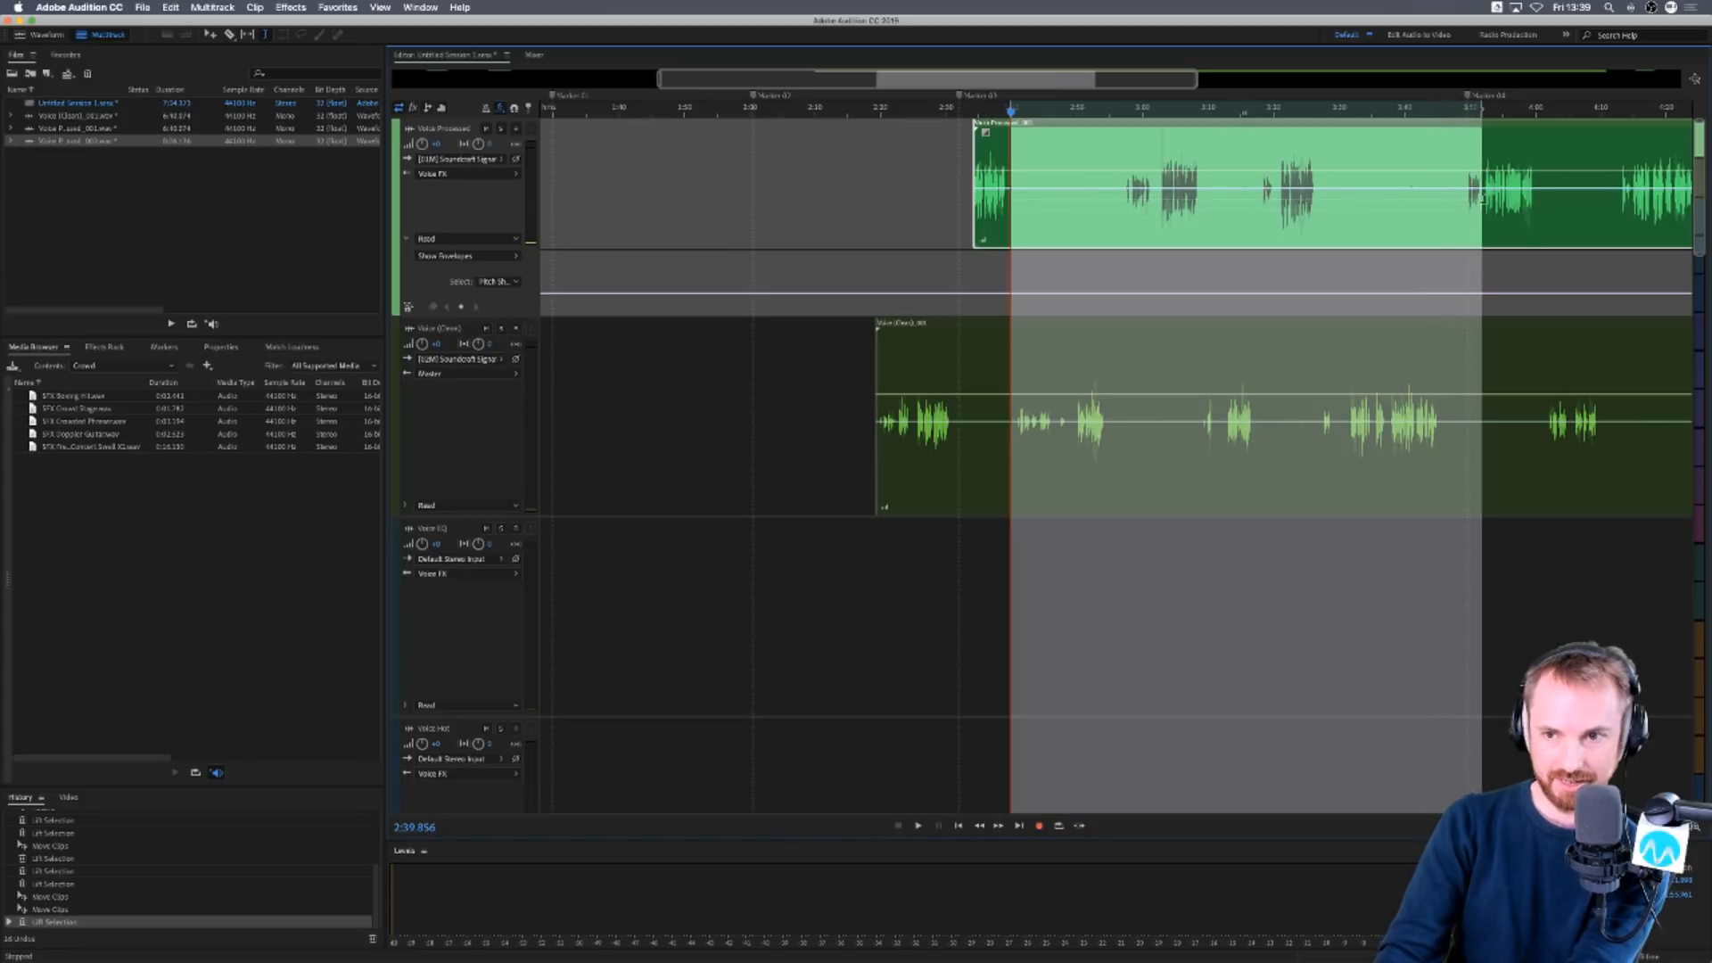
{"action": "key", "text": "Delete"}
{"action": "left_click", "coordinate": [1494, 201]}
{"action": "key", "text": "space"}
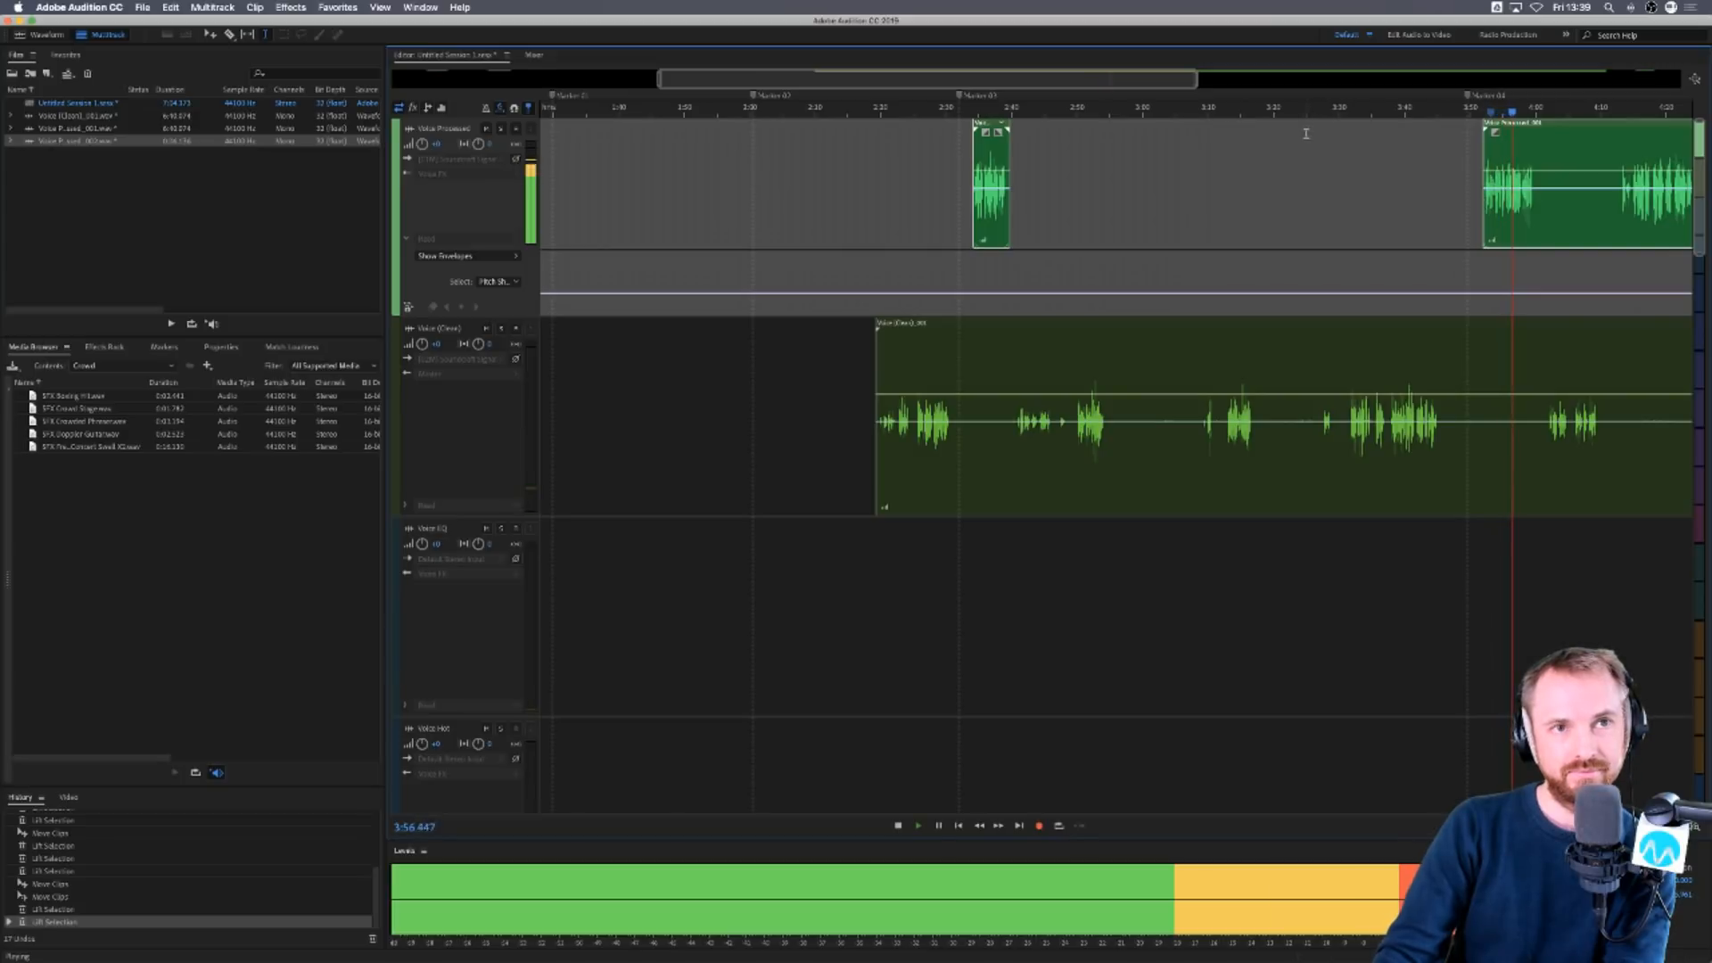
{"action": "key", "text": "space"}
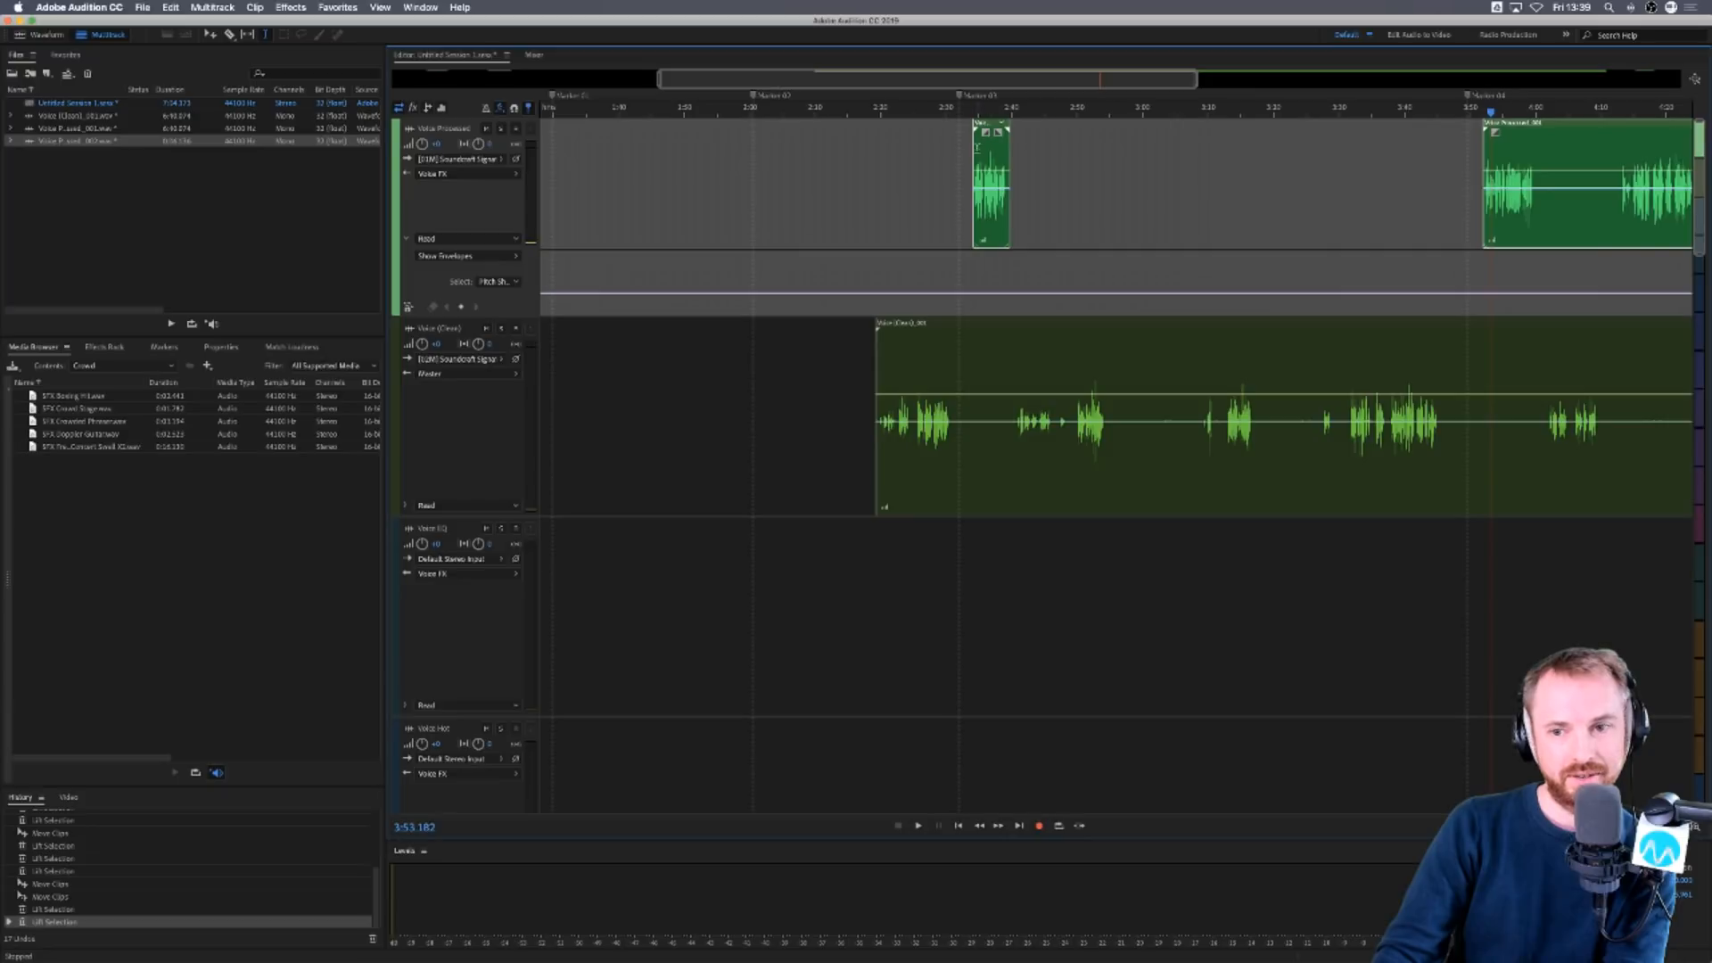
Listen to the phrase at 2:34, extend the next Voice Processed clip's start backwards, and trim it to begin at about 3:21.
{"action": "left_click", "coordinate": [977, 147]}
{"action": "key", "text": "space"}
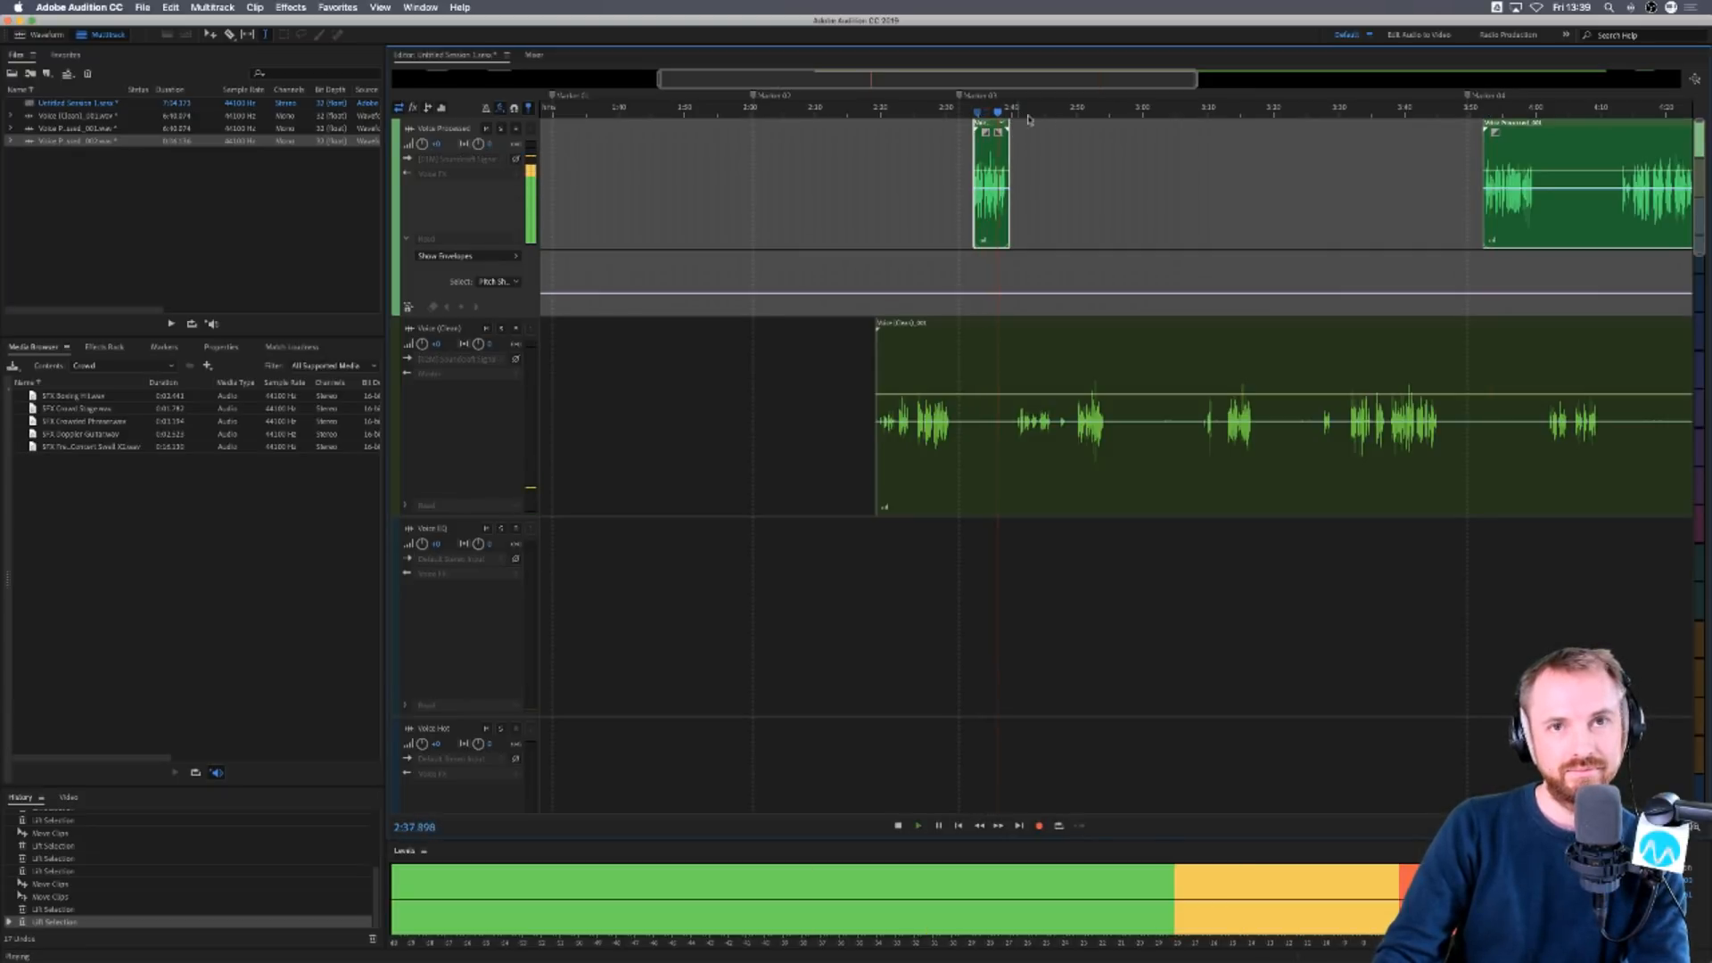
{"action": "left_click", "coordinate": [1354, 221]}
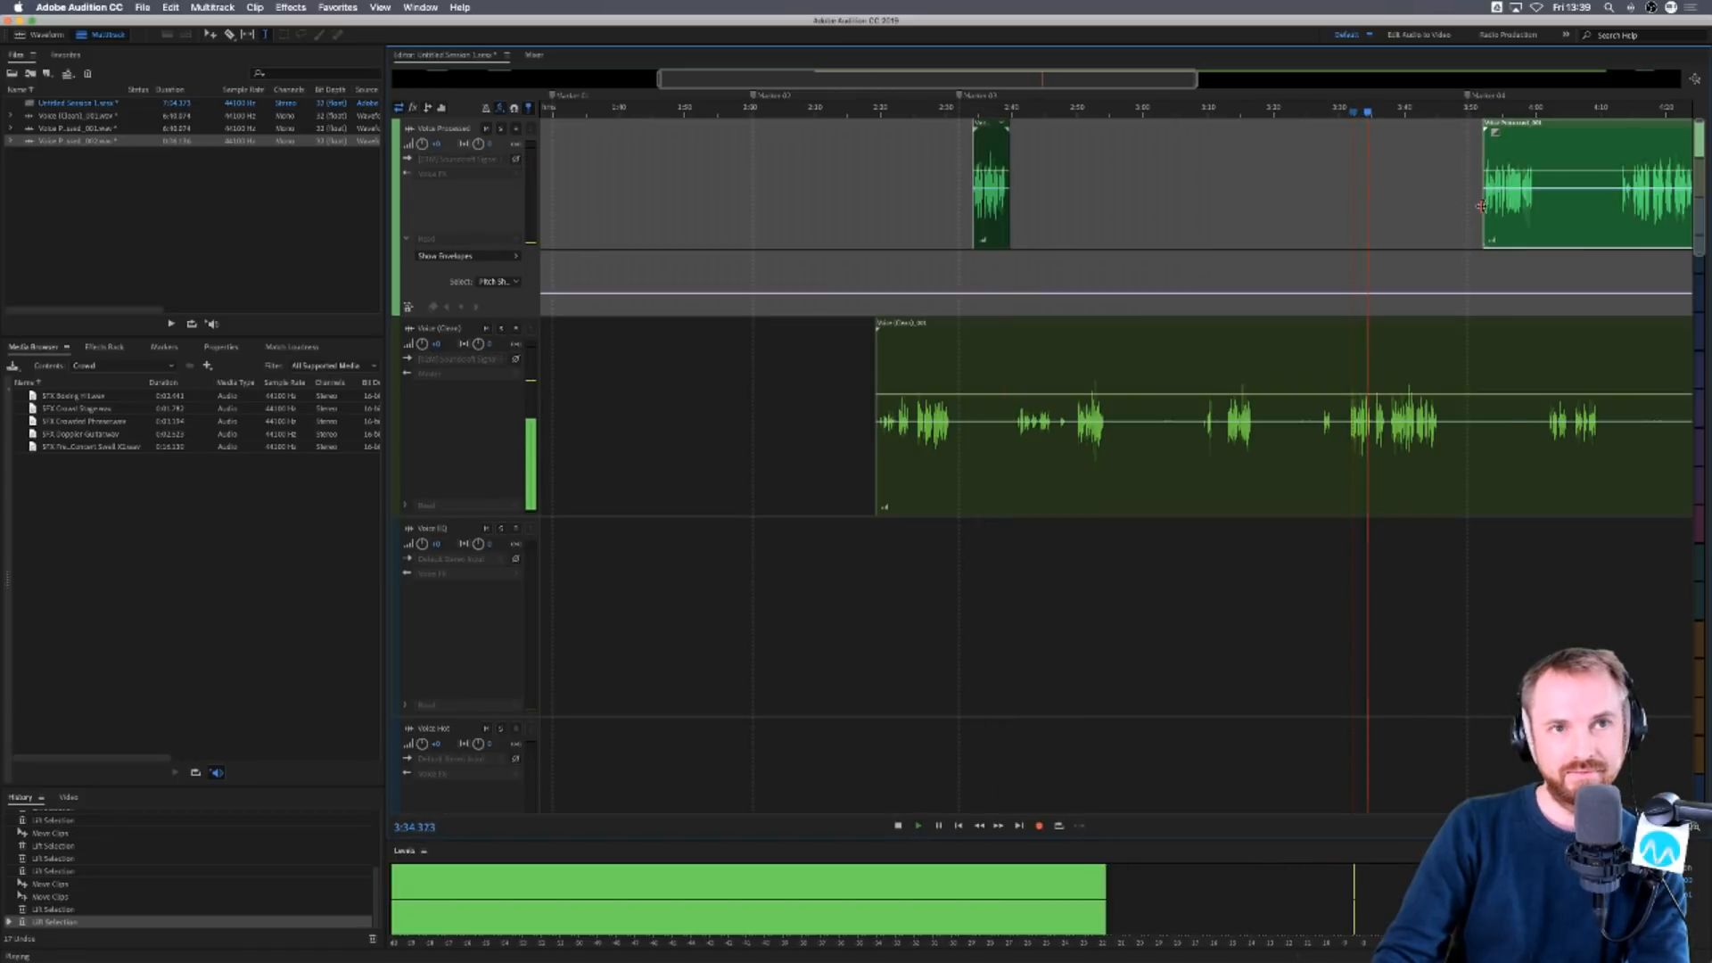
{"action": "left_click_drag", "start_coordinate": [1481, 206], "coordinate": [1188, 205]}
{"action": "left_click", "coordinate": [1281, 205]}
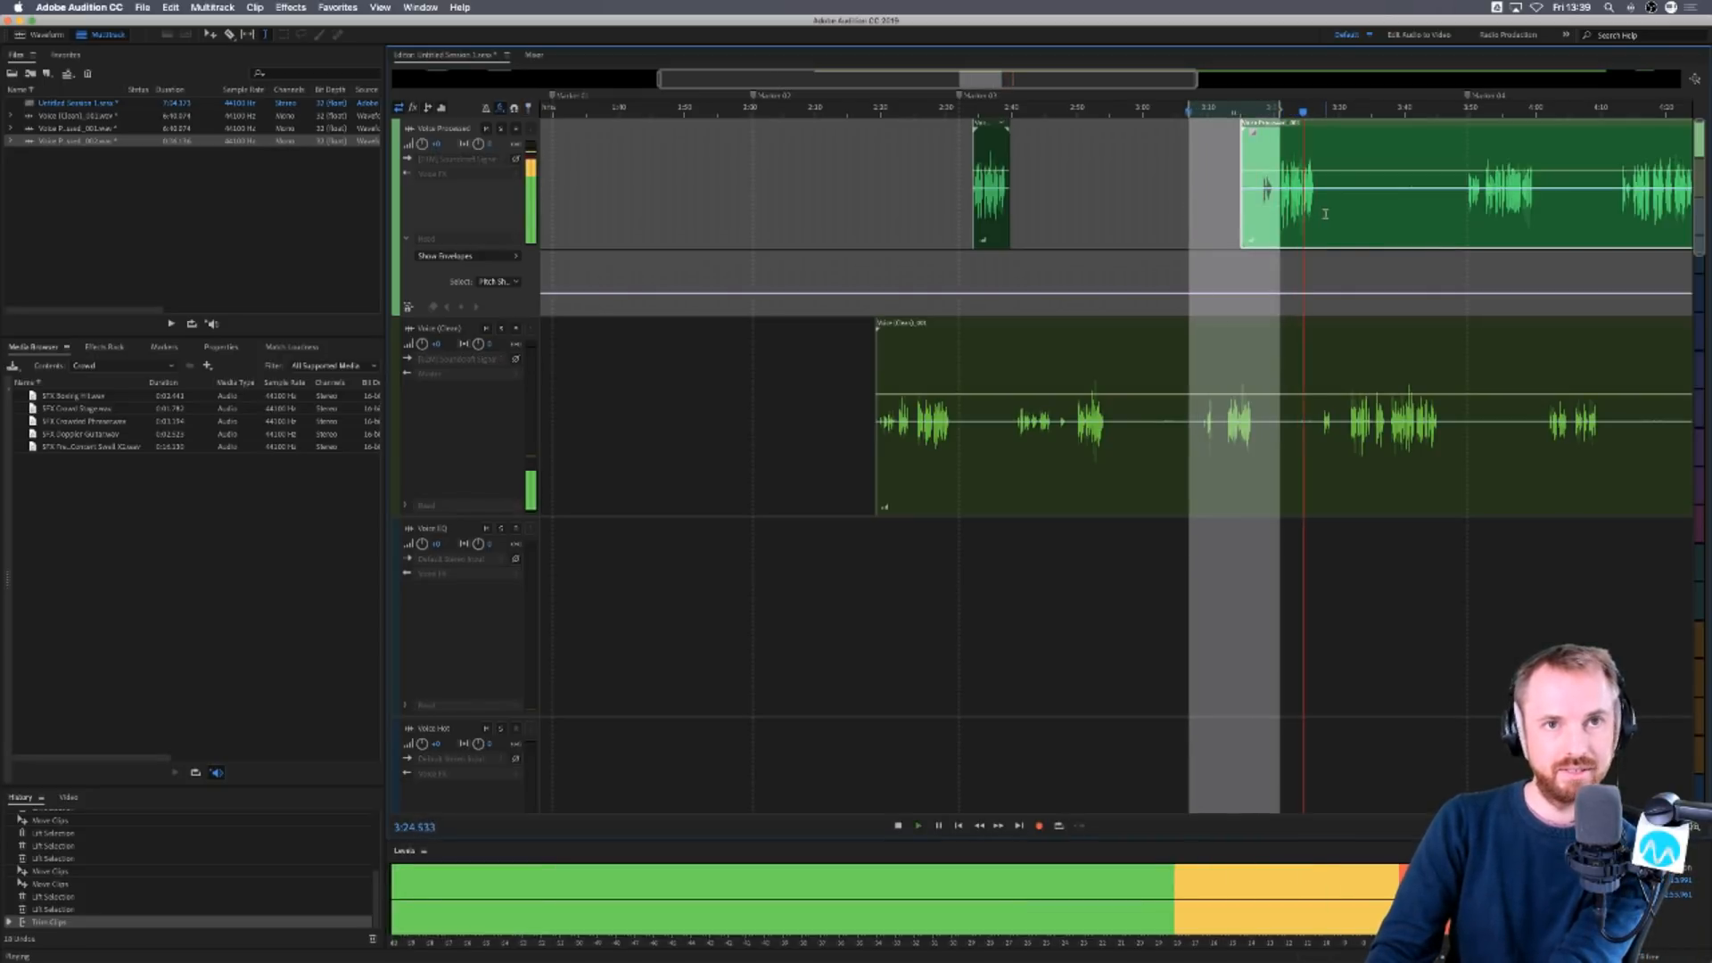
{"action": "key", "text": "space"}
{"action": "key", "text": "Delete"}
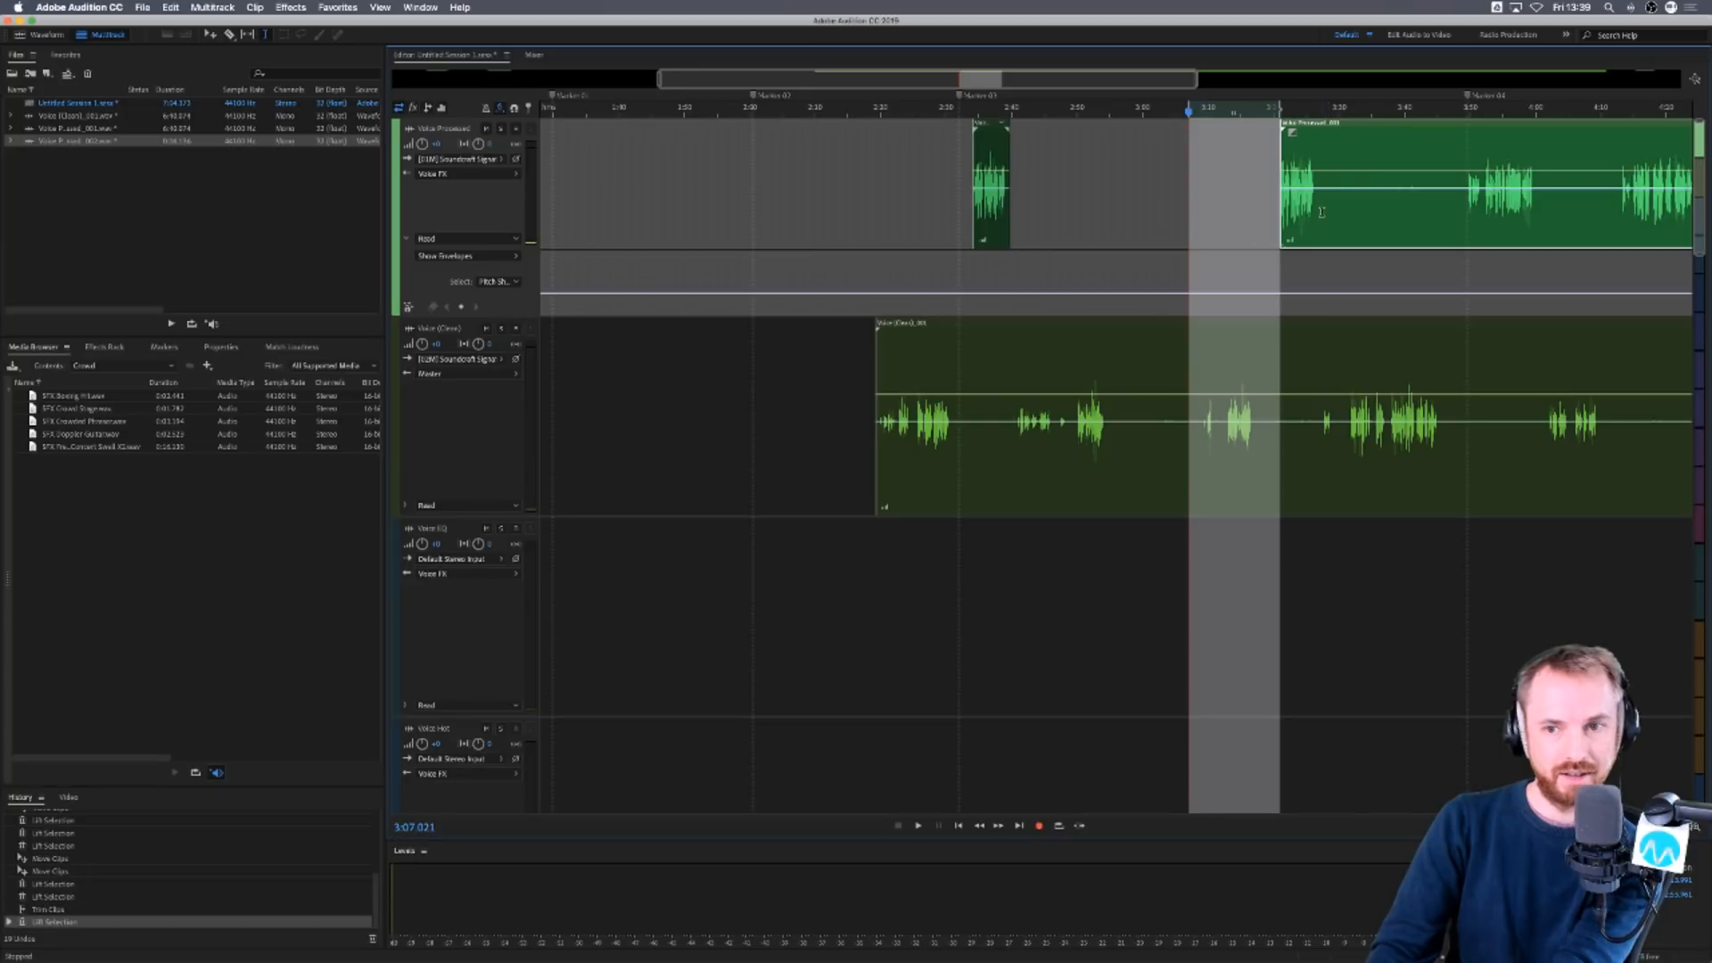
Remove the section from about 3:27 to 3:52 on the Voice Processed track.
{"action": "left_click_drag", "start_coordinate": [1322, 214], "coordinate": [1480, 212]}
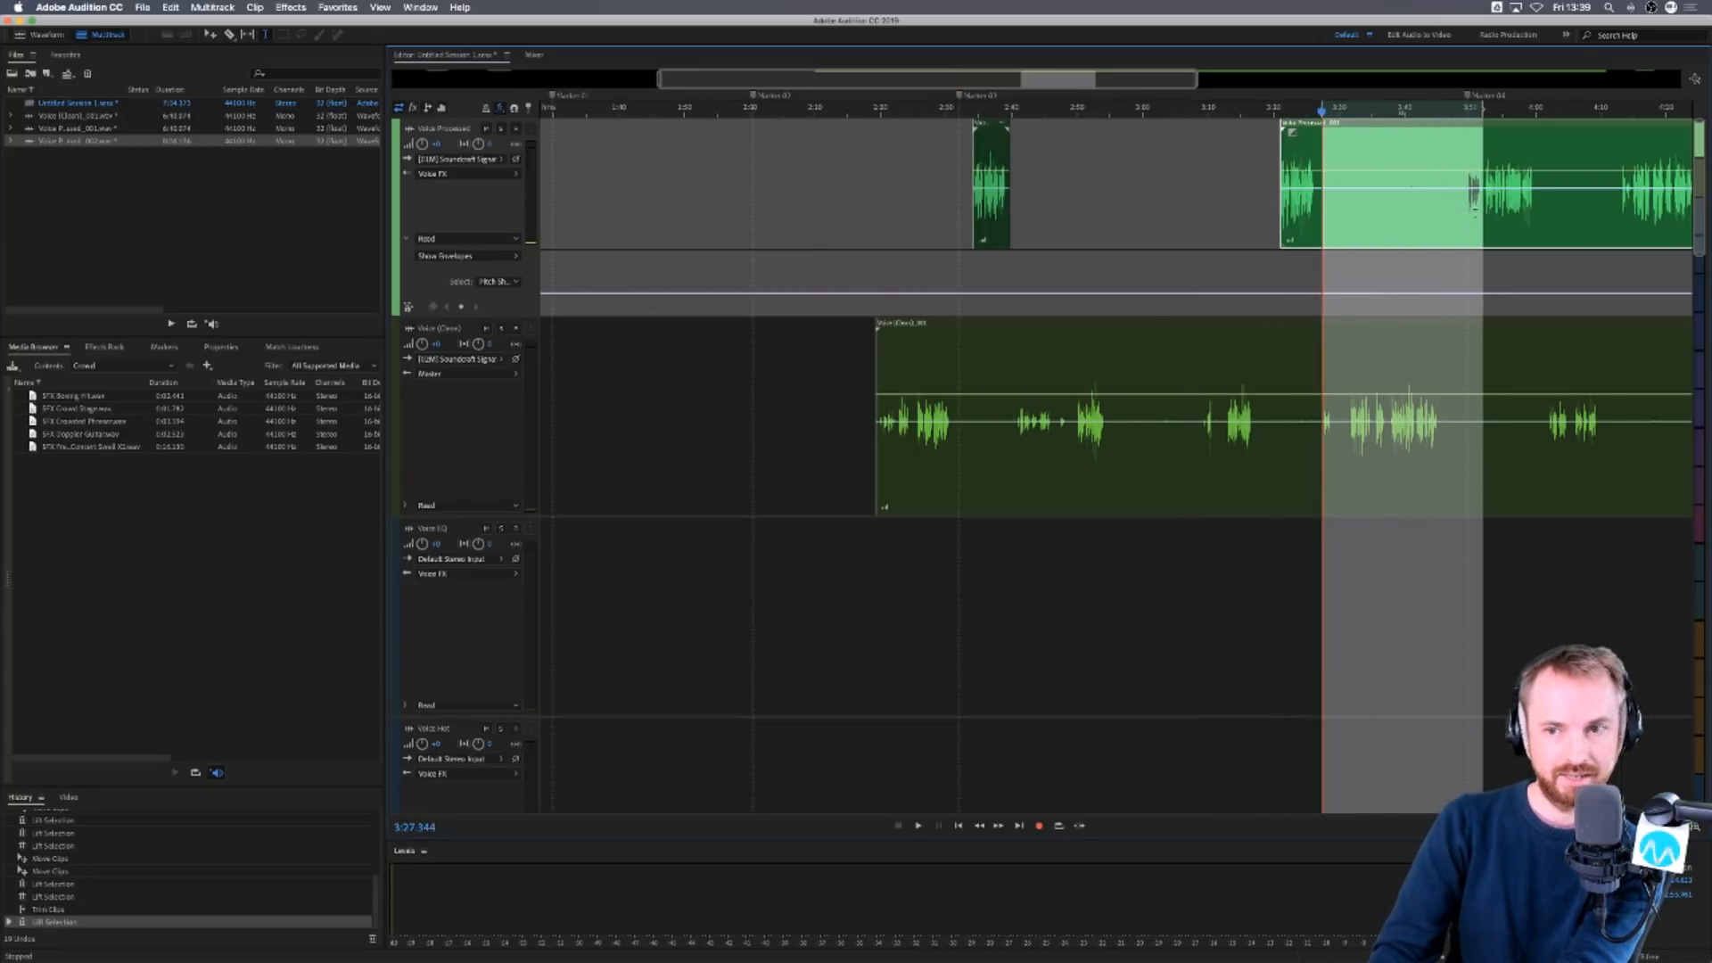
{"action": "key", "text": "Delete"}
{"action": "scroll", "coordinate": [1227, 117], "scroll_direction": "down", "scroll_amount": 3}
{"action": "scroll", "coordinate": [1225, 118], "scroll_direction": "down", "scroll_amount": 2}
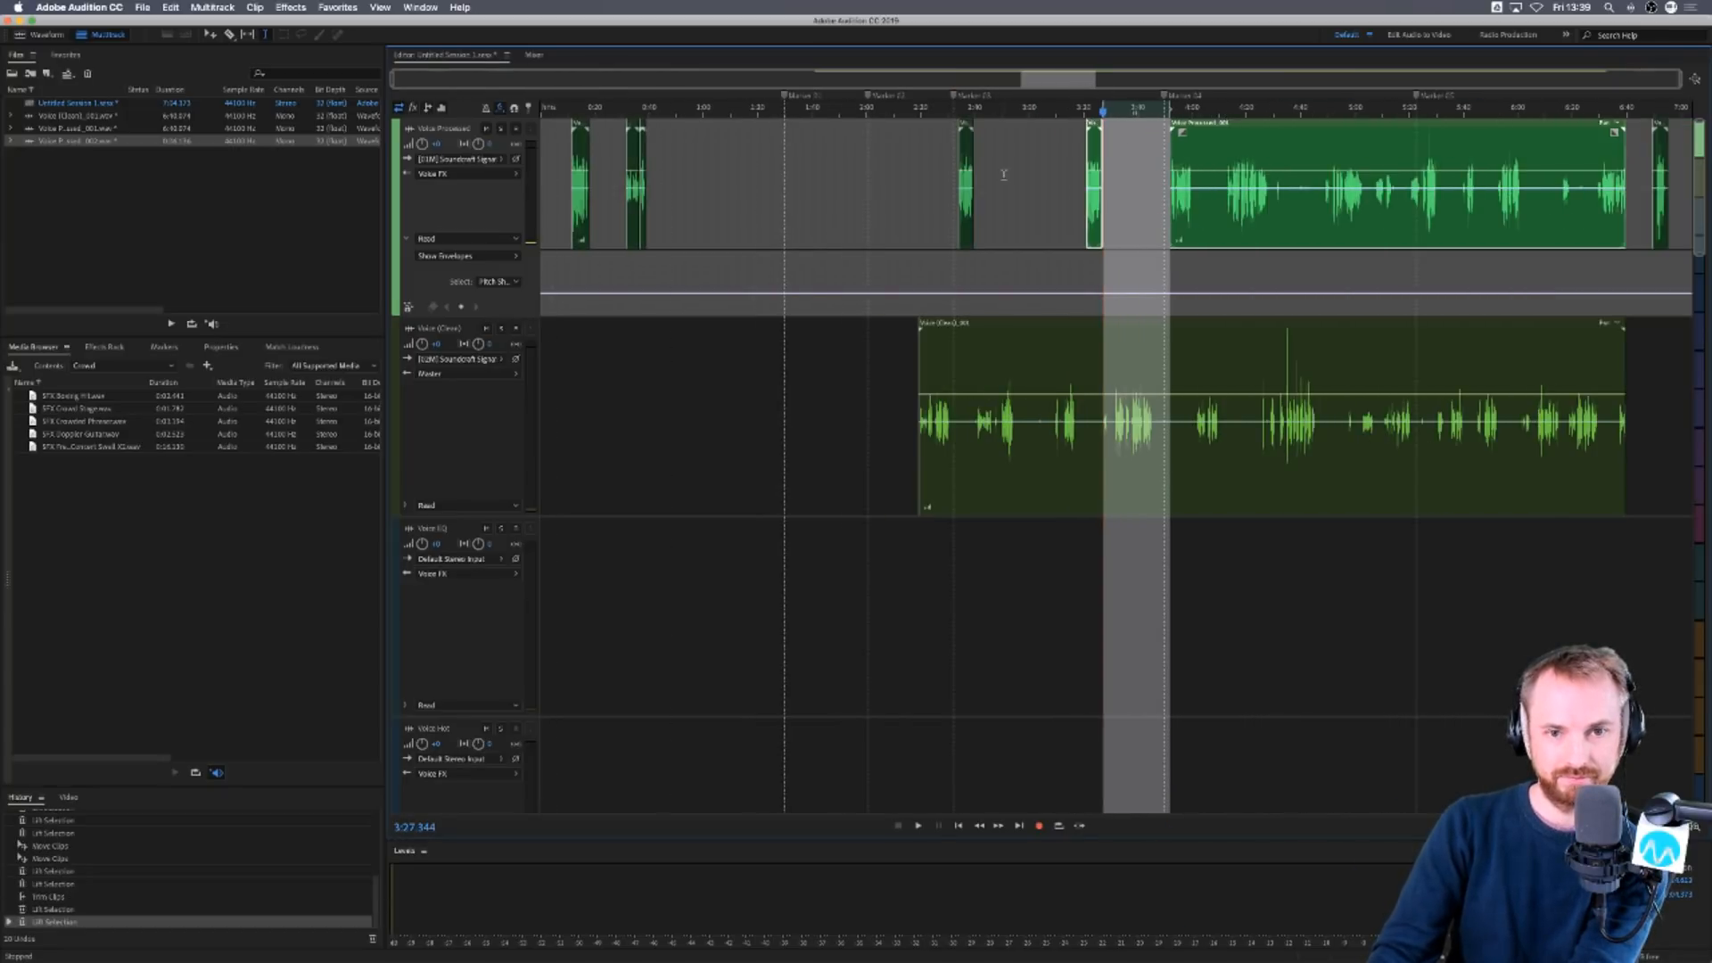
Move the two isolated Voice Processed phrases from 2:34 and 3:21 forward to about 0:53 and 1:07.
{"action": "left_click", "coordinate": [917, 186]}
{"action": "left_click_drag", "start_coordinate": [972, 191], "coordinate": [697, 194]}
{"action": "left_click_drag", "start_coordinate": [1093, 201], "coordinate": [729, 201]}
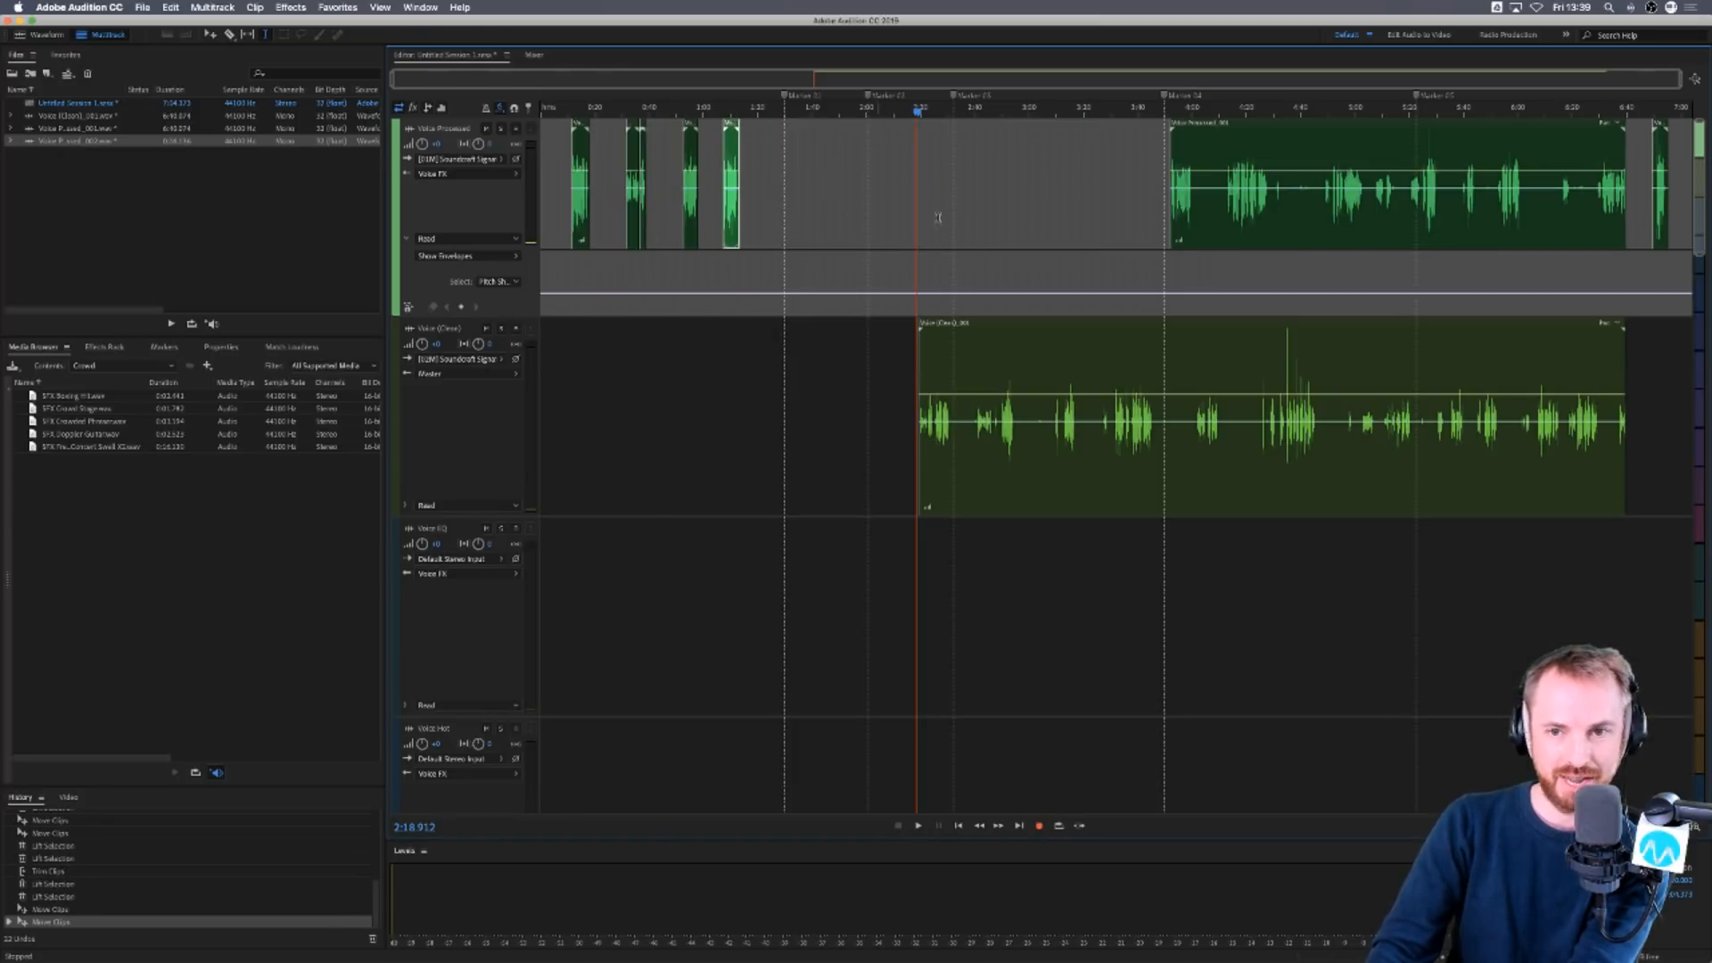
Remove the Voice Processed section from about 4:03 to 4:22, move the separated phrase to about 1:15 and listen to it.
{"action": "left_click_drag", "start_coordinate": [1200, 215], "coordinate": [759, 205]}
{"action": "key", "text": "Delete"}
{"action": "left_click", "coordinate": [1120, 214]}
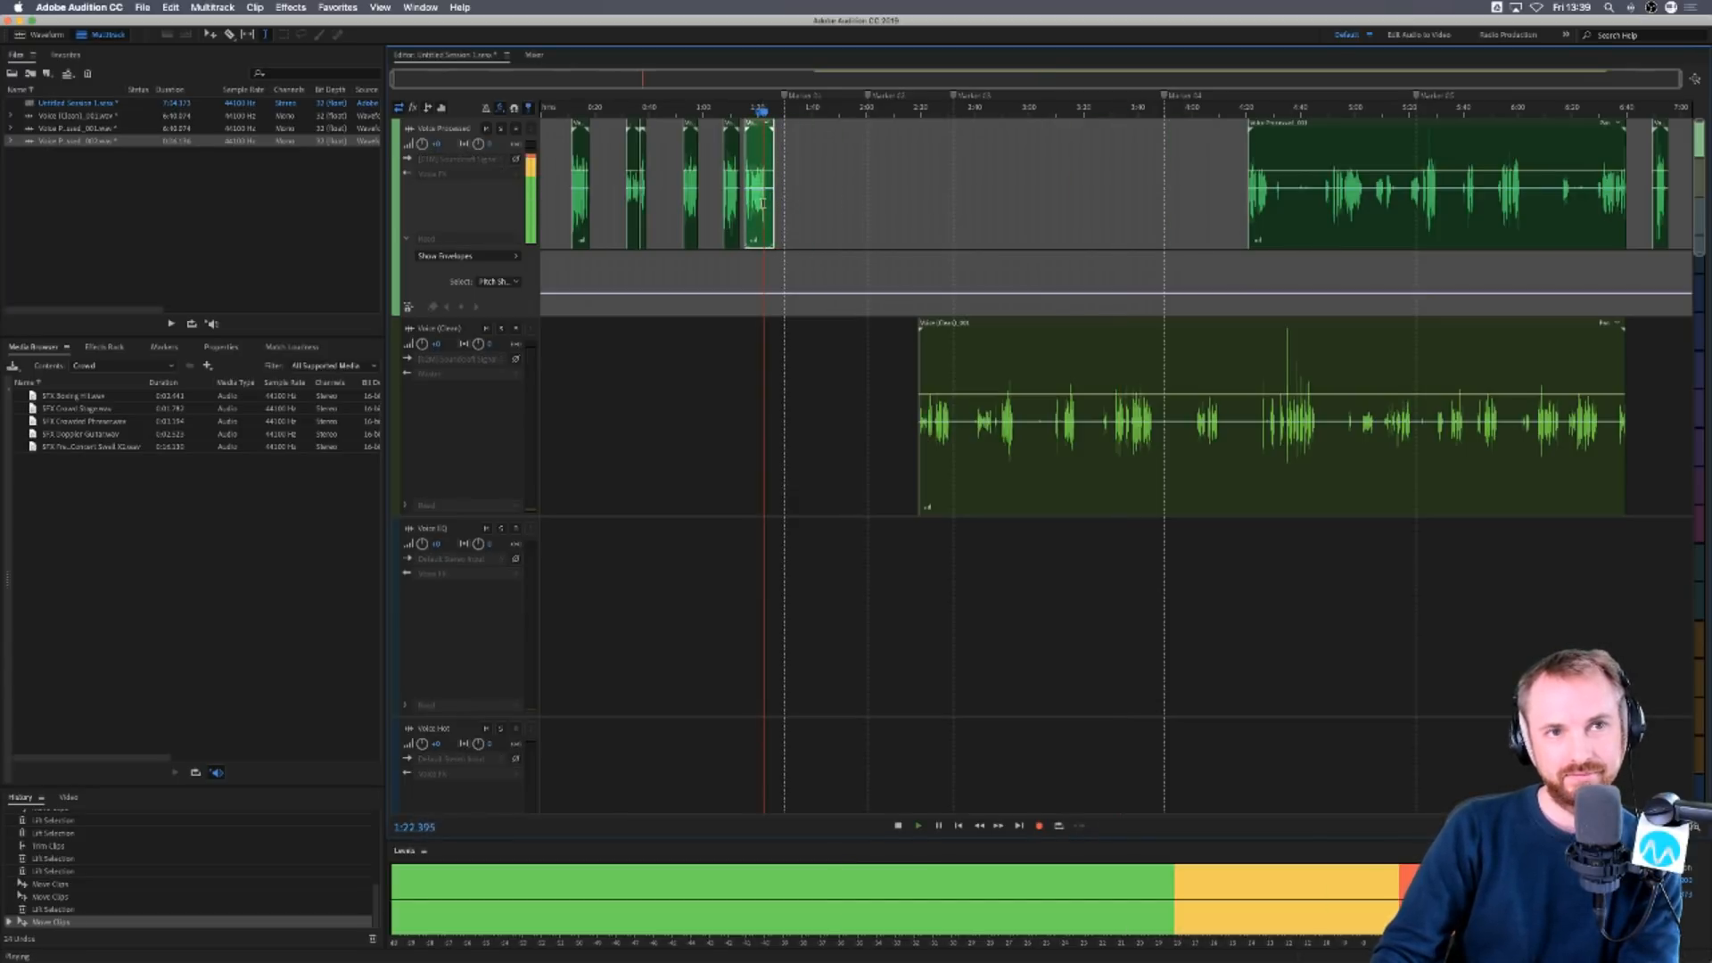
{"action": "key", "text": "space"}
Listen to the last long Voice Processed clip from about 4:22 and 5:25, and remove its section from about 5:11 to 5:26.
{"action": "left_click", "coordinate": [1253, 214]}
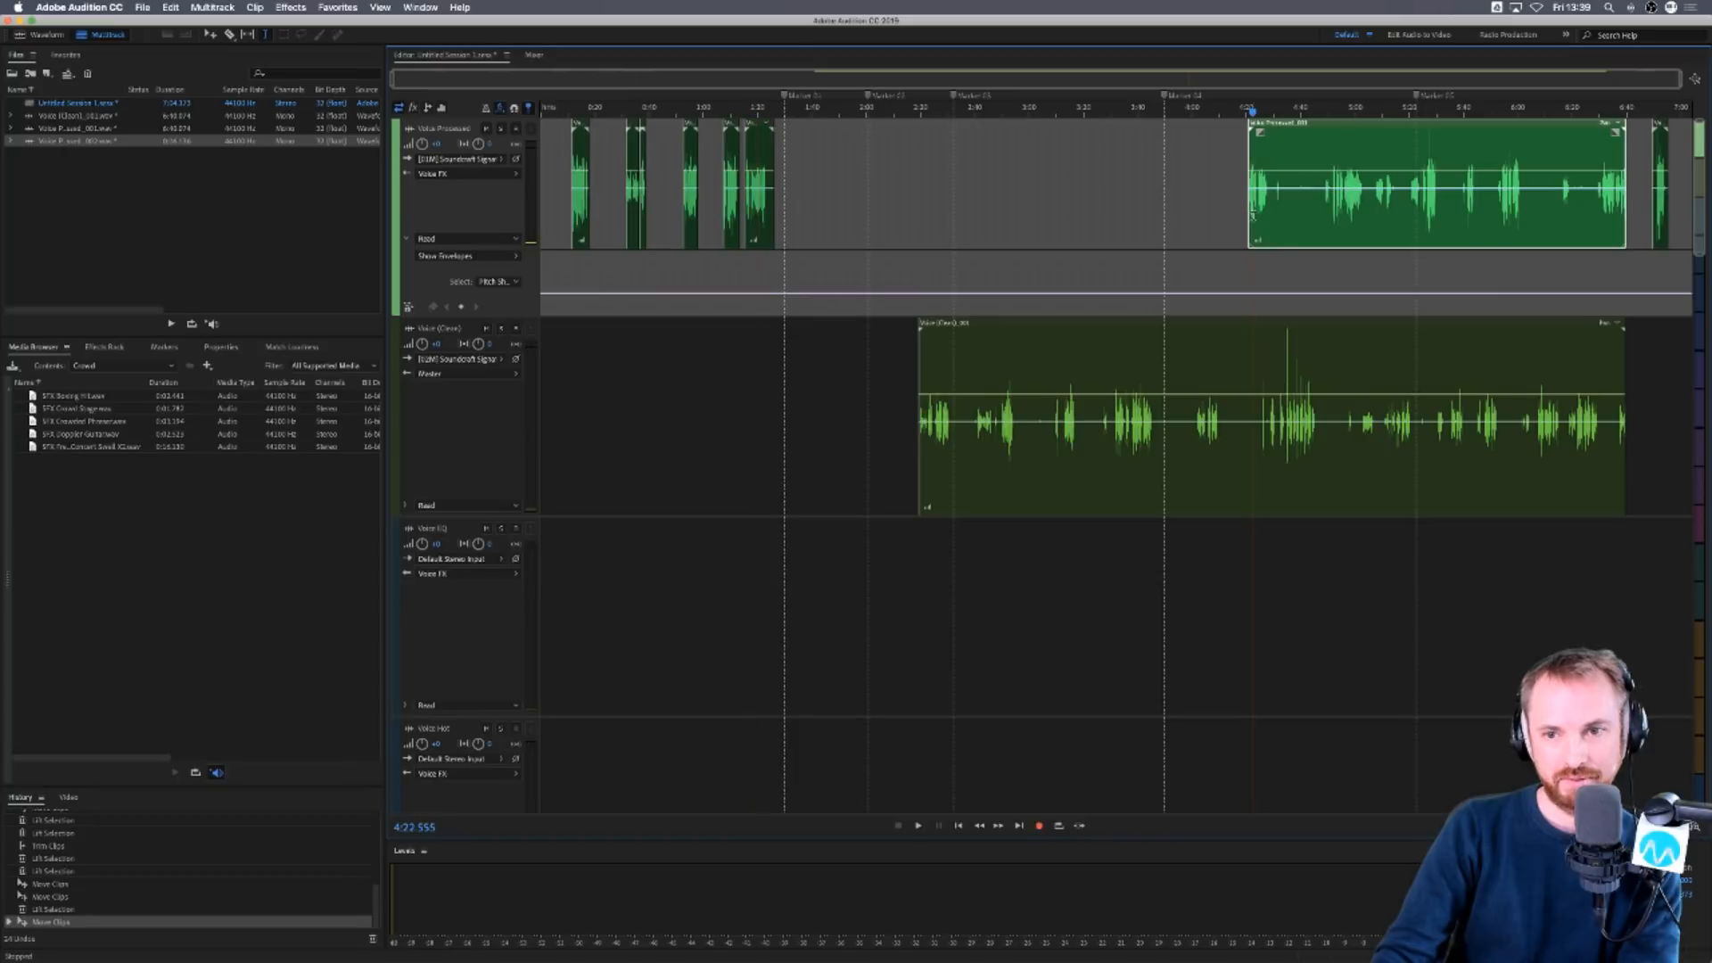
{"action": "key", "text": "space"}
{"action": "key", "text": "space"}
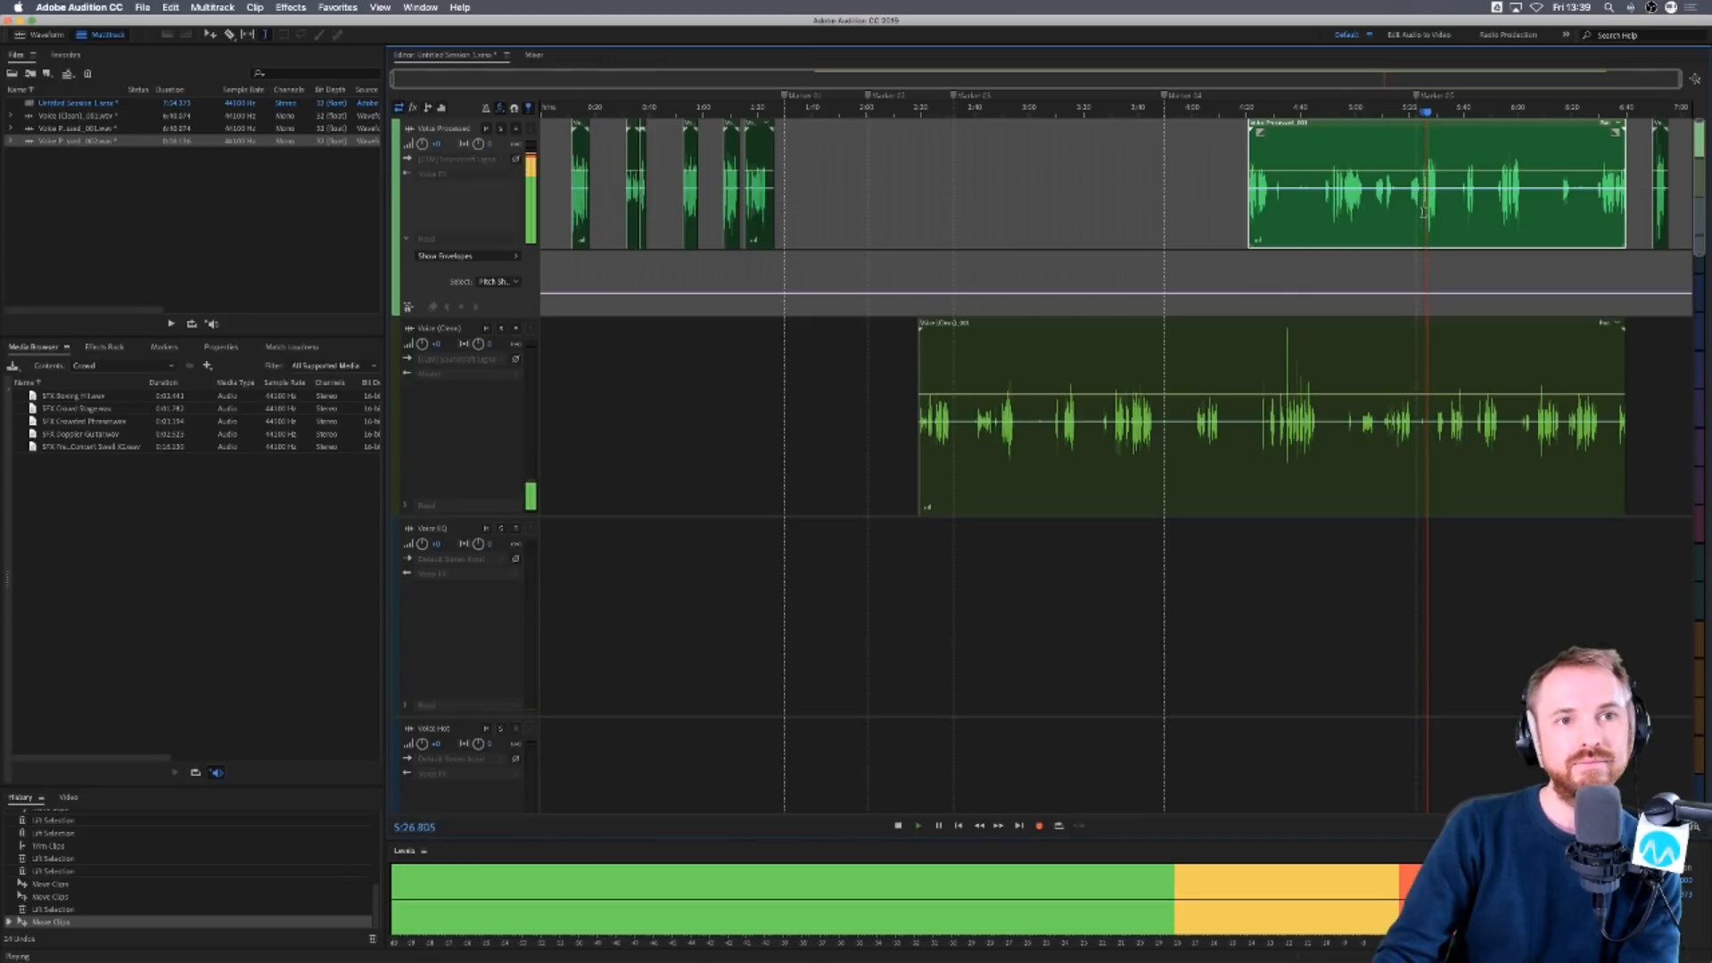
{"action": "key", "text": "space"}
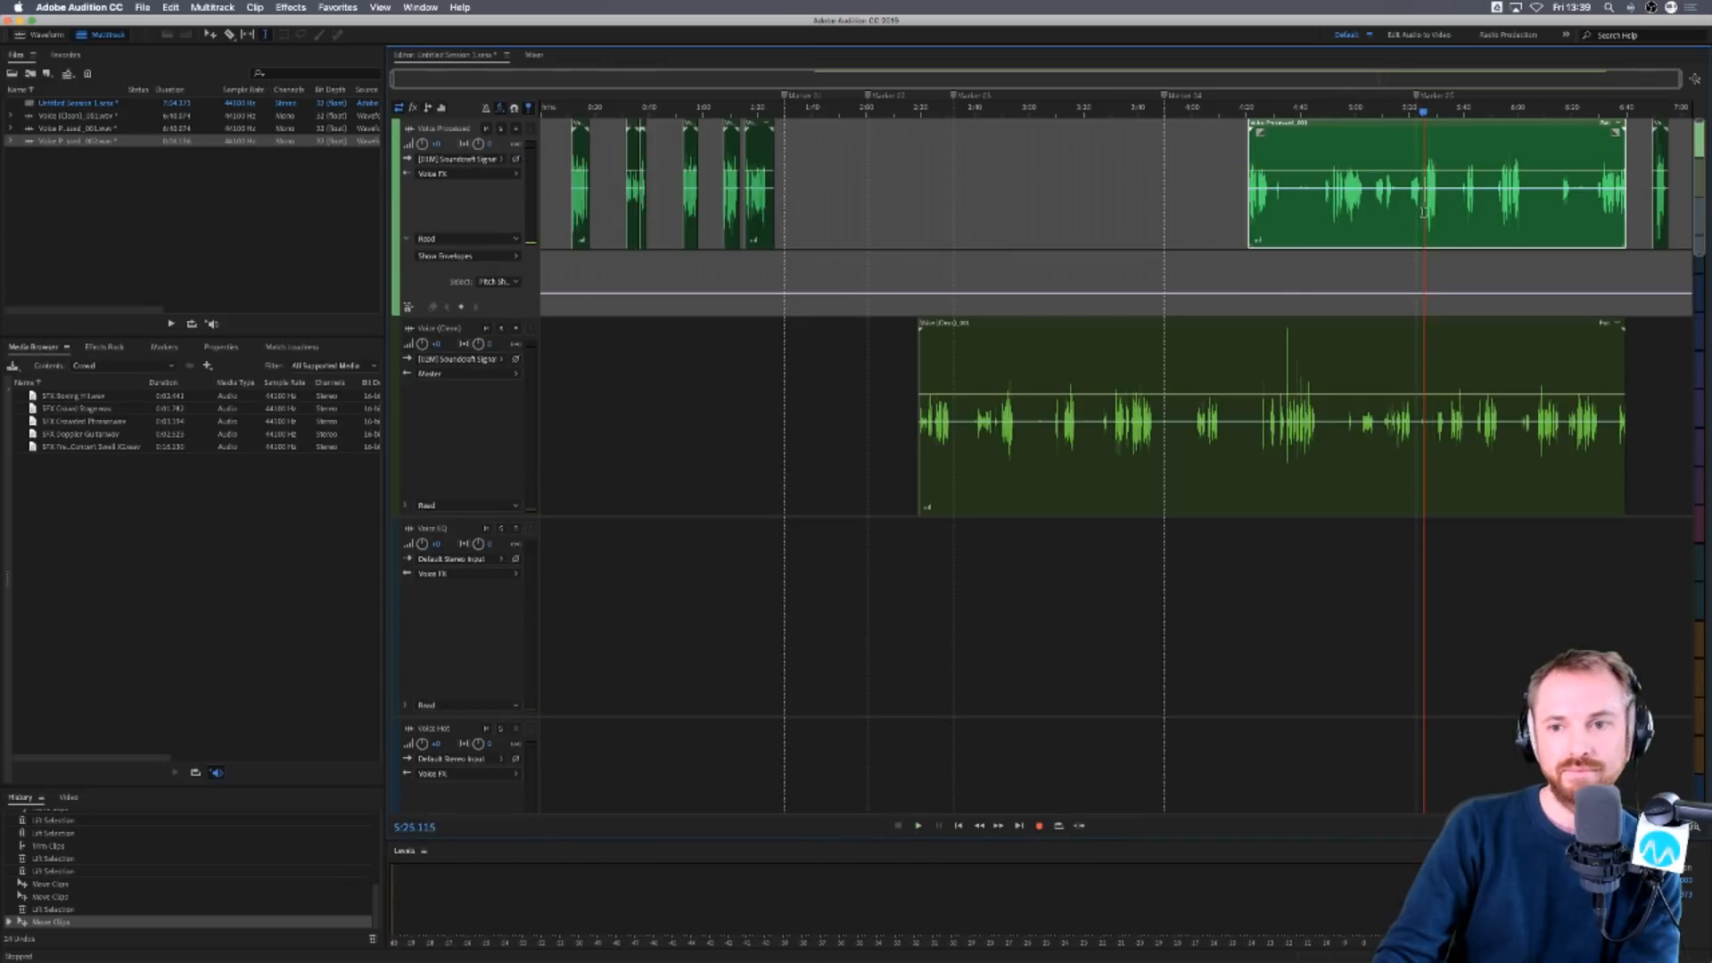
{"action": "key", "text": "space"}
{"action": "scroll", "coordinate": [1431, 205], "scroll_direction": "up", "scroll_amount": 4}
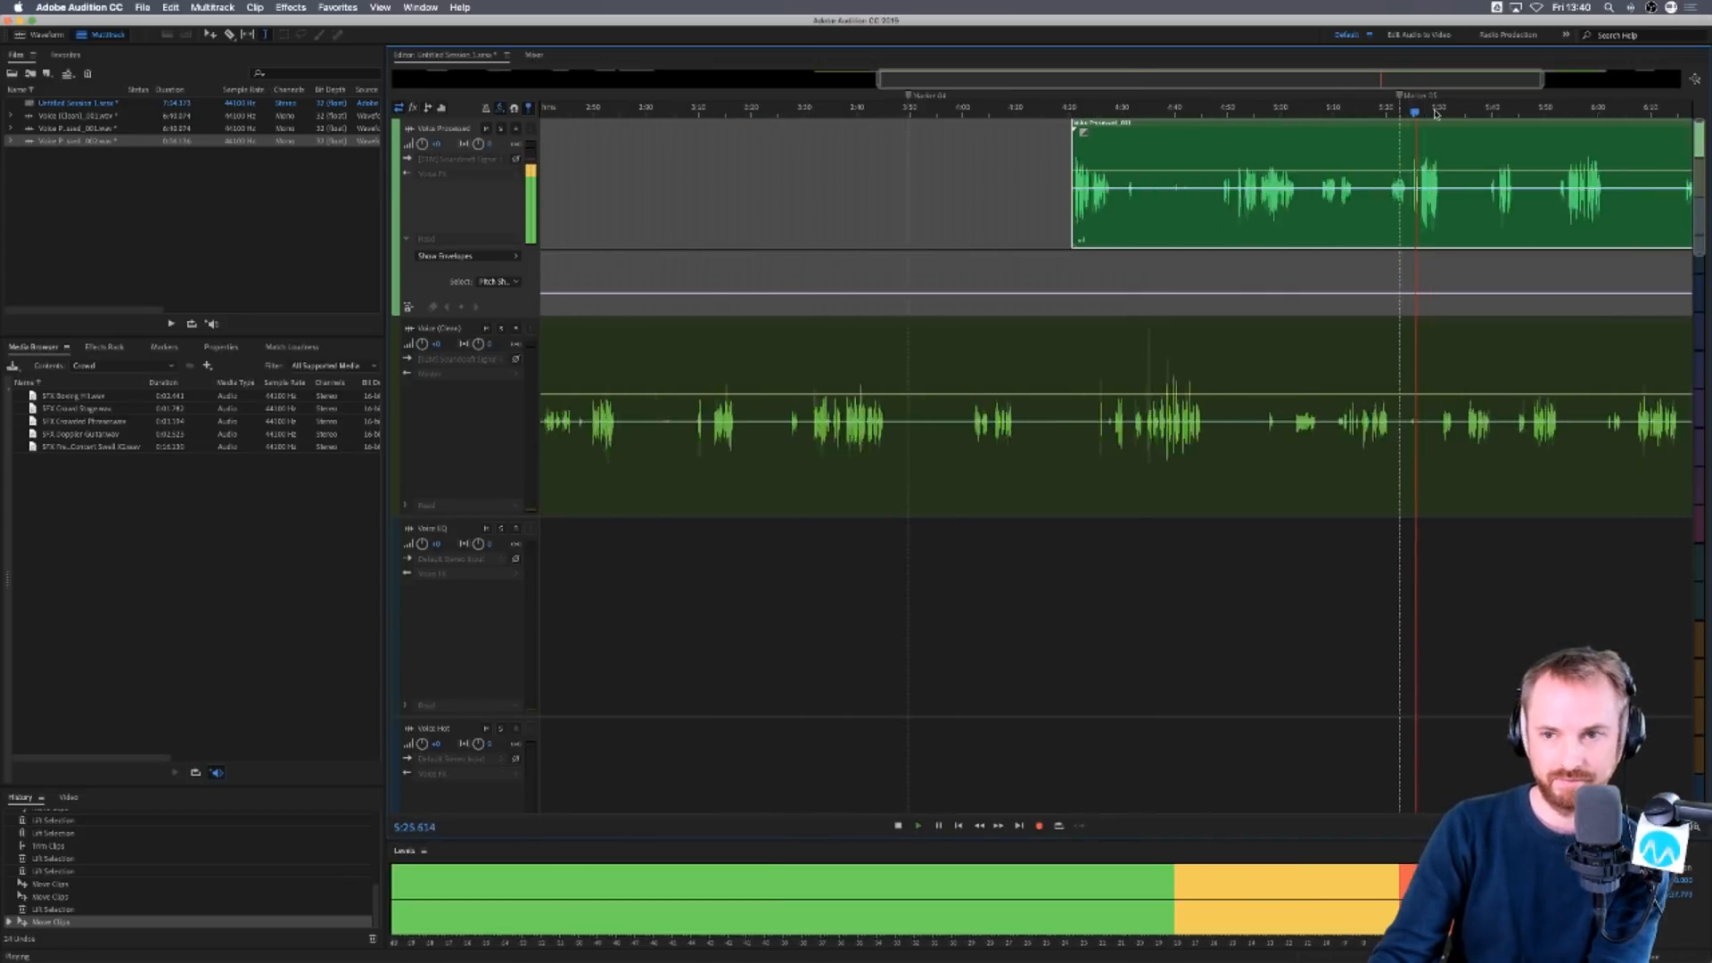
{"action": "key", "text": "space"}
{"action": "left_click_drag", "start_coordinate": [1404, 190], "coordinate": [1253, 190]}
{"action": "key", "text": "Delete"}
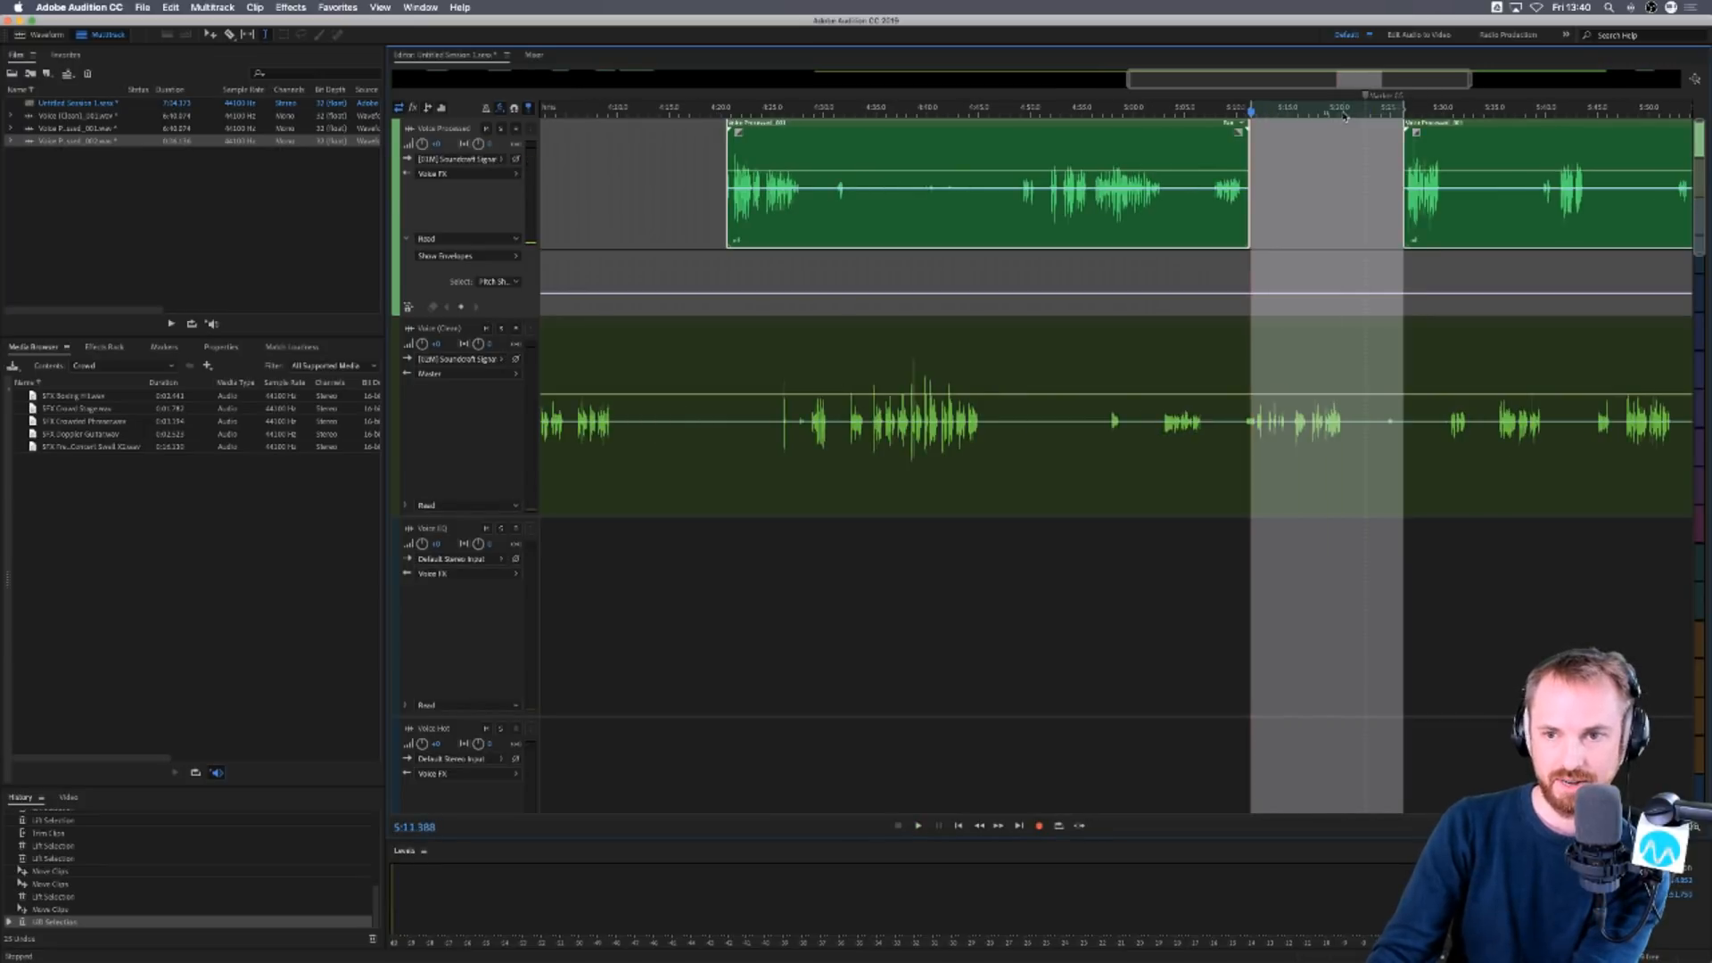
Delete the remaining Voice (Clean) clip and the Voice Processed clip that starts at about 4:22.
{"action": "scroll", "coordinate": [1344, 116], "scroll_direction": "down", "scroll_amount": 4}
{"action": "left_click", "coordinate": [1315, 365]}
{"action": "key", "text": "Delete"}
{"action": "left_click", "coordinate": [1334, 216]}
{"action": "key", "text": "Delete"}
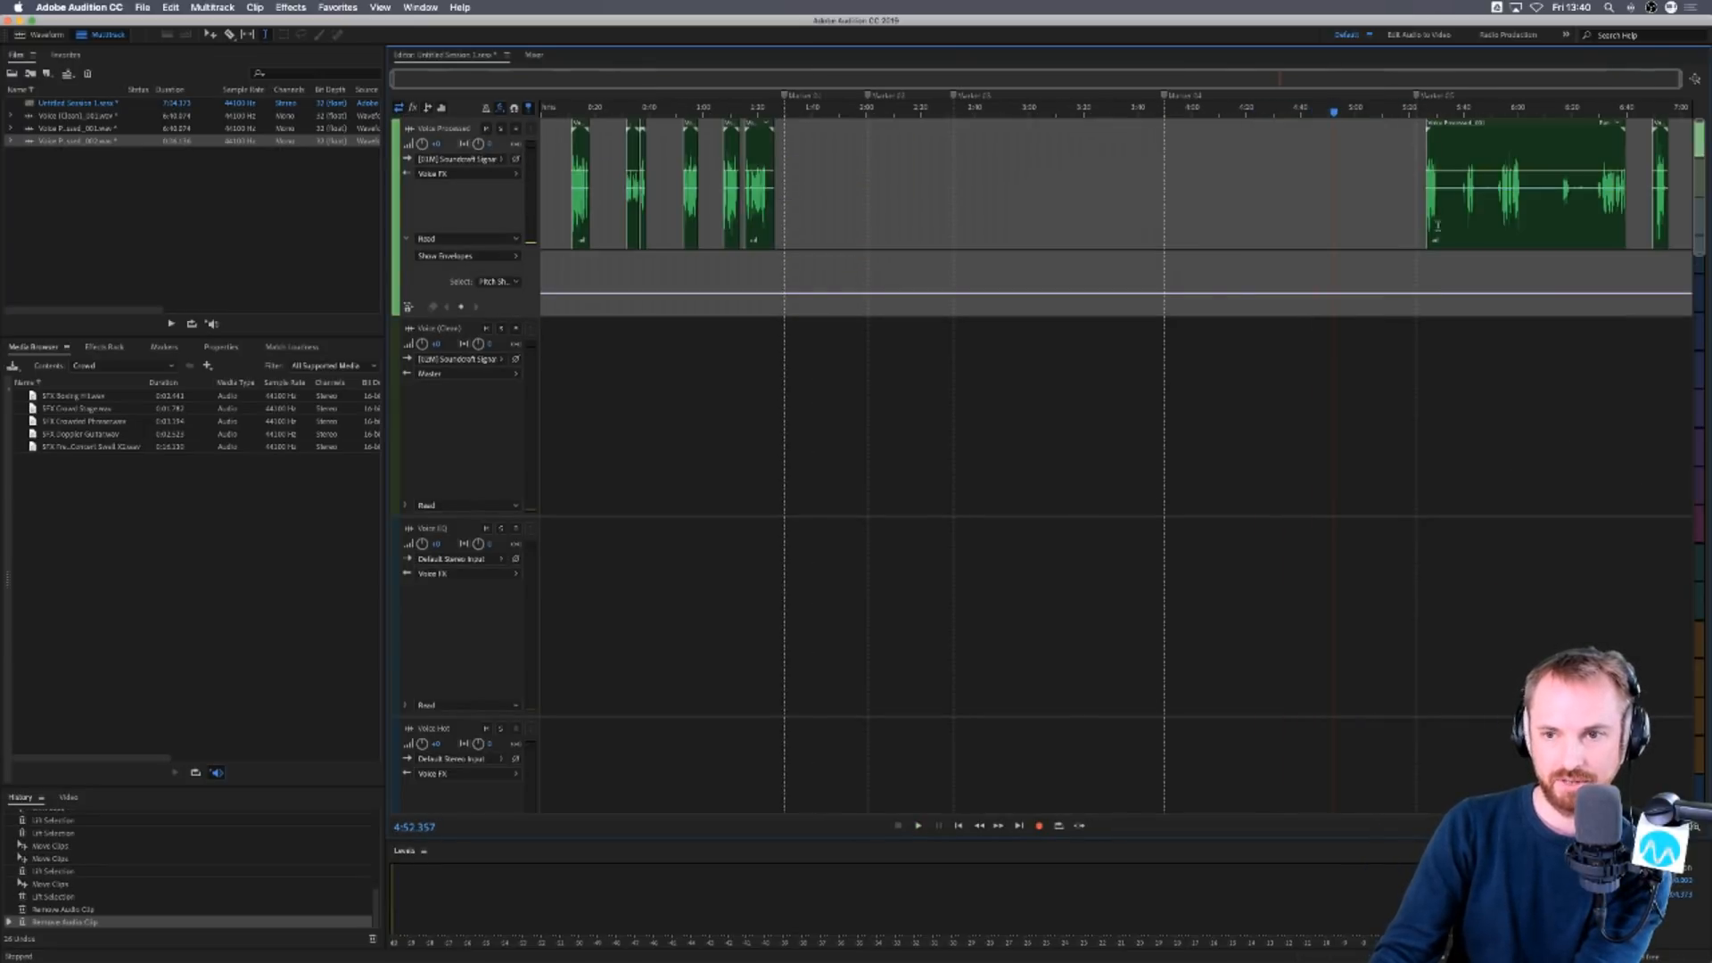
Undo the last two clip deletions to restore the Voice (Clean) clip, and delete only the Voice Processed clip starting at about 4:22.
{"action": "key", "text": "super+z"}
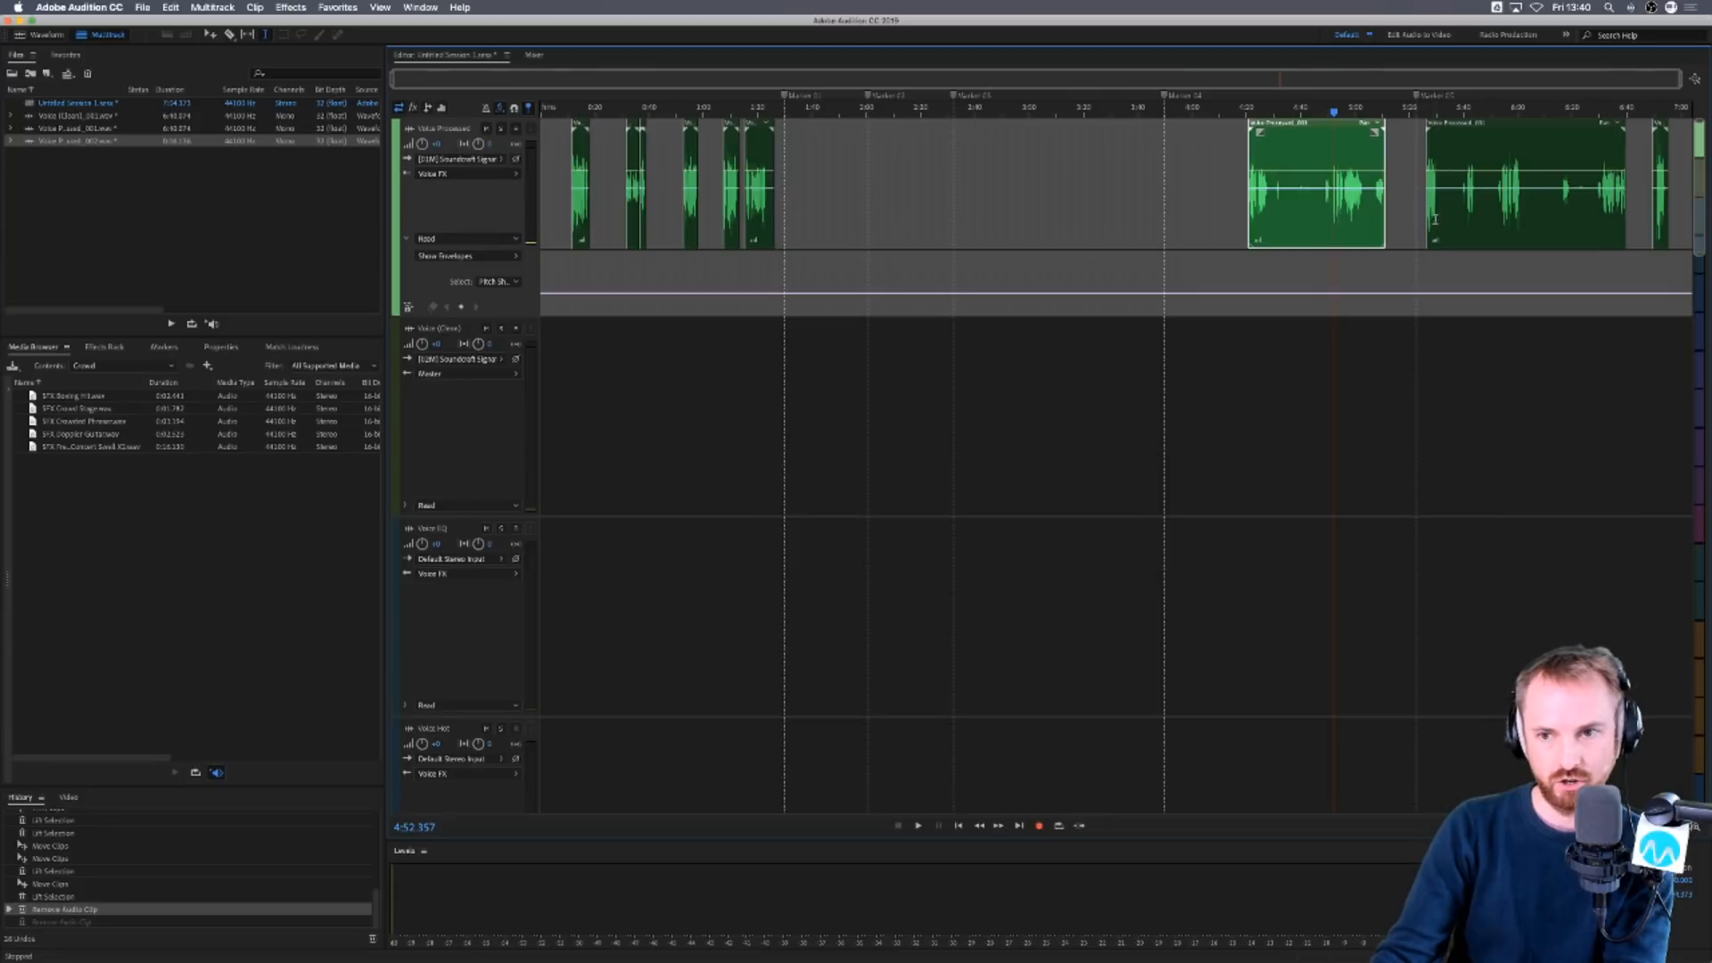
{"action": "key", "text": "super+z"}
{"action": "left_click", "coordinate": [1337, 199]}
{"action": "key", "text": "Delete"}
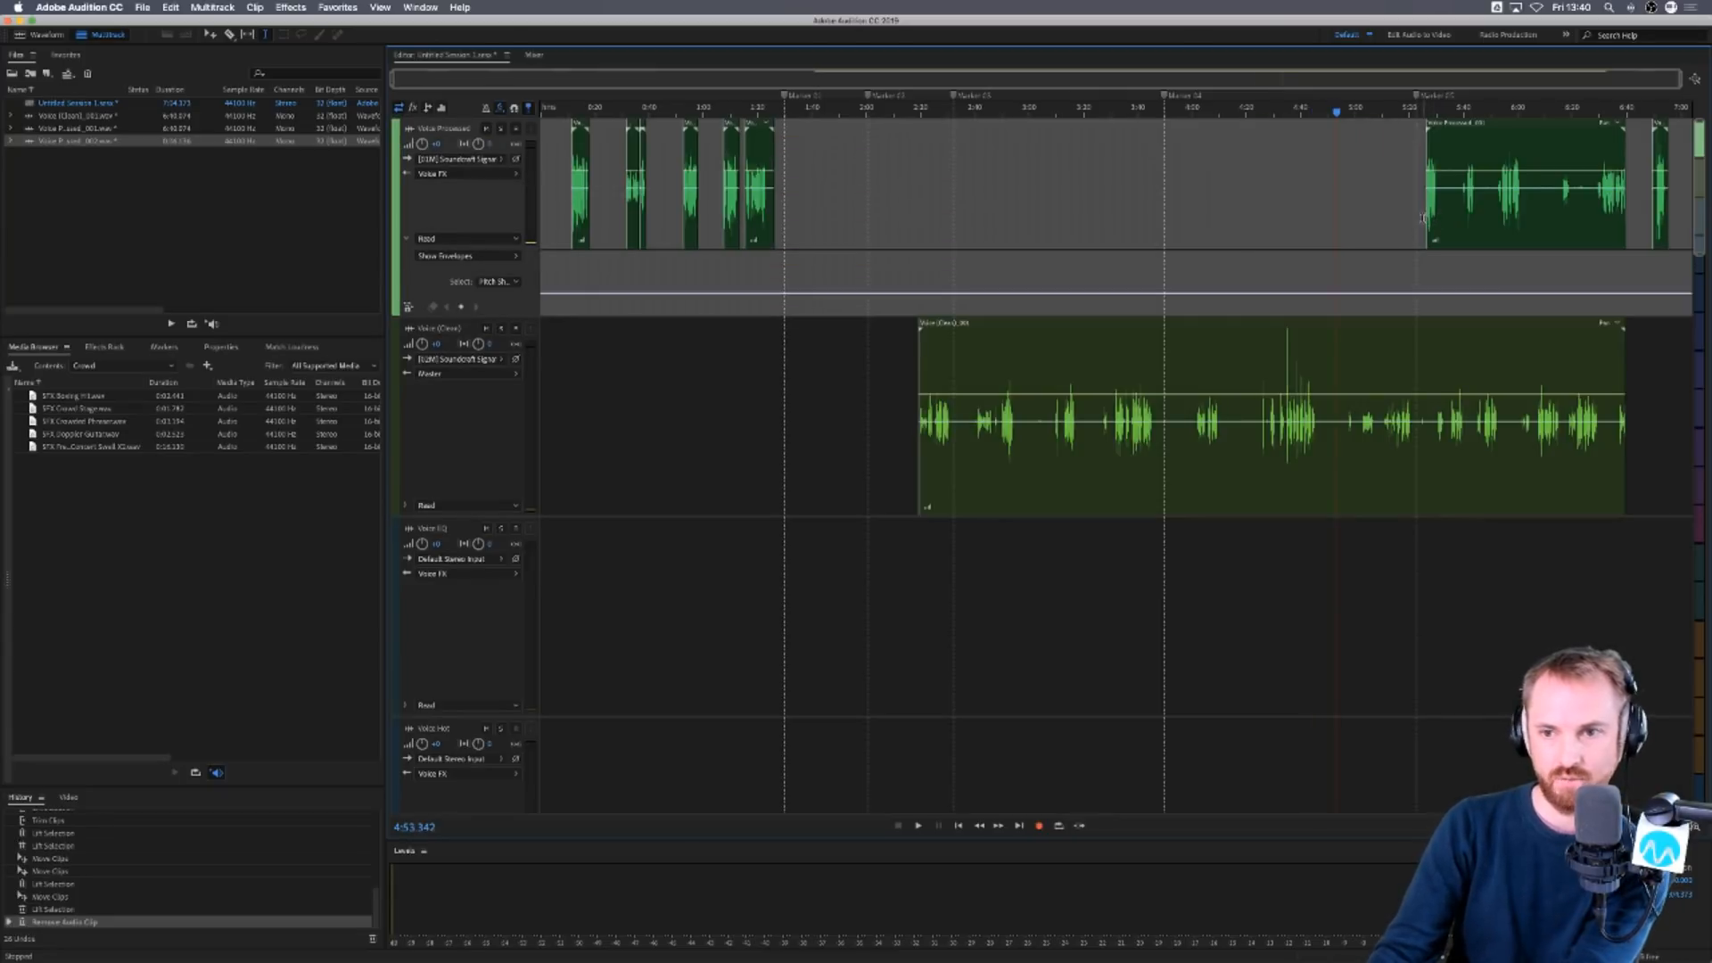
Listen to part of the remaining long Voice Processed clip that starts at about 5:26.
{"action": "left_click", "coordinate": [1429, 212]}
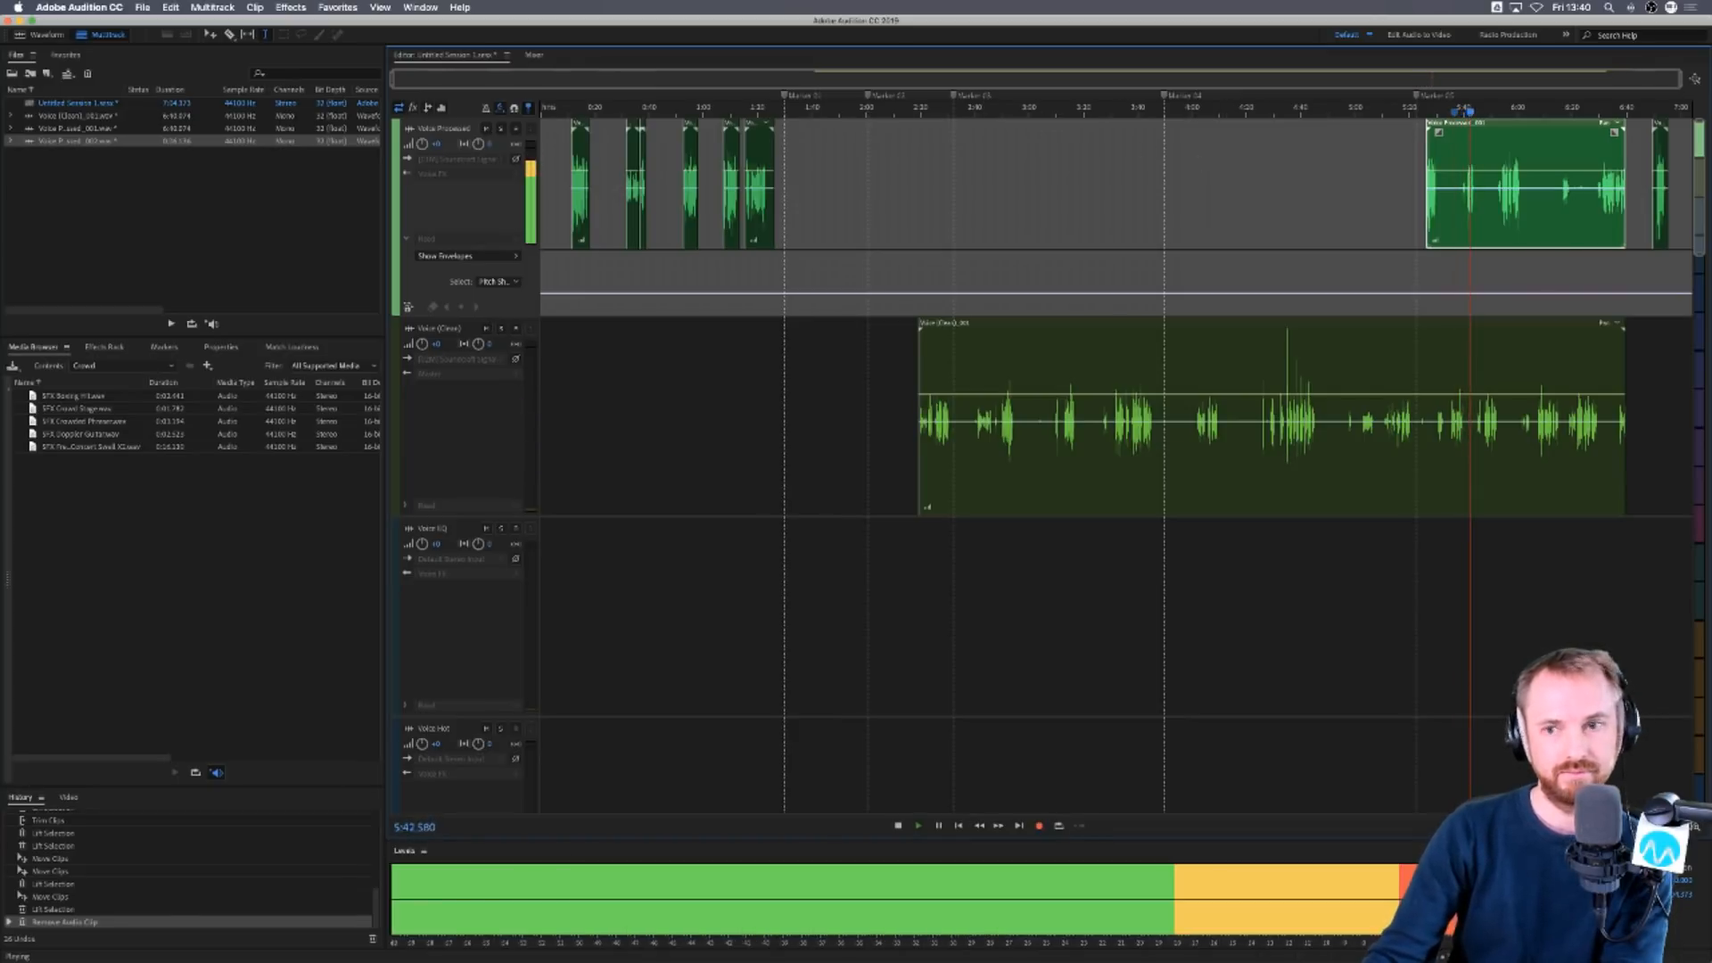
{"action": "key", "text": "space"}
{"action": "left_click", "coordinate": [1413, 196]}
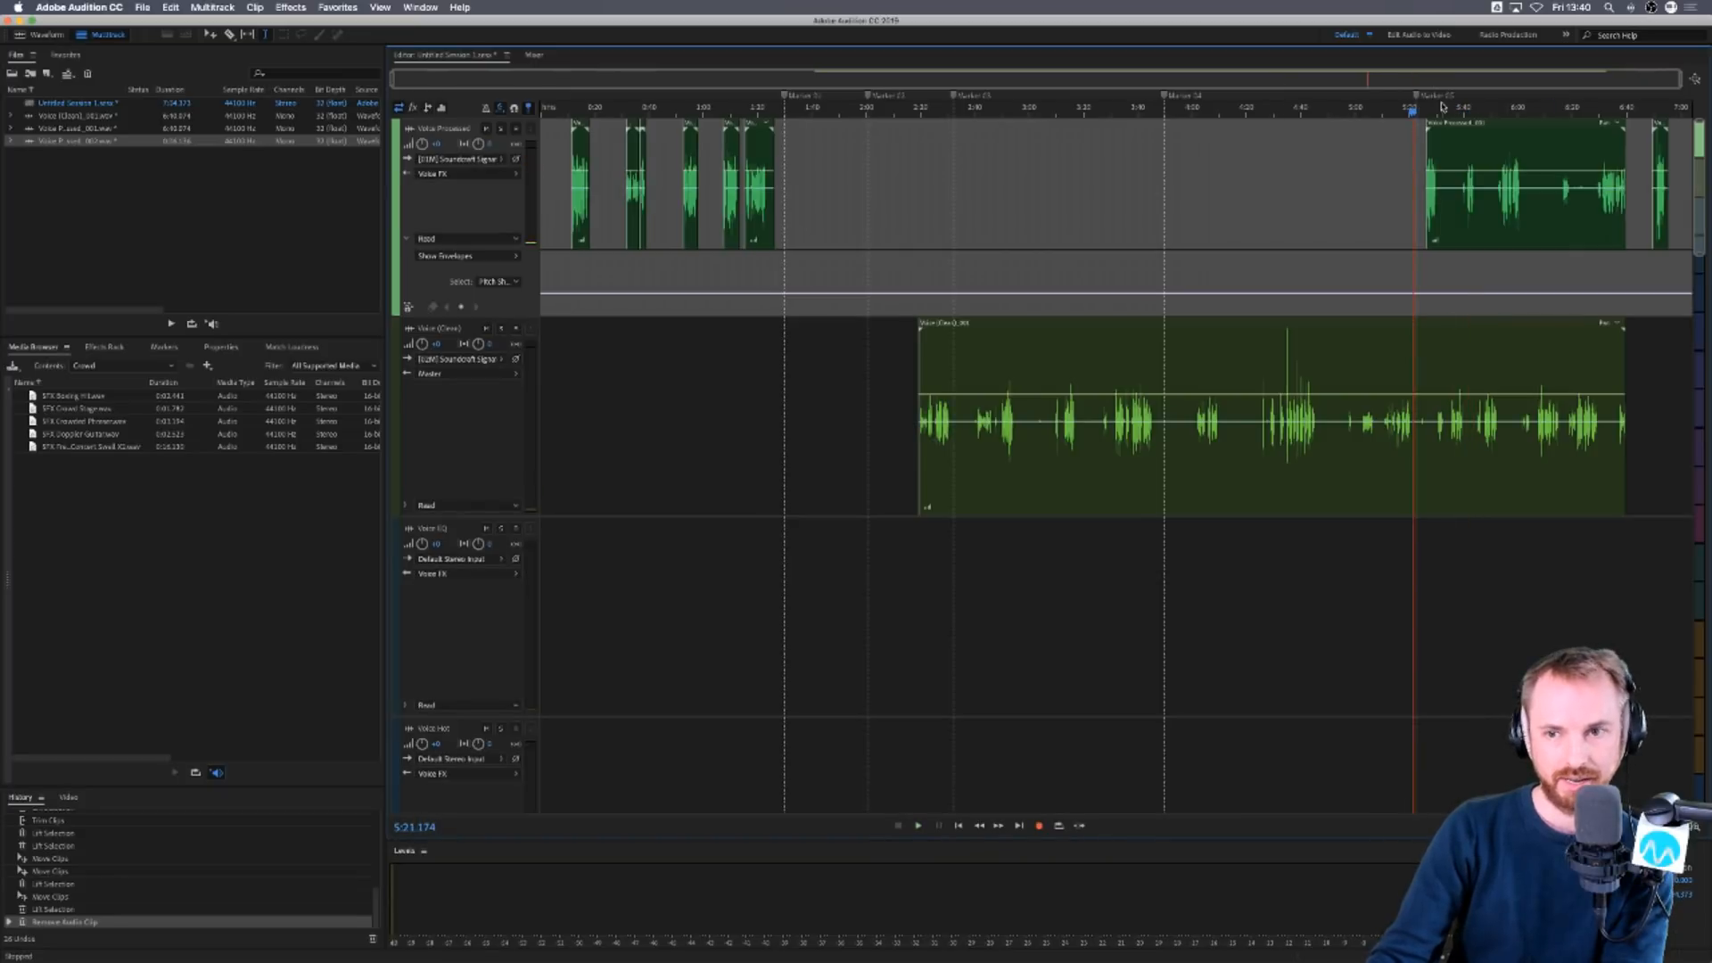
Remove the Voice (Clean) section from about 5:04 to 5:26 and delete the Voice (Clean) clip before it.
{"action": "scroll", "coordinate": [1443, 108], "scroll_direction": "up", "scroll_amount": 5}
{"action": "left_click_drag", "start_coordinate": [1377, 416], "coordinate": [1128, 432]}
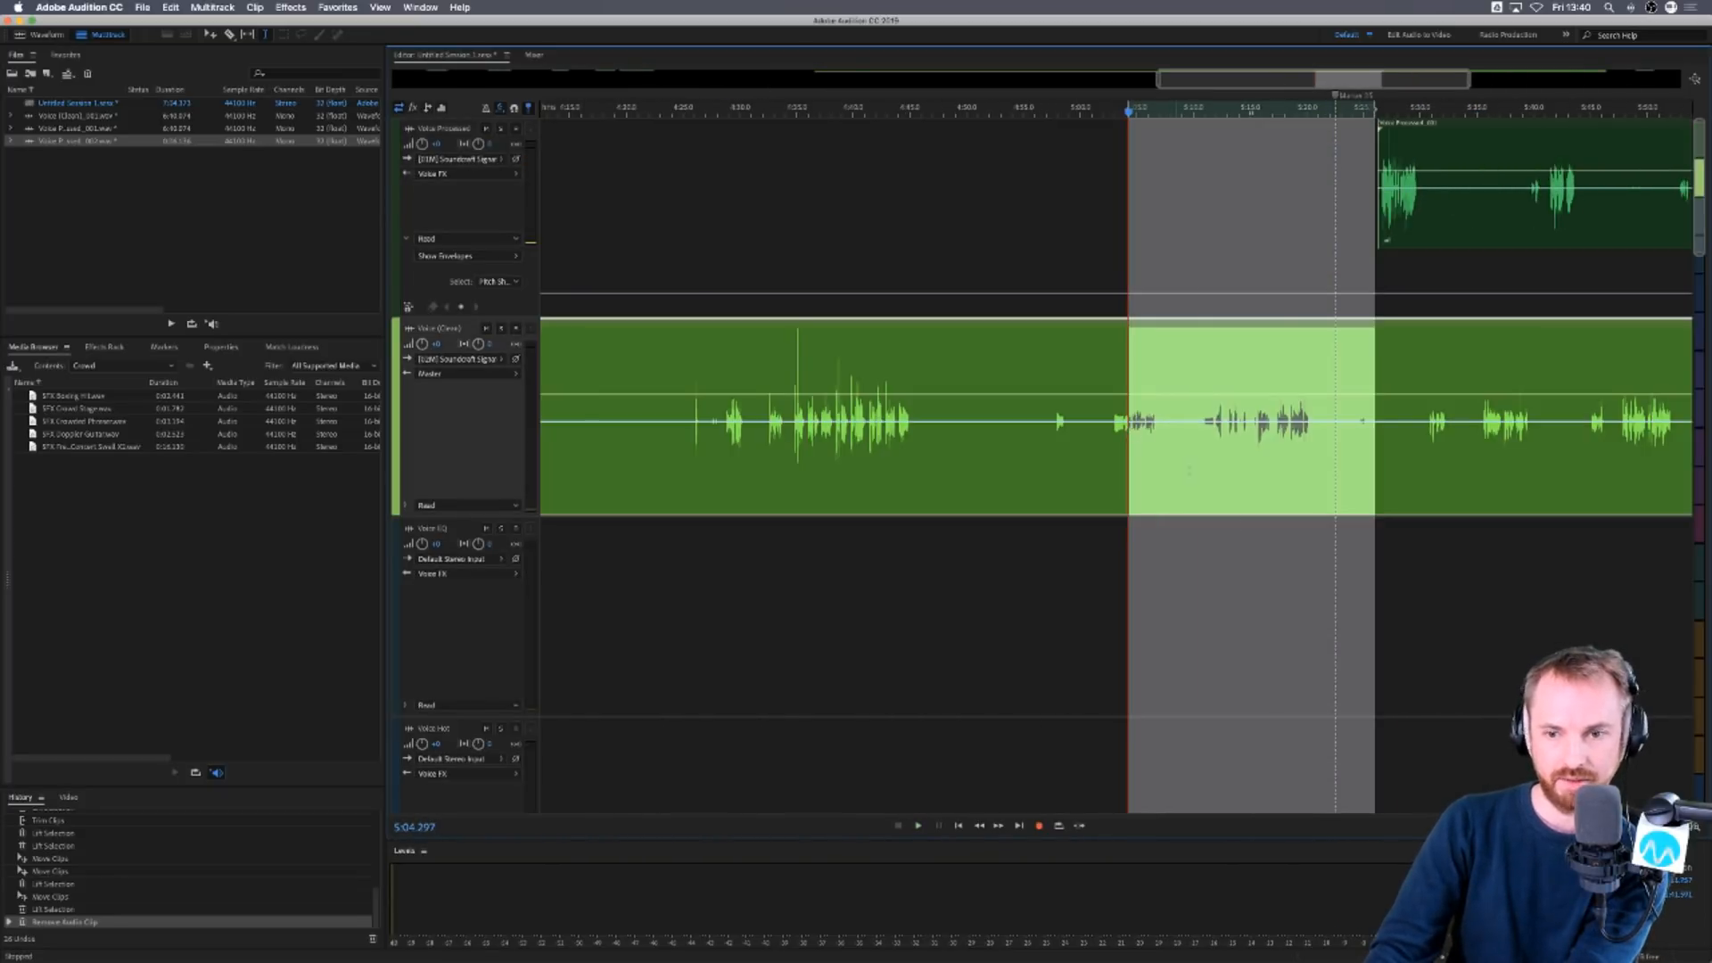
{"action": "key", "text": "Delete"}
{"action": "left_click", "coordinate": [1319, 553]}
{"action": "left_click", "coordinate": [961, 484]}
{"action": "key", "text": "Delete"}
{"action": "scroll", "coordinate": [1249, 114], "scroll_direction": "down", "scroll_amount": 5}
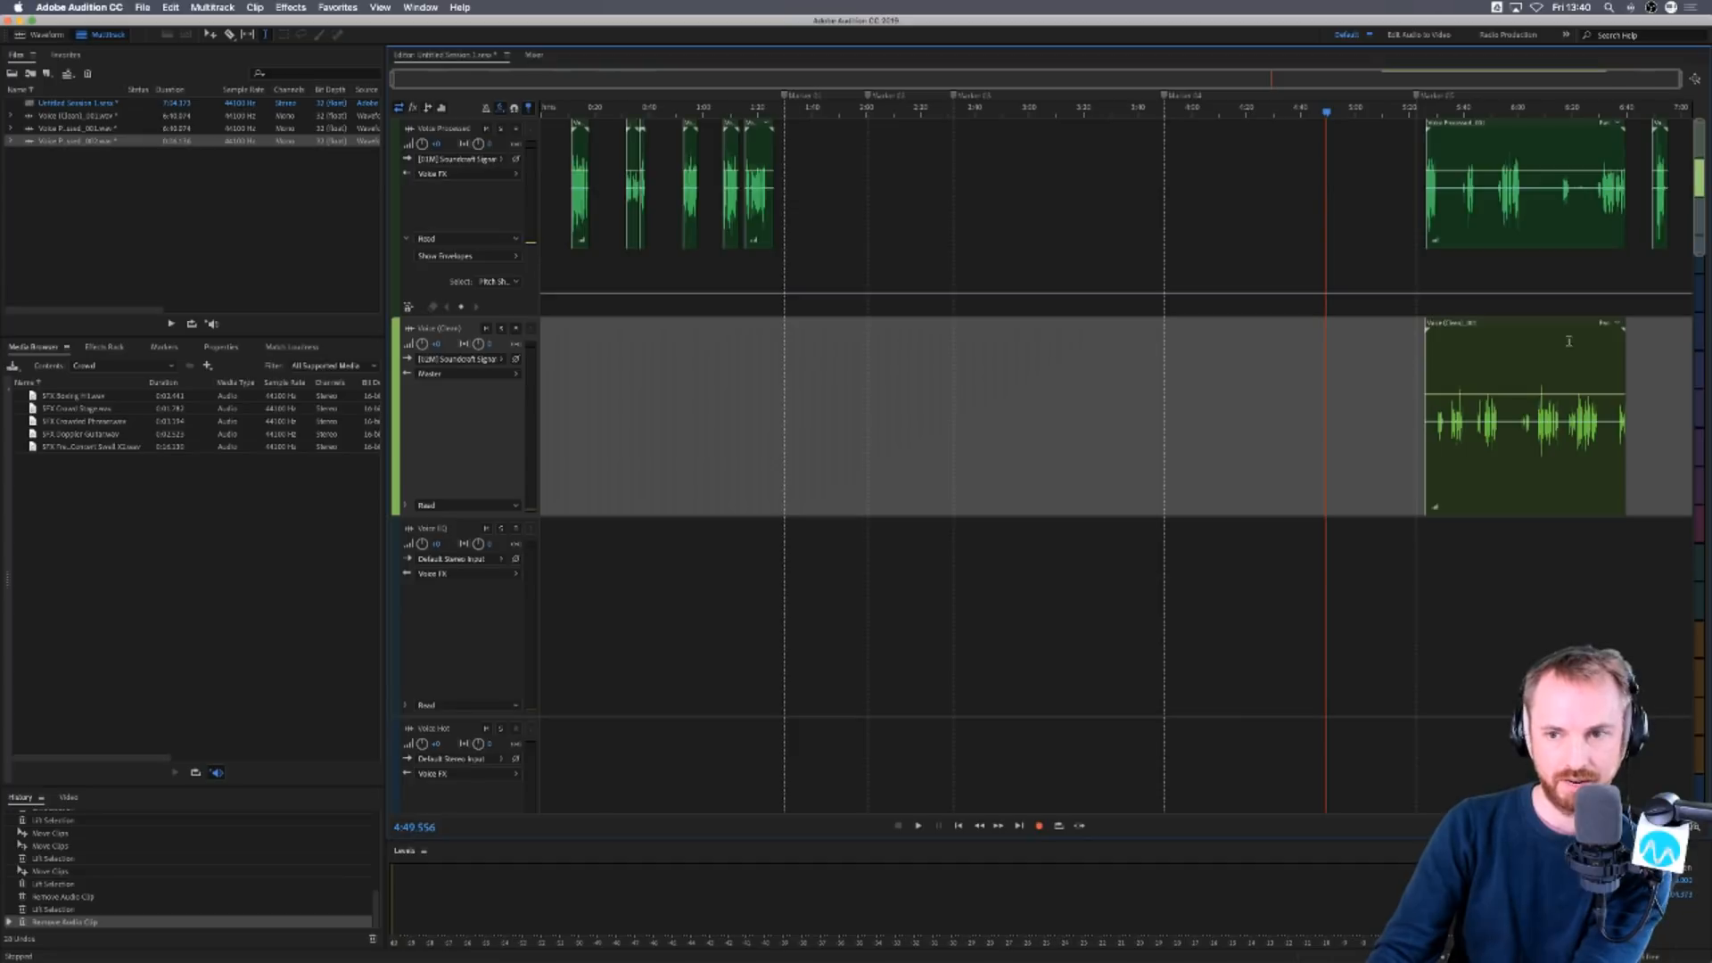
Move the remaining late Voice Processed and Voice (Clean) clips together so they start at about 1:40.
{"action": "left_click_drag", "start_coordinate": [1526, 193], "coordinate": [1658, 447]}
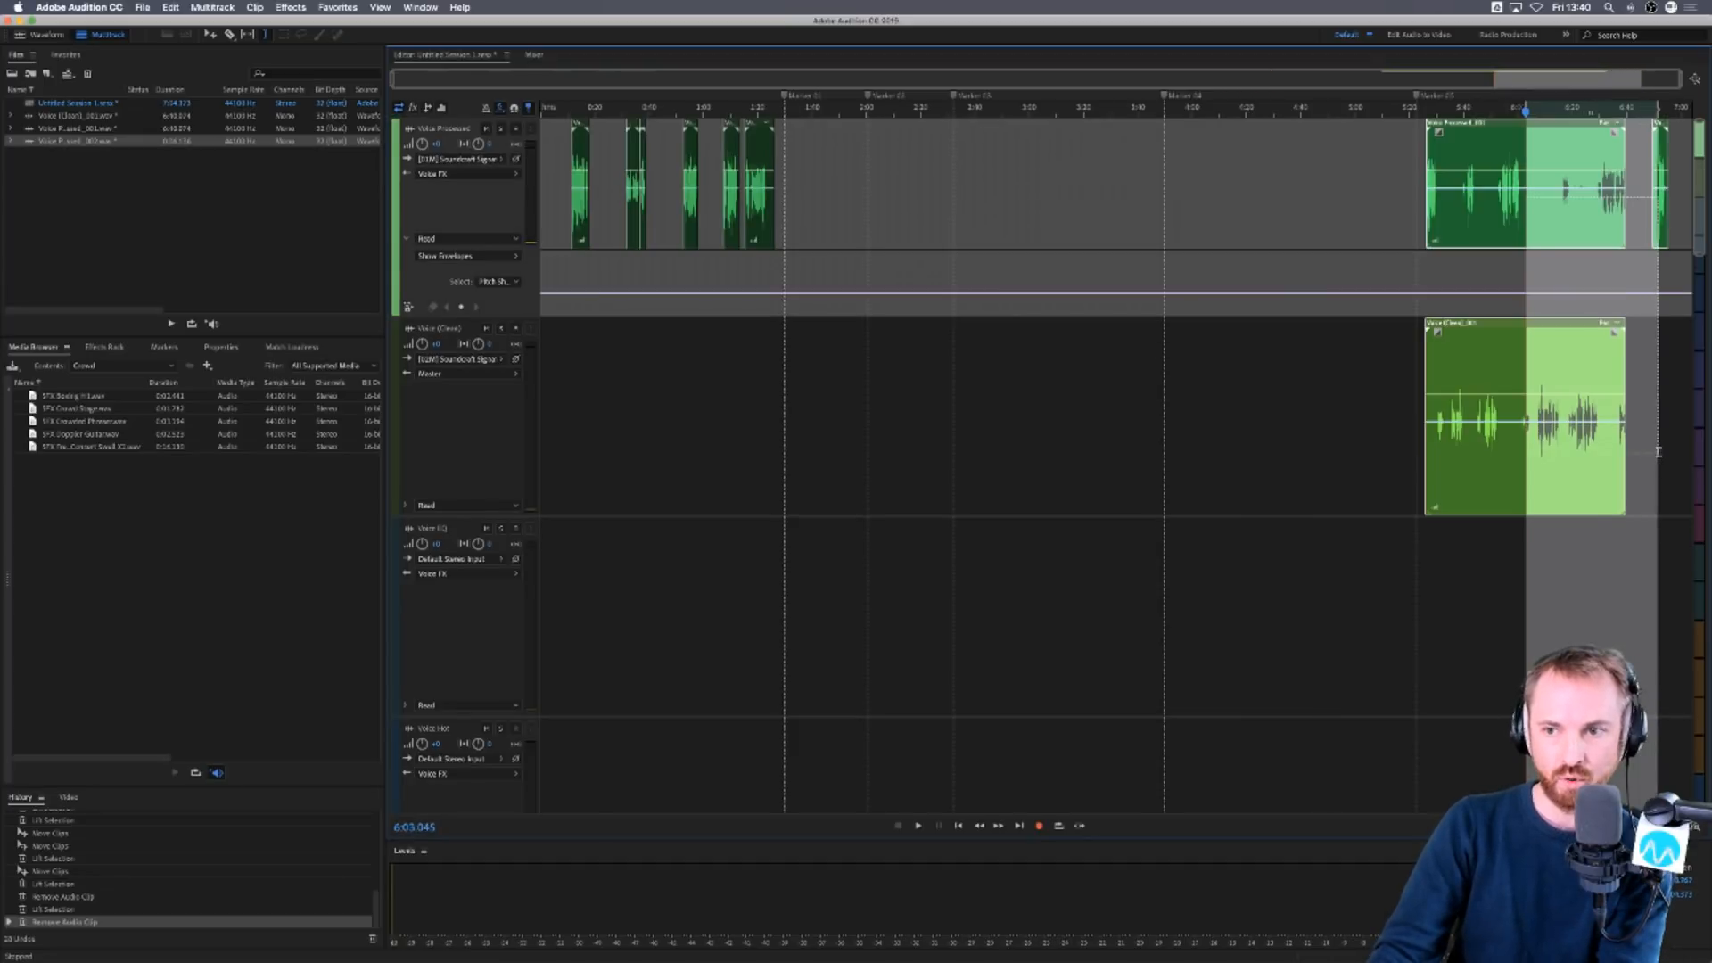
{"action": "left_click_drag", "start_coordinate": [1438, 232], "coordinate": [827, 232]}
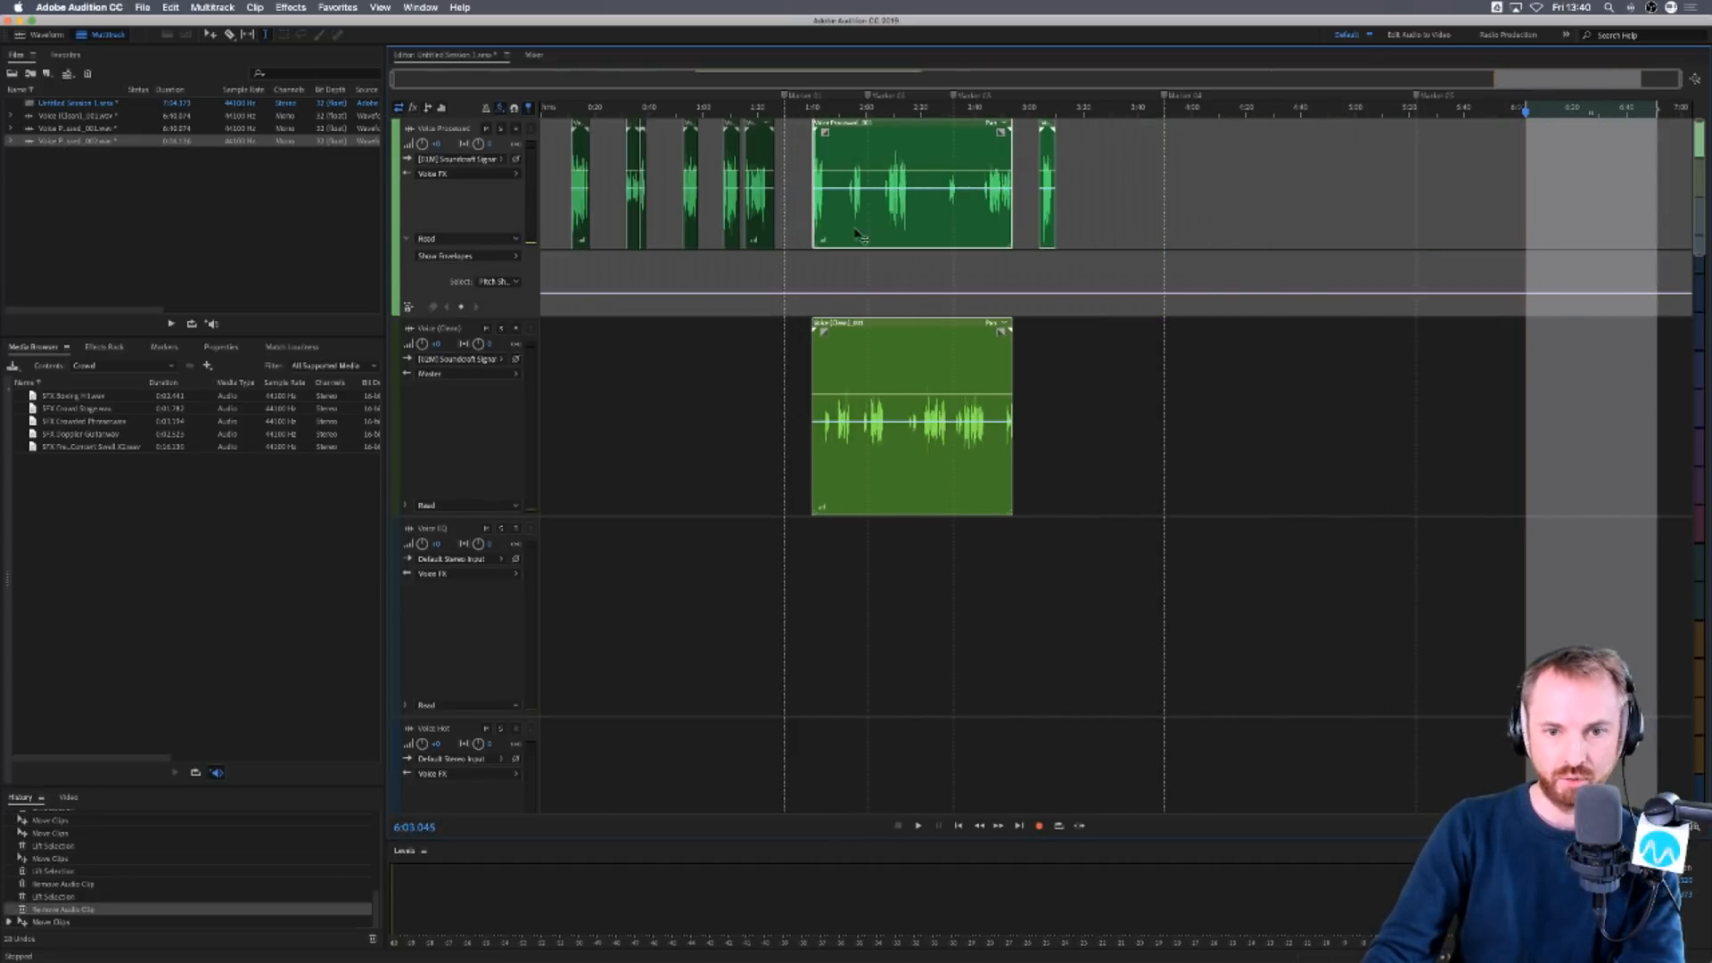
{"action": "left_click", "coordinate": [793, 218]}
Remove the opening of the moved Voice (Clean) clip up to about 1:50.
{"action": "scroll", "coordinate": [835, 106], "scroll_direction": "up", "scroll_amount": 5}
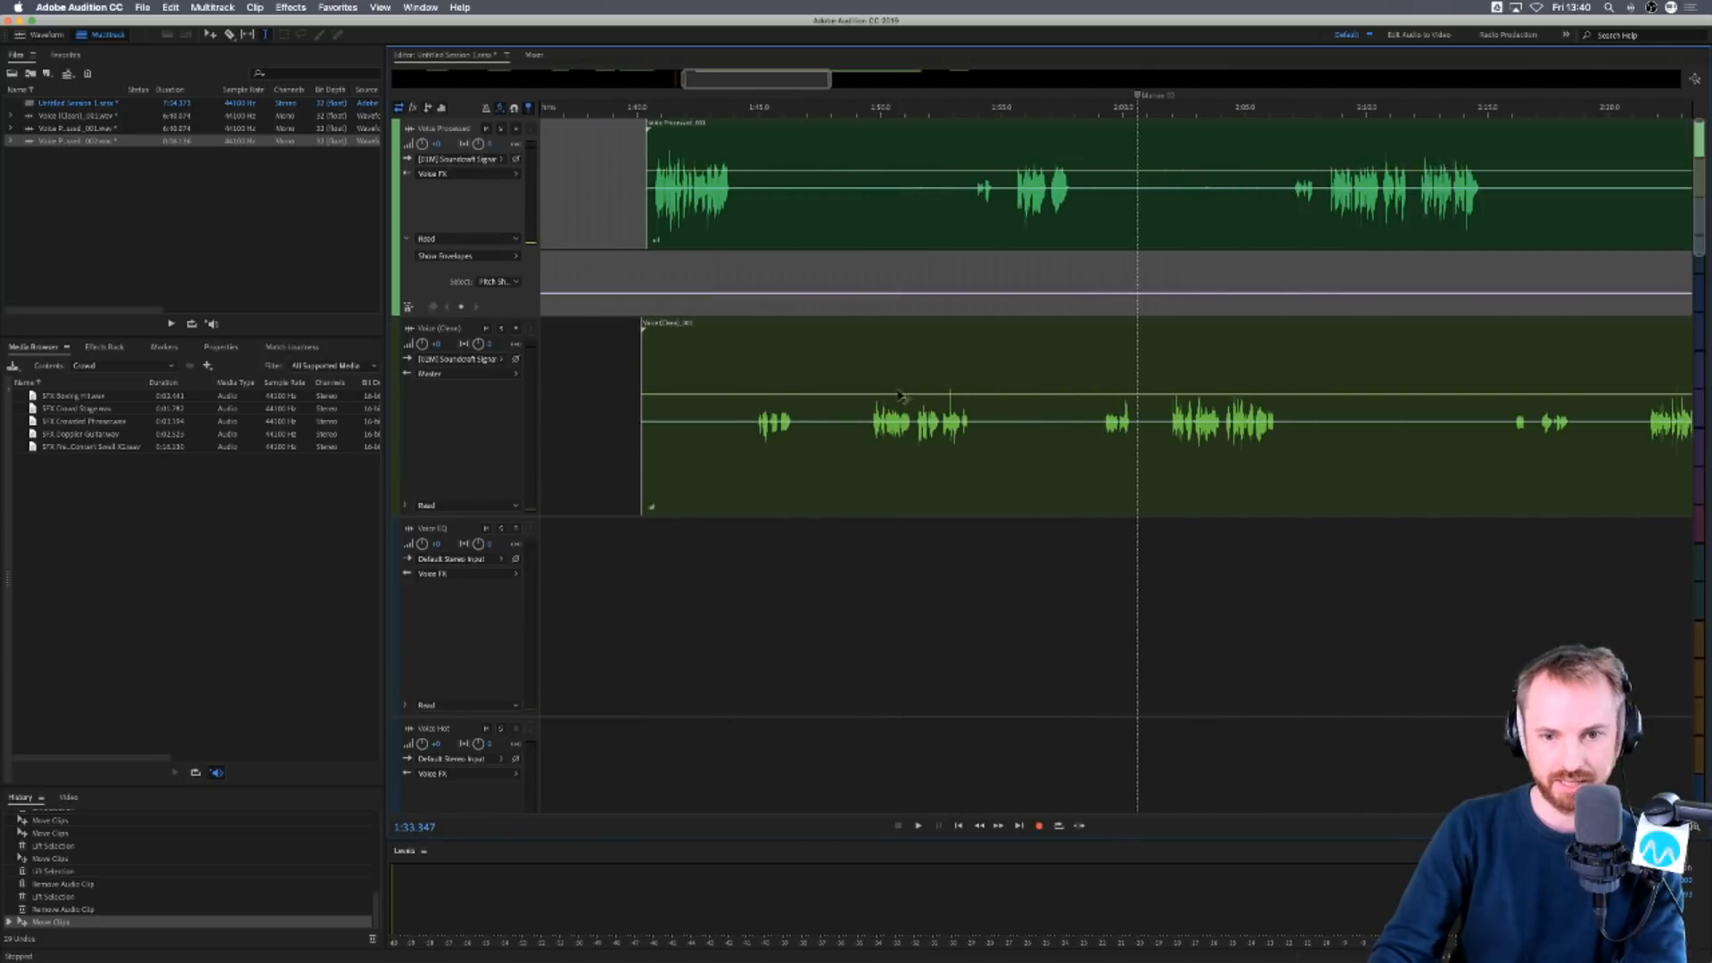
{"action": "left_click_drag", "start_coordinate": [868, 448], "coordinate": [592, 419]}
{"action": "key", "text": "Delete"}
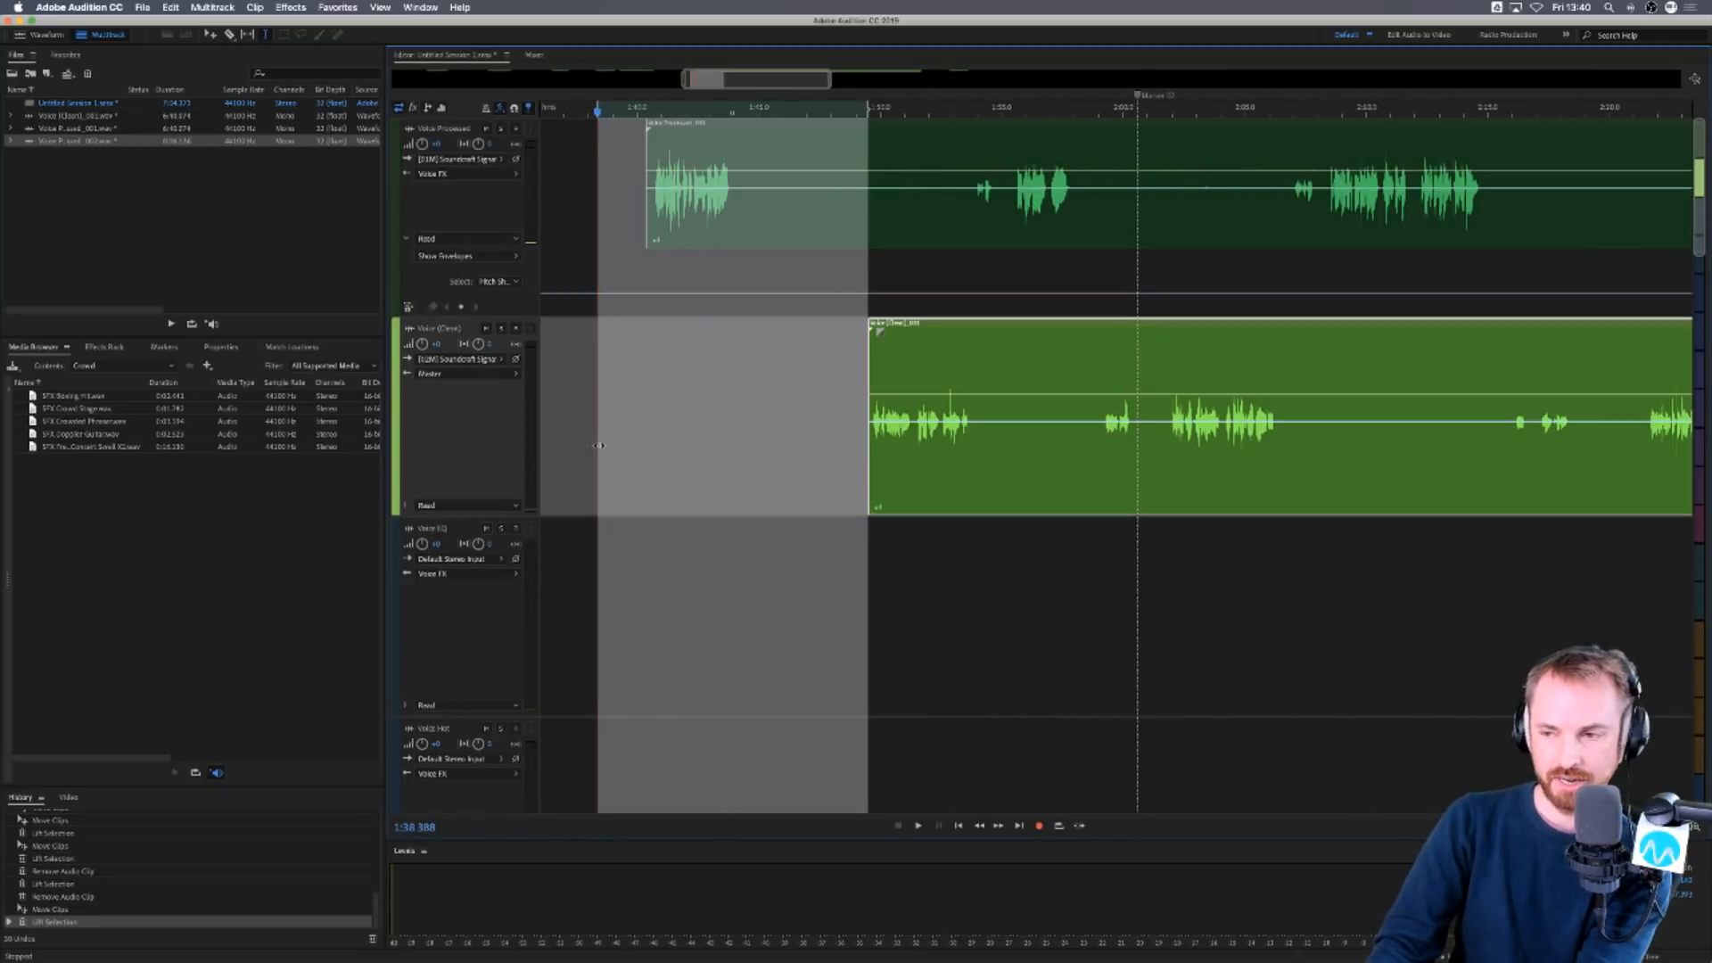
{"action": "left_click", "coordinate": [728, 416]}
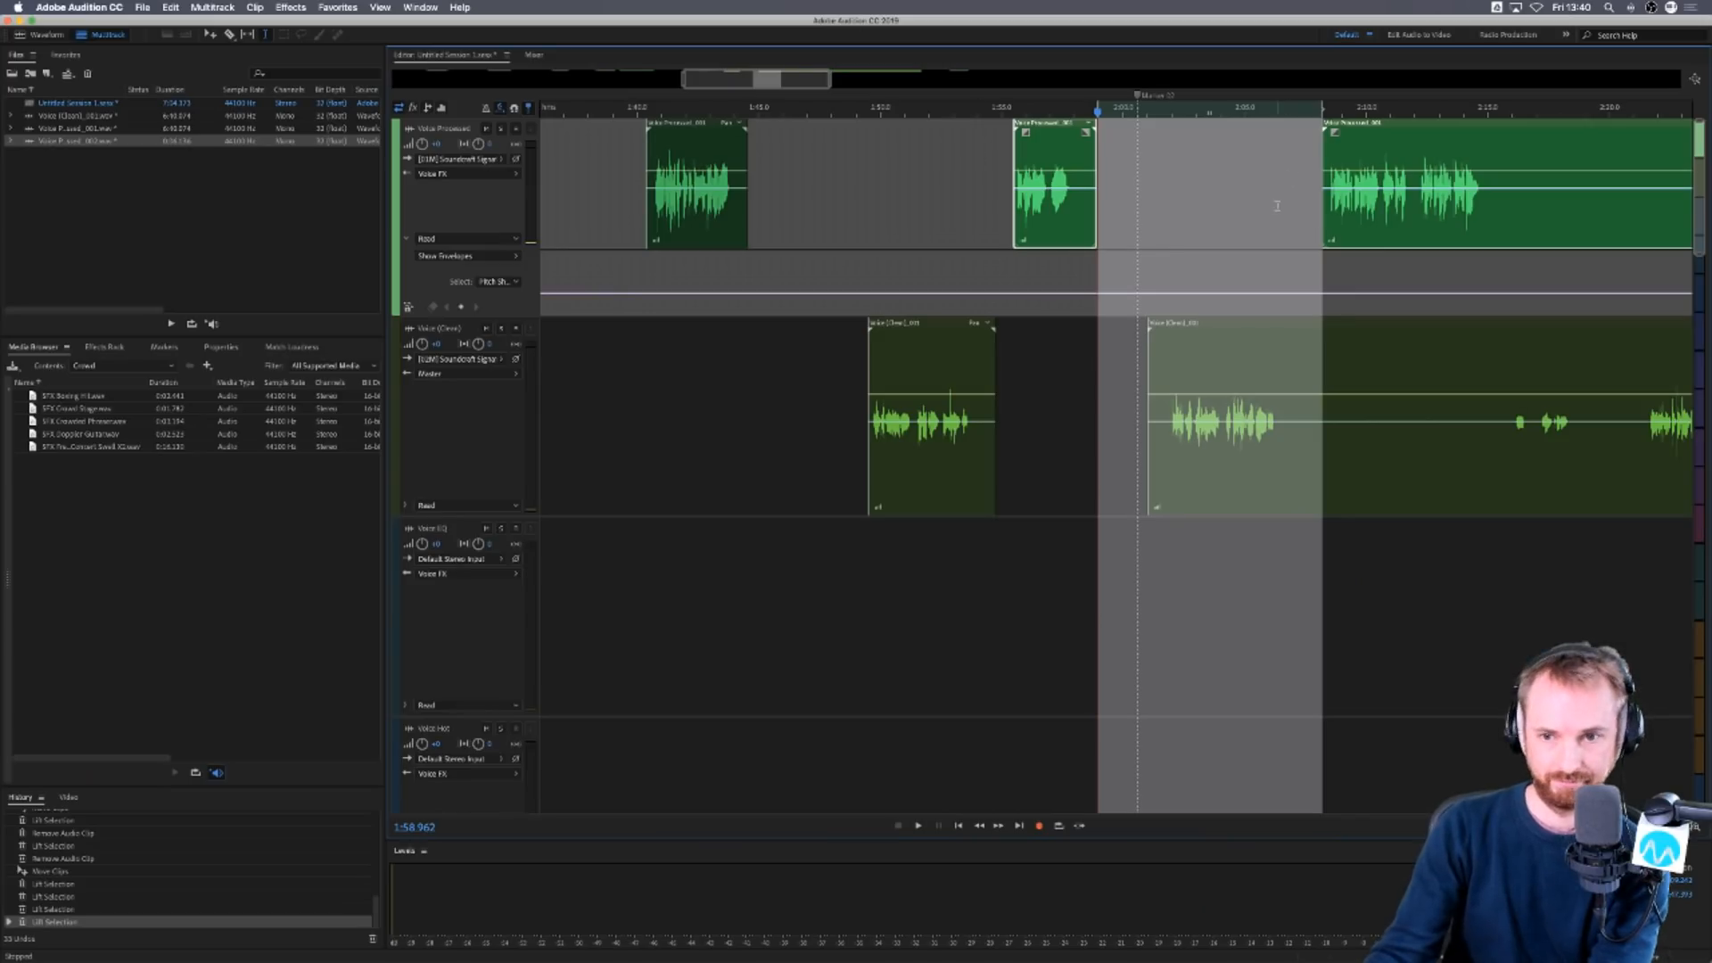
Remove the Voice (Clean) section from about 2:09 to 2:19.
{"action": "left_click", "coordinate": [1337, 386]}
{"action": "scroll", "coordinate": [1336, 386], "scroll_direction": "right", "scroll_amount": 5}
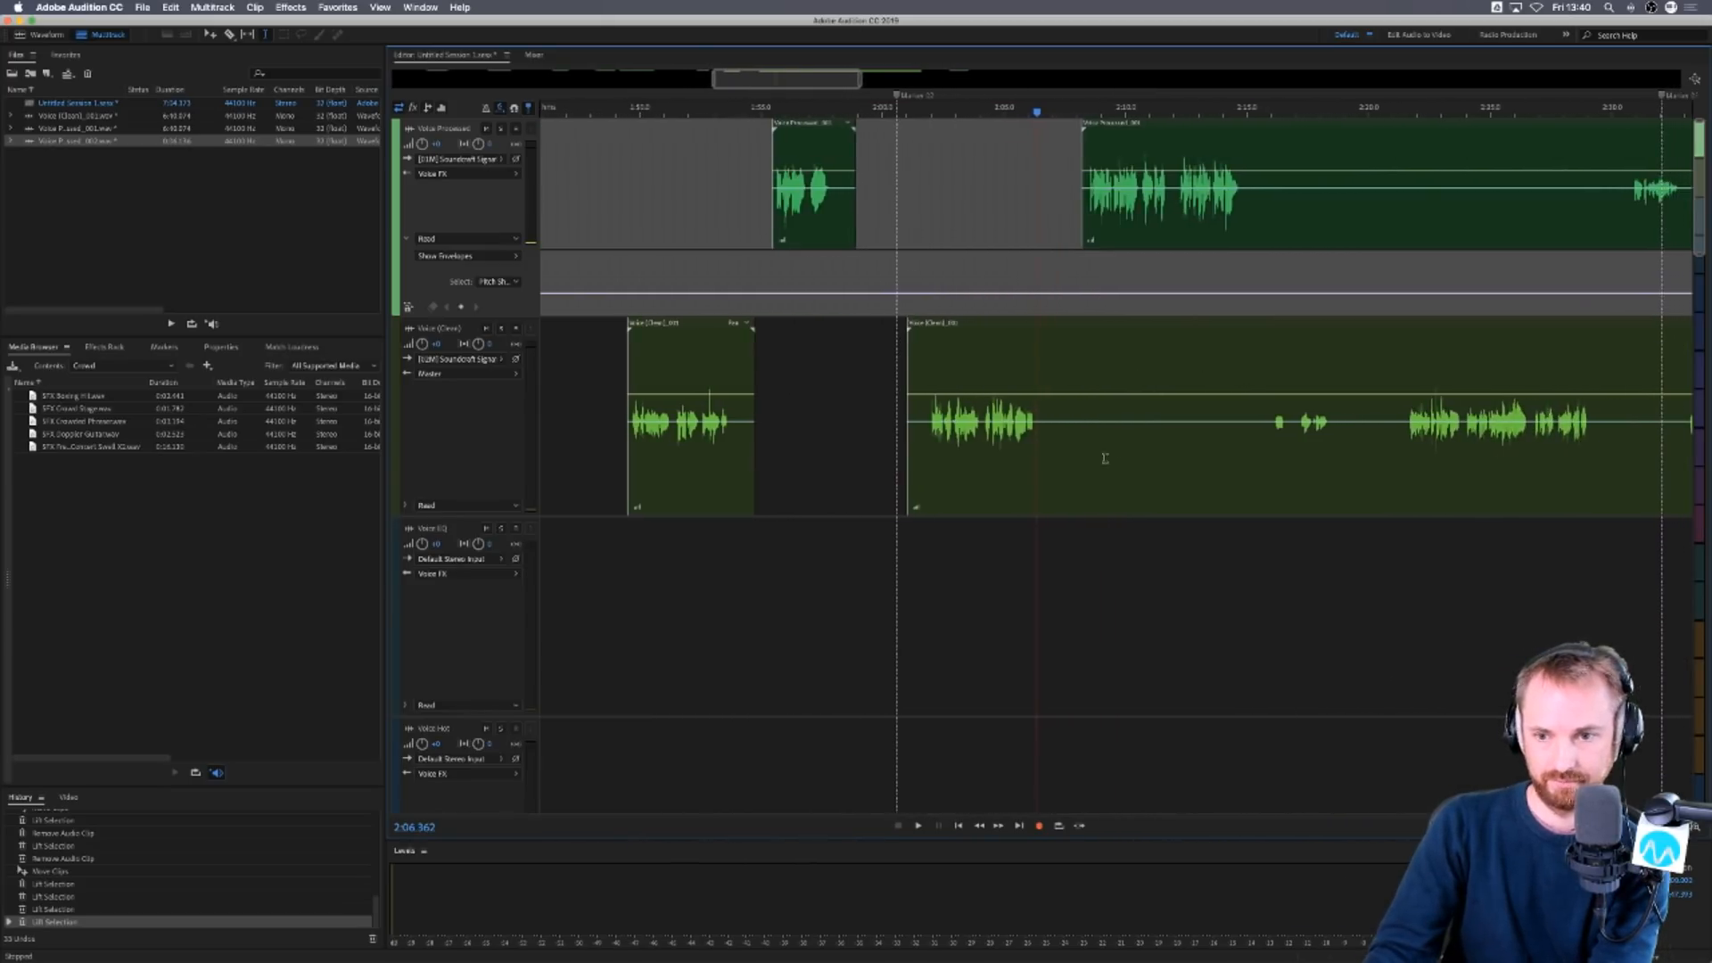
{"action": "left_click_drag", "start_coordinate": [1095, 454], "coordinate": [1338, 464]}
{"action": "key", "text": "Delete"}
{"action": "scroll", "coordinate": [1077, 116], "scroll_direction": "down", "scroll_amount": 6}
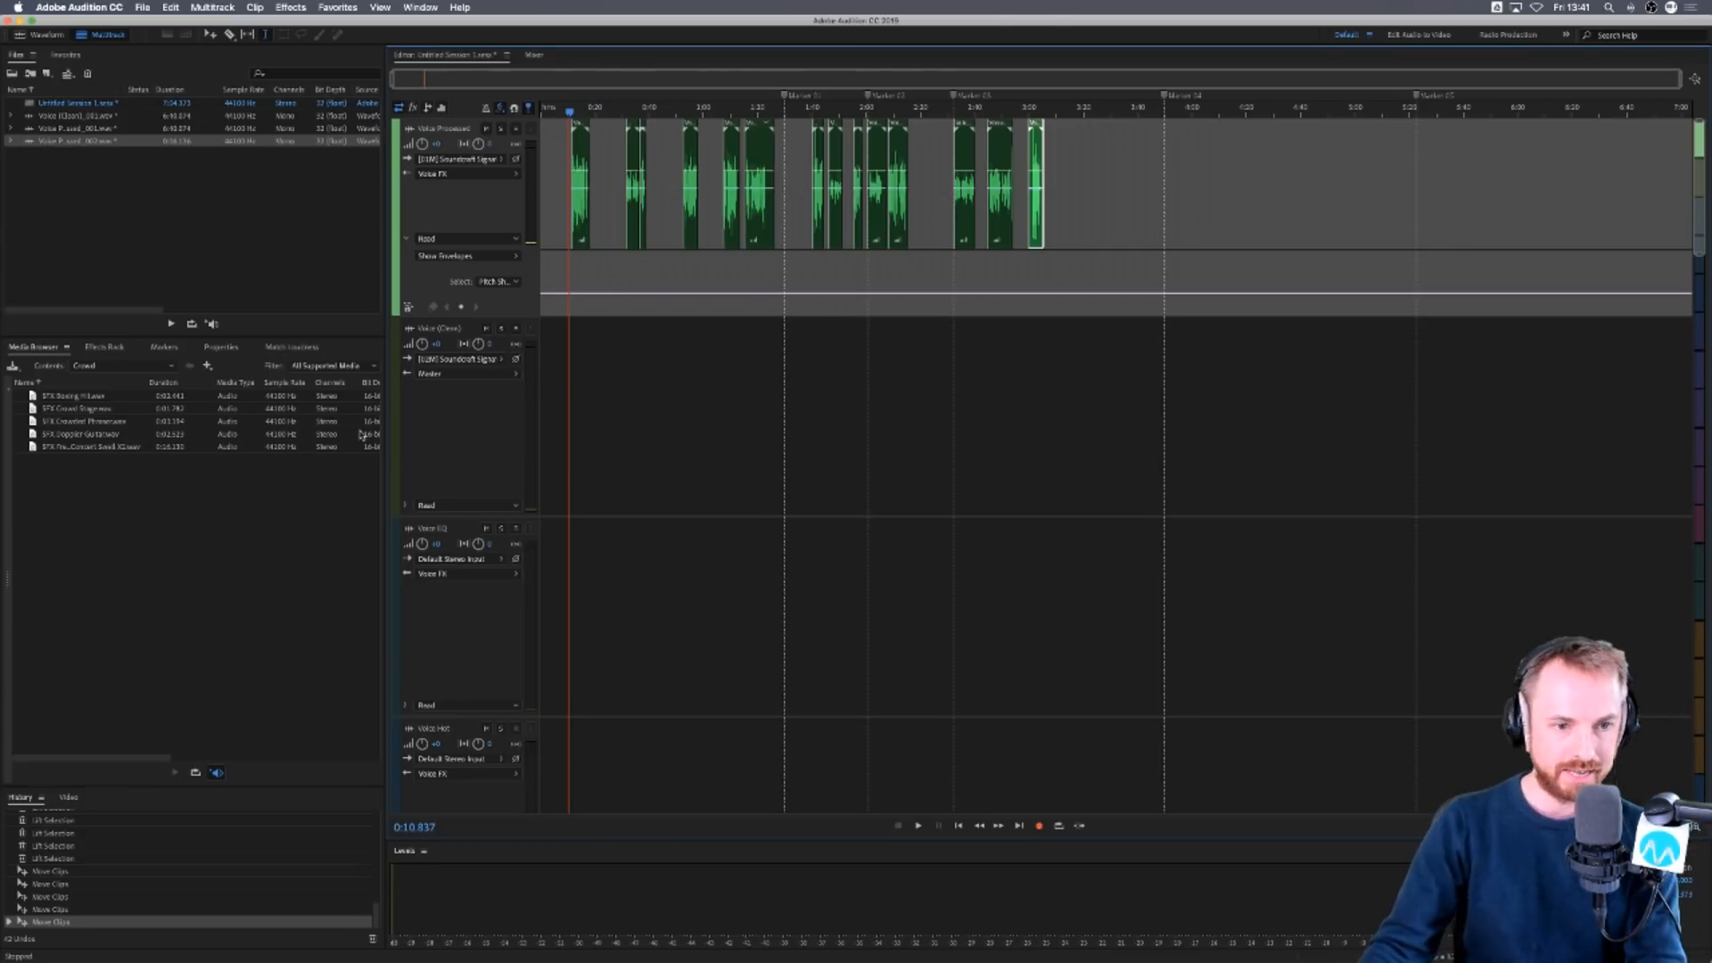
Preview the third sound effect in the Crowd folder and place it on the SFX 1 track at about 0:12.
{"action": "left_click", "coordinate": [73, 421]}
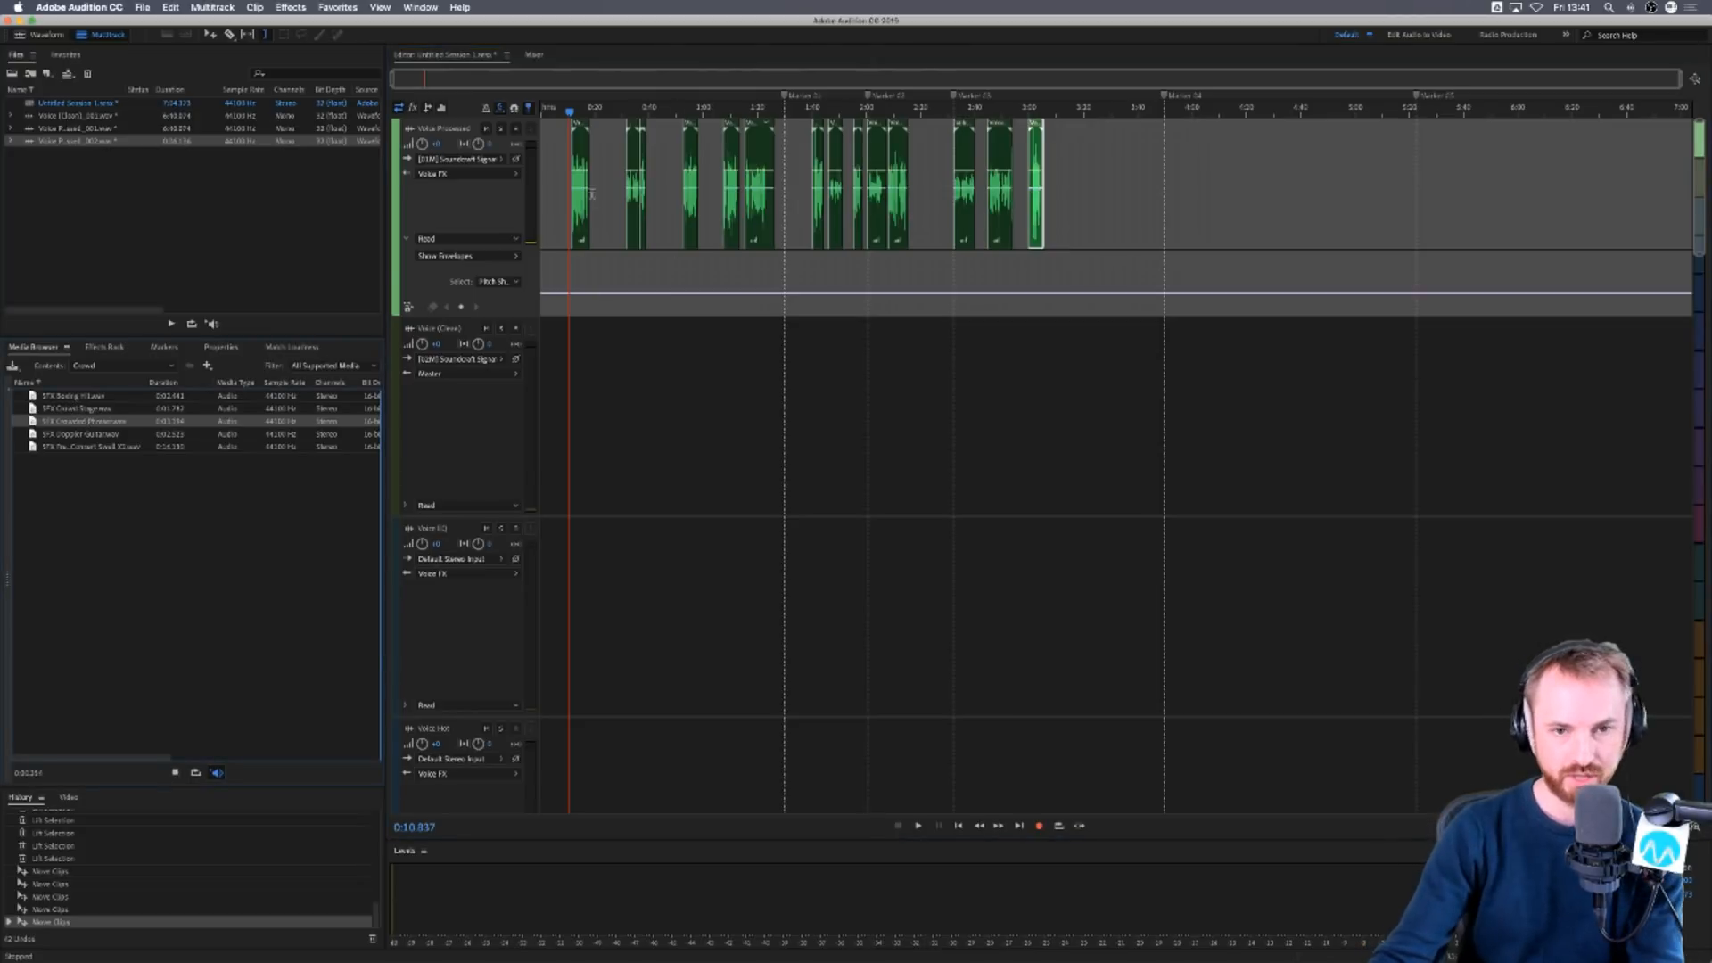
{"action": "scroll", "coordinate": [695, 611], "scroll_direction": "down", "scroll_amount": 5}
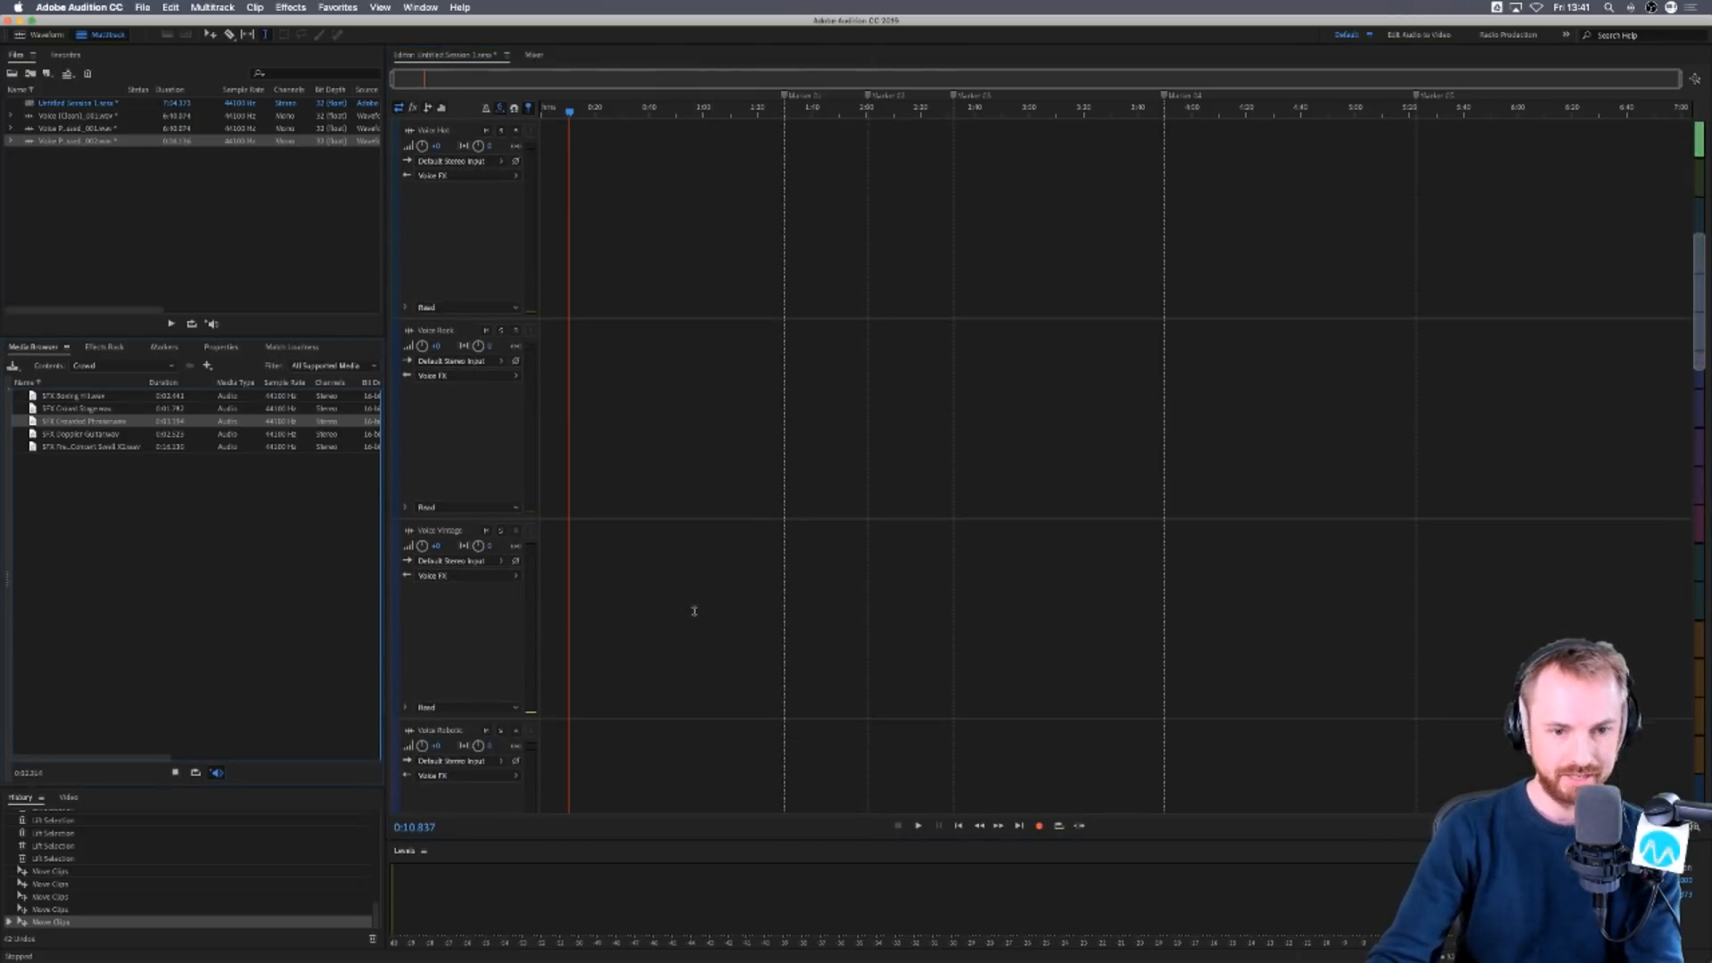
{"action": "scroll", "coordinate": [492, 495], "scroll_direction": "down", "scroll_amount": 5}
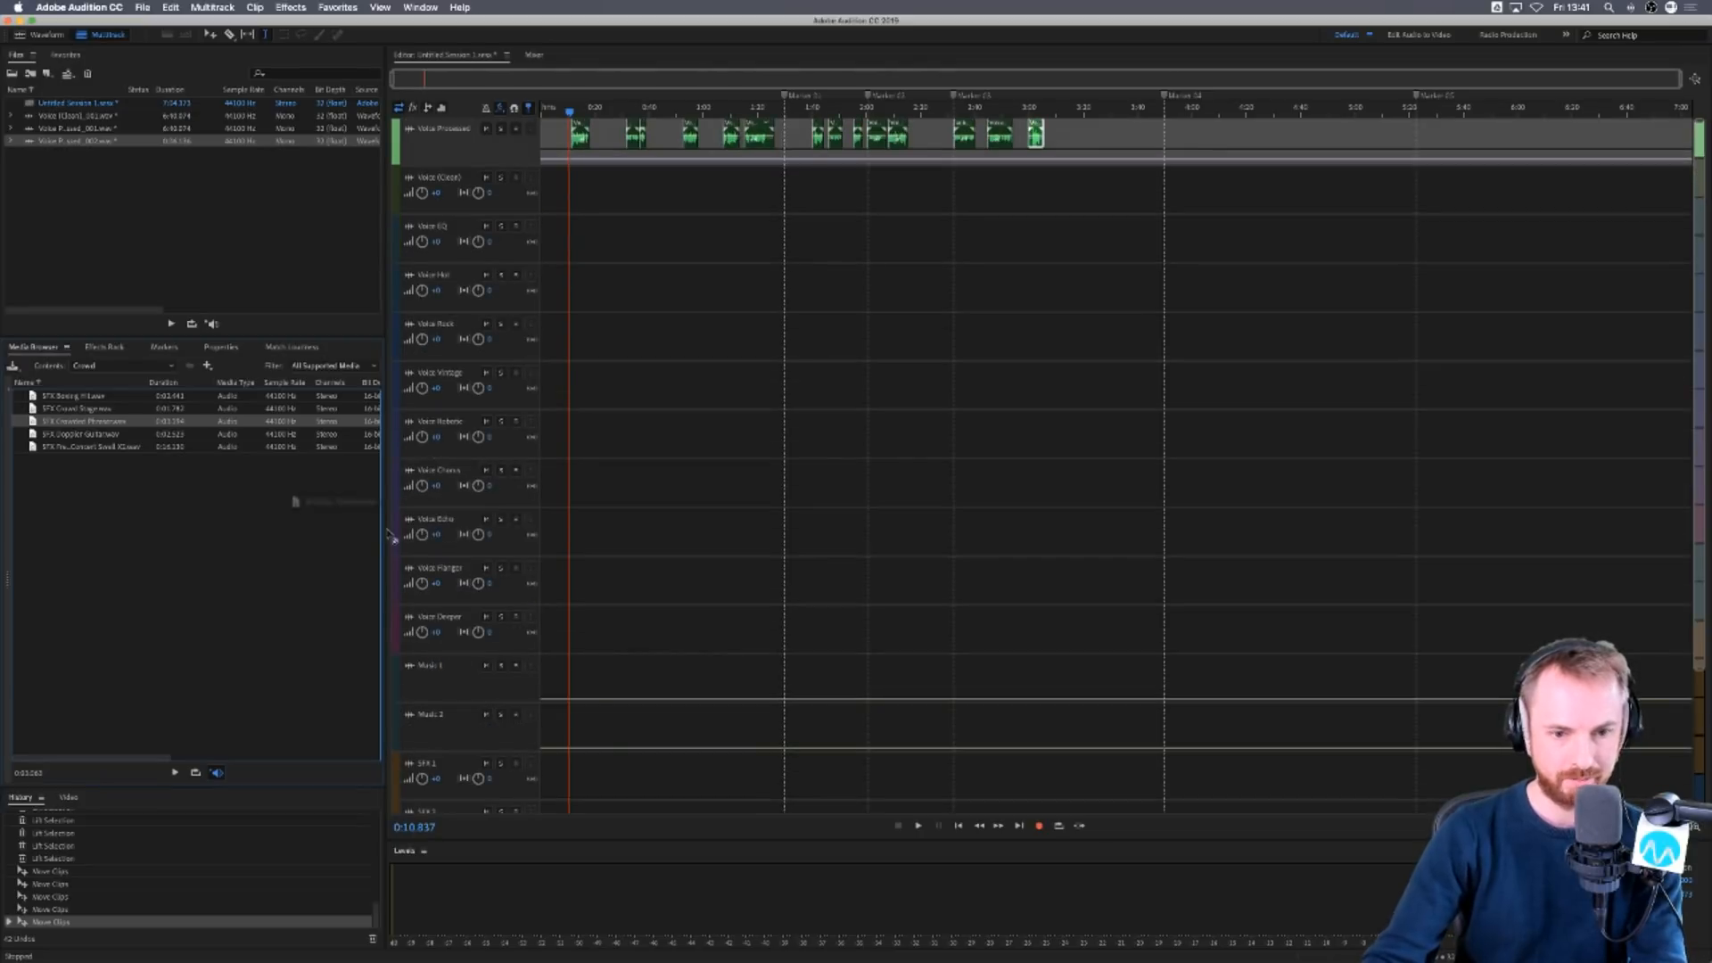
{"action": "left_click_drag", "start_coordinate": [575, 772], "coordinate": [576, 774]}
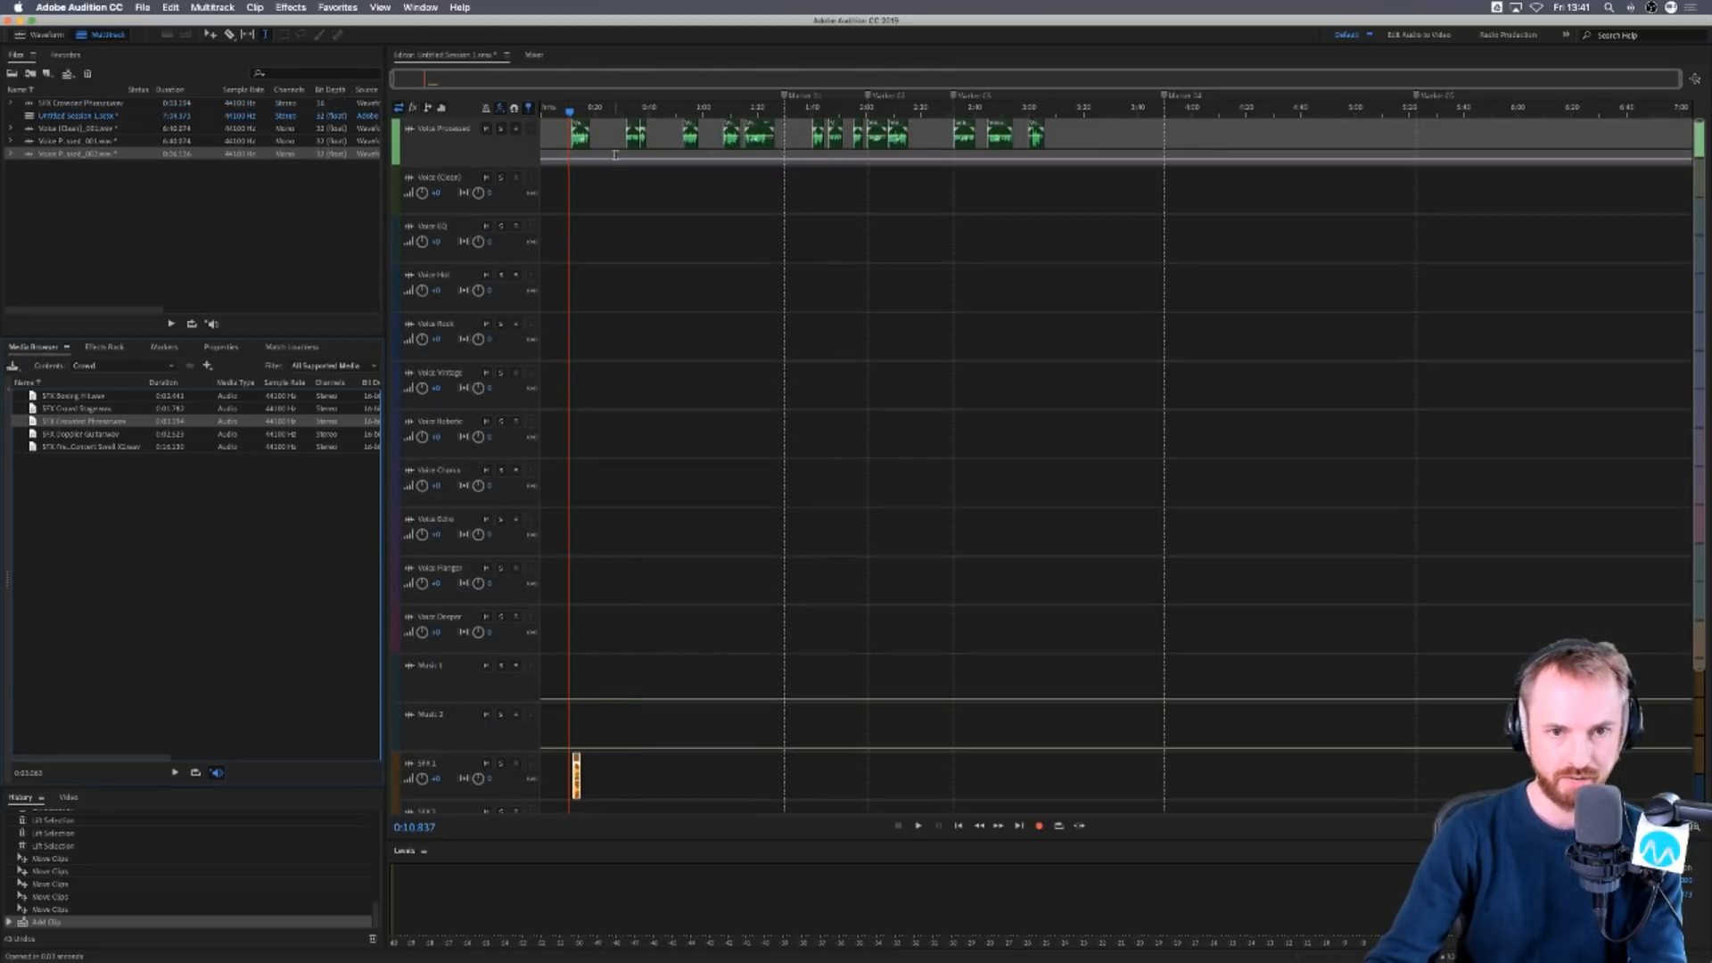
Move the first Voice Processed phrase to the Voice Echo track at about 0:12 and listen to its beginning.
{"action": "scroll", "coordinate": [563, 108], "scroll_direction": "up", "scroll_amount": 8}
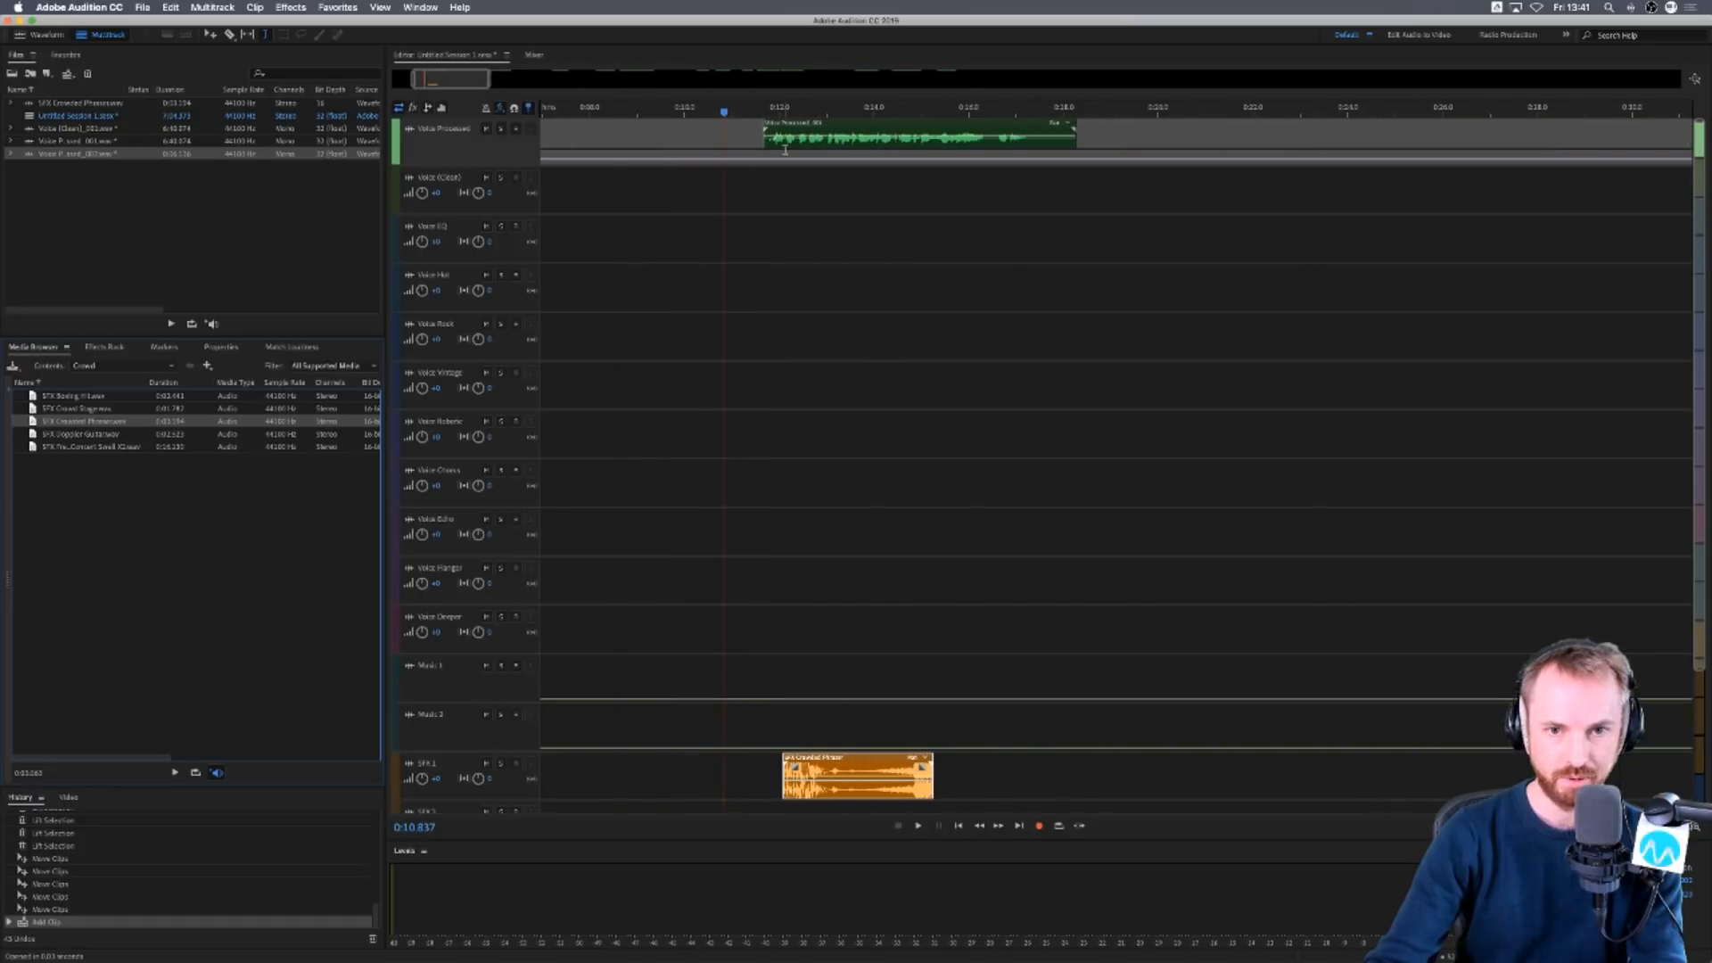
{"action": "left_click_drag", "start_coordinate": [805, 143], "coordinate": [826, 533]}
{"action": "left_click", "coordinate": [801, 499]}
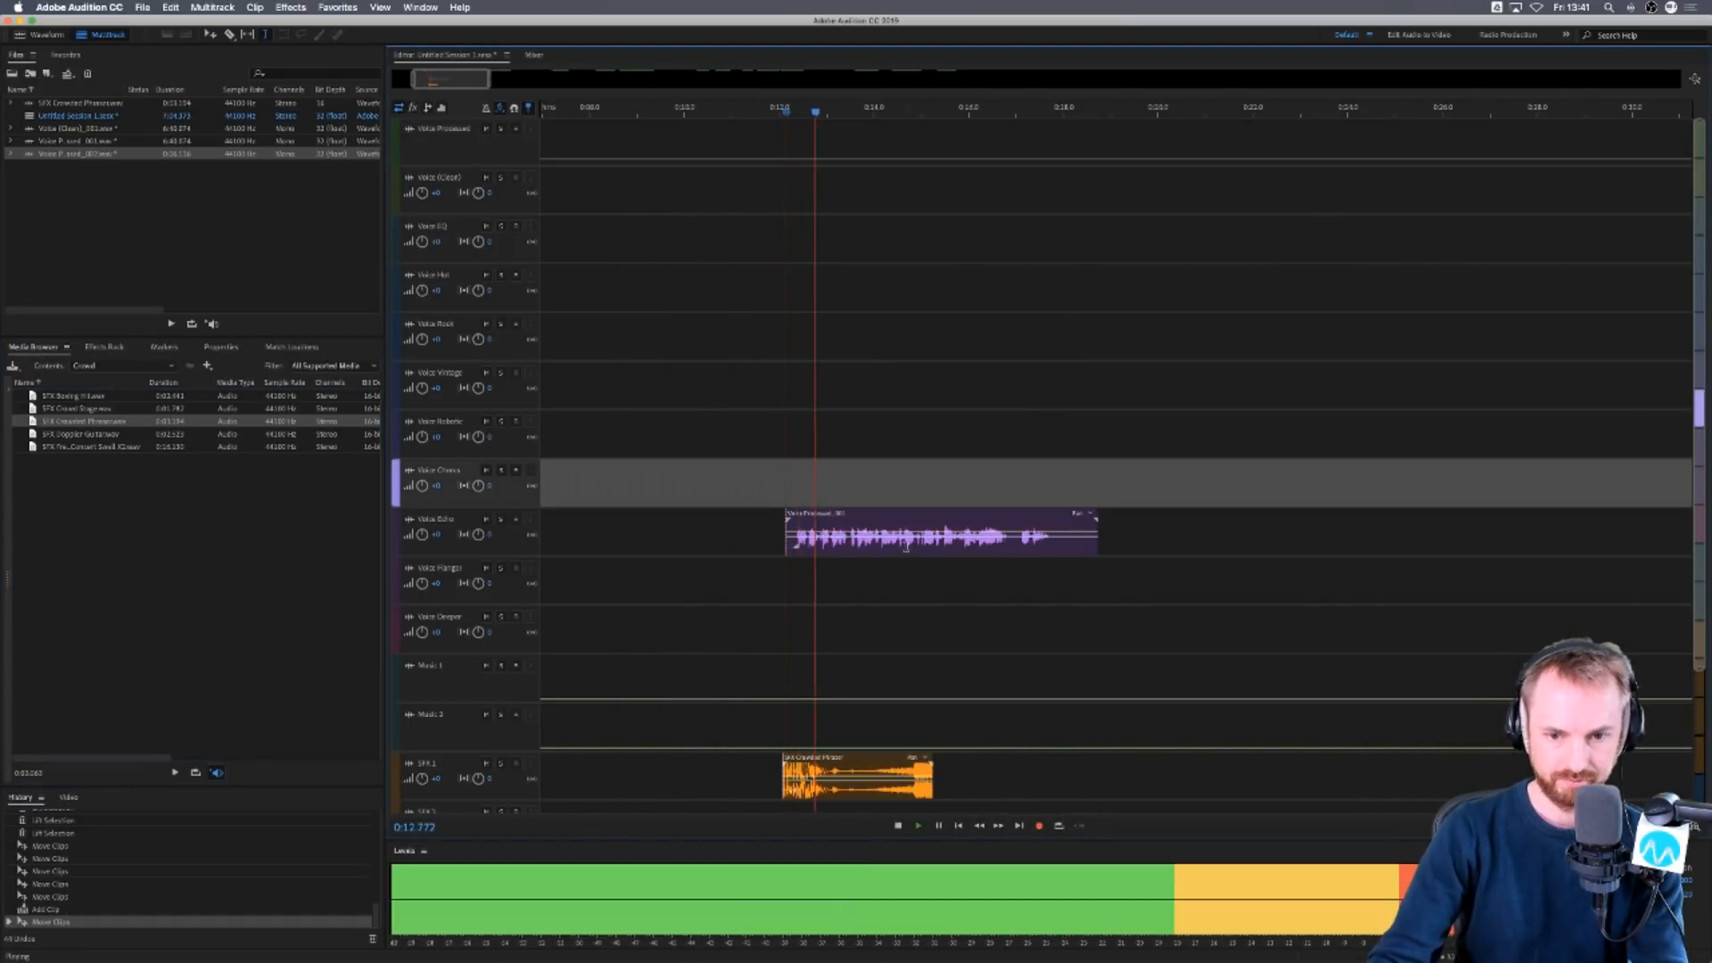
{"action": "key", "text": "space"}
Split the phrase at about 0:13.4 and 0:15.3, placing its middle part on Voice Chorus and its last part on Voice Deeper.
{"action": "left_click", "coordinate": [847, 545]}
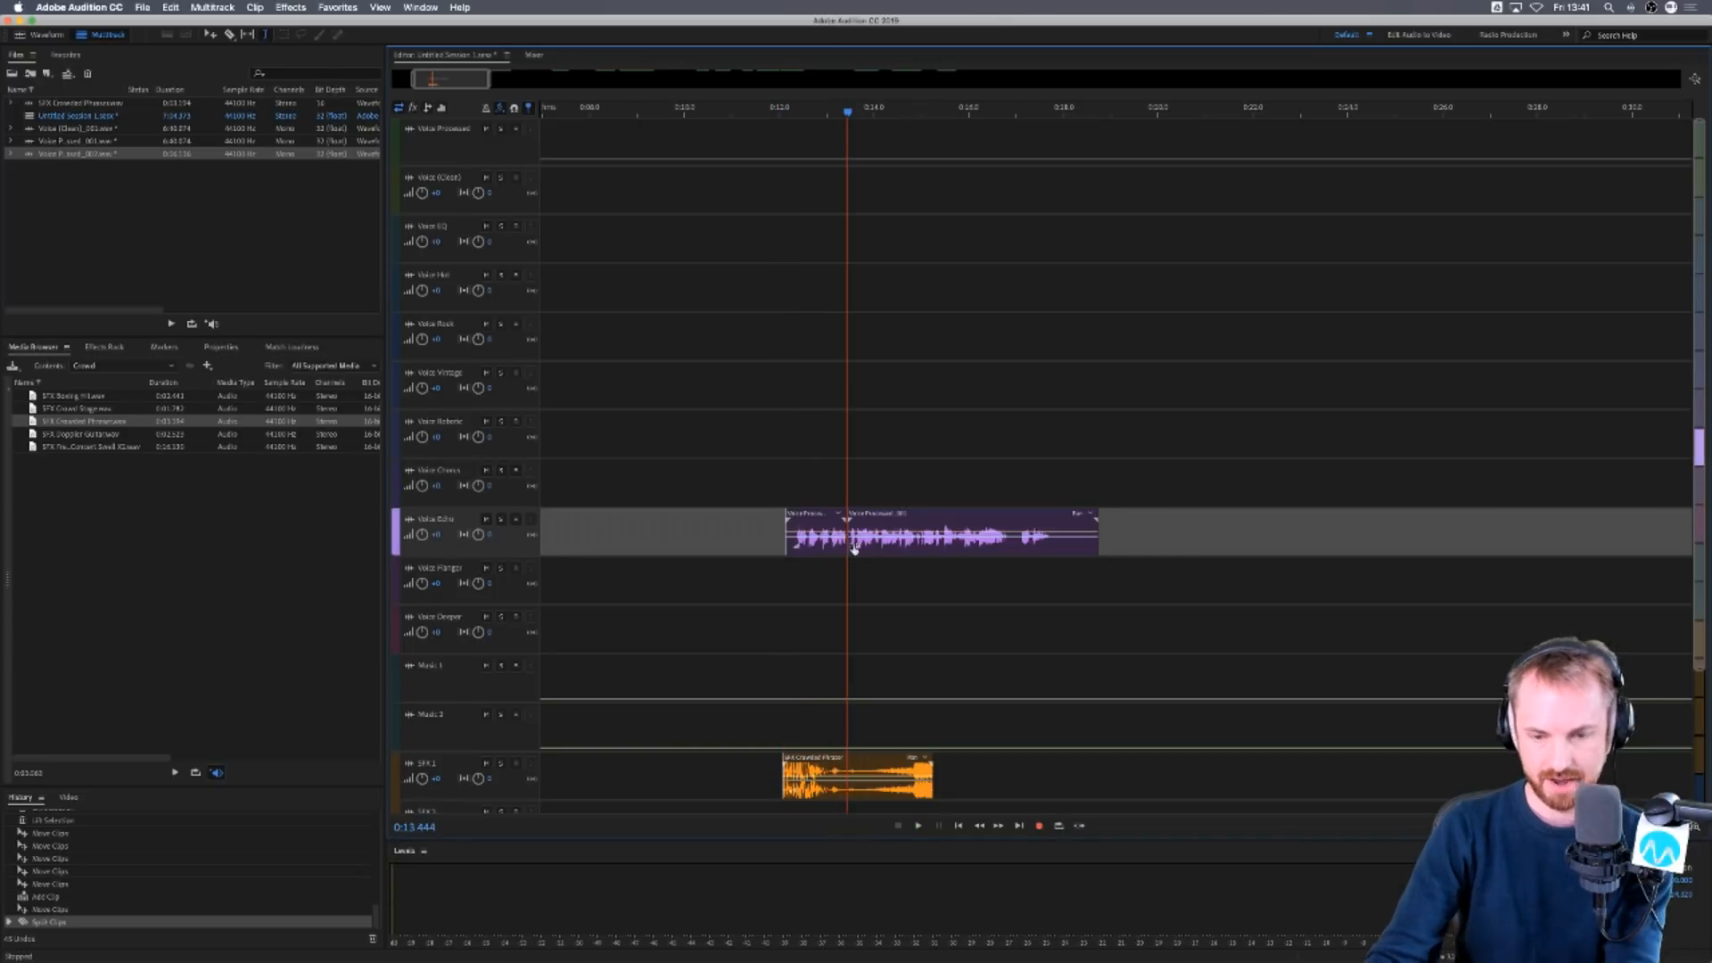
{"action": "key", "text": "super+k"}
{"action": "left_click_drag", "start_coordinate": [938, 545], "coordinate": [947, 640]}
{"action": "left_click", "coordinate": [937, 497]}
{"action": "key", "text": "super+k"}
Listen to the phrase from about 0:12 across the Voice Echo, Voice Chorus and Voice Deeper tracks.
{"action": "left_click", "coordinate": [785, 622]}
{"action": "key", "text": "space"}
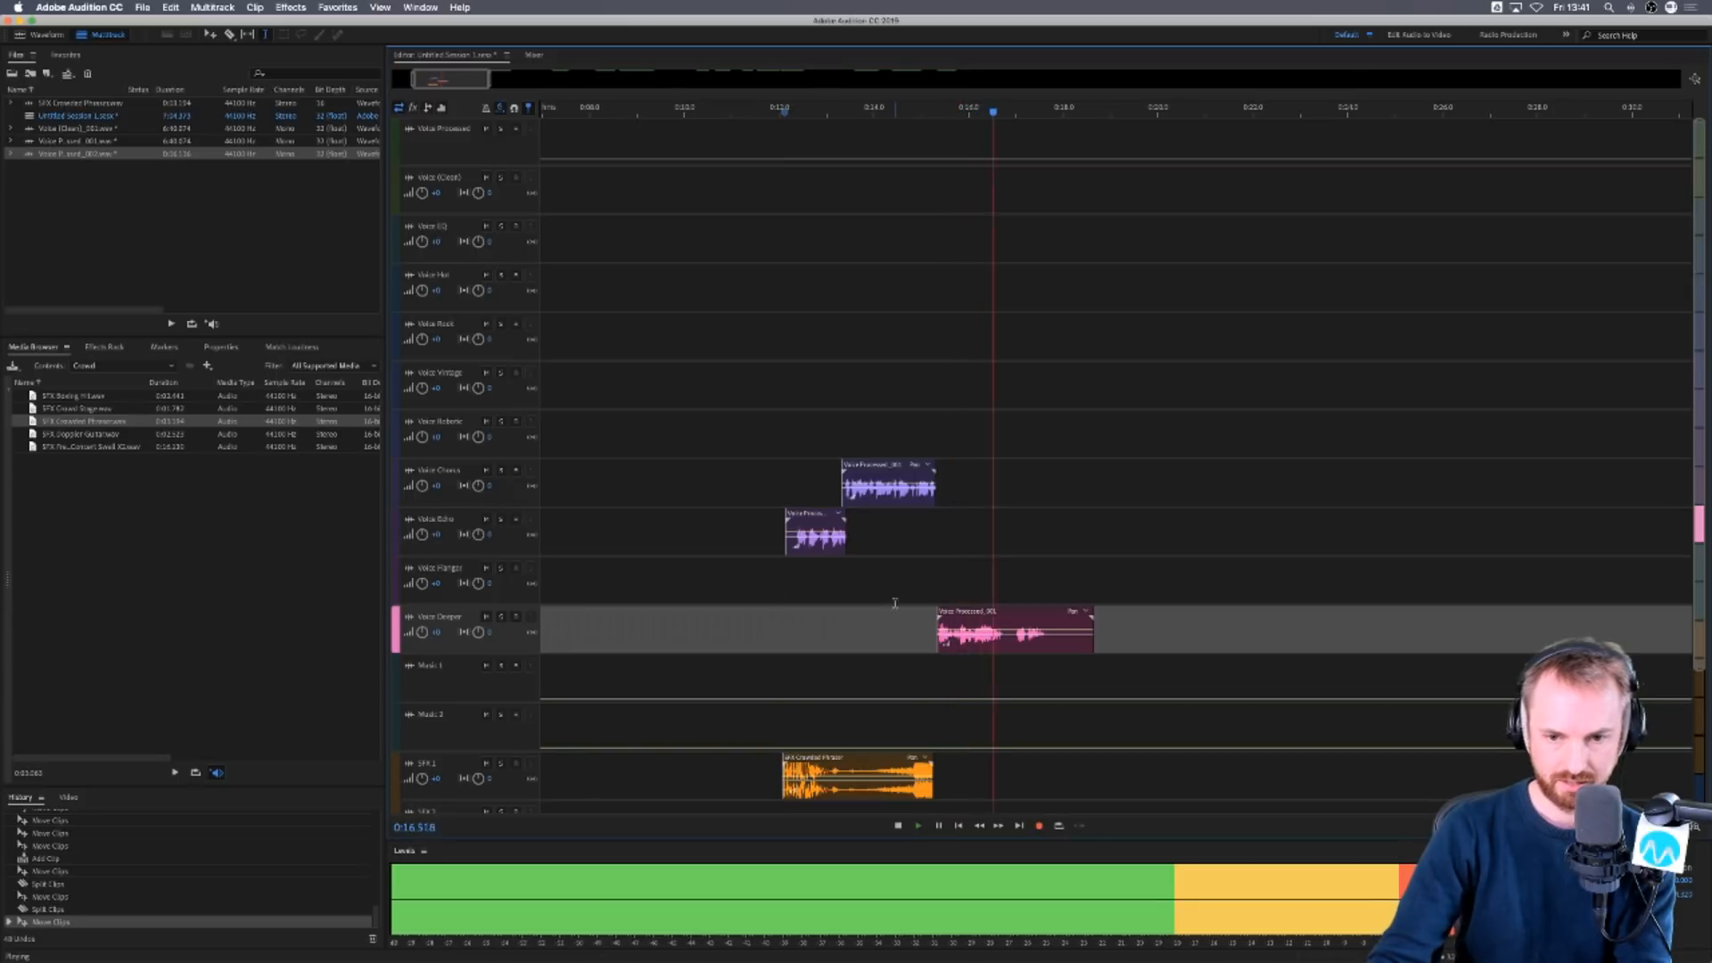
{"action": "key", "text": "space"}
Shift the Voice Deeper clip to start at about 0:15.2 and paste its opening onto Voice Flanger at about 0:15.0 and 0:14.8.
{"action": "left_click", "coordinate": [874, 584]}
{"action": "scroll", "coordinate": [940, 111], "scroll_direction": "up", "scroll_amount": 5}
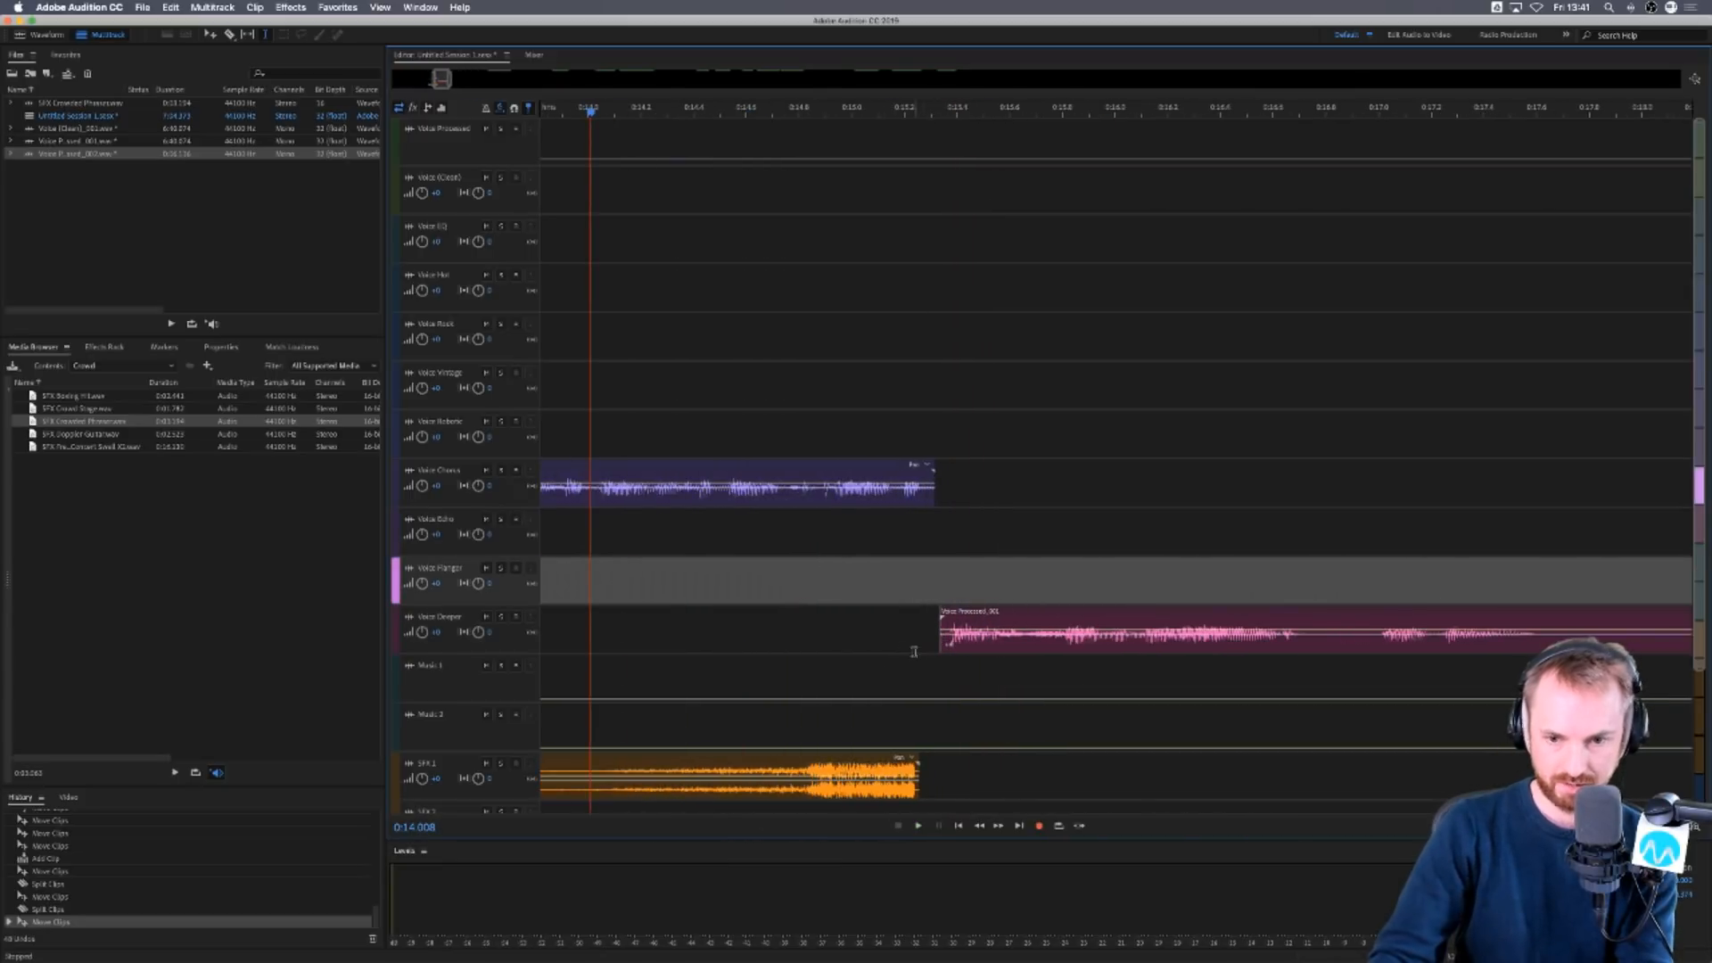
{"action": "left_click_drag", "start_coordinate": [962, 638], "coordinate": [885, 624]}
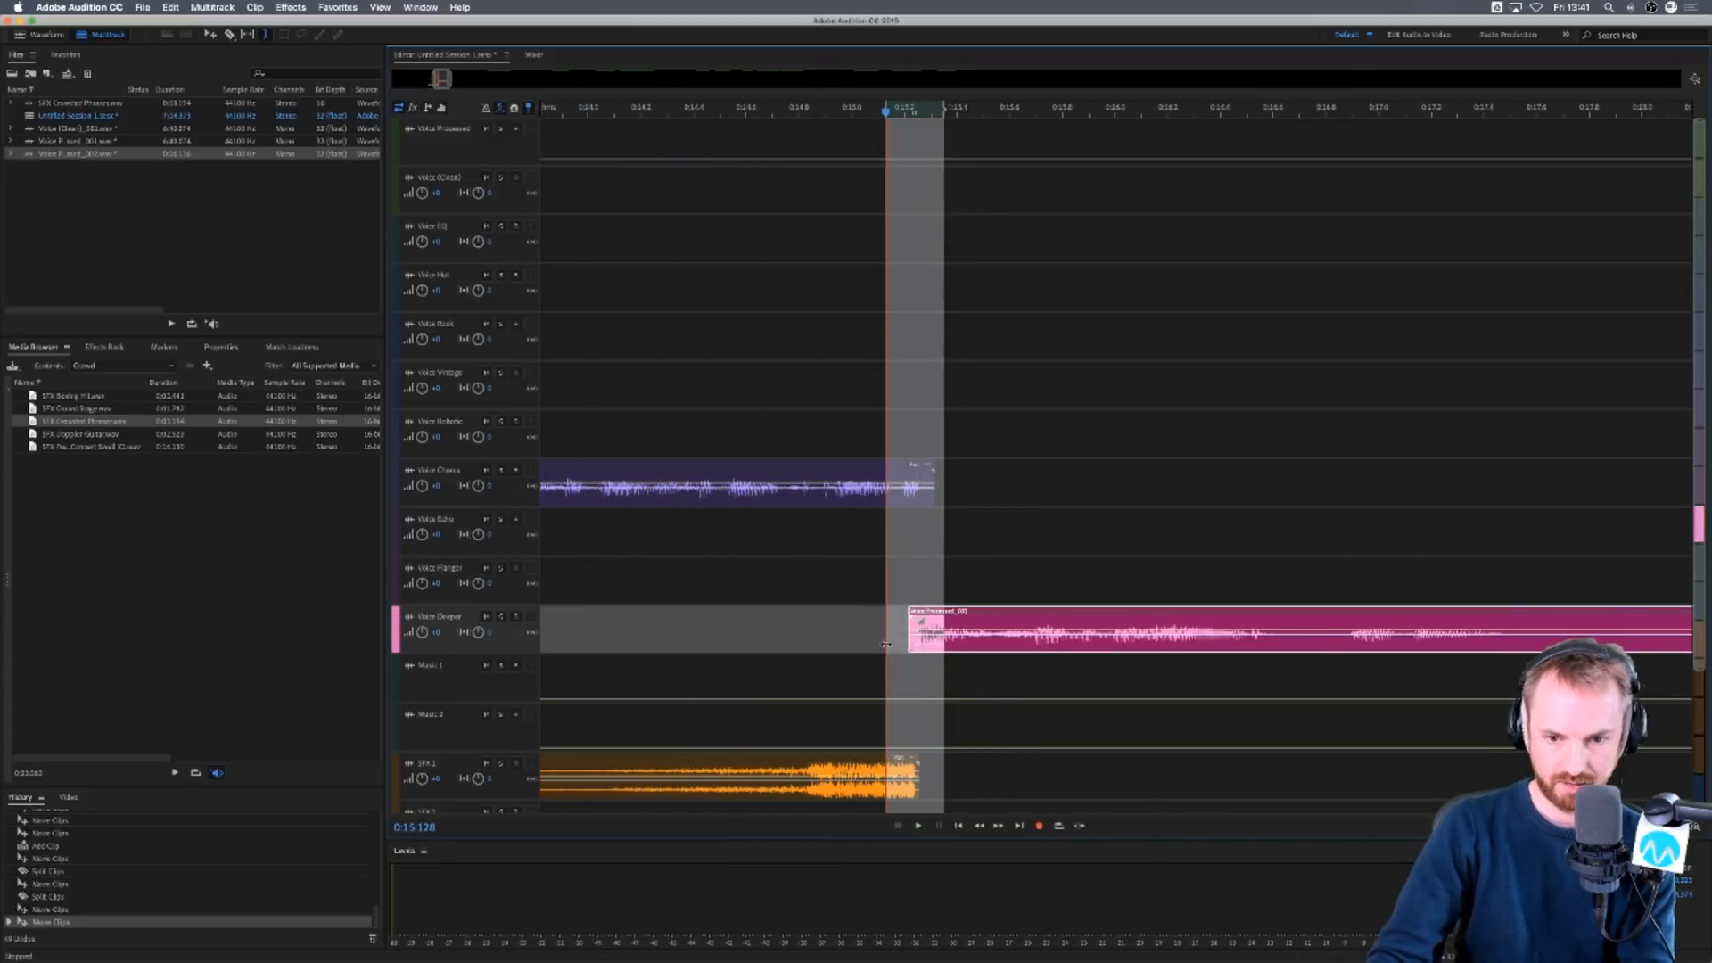
{"action": "left_click", "coordinate": [864, 585]}
{"action": "key", "text": "ctrl+v"}
{"action": "left_click", "coordinate": [807, 584]}
{"action": "key", "text": "ctrl+v"}
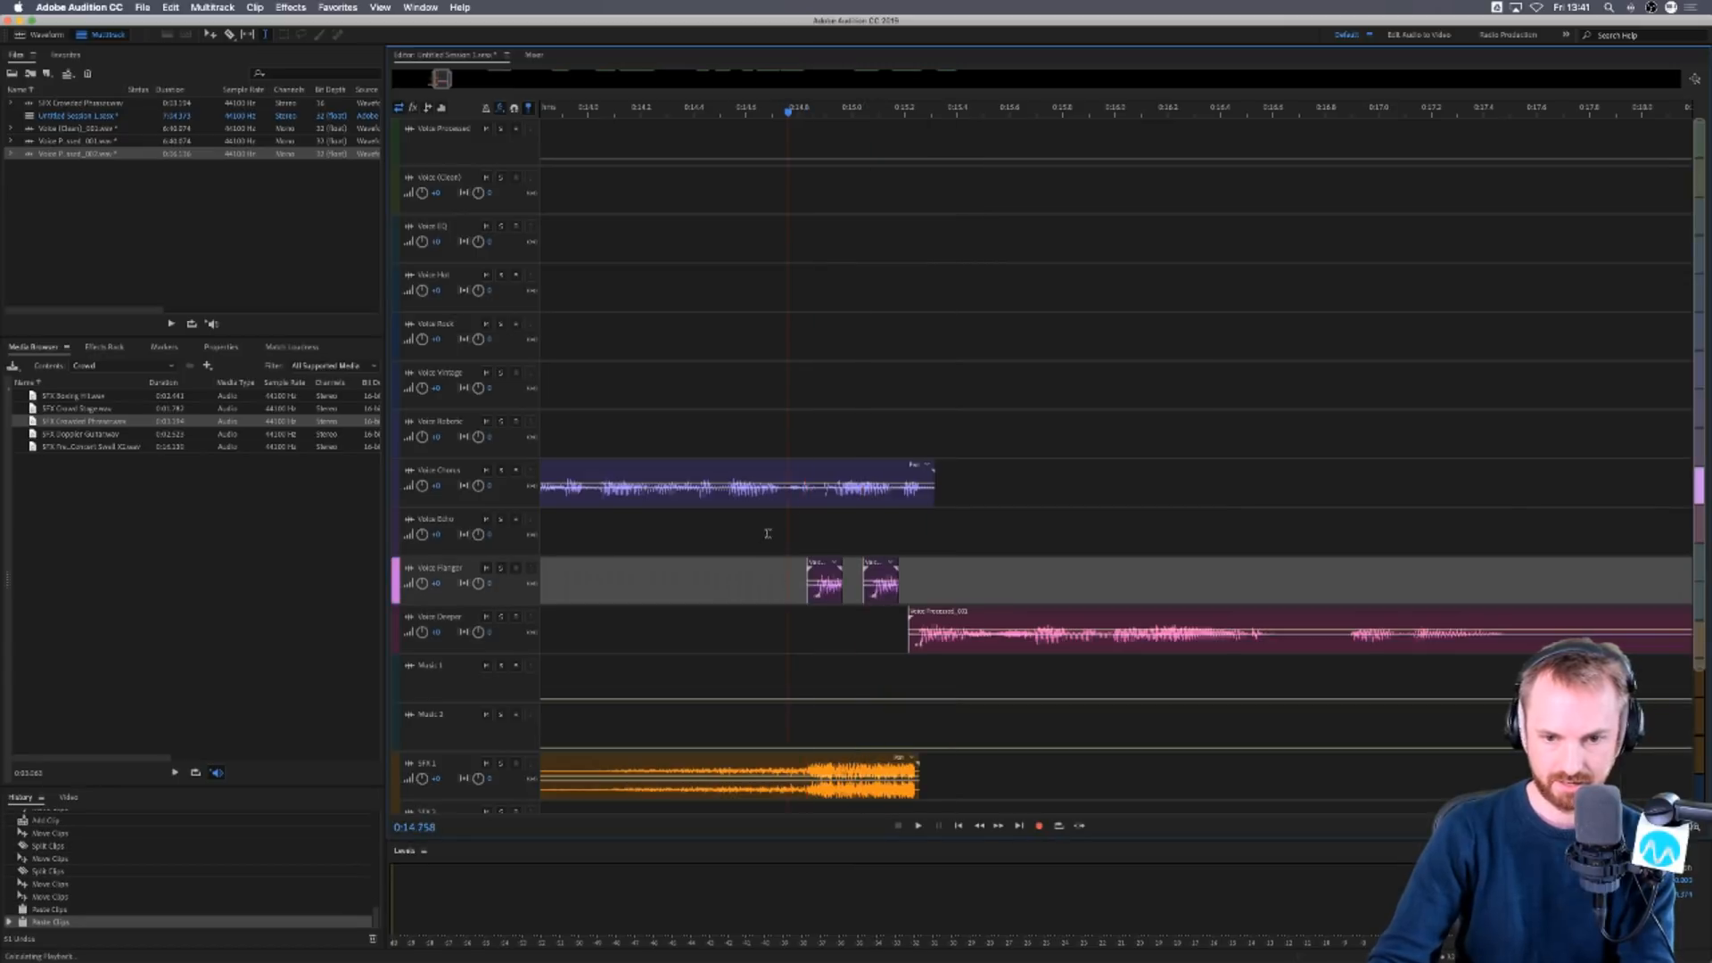
{"action": "key", "text": "space"}
{"action": "key", "text": "space"}
Move the two Voice Flanger repeats and the Voice Deeper clip to start at about 0:15.2 and 0:15.6, and check the timing by ear.
{"action": "scroll", "coordinate": [833, 705], "scroll_direction": "down", "scroll_amount": 3}
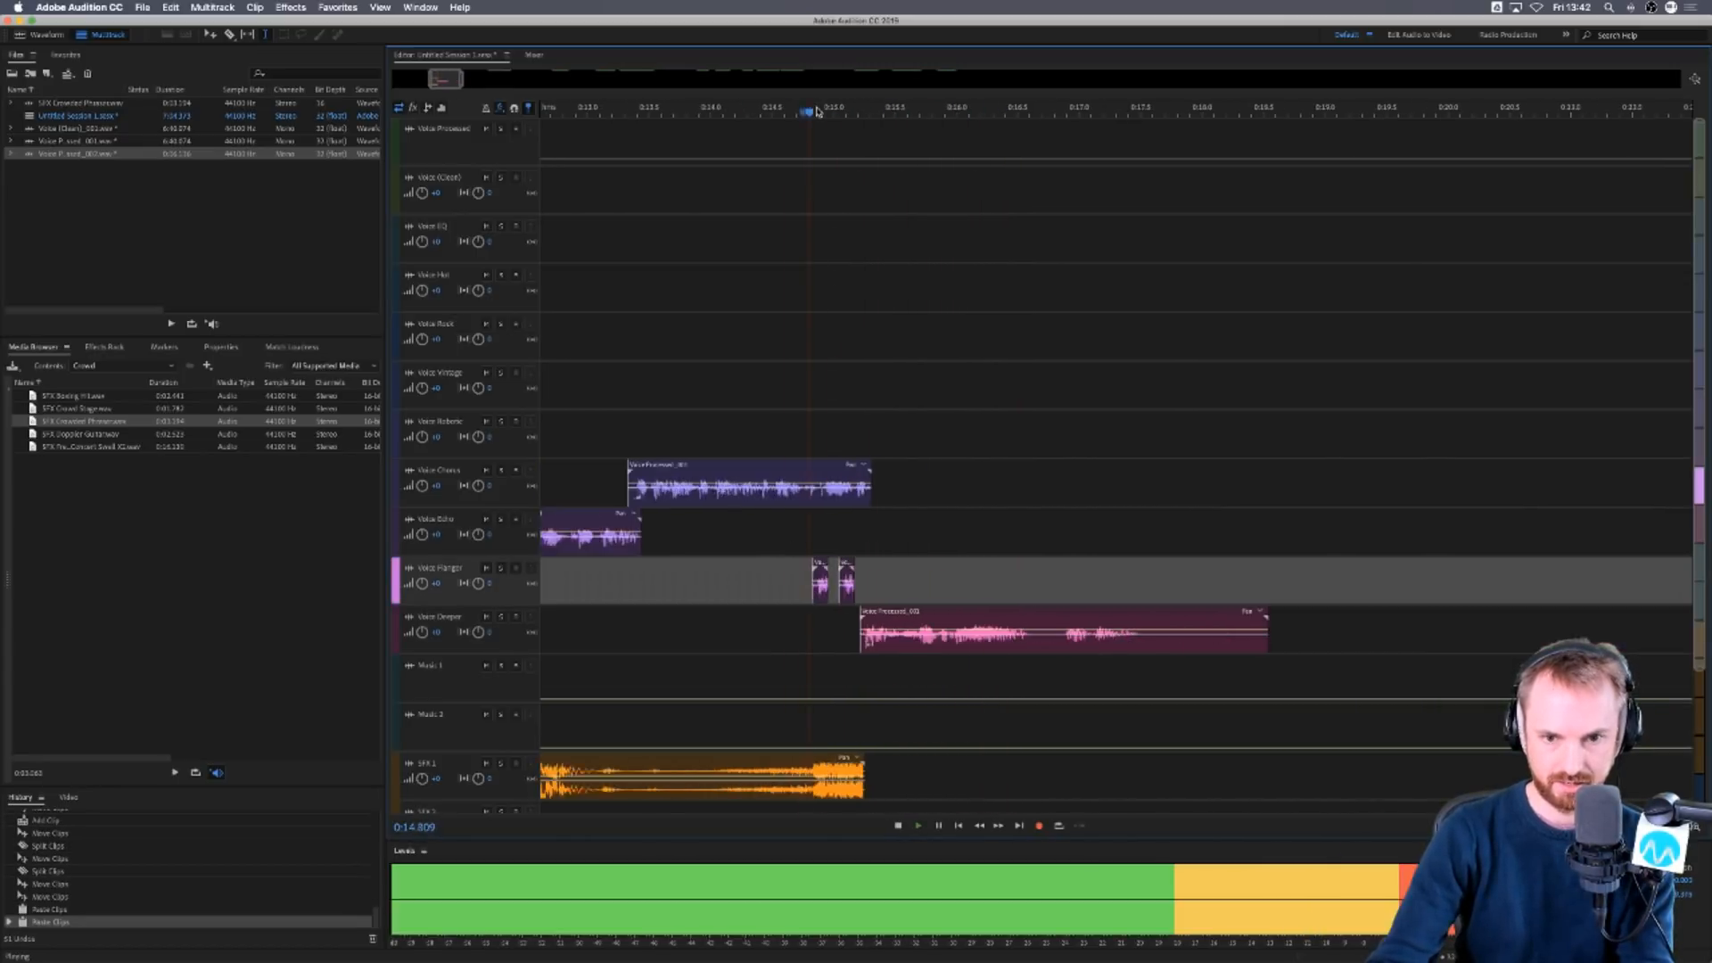
{"action": "left_click_drag", "start_coordinate": [822, 587], "coordinate": [937, 616]}
{"action": "right_click", "coordinate": [866, 621]}
{"action": "left_click", "coordinate": [899, 617]}
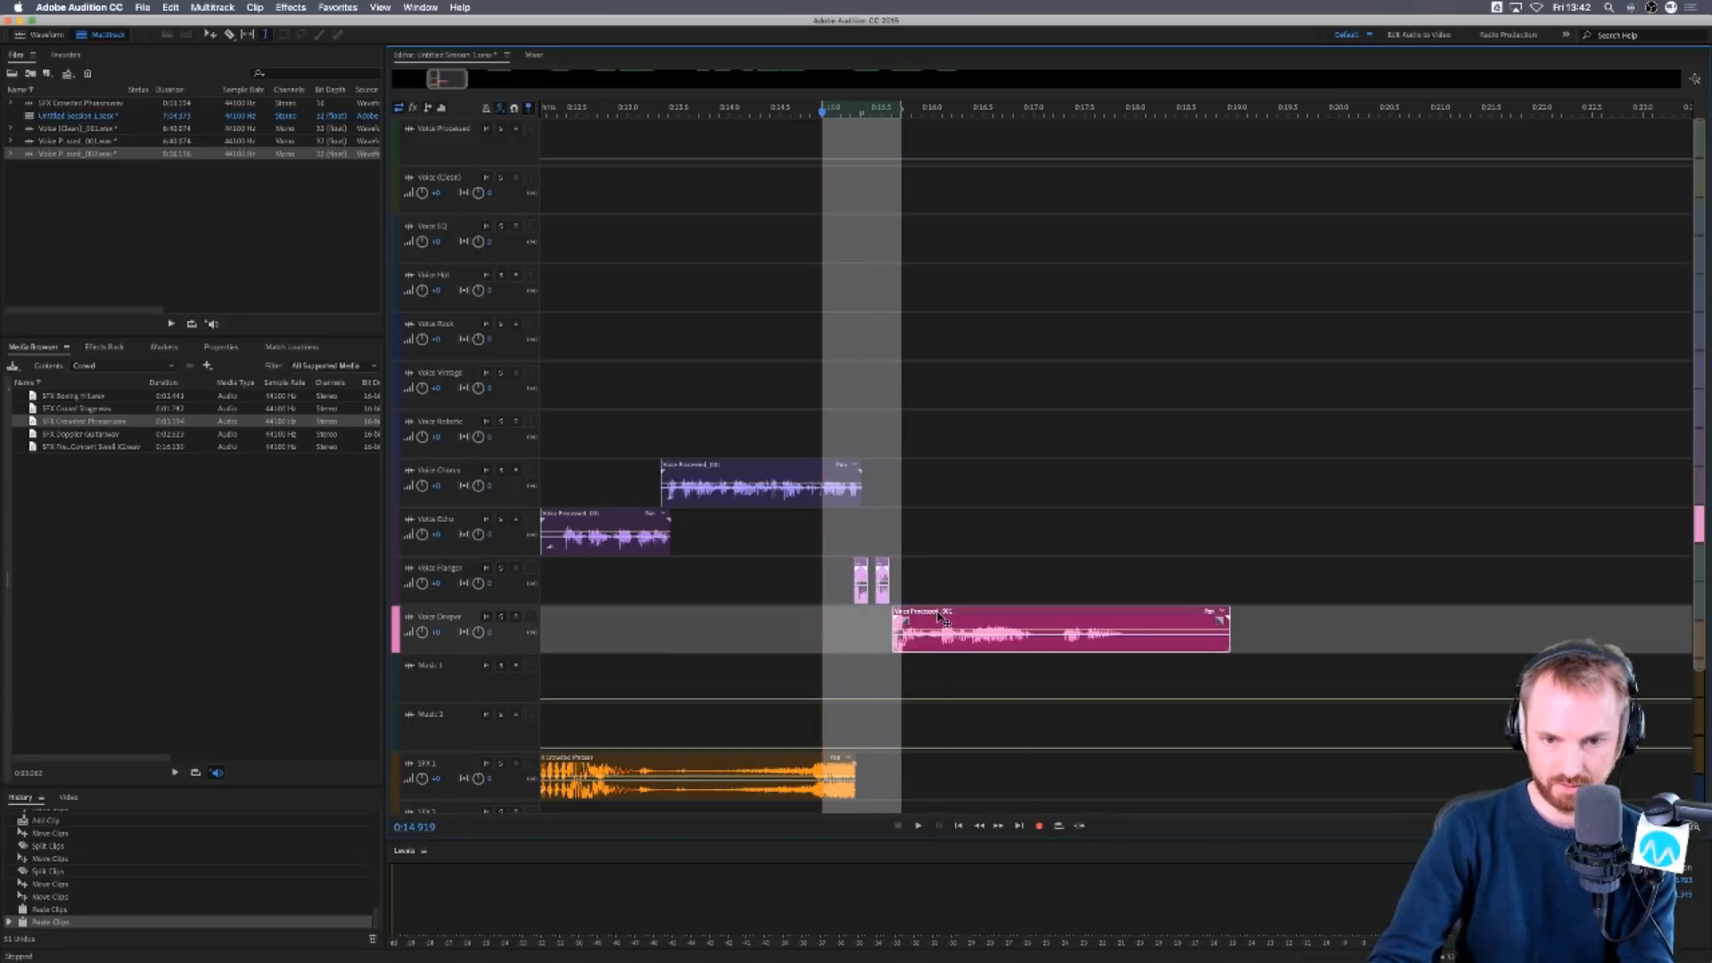
{"action": "key", "text": "space"}
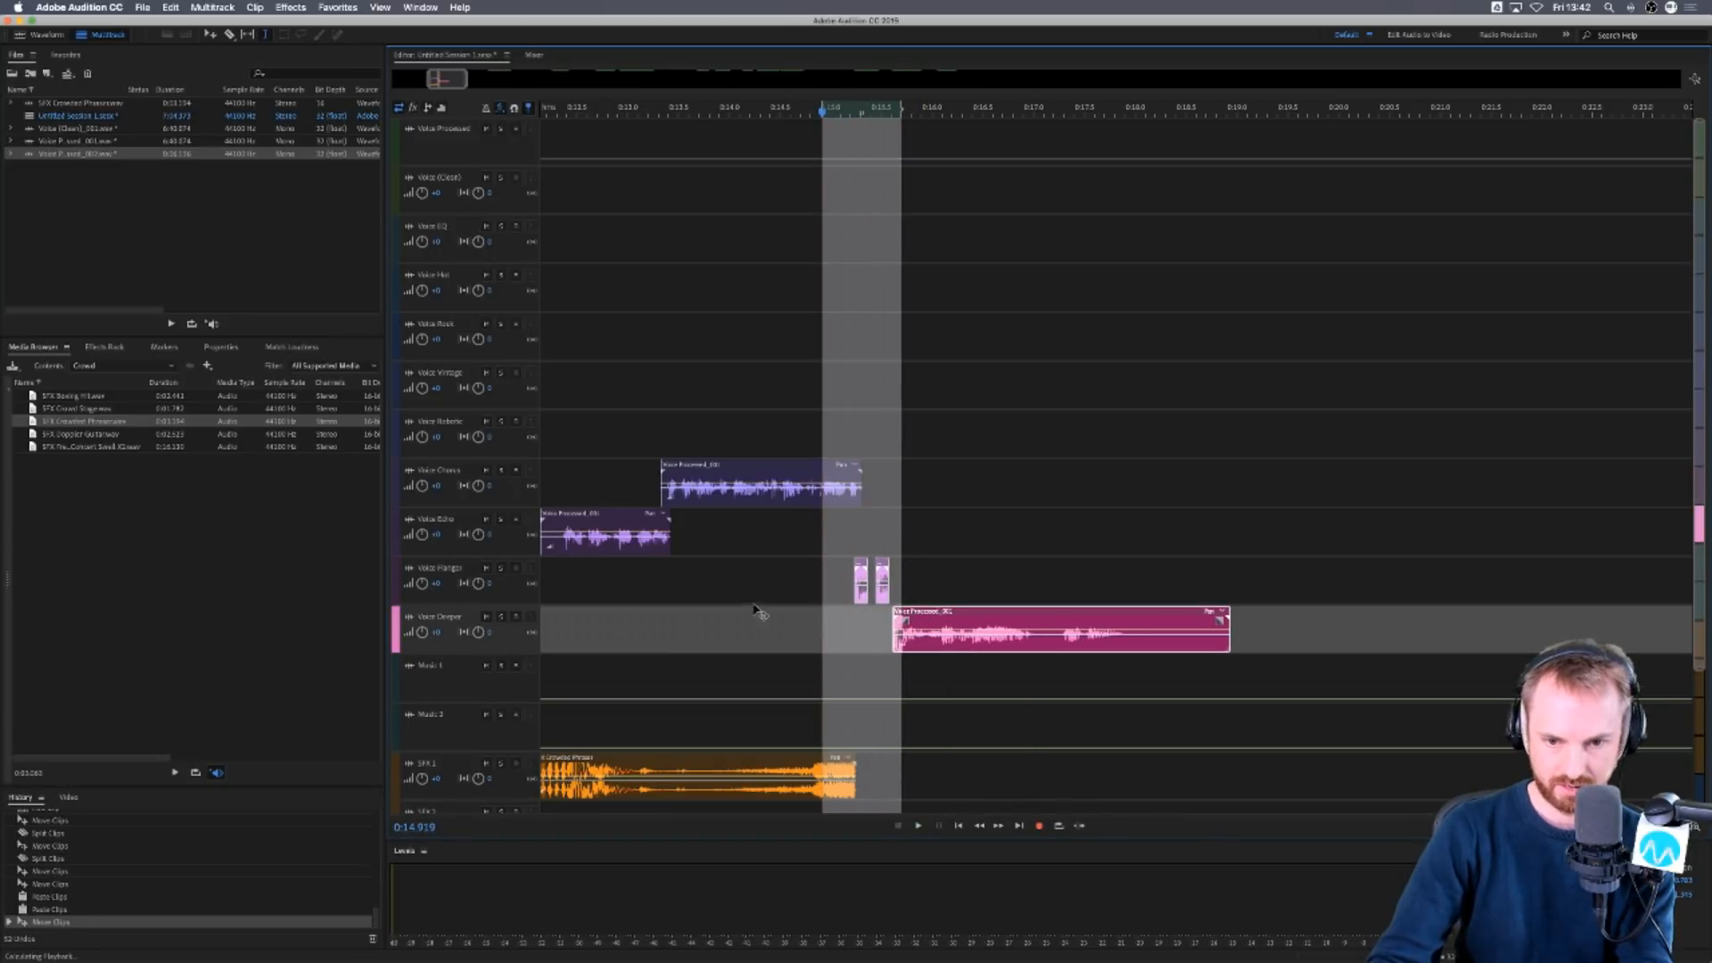
{"action": "left_click", "coordinate": [789, 581]}
{"action": "key", "text": "space"}
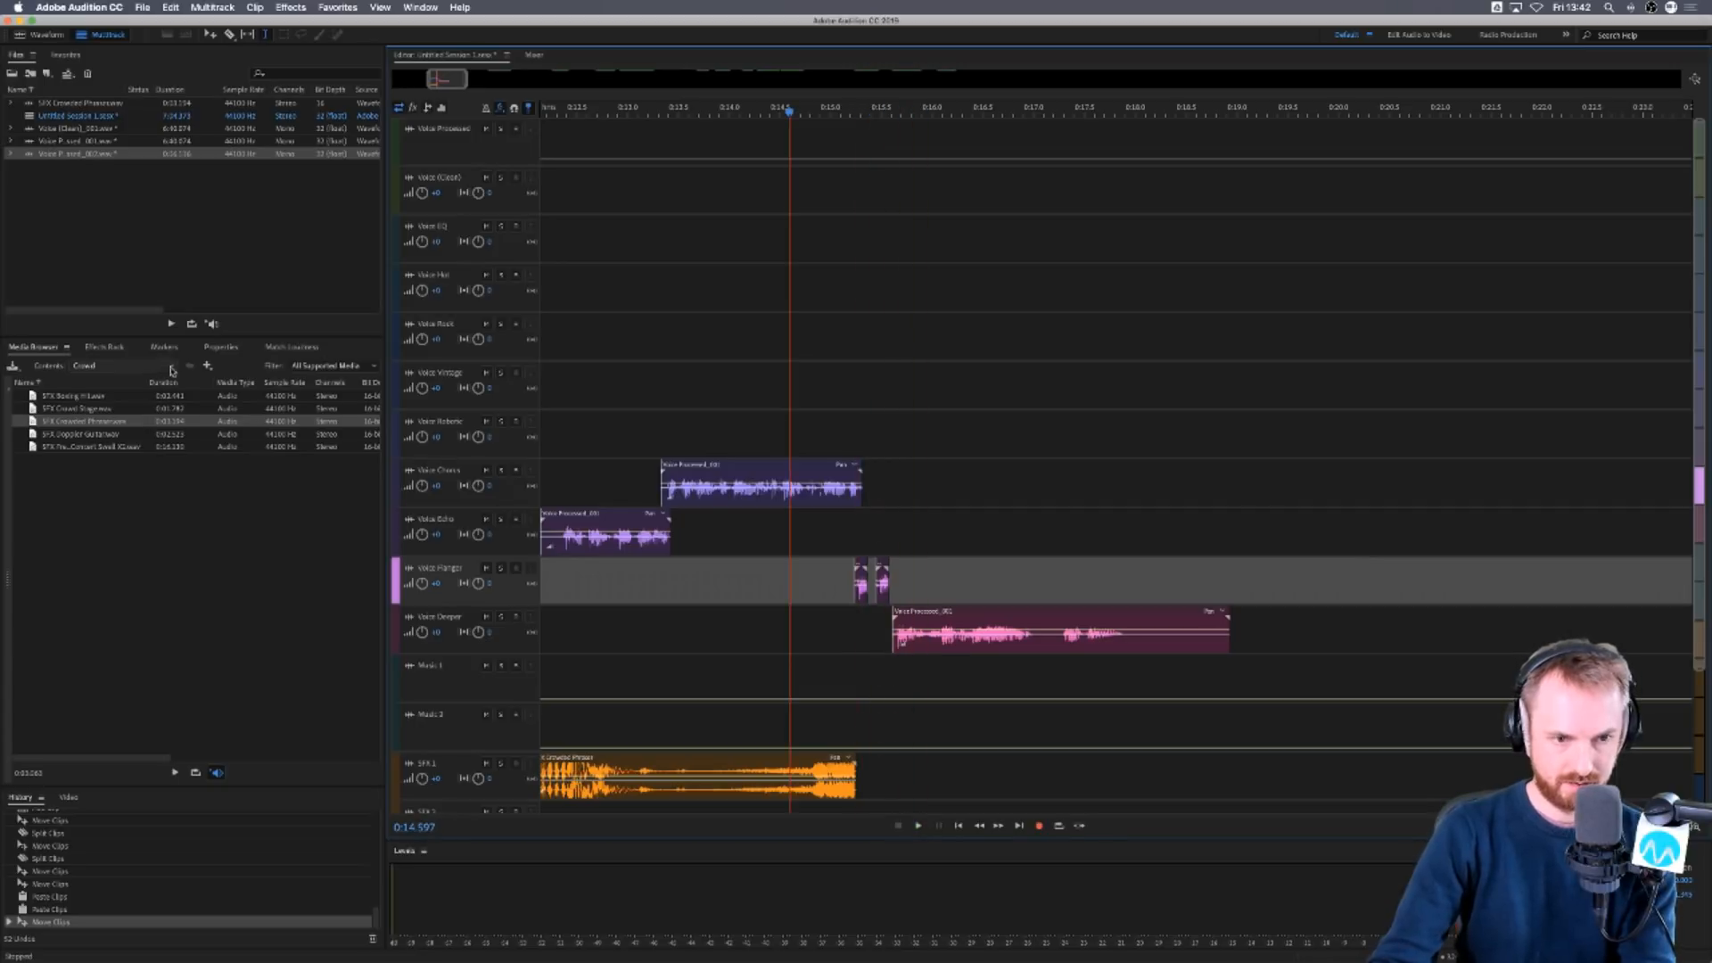
Add a sound effect from the Electric folder to the SFX 1 track at about 0:14.8 and listen to the transition.
{"action": "left_click", "coordinate": [116, 365]}
{"action": "left_click", "coordinate": [116, 392]}
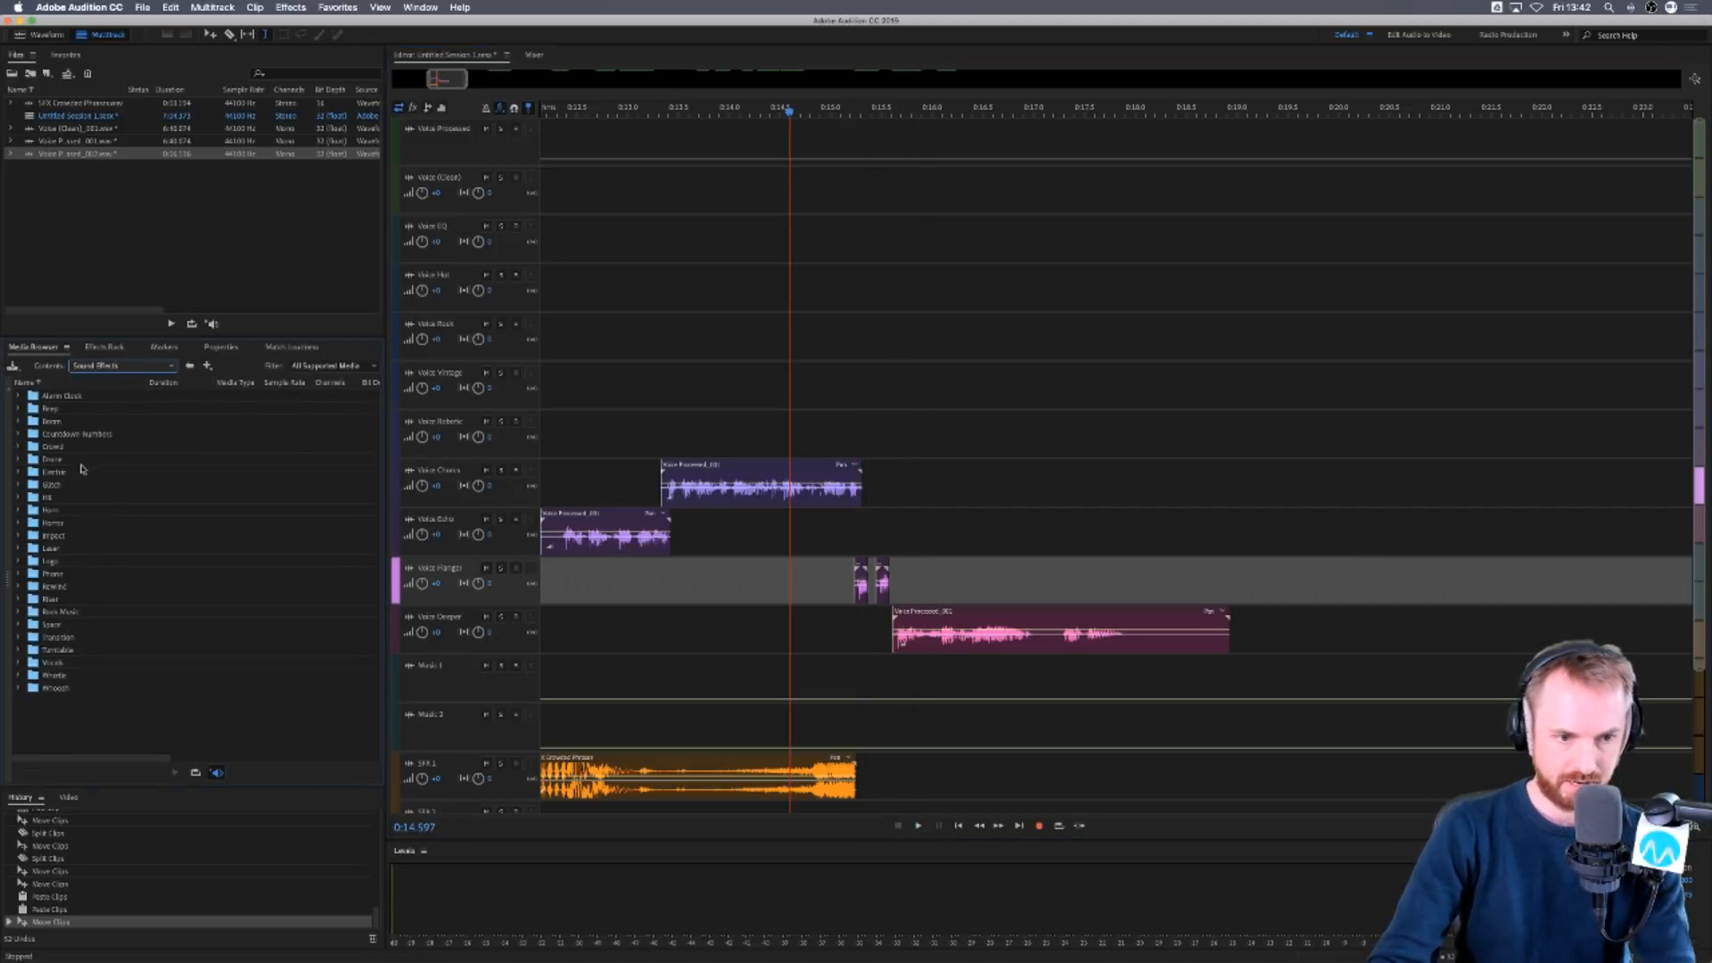
{"action": "double_click", "coordinate": [82, 480]}
{"action": "left_click_drag", "start_coordinate": [82, 480], "coordinate": [816, 788]}
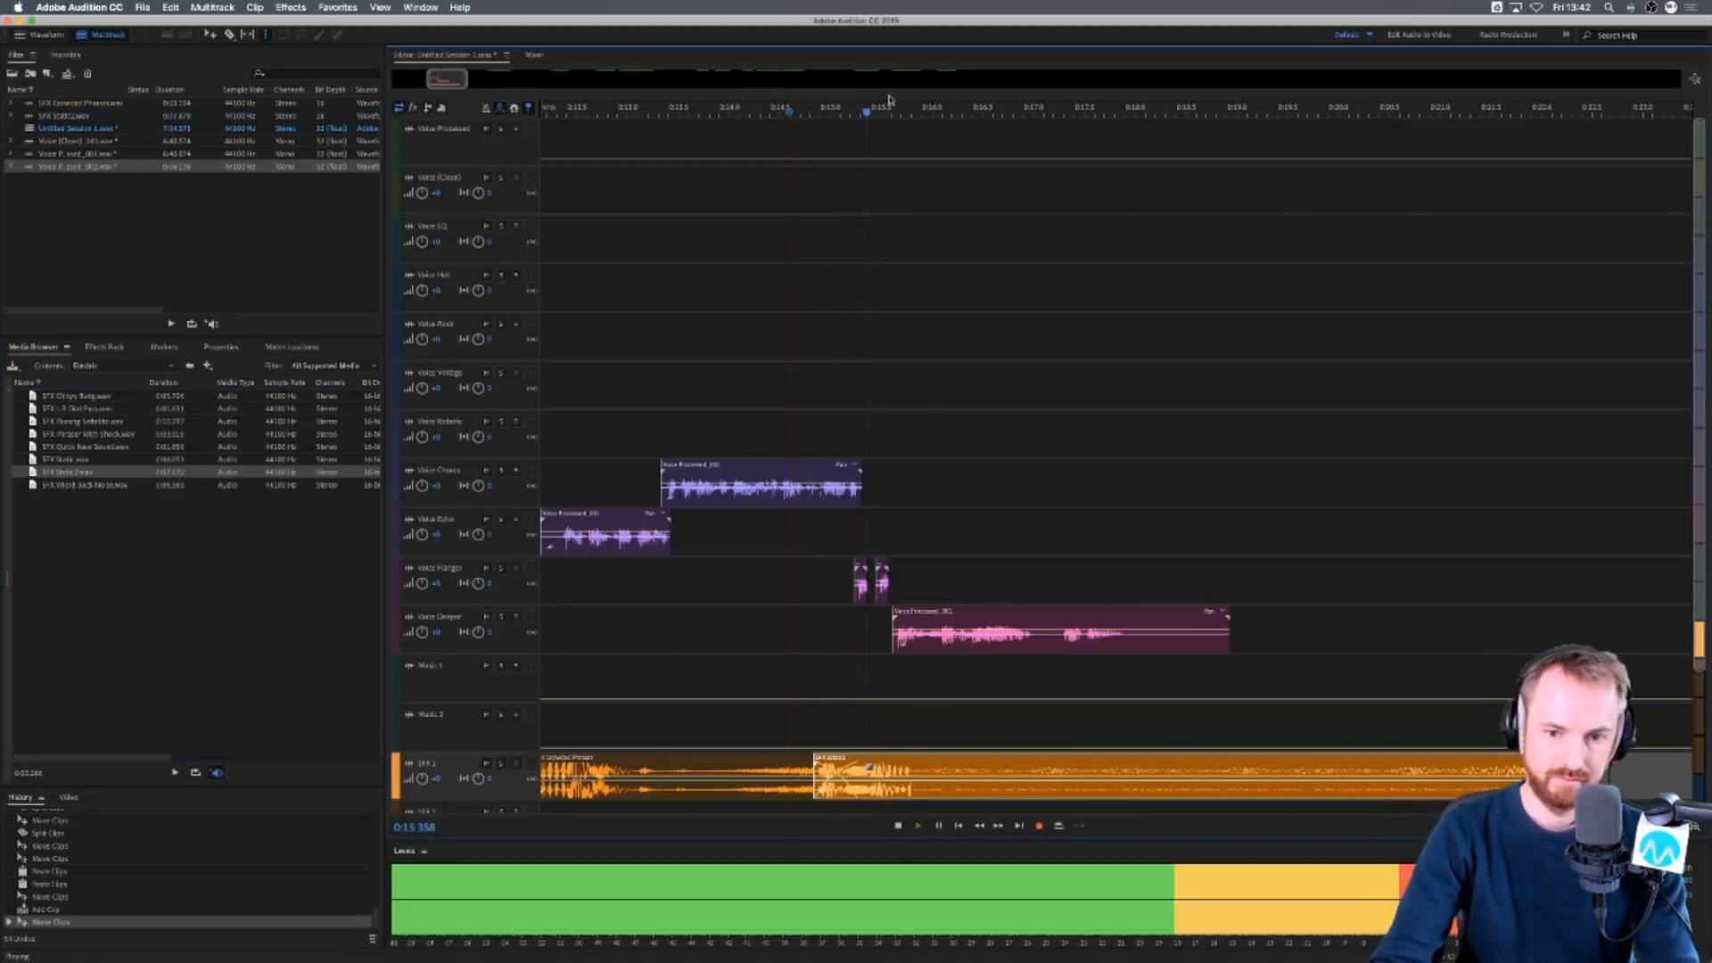
{"action": "key", "text": "space"}
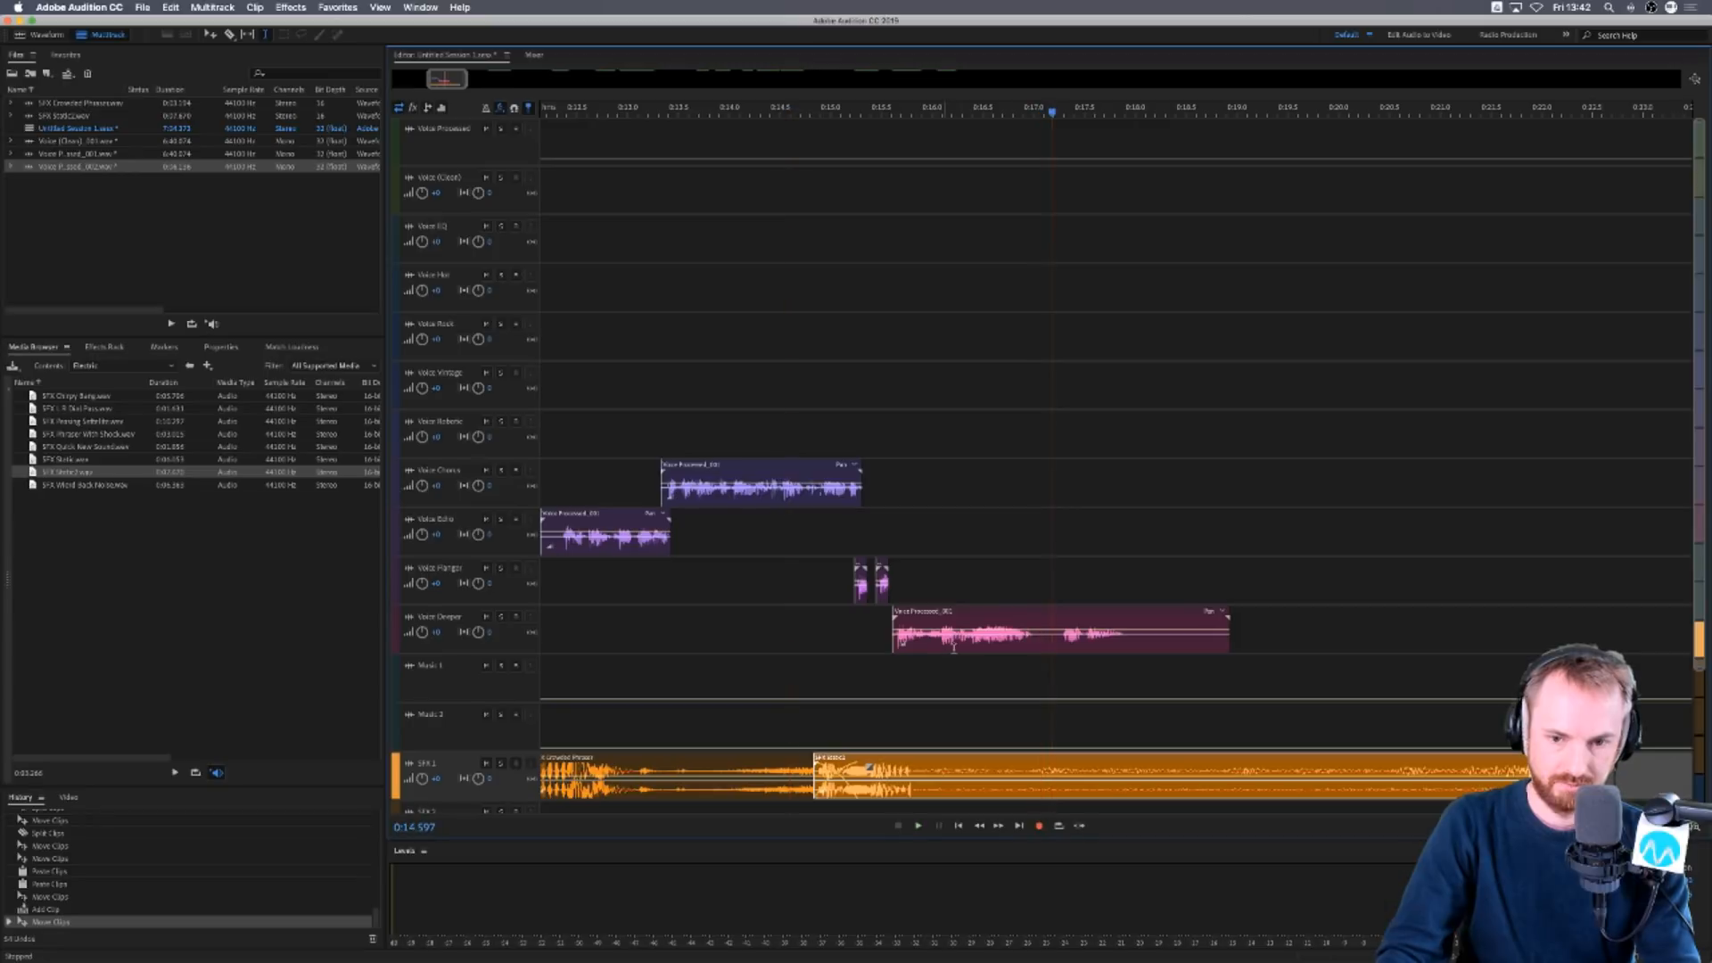
{"action": "left_click_drag", "start_coordinate": [1047, 642], "coordinate": [1222, 638]}
{"action": "left_click", "coordinate": [1070, 575]}
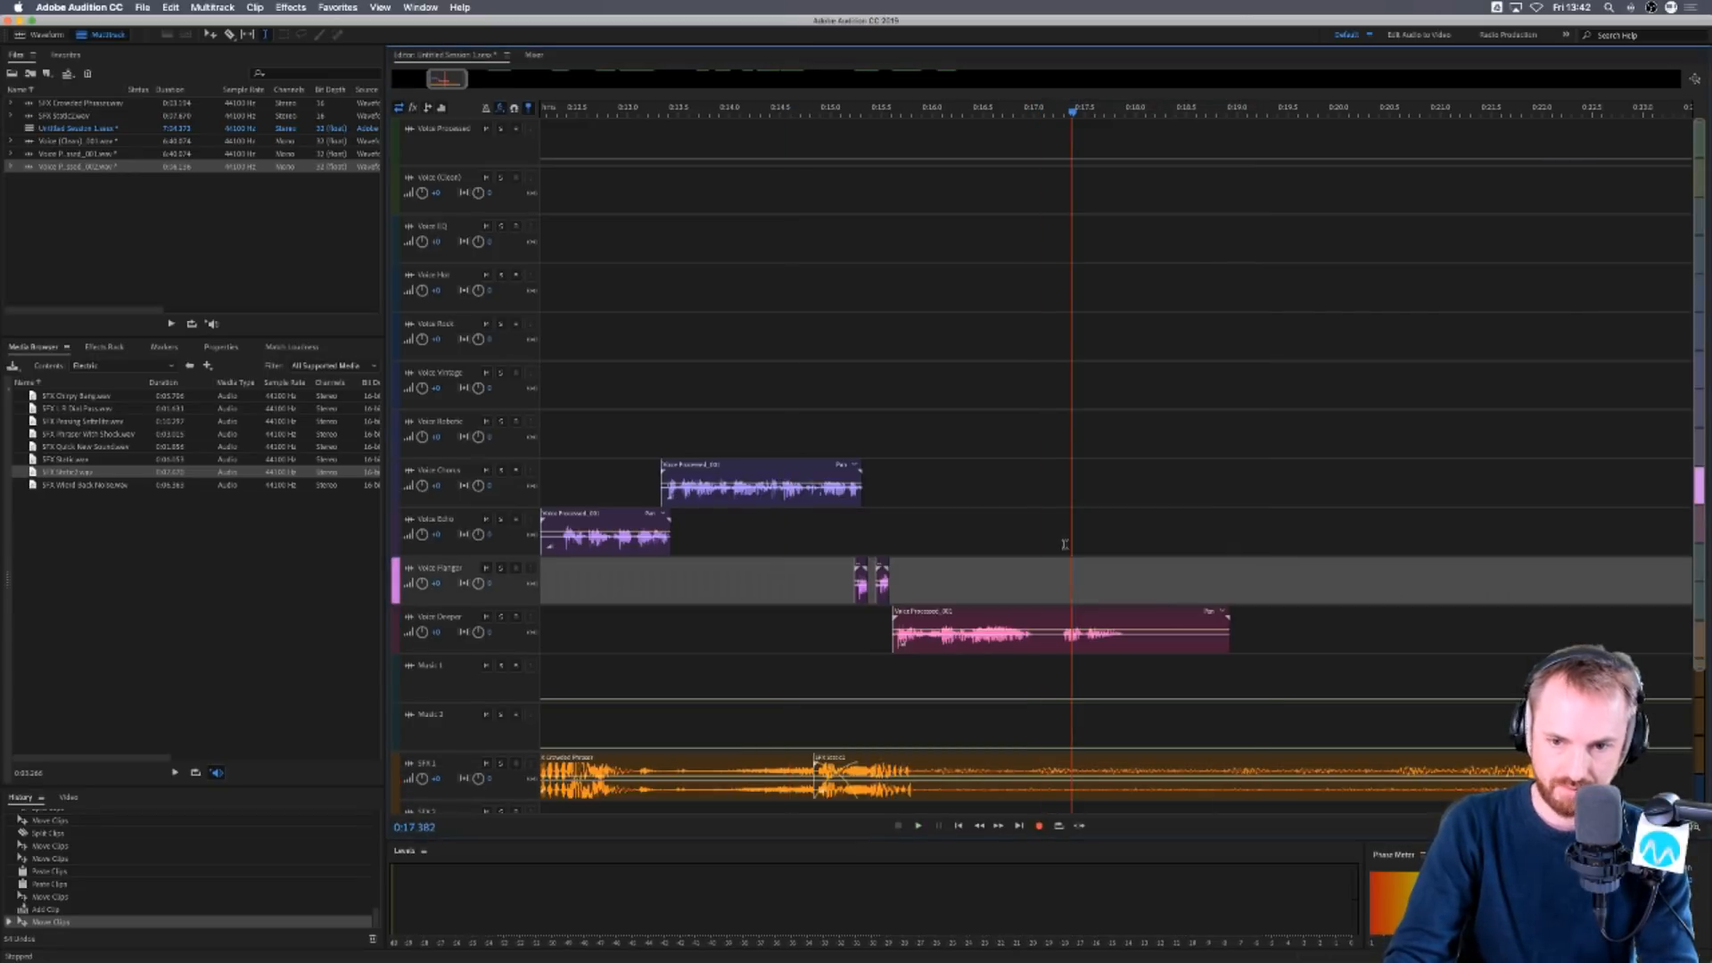
{"action": "left_click", "coordinate": [1058, 482]}
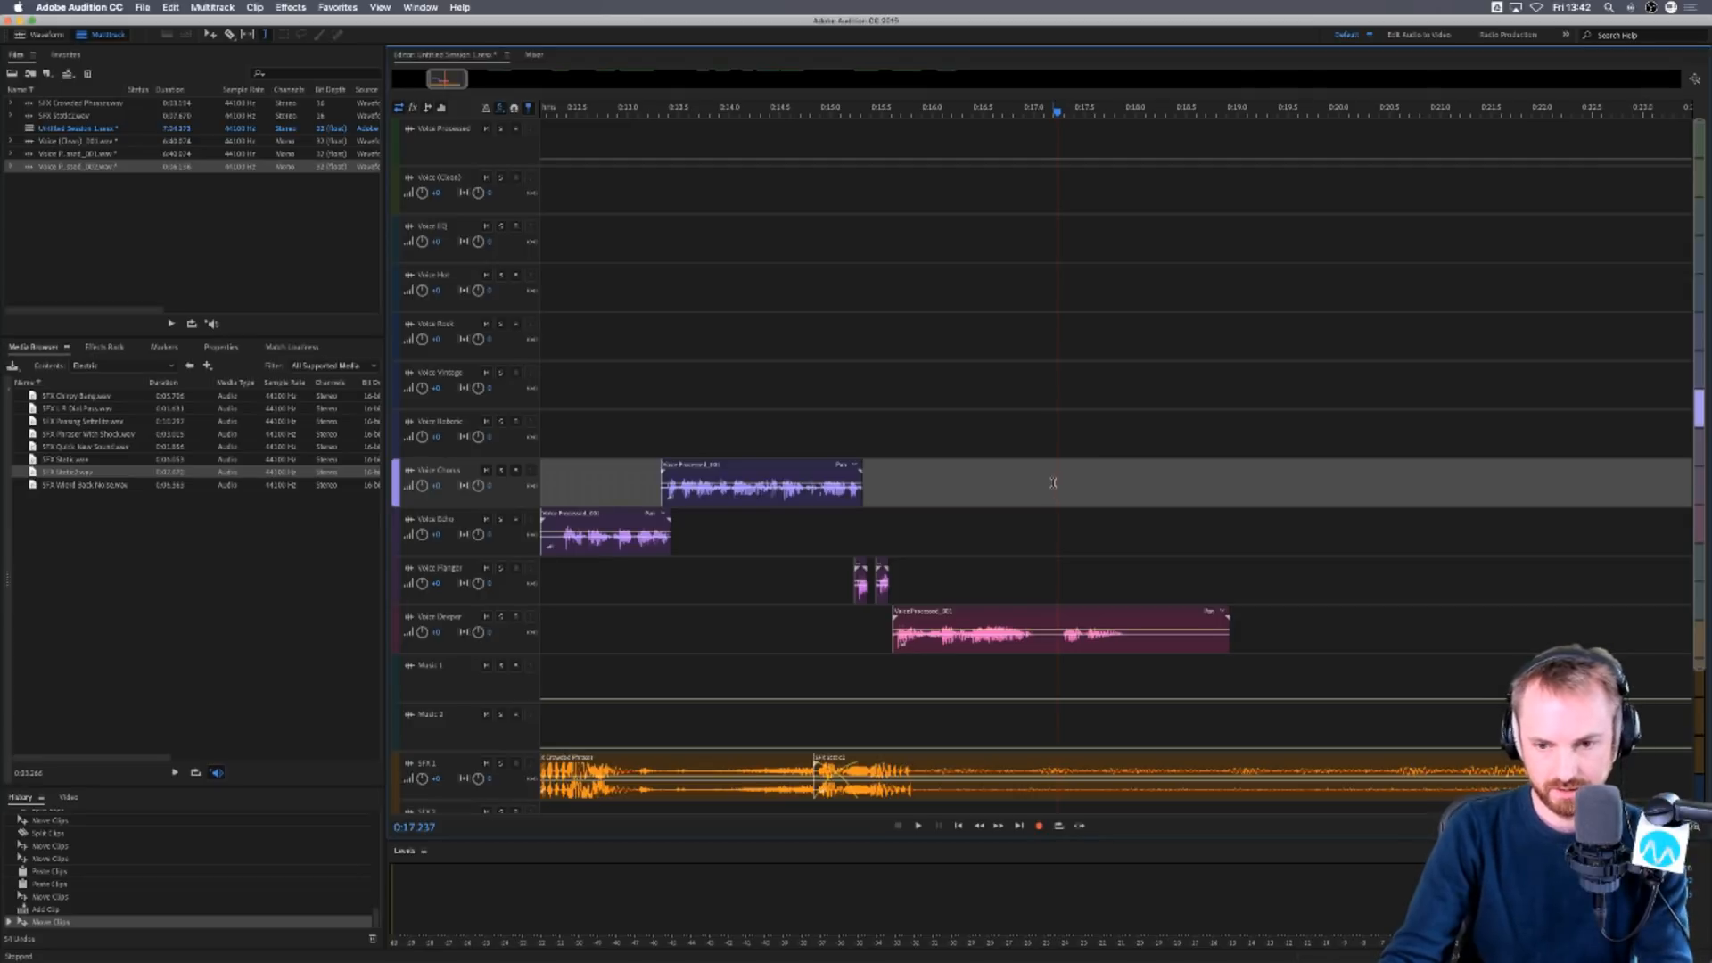
Copy the Voice Deeper section from about 0:17.2 to 0:17.9 and paste it at the same time on the Voice Echo track.
{"action": "left_click_drag", "start_coordinate": [1053, 637], "coordinate": [1127, 637]}
{"action": "key", "text": "ctrl+c"}
{"action": "left_click", "coordinate": [1076, 542]}
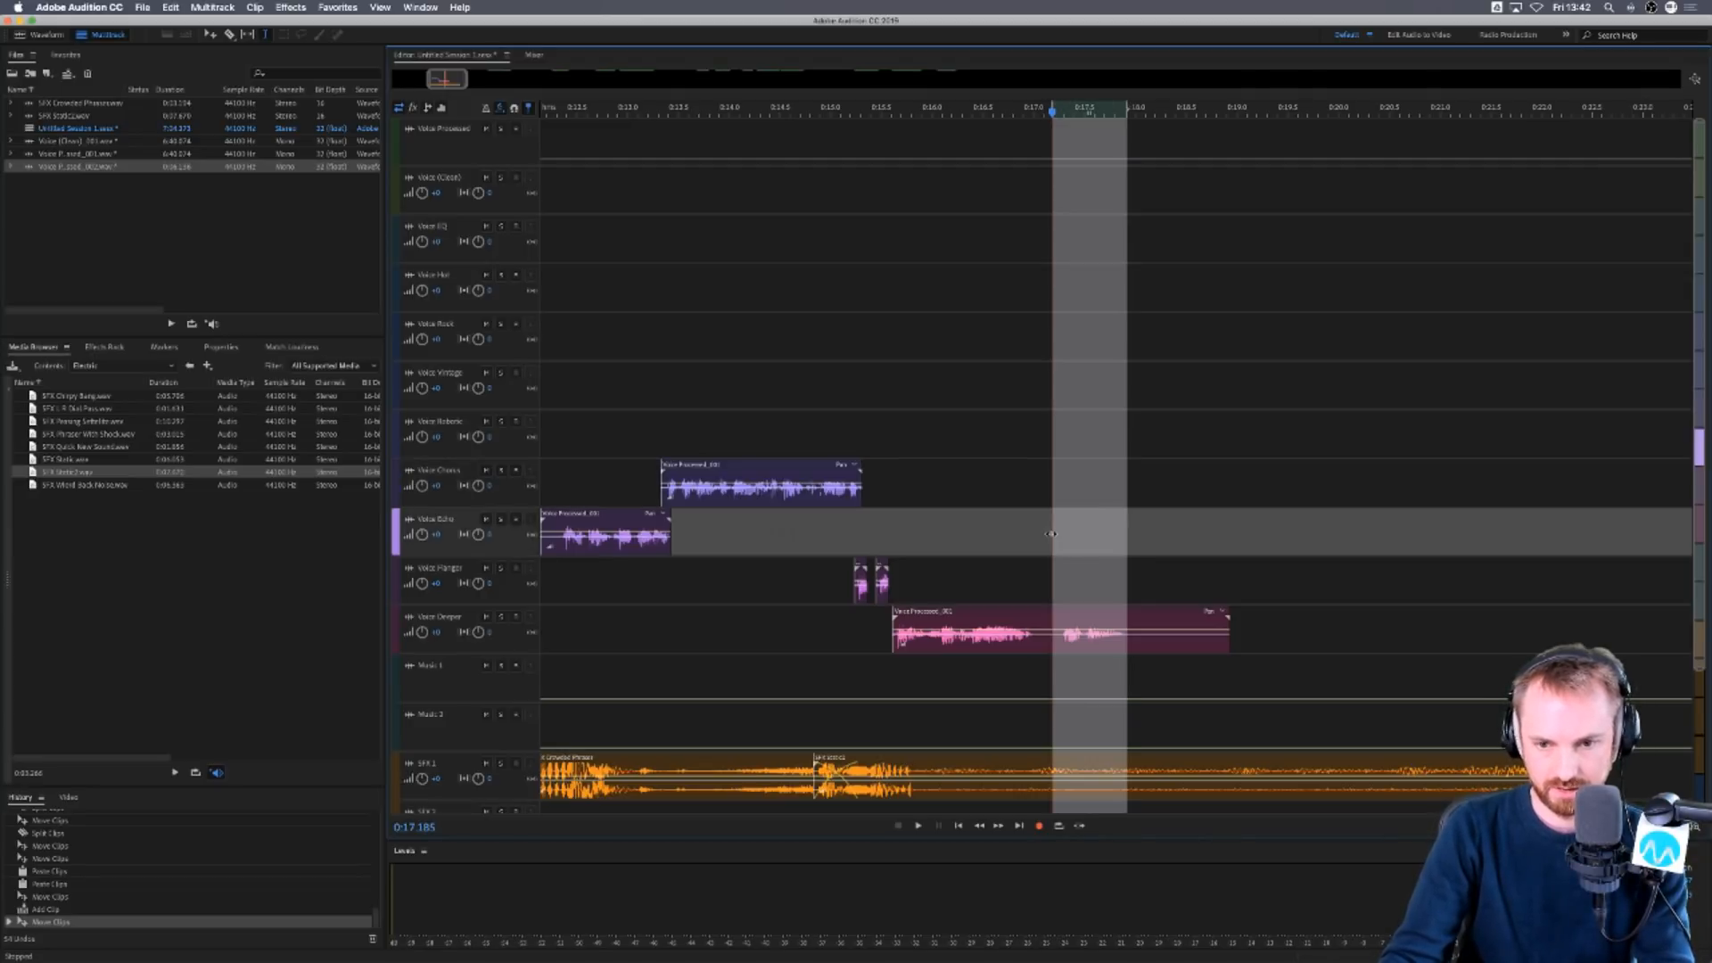
{"action": "key", "text": "ctrl+v"}
{"action": "left_click", "coordinate": [1026, 530]}
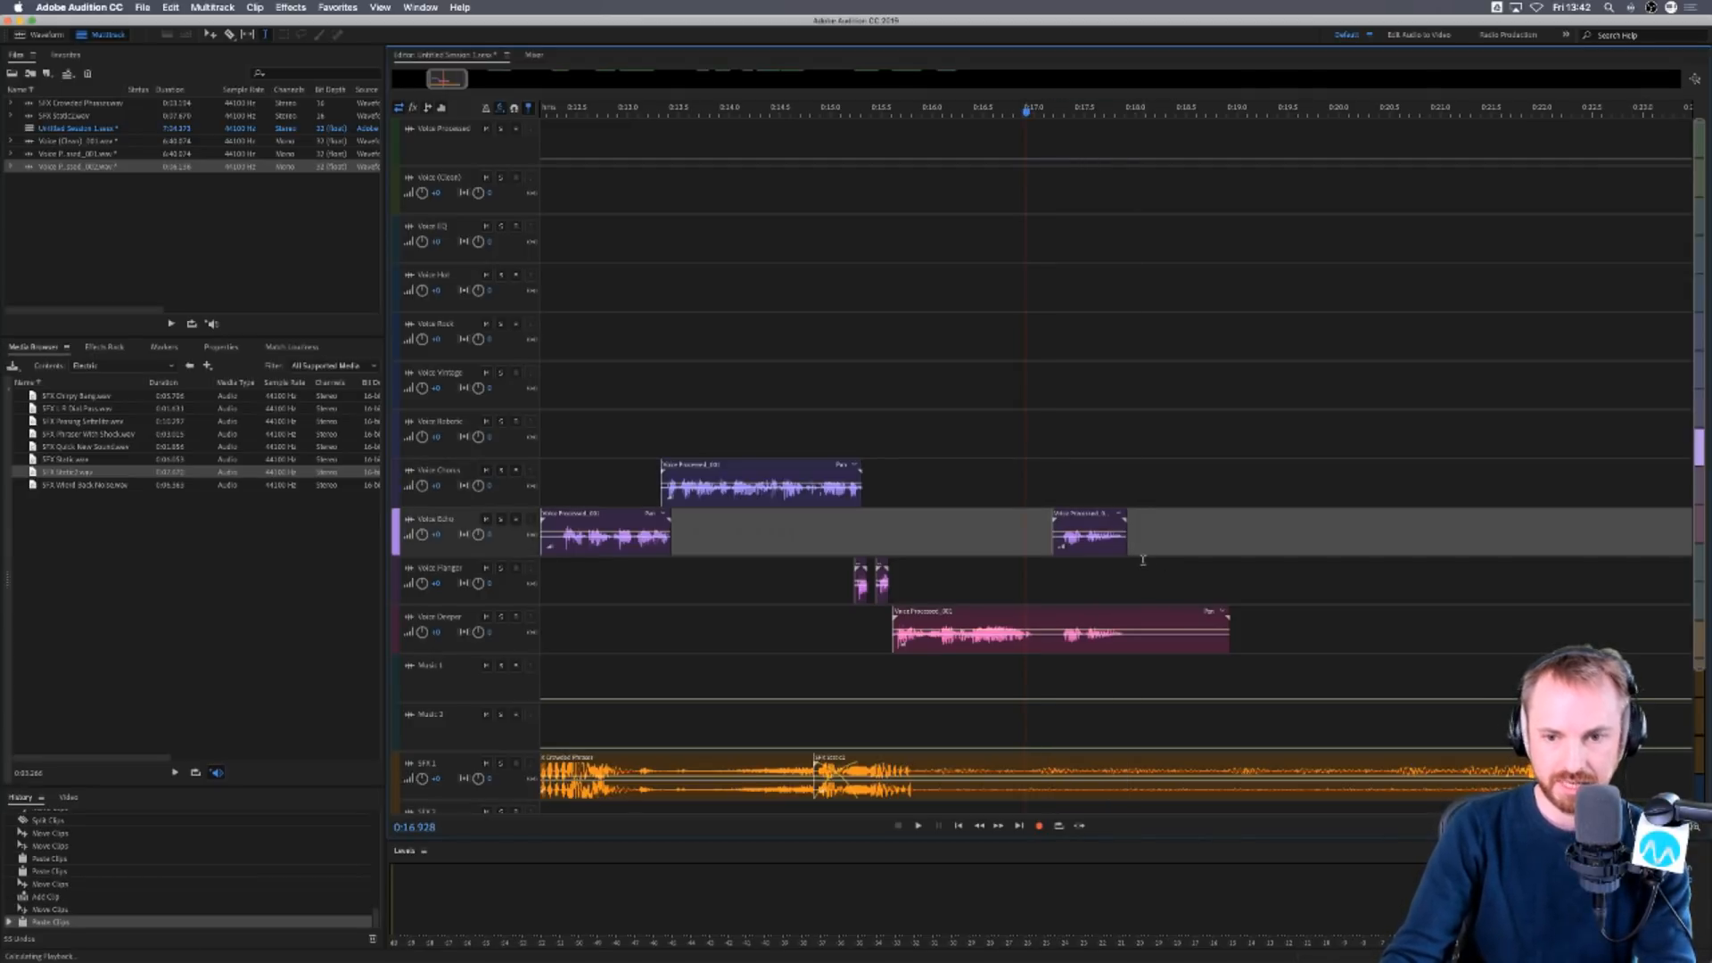
Remove the Voice Deeper audio from about 0:17.0 to 0:17.2, shift the following Deeper and Echo pieces to about 0:17.0, and listen.
{"action": "key", "text": "space"}
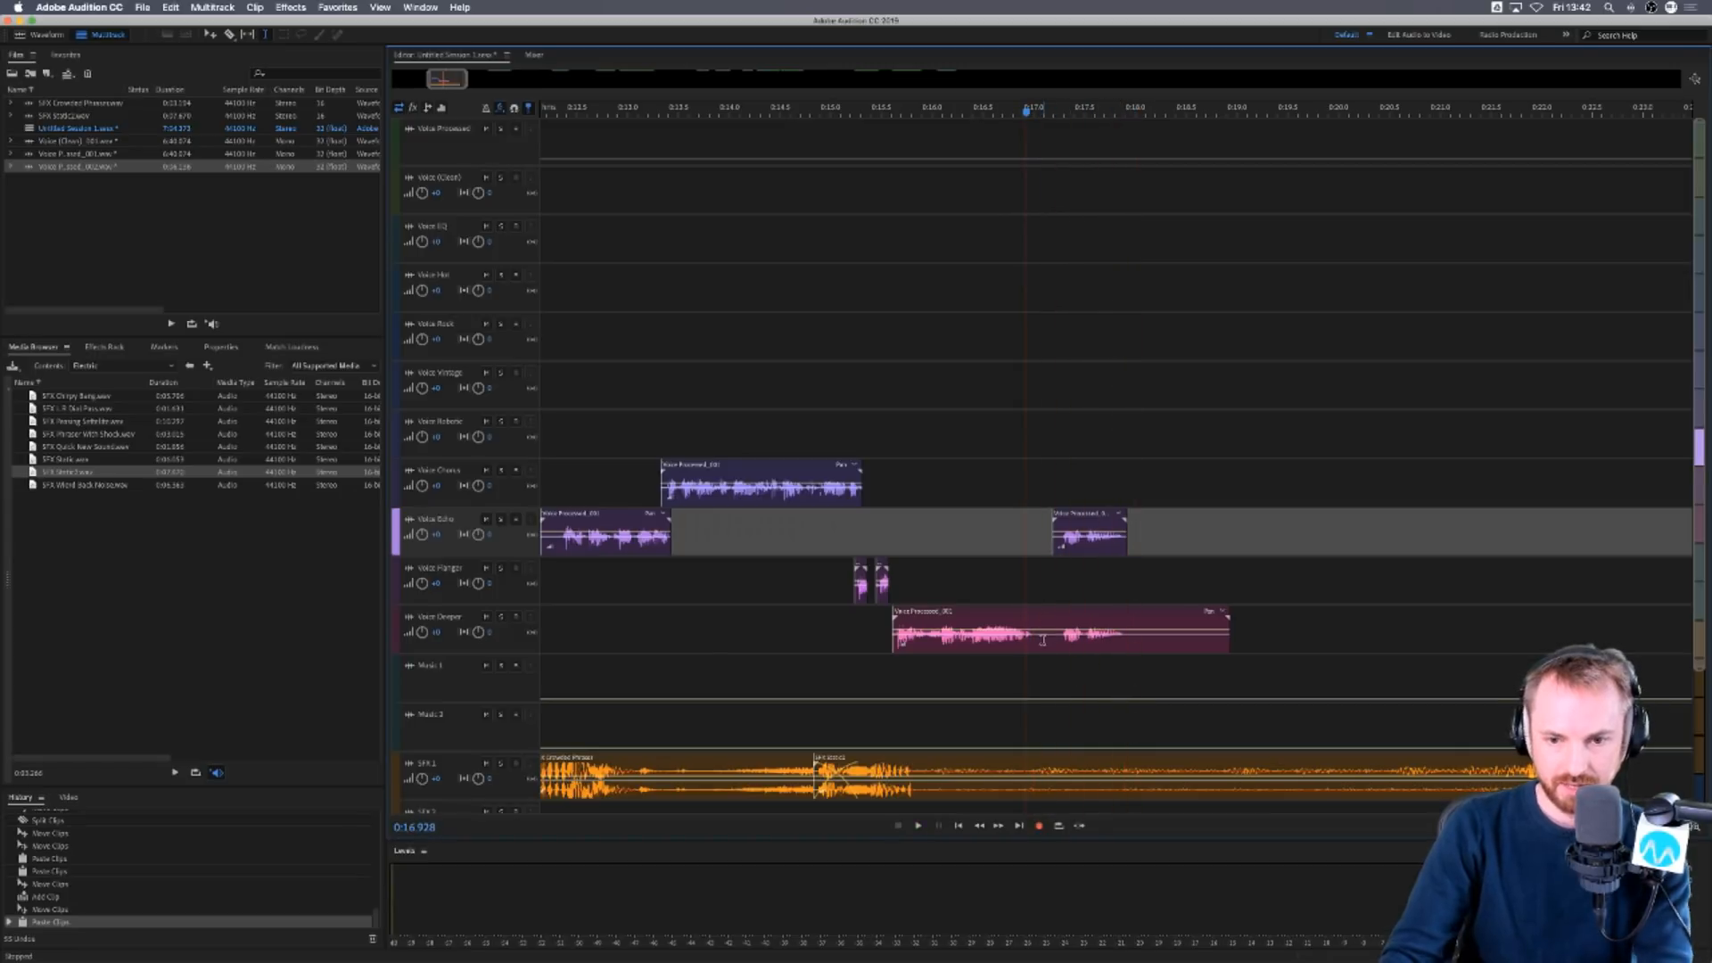
{"action": "left_click", "coordinate": [1040, 639]}
{"action": "key", "text": "ctrl+k"}
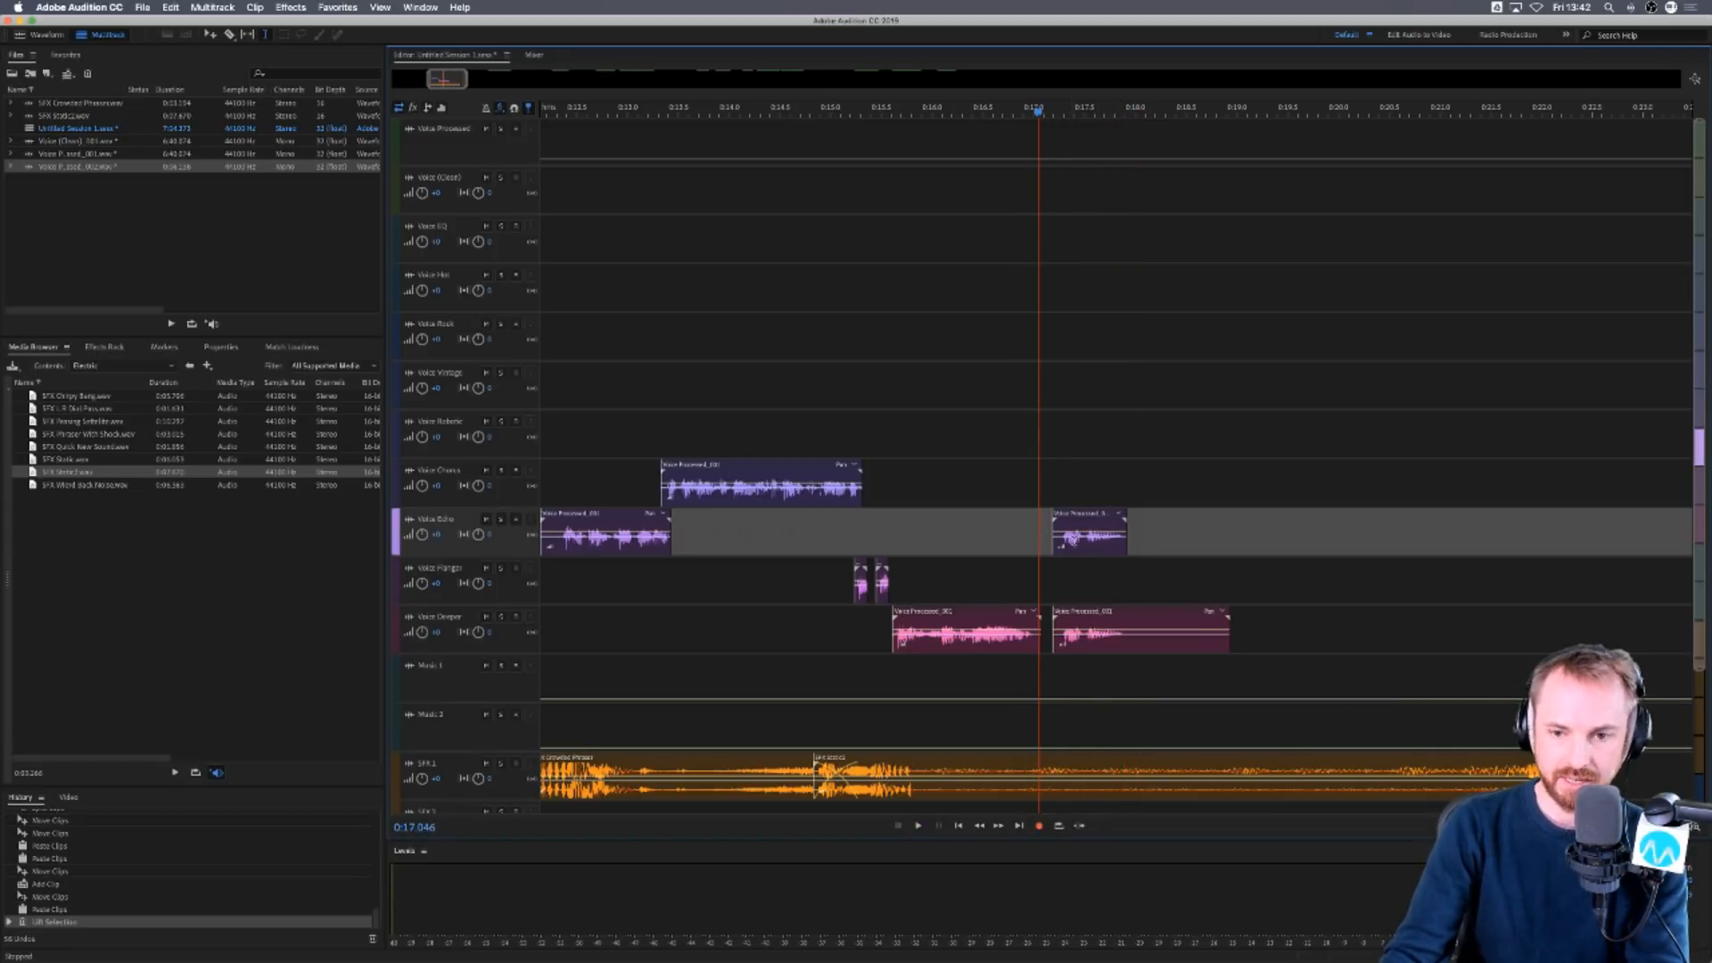
{"action": "left_click_drag", "start_coordinate": [1074, 538], "coordinate": [1106, 628]}
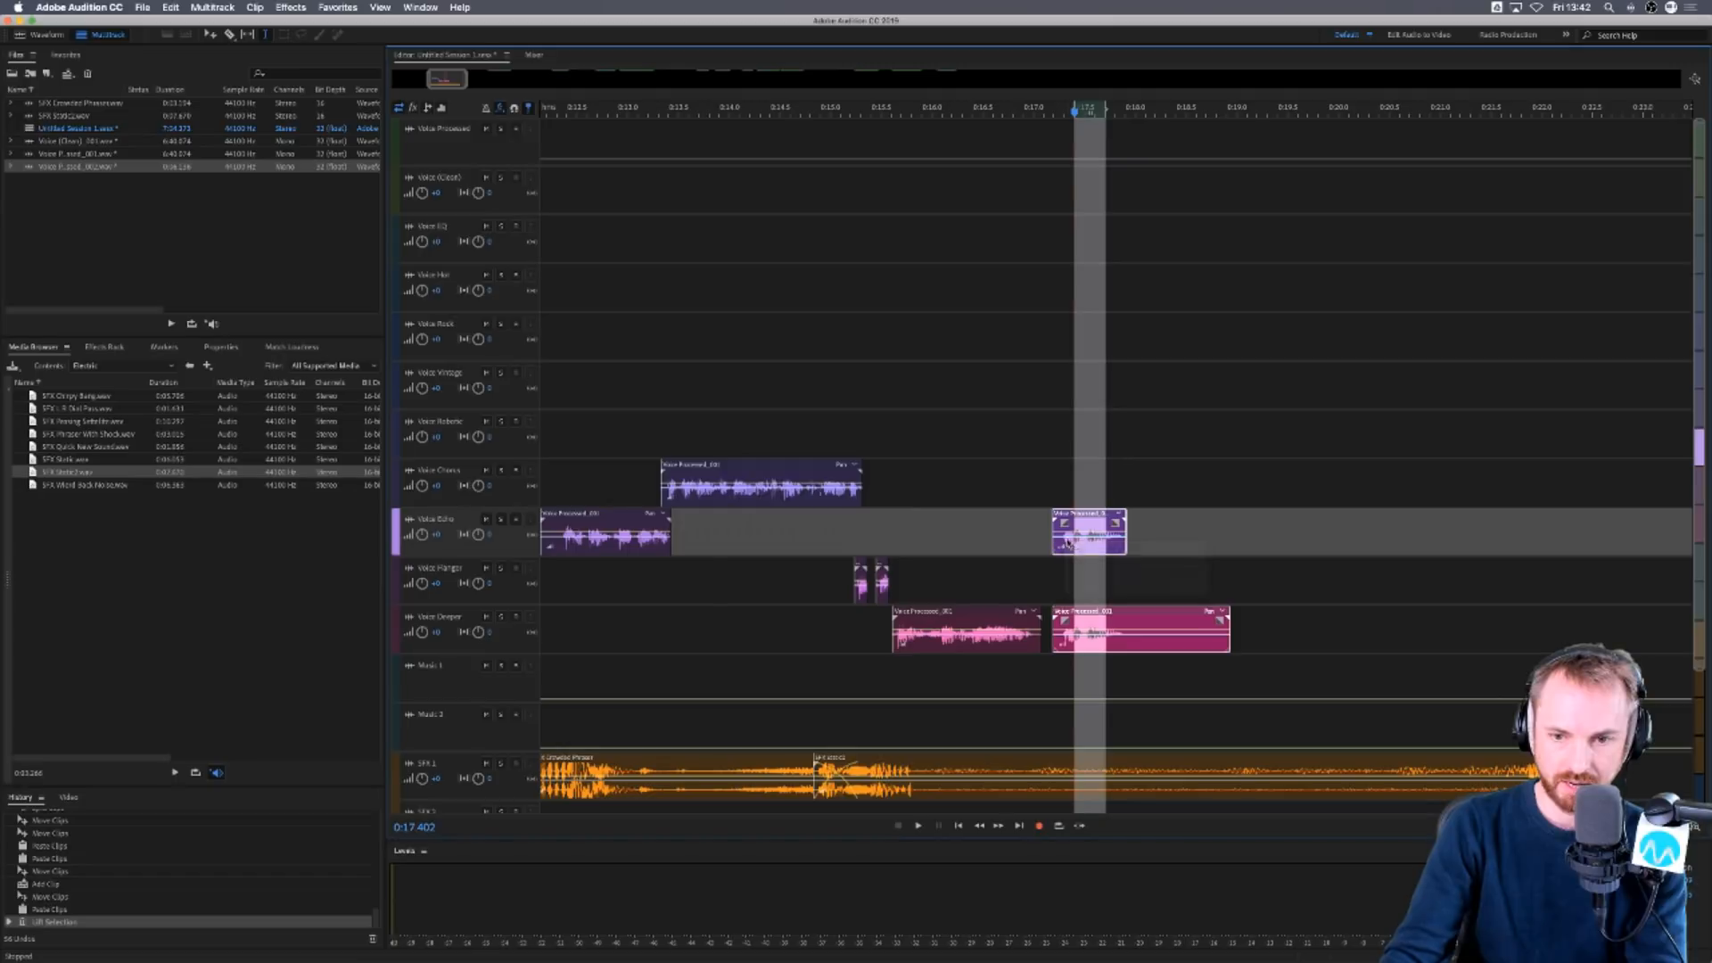
{"action": "left_click_drag", "start_coordinate": [1073, 551], "coordinate": [1058, 555]}
{"action": "scroll", "coordinate": [624, 444], "scroll_direction": "left", "scroll_amount": 5}
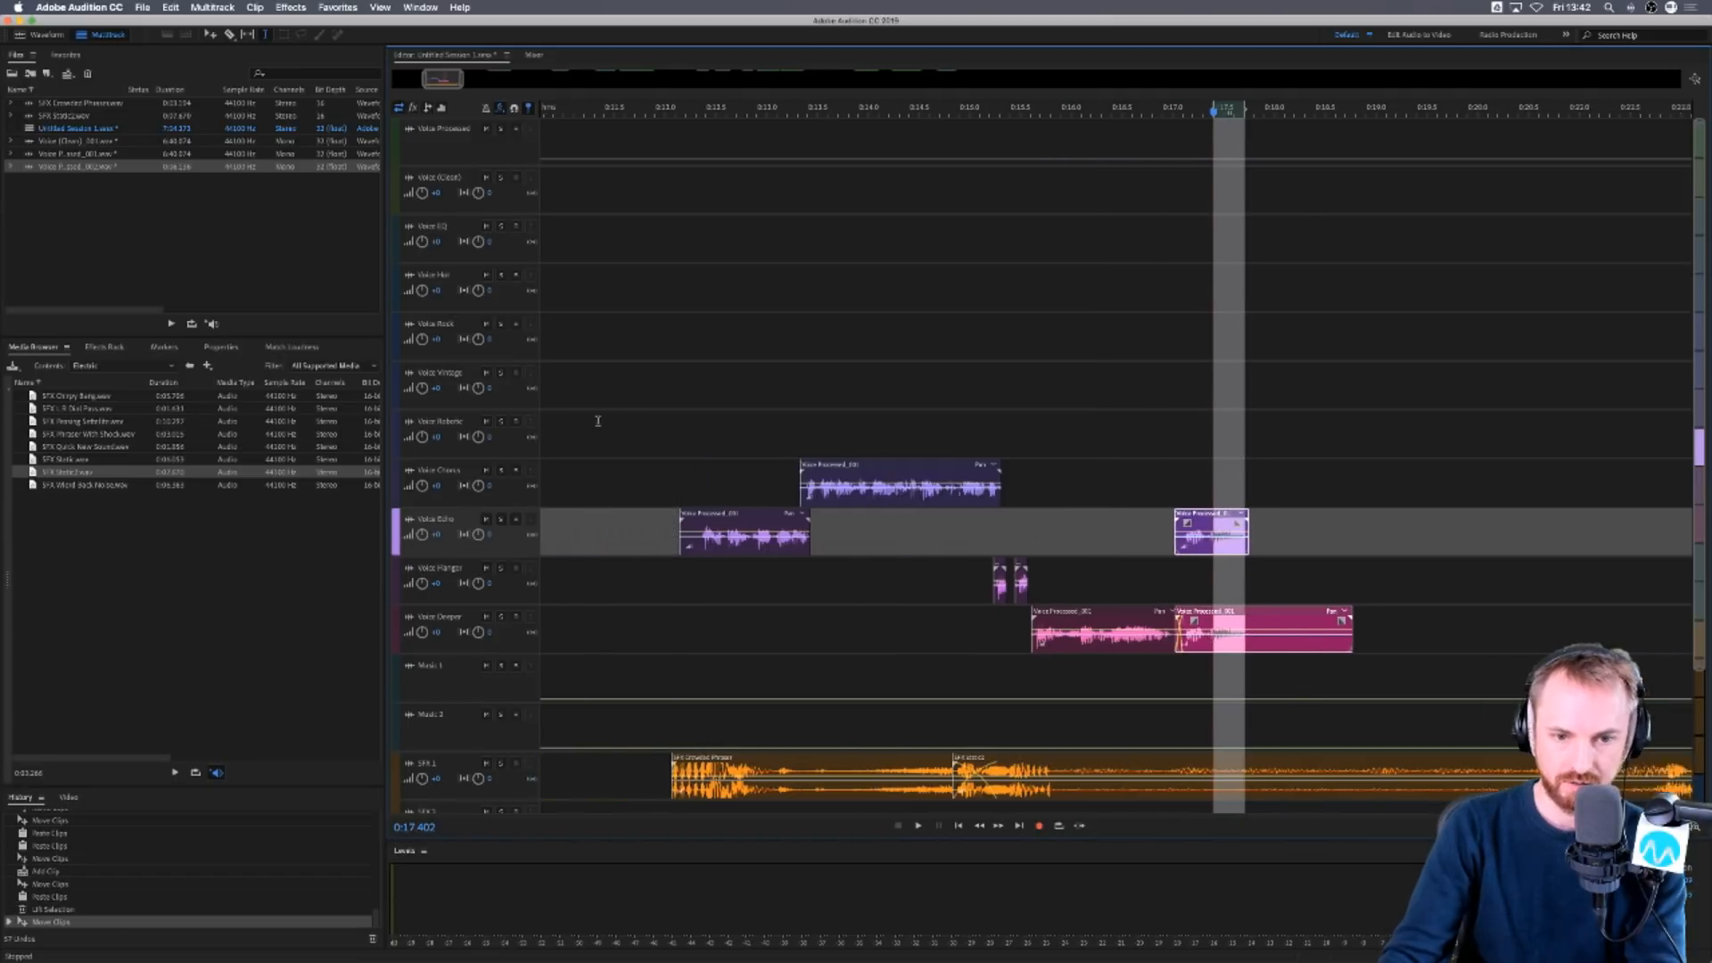
{"action": "left_click", "coordinate": [808, 442]}
{"action": "key", "text": "space"}
{"action": "scroll", "coordinate": [990, 113], "scroll_direction": "down", "scroll_amount": 8}
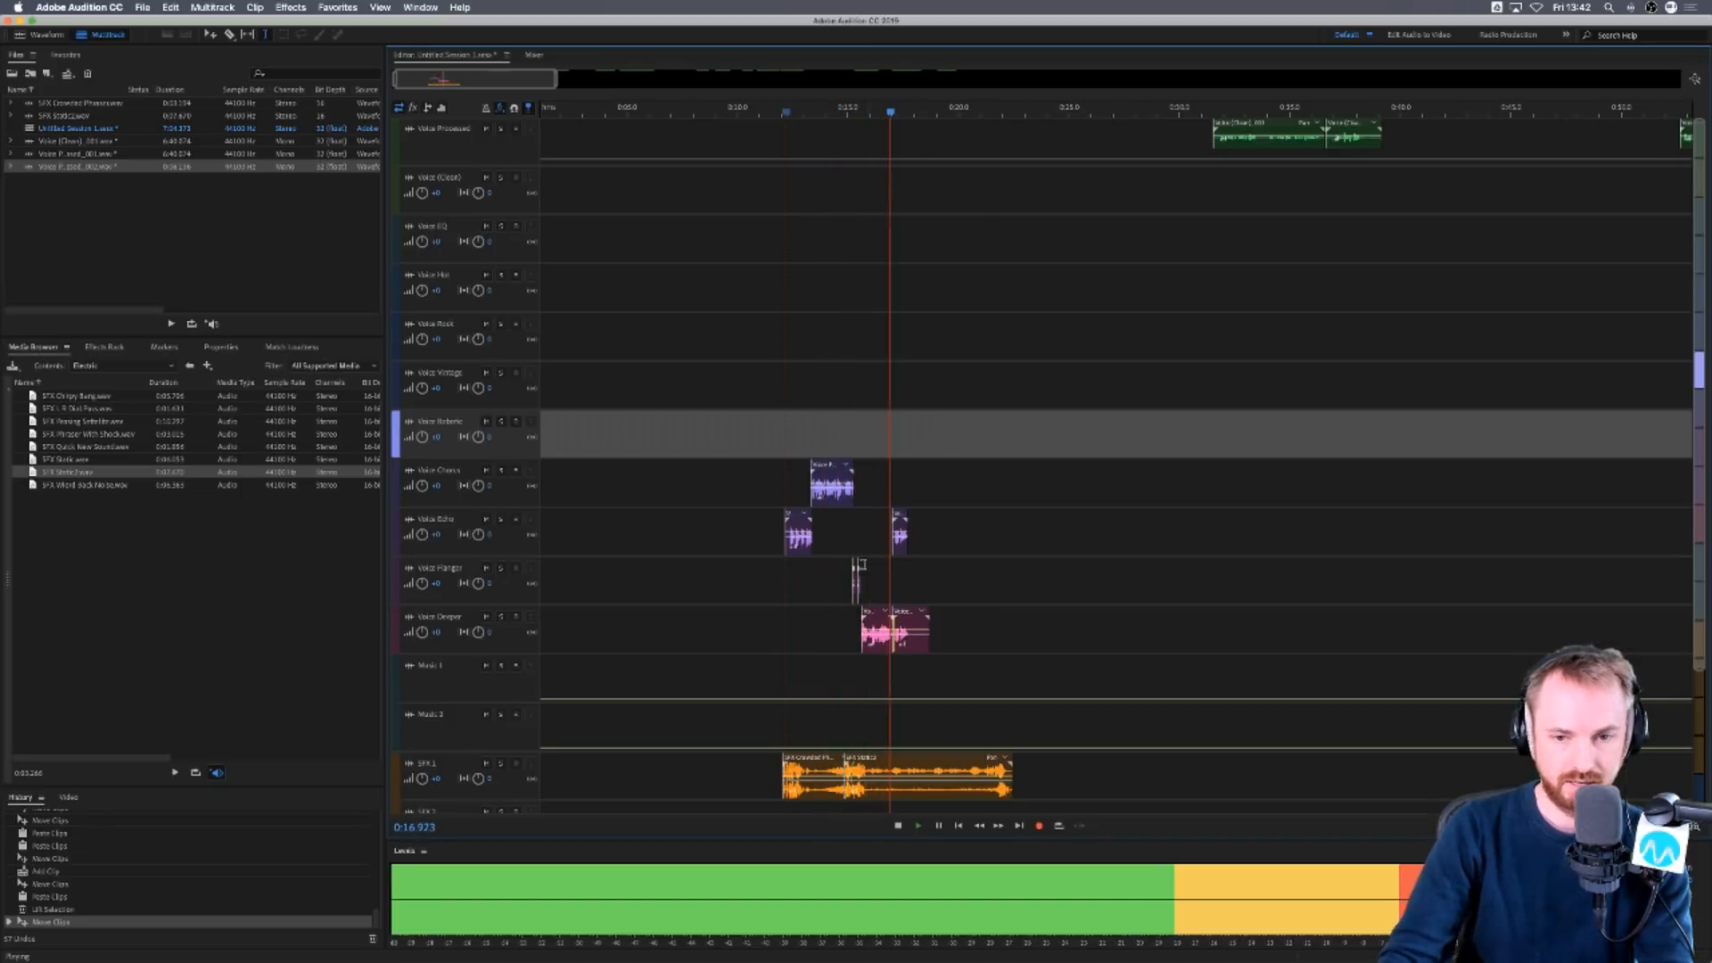
{"action": "key", "text": "space"}
Time-stretch the Voice Chorus clip slightly shorter so it ends at about 0:15.25, and listen to the passage.
{"action": "scroll", "coordinate": [867, 107], "scroll_direction": "up", "scroll_amount": 10}
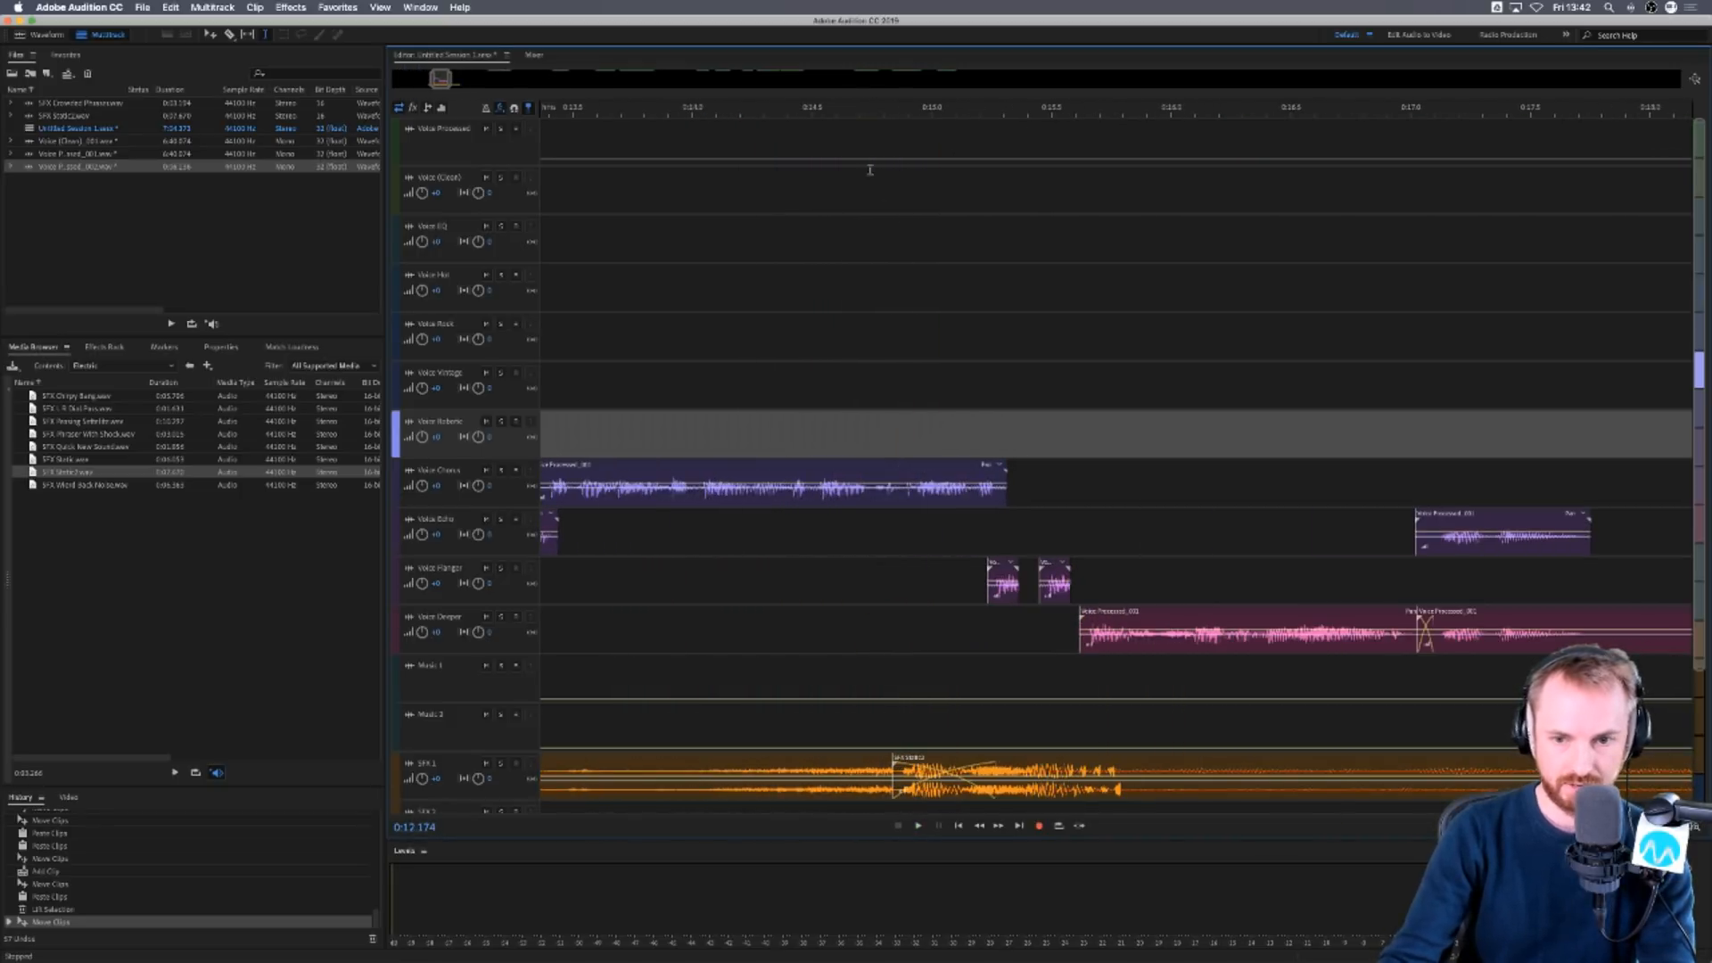
{"action": "scroll", "coordinate": [898, 552], "scroll_direction": "left", "scroll_amount": 3}
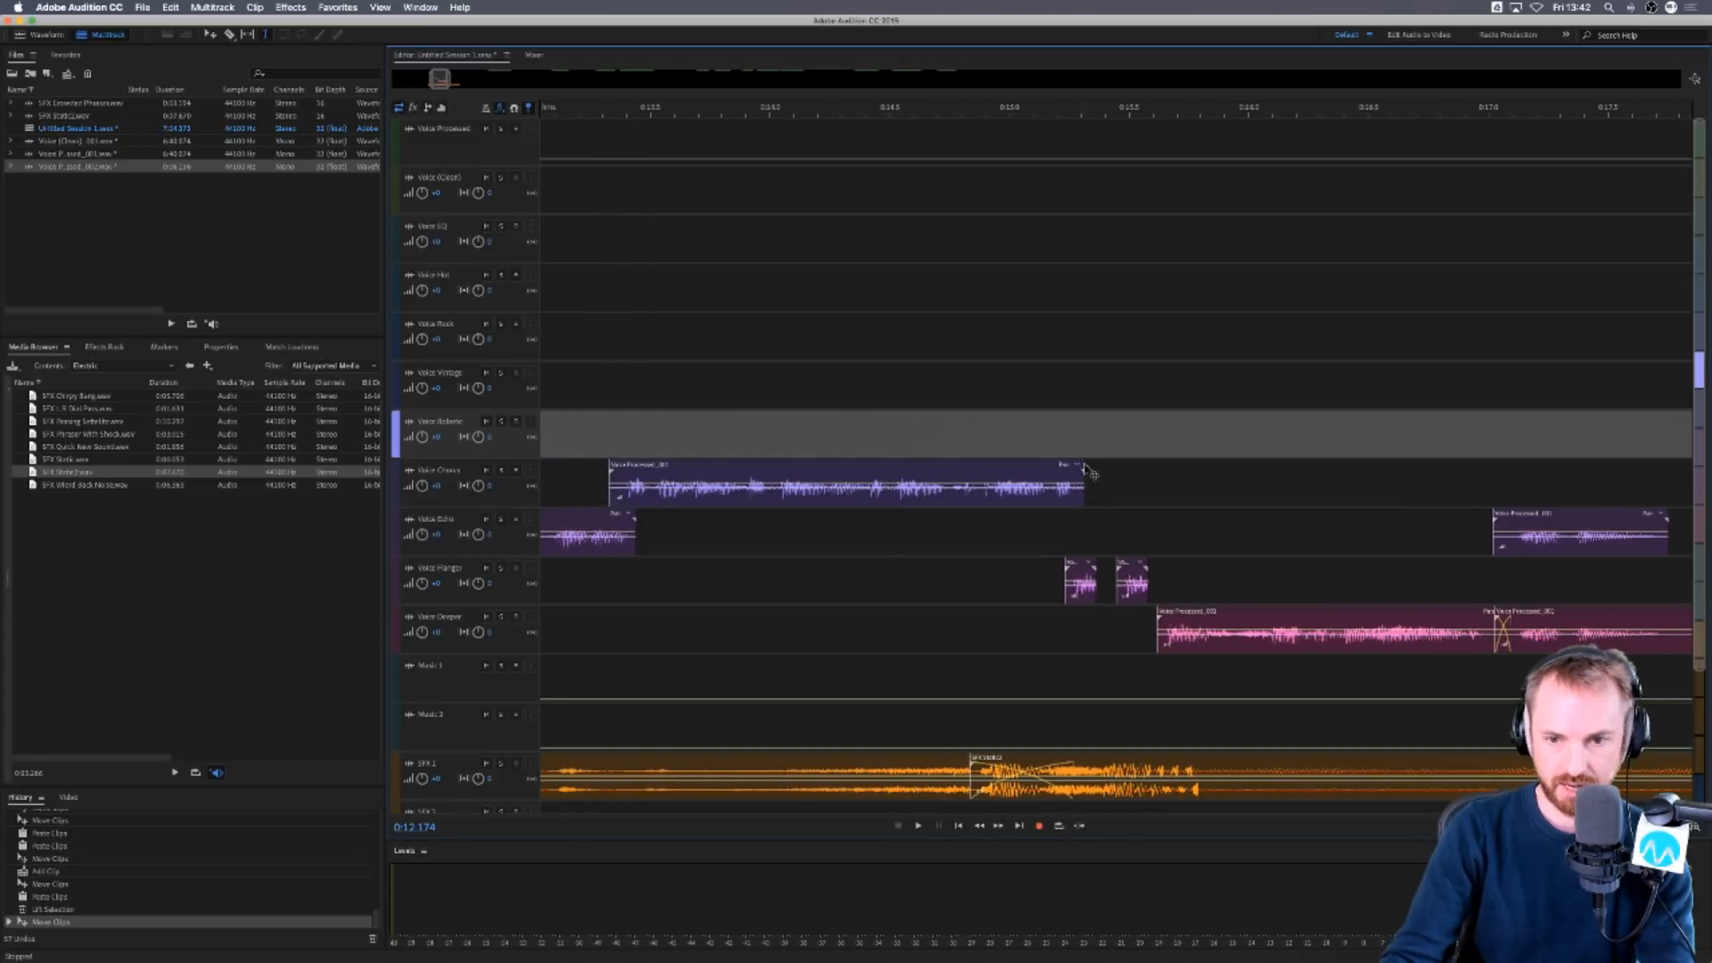
{"action": "left_click_drag", "start_coordinate": [1088, 482], "coordinate": [1071, 481]}
{"action": "left_click", "coordinate": [944, 581]}
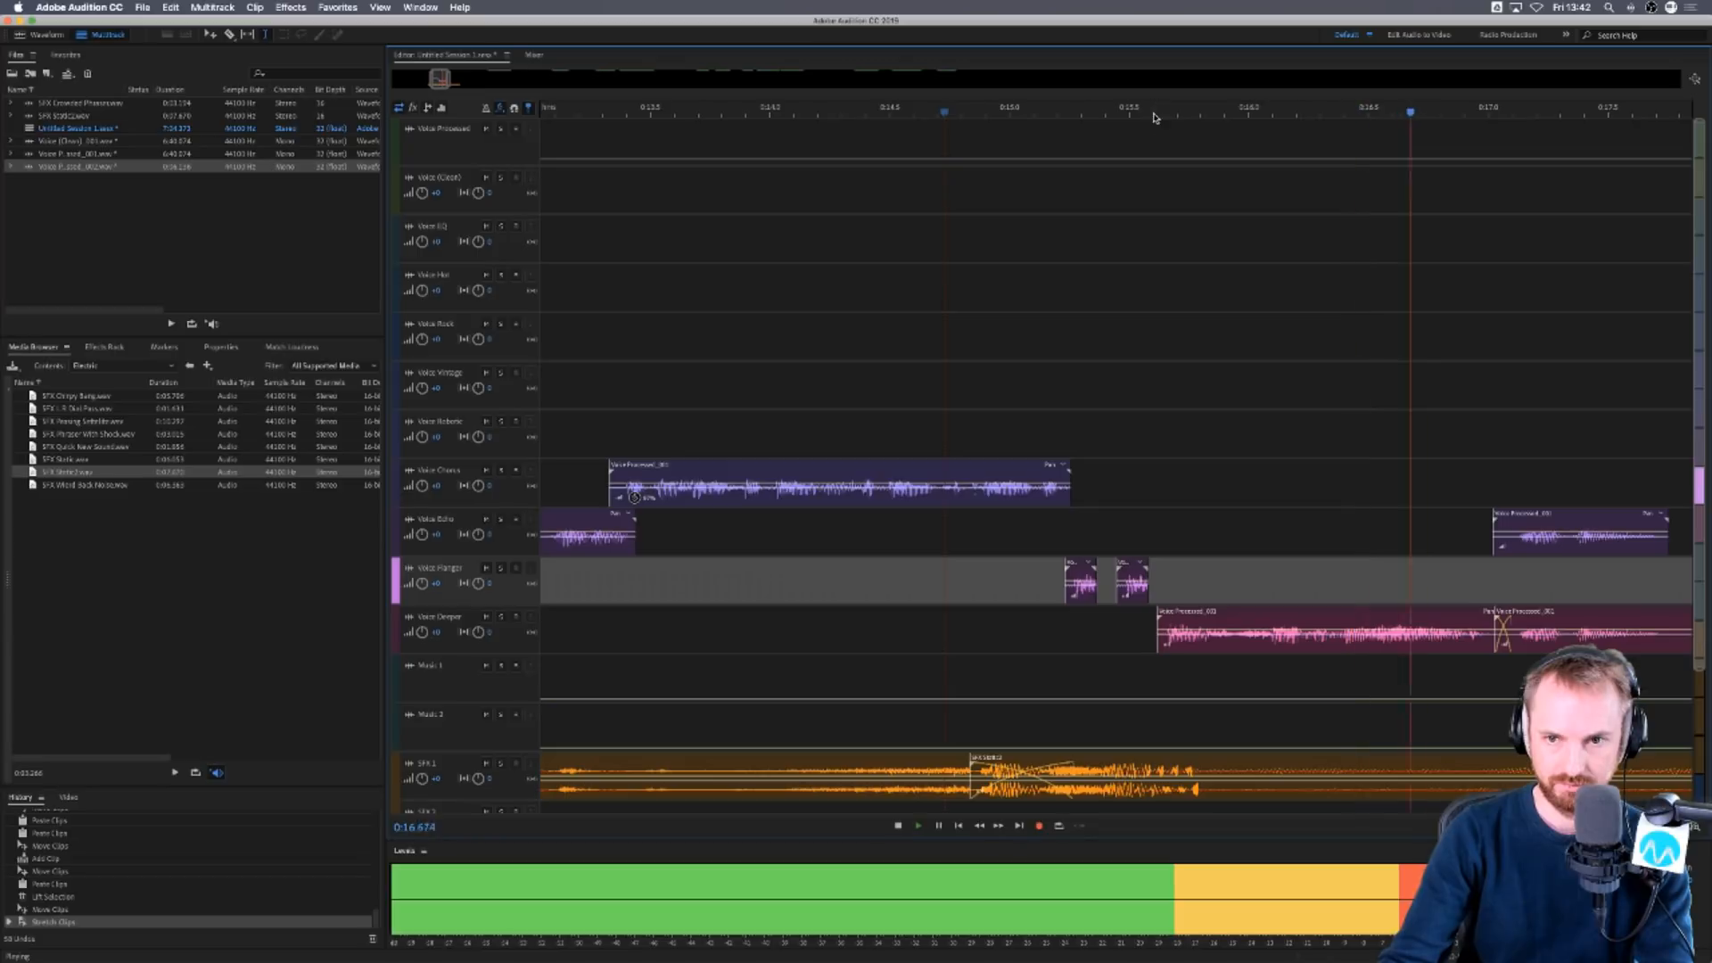
{"action": "scroll", "coordinate": [1153, 114], "scroll_direction": "down", "scroll_amount": 10}
{"action": "key", "text": "space"}
{"action": "scroll", "coordinate": [735, 118], "scroll_direction": "up", "scroll_amount": 10}
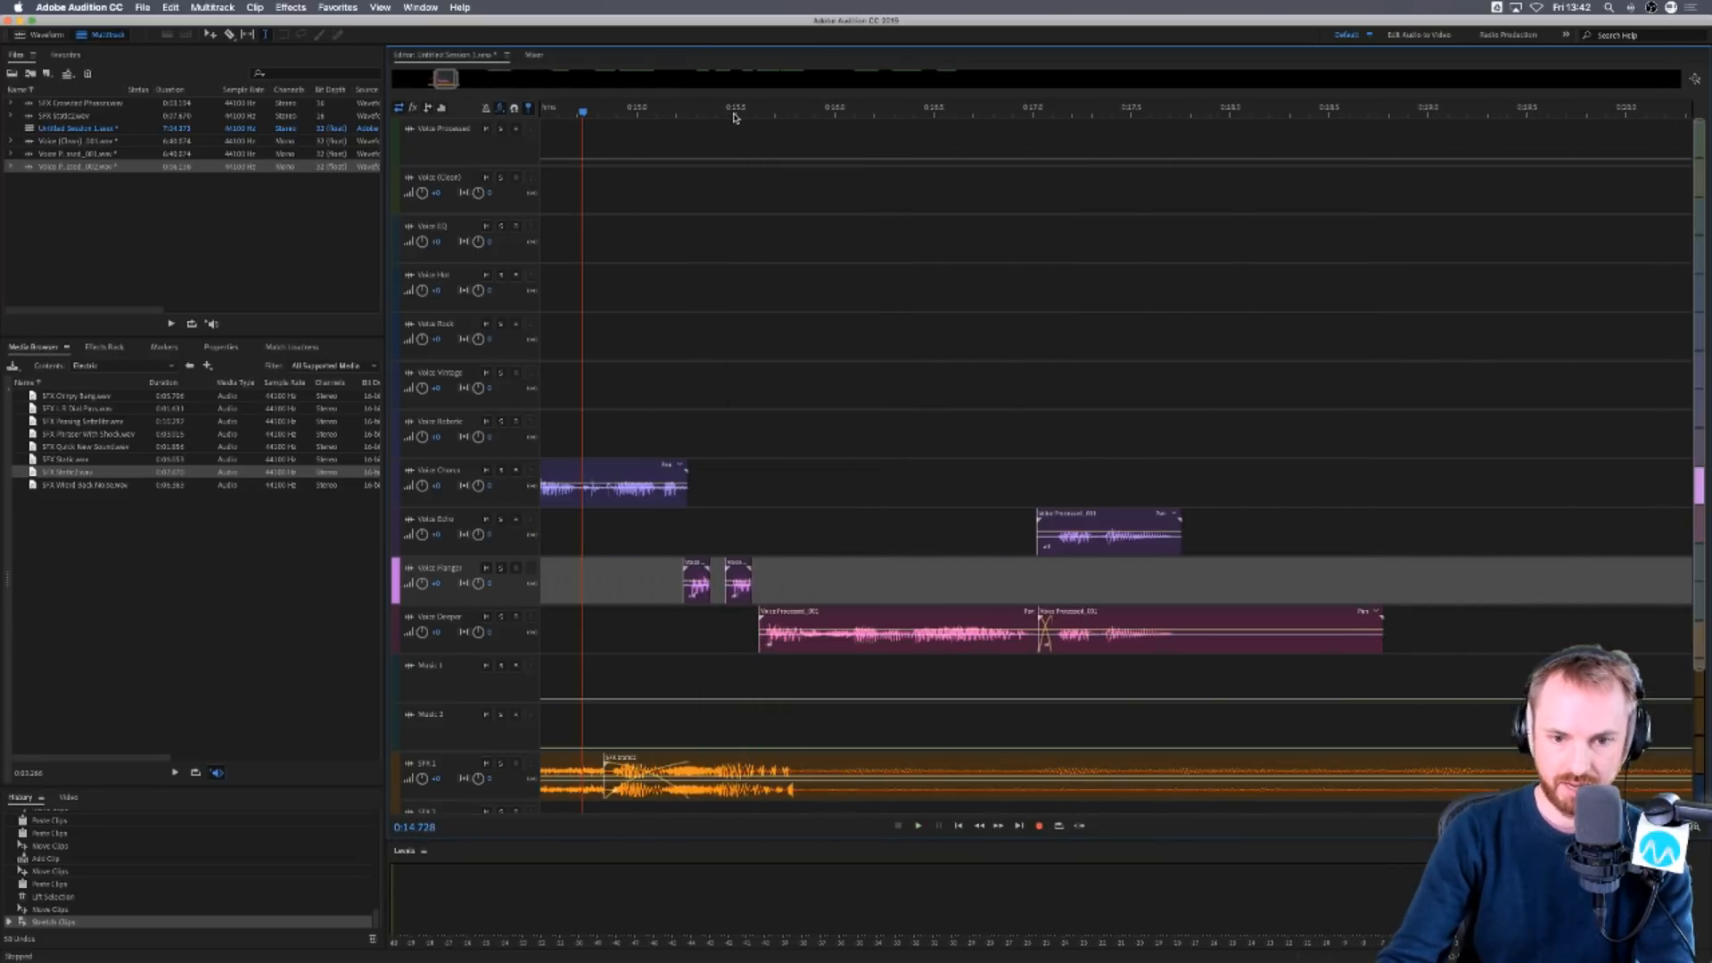
{"action": "left_click_drag", "start_coordinate": [802, 612], "coordinate": [796, 368]}
{"action": "left_click", "coordinate": [756, 379]}
{"action": "left_click_drag", "start_coordinate": [836, 613], "coordinate": [843, 401]}
{"action": "key", "text": "super+z"}
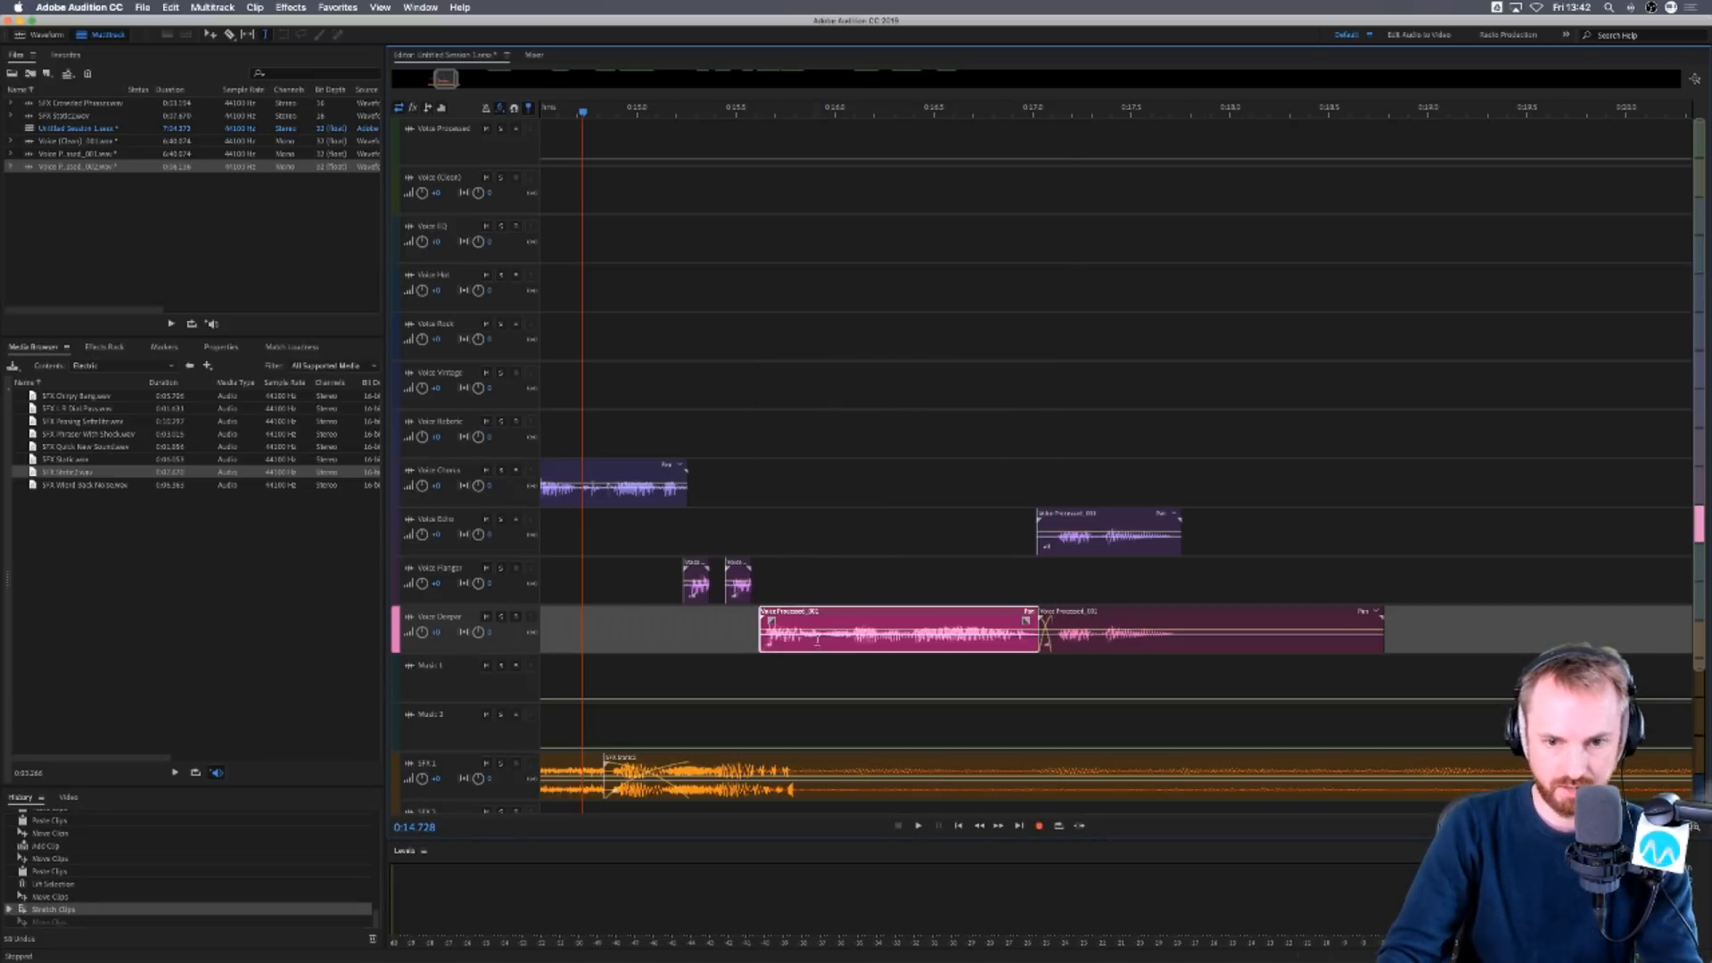
Copy the first Voice Deeper clip onto the Voice Vintage track at about 0:15.6 and listen to the layered voices.
{"action": "left_click_drag", "start_coordinate": [827, 617], "coordinate": [828, 372]}
{"action": "left_click", "coordinate": [752, 383]}
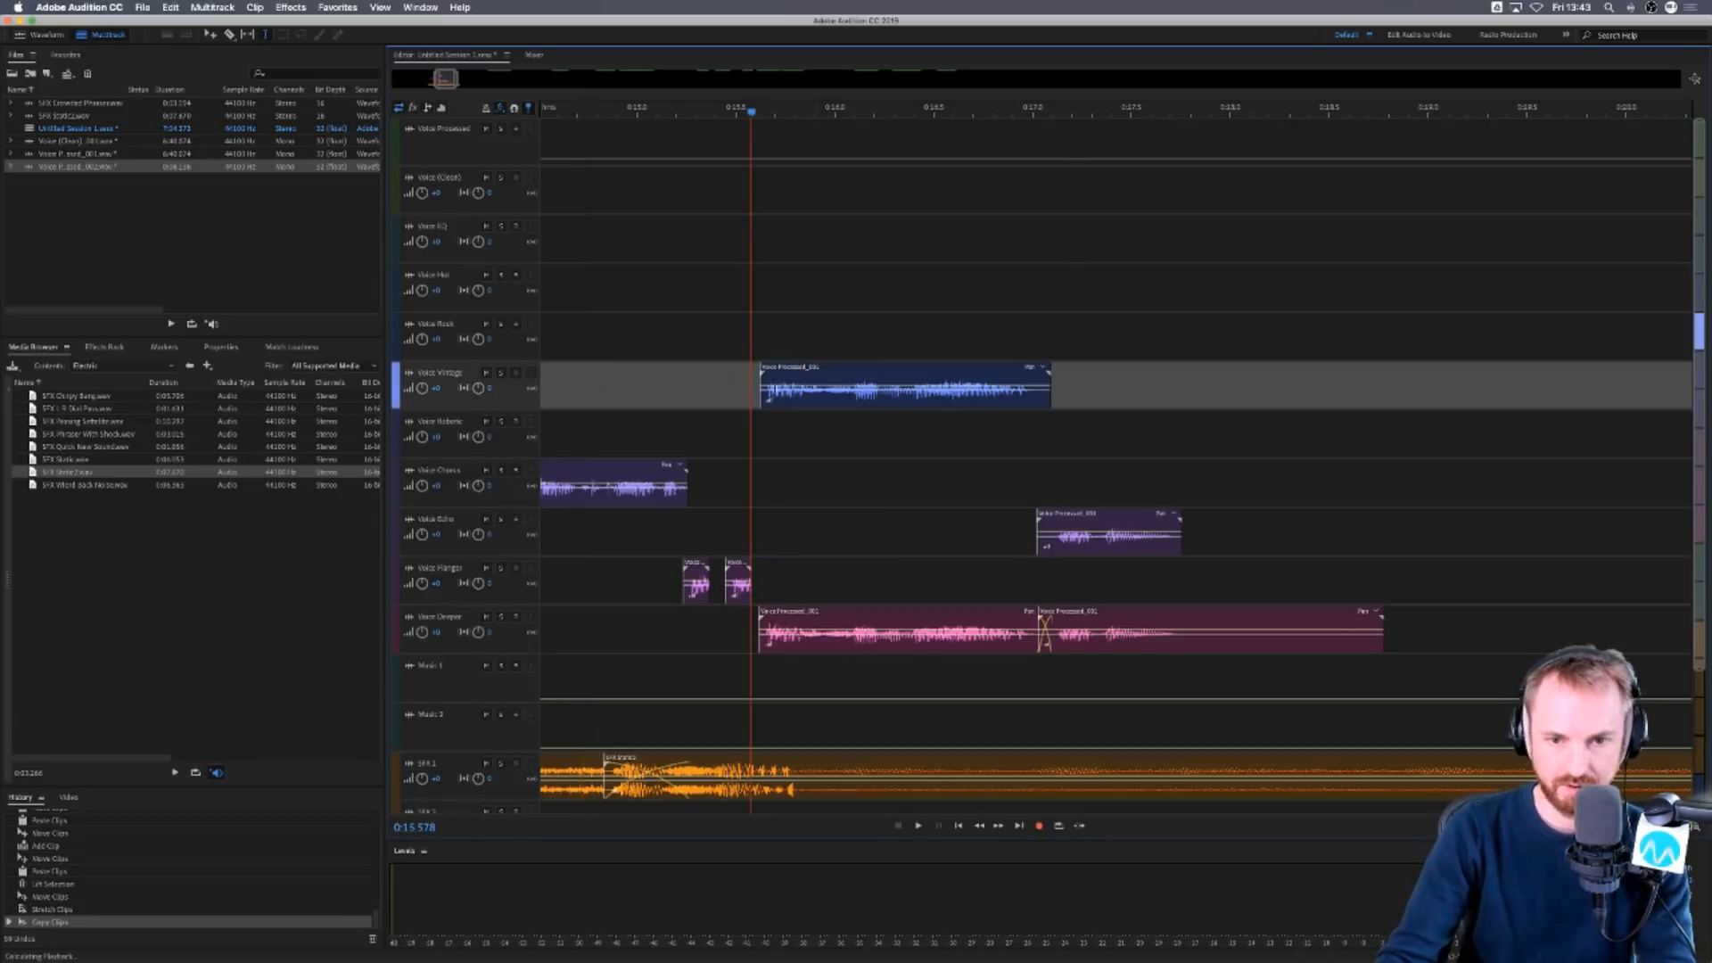
{"action": "key", "text": "space"}
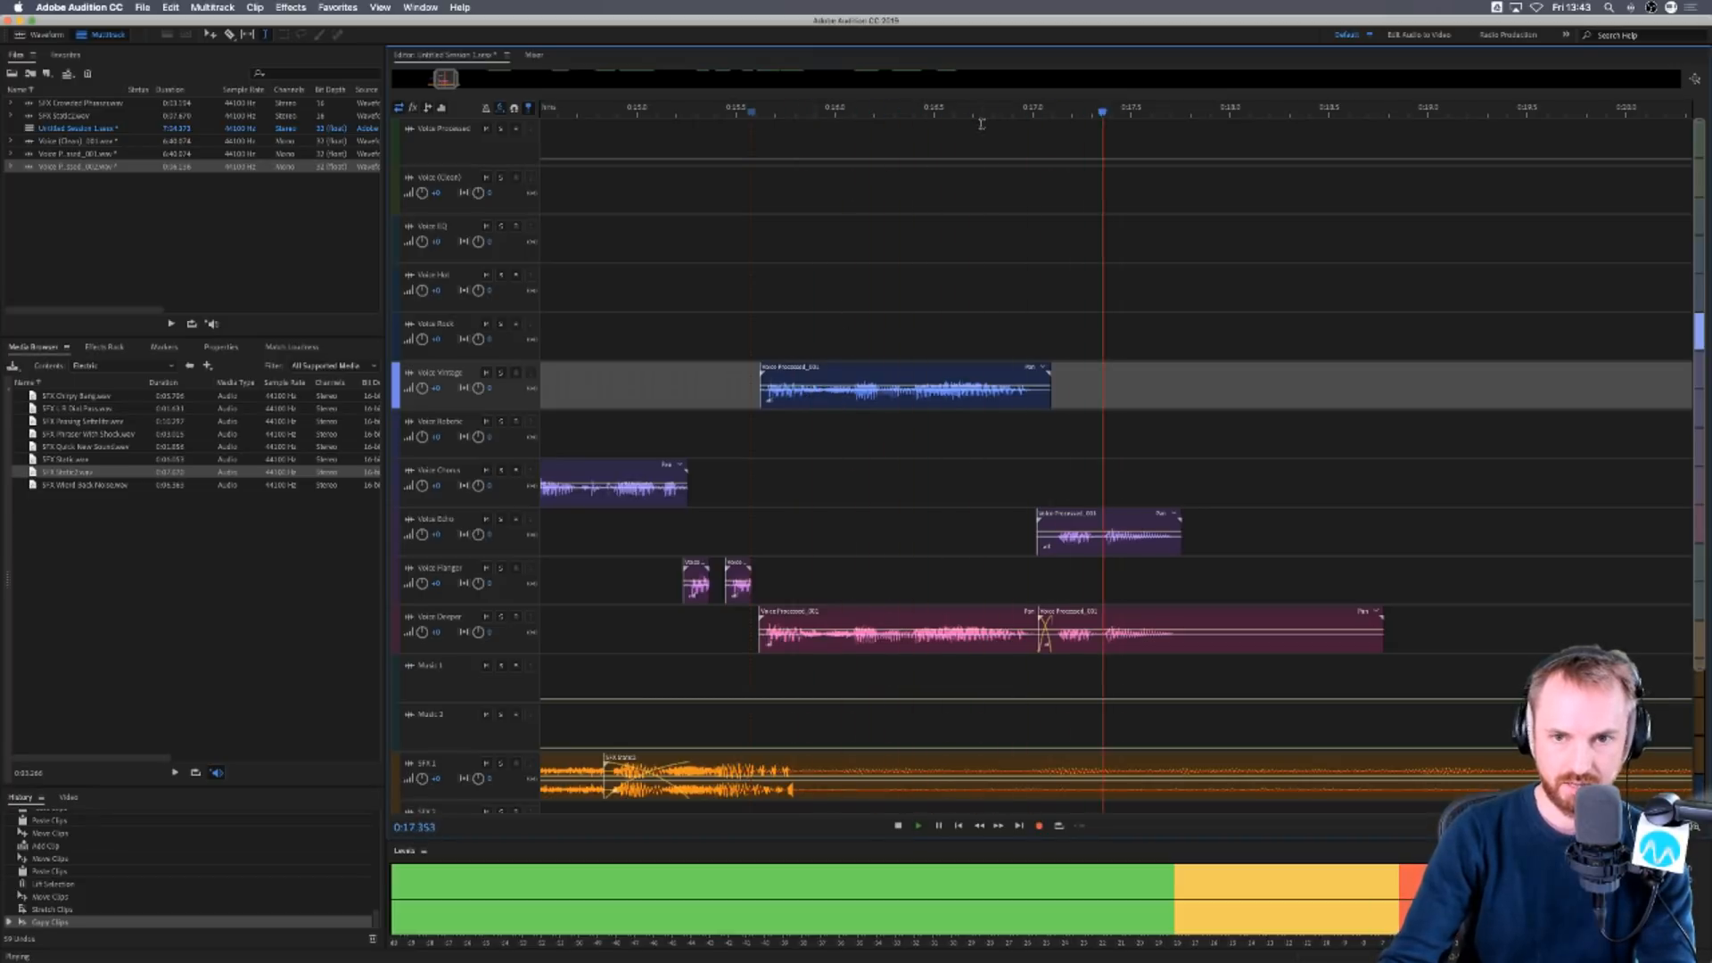
{"action": "key", "text": "space"}
Listen to the tail of the SFX 1 effect following the last voice clip, from about 0:19 to 0:21.
{"action": "key", "text": "backslash"}
{"action": "left_click", "coordinate": [748, 175]}
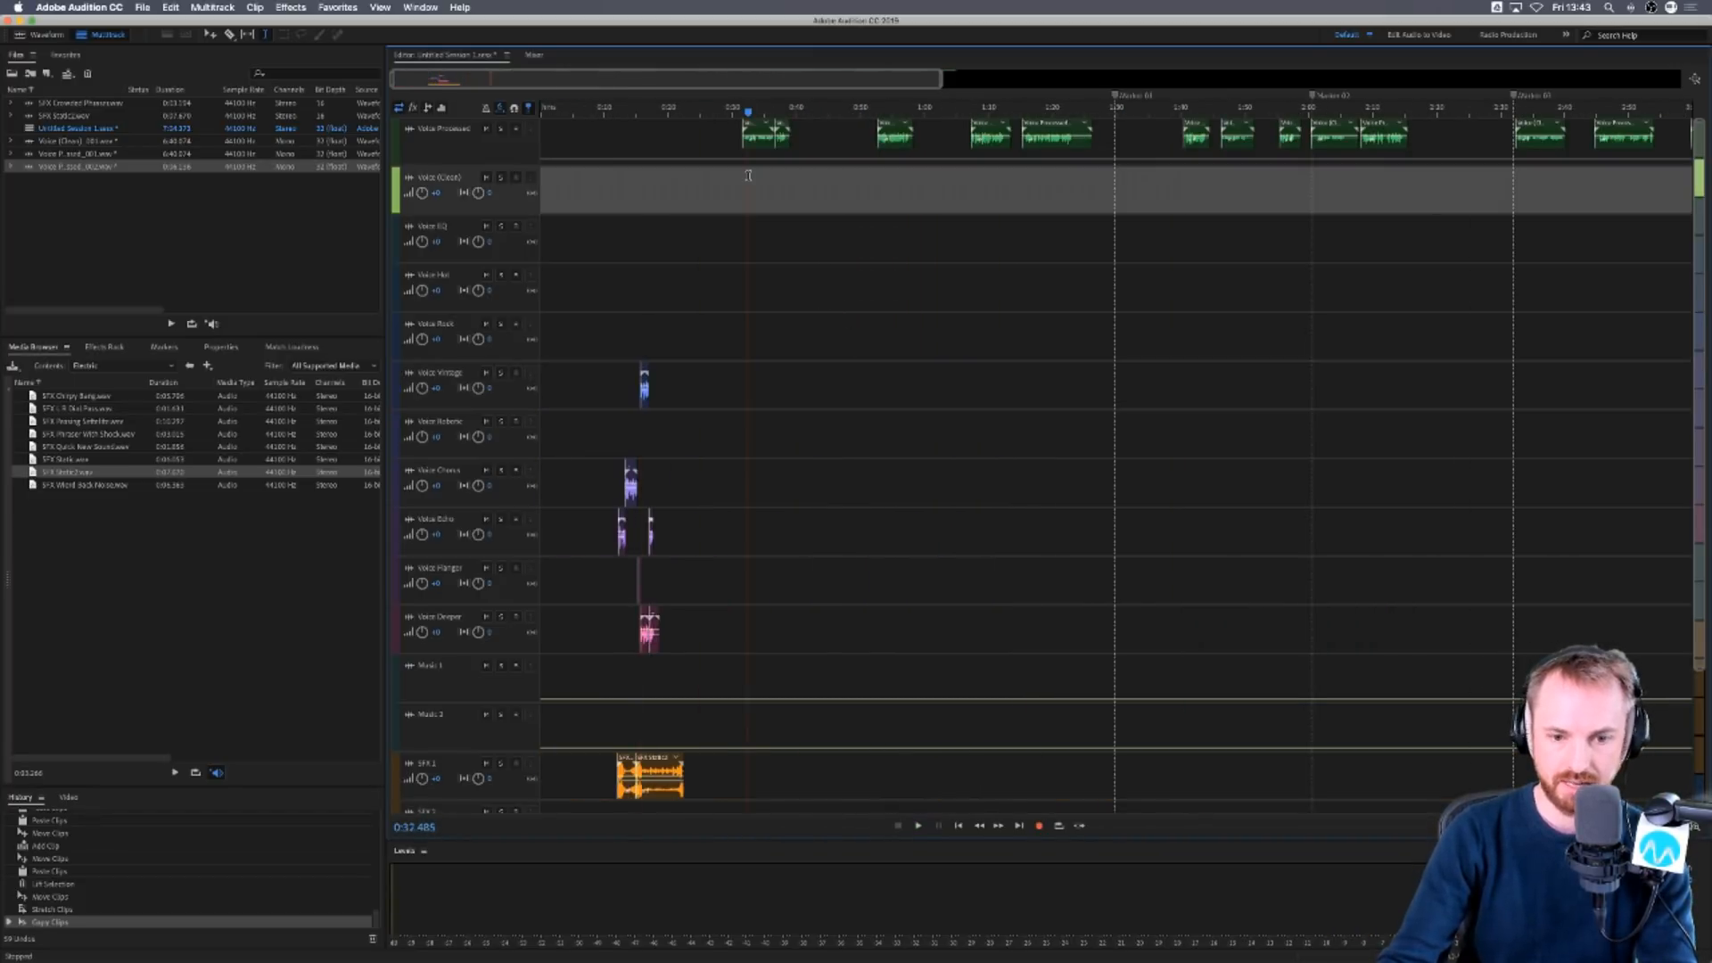
{"action": "key", "text": "space"}
{"action": "scroll", "coordinate": [663, 113], "scroll_direction": "up", "scroll_amount": 10}
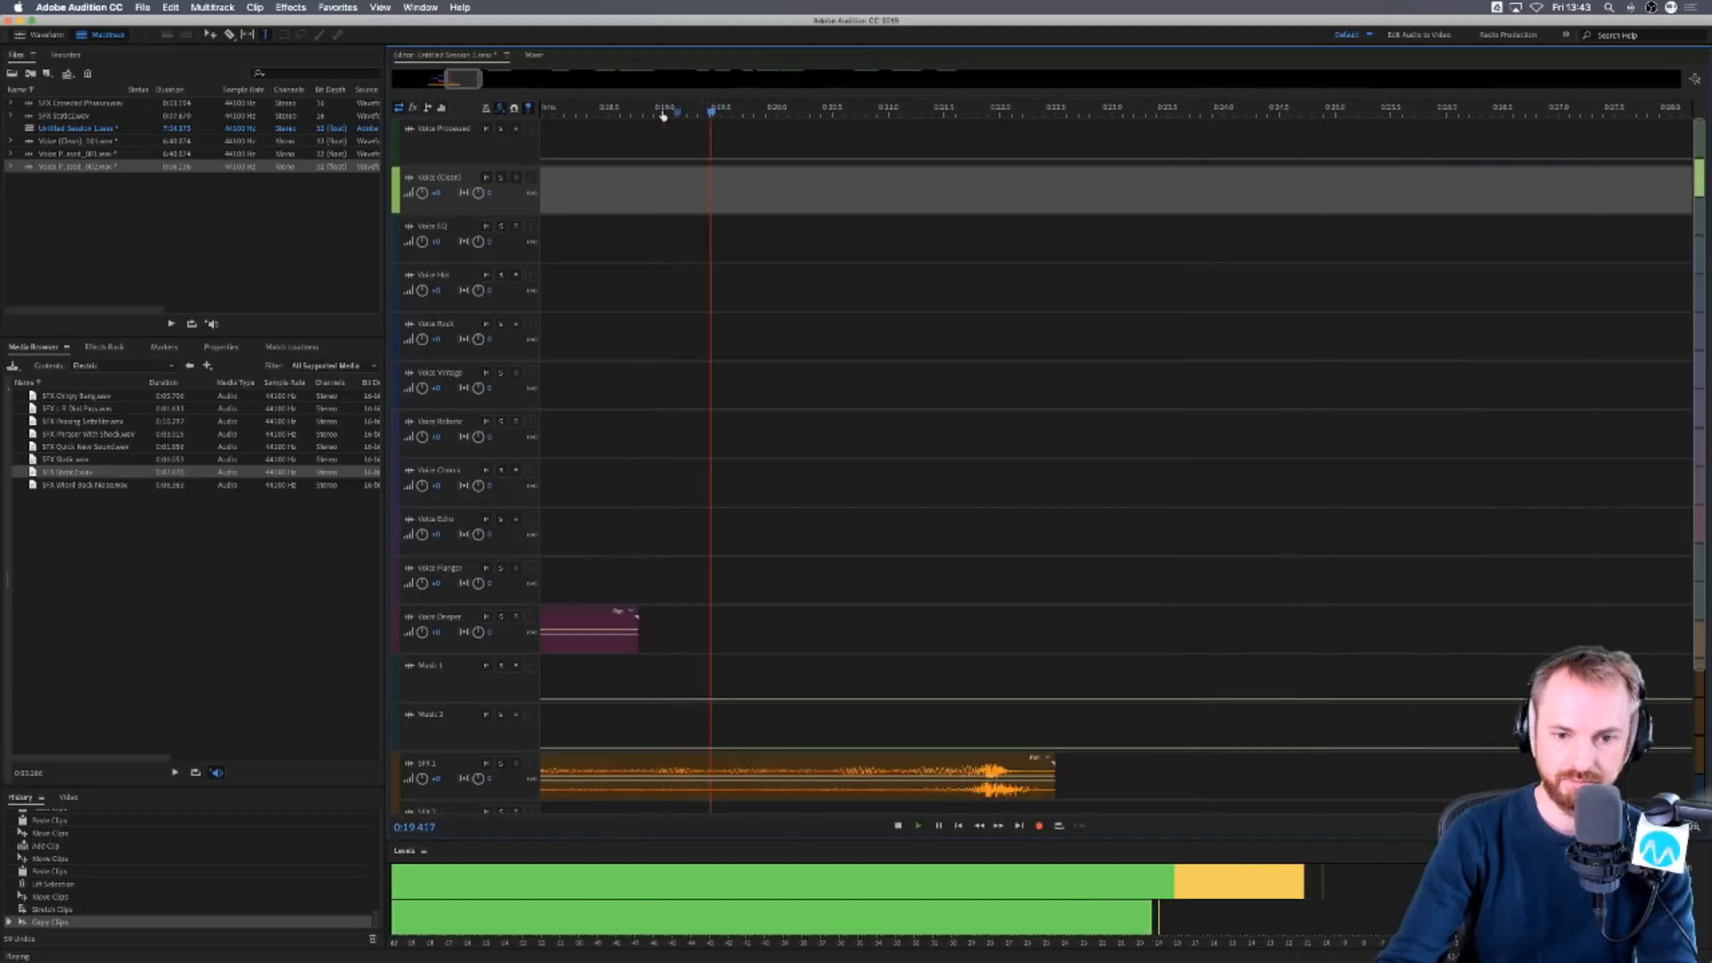
{"action": "scroll", "coordinate": [726, 321], "scroll_direction": "down", "scroll_amount": 4}
{"action": "scroll", "coordinate": [746, 117], "scroll_direction": "down", "scroll_amount": 5}
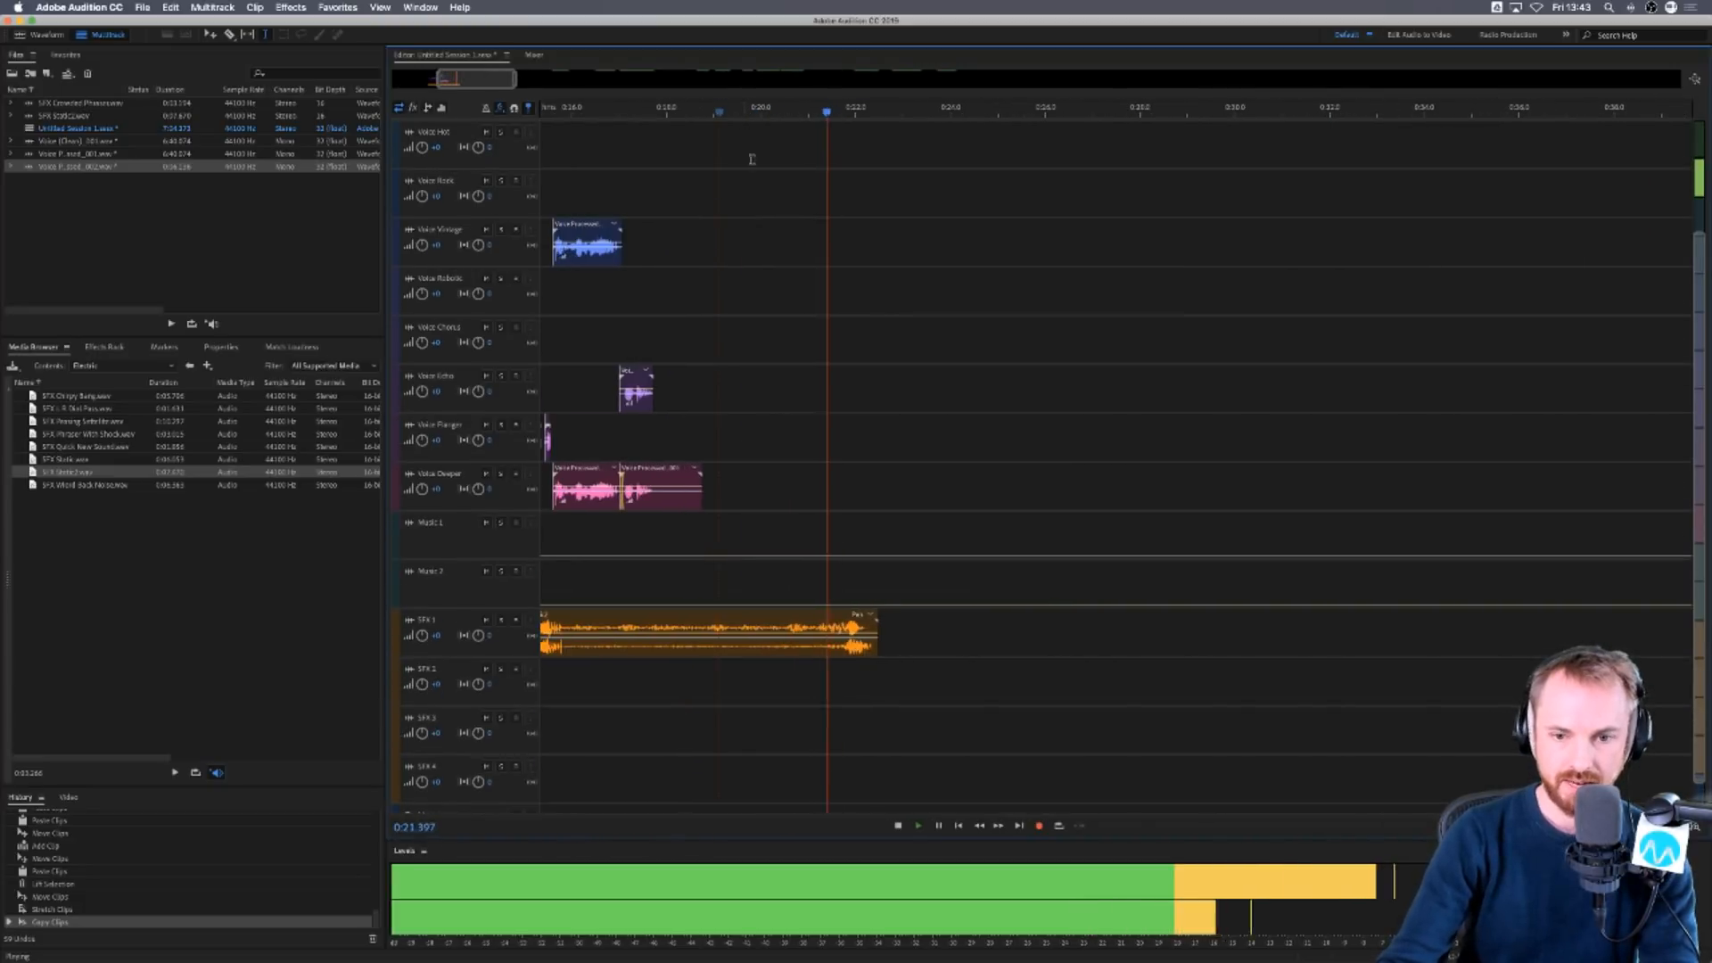
{"action": "key", "text": "space"}
Remove the SFX 1 audio from about 0:18.7 to 0:21.1, move its ending to start at about 0:17.1, and listen.
{"action": "left_click_drag", "start_coordinate": [811, 630], "coordinate": [699, 631]}
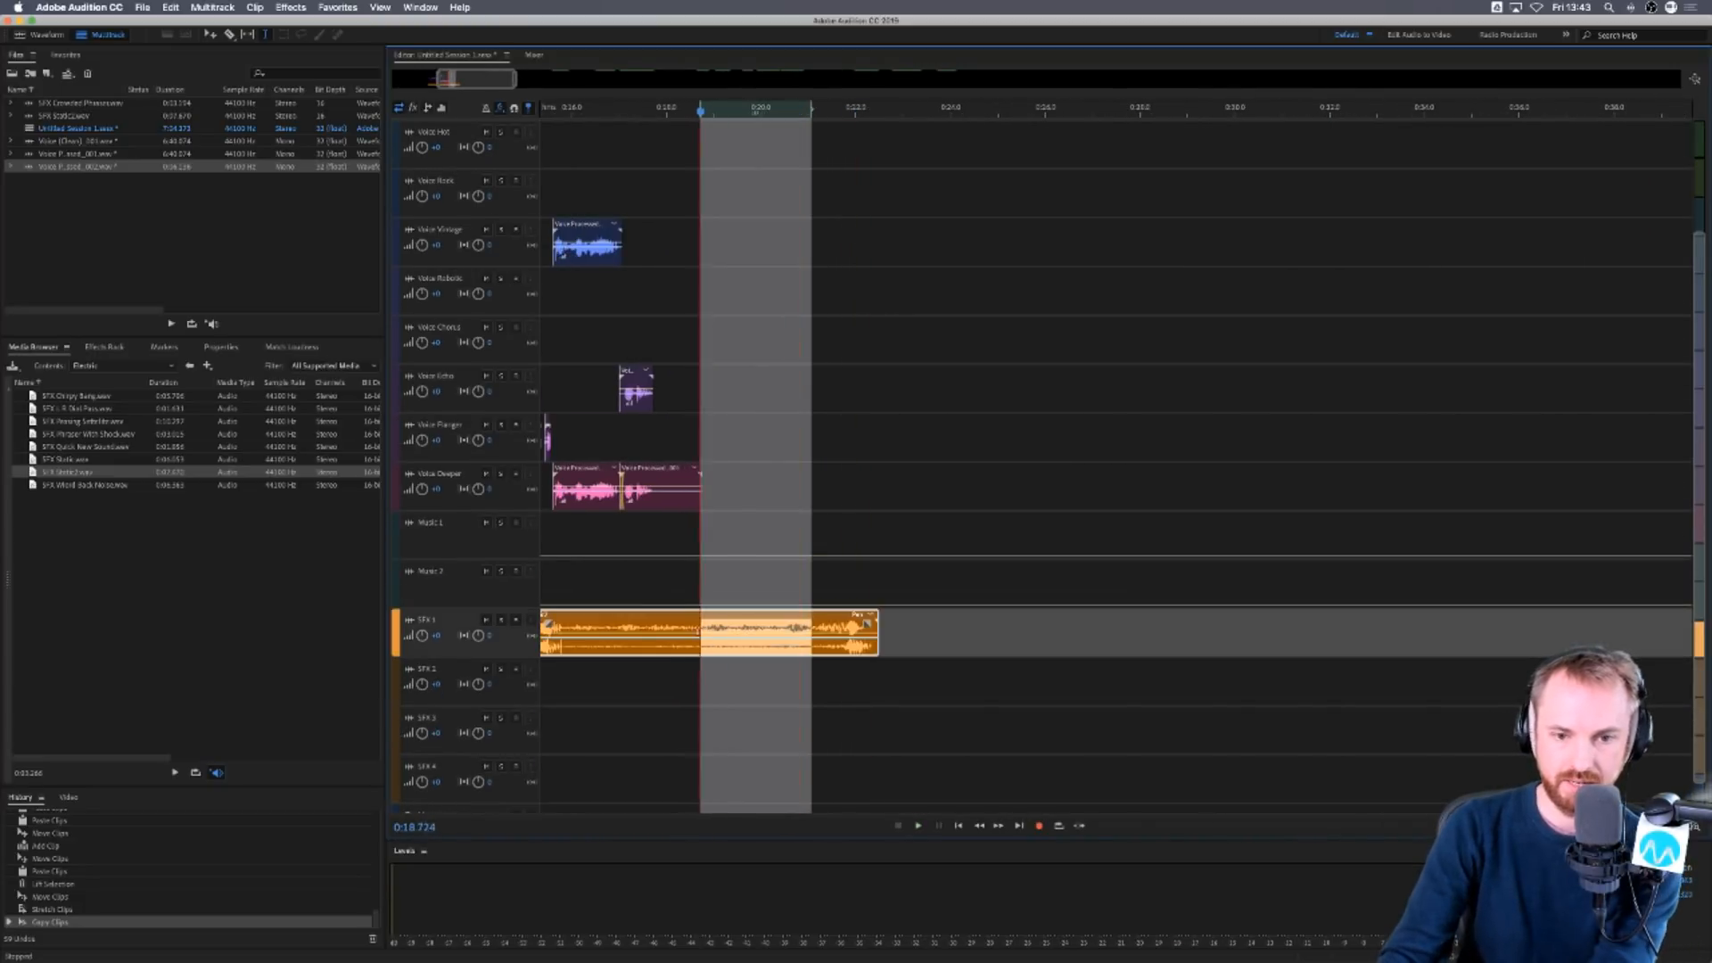
{"action": "key", "text": "Delete"}
{"action": "left_click", "coordinate": [756, 686]}
{"action": "left_click_drag", "start_coordinate": [812, 624], "coordinate": [627, 622]}
{"action": "left_click", "coordinate": [580, 584]}
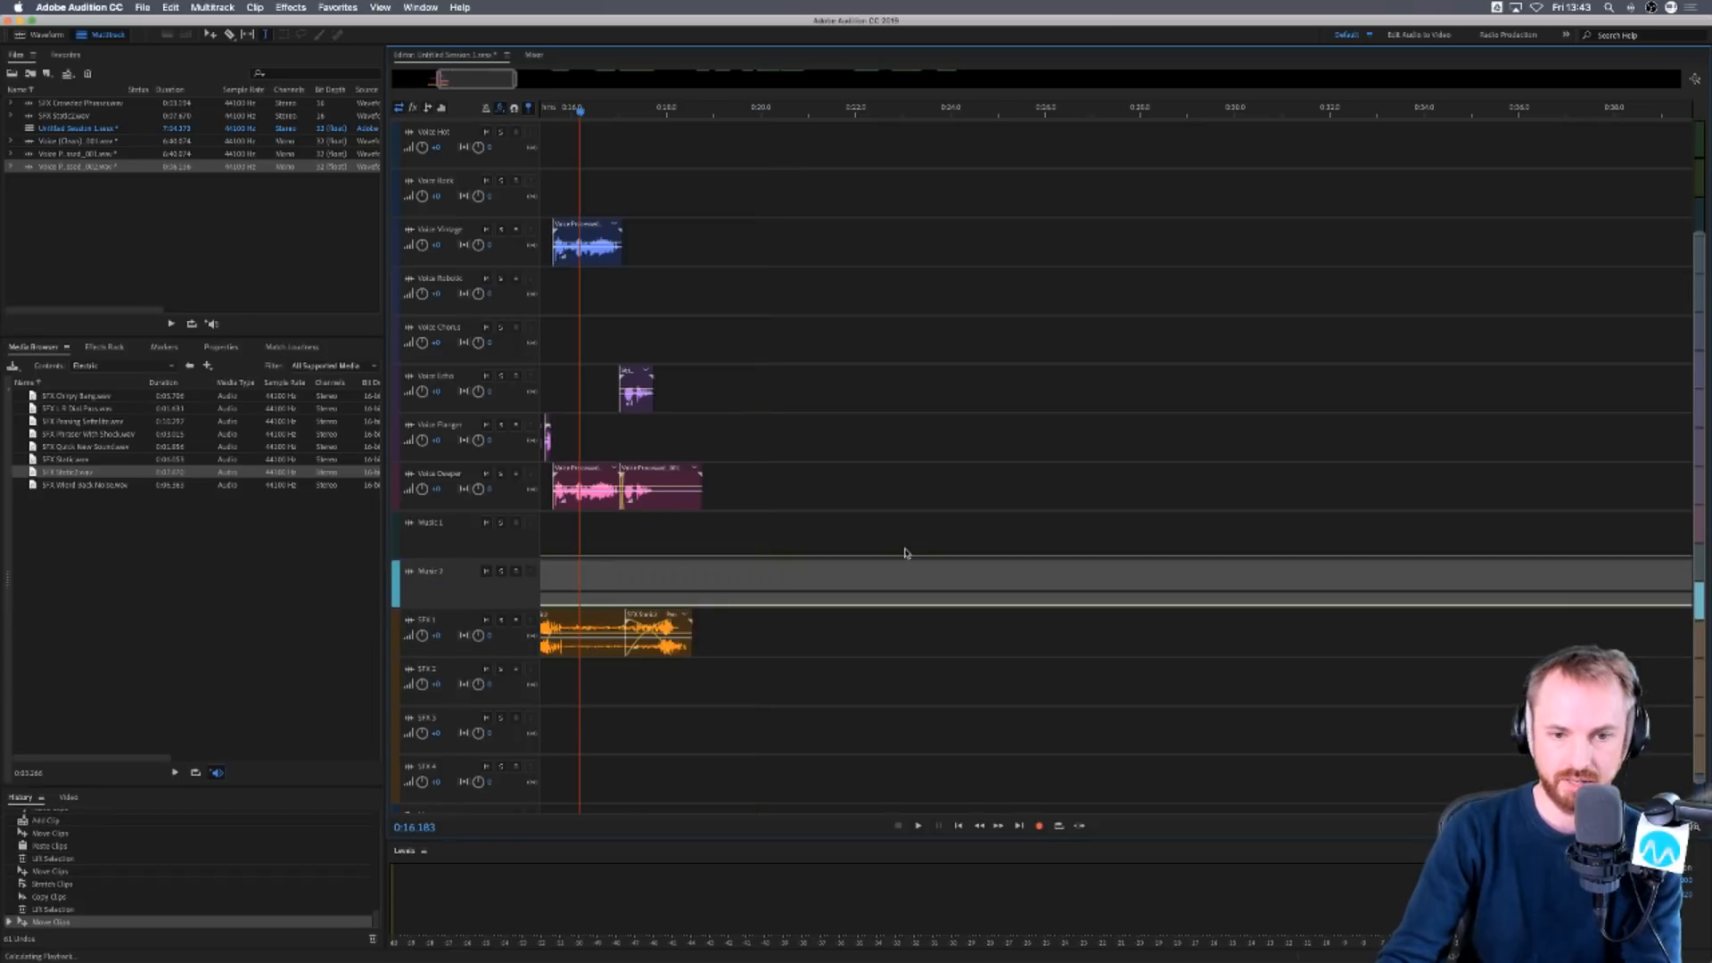
{"action": "key", "text": "space"}
{"action": "scroll", "coordinate": [719, 105], "scroll_direction": "down", "scroll_amount": 6}
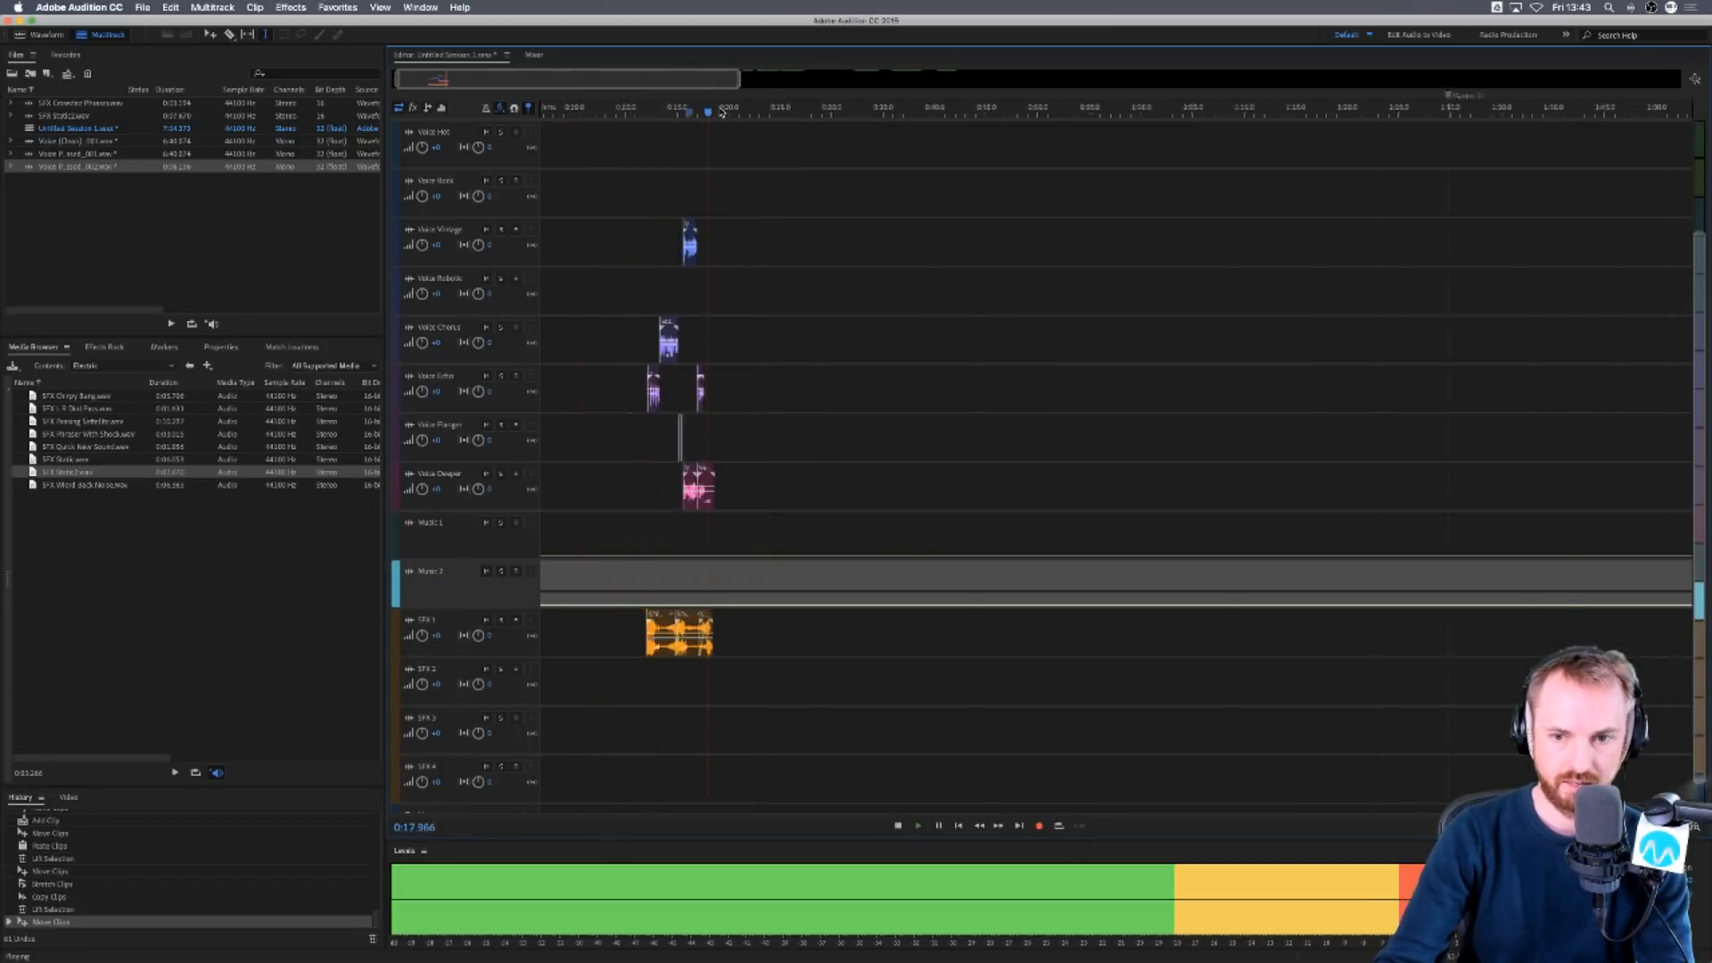
{"action": "key", "text": "space"}
Move the first remaining Voice Processed phrase down to the Voice Robotic track at about 0:31.9 and listen to it.
{"action": "scroll", "coordinate": [739, 238], "scroll_direction": "up", "scroll_amount": 3}
{"action": "left_click", "coordinate": [737, 198]}
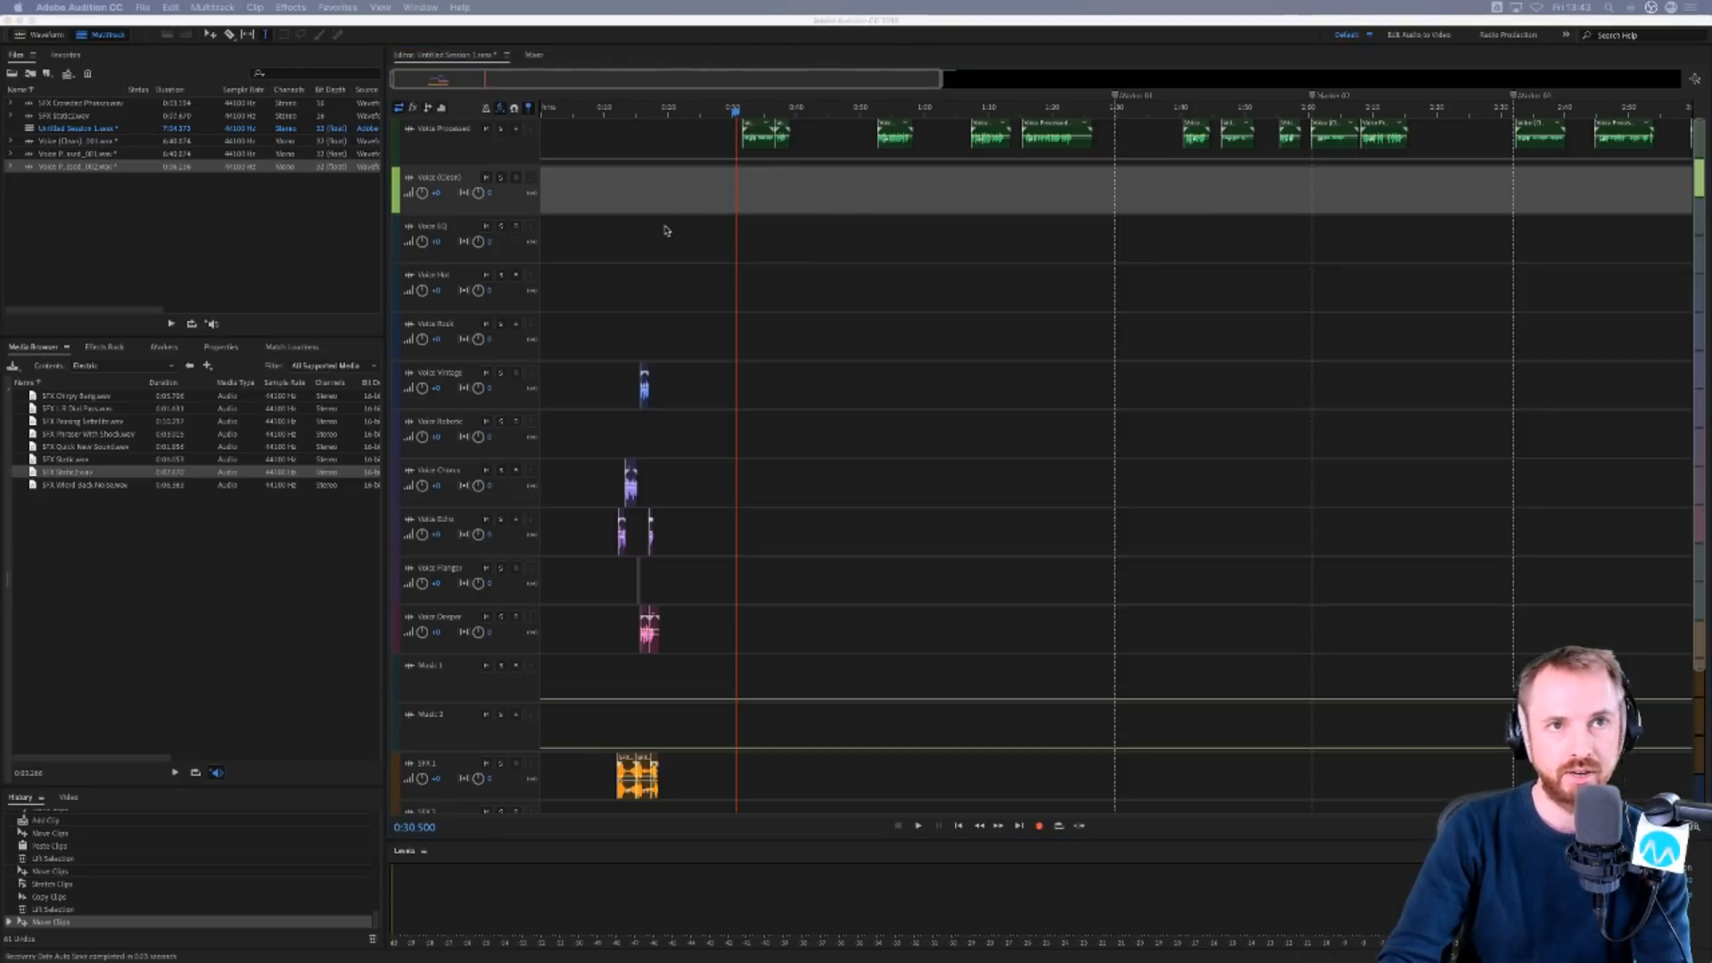
{"action": "left_click", "coordinate": [747, 177]}
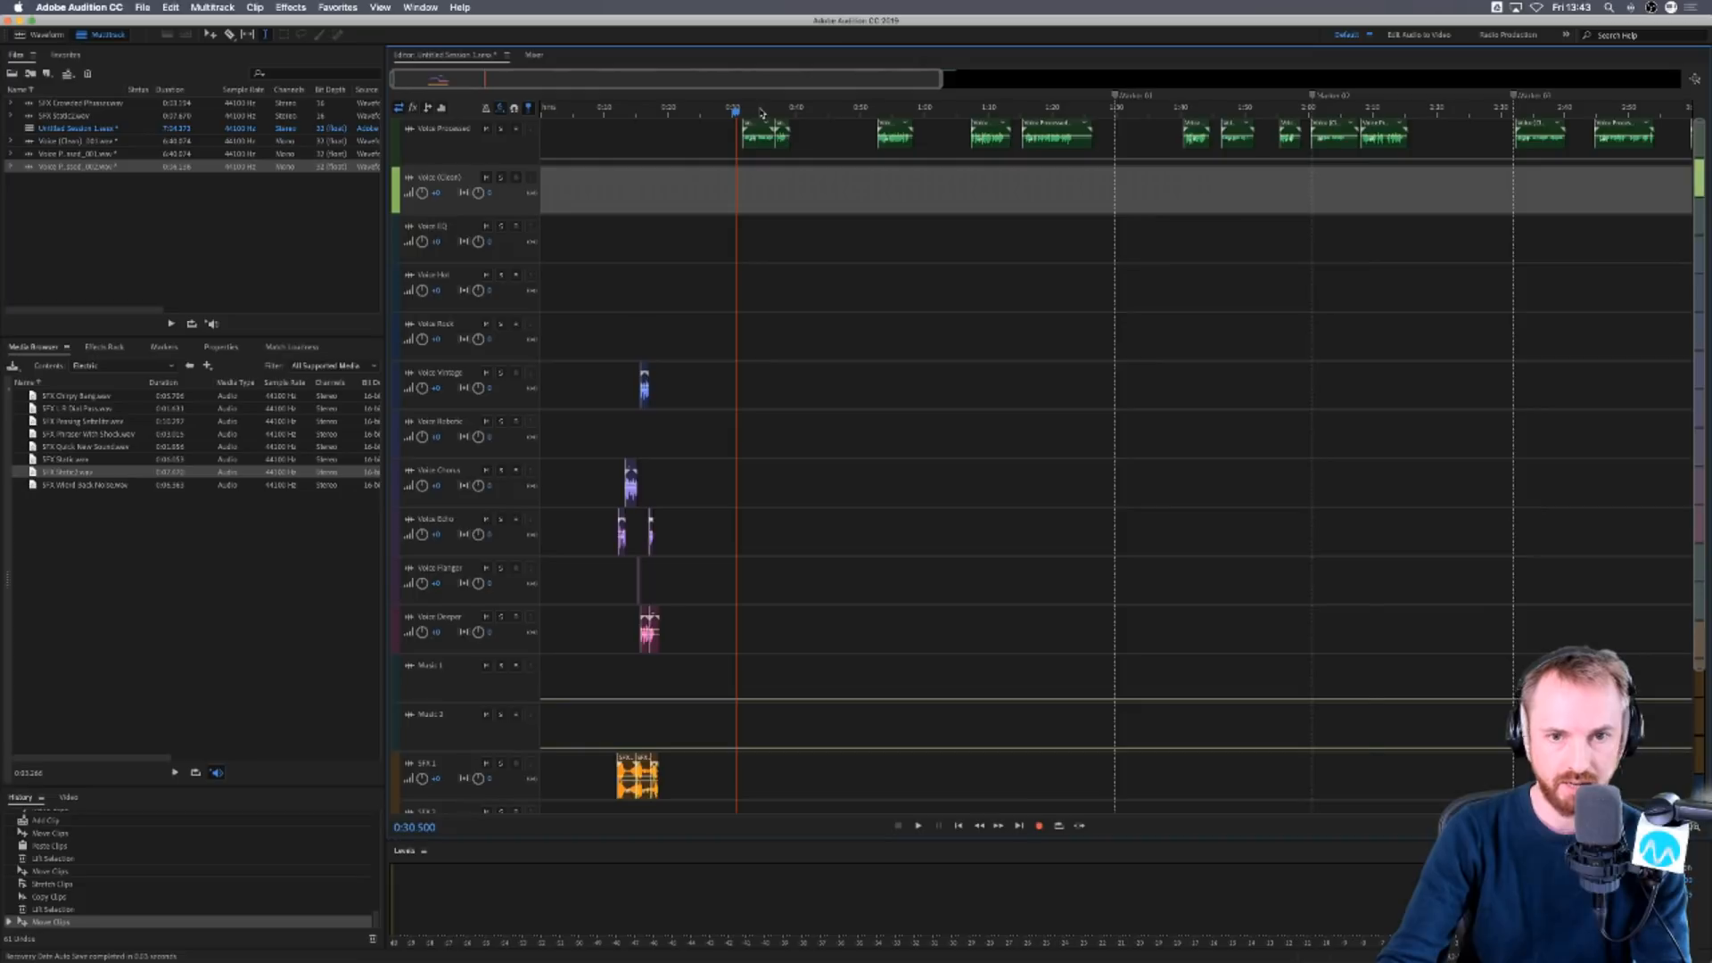
{"action": "scroll", "coordinate": [761, 113], "scroll_direction": "up", "scroll_amount": 5}
{"action": "left_click_drag", "start_coordinate": [752, 145], "coordinate": [760, 434]}
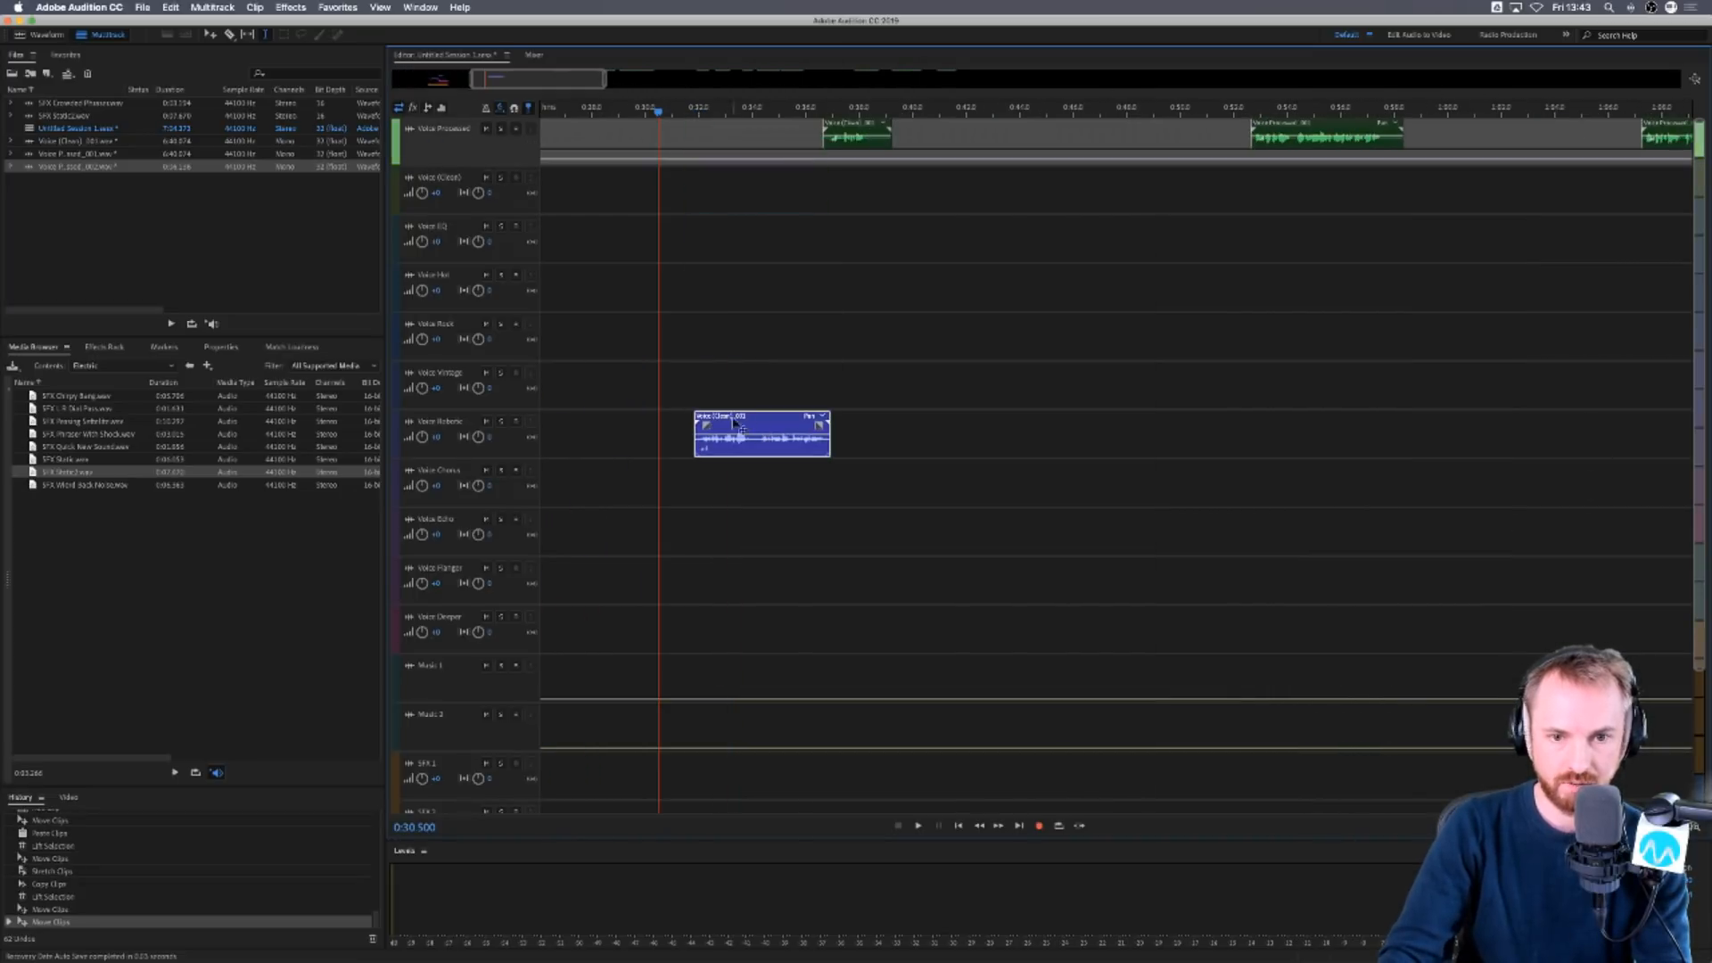
{"action": "left_click", "coordinate": [705, 395]}
{"action": "scroll", "coordinate": [740, 104], "scroll_direction": "up", "scroll_amount": 3}
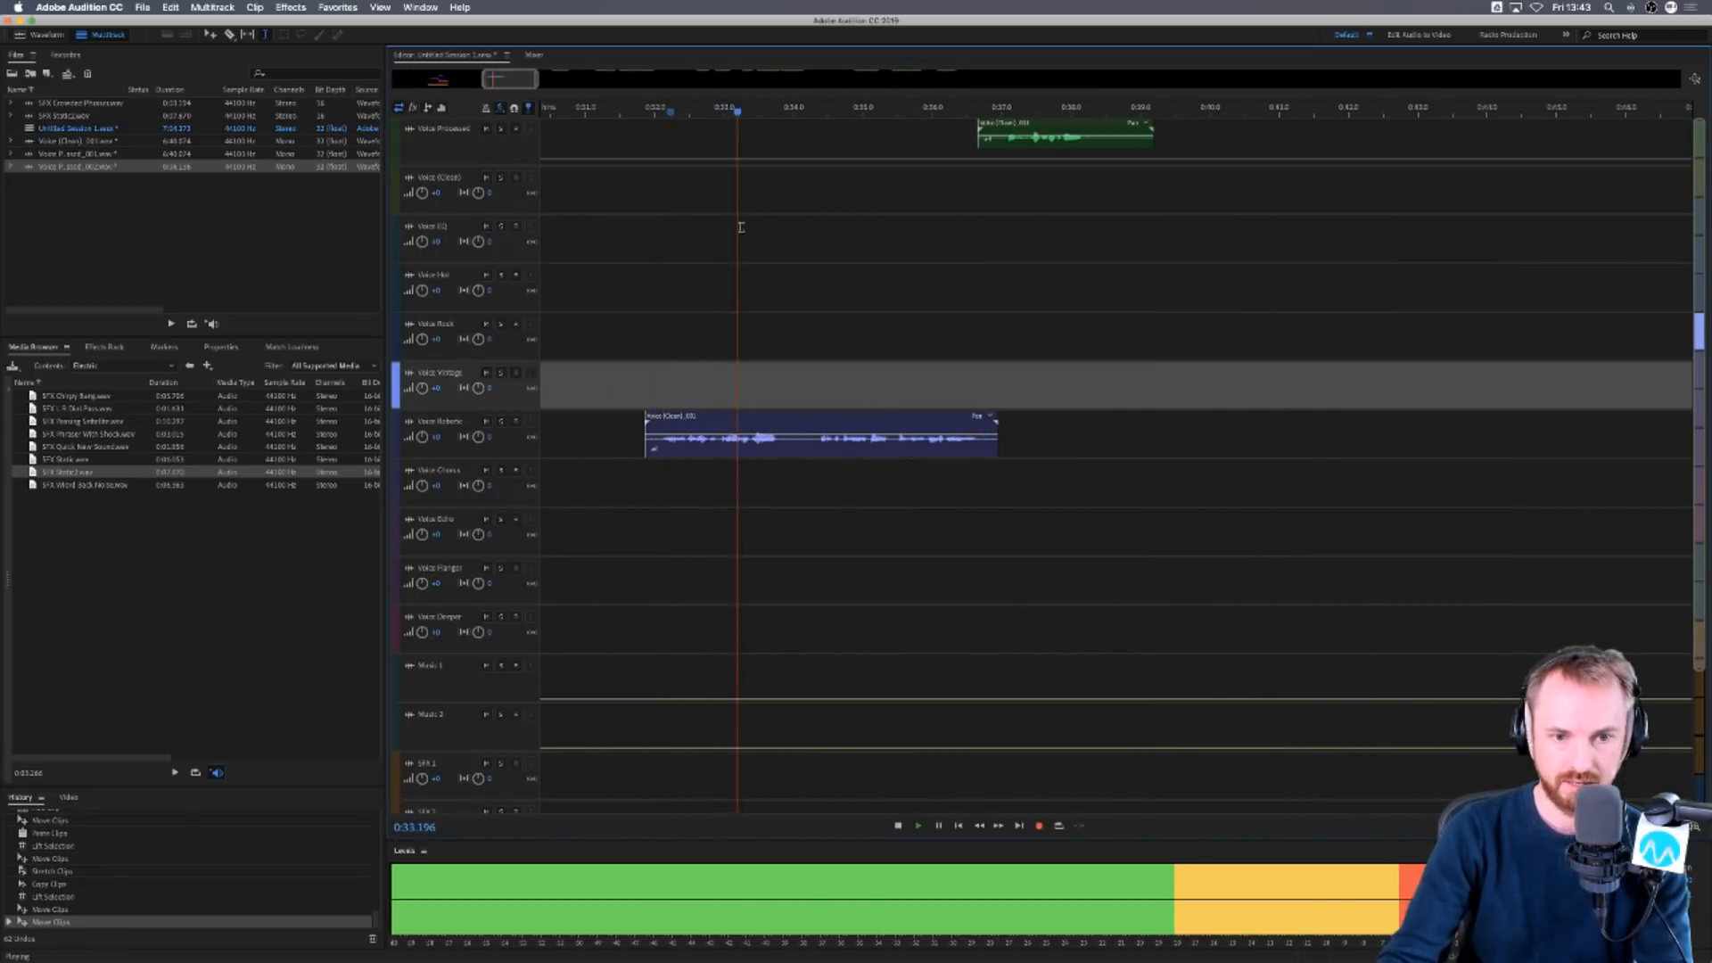
{"action": "key", "text": "space"}
Cut out the phrase's middle pause, placing the first part on Voice Chorus at about 0:31.9 and the second on Voice Echo at about 0:34.0.
{"action": "left_click_drag", "start_coordinate": [731, 437], "coordinate": [817, 517]}
{"action": "key", "text": "space"}
{"action": "key", "text": "Delete"}
{"action": "left_click", "coordinate": [832, 519]}
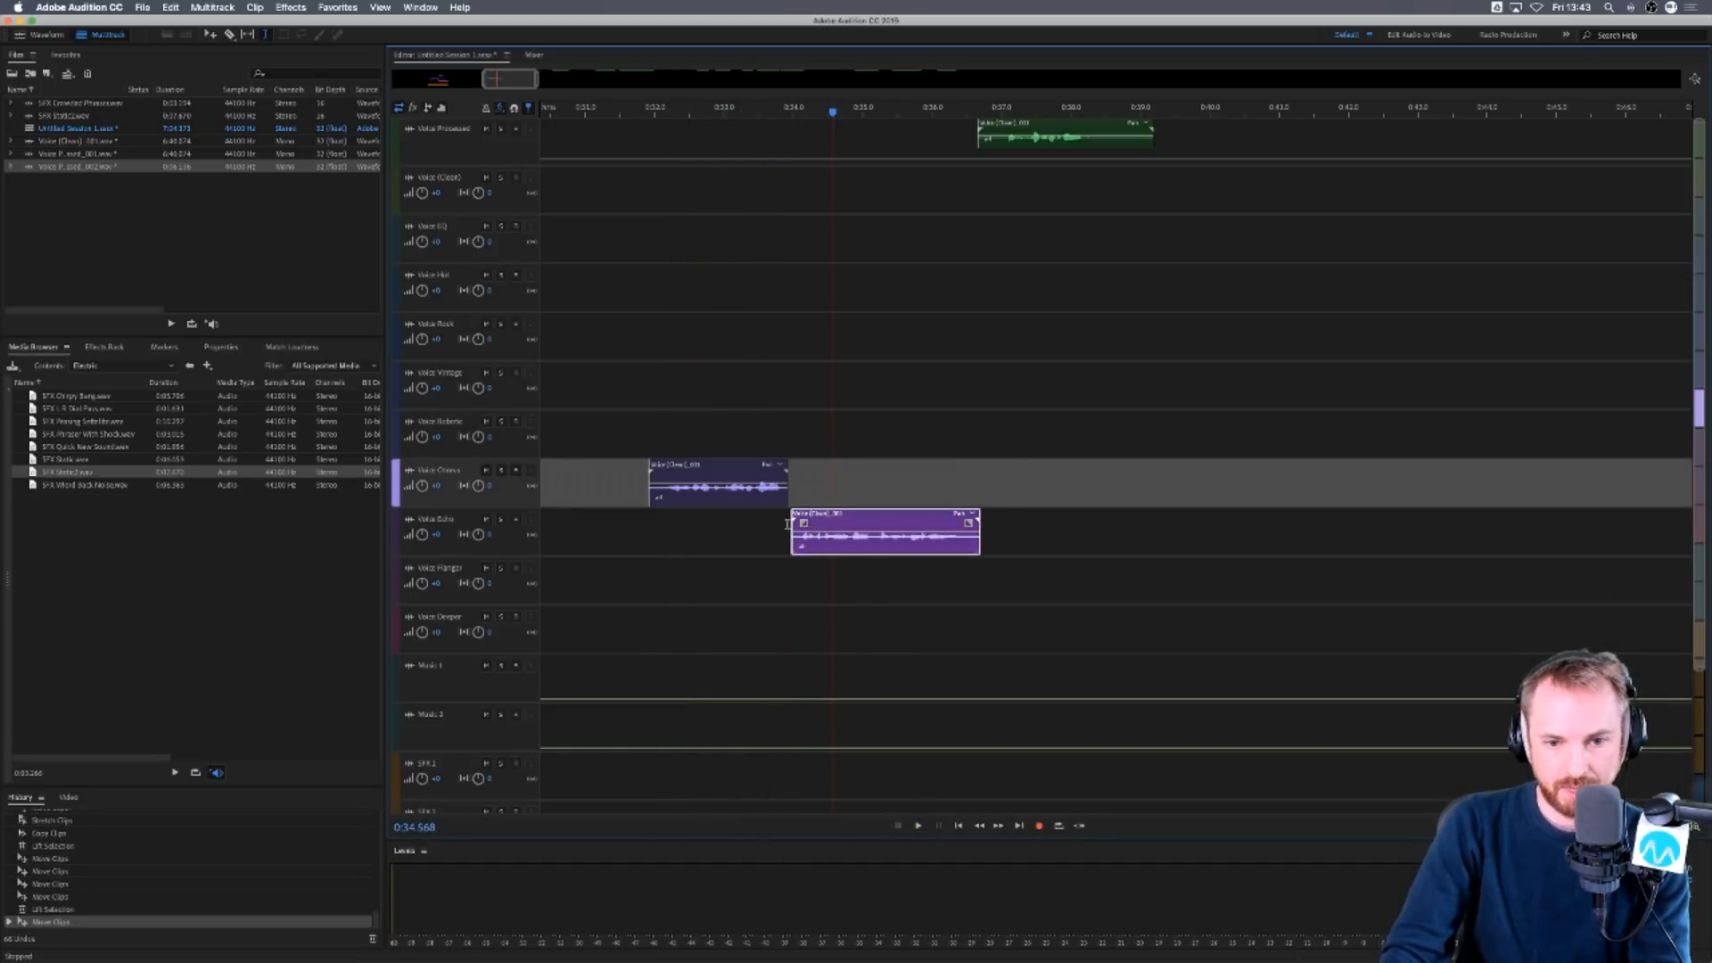
{"action": "key", "text": "space"}
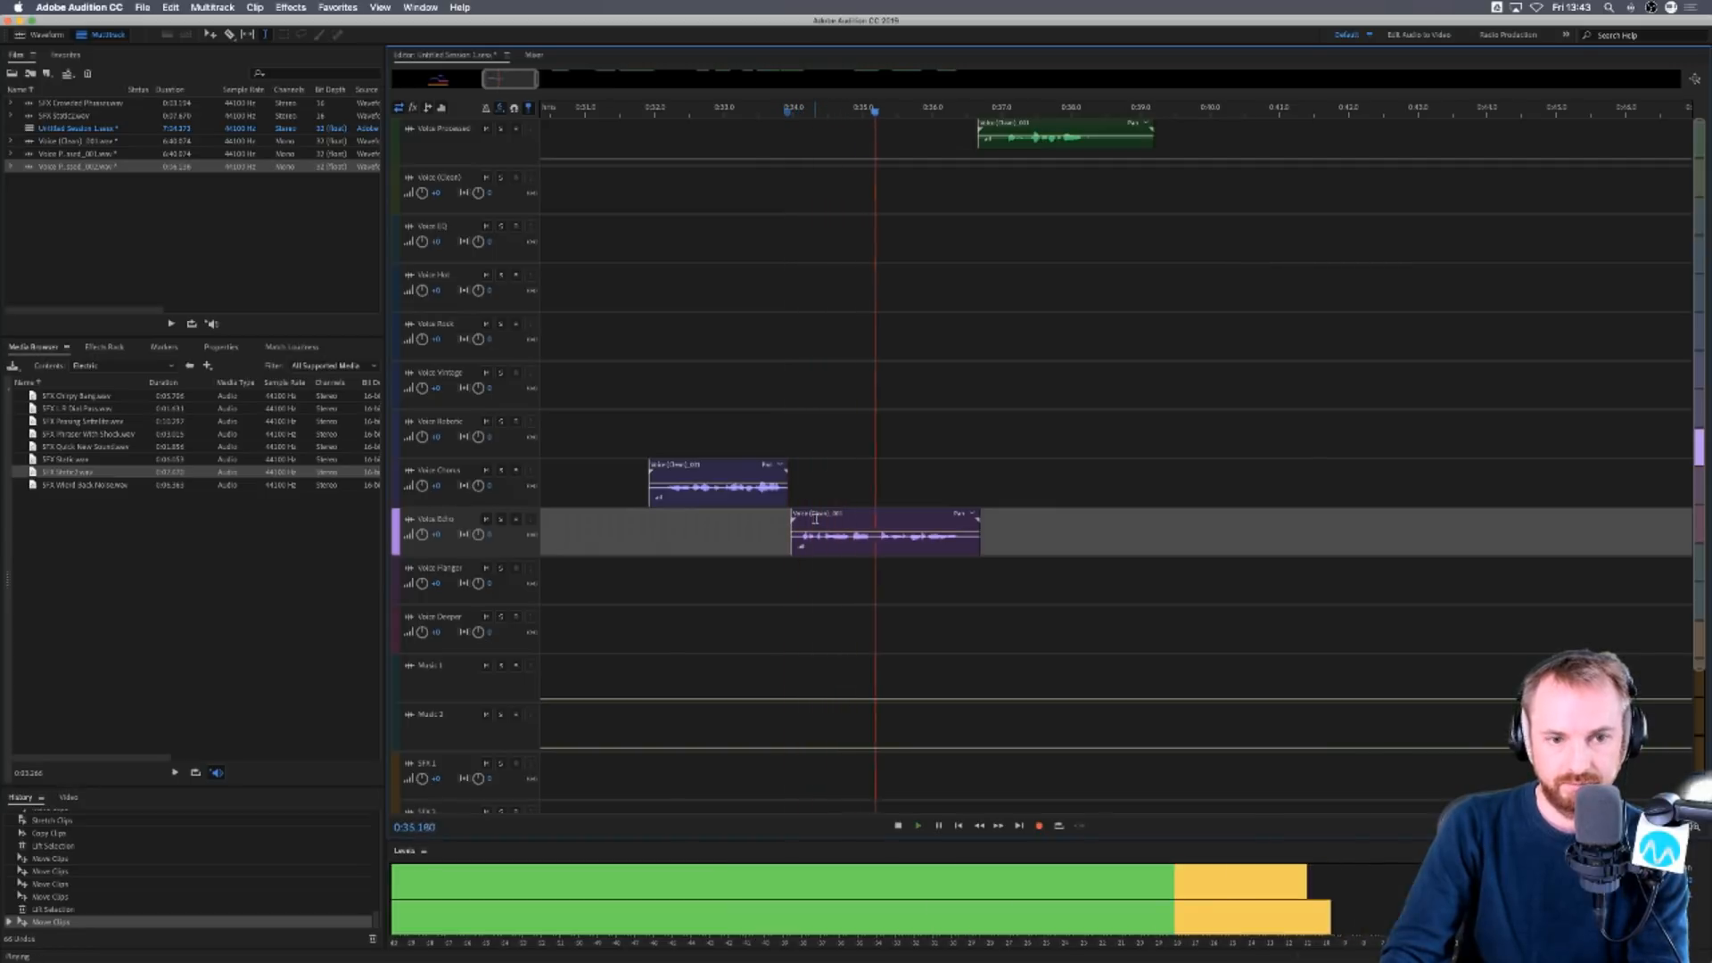
{"action": "key", "text": "space"}
Move the second part from Voice Echo to the Voice Vintage track, starting at about 0:33.8, and listen.
{"action": "left_click_drag", "start_coordinate": [815, 517], "coordinate": [806, 370]}
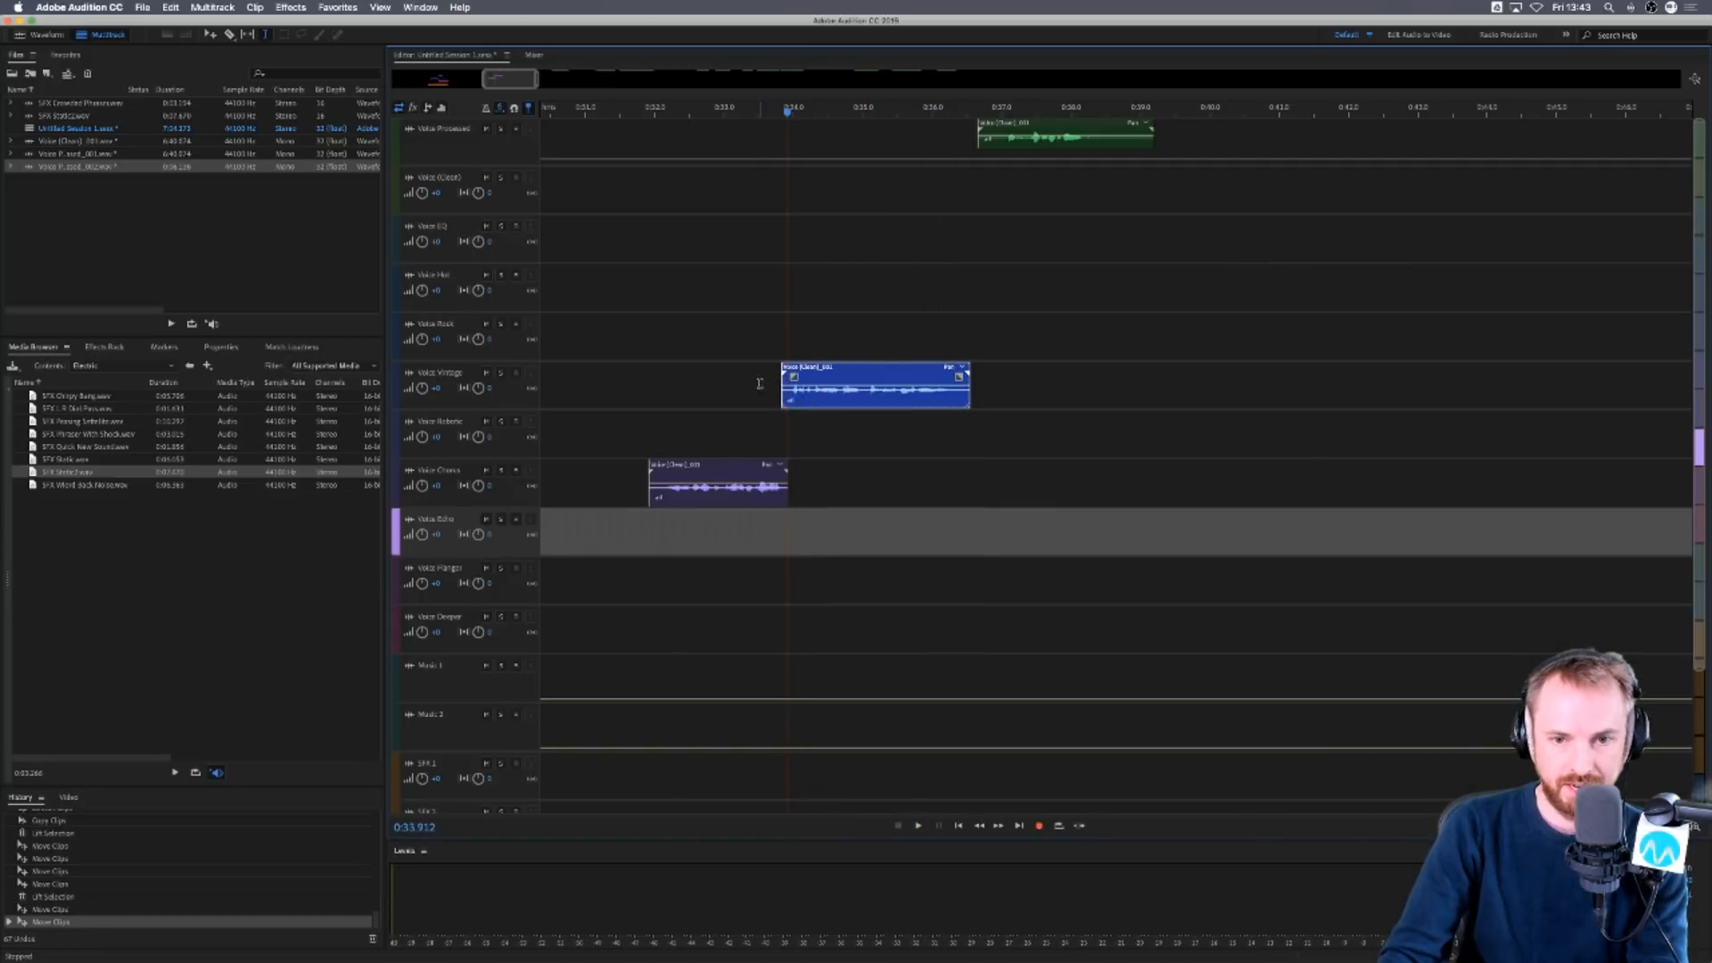
{"action": "left_click", "coordinate": [761, 378]}
{"action": "key", "text": "space"}
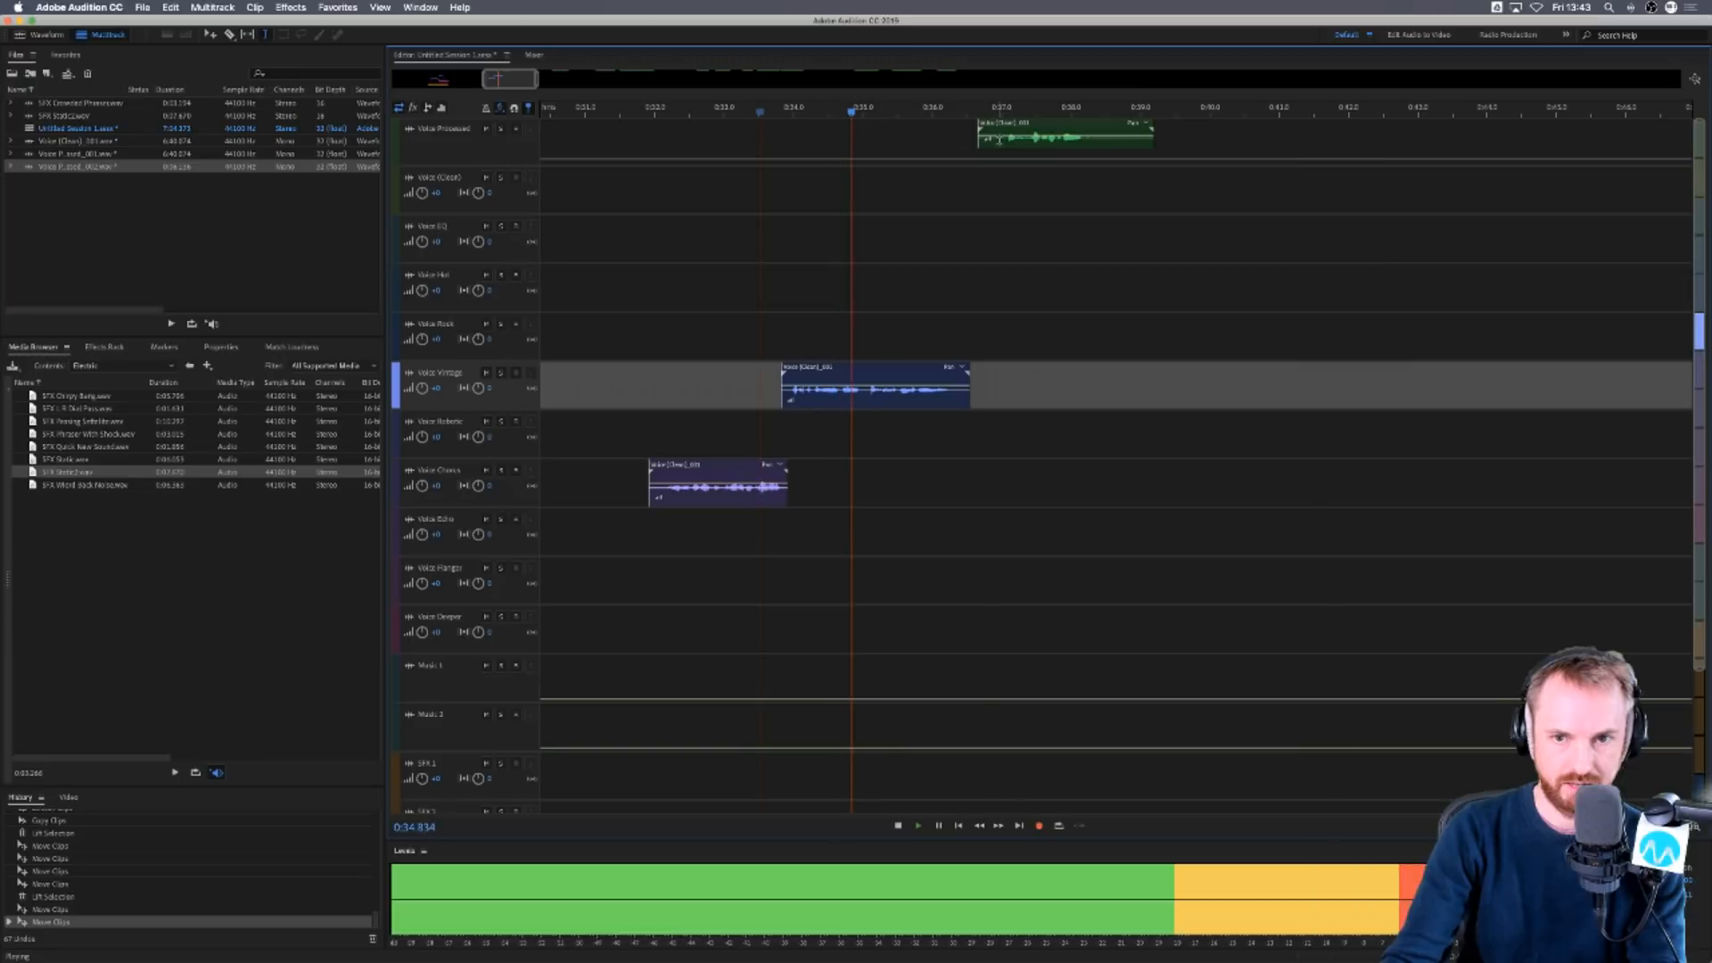
Move the next Voice Processed phrase to Voice Robotic at about 0:36.1, copy it to Voice Echo at the same time, and listen.
{"action": "left_click_drag", "start_coordinate": [999, 140], "coordinate": [927, 444]}
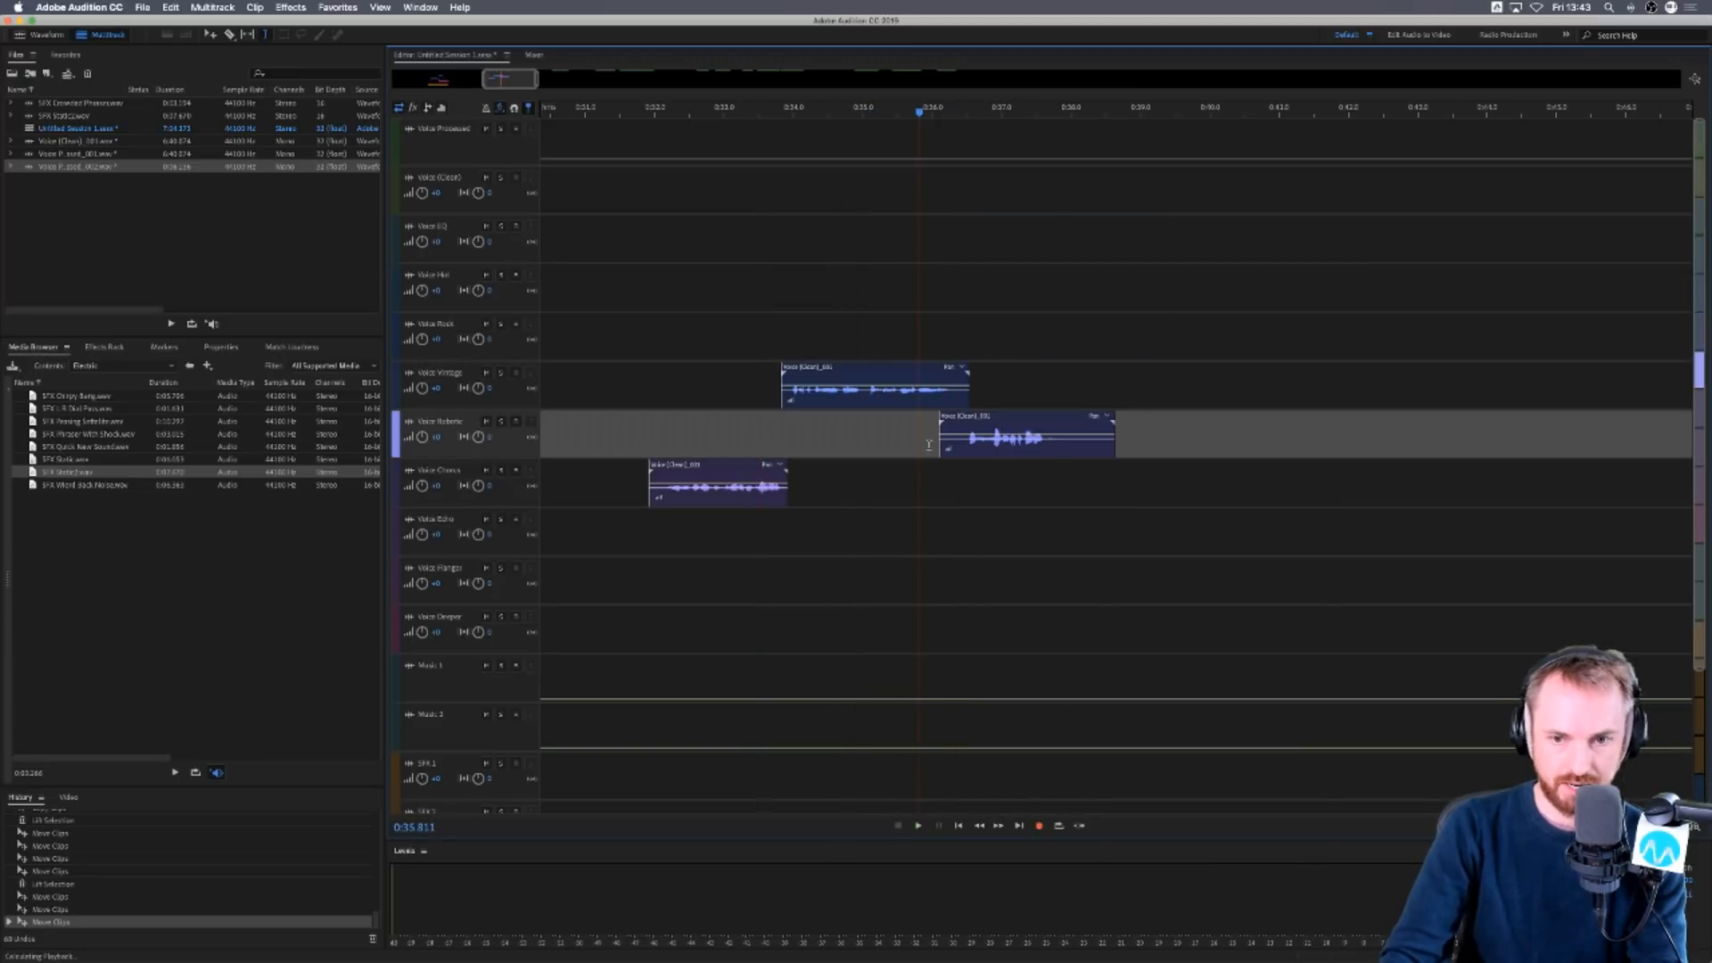
{"action": "key", "text": "space"}
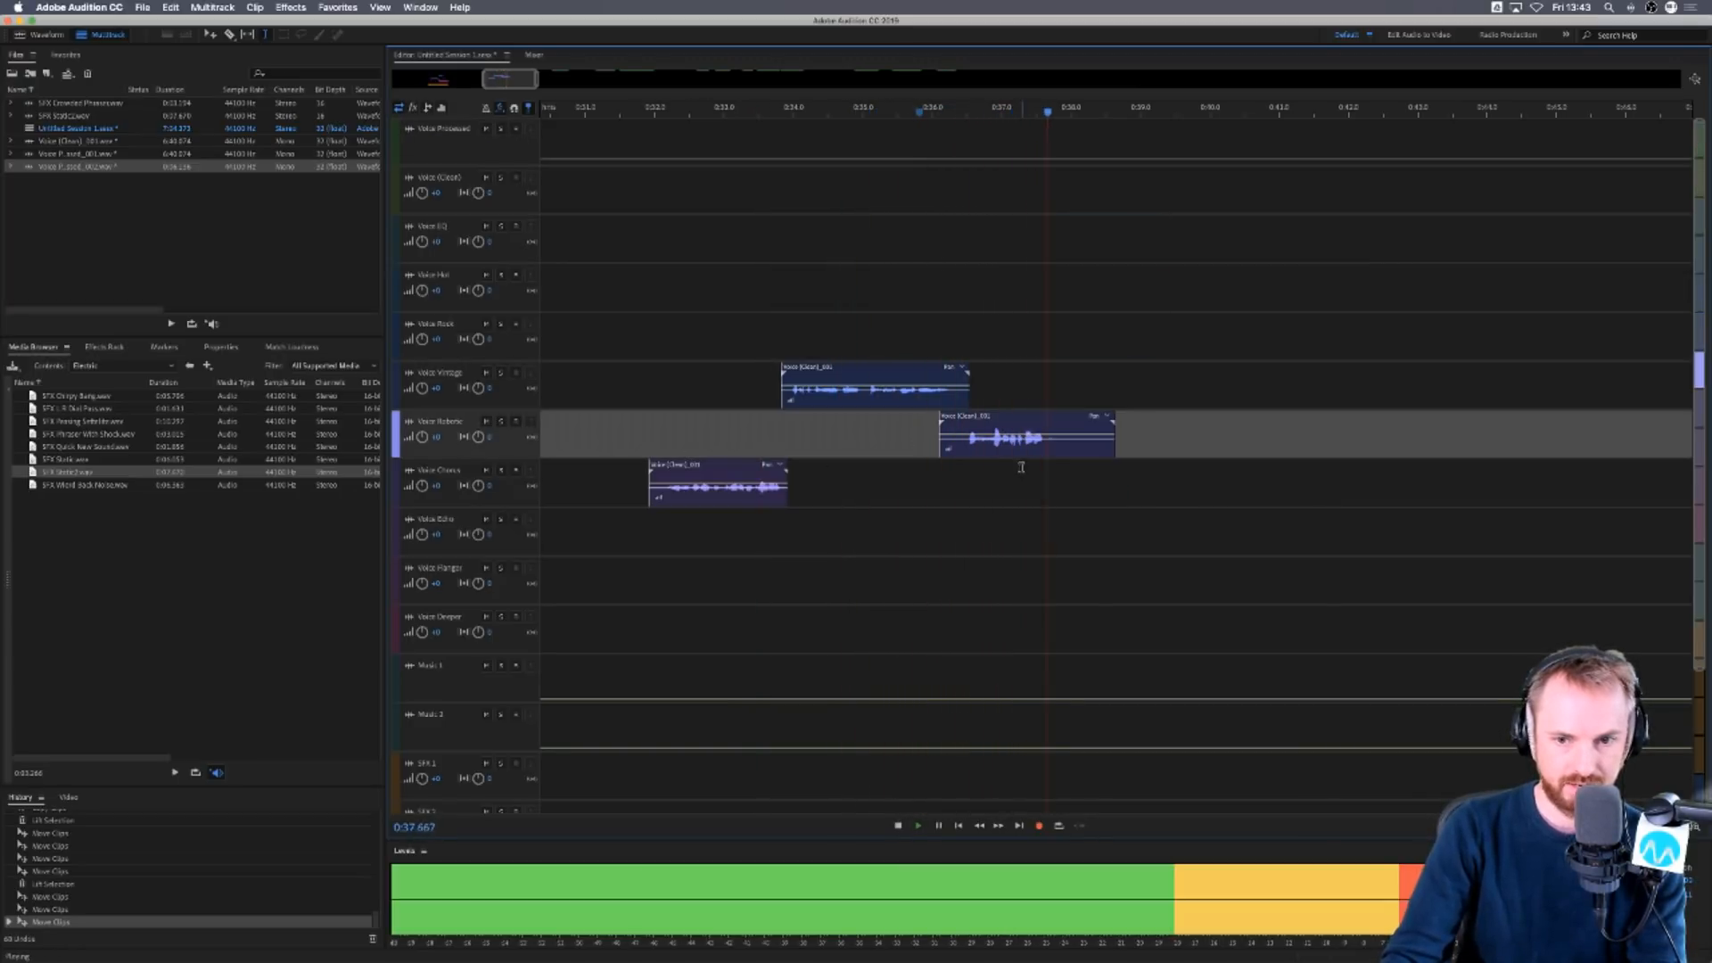
{"action": "key", "text": "space"}
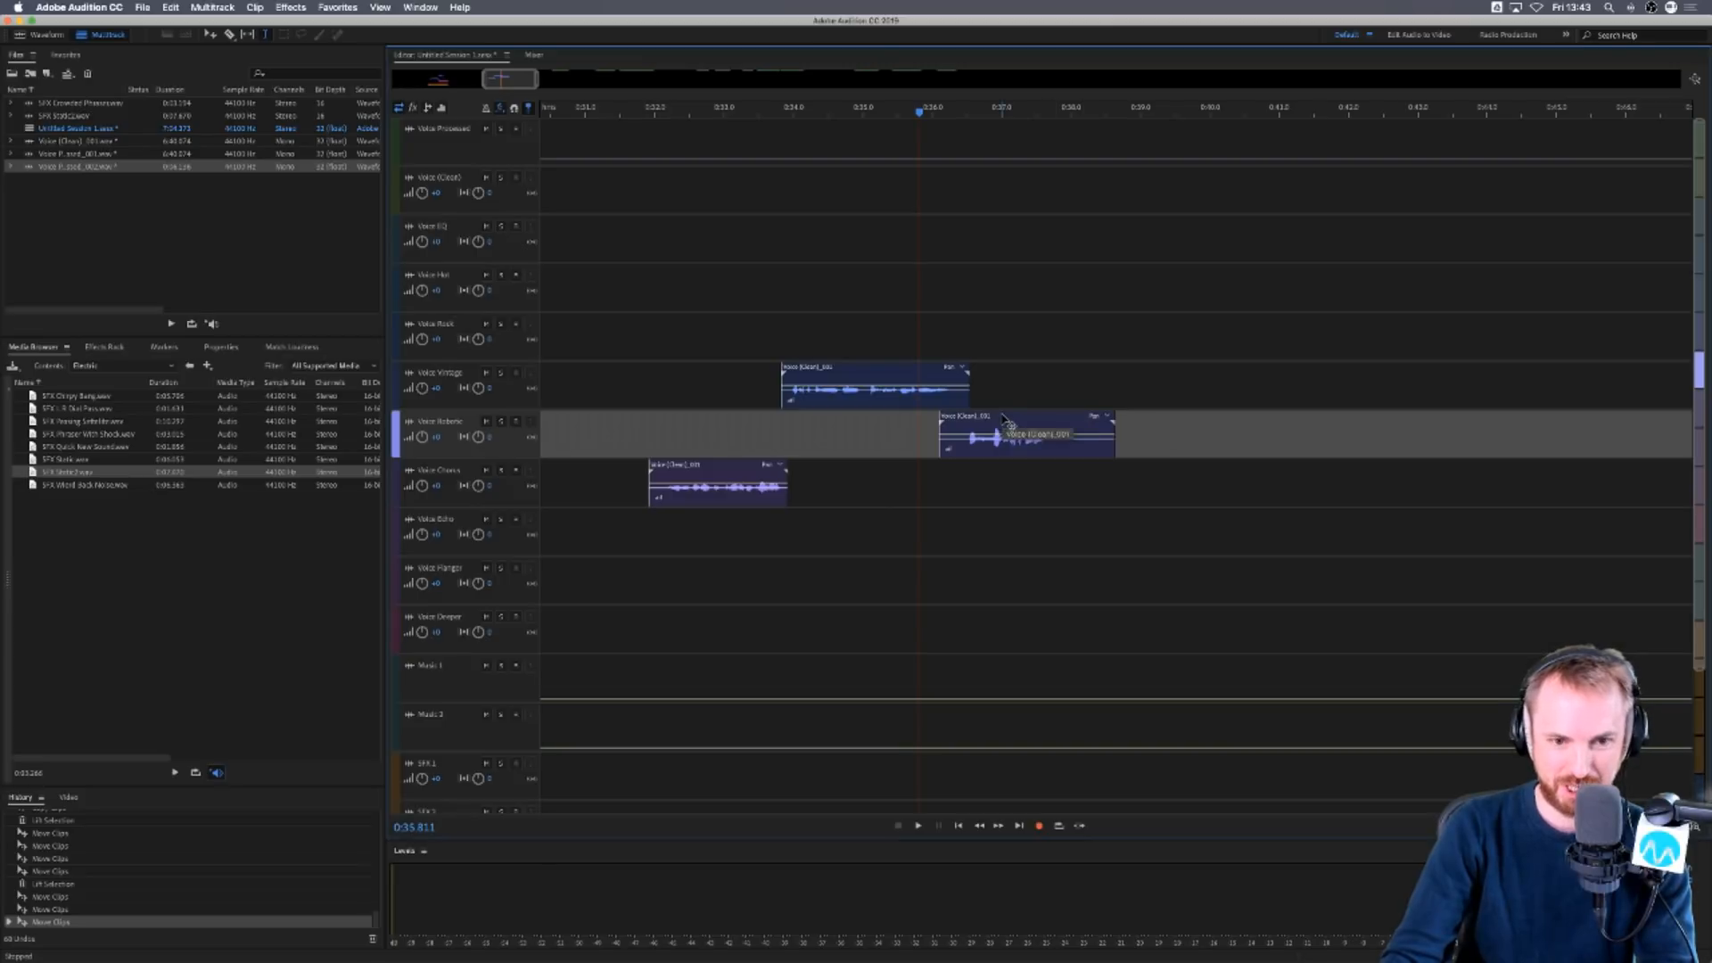
{"action": "left_click_drag", "start_coordinate": [1009, 422], "coordinate": [1006, 540]}
{"action": "left_click", "coordinate": [1031, 553]}
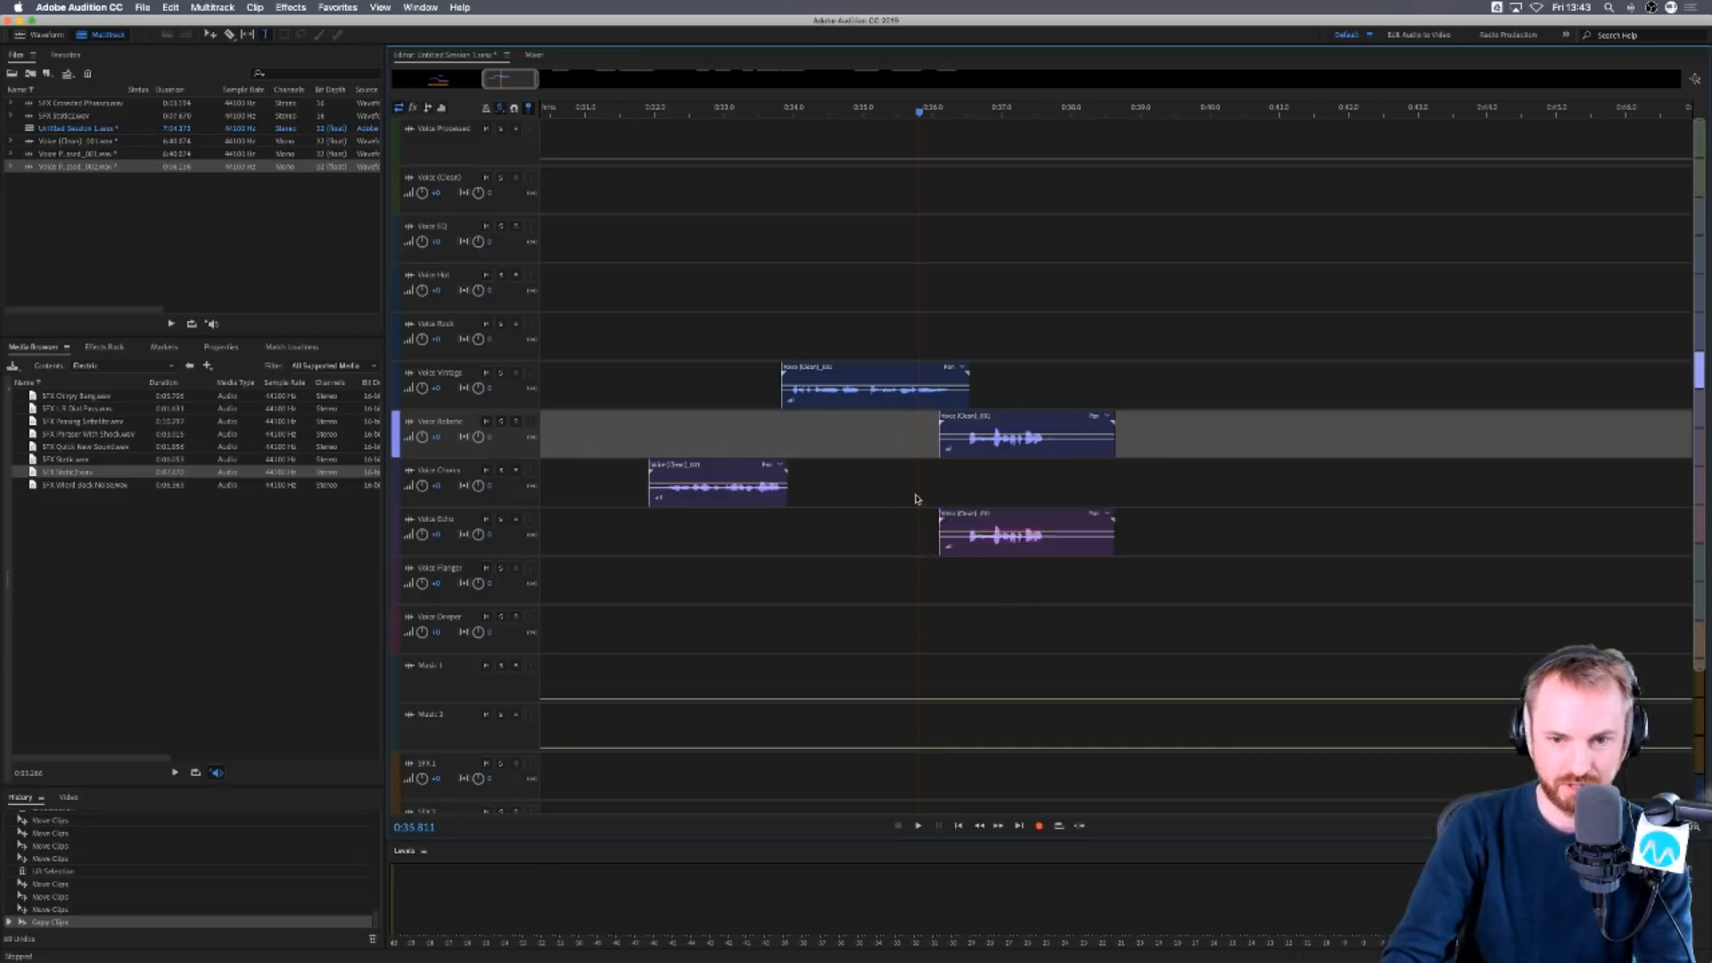
{"action": "left_click", "coordinate": [912, 486]}
{"action": "key", "text": "space"}
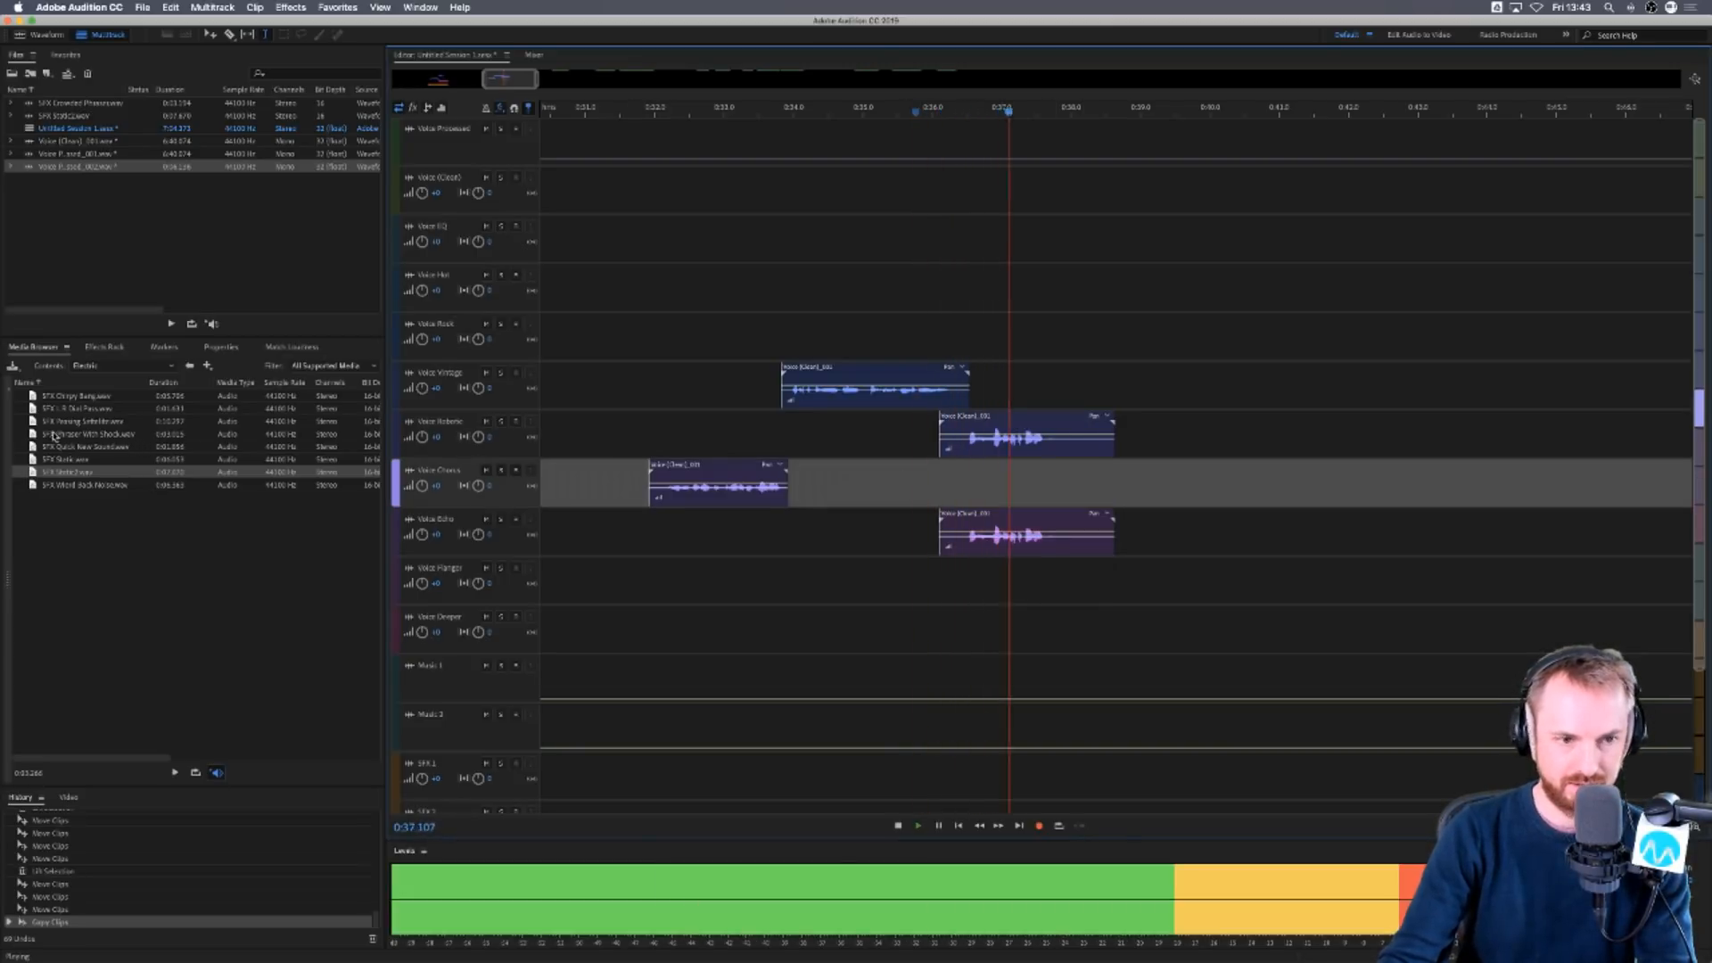
Add the left-right panning effect from the Electric folder to the SFX 1 track at about 0:36.0 and listen.
{"action": "left_click_drag", "start_coordinate": [76, 408], "coordinate": [945, 774]}
{"action": "left_click", "coordinate": [926, 726]}
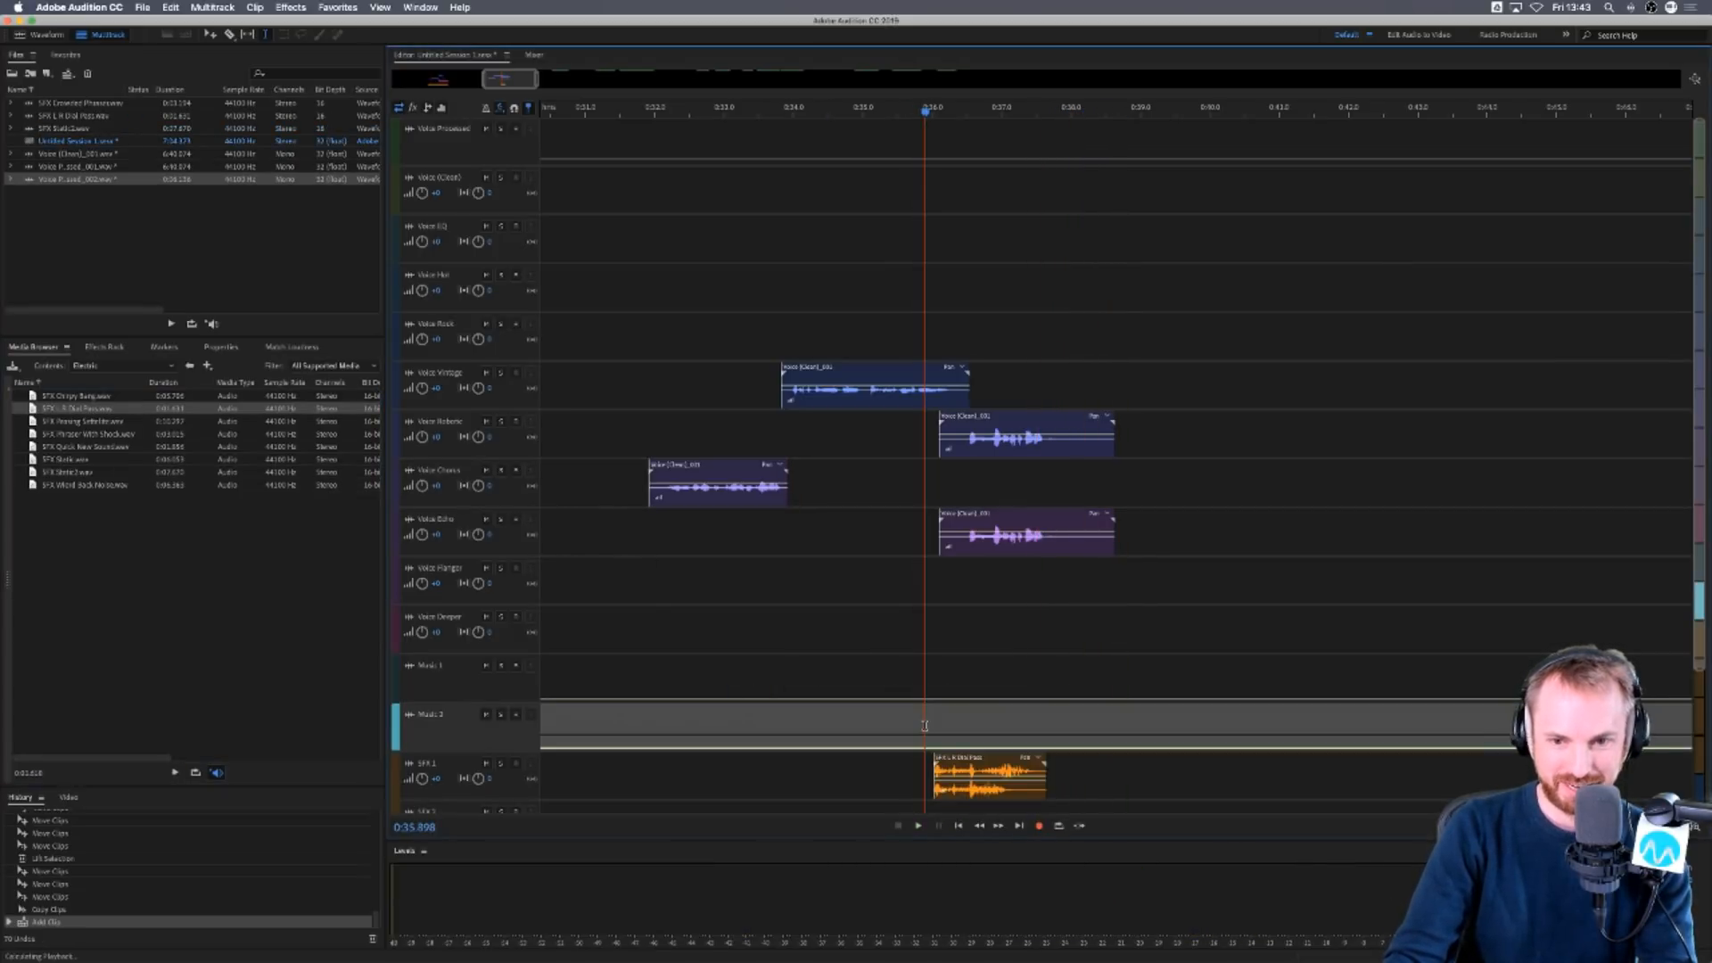
{"action": "key", "text": "space"}
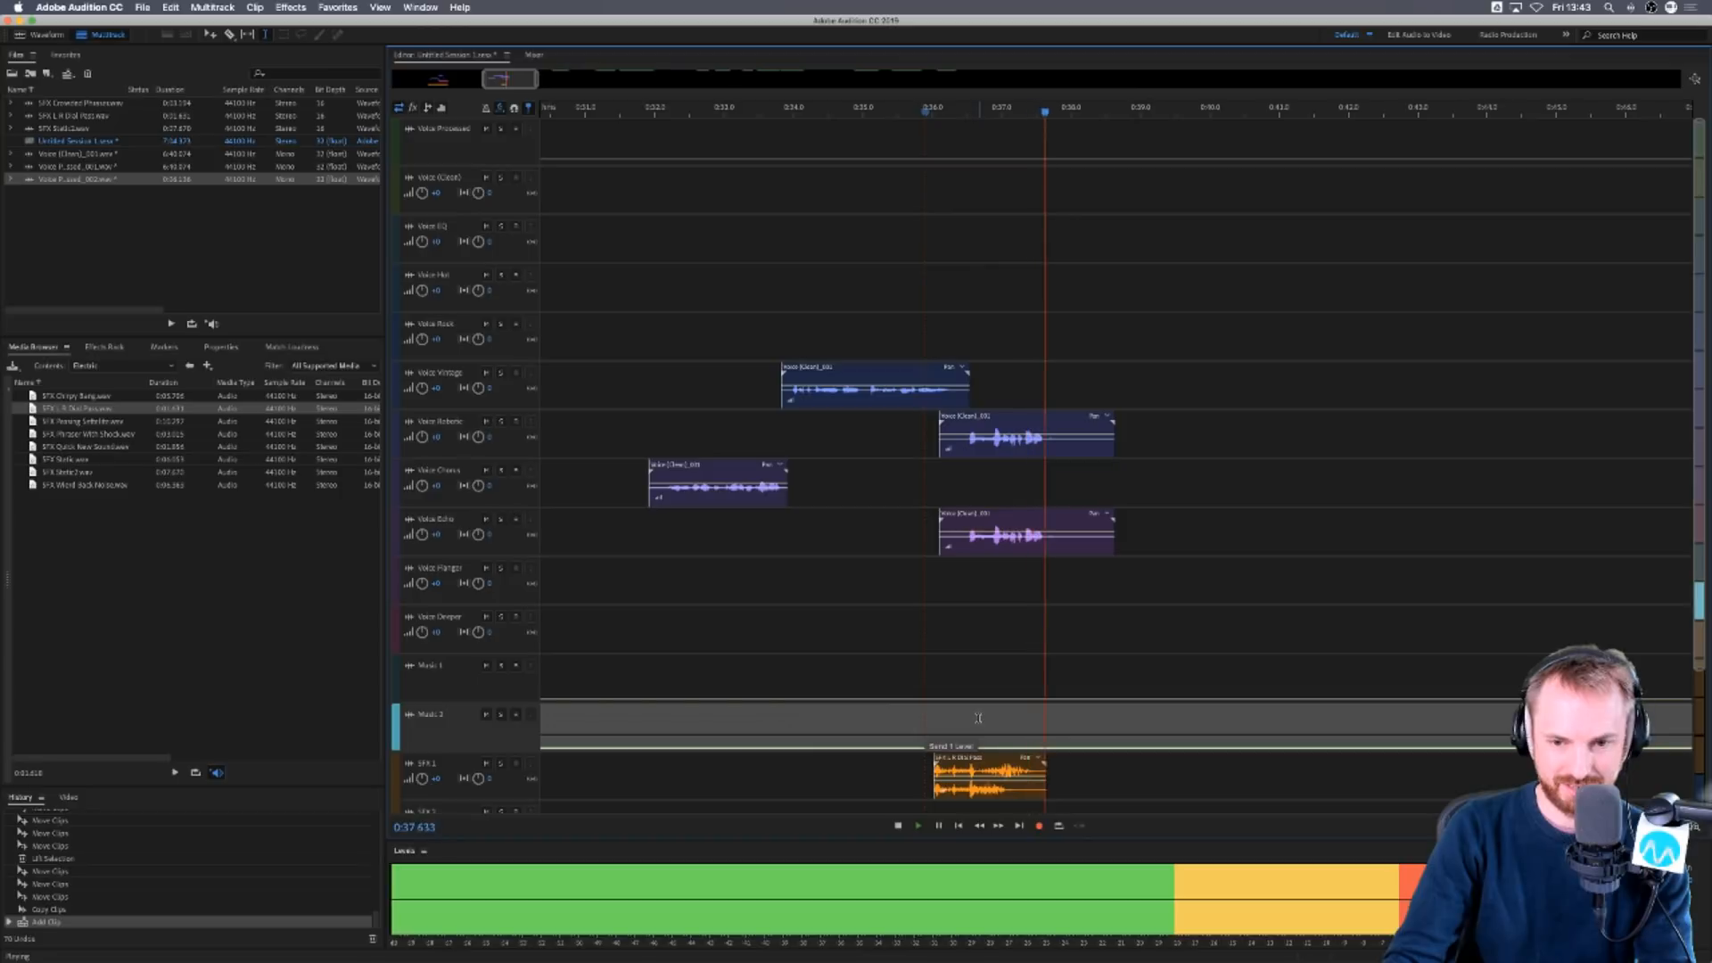
{"action": "key", "text": "space"}
{"action": "key", "text": "space"}
Copy the short opening slice of the Voice Echo phrase and paste it repeatedly onto Voice Chorus between about 0:36.1 and 0:36.5.
{"action": "scroll", "coordinate": [946, 112], "scroll_direction": "up", "scroll_amount": 5}
{"action": "key", "text": "space"}
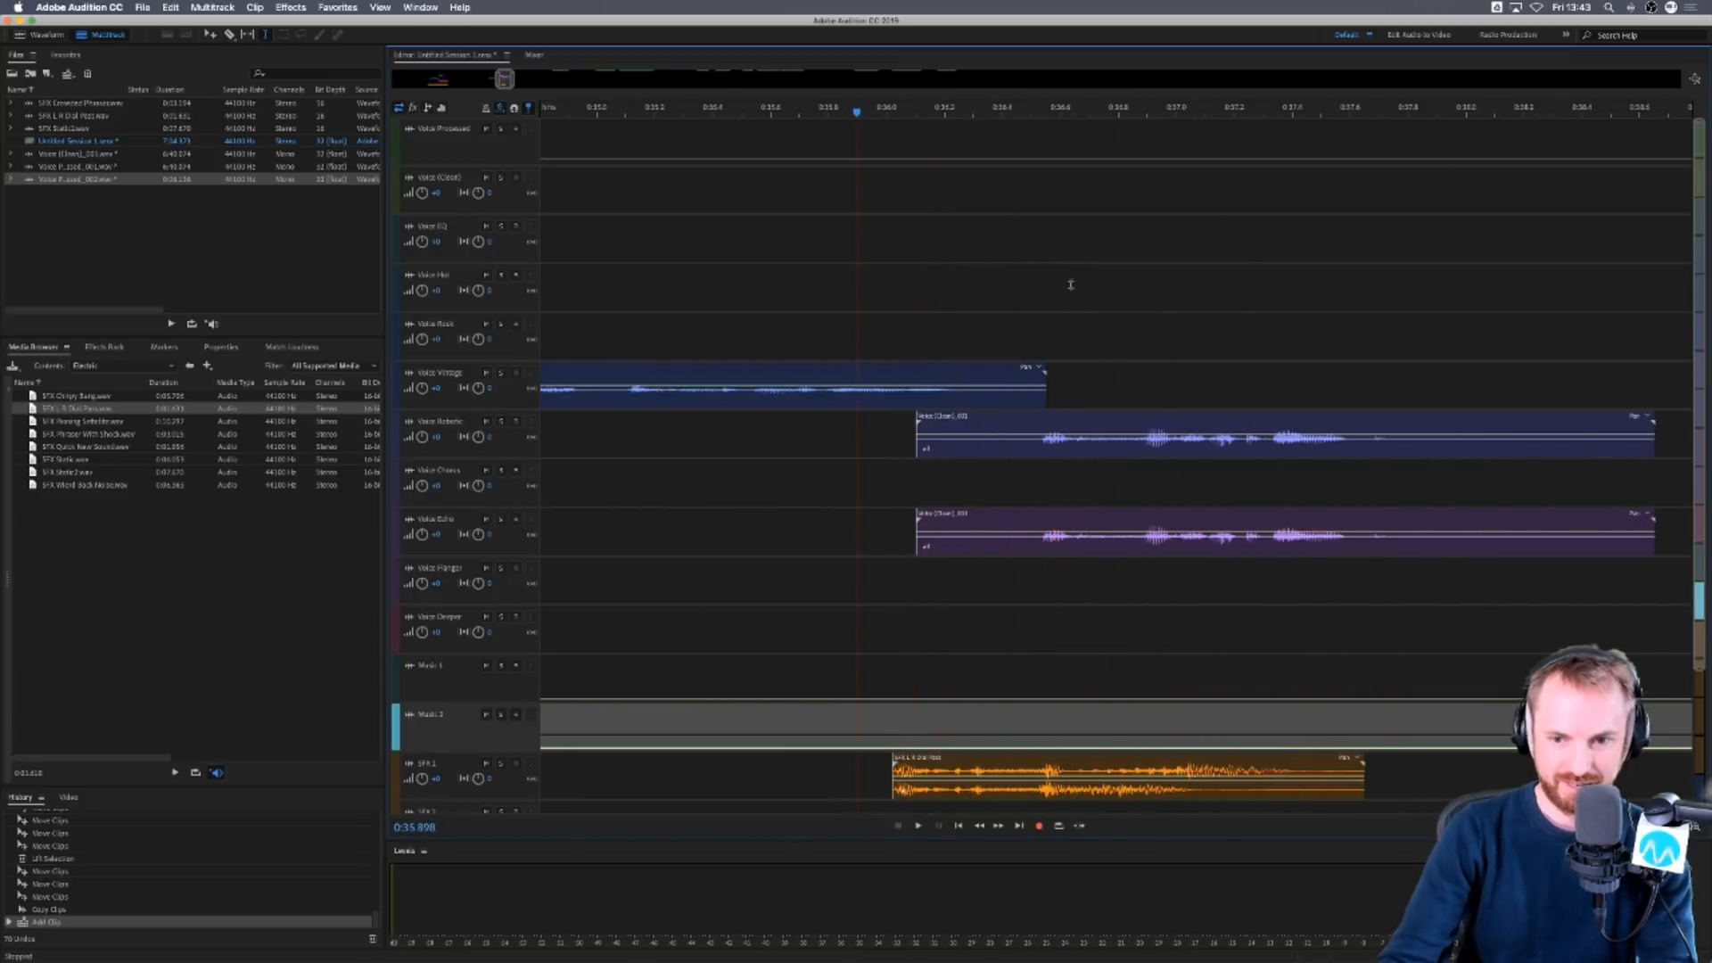
{"action": "left_click", "coordinate": [1055, 541]}
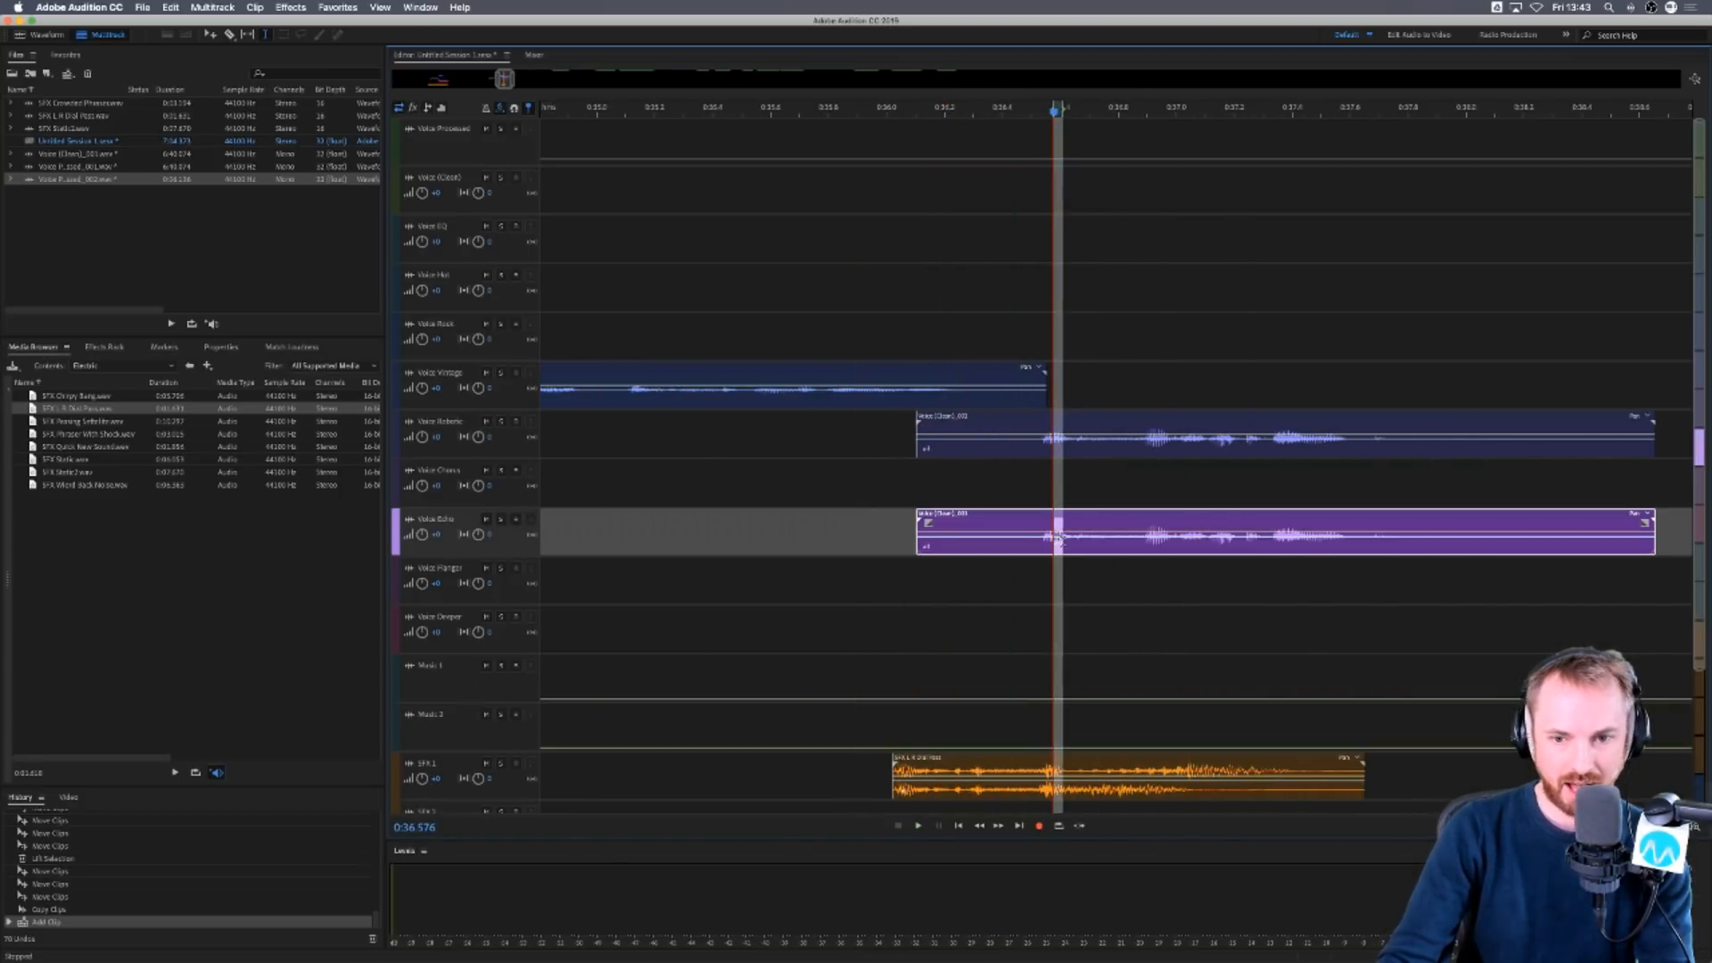
{"action": "left_click", "coordinate": [1024, 479]}
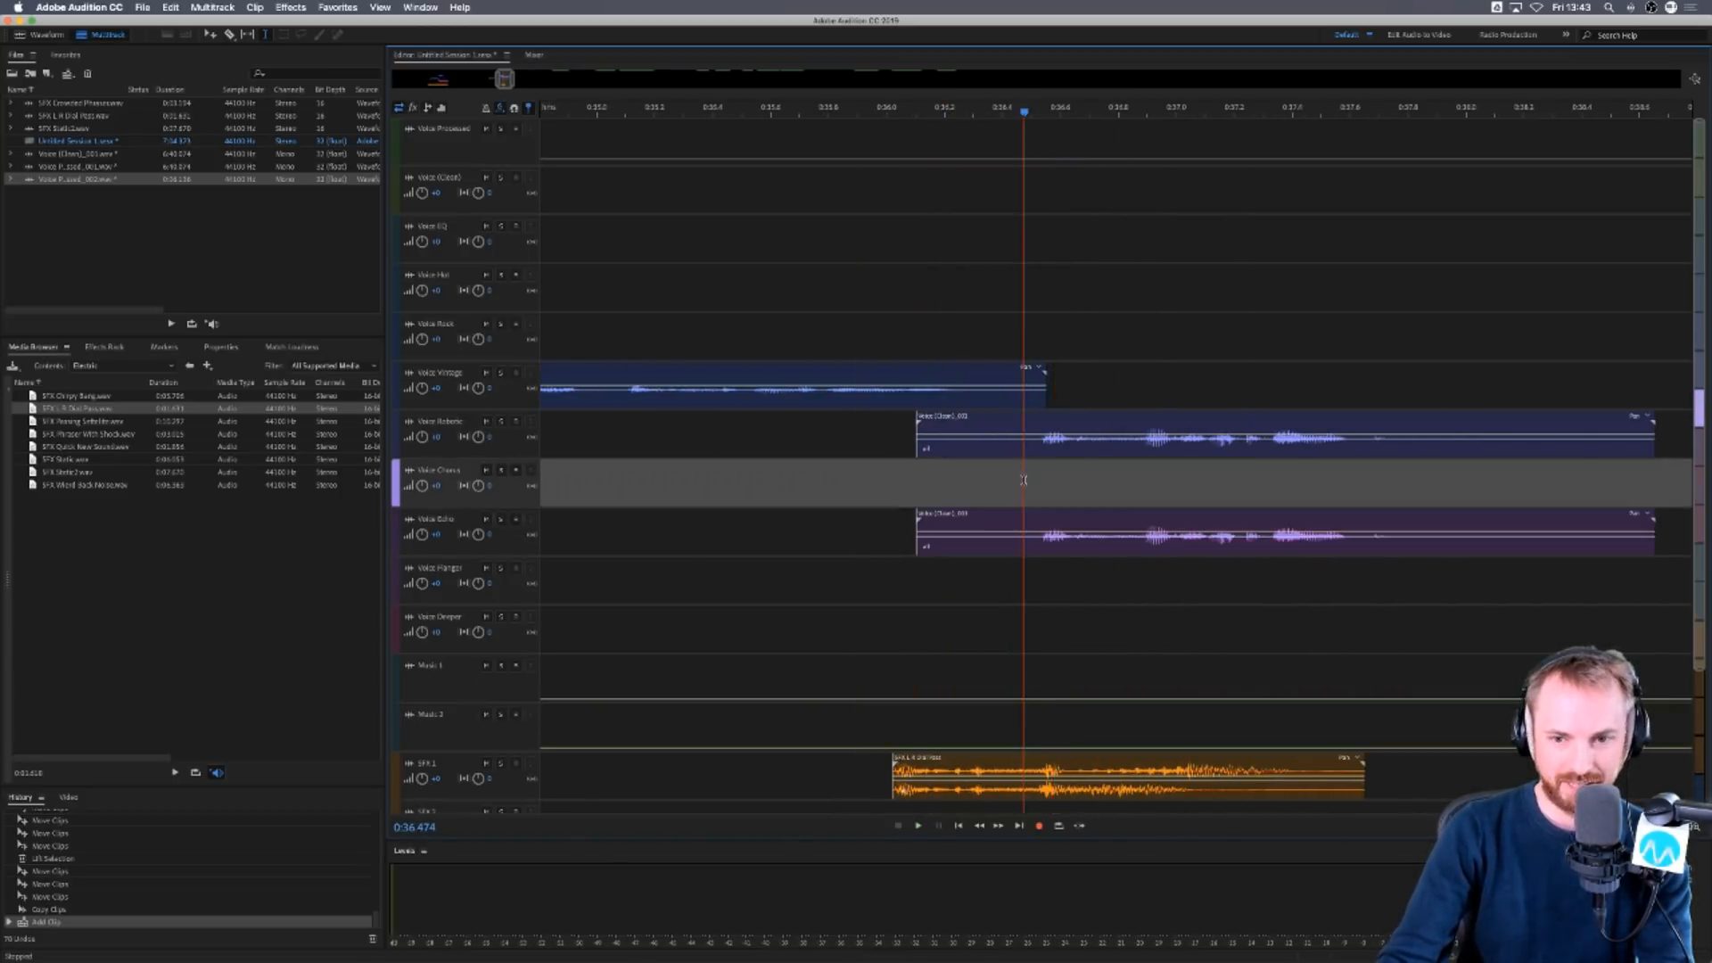
{"action": "left_click", "coordinate": [952, 482]}
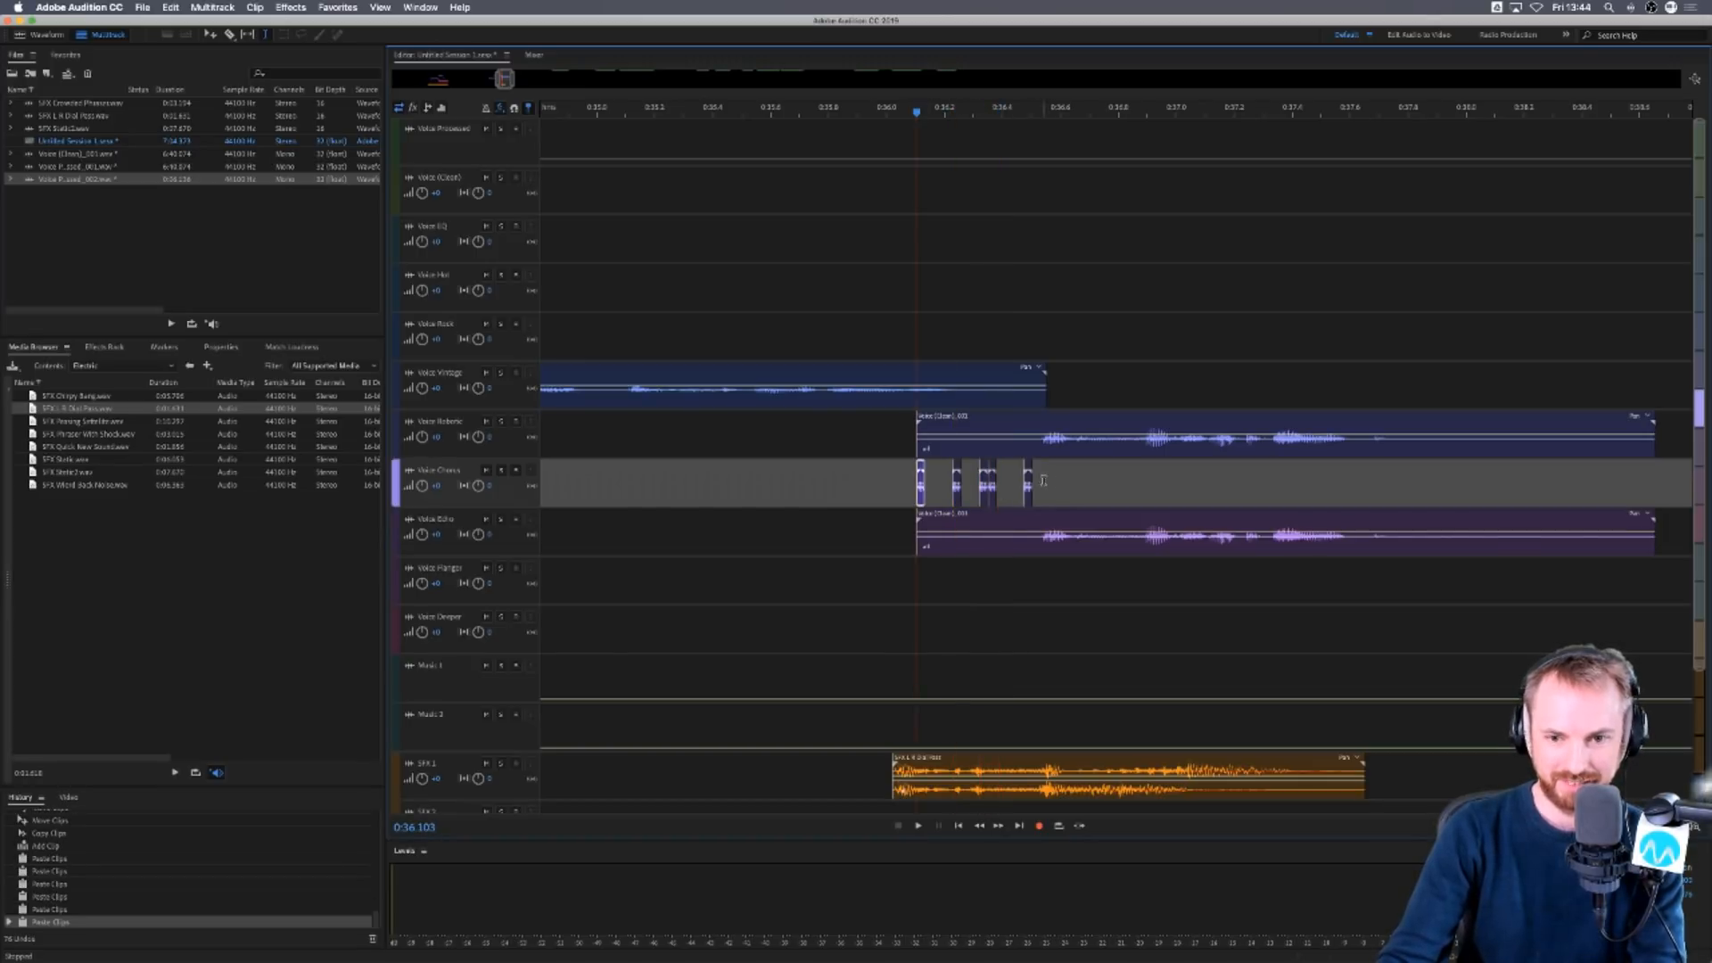
Copy another slice from Voice Robotic, paste it onto Voice Chorus and the two tracks directly above Voice Vintage around 0:36.2 to 0:36.4, and listen.
{"action": "left_click_drag", "start_coordinate": [1155, 445], "coordinate": [1159, 444]}
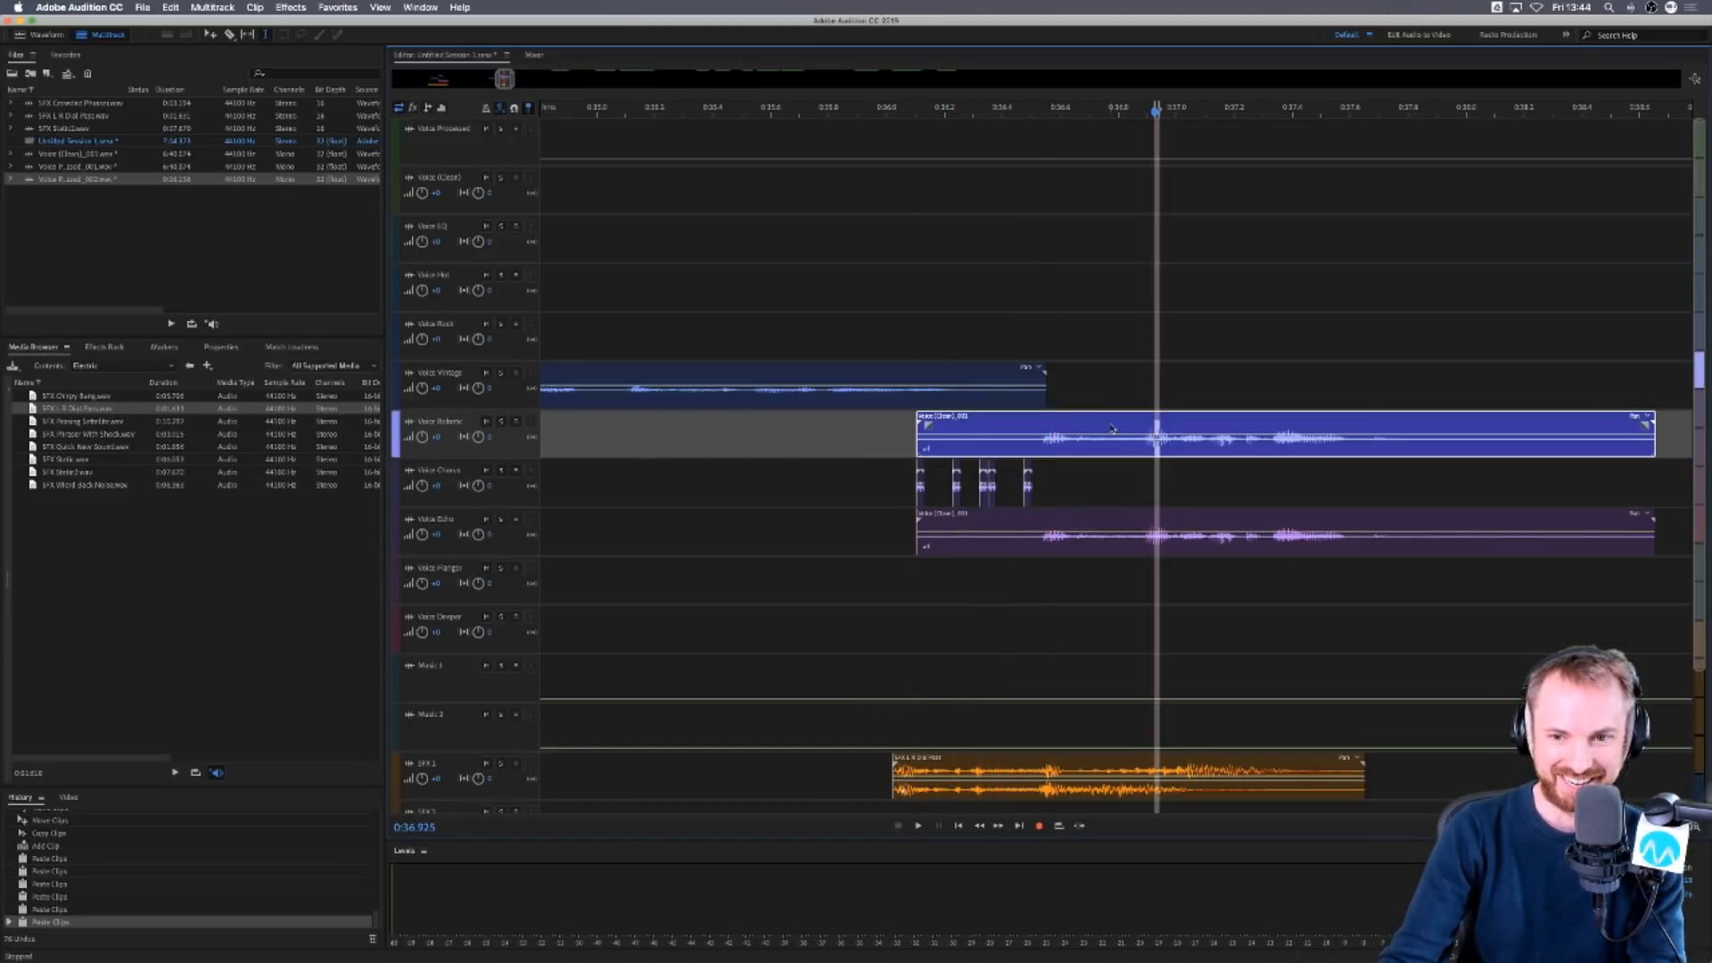
{"action": "left_click", "coordinate": [986, 350]}
{"action": "left_click", "coordinate": [1005, 483]}
{"action": "key", "text": "super+v"}
{"action": "left_click", "coordinate": [969, 298]}
{"action": "left_click", "coordinate": [934, 339]}
{"action": "key", "text": "super+v"}
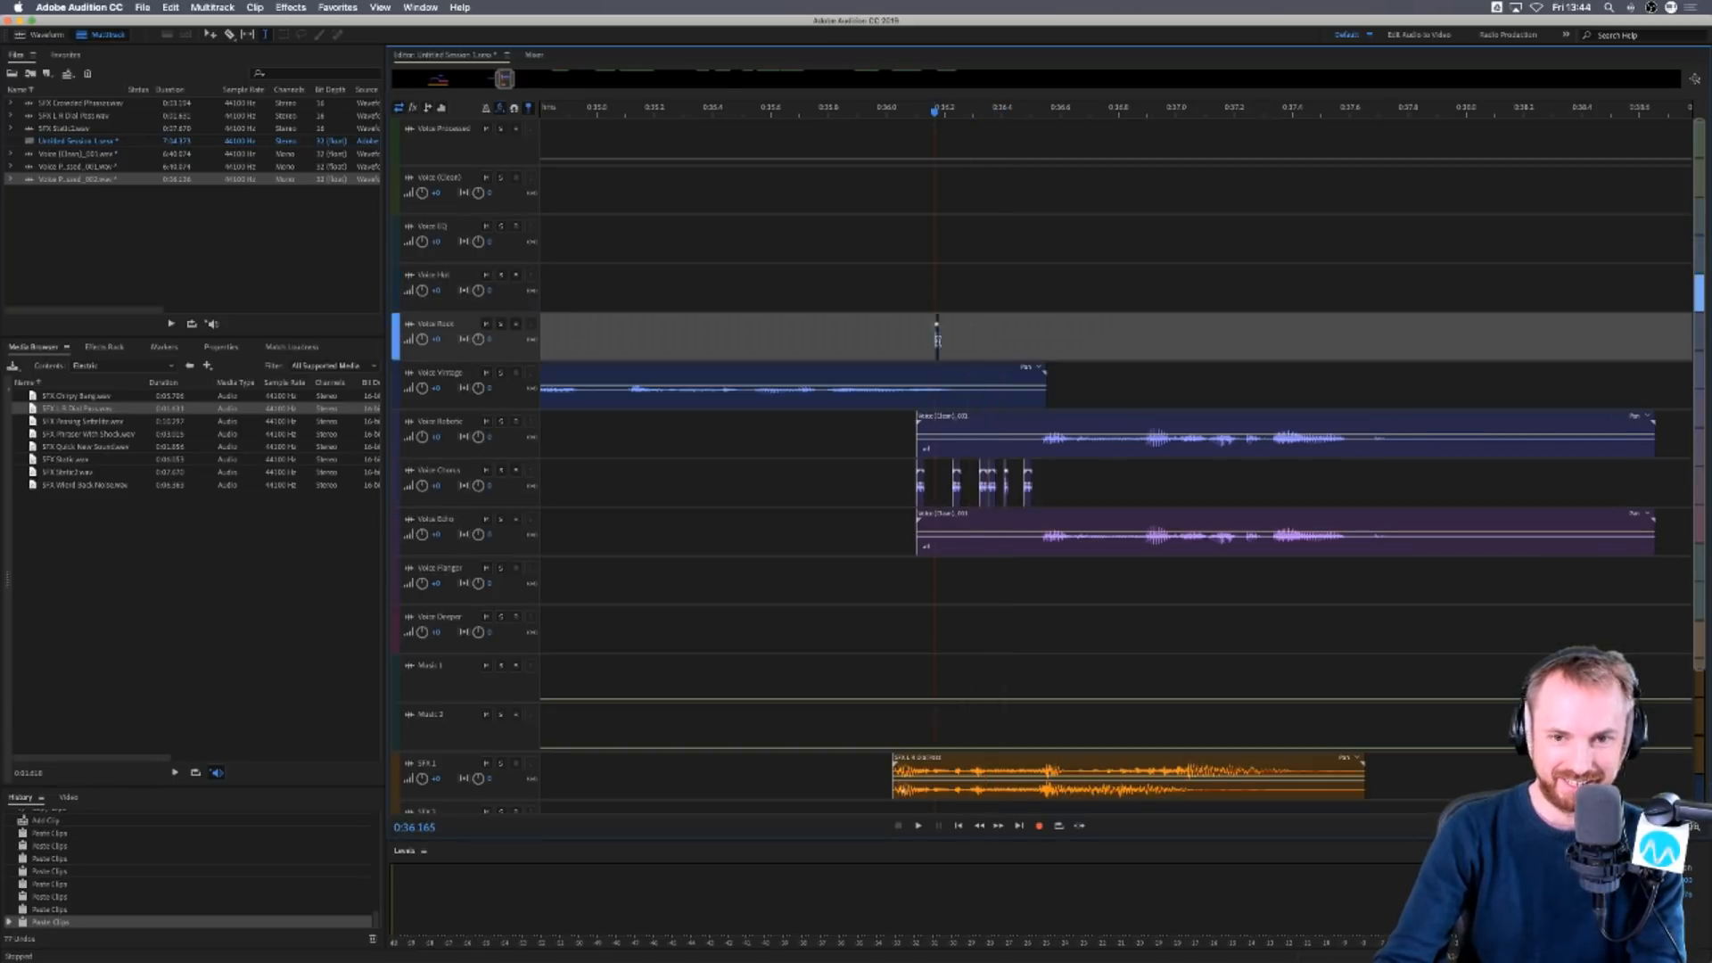
{"action": "left_click", "coordinate": [965, 278]}
{"action": "key", "text": "super+v"}
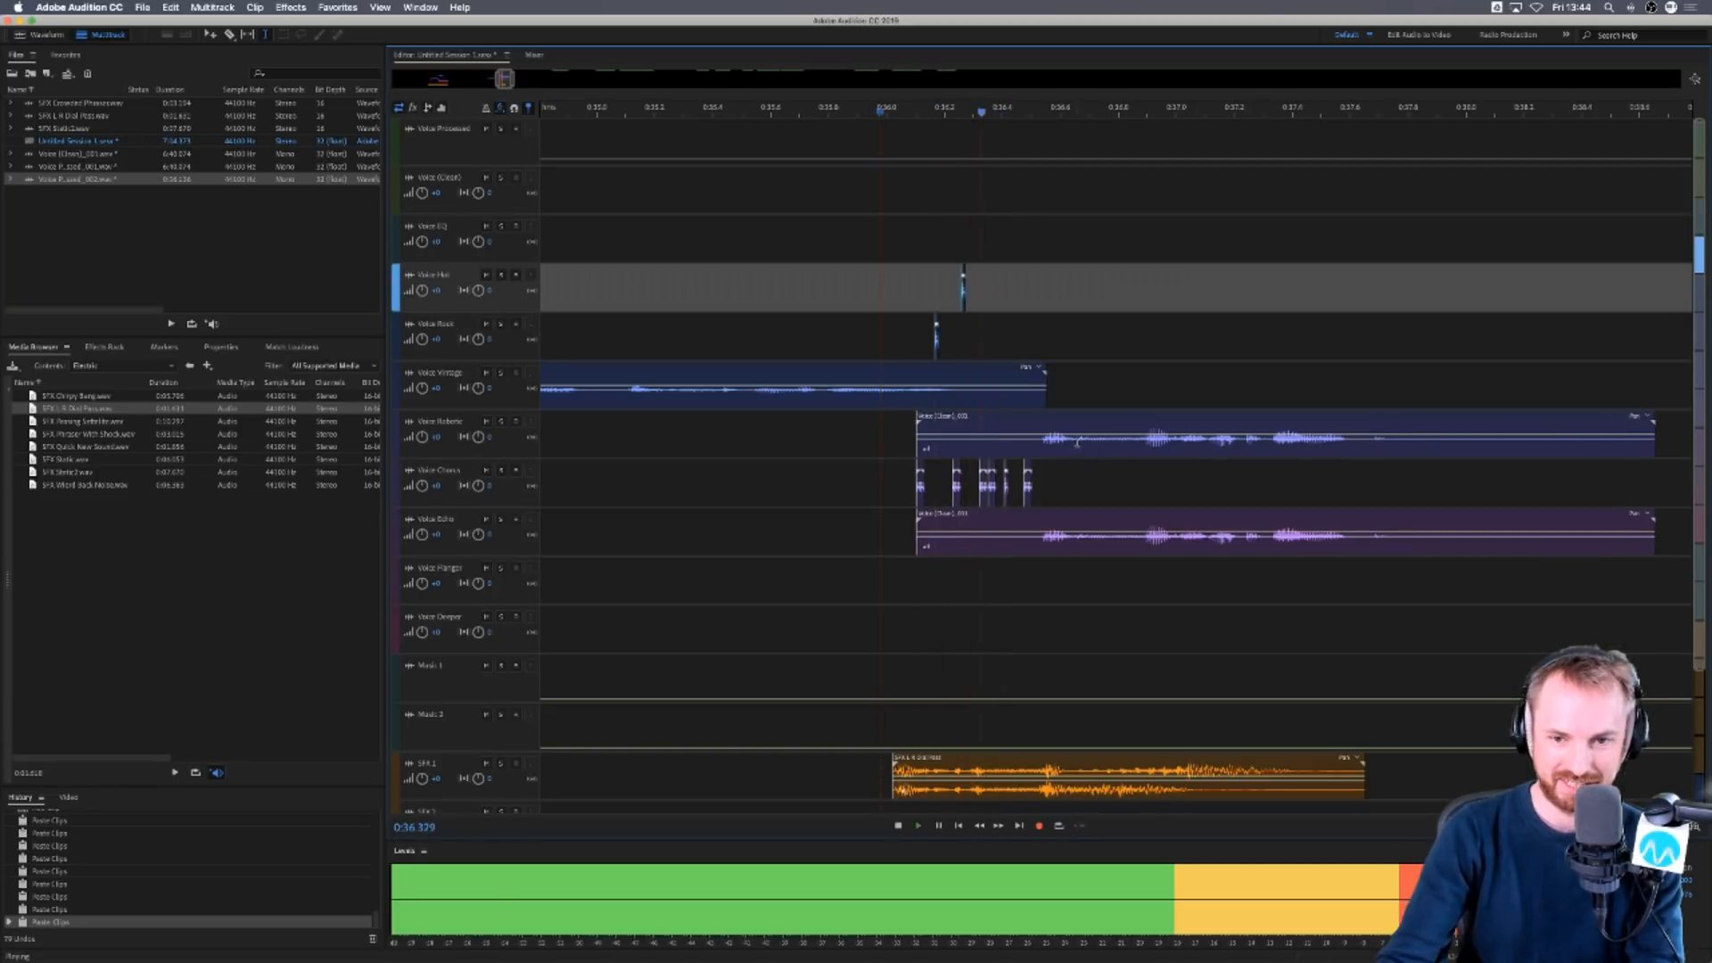
{"action": "key", "text": "space"}
{"action": "key", "text": "space"}
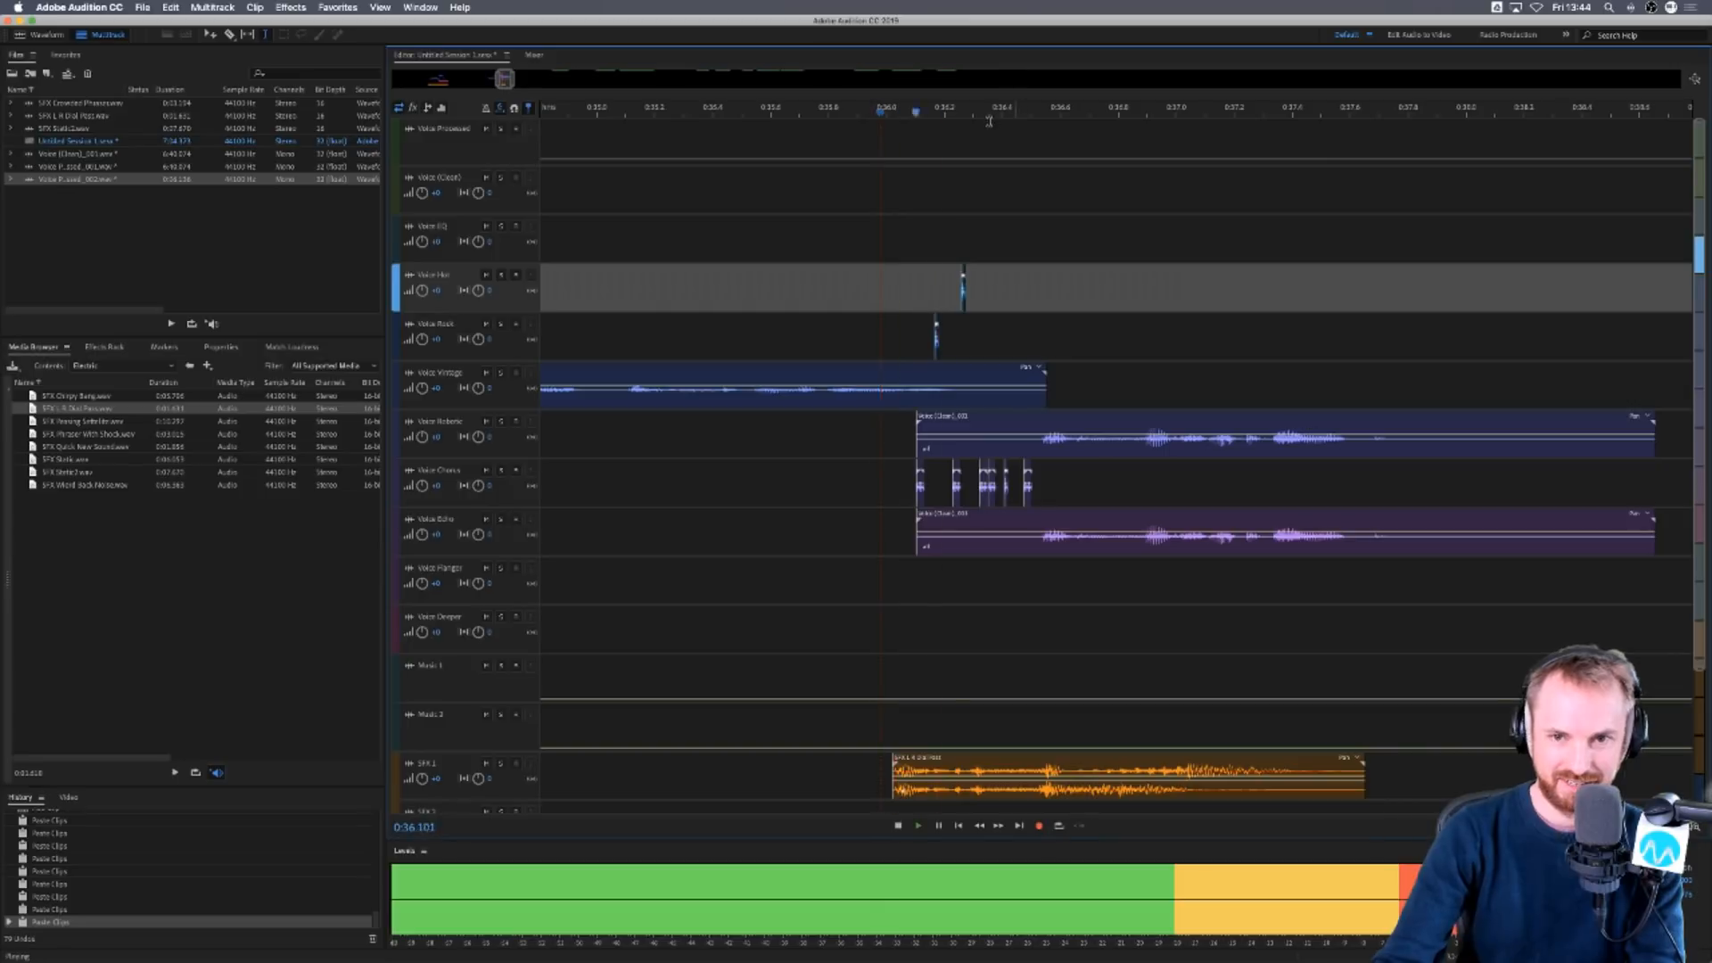
{"action": "scroll", "coordinate": [992, 119], "scroll_direction": "down", "scroll_amount": 5}
{"action": "key", "text": "space"}
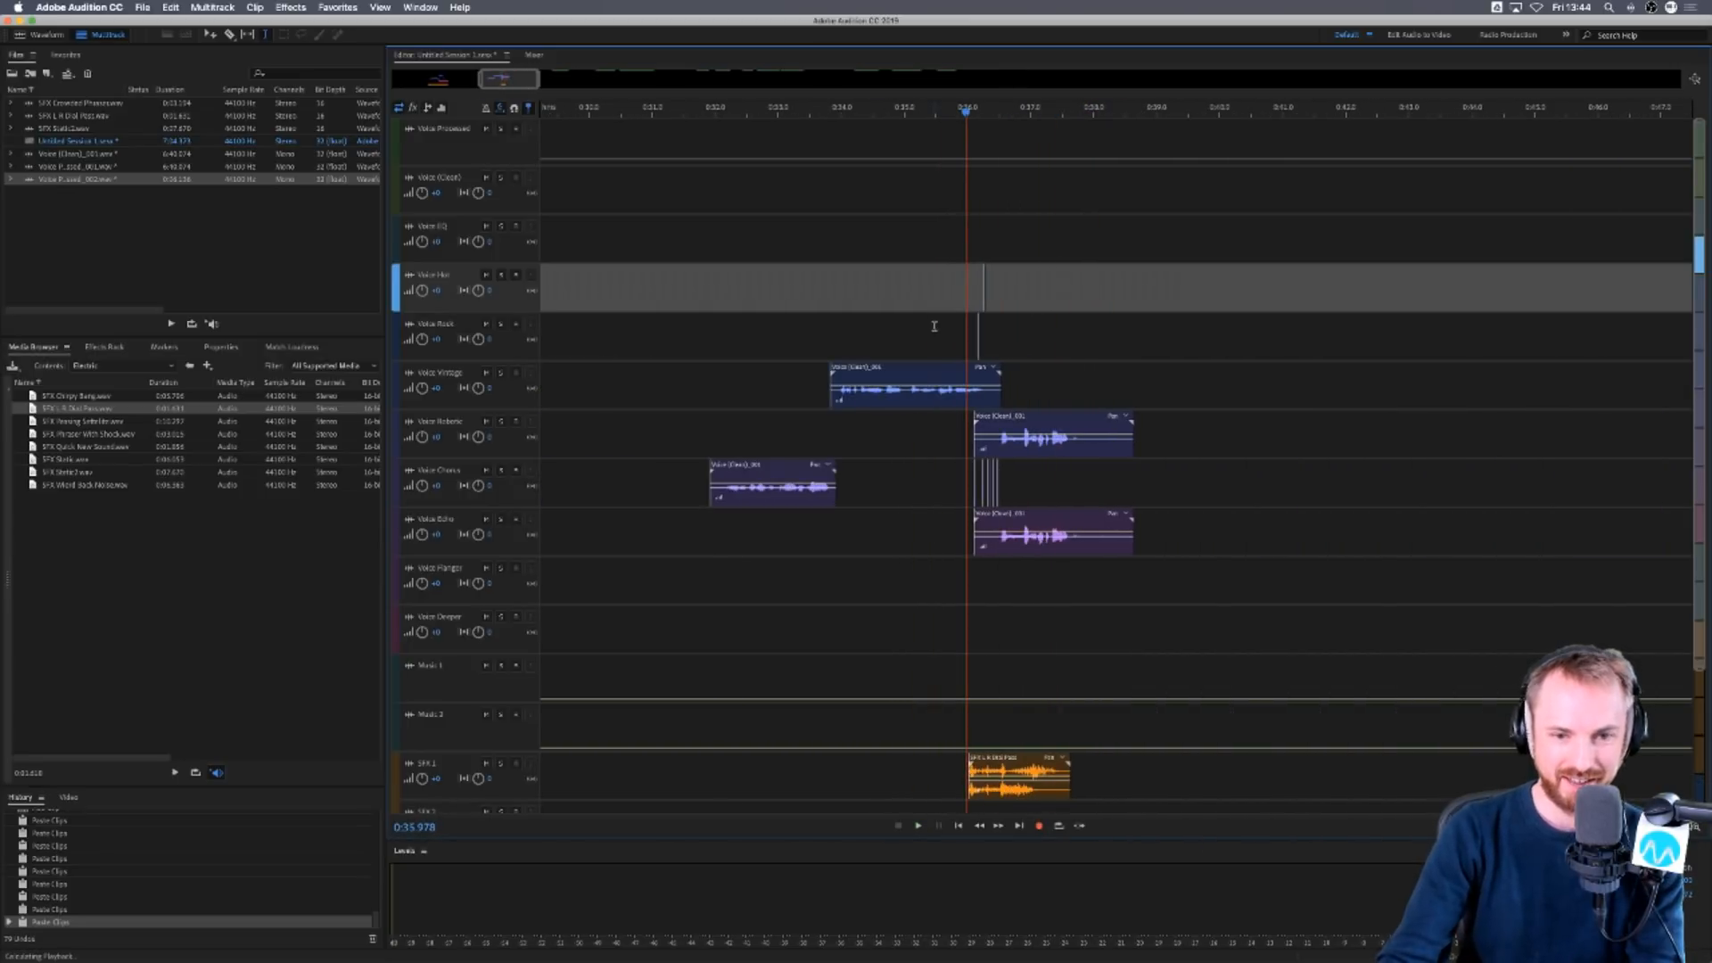
{"action": "key", "text": "space"}
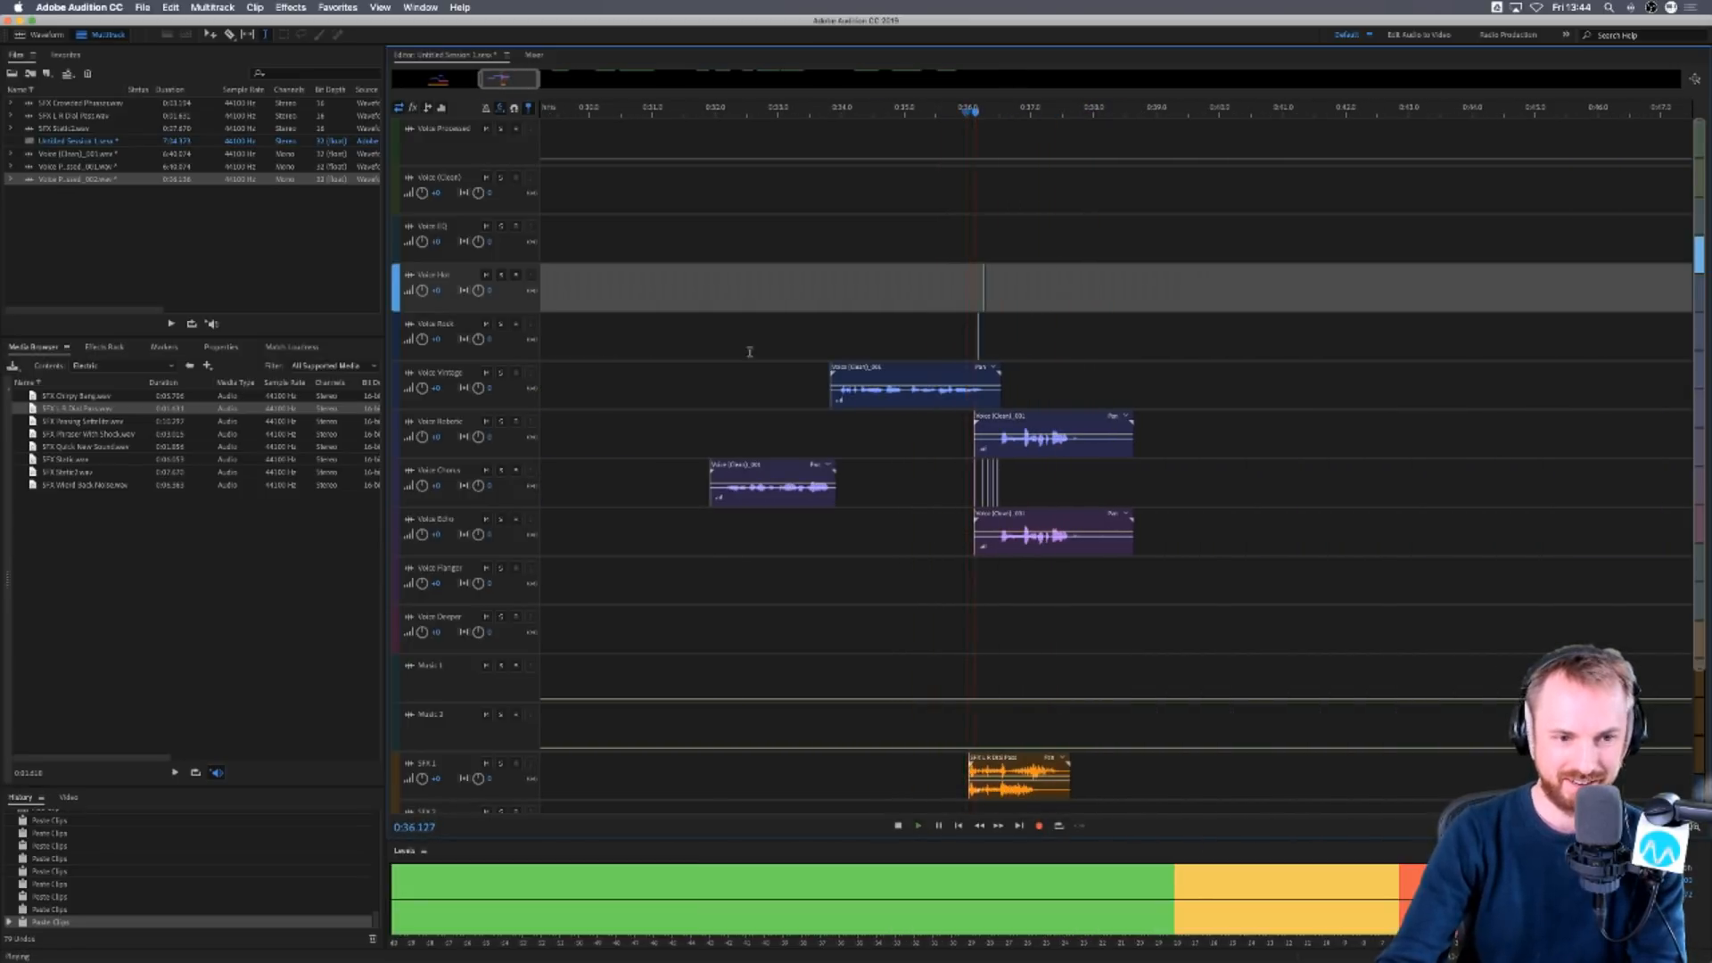
Add the last sound effect in the Electric folder to the SFX 2 track, starting at about 0:31.1, and listen.
{"action": "left_click", "coordinate": [63, 486]}
{"action": "left_click_drag", "start_coordinate": [75, 487], "coordinate": [714, 807]}
{"action": "scroll", "coordinate": [705, 769], "scroll_direction": "down", "scroll_amount": 1}
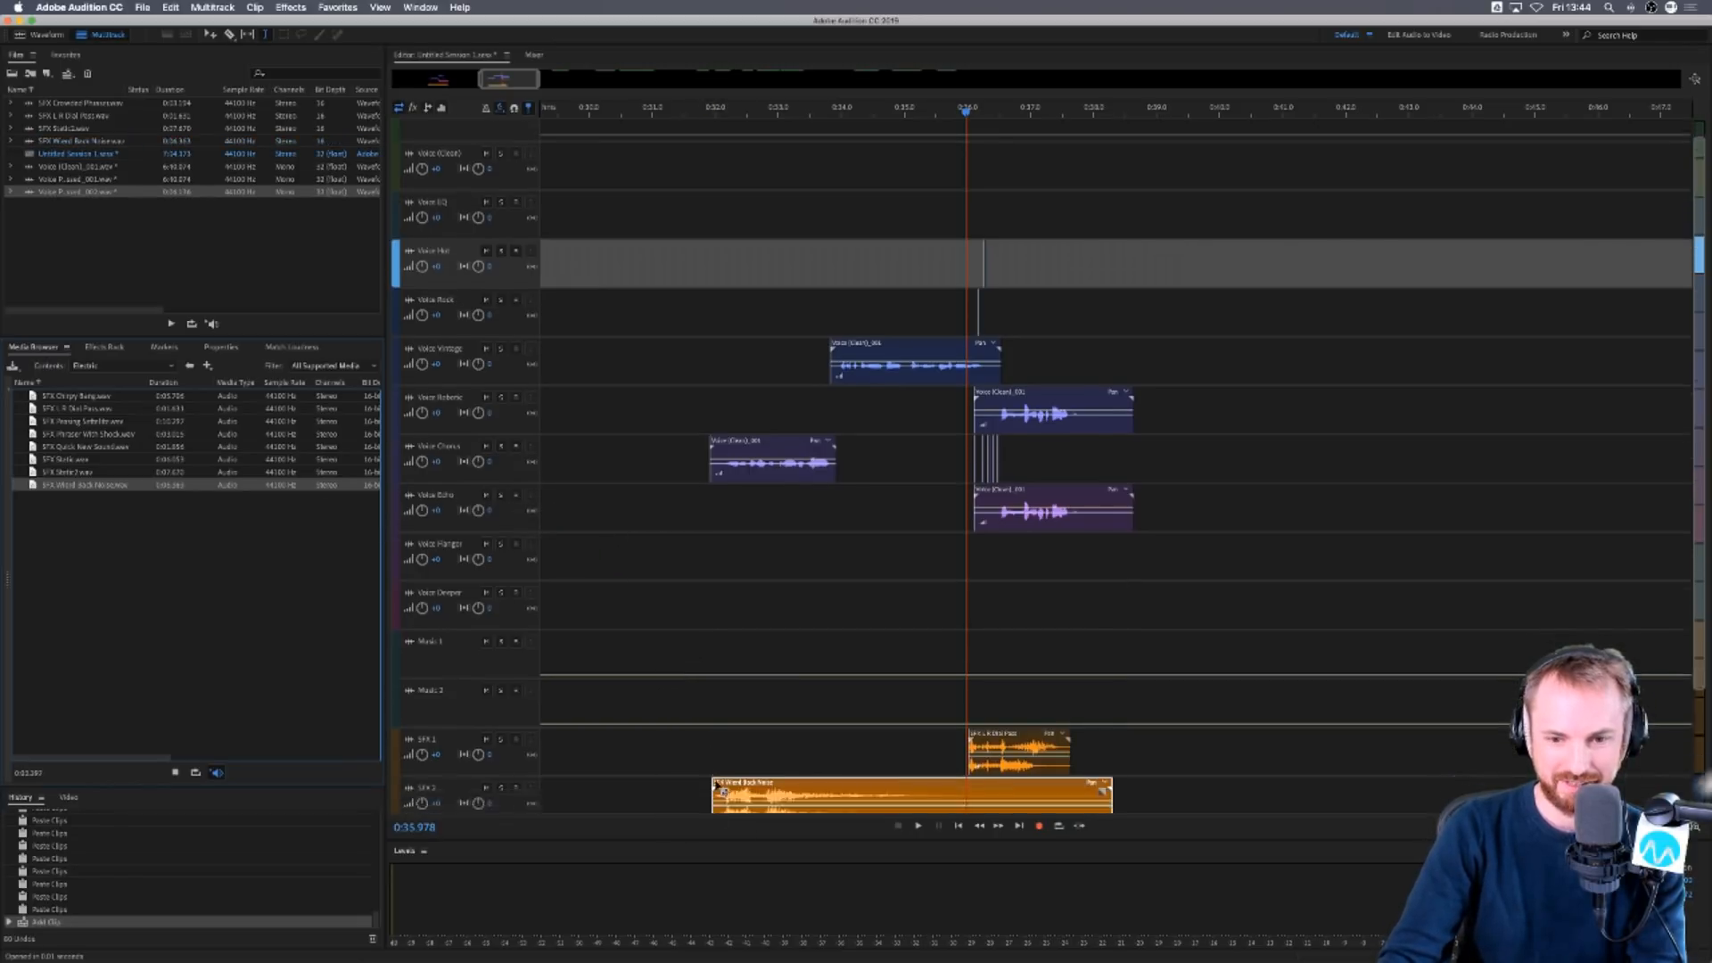
{"action": "scroll", "coordinate": [719, 790], "scroll_direction": "down", "scroll_amount": 2}
{"action": "left_click_drag", "start_coordinate": [747, 702], "coordinate": [696, 703]}
{"action": "left_click", "coordinate": [657, 660]}
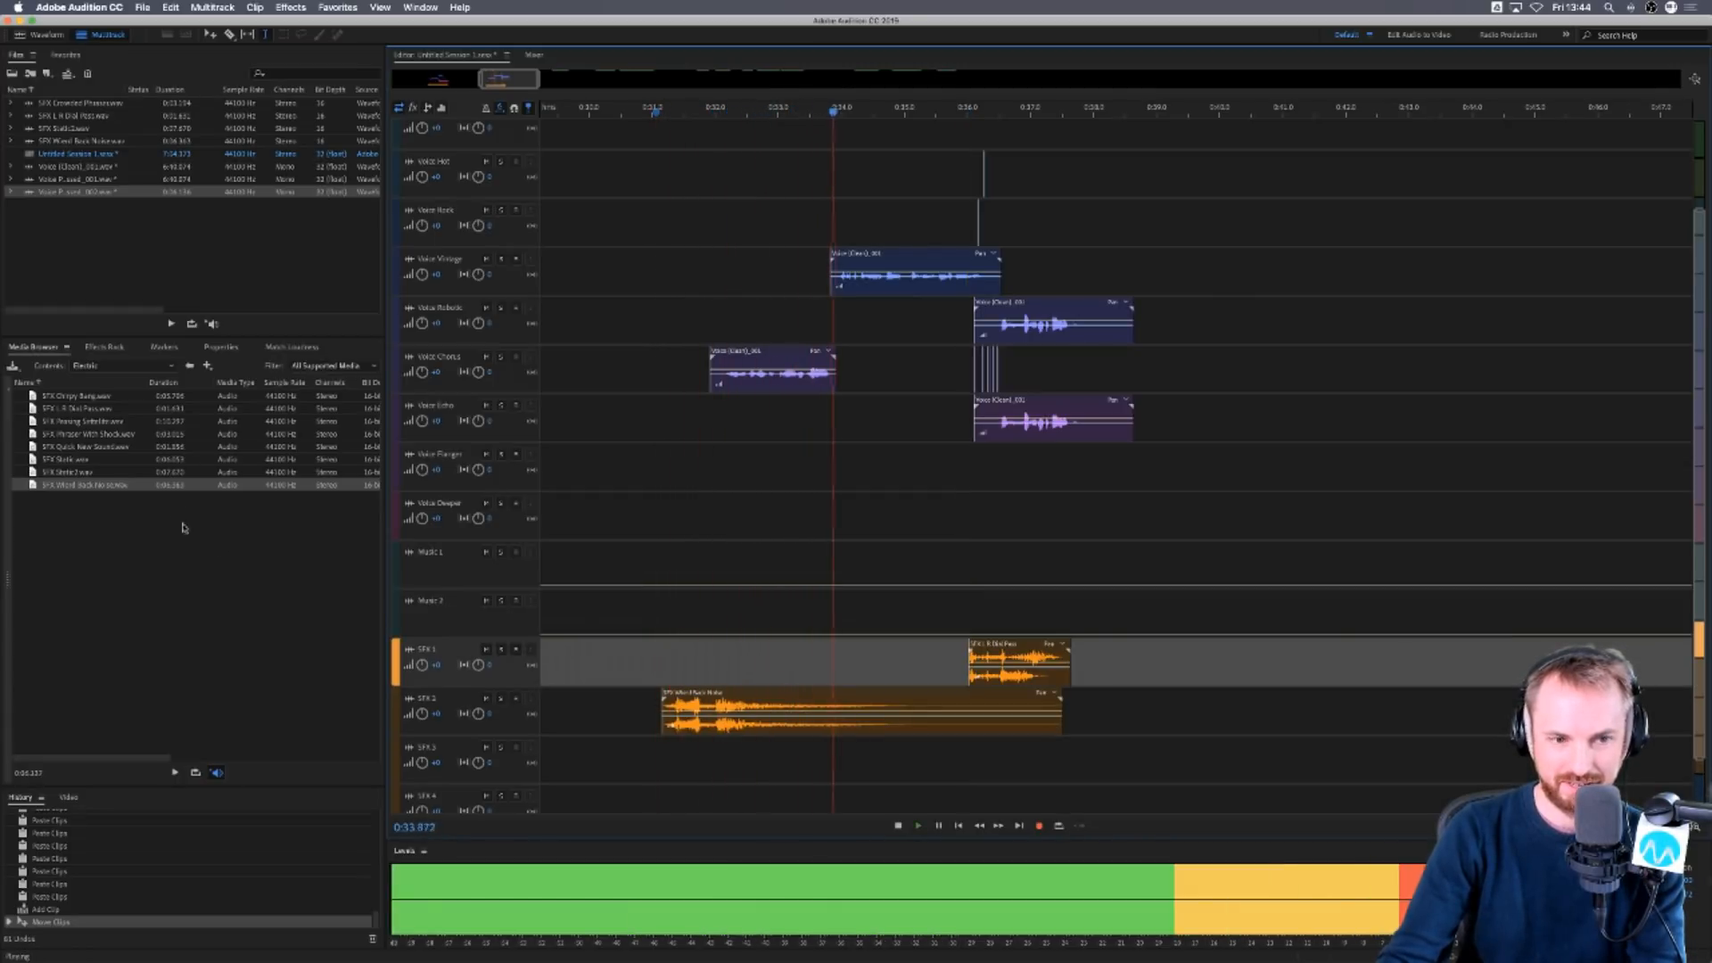
{"action": "key", "text": "space"}
Add the Scroller N Static effect from the Glitch folder to SFX 1, trim it to a short burst at about 0:33.6, and listen.
{"action": "left_click", "coordinate": [190, 365]}
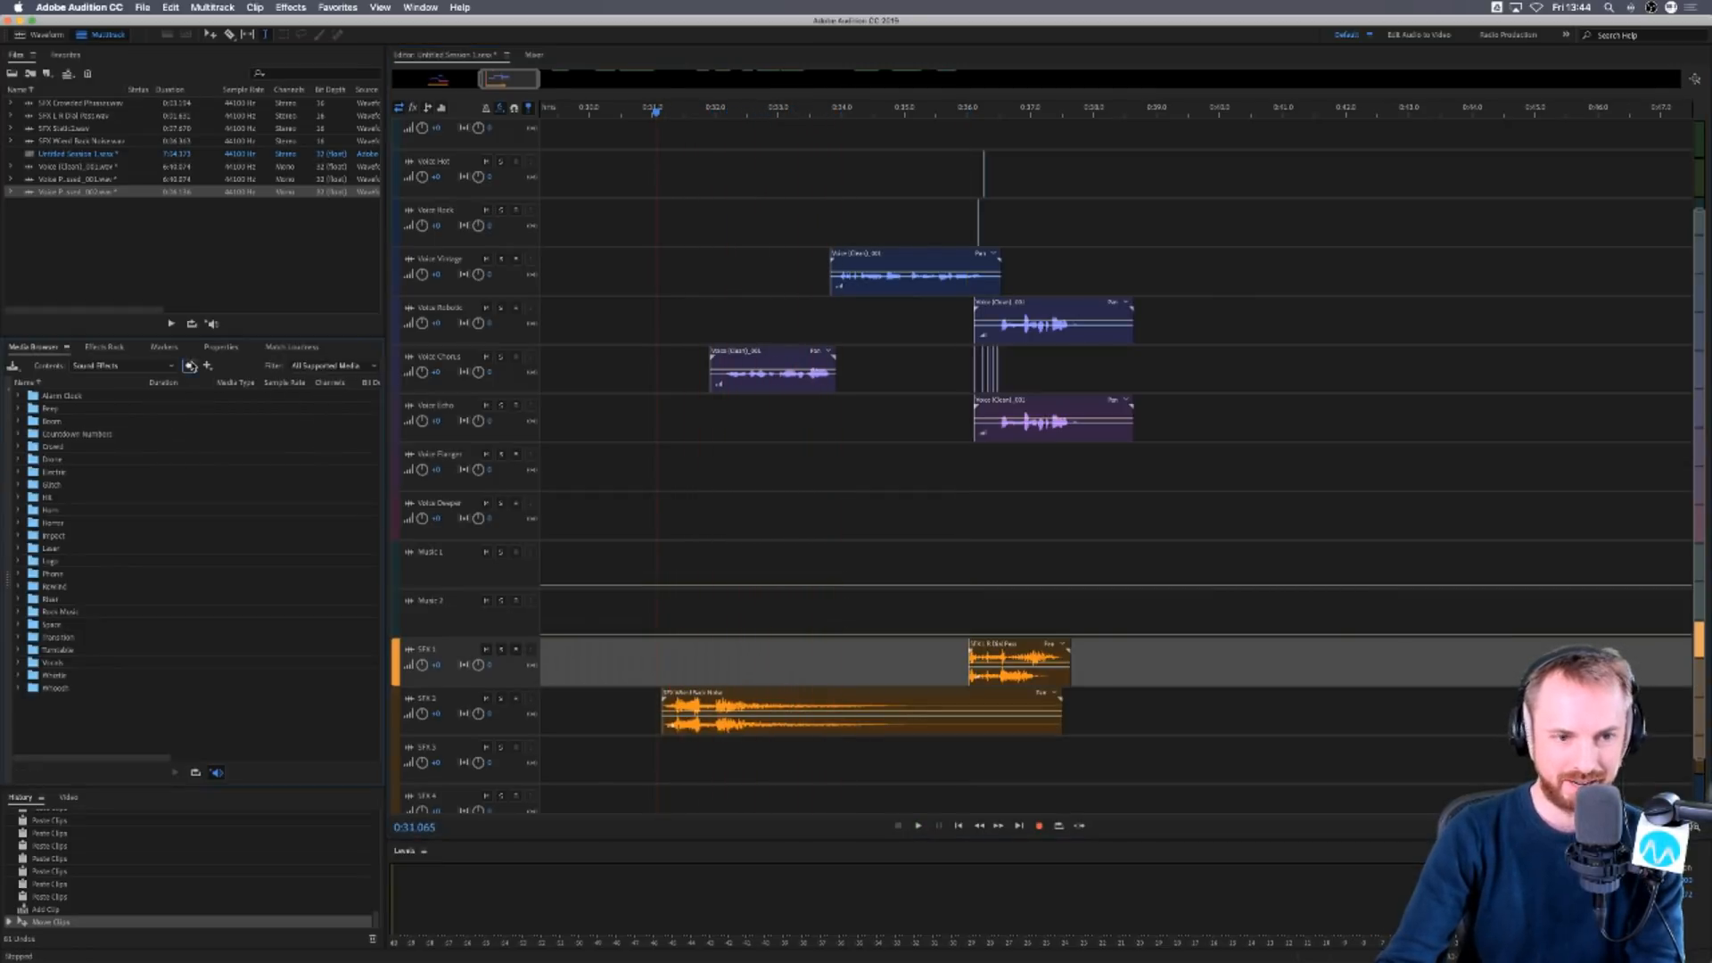
{"action": "double_click", "coordinate": [62, 486]}
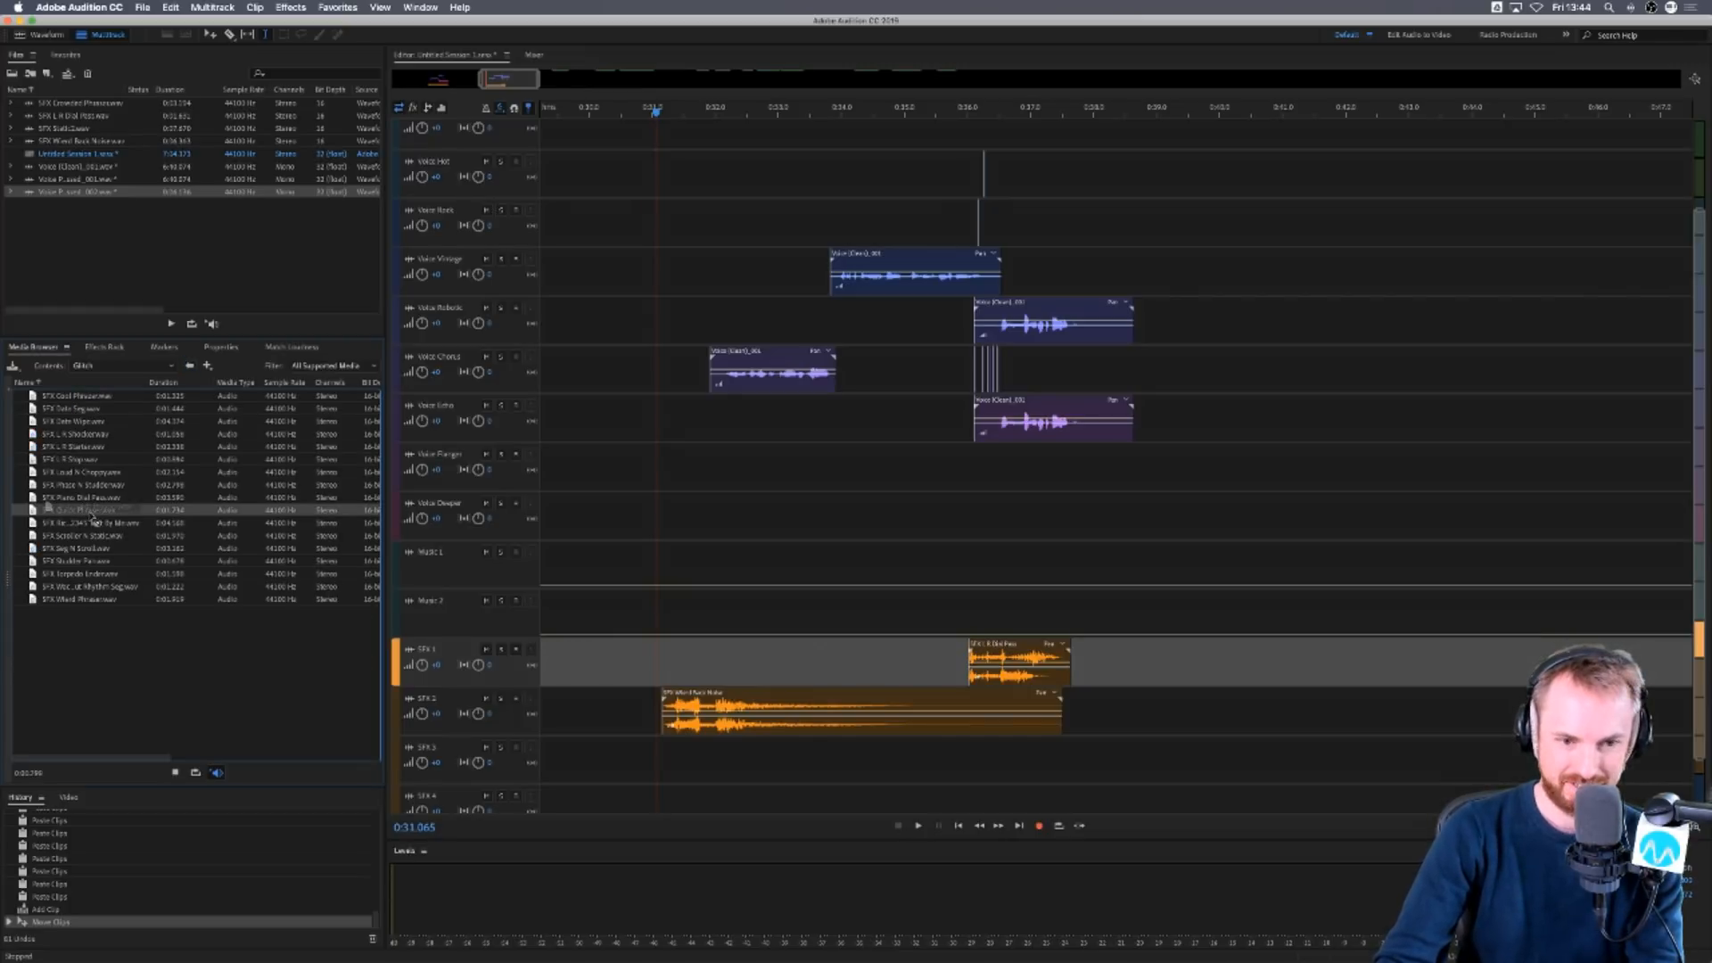
{"action": "left_click", "coordinate": [92, 536]}
{"action": "left_click_drag", "start_coordinate": [87, 539], "coordinate": [767, 680]}
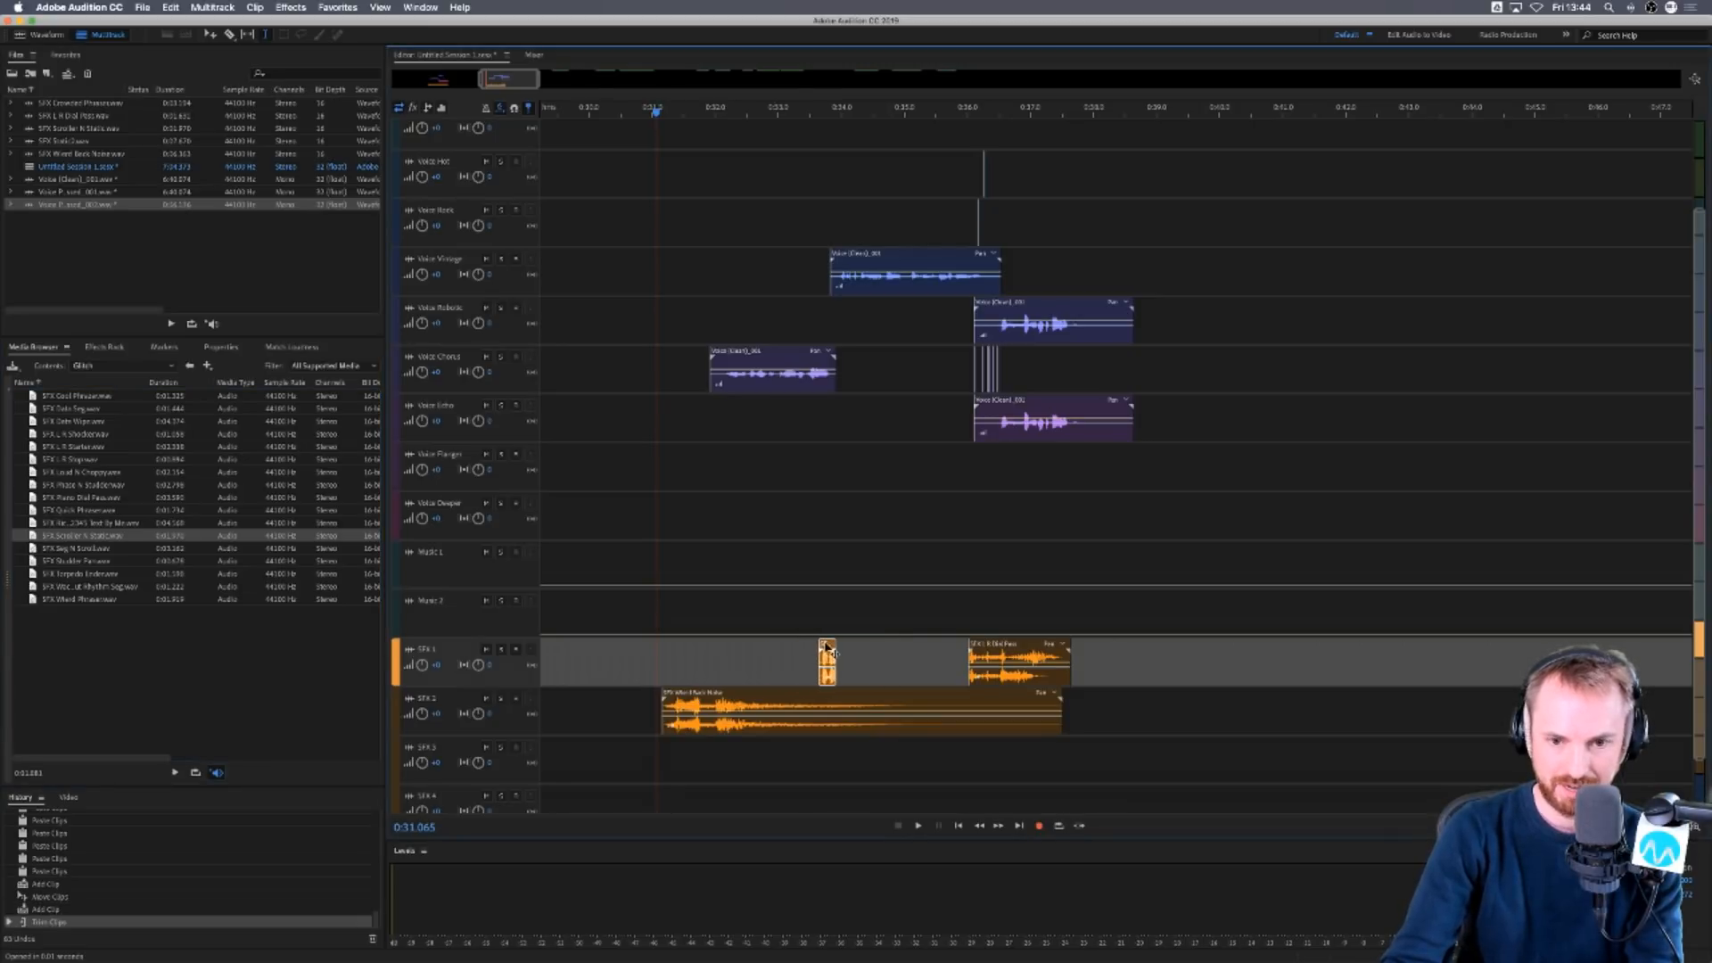
{"action": "left_click", "coordinate": [826, 648]}
{"action": "key", "text": "space"}
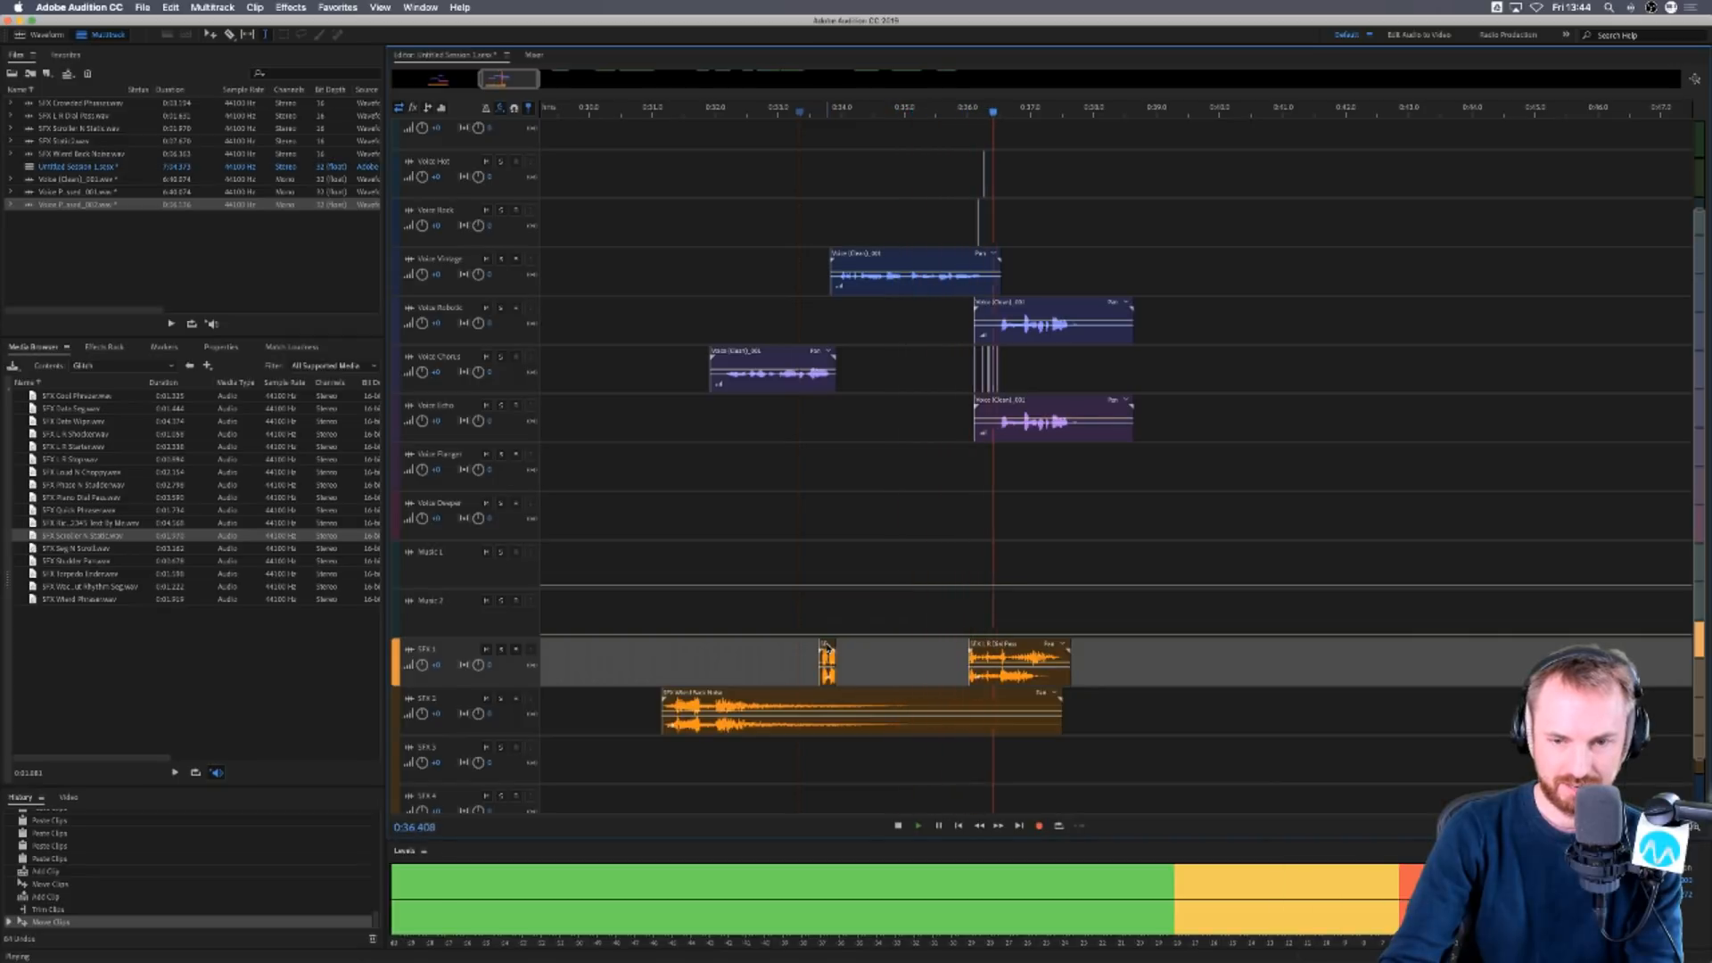
{"action": "key", "text": "space"}
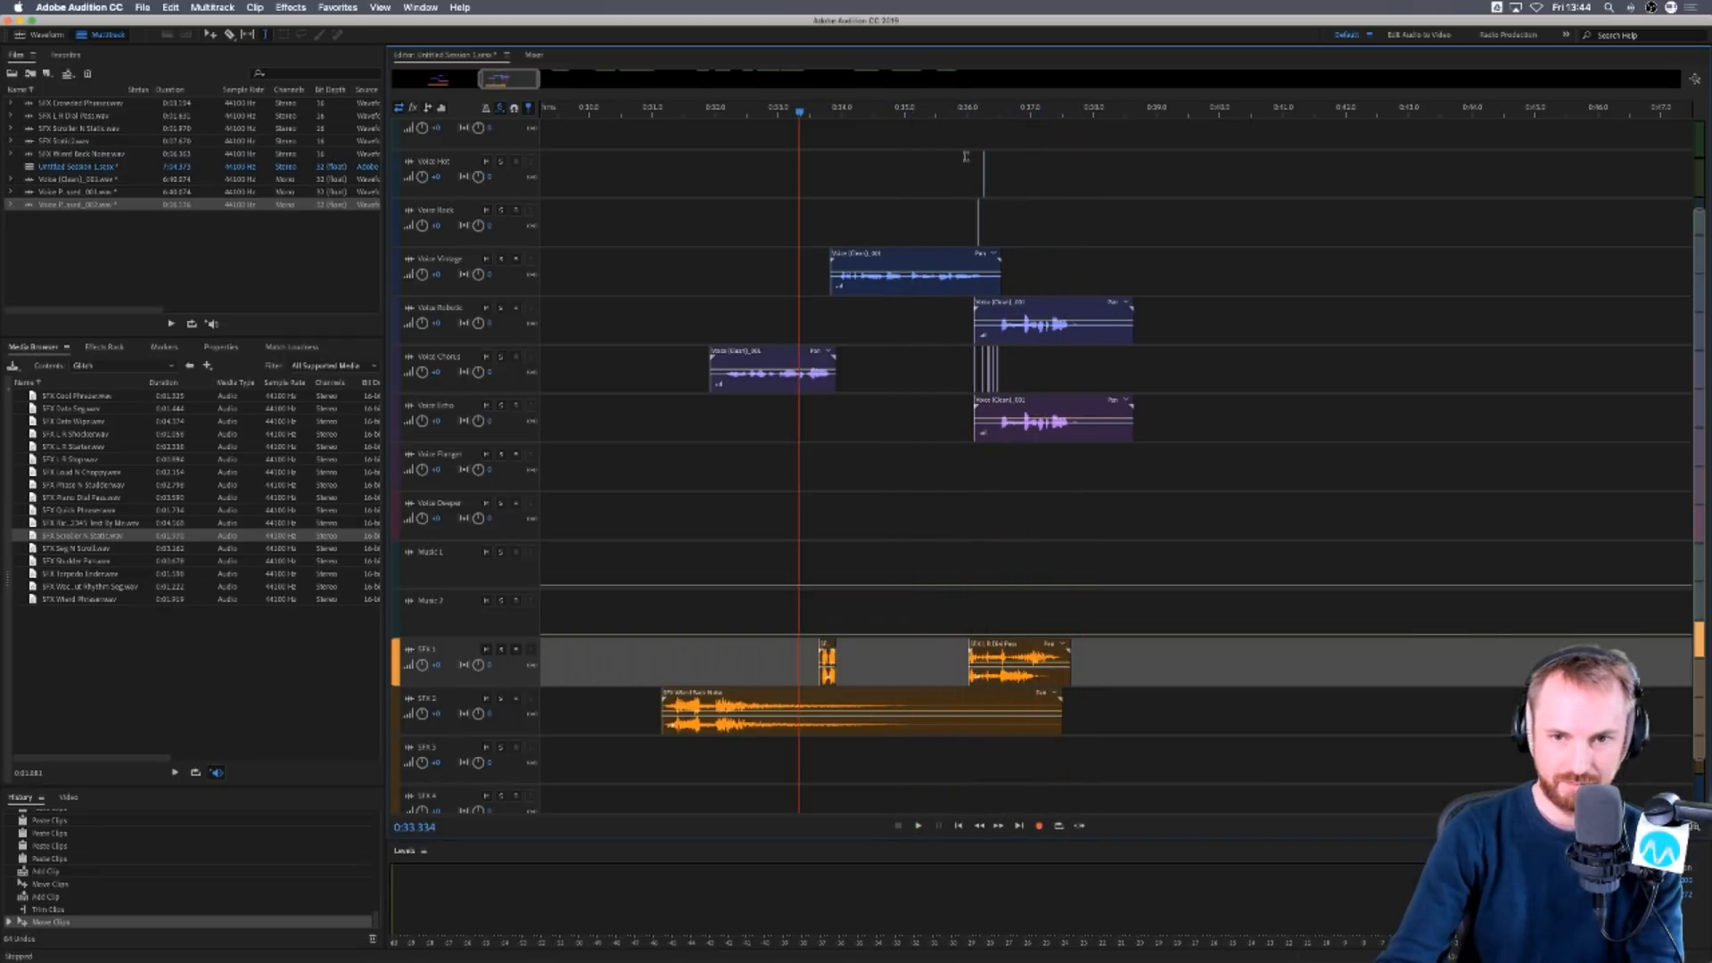
Shift the Voice Chorus and Voice Vintage phrases and their two effects together about 0.2 seconds earlier and listen.
{"action": "left_click_drag", "start_coordinate": [949, 174], "coordinate": [661, 749]}
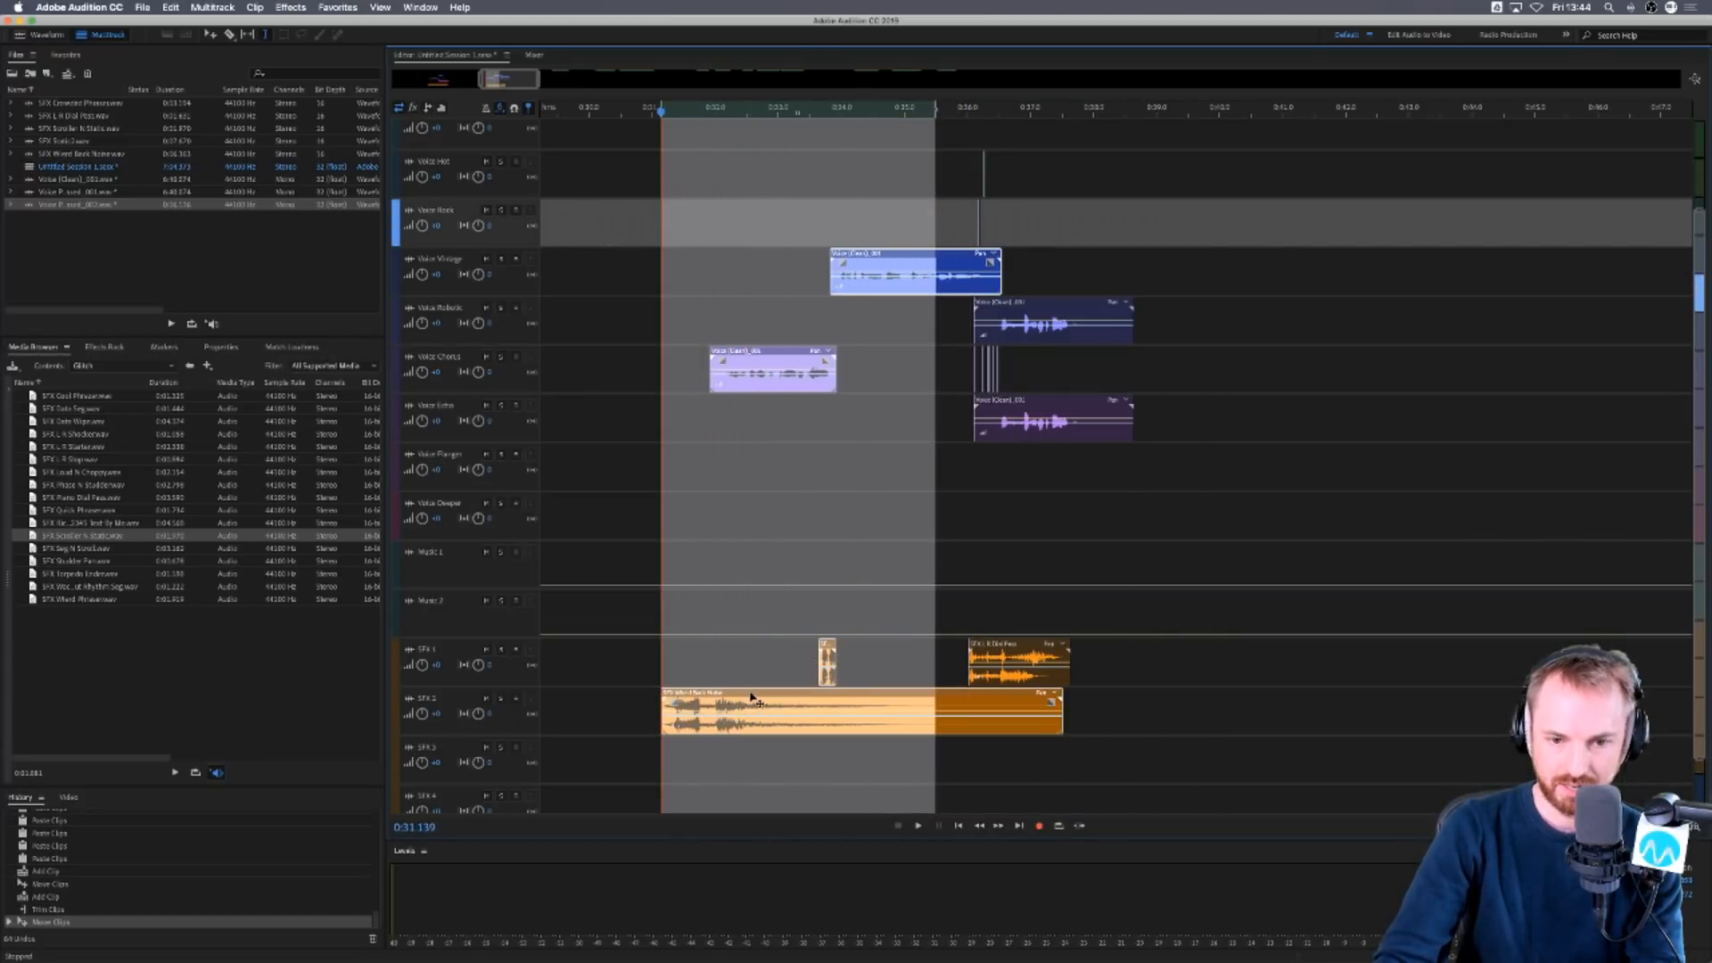
{"action": "left_click_drag", "start_coordinate": [752, 698], "coordinate": [741, 699]}
{"action": "left_click", "coordinate": [899, 129]}
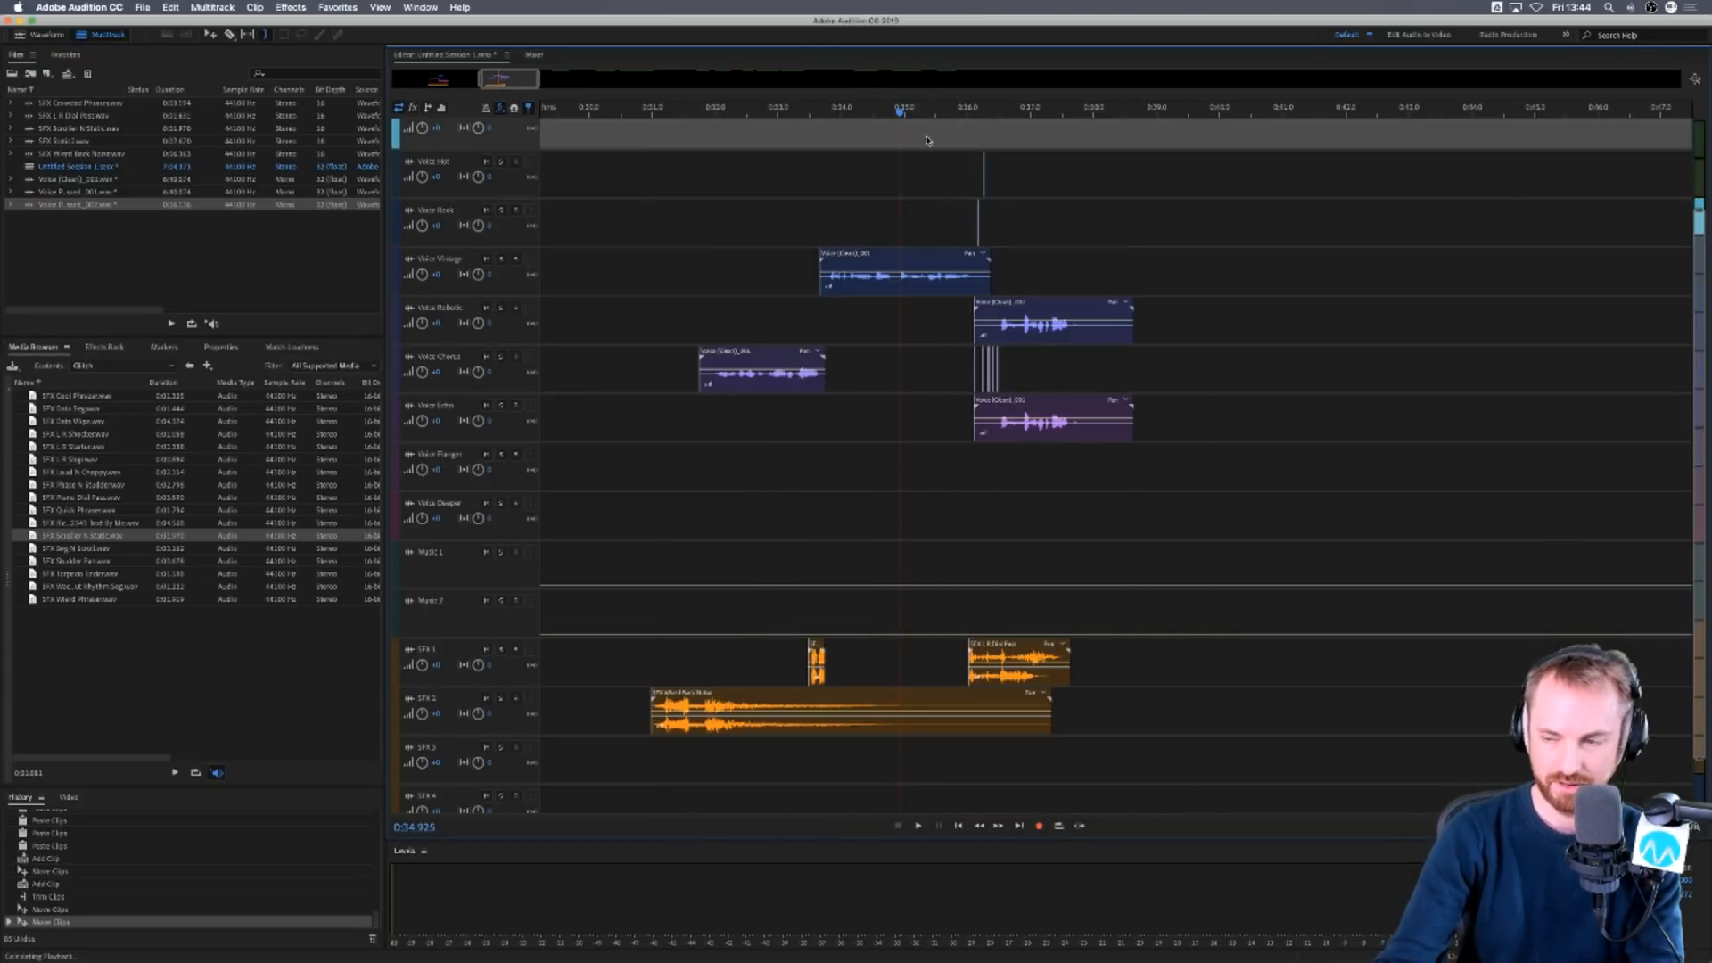
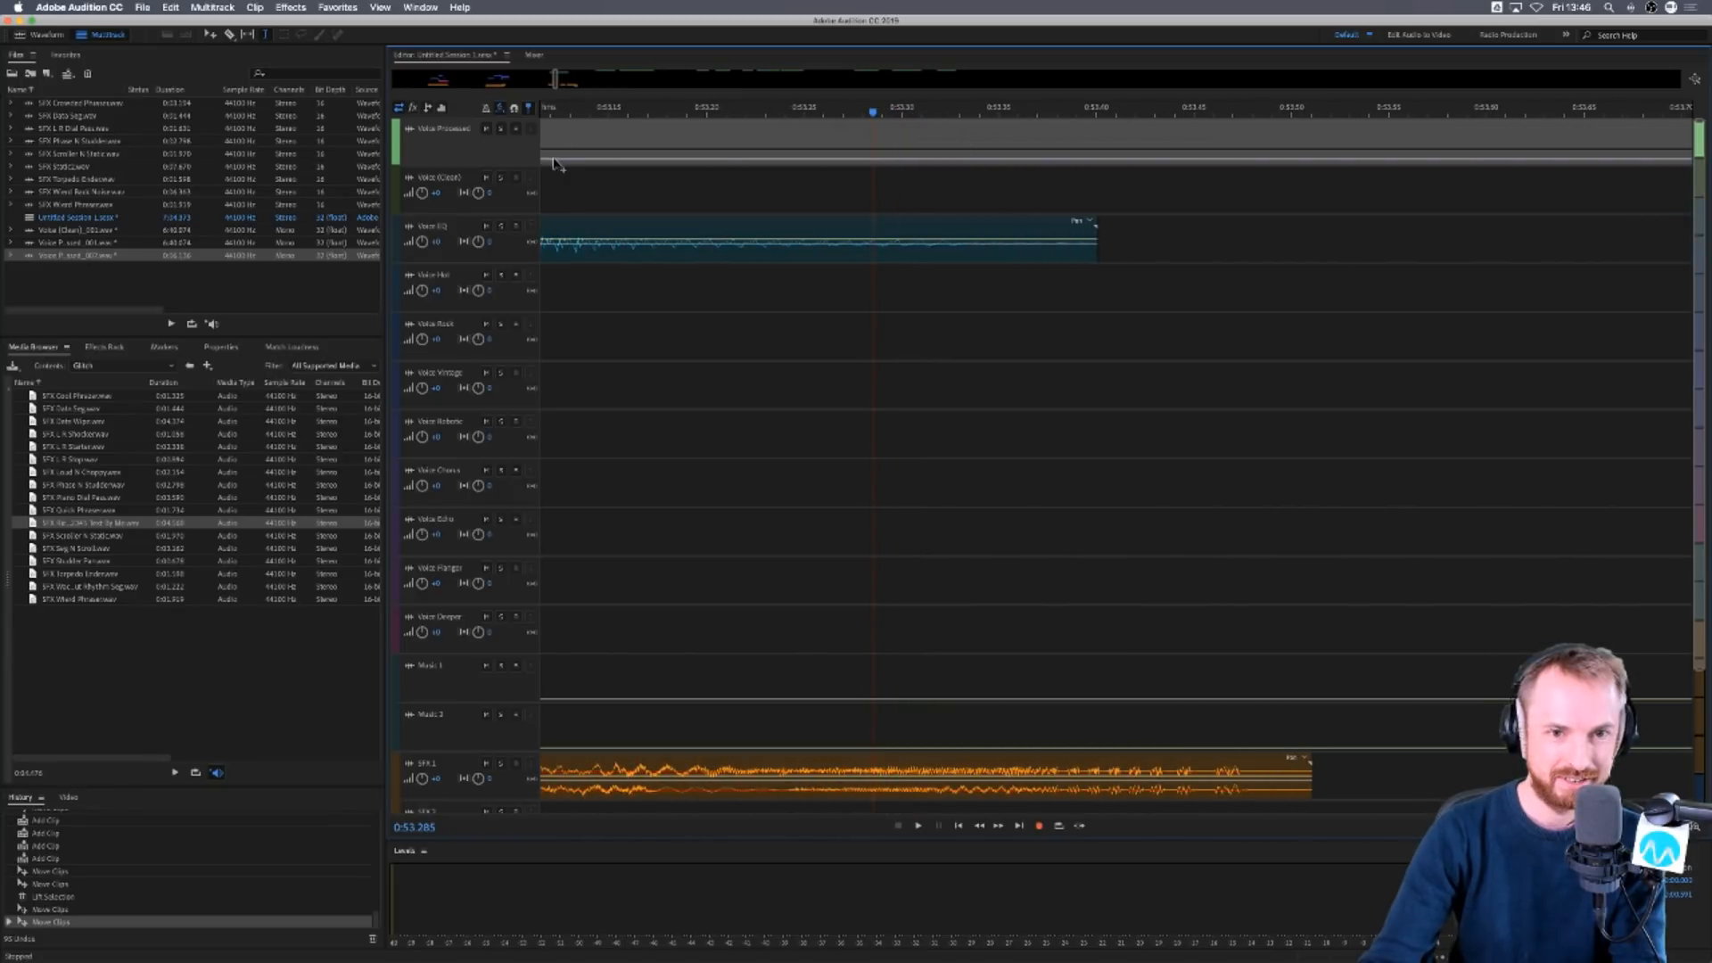
Paste the copied voice fragment four times onto Voice Processed, spaced about 0.1 seconds apart and starting at about 0:53.25.
{"action": "scroll", "coordinate": [1234, 340], "scroll_direction": "up", "scroll_amount": 5}
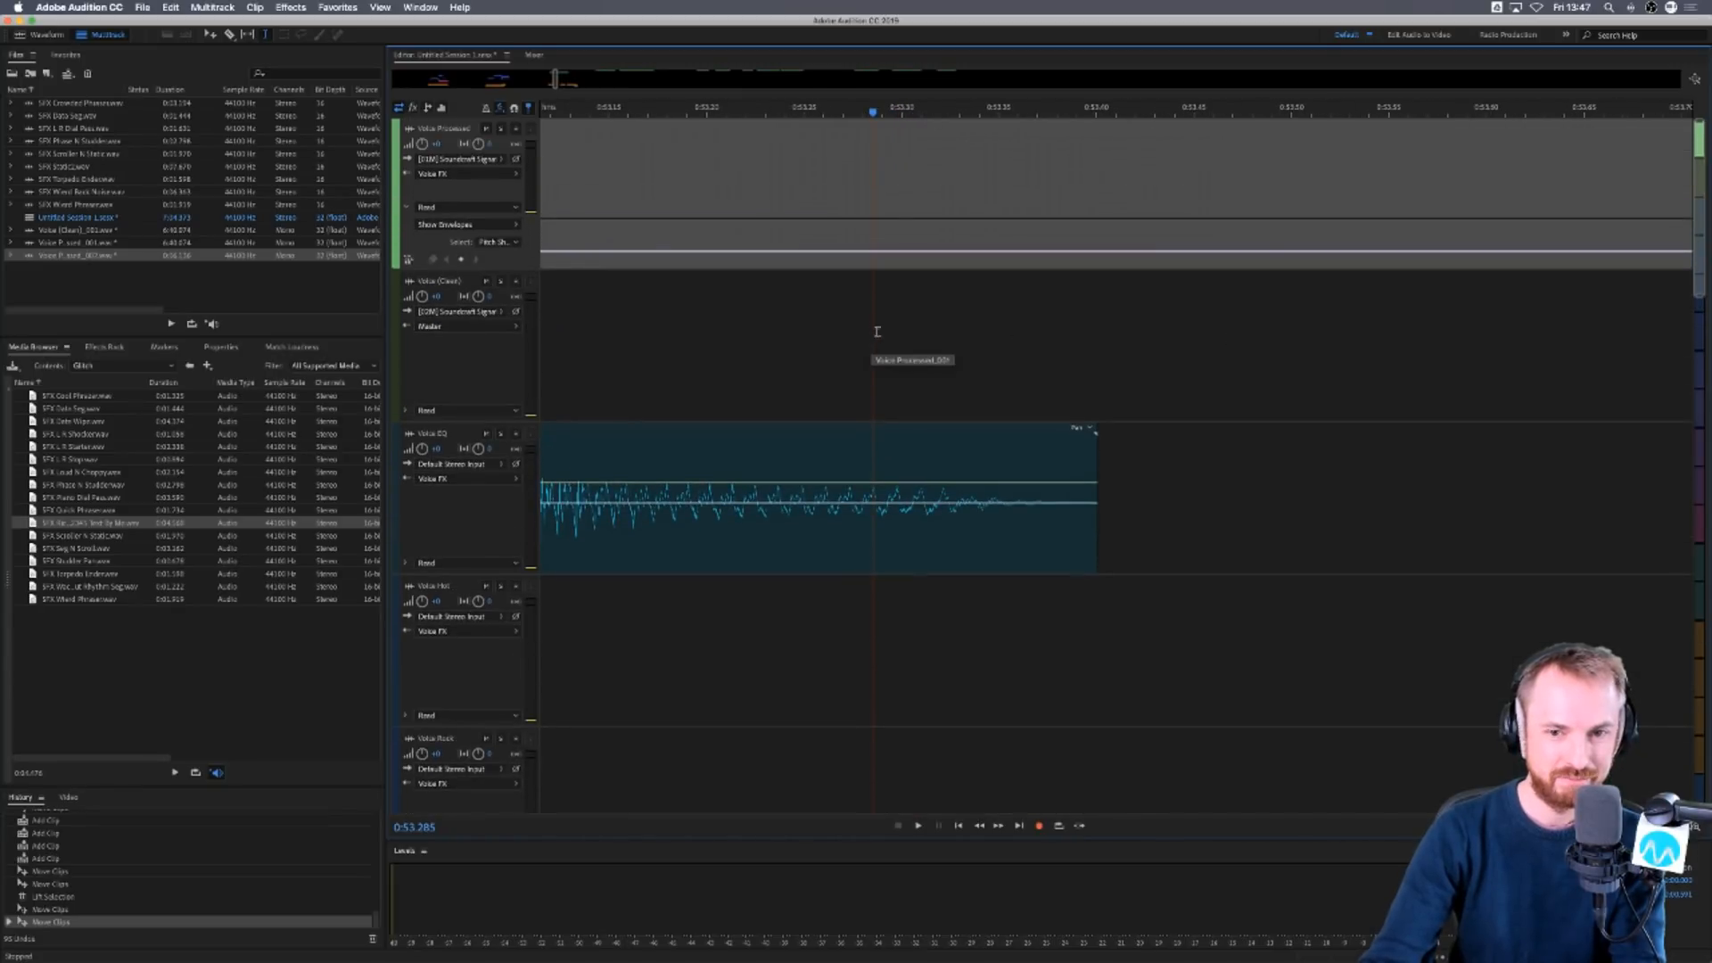
{"action": "scroll", "coordinate": [924, 334], "scroll_direction": "down", "scroll_amount": 10}
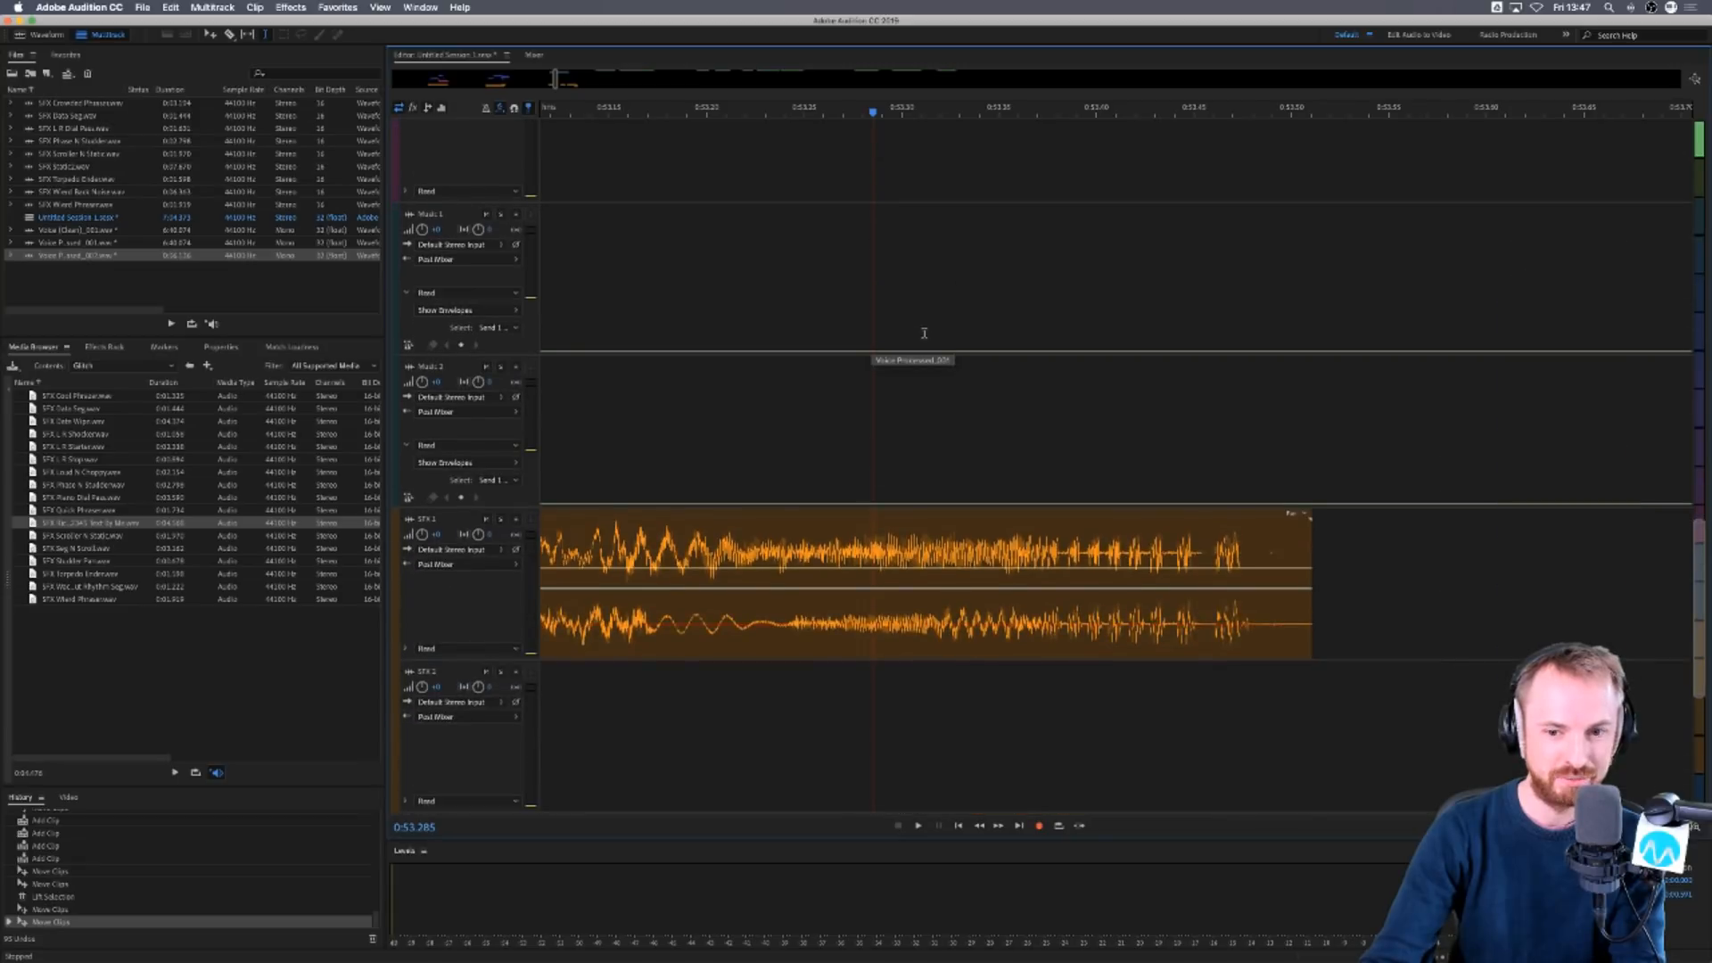
{"action": "scroll", "coordinate": [924, 334], "scroll_direction": "up", "scroll_amount": 10}
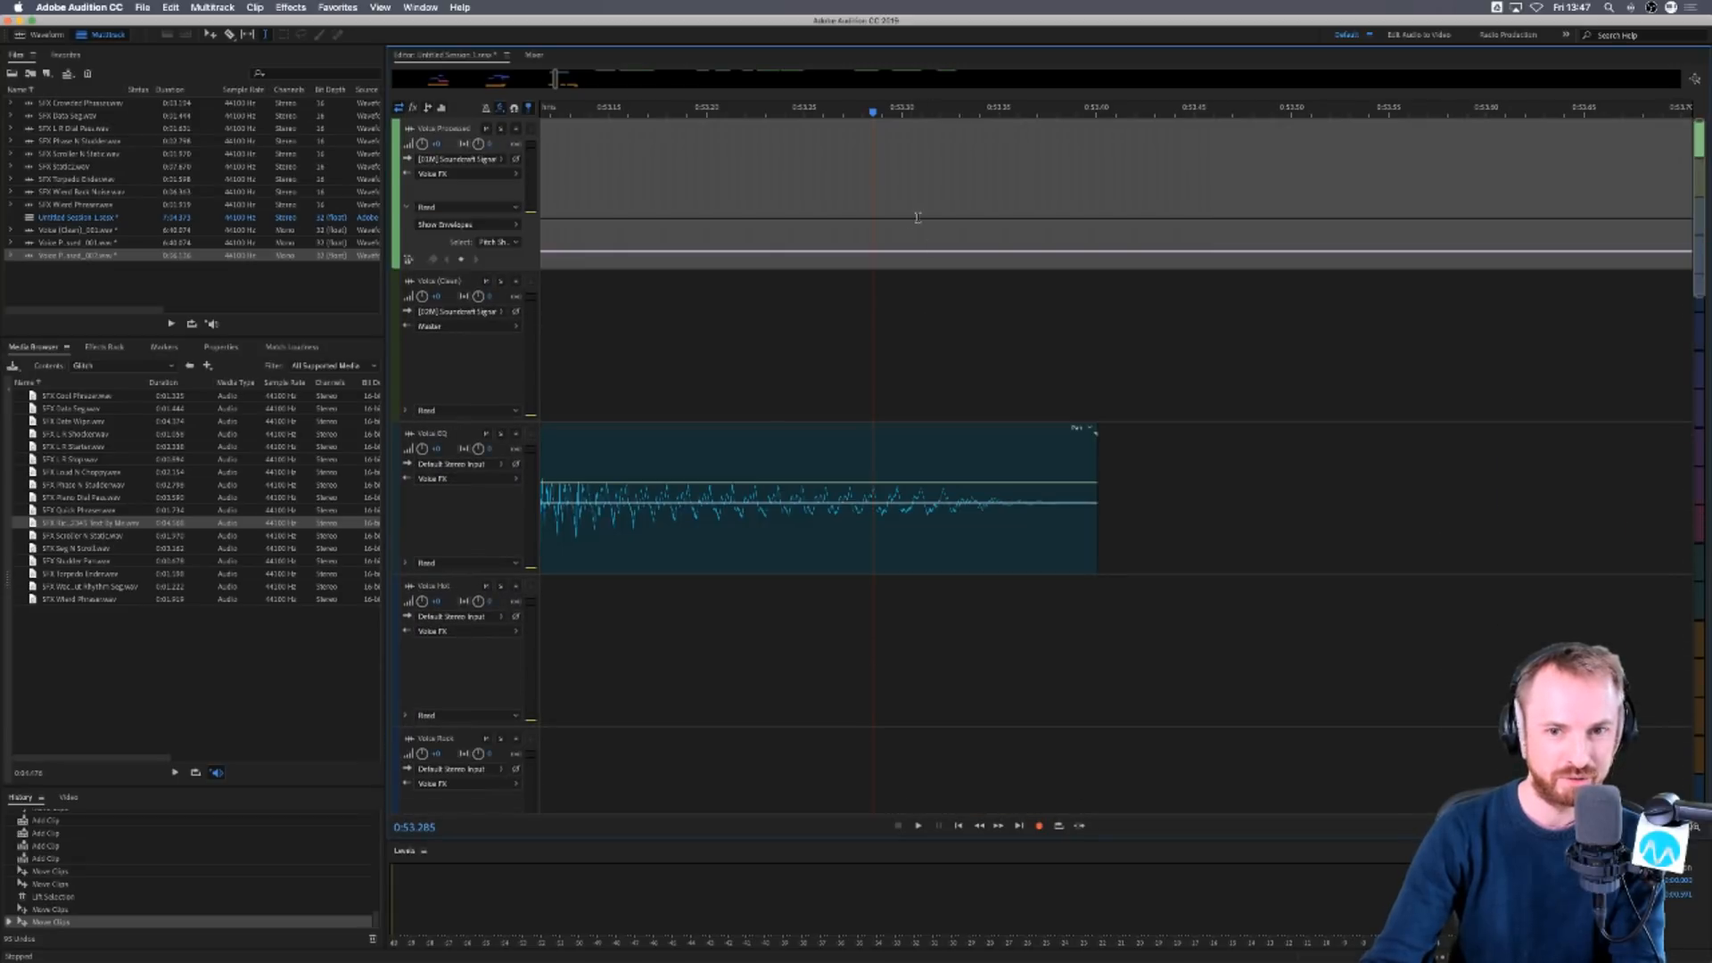
{"action": "scroll", "coordinate": [1003, 398], "scroll_direction": "down", "scroll_amount": 5}
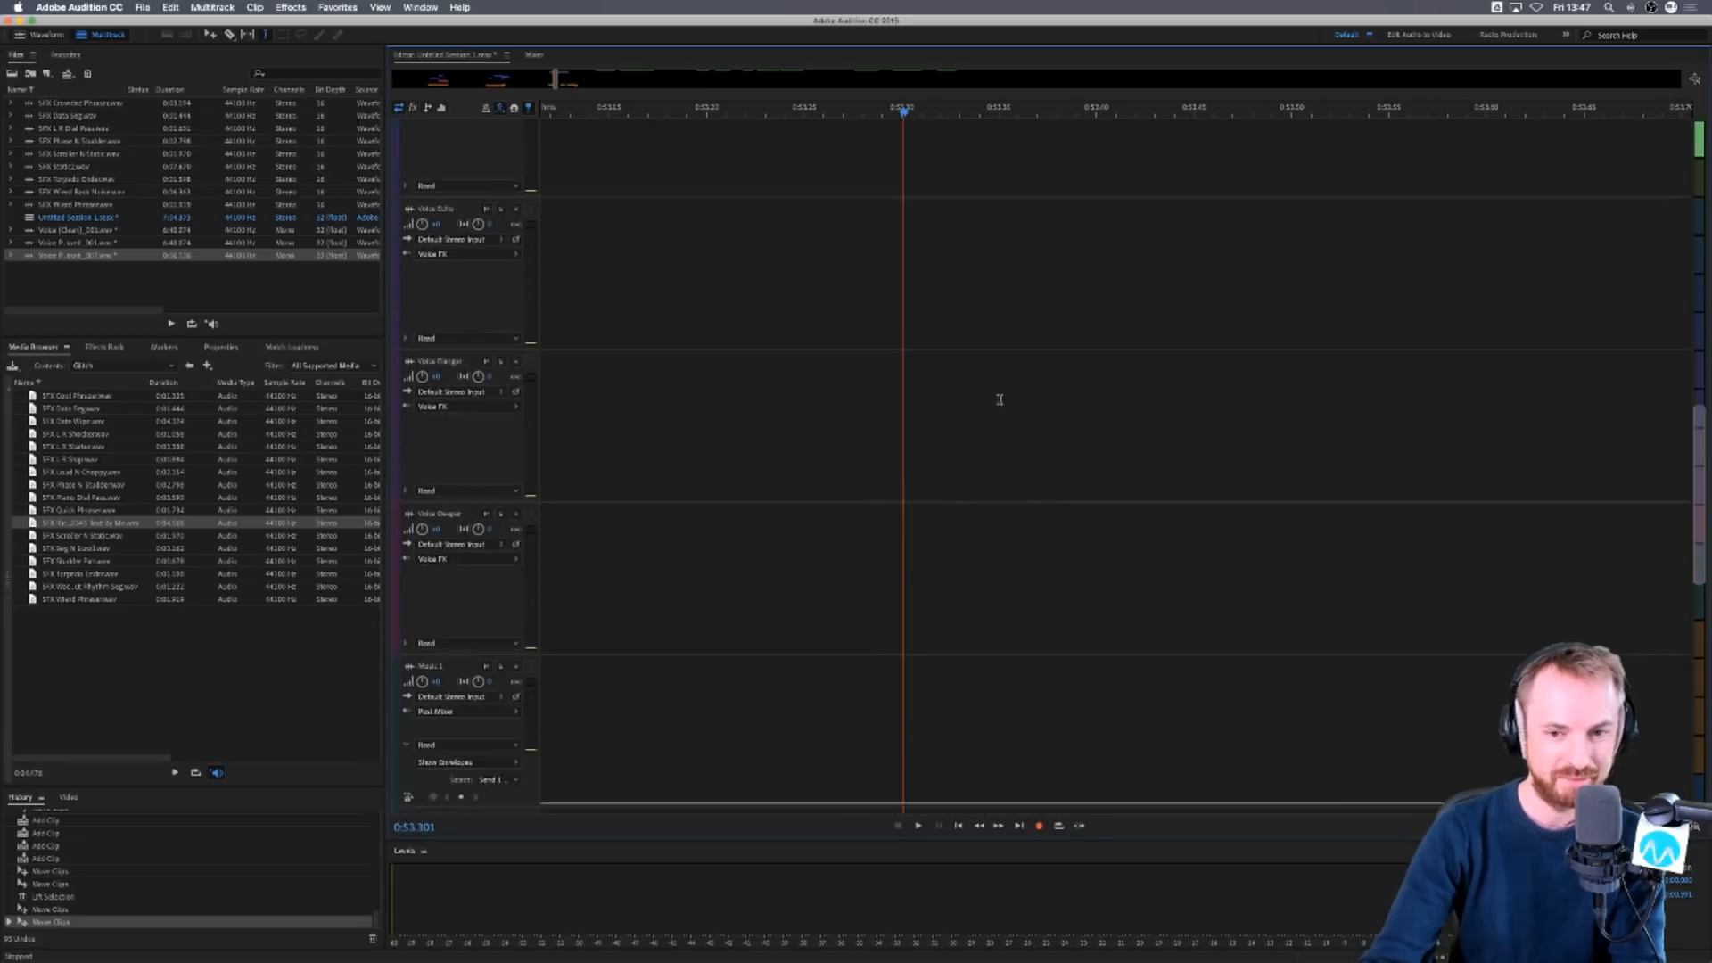
{"action": "scroll", "coordinate": [1042, 354], "scroll_direction": "up", "scroll_amount": 5}
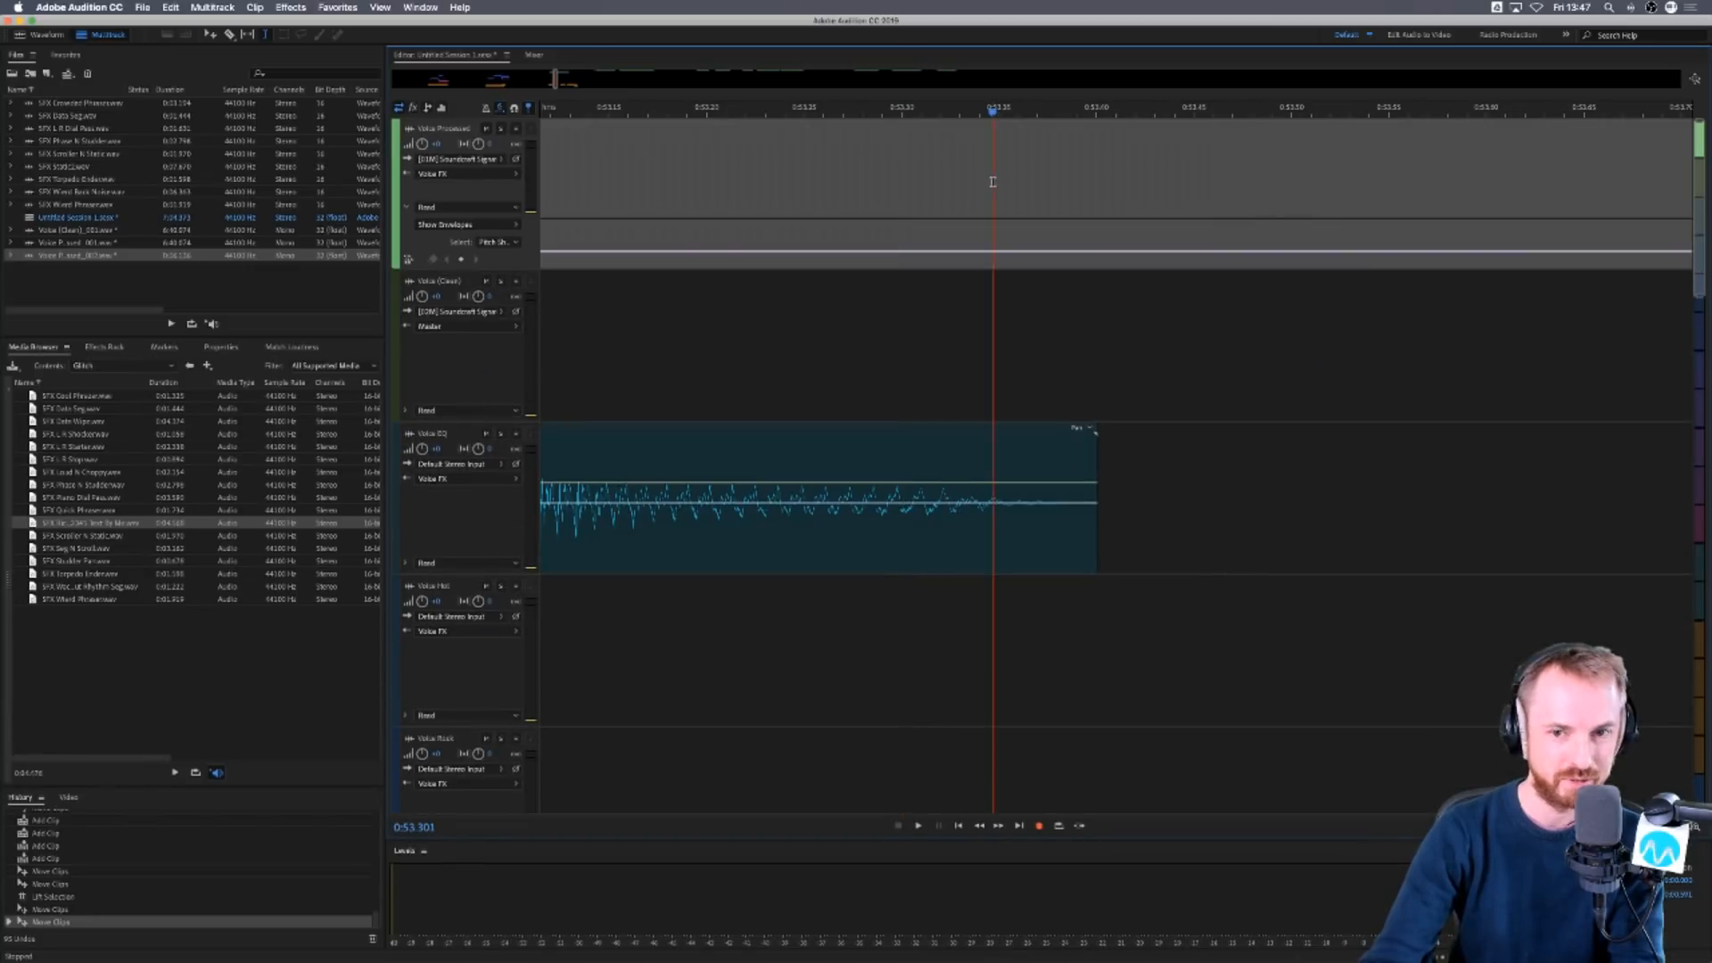
{"action": "key", "text": "super+v"}
{"action": "key", "text": "super+v"}
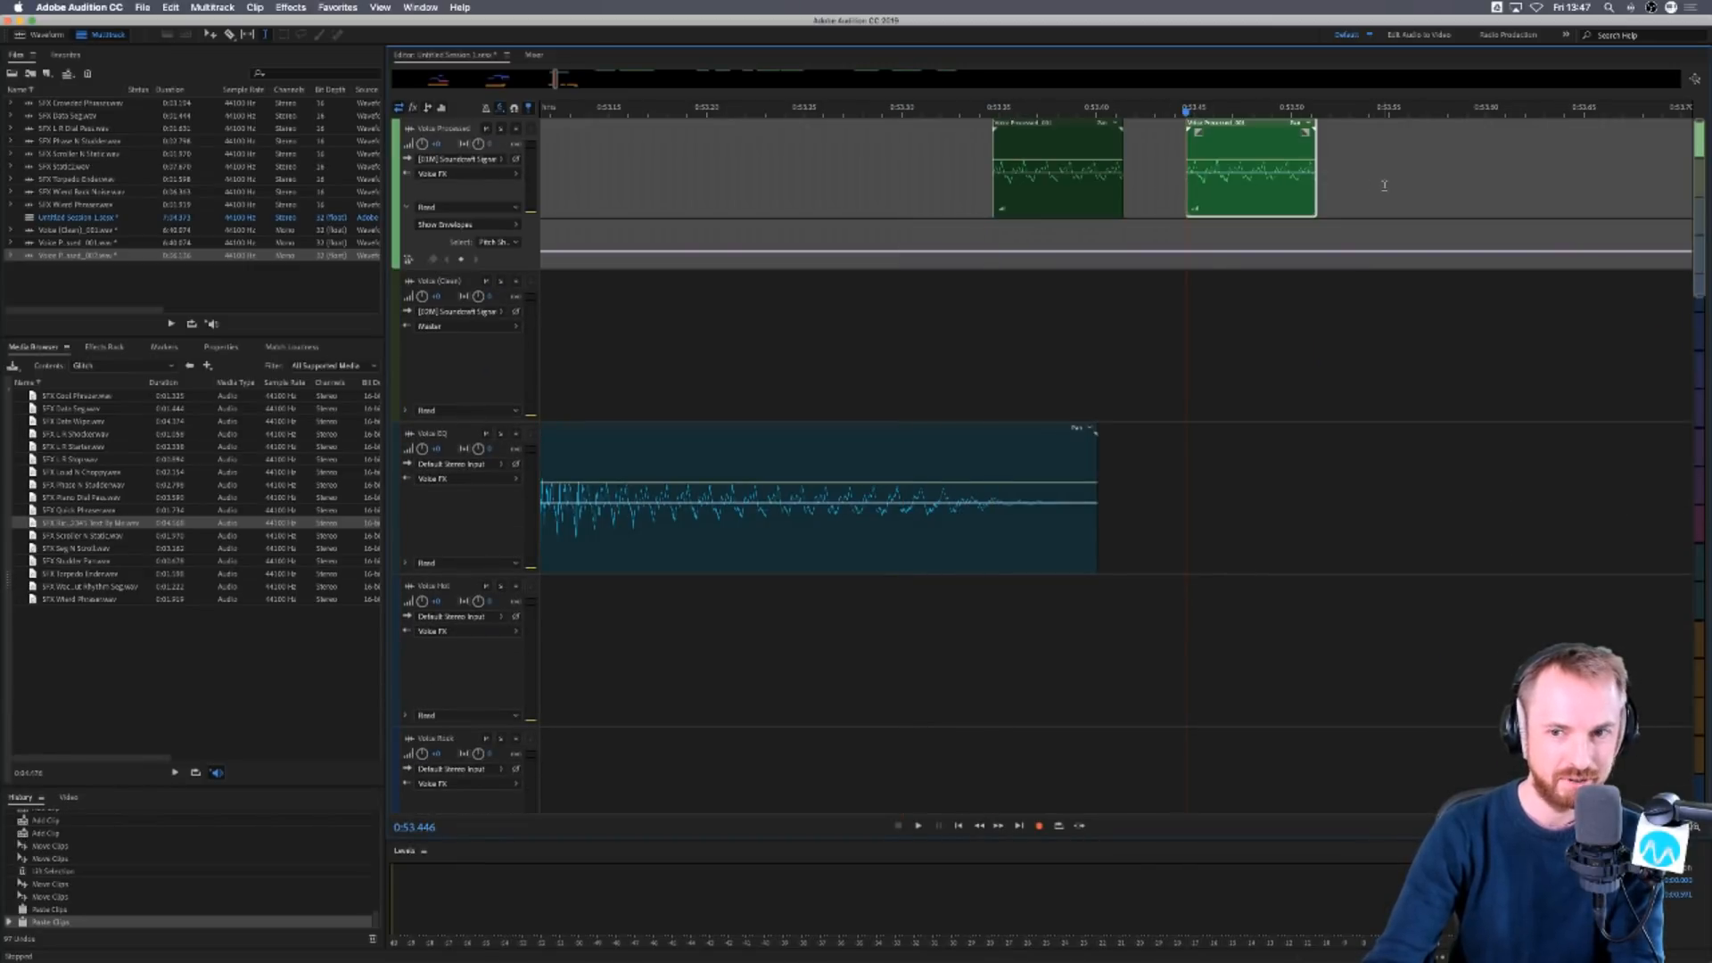
{"action": "key", "text": "super+v"}
{"action": "left_click", "coordinate": [775, 166]}
{"action": "key", "text": "super+v"}
{"action": "left_click_drag", "start_coordinate": [843, 201], "coordinate": [864, 200]}
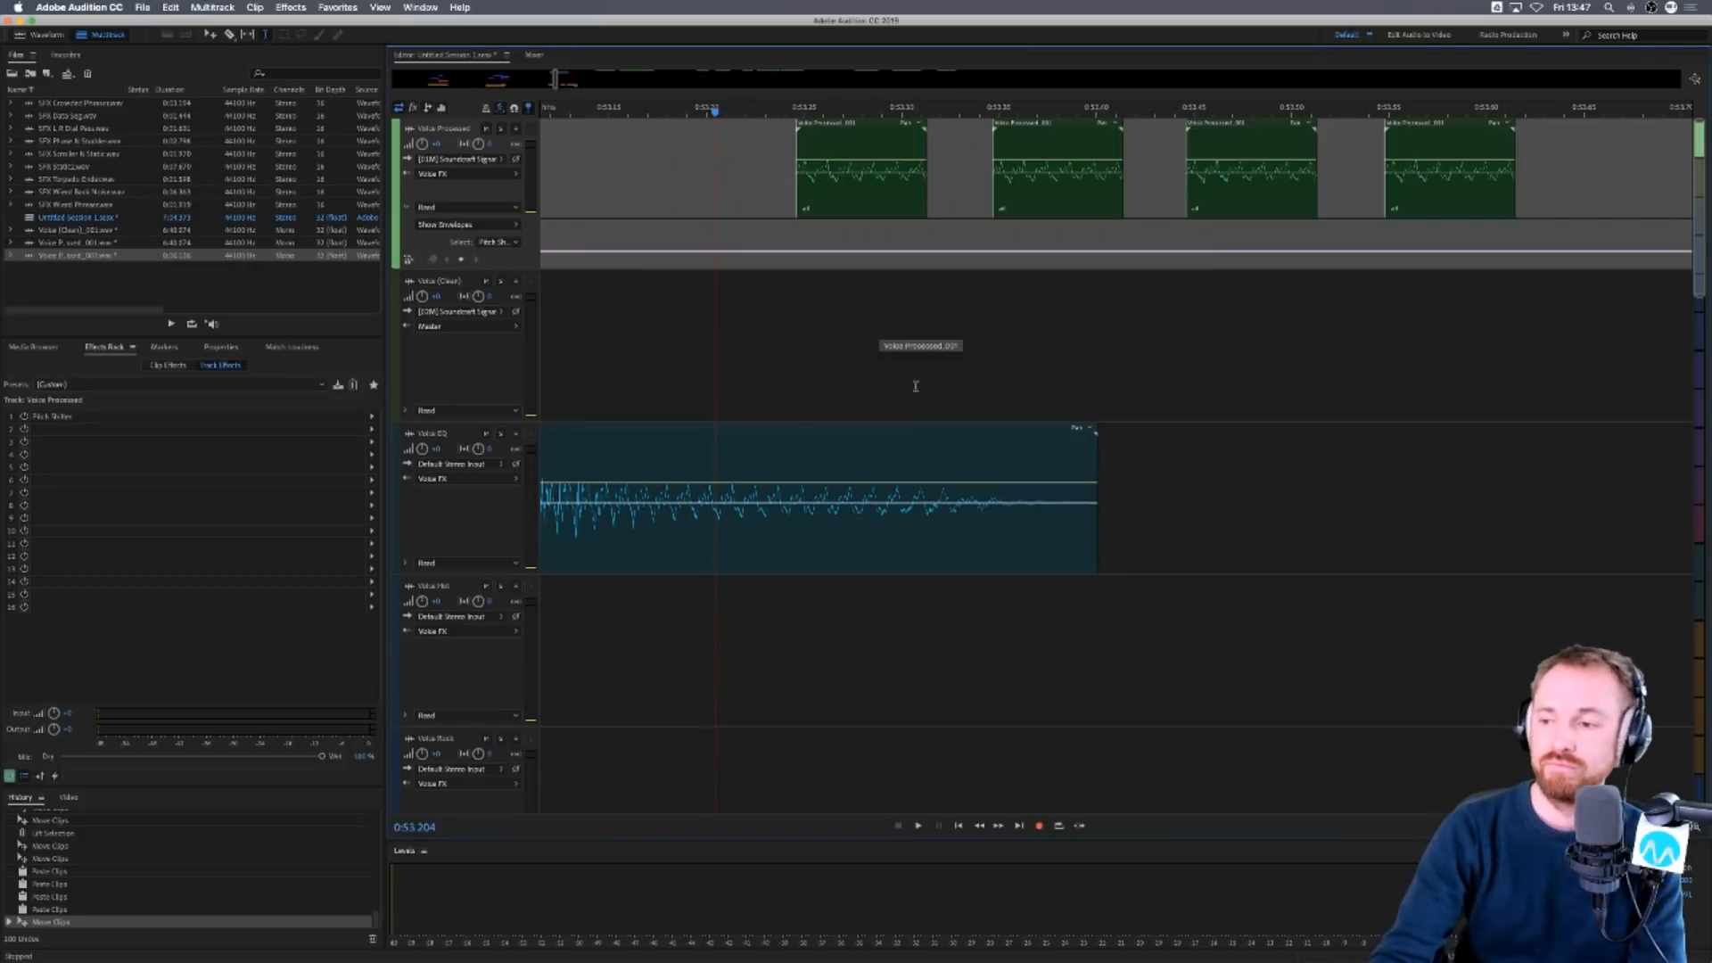
Ramp the Voice Processed pitch-shift envelope upward across the four fragments, from about 0:53.23 to 0:53.65, drop it back after them, and listen.
{"action": "scroll", "coordinate": [832, 113], "scroll_direction": "down", "scroll_amount": 3}
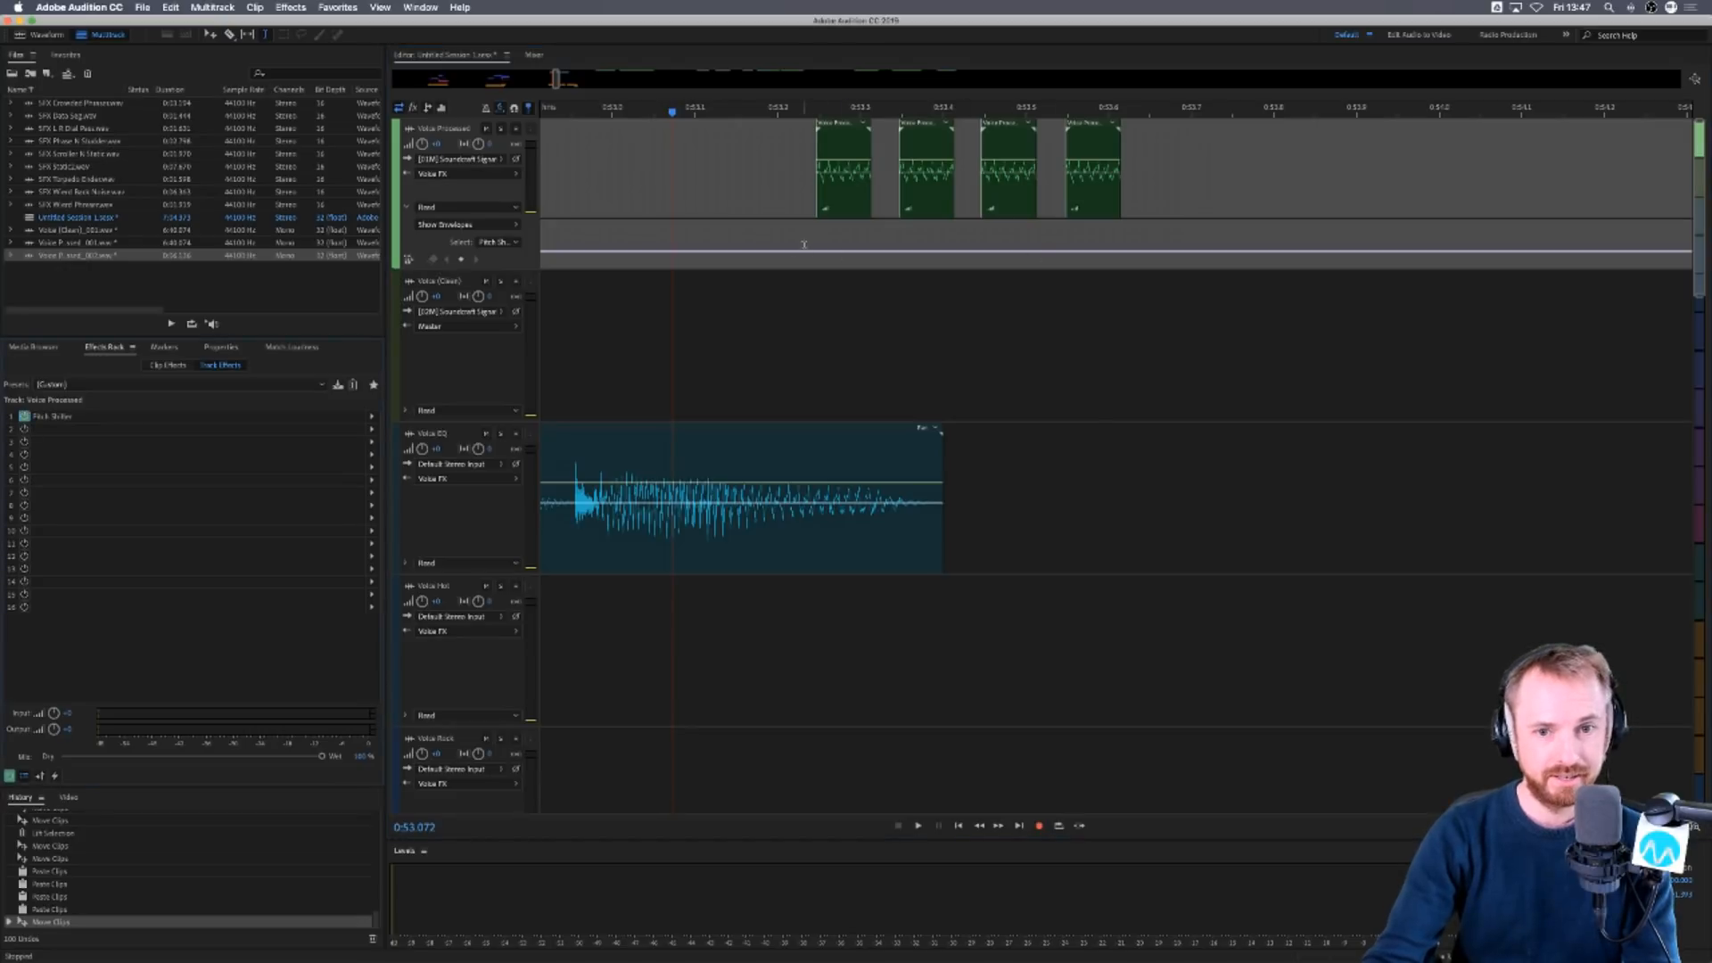
{"action": "left_click", "coordinate": [801, 274]}
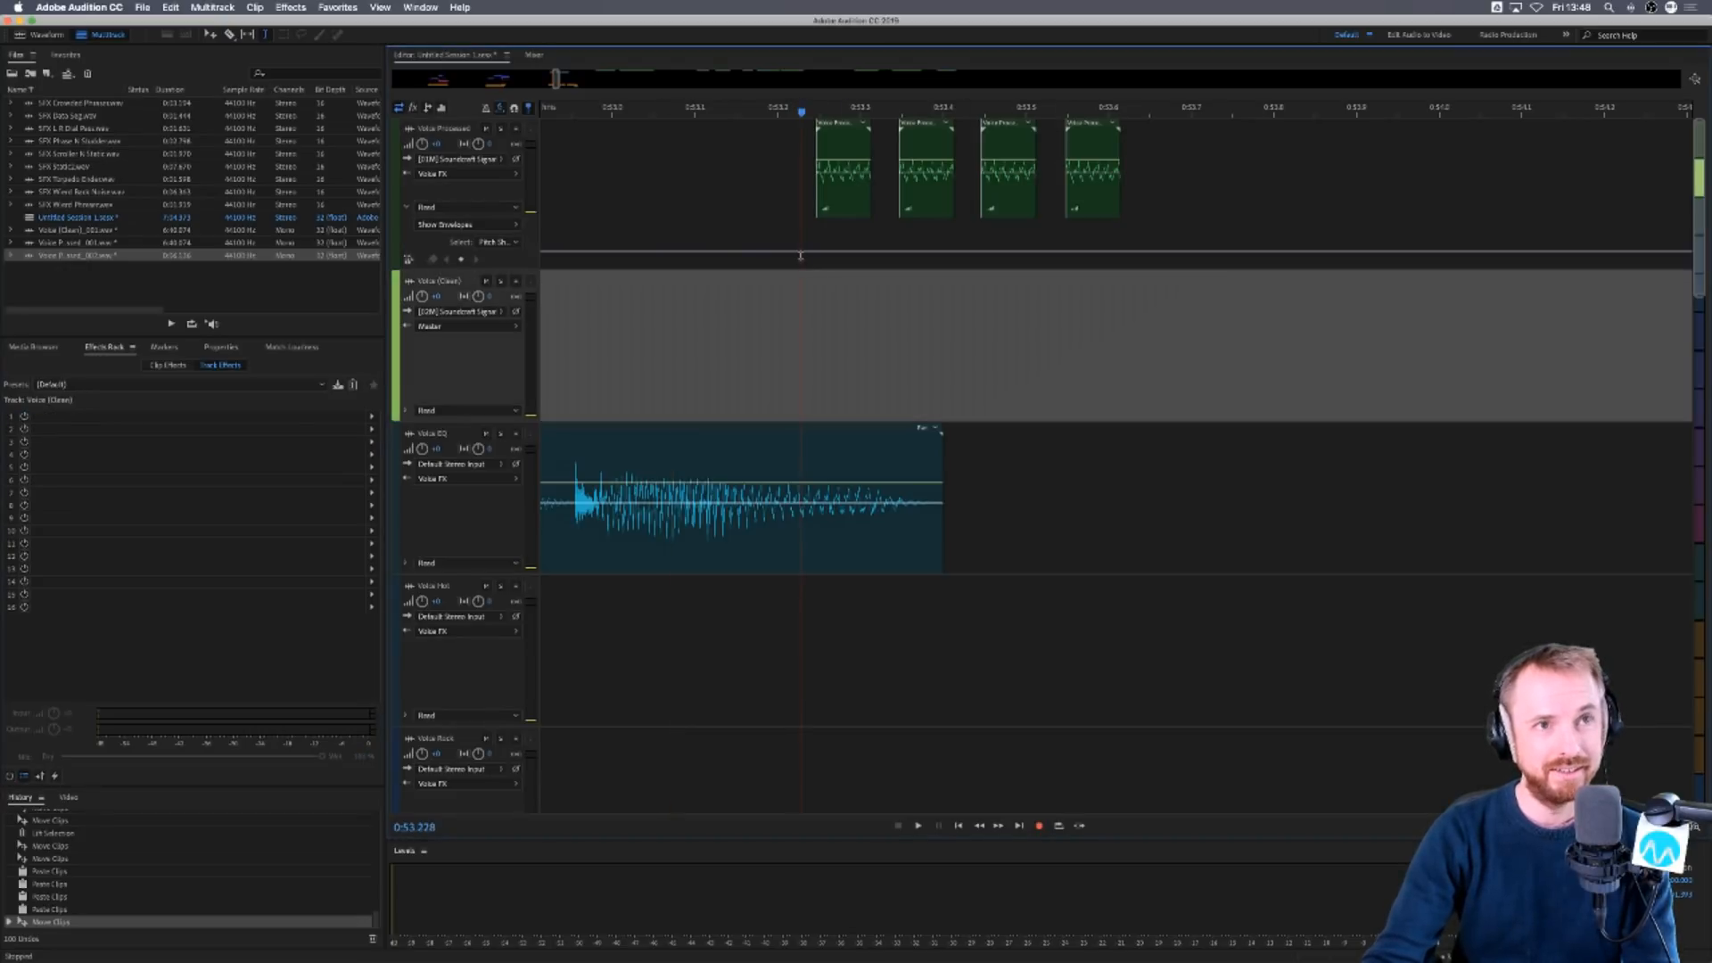
{"action": "left_click", "coordinate": [801, 257]}
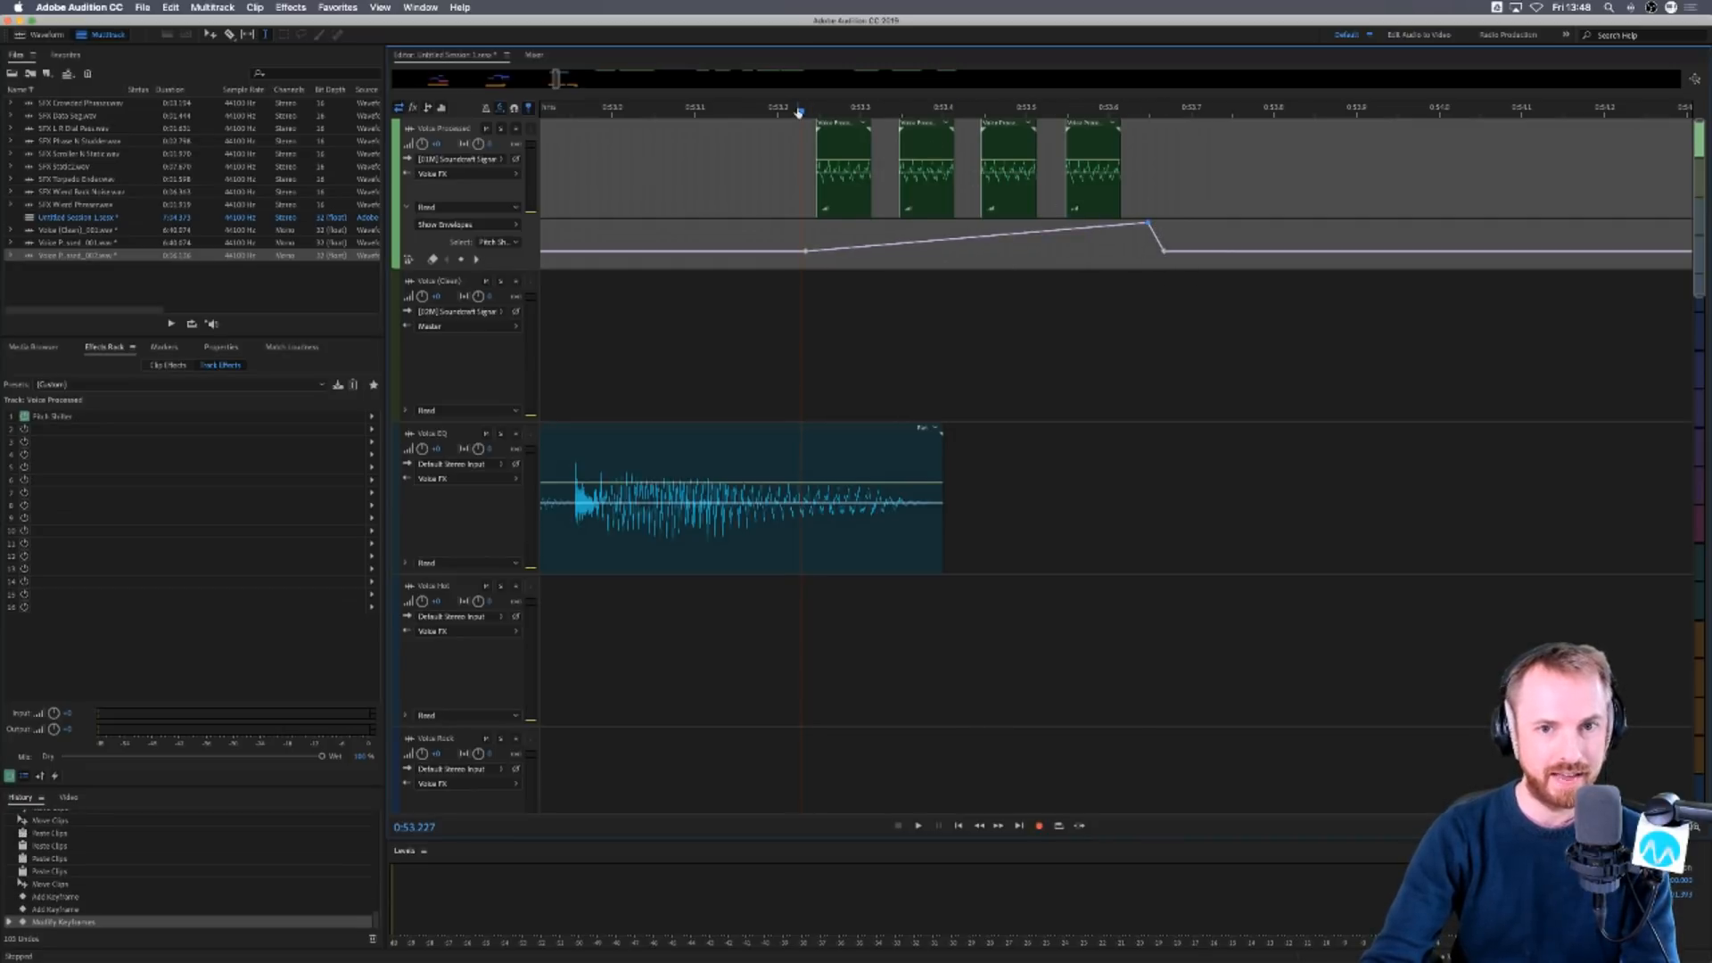
{"action": "scroll", "coordinate": [799, 112], "scroll_direction": "down", "scroll_amount": 3}
{"action": "left_click_drag", "start_coordinate": [786, 113], "coordinate": [771, 112]}
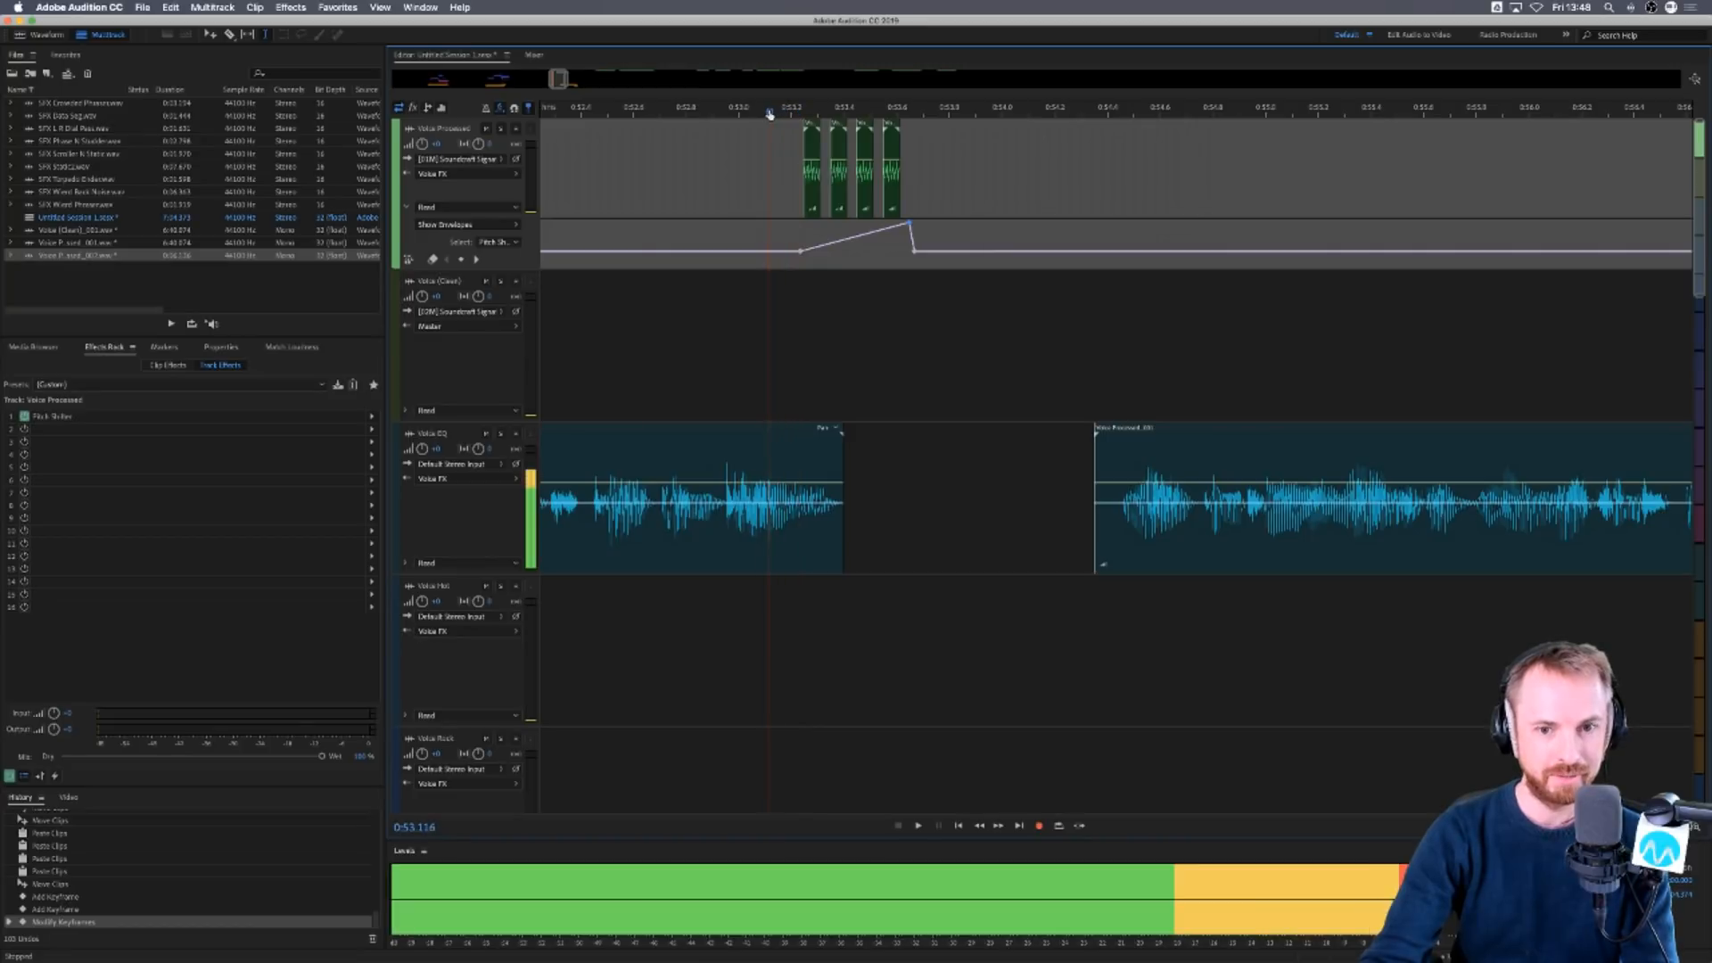
{"action": "key", "text": "space"}
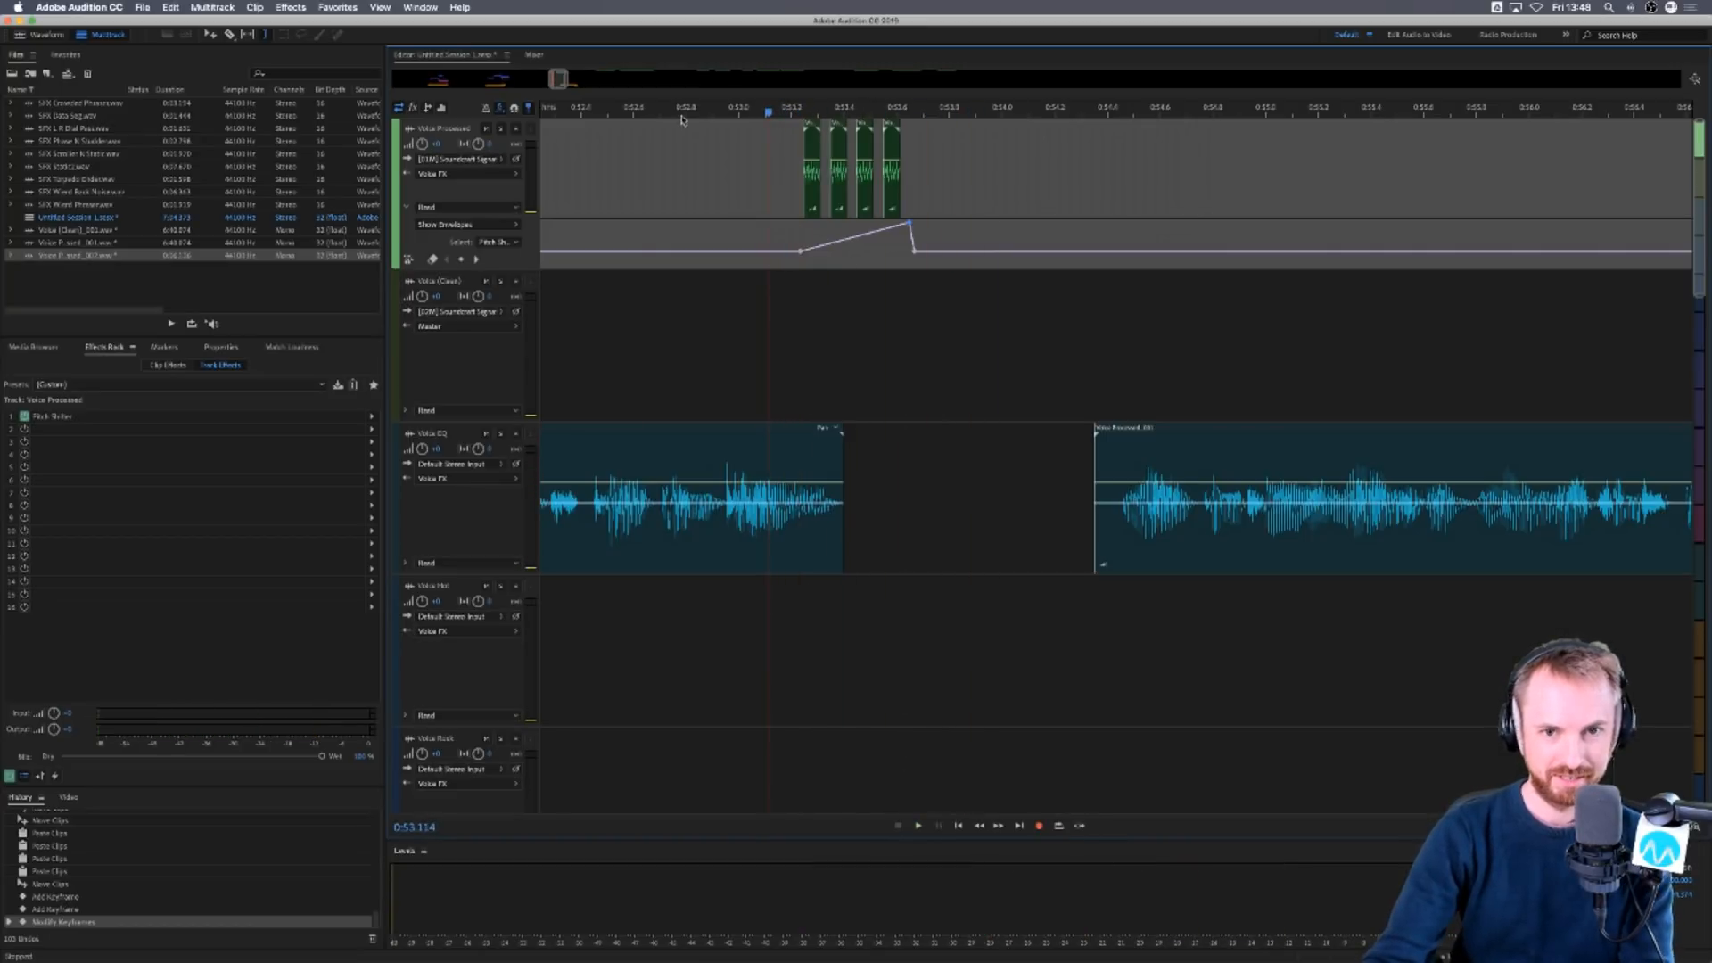
{"action": "scroll", "coordinate": [660, 112], "scroll_direction": "down", "scroll_amount": 3}
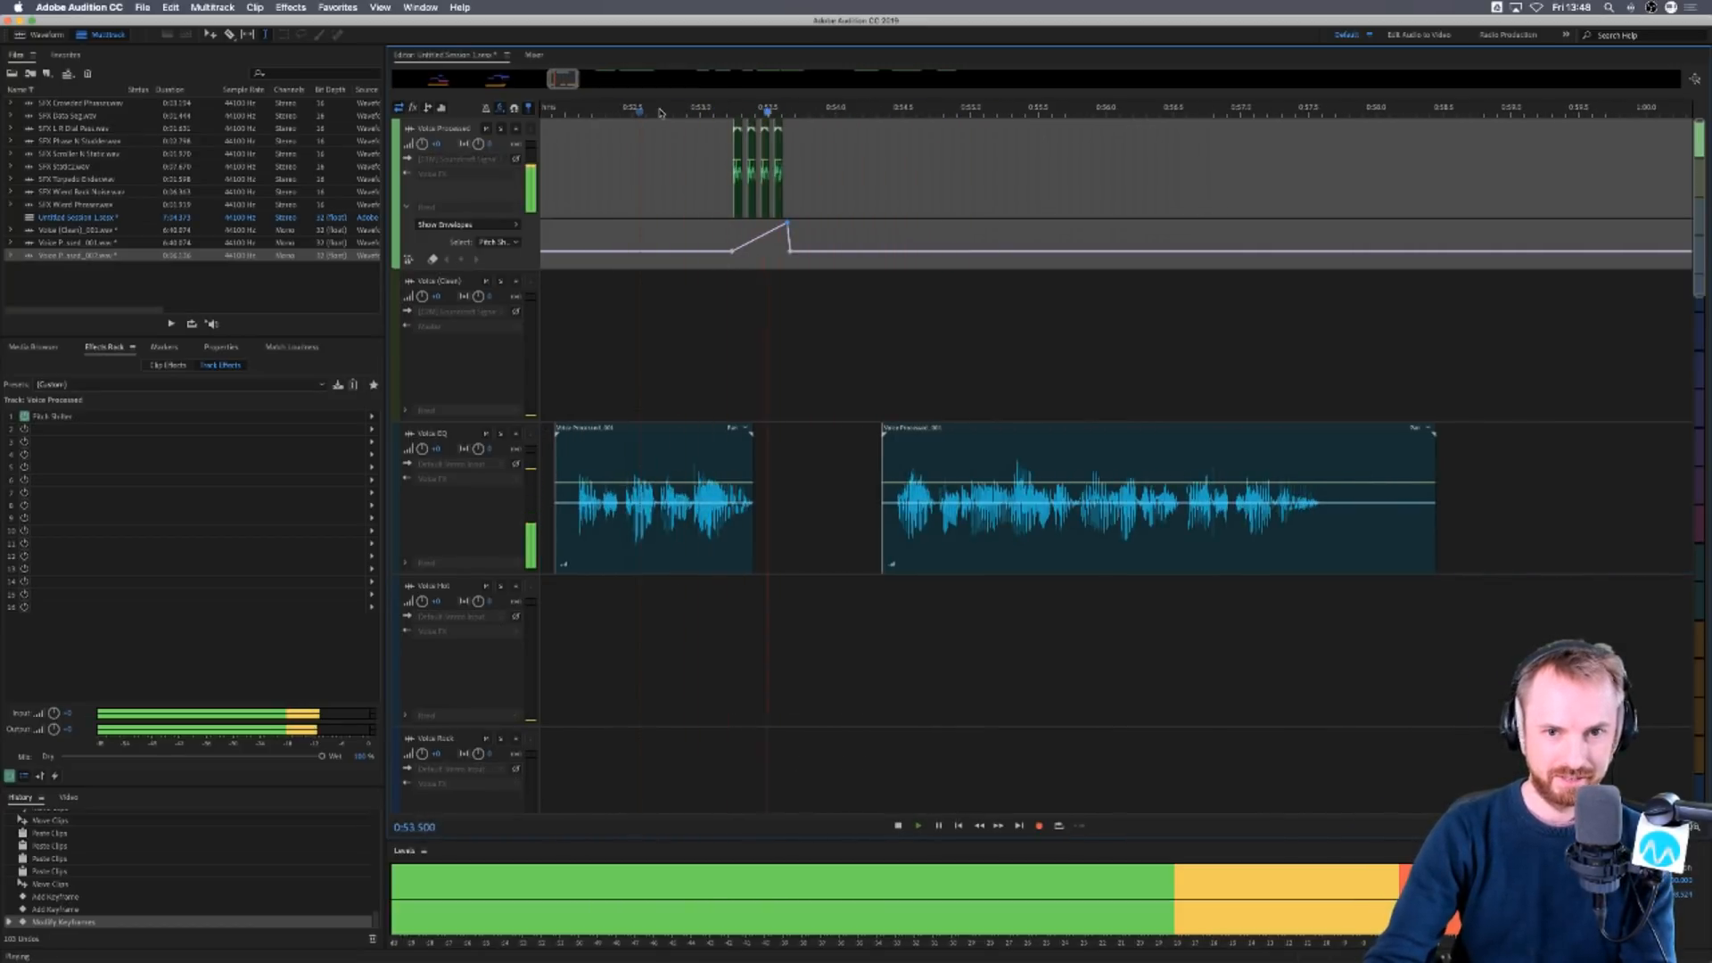
{"action": "key", "text": "space"}
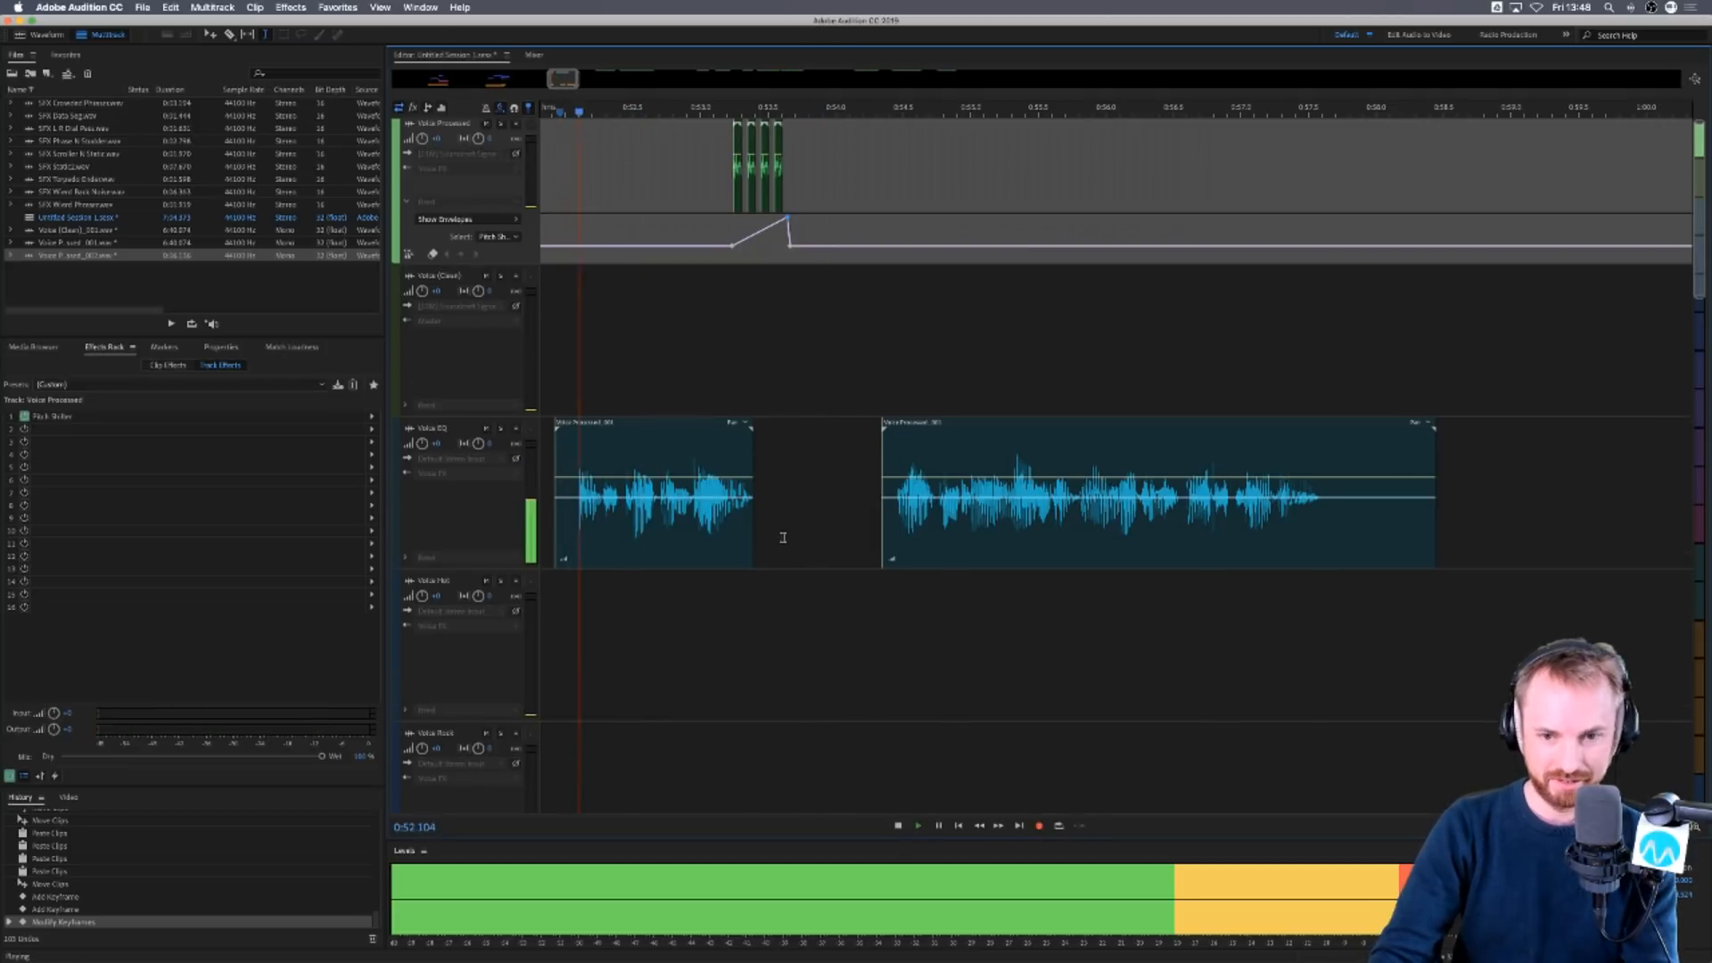
Move the next phrase from Voice EQ to the track directly below it, starting at about 0:53.7.
{"action": "scroll", "coordinate": [915, 453], "scroll_direction": "down", "scroll_amount": 2}
{"action": "left_click_drag", "start_coordinate": [923, 403], "coordinate": [834, 555]}
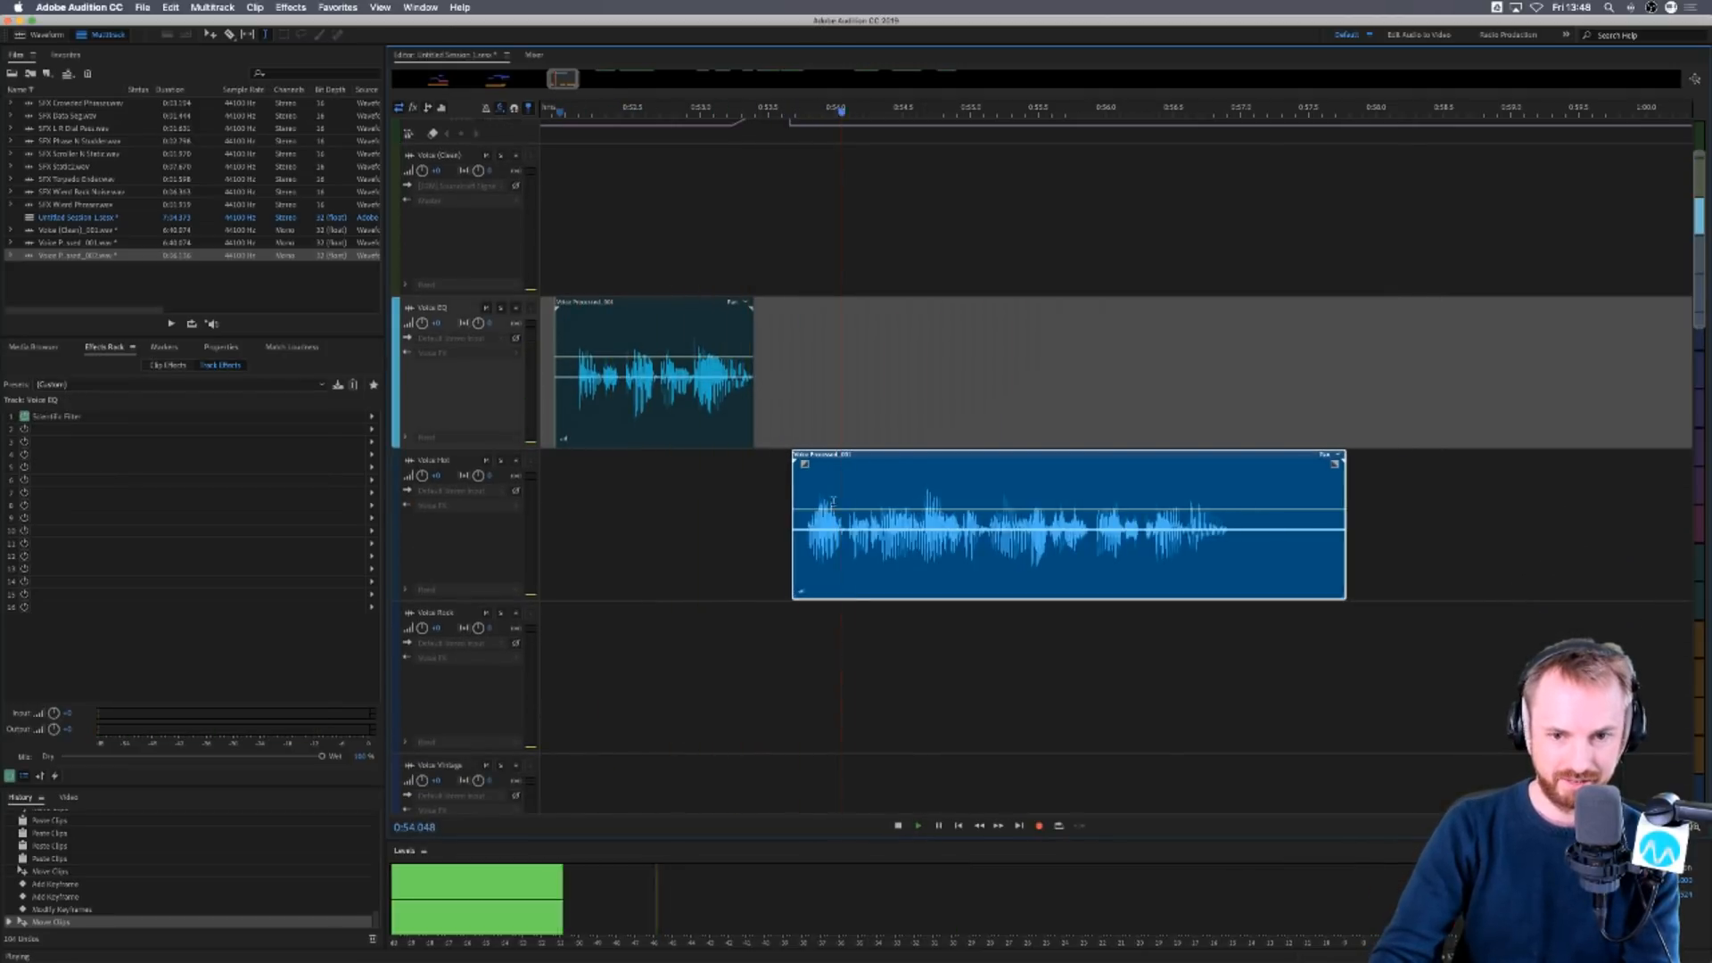
Listen to the Voice EQ phrase, the rising stutter and the phrase after them, with tracks shrunk to show the effects below.
{"action": "key", "text": "space"}
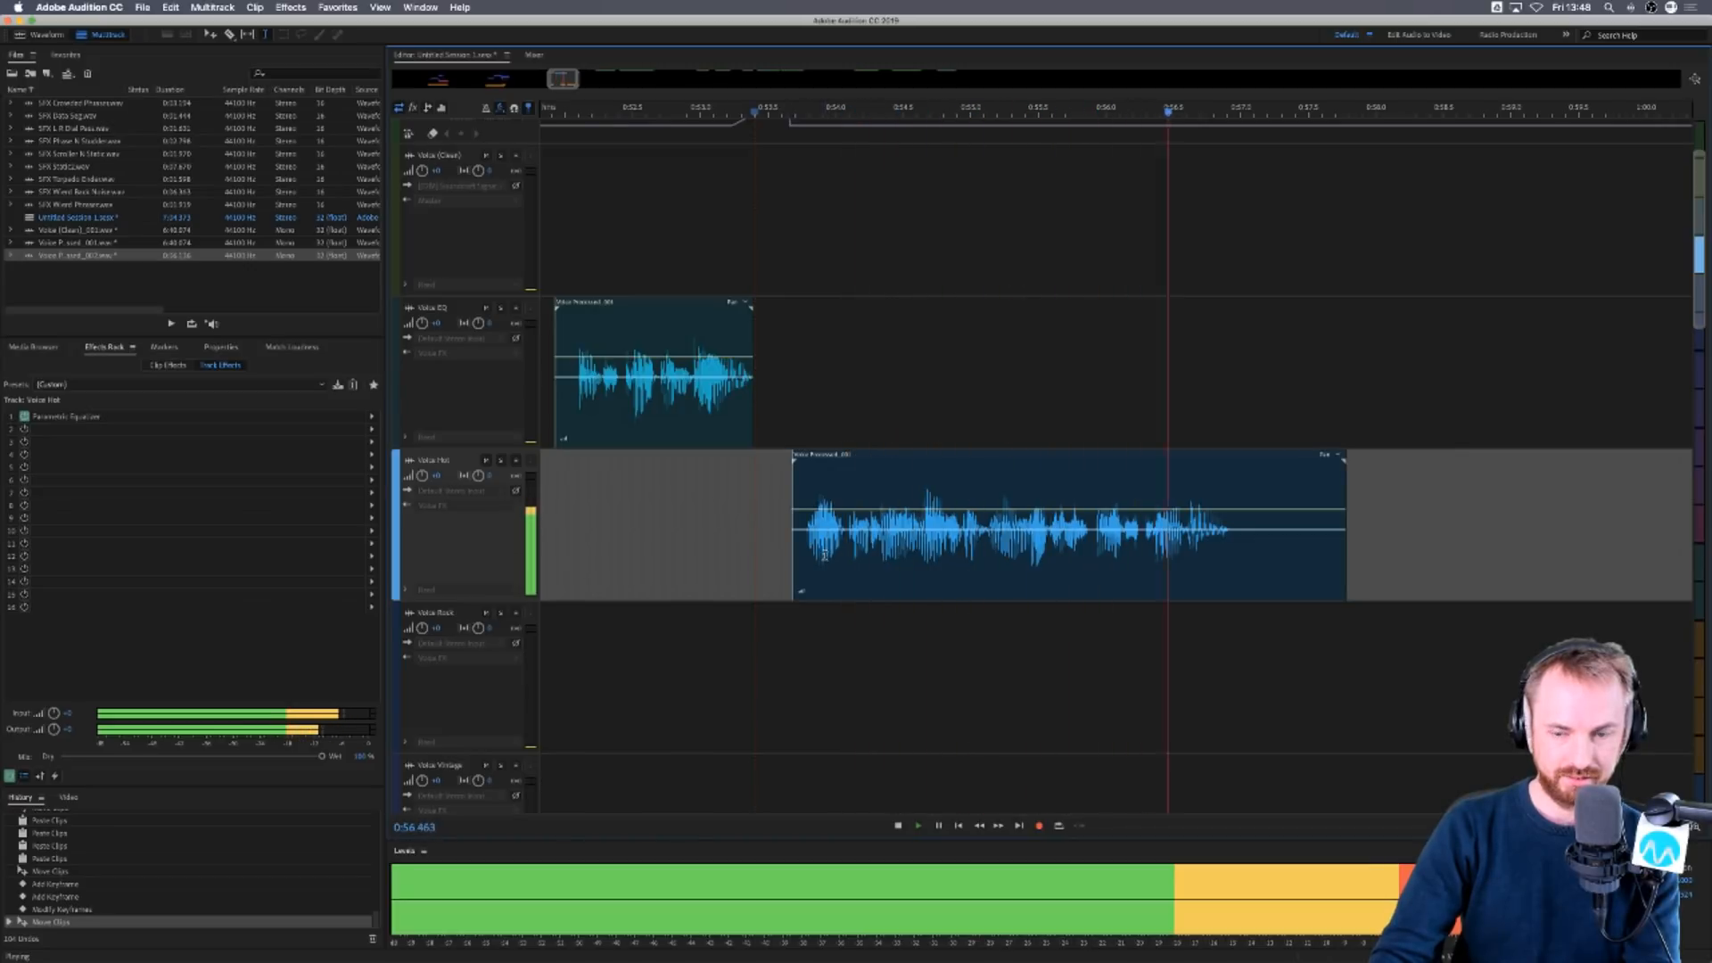
{"action": "key", "text": "space"}
{"action": "left_click", "coordinate": [684, 161]}
{"action": "scroll", "coordinate": [749, 218], "scroll_direction": "up", "scroll_amount": 3}
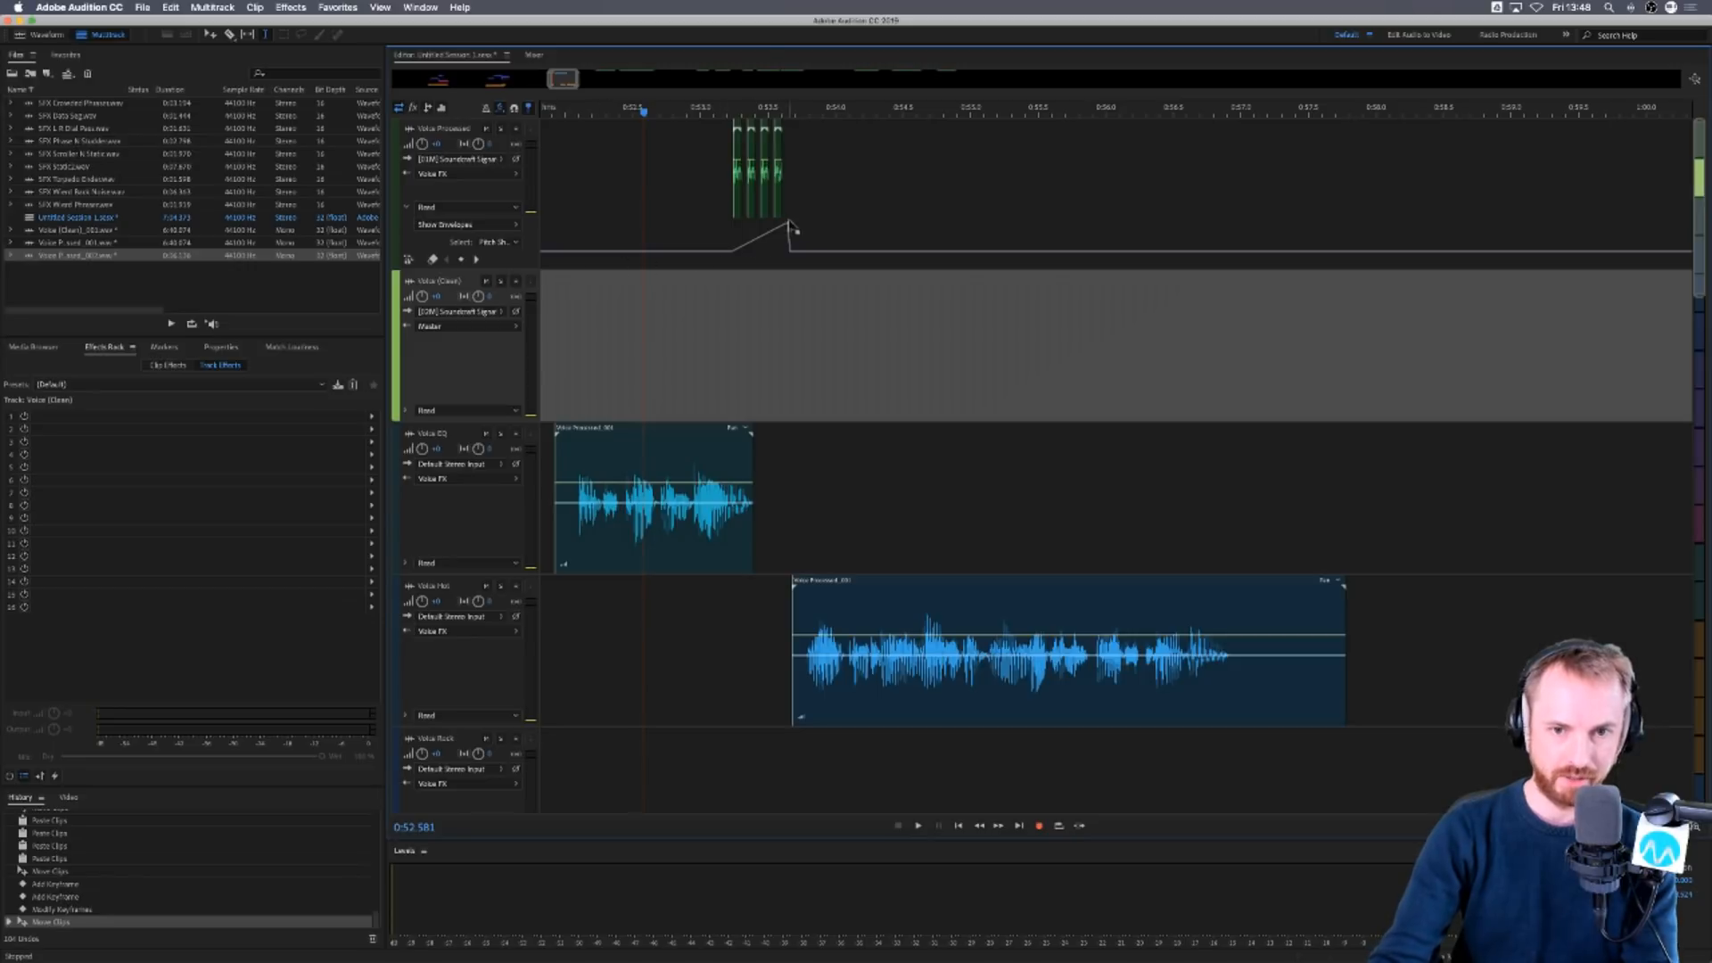
{"action": "scroll", "coordinate": [782, 110], "scroll_direction": "down", "scroll_amount": 5}
{"action": "scroll", "coordinate": [741, 381], "scroll_direction": "down", "scroll_amount": 10}
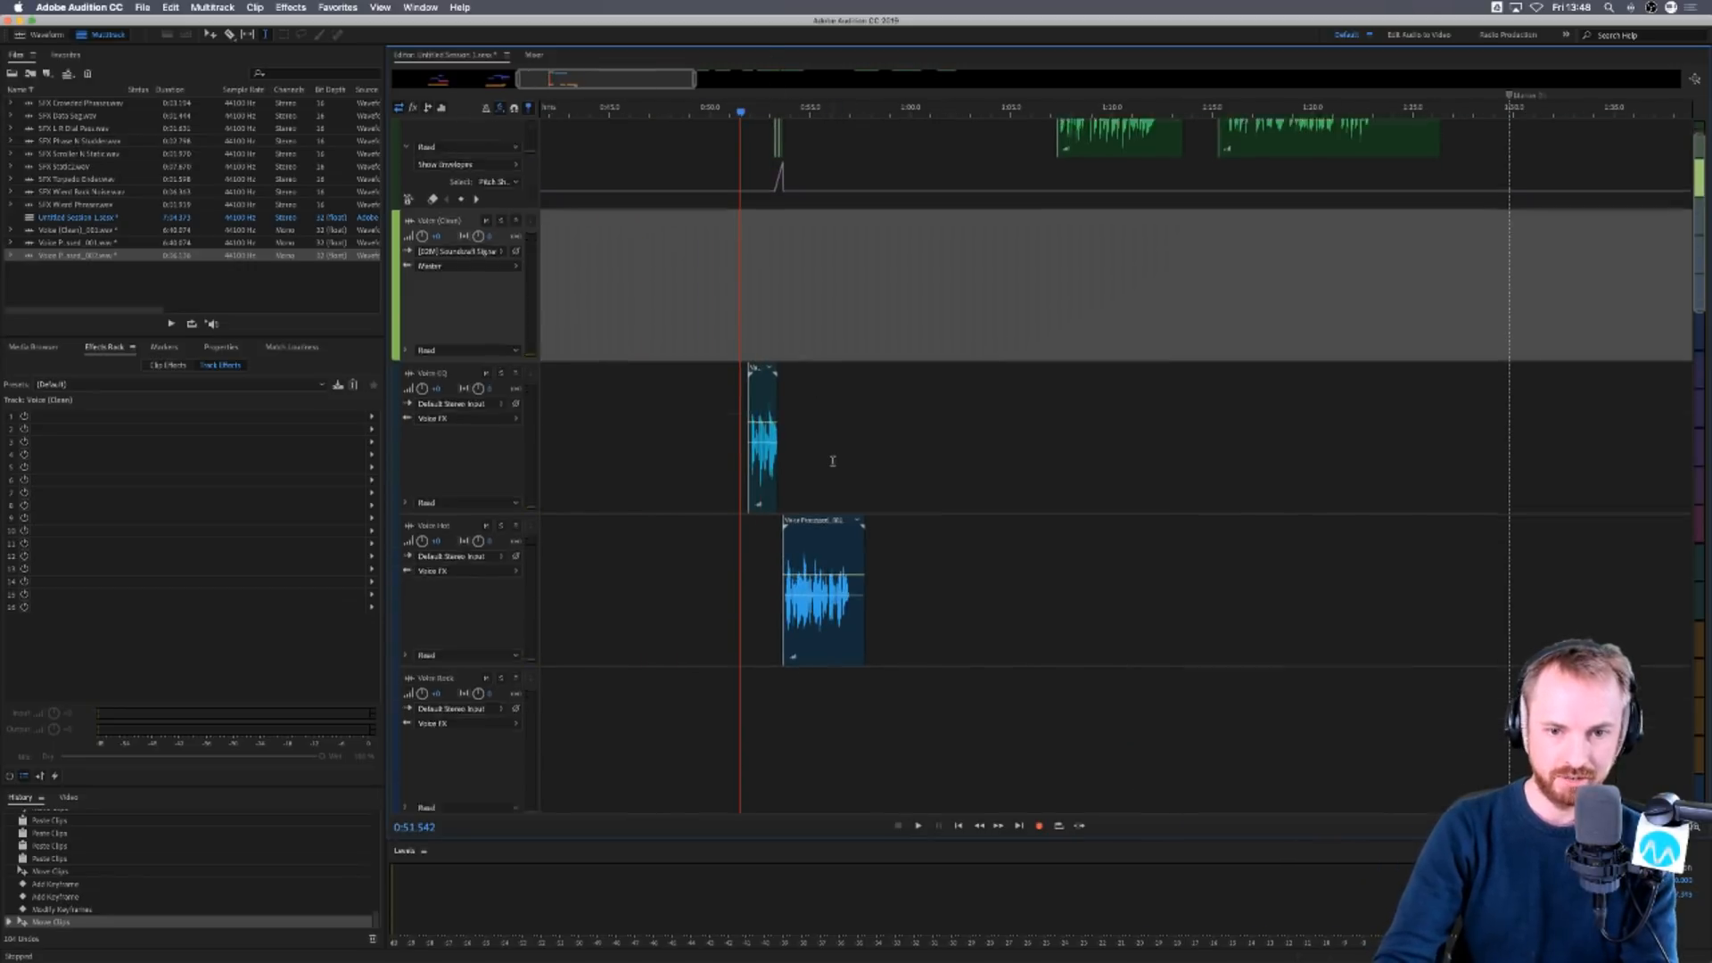
{"action": "key", "text": "space"}
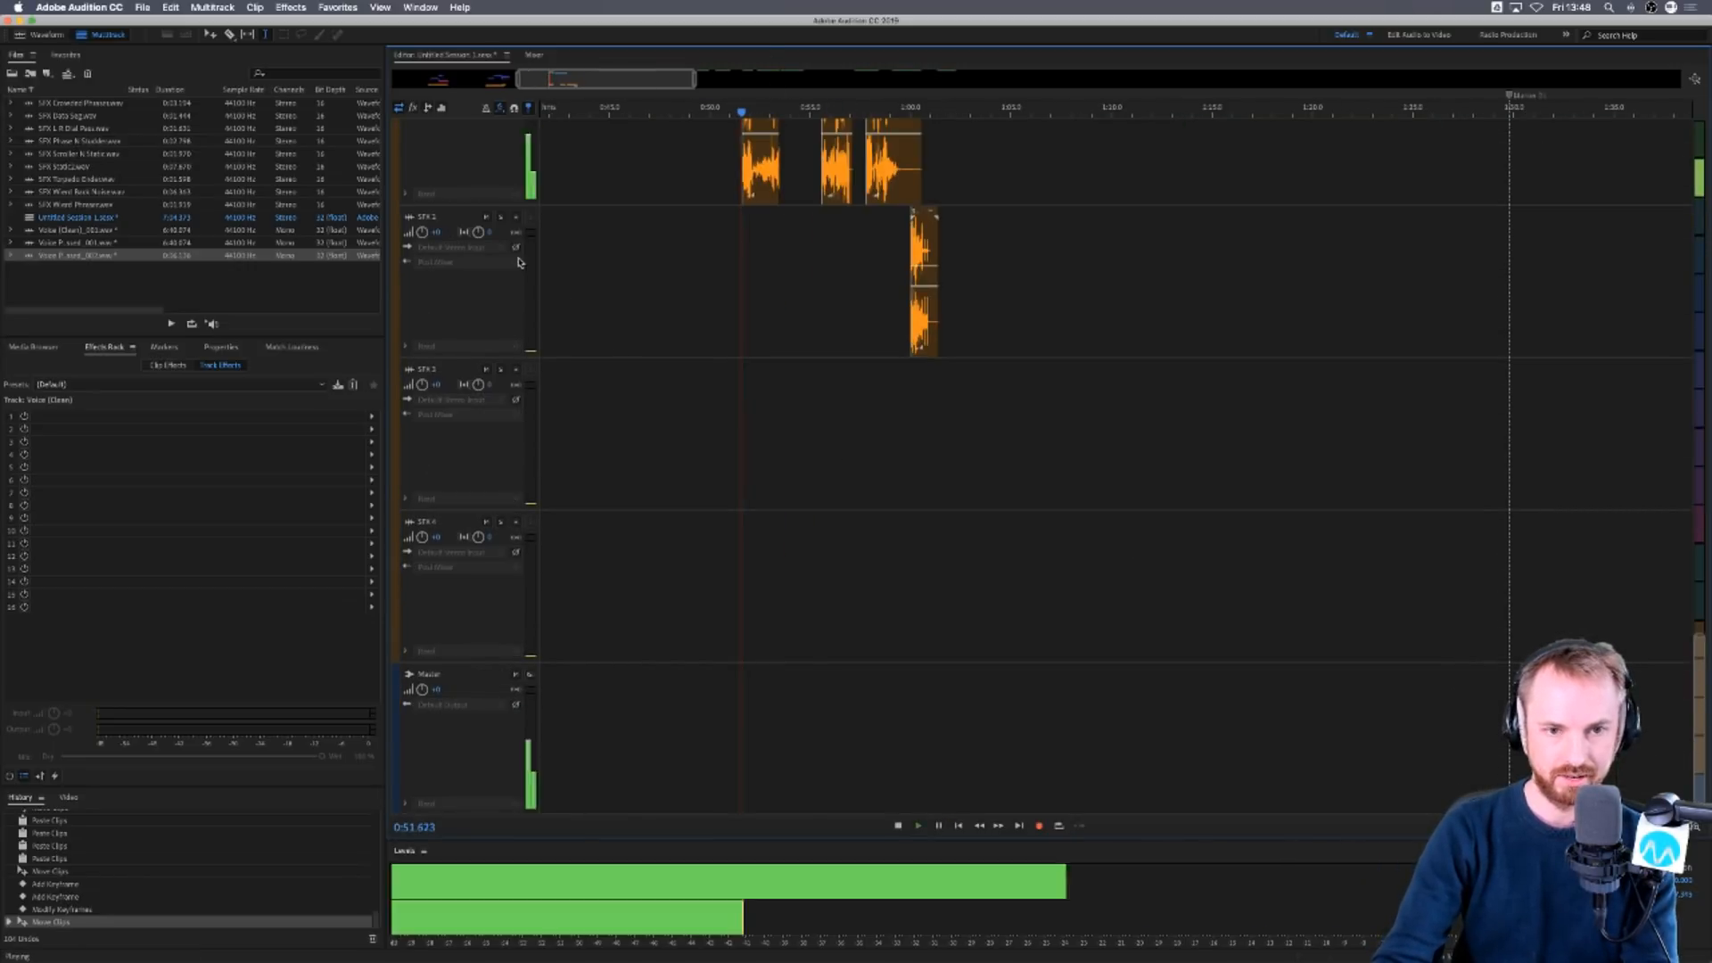
{"action": "scroll", "coordinate": [517, 261], "scroll_direction": "up", "scroll_amount": 3}
{"action": "scroll", "coordinate": [519, 264], "scroll_direction": "down", "scroll_amount": 3}
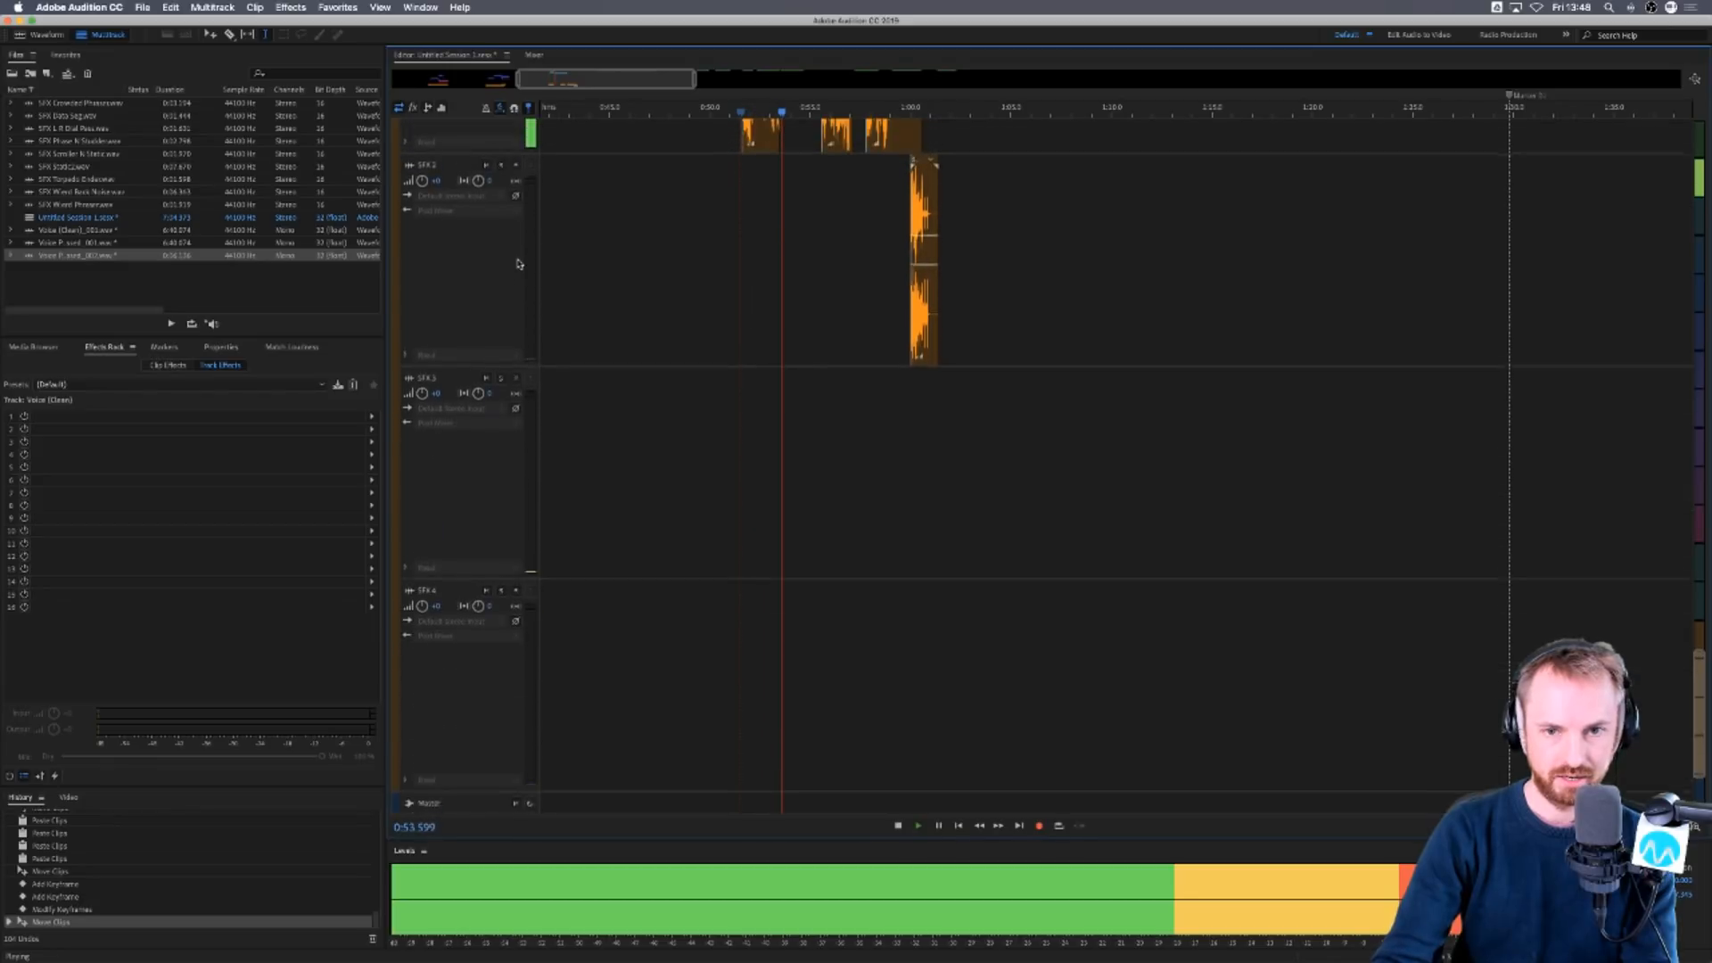
{"action": "scroll", "coordinate": [716, 292], "scroll_direction": "up", "scroll_amount": 8}
{"action": "scroll", "coordinate": [687, 312], "scroll_direction": "up", "scroll_amount": 8}
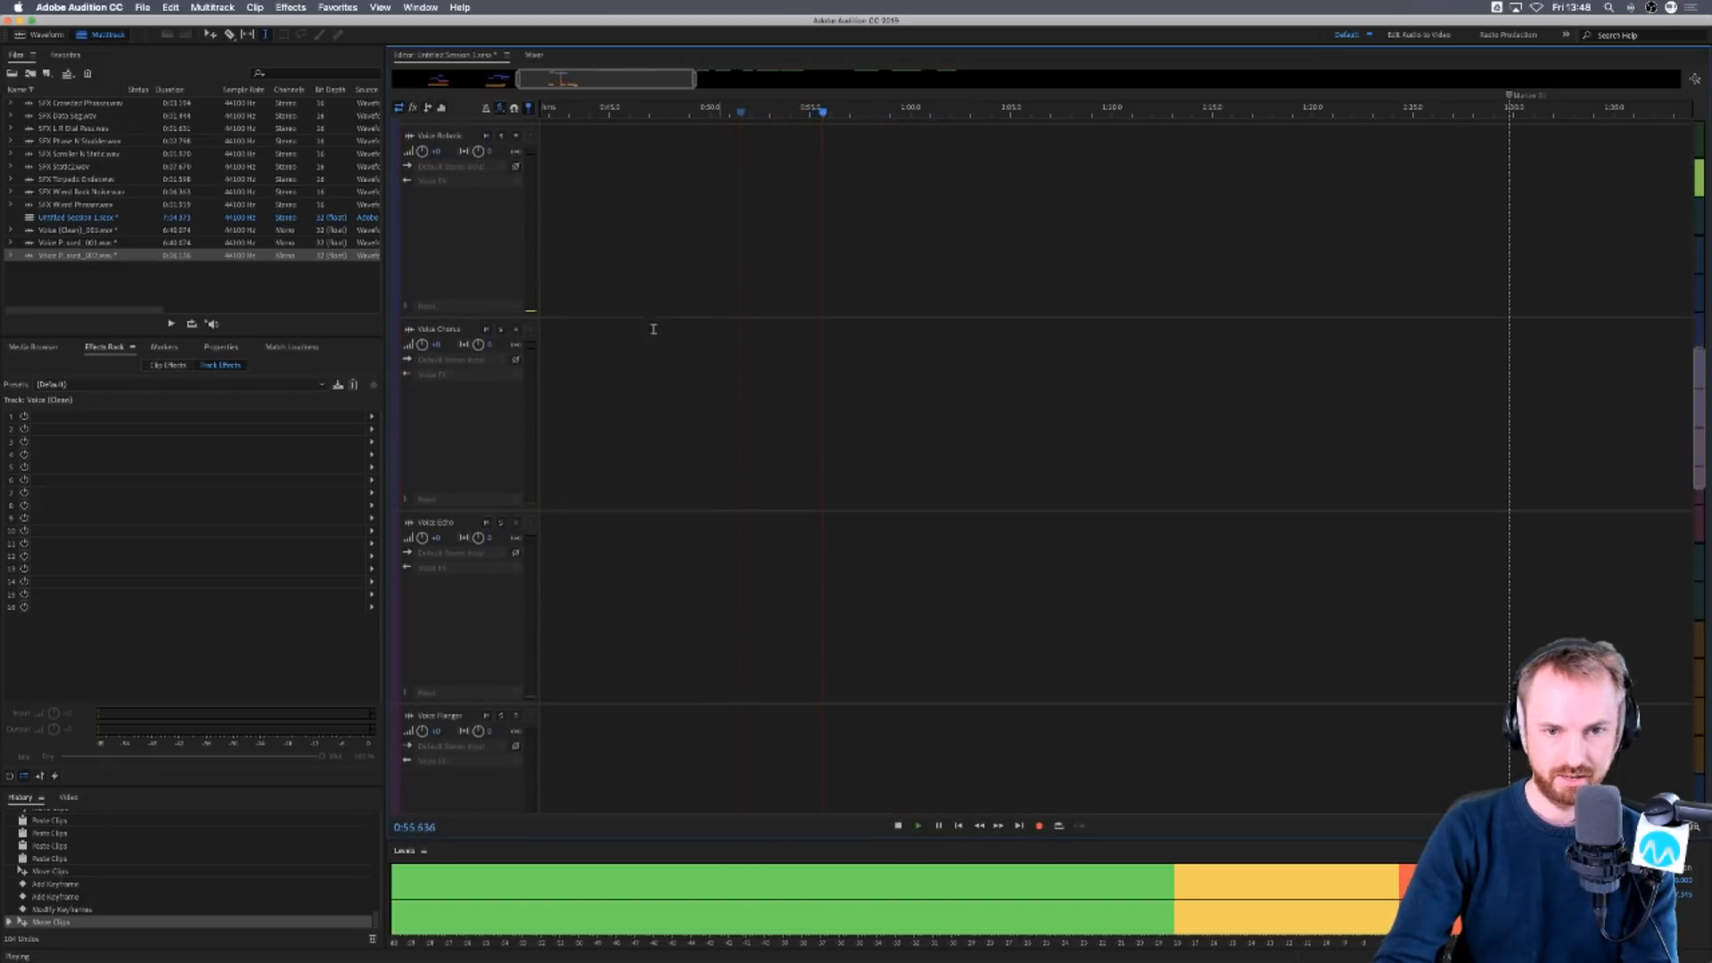
{"action": "scroll", "coordinate": [486, 373], "scroll_direction": "down", "scroll_amount": 5}
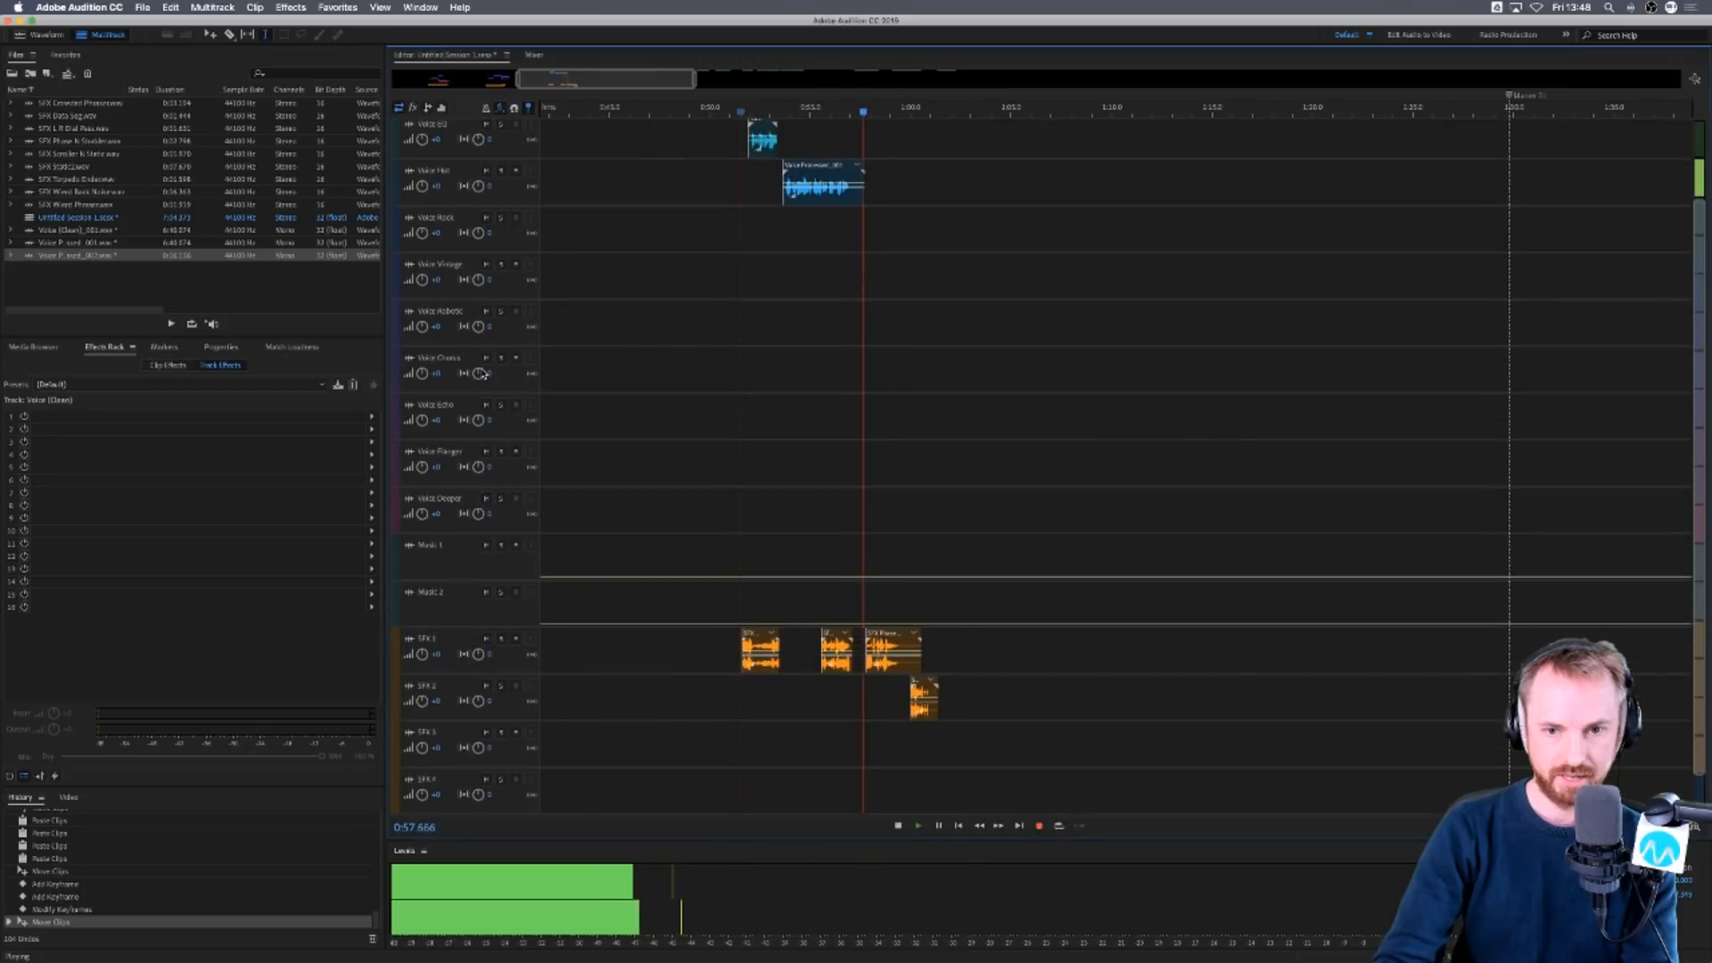
{"action": "key", "text": "space"}
Move the three upcoming effect clips on SFX 1 and SFX 2 about 16 seconds later, starting at about 1:11.5.
{"action": "left_click_drag", "start_coordinate": [815, 651], "coordinate": [1037, 651]}
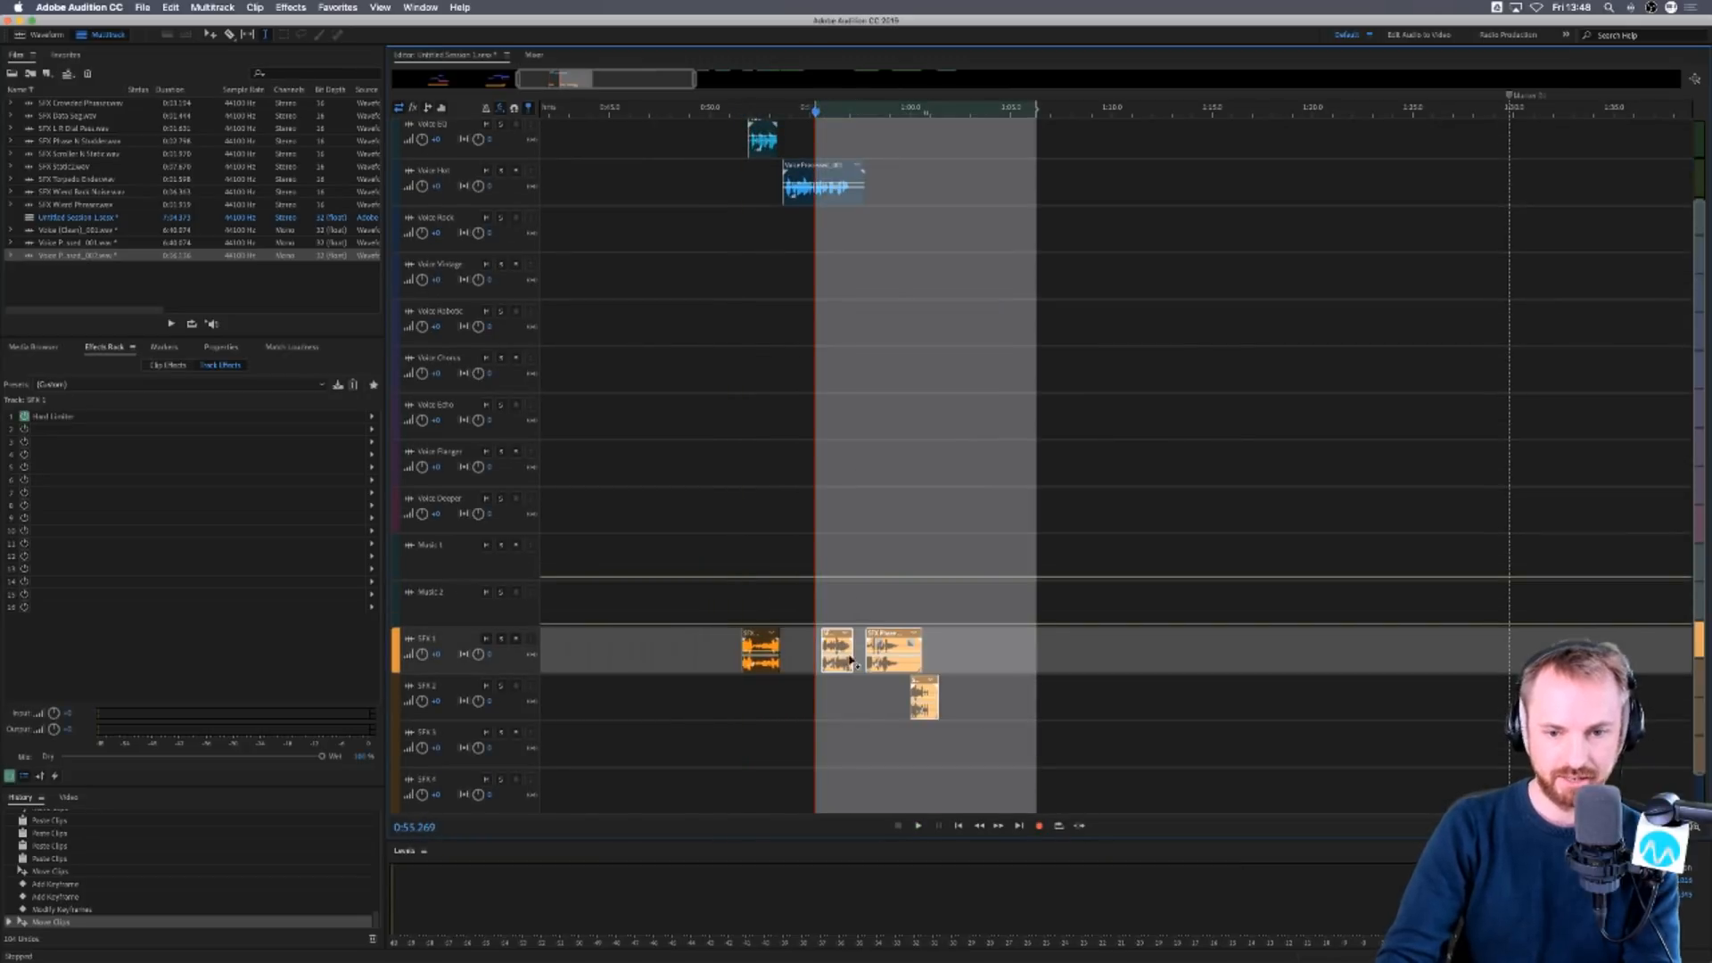
{"action": "left_click_drag", "start_coordinate": [839, 640], "coordinate": [1162, 665]}
{"action": "scroll", "coordinate": [1068, 446], "scroll_direction": "up", "scroll_amount": 2}
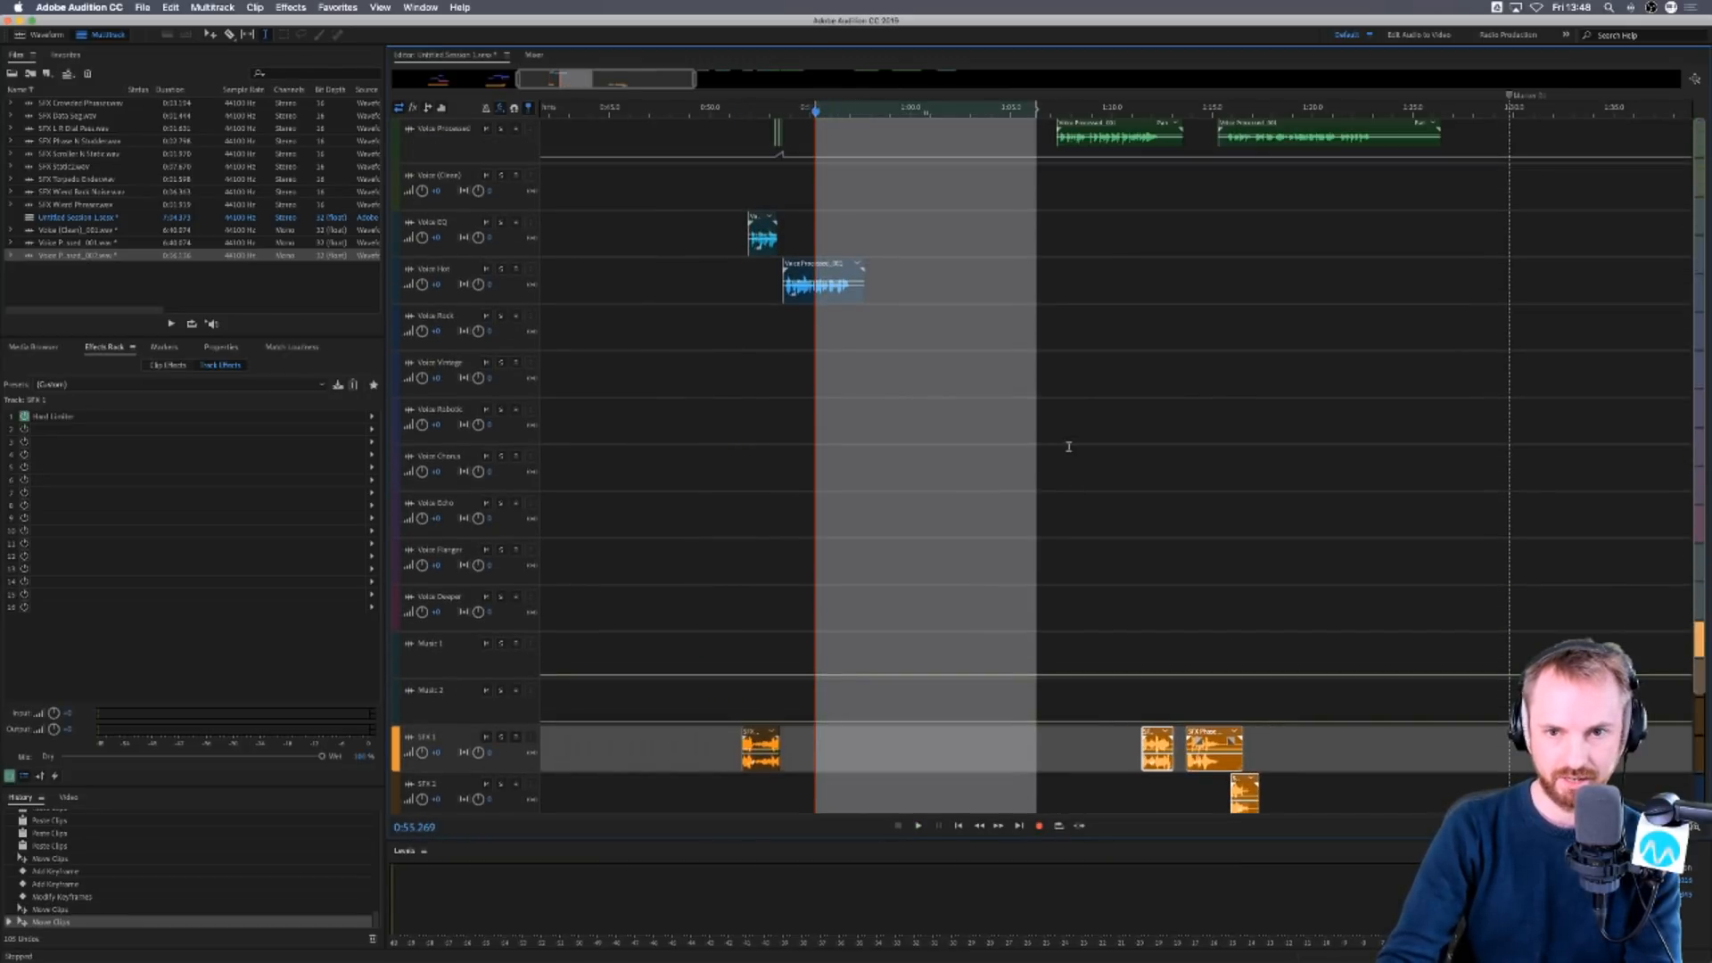
Move the next Voice Processed phrase to the track below Voice EQ at about 1:12.4, and push the following phrase to about 1:27.5.
{"action": "left_click", "coordinate": [1090, 245]}
{"action": "left_click_drag", "start_coordinate": [1077, 129], "coordinate": [1108, 306]}
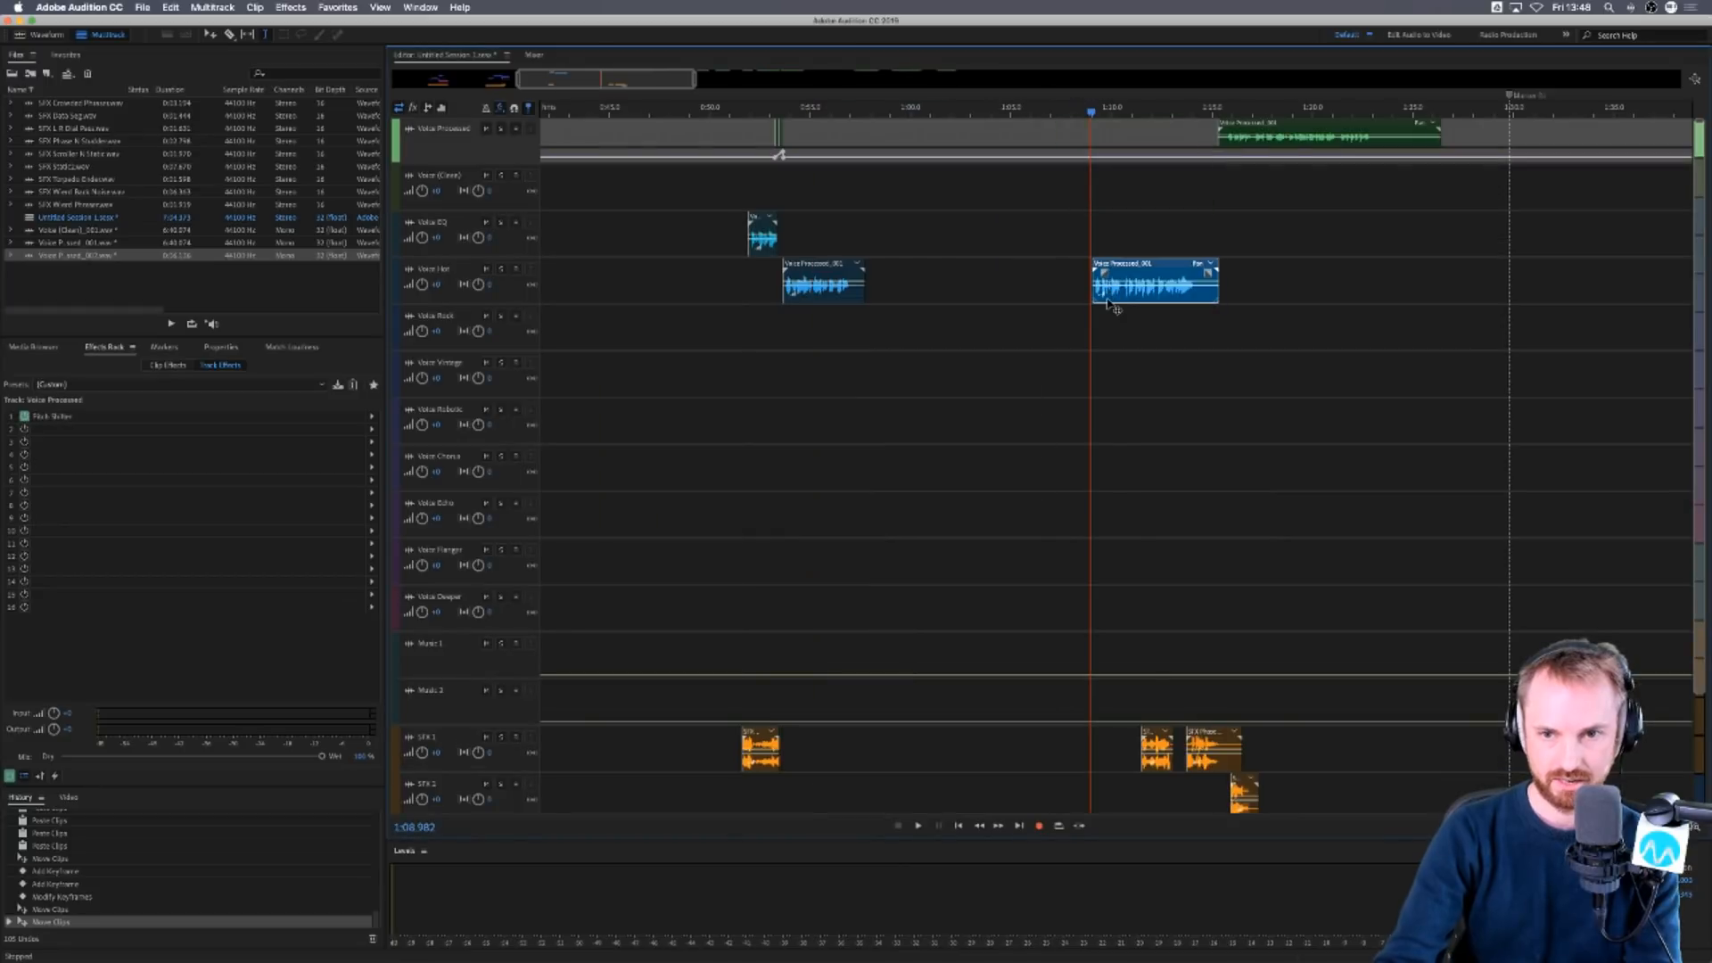
{"action": "left_click_drag", "start_coordinate": [1253, 127], "coordinate": [1507, 130]}
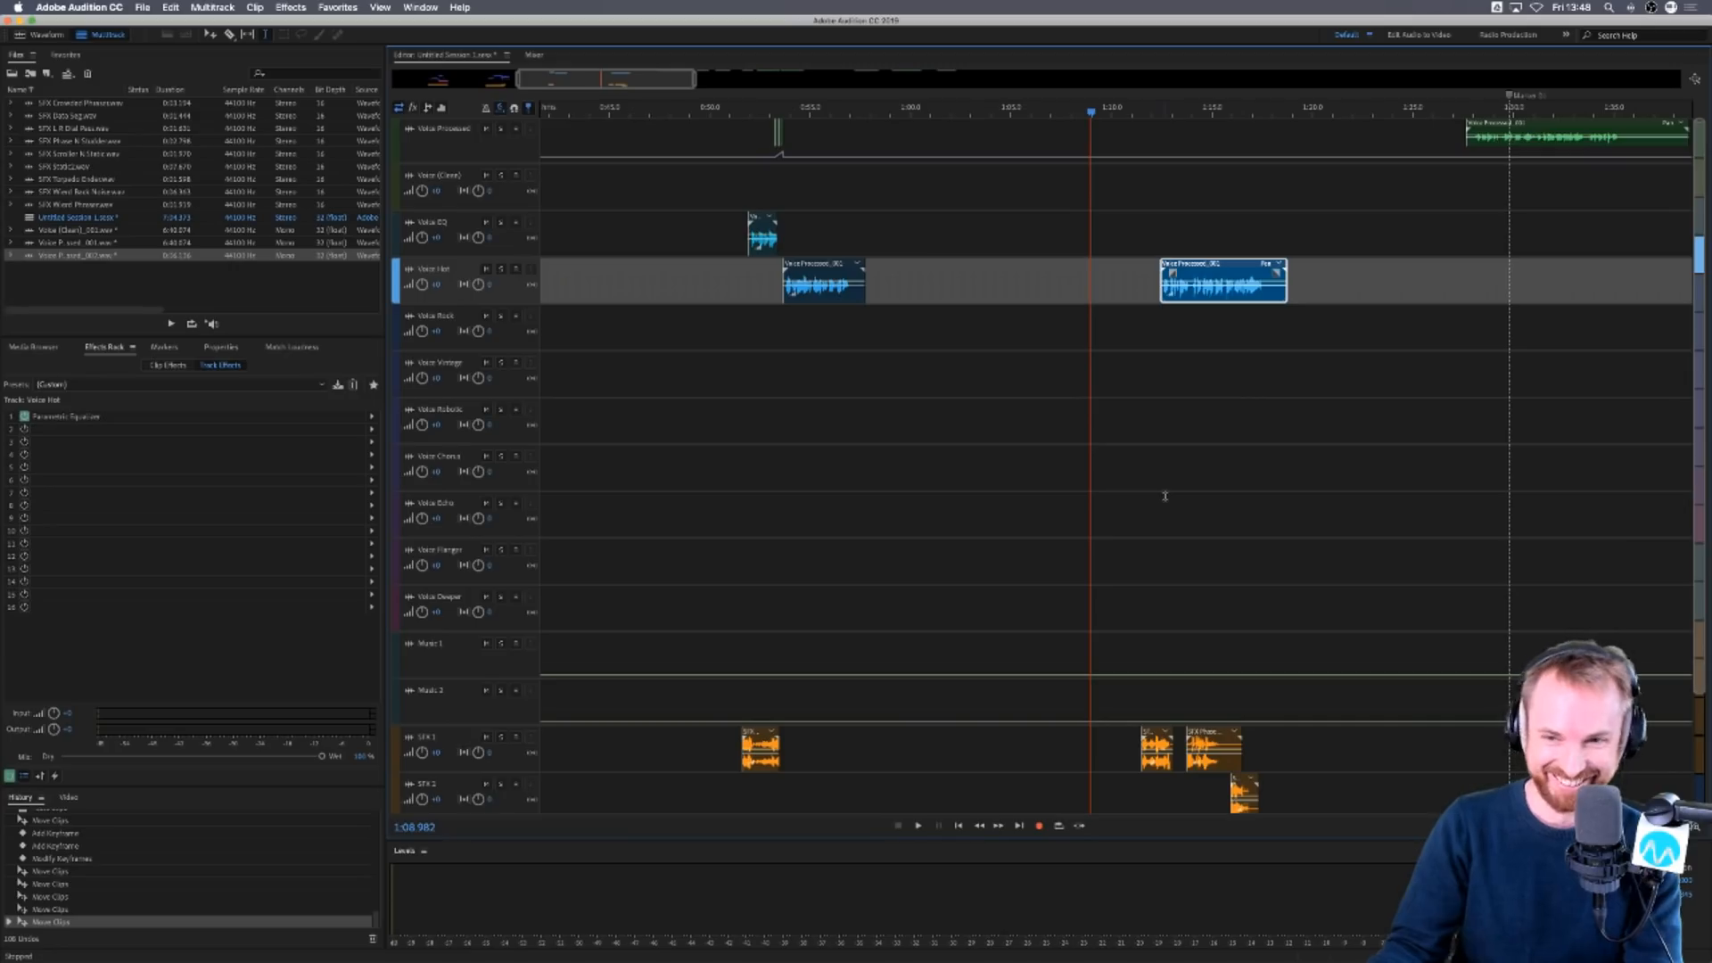
{"action": "left_click", "coordinate": [1150, 493]}
{"action": "scroll", "coordinate": [1176, 115], "scroll_direction": "up", "scroll_amount": 5}
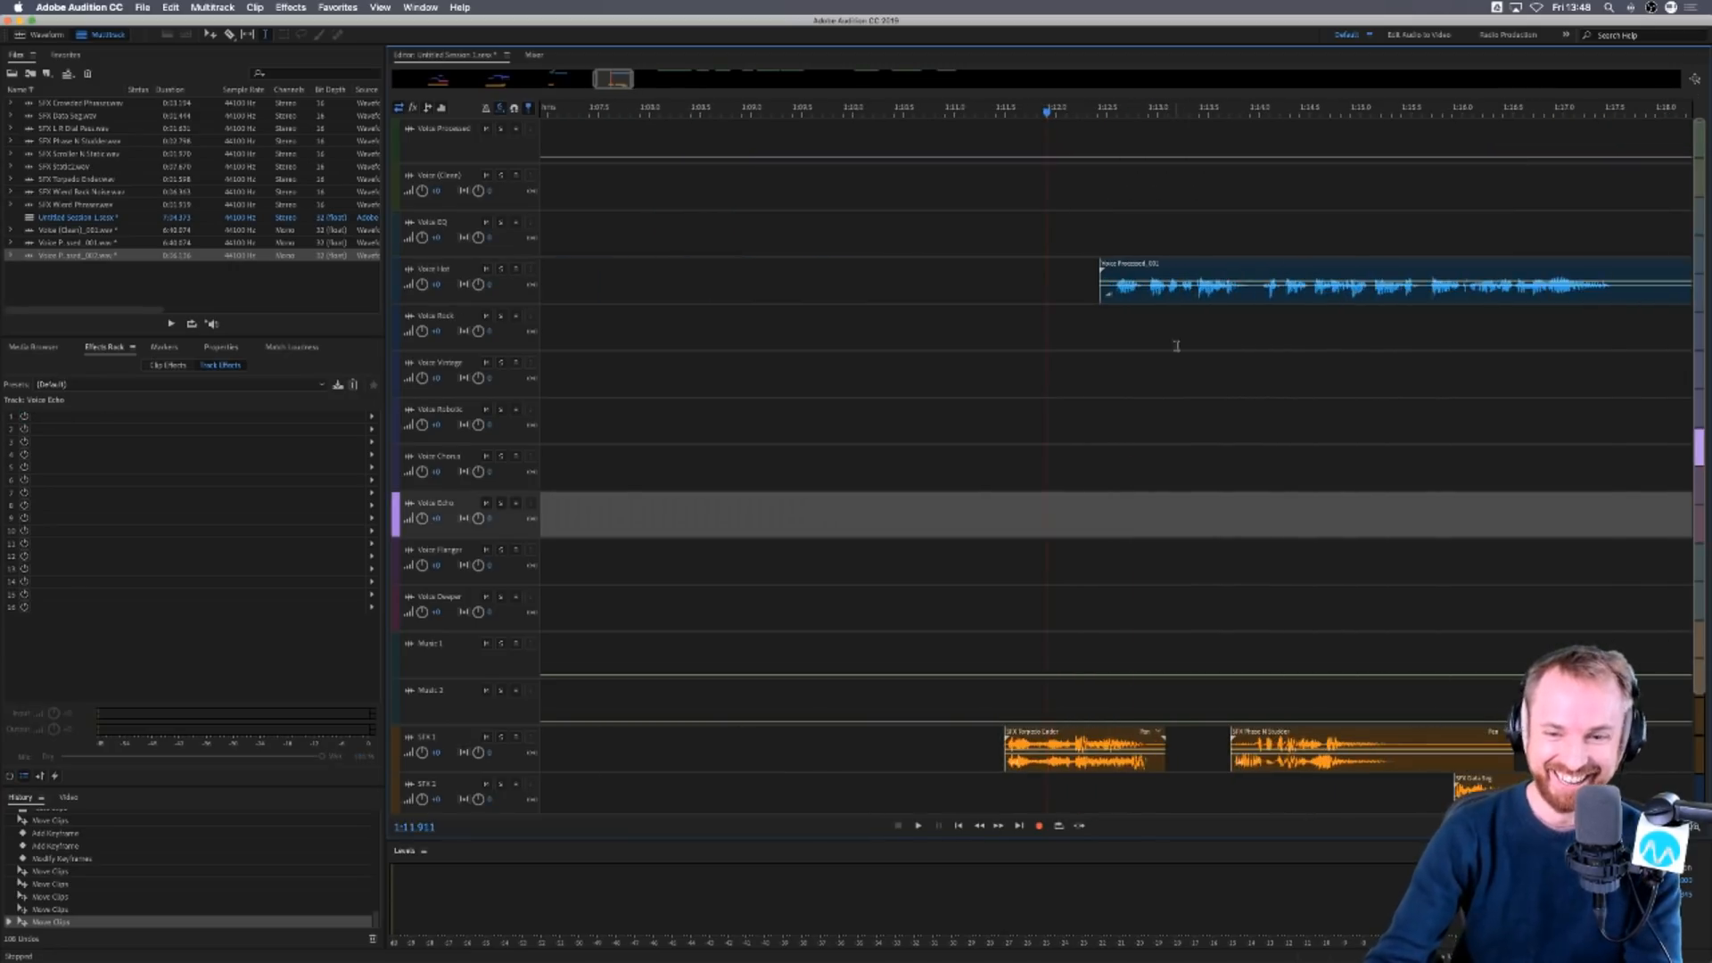
Push SFX Phase N Stutter about 2.3 seconds later, shift the voice phrase to start at about 1:11.9, and listen.
{"action": "left_click_drag", "start_coordinate": [1289, 733], "coordinate": [1520, 733]}
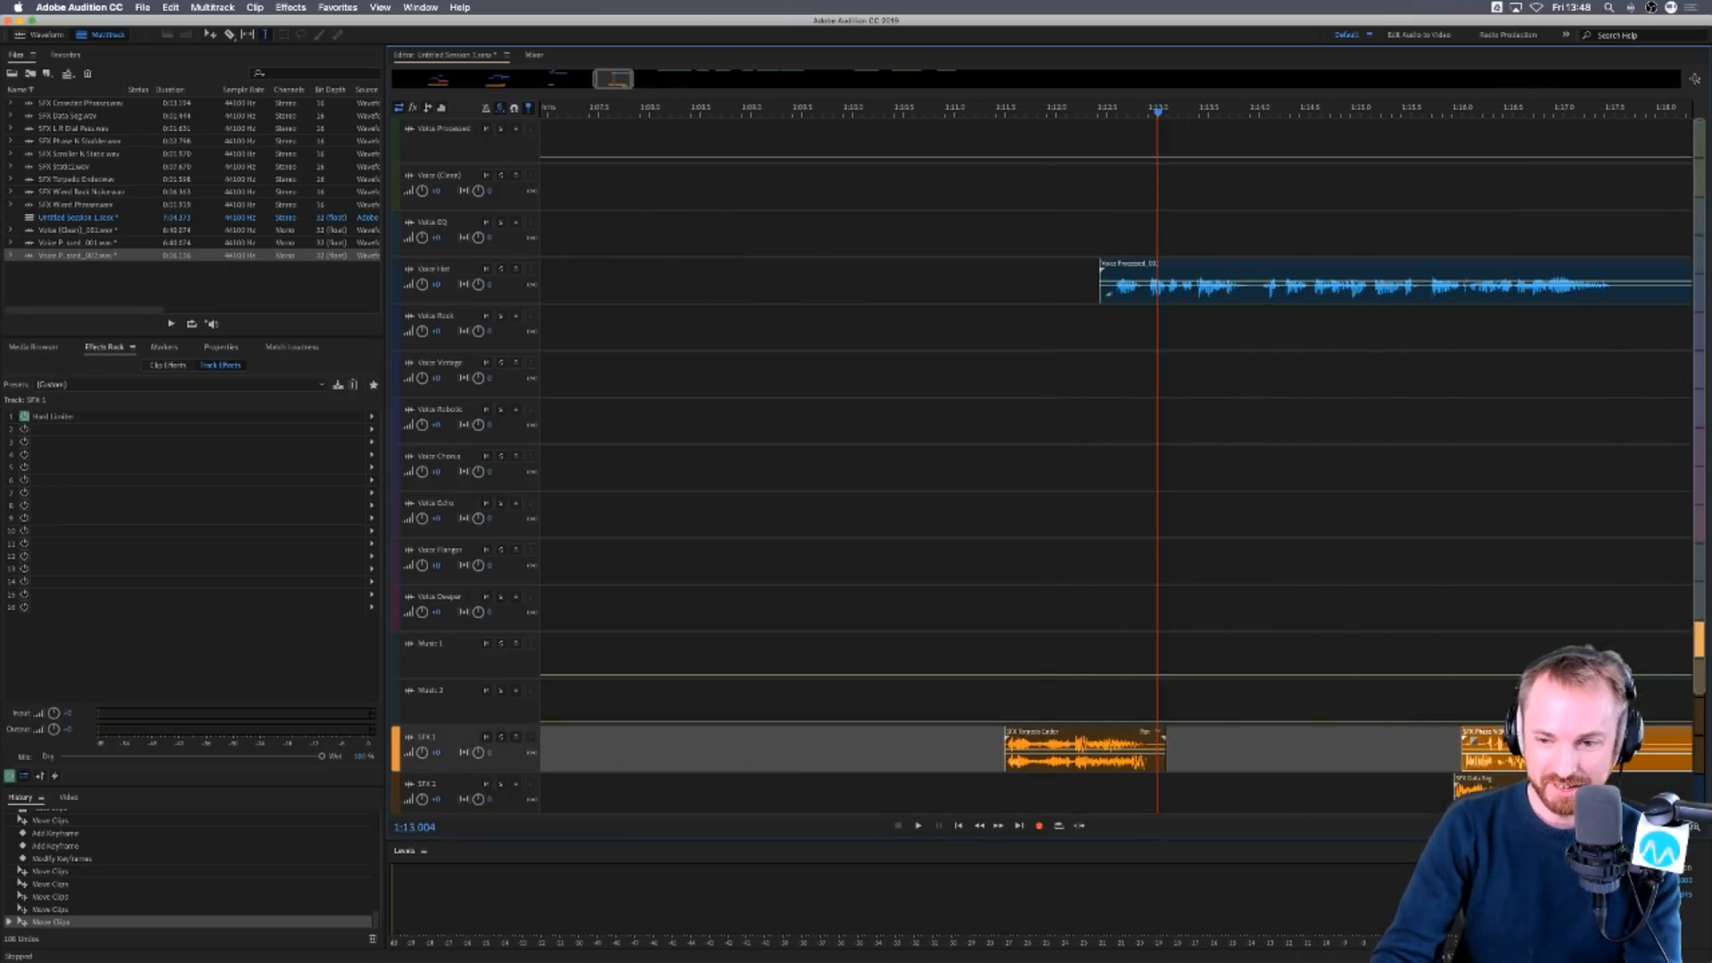
{"action": "left_click_drag", "start_coordinate": [1124, 266], "coordinate": [1066, 266]}
{"action": "left_click", "coordinate": [1038, 316]}
{"action": "key", "text": "space"}
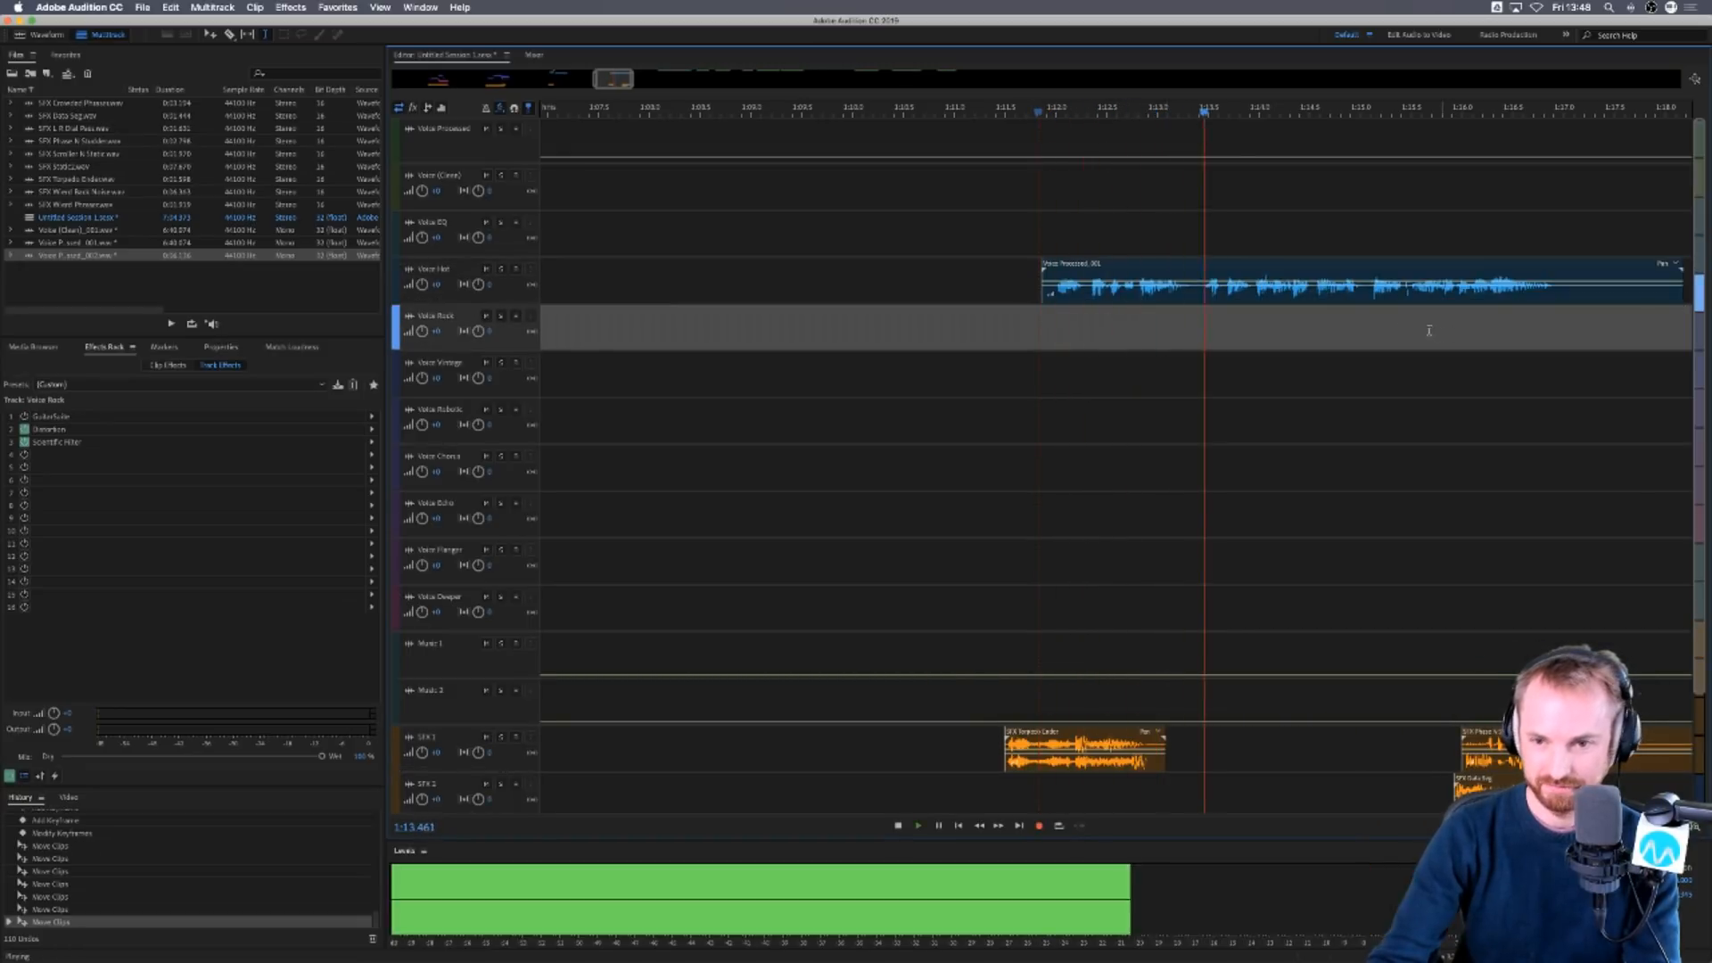
{"action": "key", "text": "space"}
Pull SFX Phase N Stutter back to about 1:13.2, and split the voice phrase near 1:13.4 and 1:15, moving its middle part to Voice Vintage.
{"action": "left_click_drag", "start_coordinate": [1507, 767], "coordinate": [1202, 765]}
{"action": "left_click_drag", "start_coordinate": [1200, 296], "coordinate": [1189, 296]}
{"action": "key", "text": "Delete"}
{"action": "left_click_drag", "start_coordinate": [1360, 296], "coordinate": [1297, 394]}
{"action": "key", "text": "Delete"}
{"action": "left_click", "coordinate": [1325, 316]}
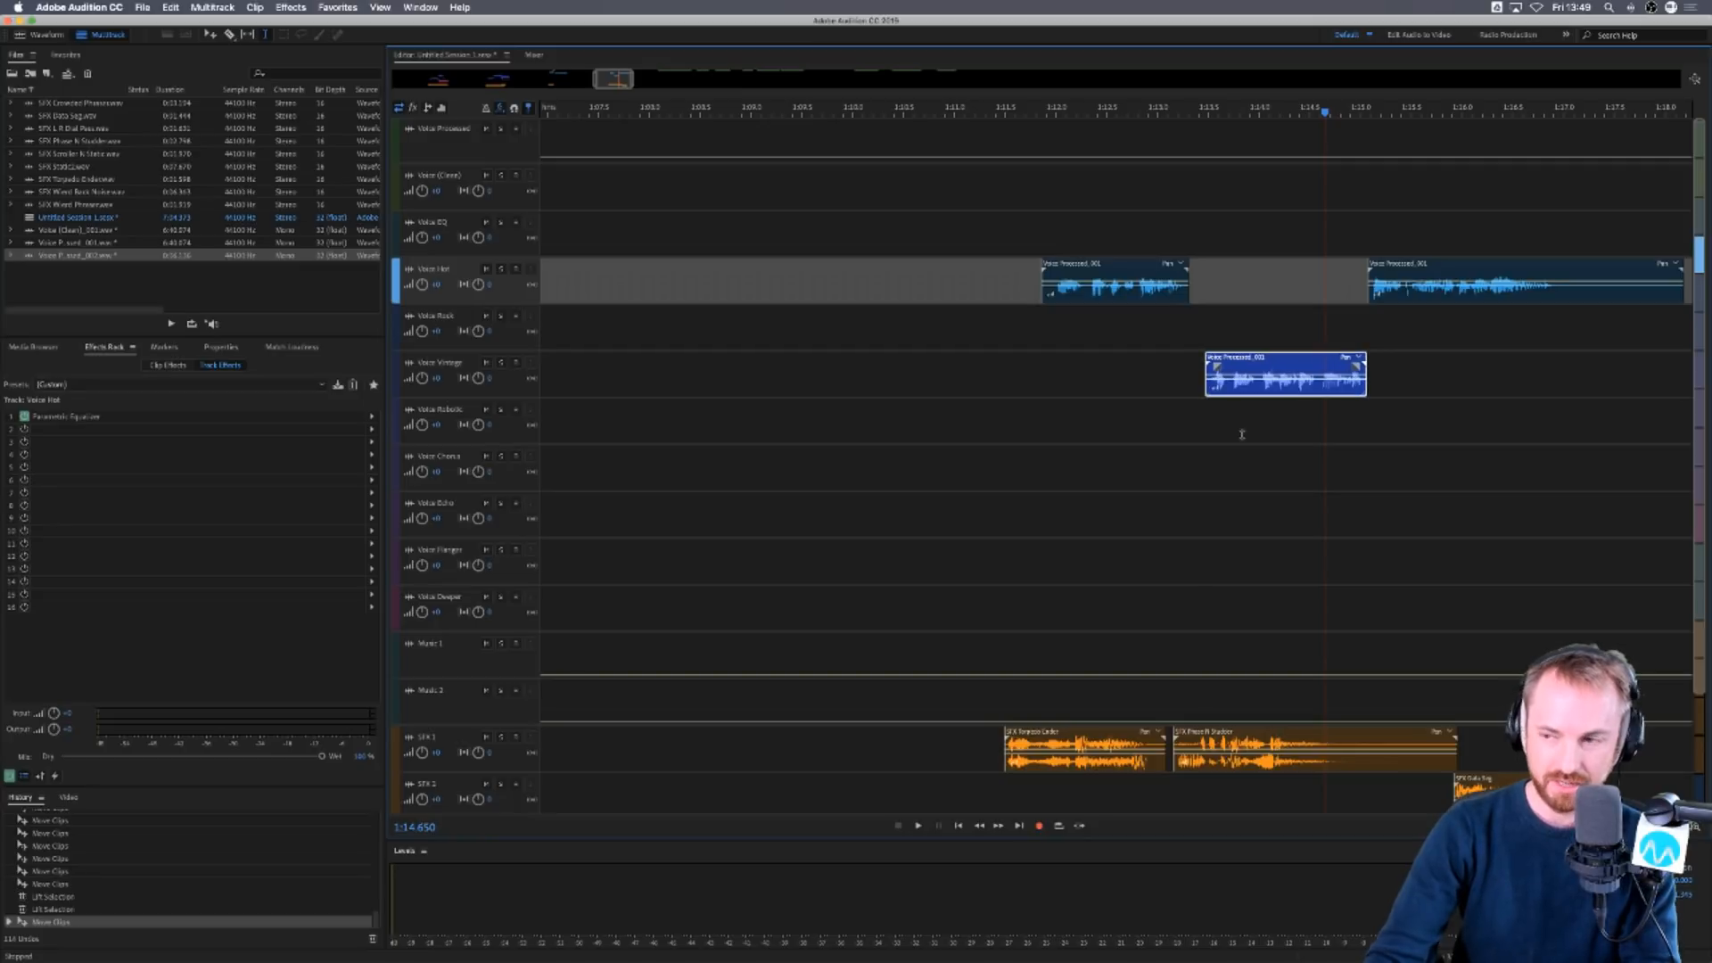
Listen from about 1:11, and shift the first voice part to about 1:11.5 and the Voice Vintage part to about 1:13.
{"action": "left_click", "coordinate": [1002, 378]}
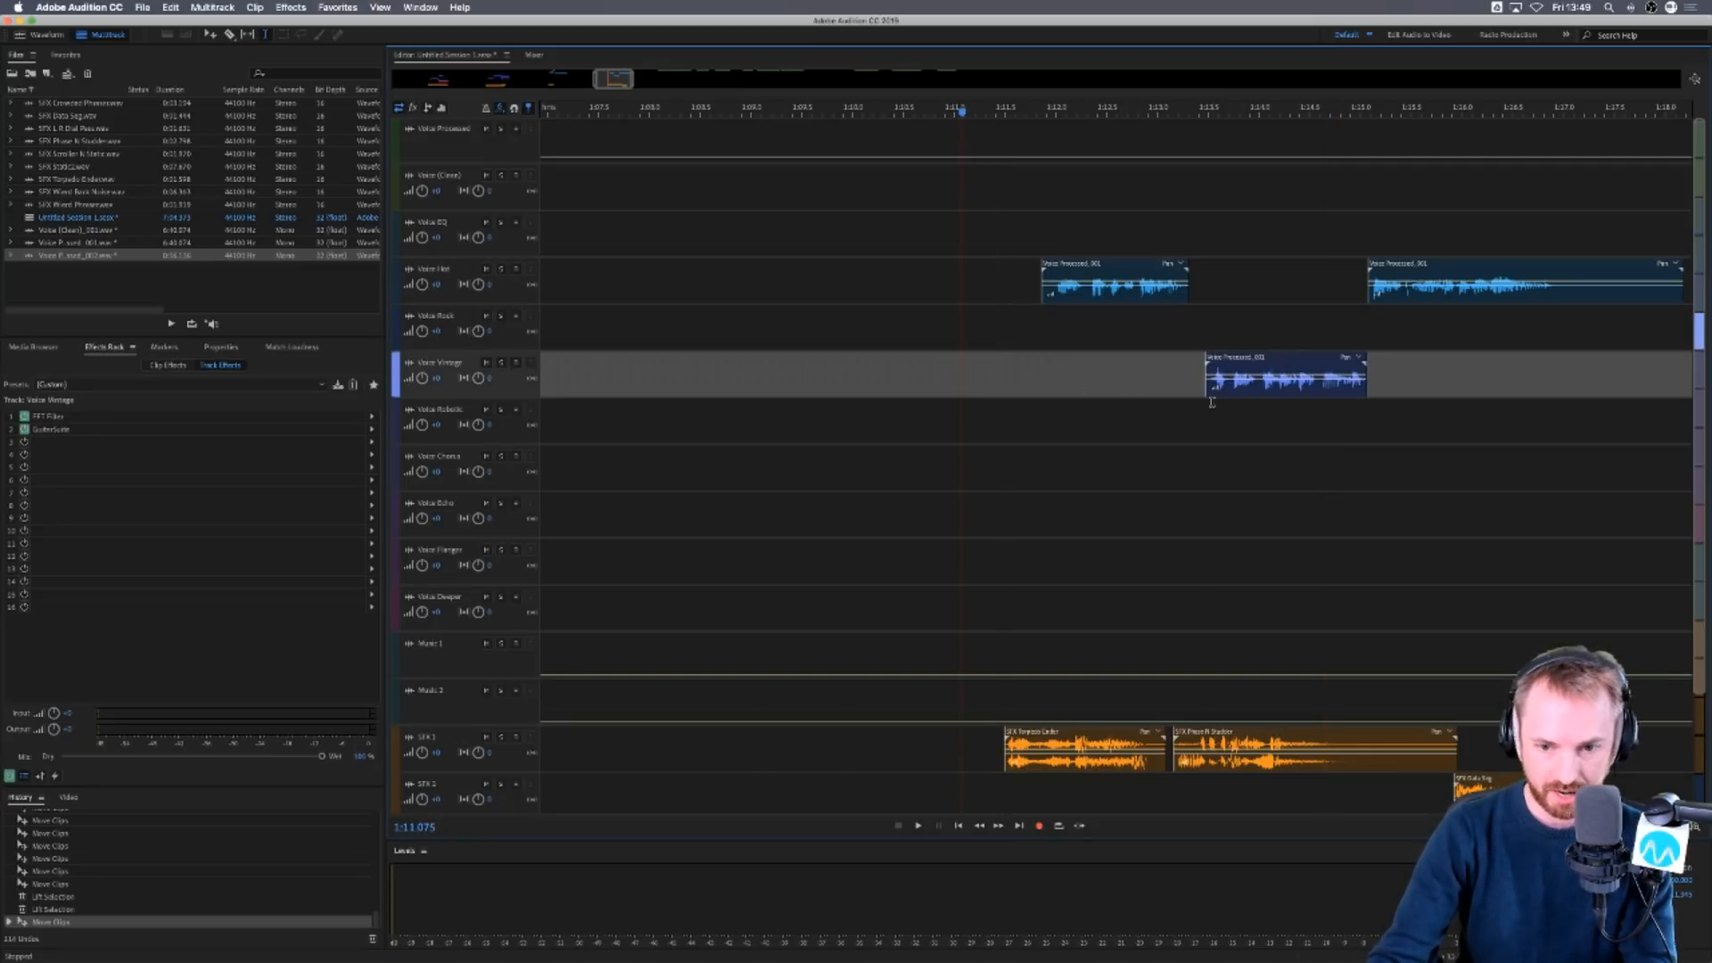
{"action": "key", "text": "space"}
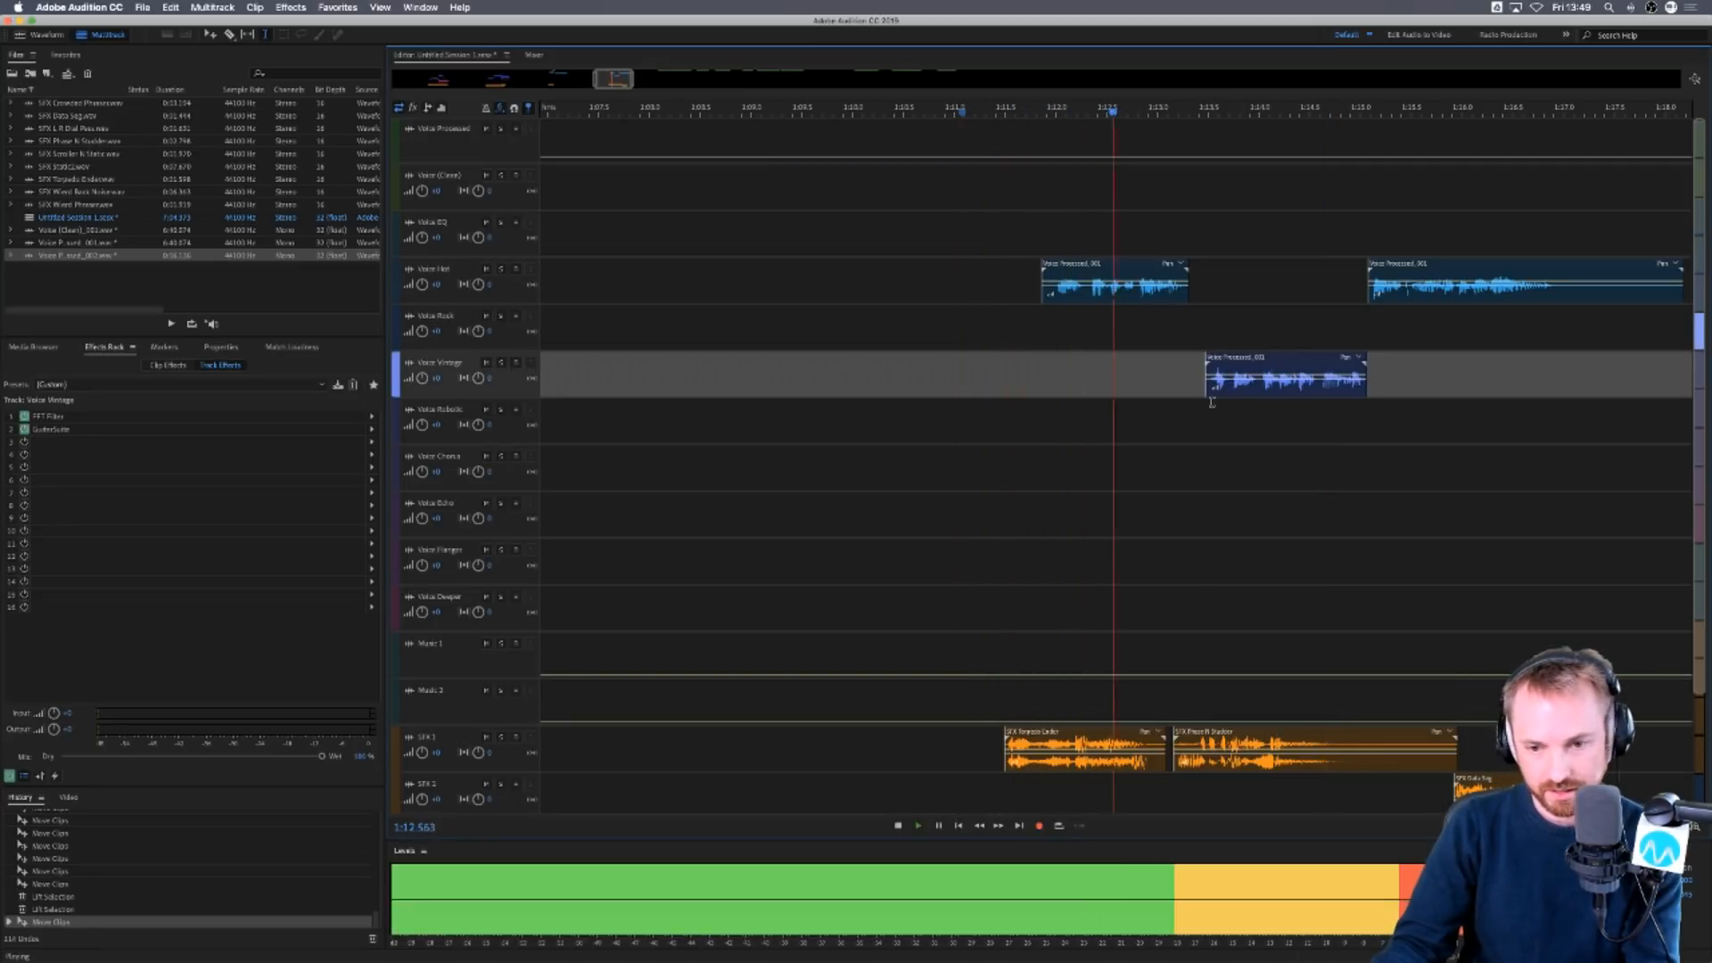
{"action": "key", "text": "space"}
{"action": "left_click", "coordinate": [1096, 295]}
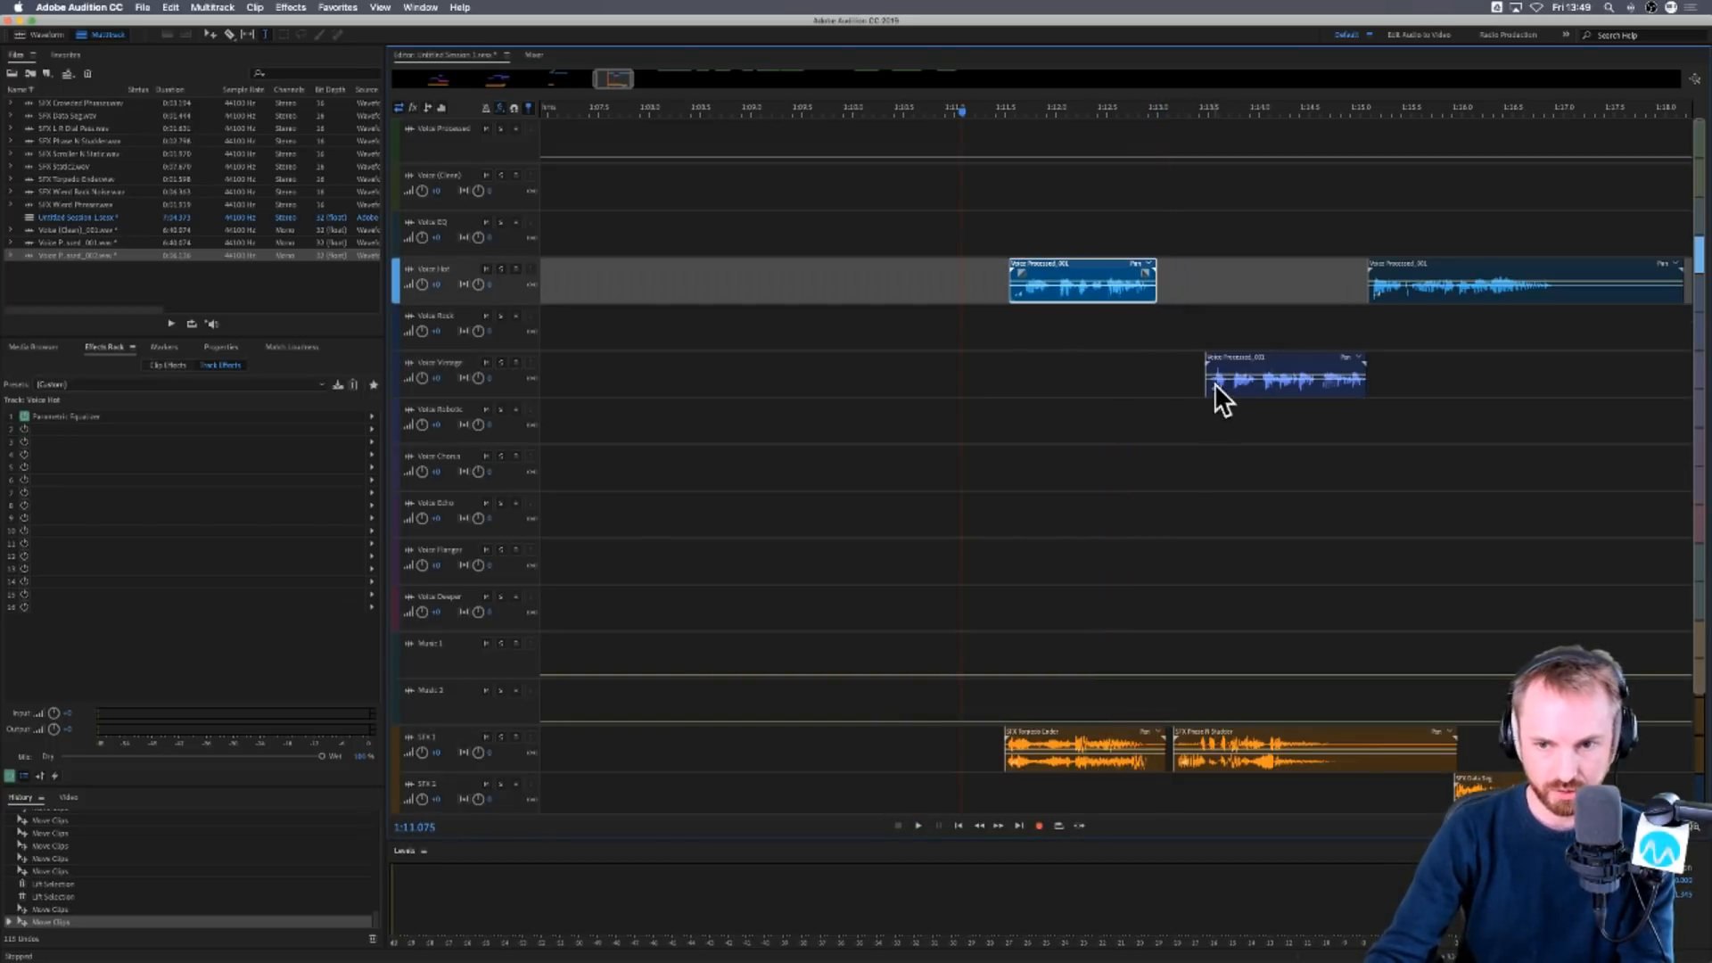
{"action": "left_click_drag", "start_coordinate": [1214, 384], "coordinate": [1169, 395]}
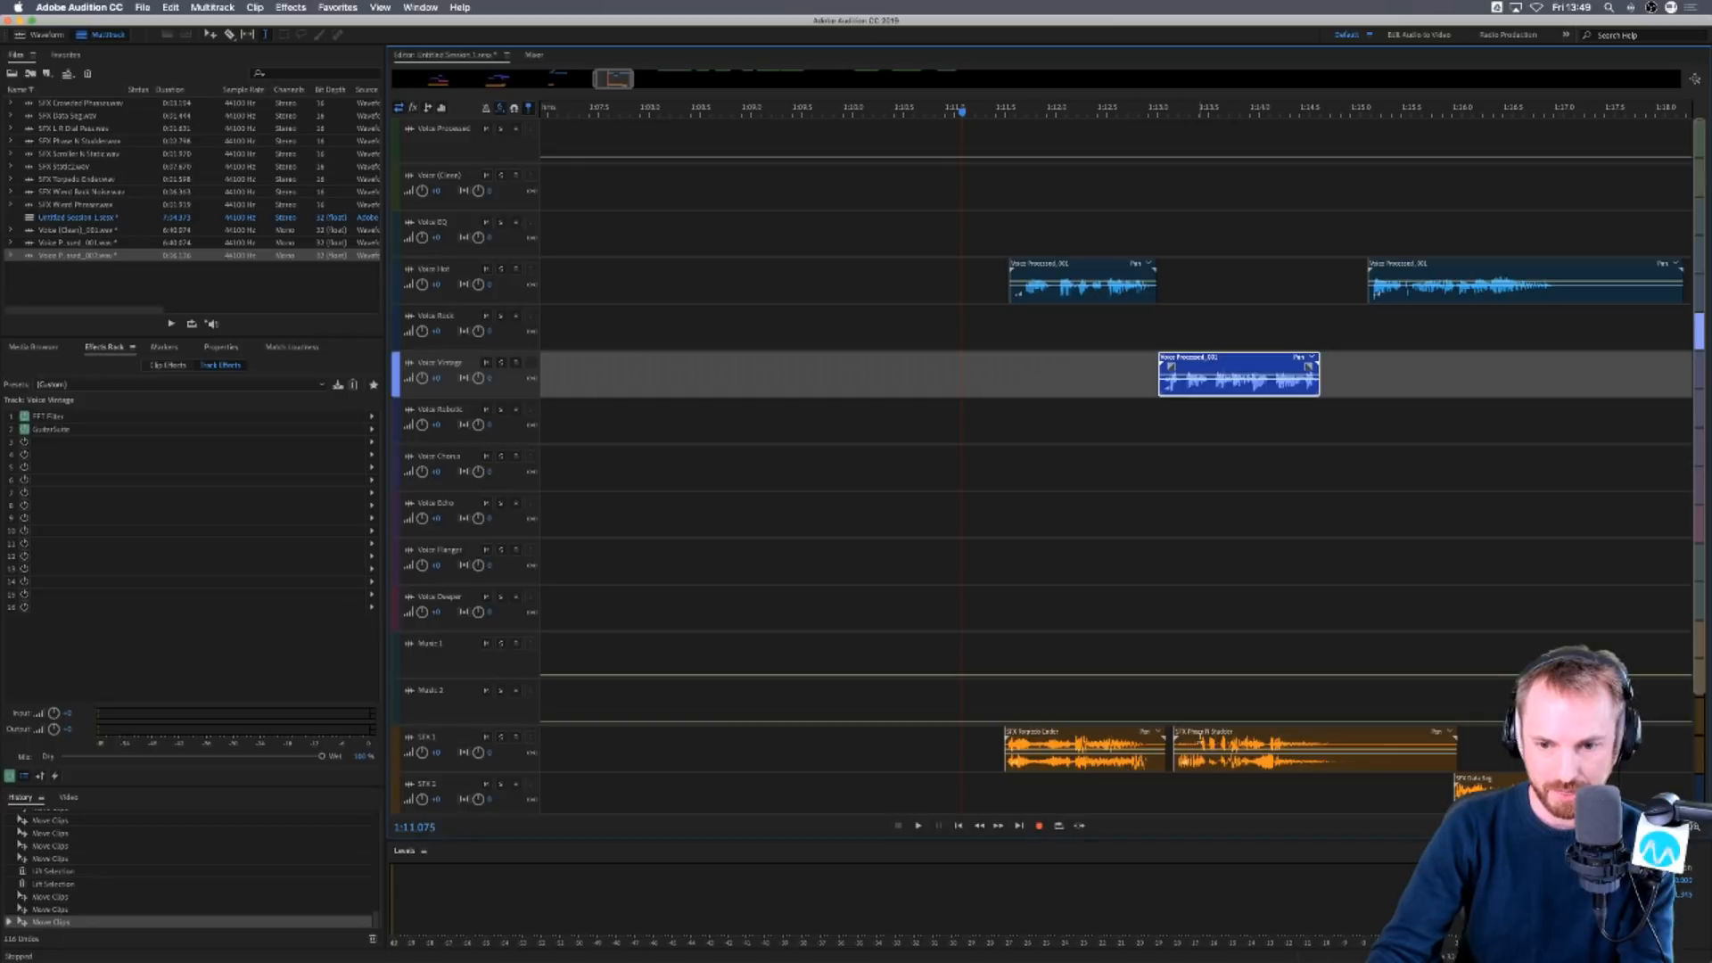
Overlap SFX Phase N Stutter with the end of SFX Torpedo Ender, starting at about 1:12.8, and listen.
{"action": "left_click_drag", "start_coordinate": [1200, 739], "coordinate": [1242, 738]}
{"action": "right_click", "coordinate": [1228, 733]}
{"action": "left_click", "coordinate": [1230, 732]}
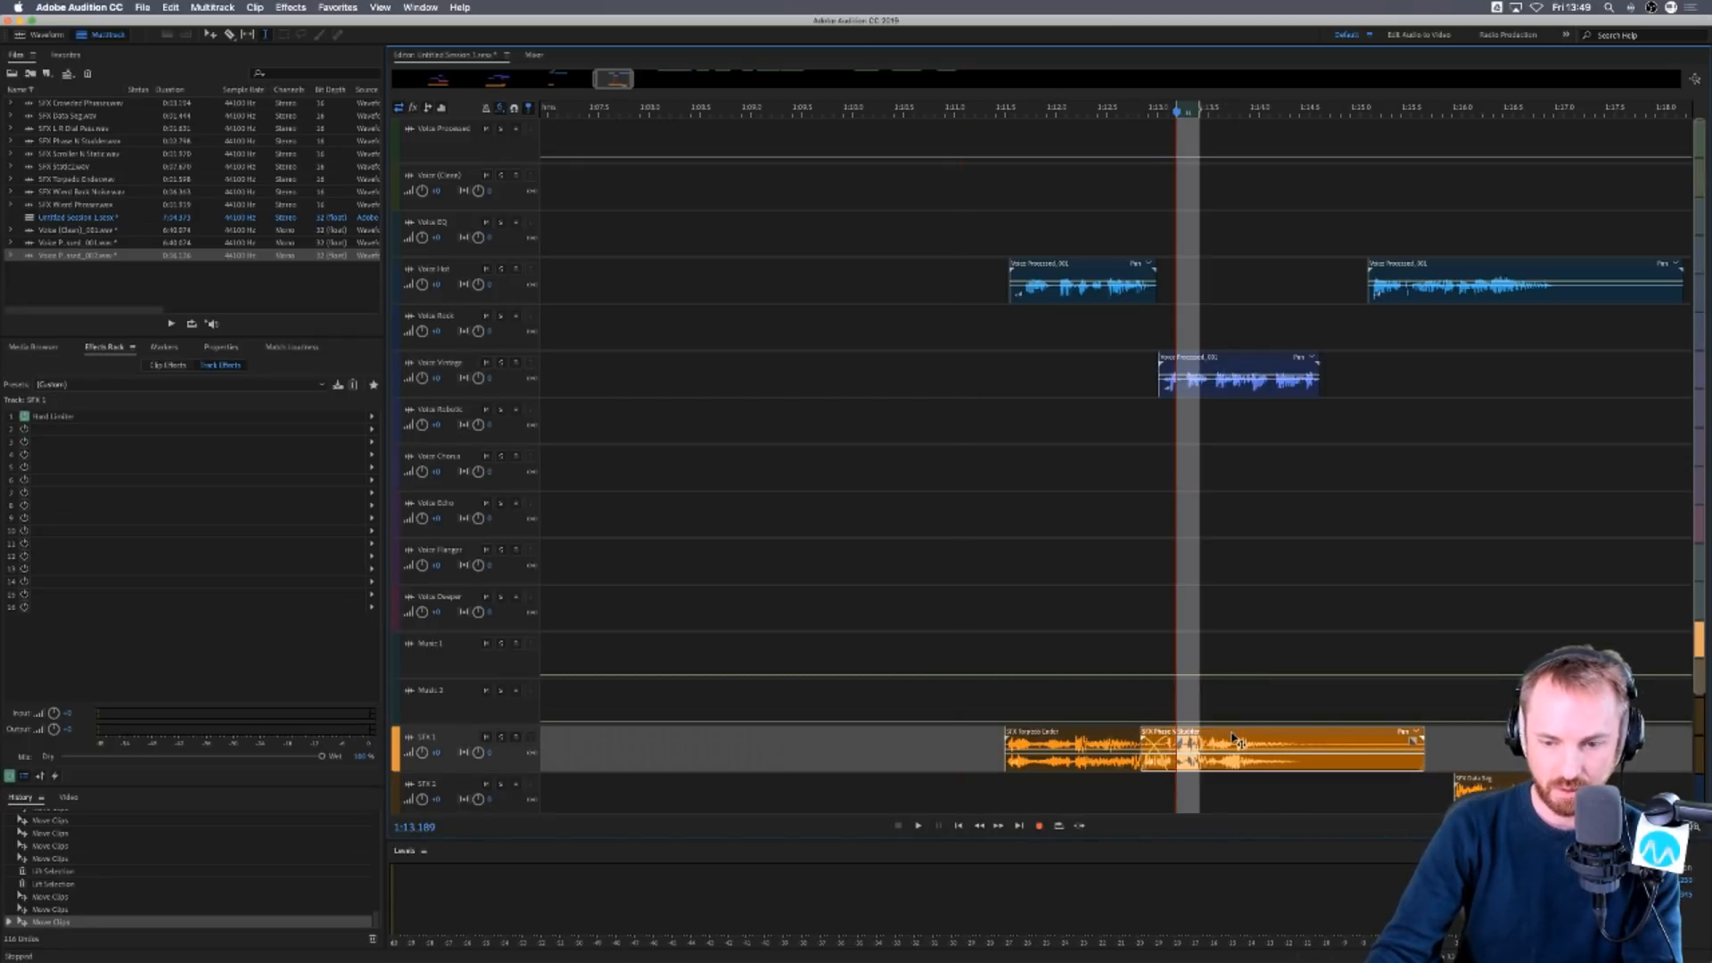
{"action": "left_click", "coordinate": [957, 590]}
{"action": "left_click", "coordinate": [971, 574]}
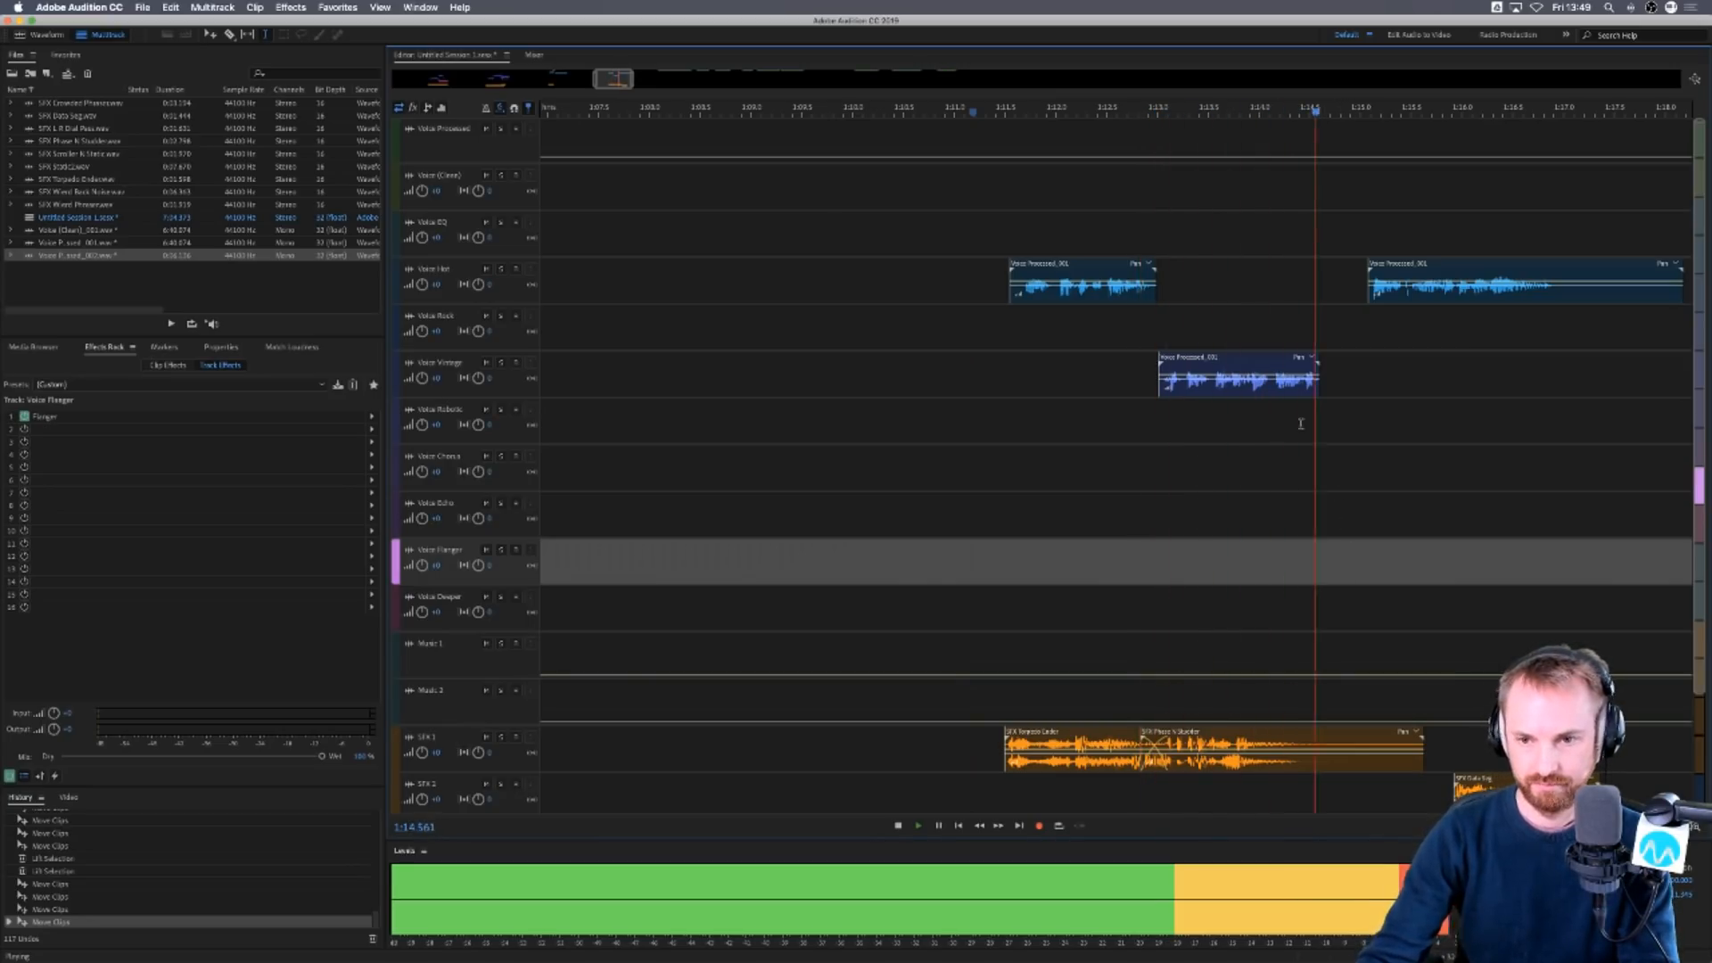
{"action": "key", "text": "space"}
Move the last part of the split voice phrase to Voice Deeper, starting at about 1:14.7, and listen.
{"action": "left_click_drag", "start_coordinate": [1396, 265], "coordinate": [1363, 614]}
{"action": "left_click", "coordinate": [1234, 575]}
{"action": "key", "text": "space"}
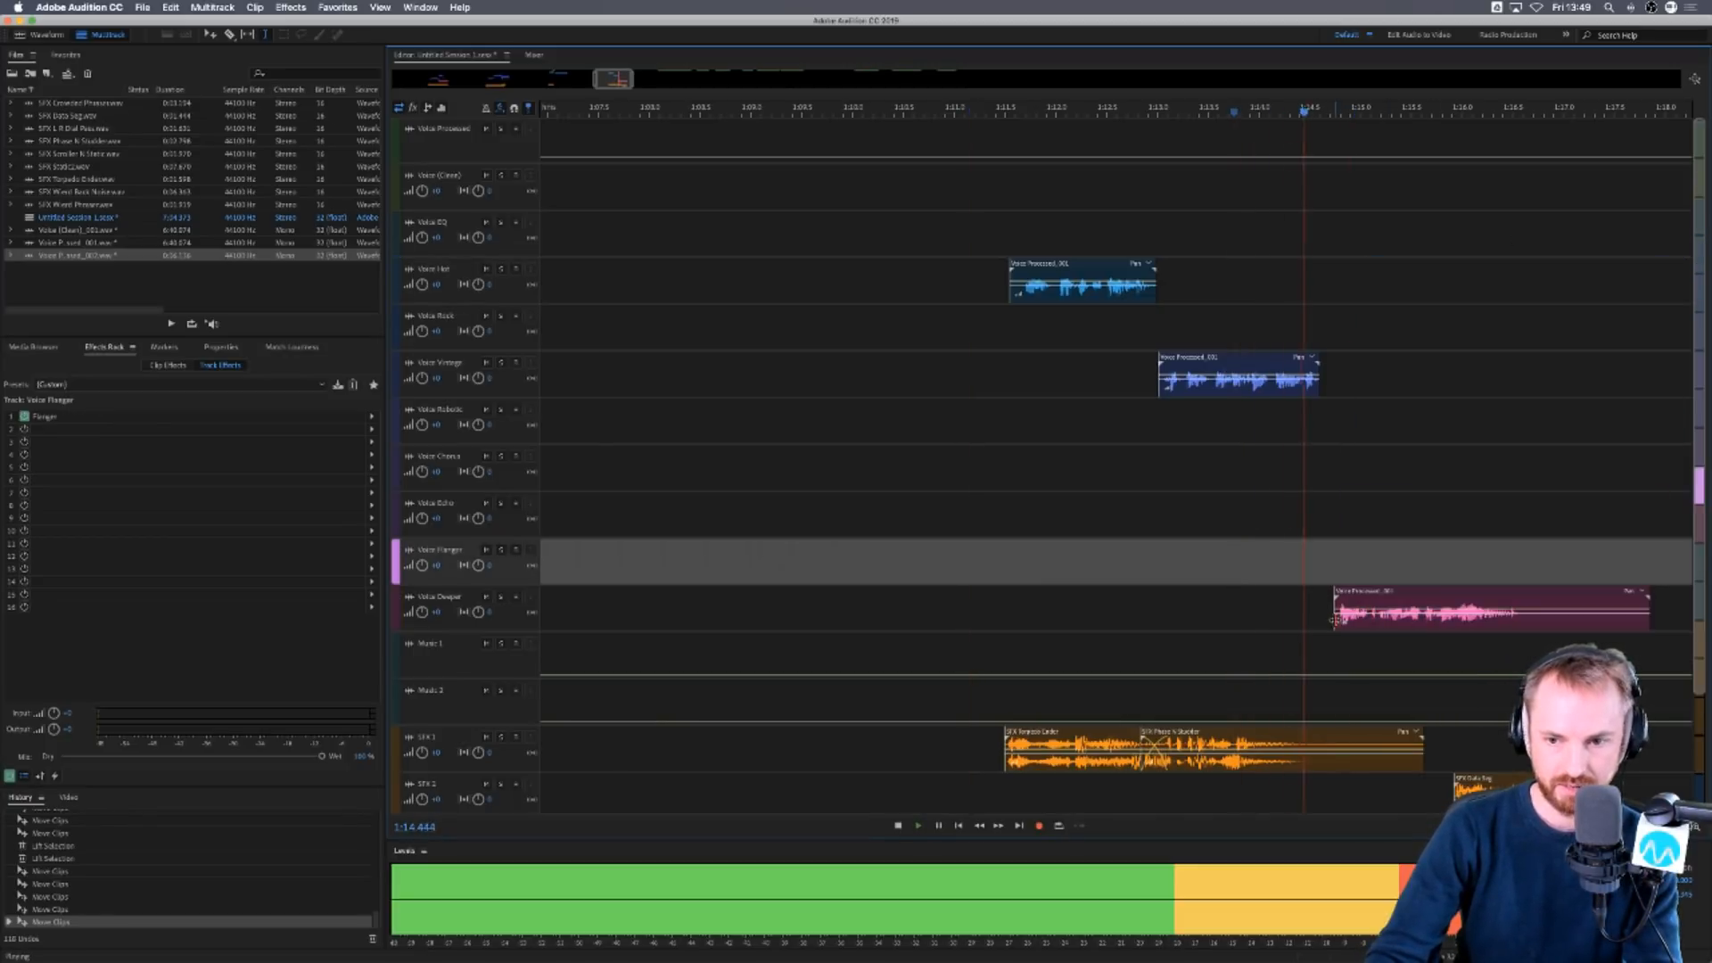
Extend the start of the Voice Deeper clip to about 1:14, listen, and trim it back to about 1:14.7.
{"action": "left_click", "coordinate": [1336, 620]}
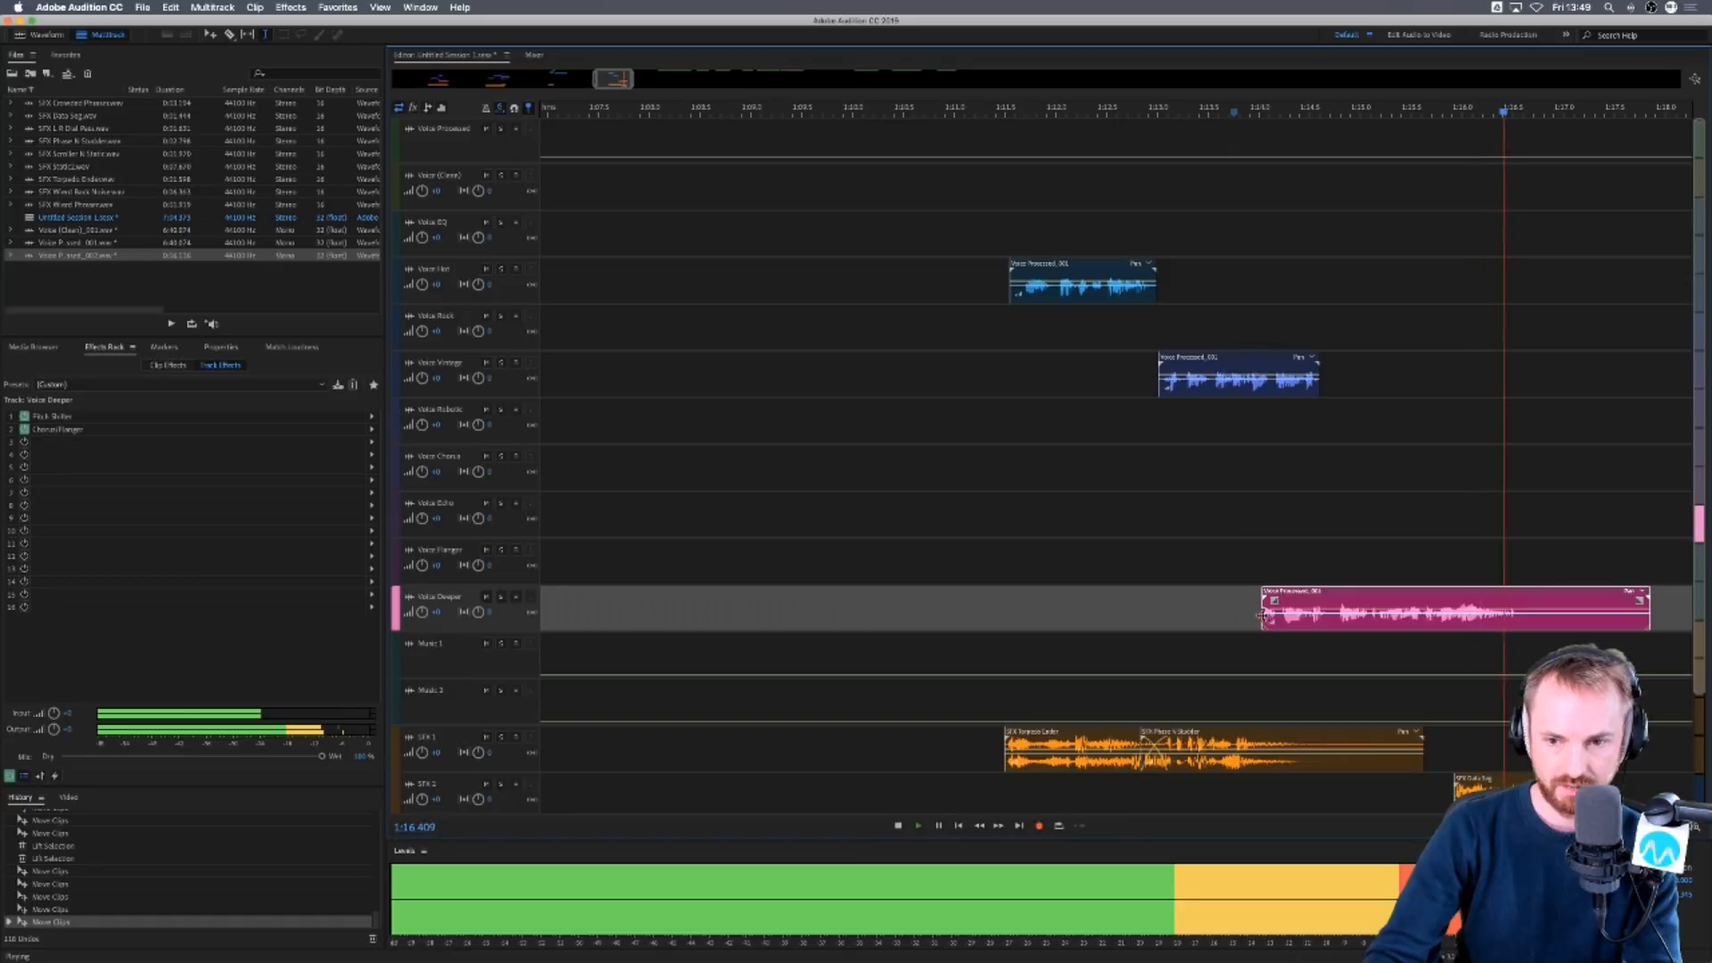
{"action": "left_click_drag", "start_coordinate": [1262, 616], "coordinate": [1276, 615]}
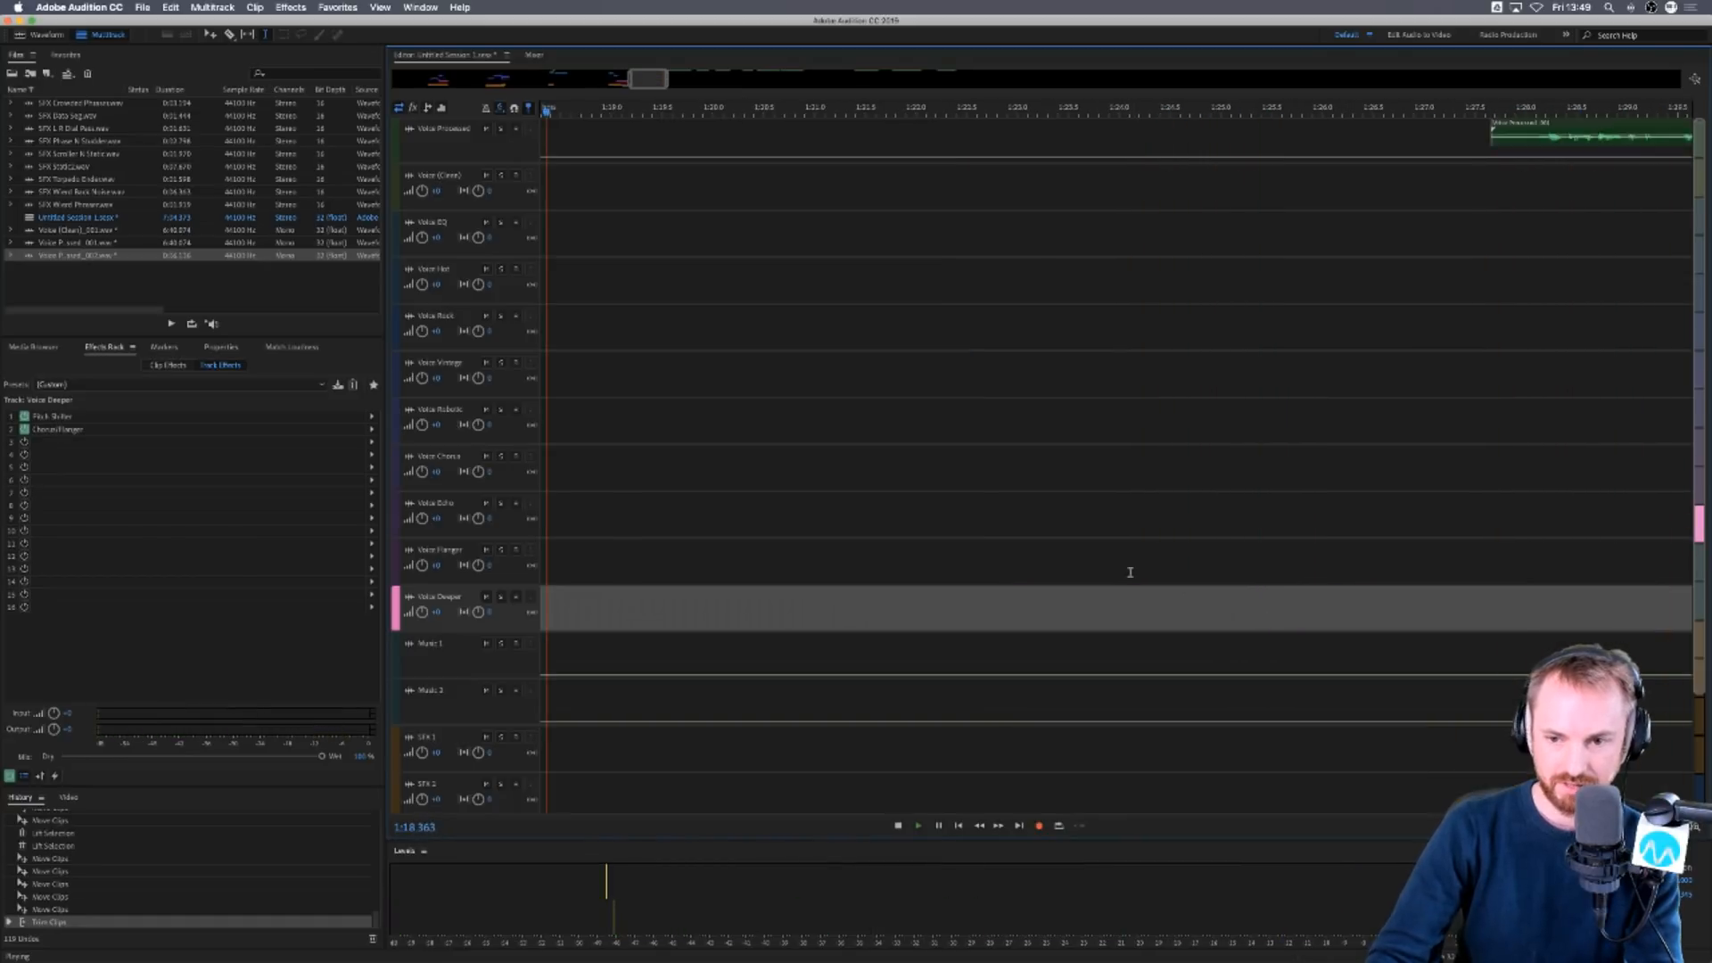
{"action": "key", "text": "space"}
{"action": "key", "text": "space"}
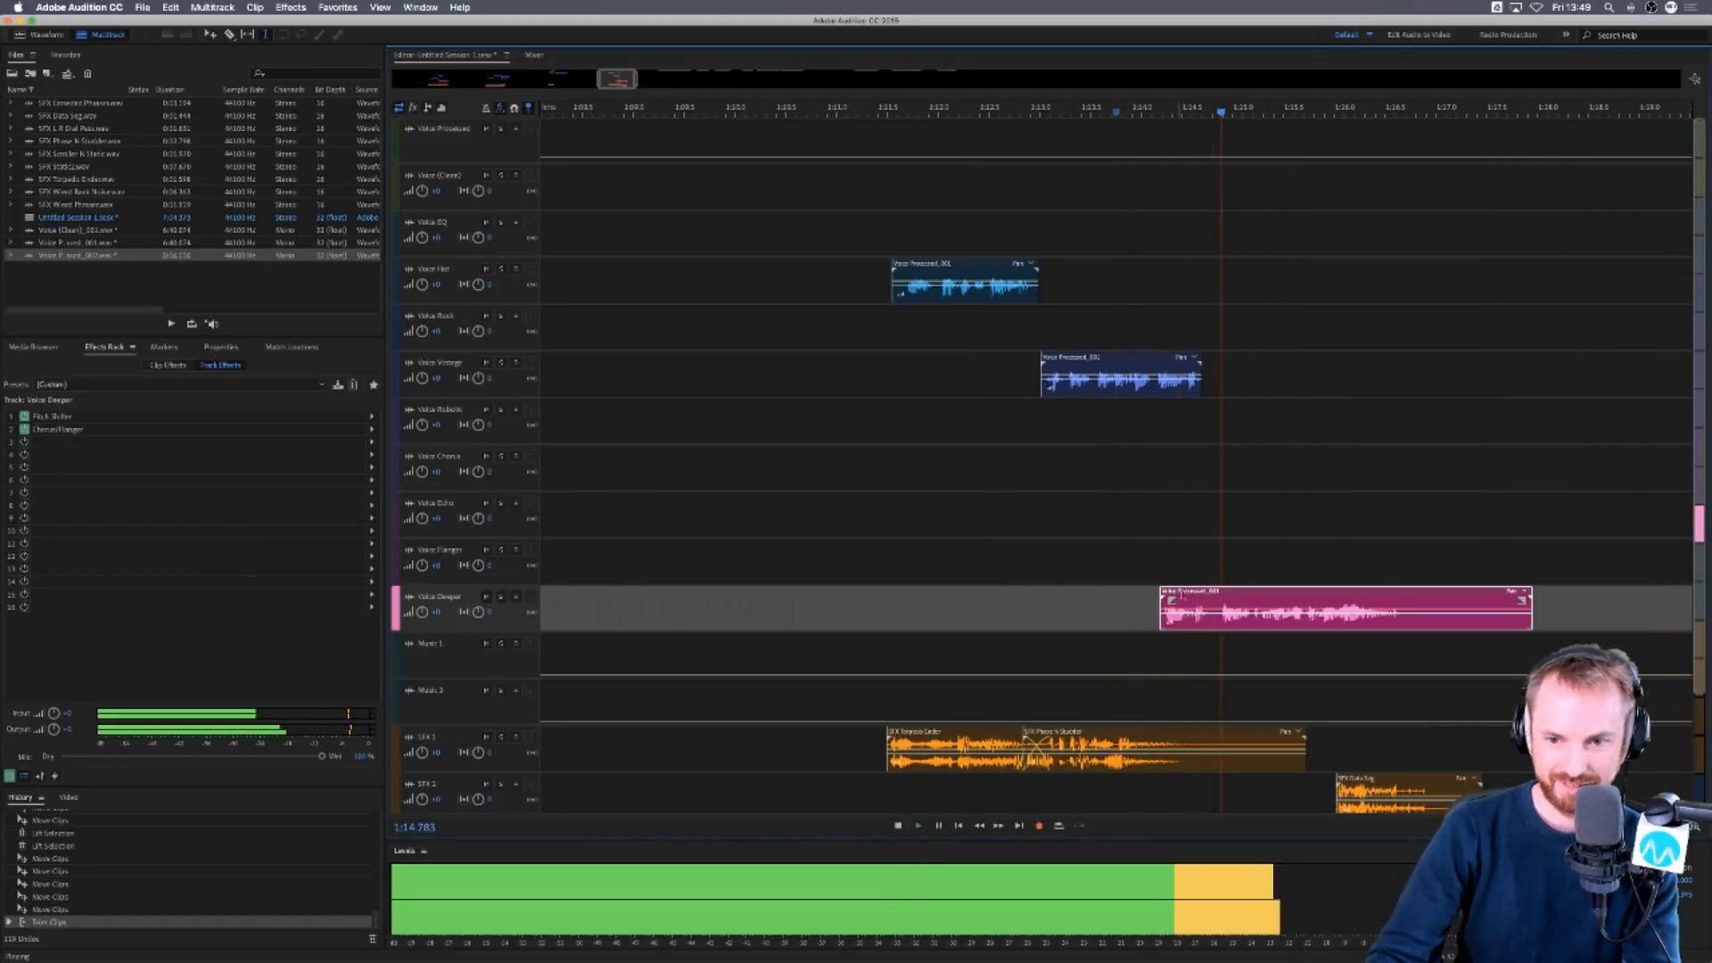
{"action": "key", "text": "space"}
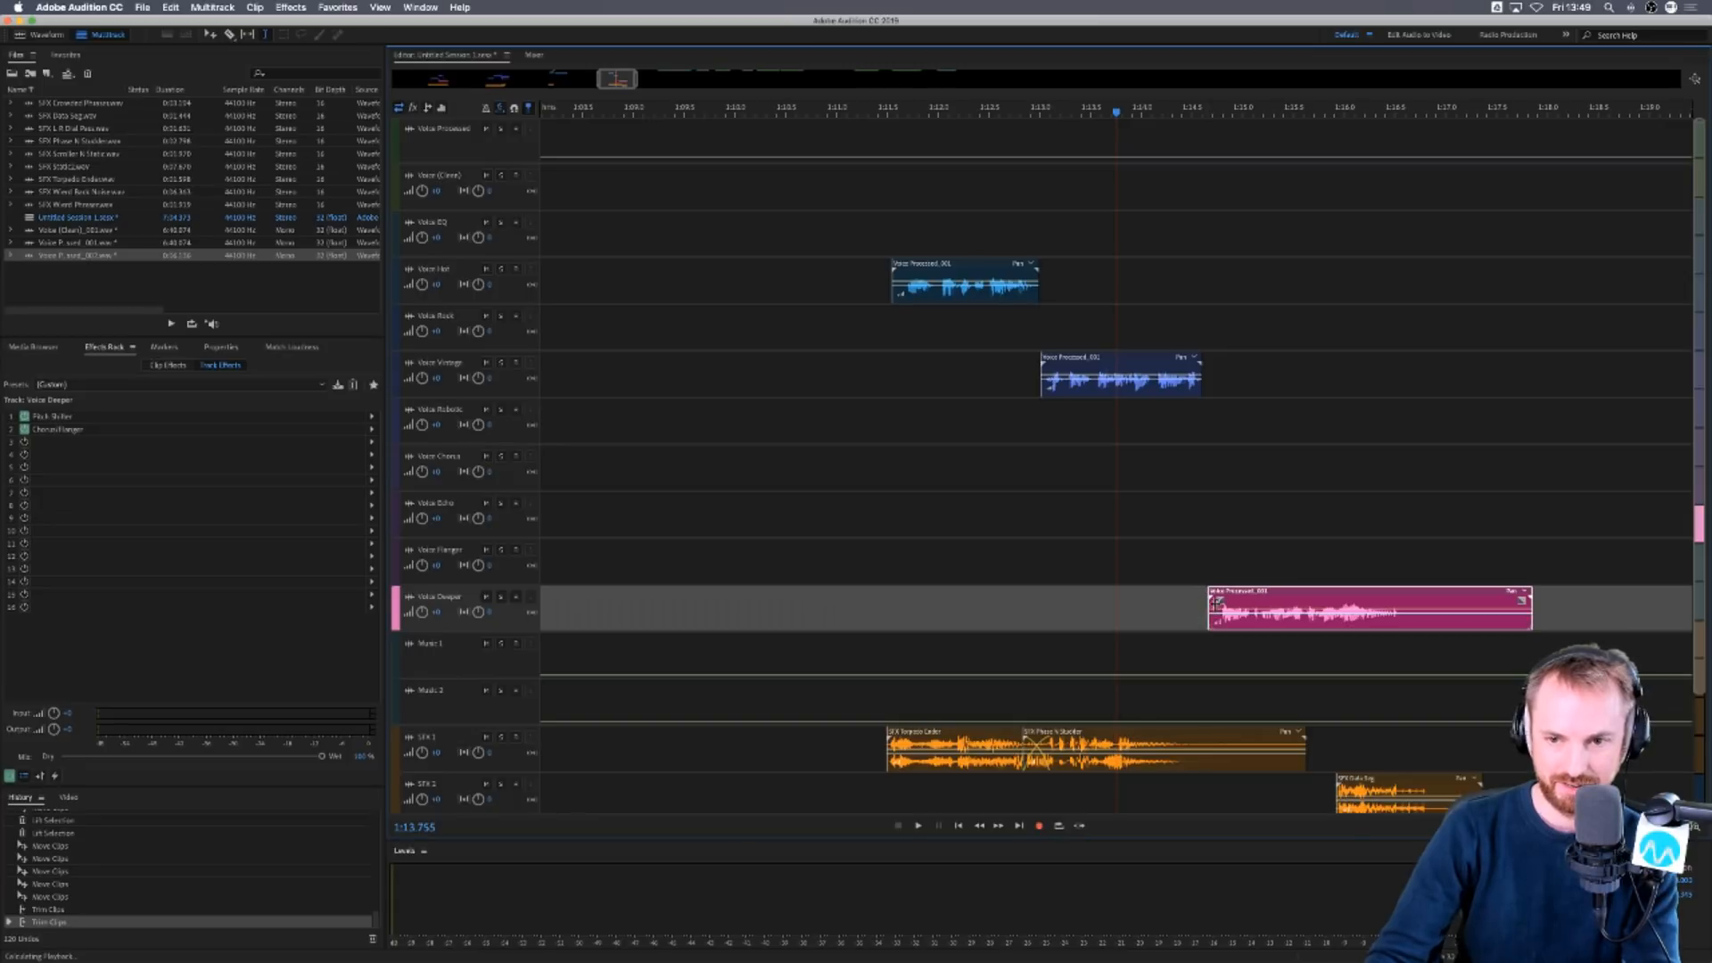
{"action": "key", "text": "space"}
{"action": "key", "text": "space"}
Shift the Voice Deeper phrase slightly earlier to start at about 1:14.5, and listen through its end.
{"action": "left_click_drag", "start_coordinate": [1226, 603], "coordinate": [1223, 599]}
{"action": "left_click", "coordinate": [1165, 583]}
{"action": "key", "text": "space"}
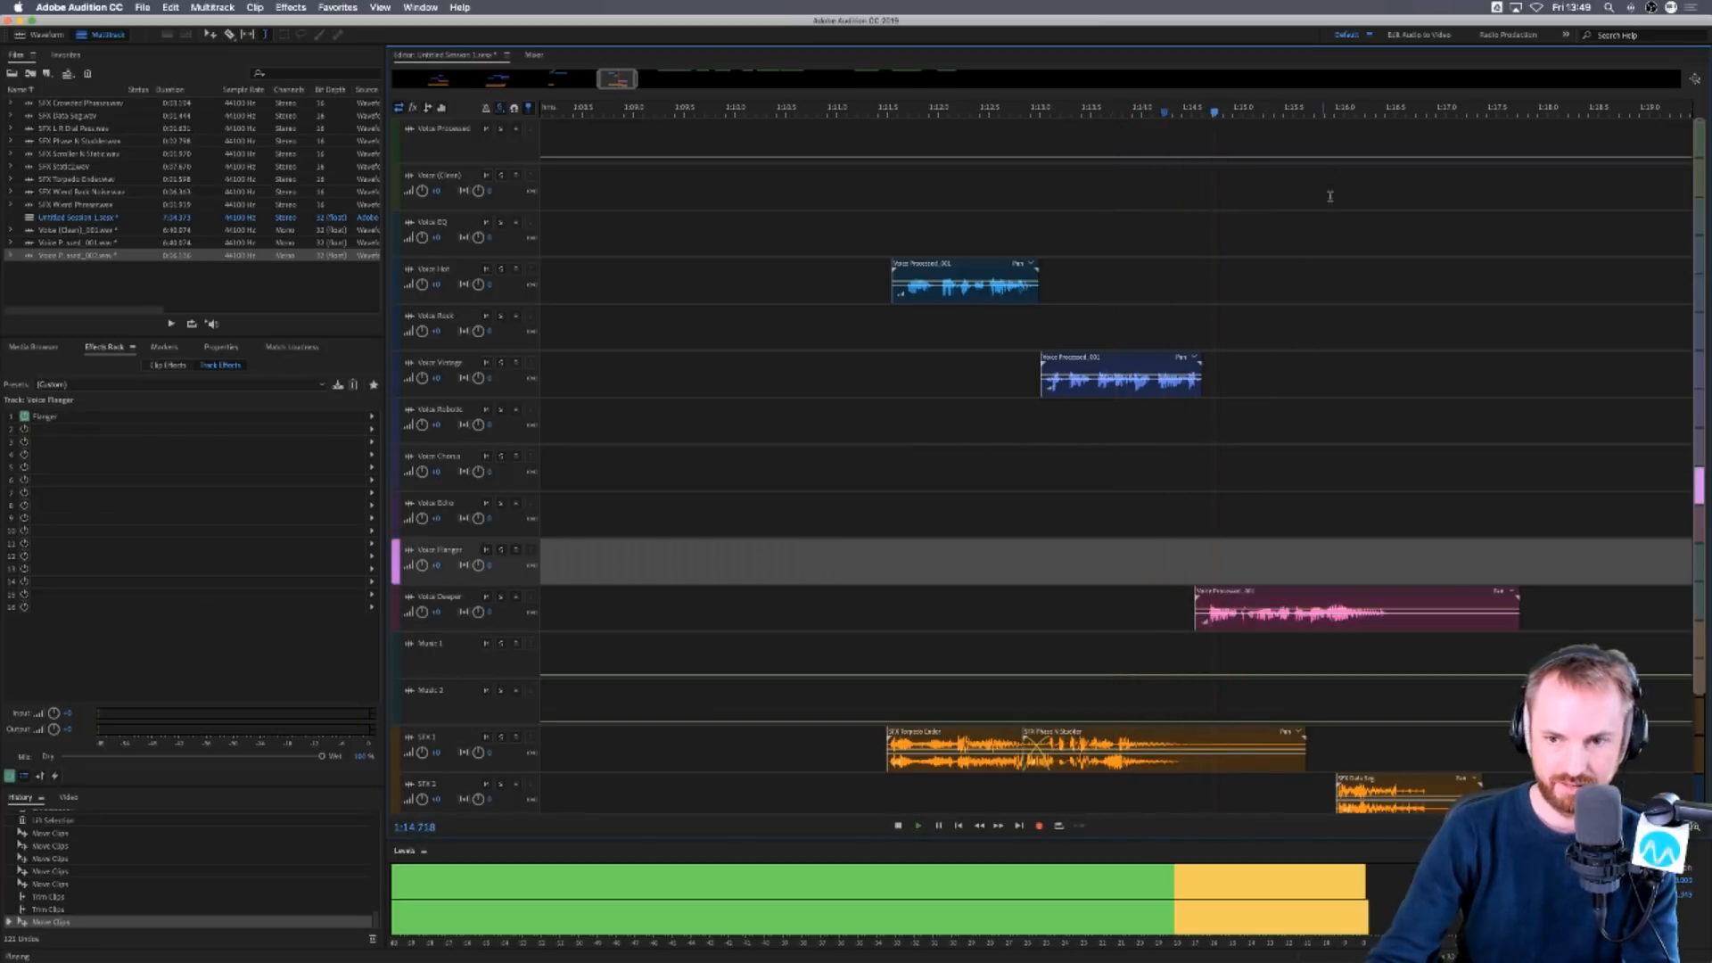
{"action": "scroll", "coordinate": [1340, 113], "scroll_direction": "down", "scroll_amount": 4}
{"action": "scroll", "coordinate": [1340, 113], "scroll_direction": "down", "scroll_amount": 1}
{"action": "scroll", "coordinate": [1567, 394], "scroll_direction": "right", "scroll_amount": 3}
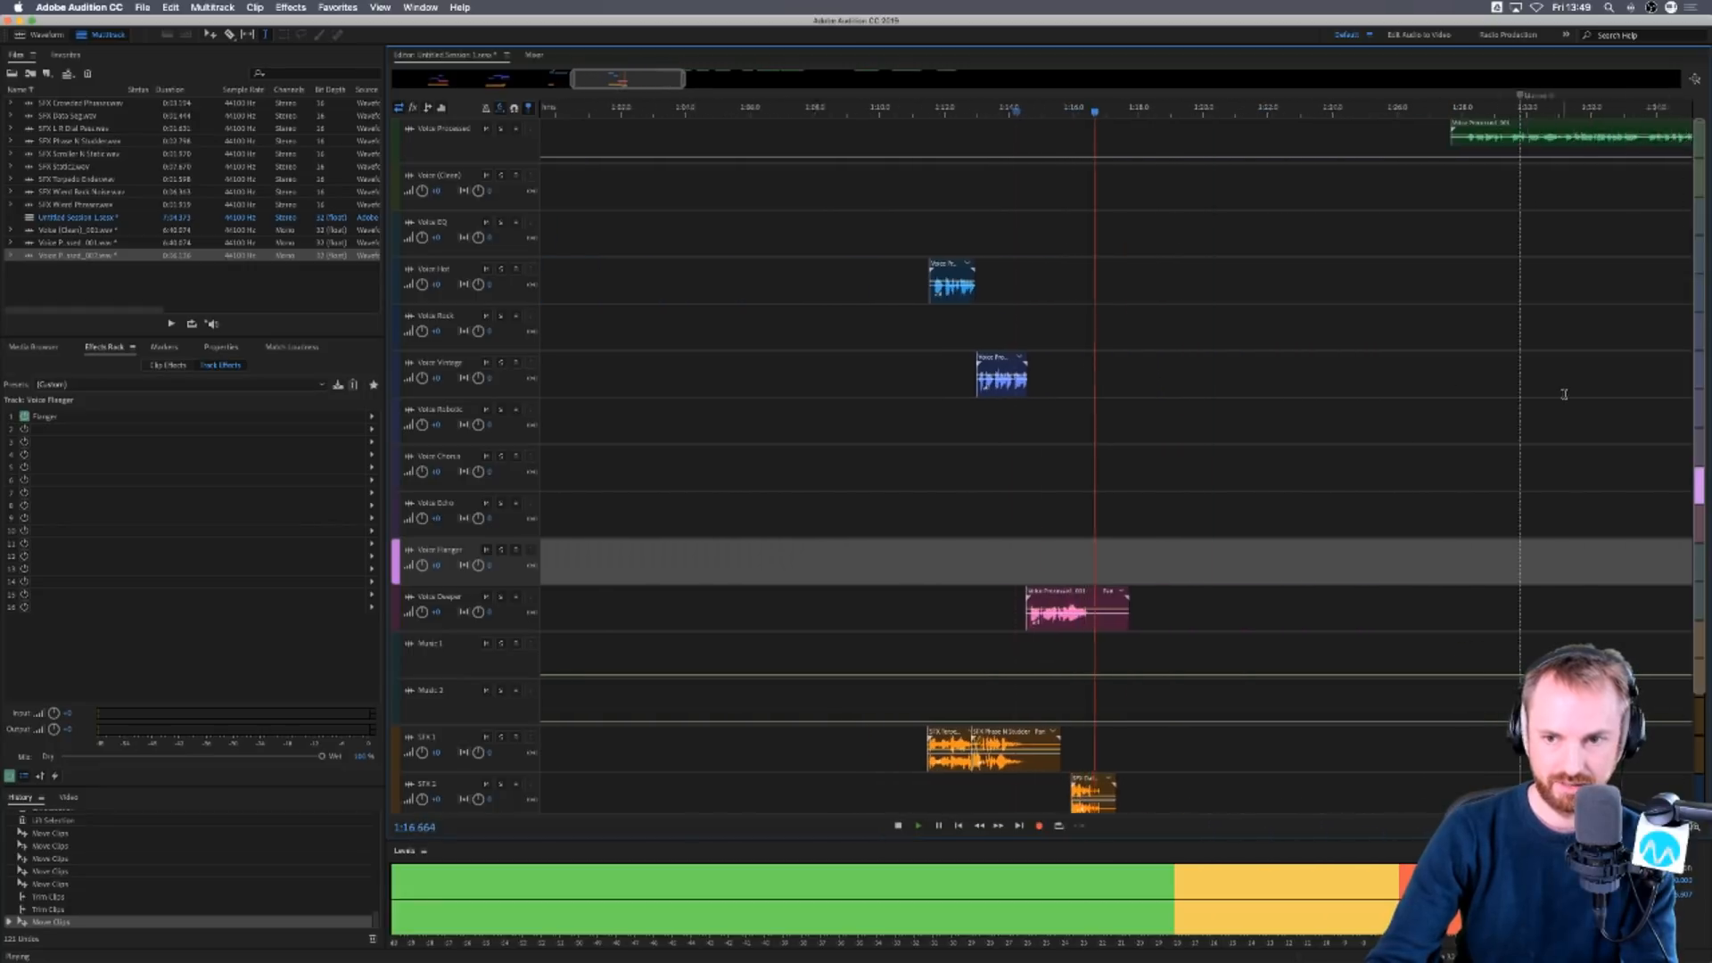
{"action": "key", "text": "space"}
Move the next phrase from Voice Processed to Voice Rock at about 1:27, and add a dial effect from the Glitch folder to SFX 1.
{"action": "scroll", "coordinate": [1195, 110], "scroll_direction": "down", "scroll_amount": 4}
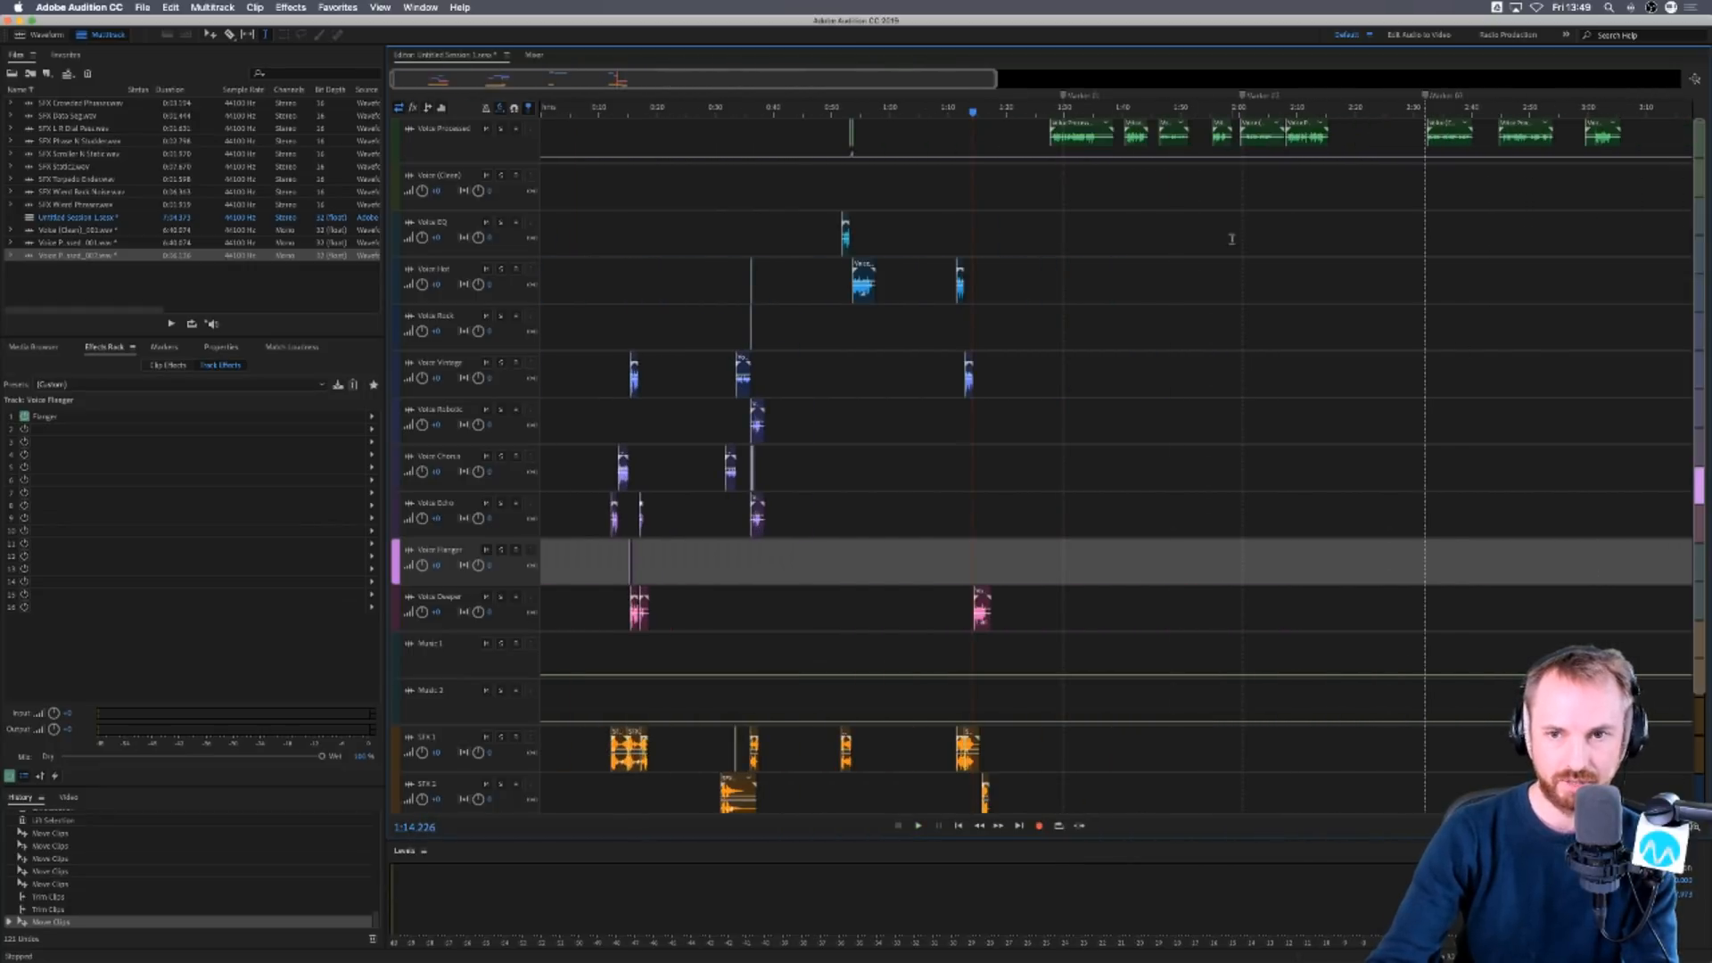
{"action": "left_click_drag", "start_coordinate": [1063, 141], "coordinate": [1061, 319]}
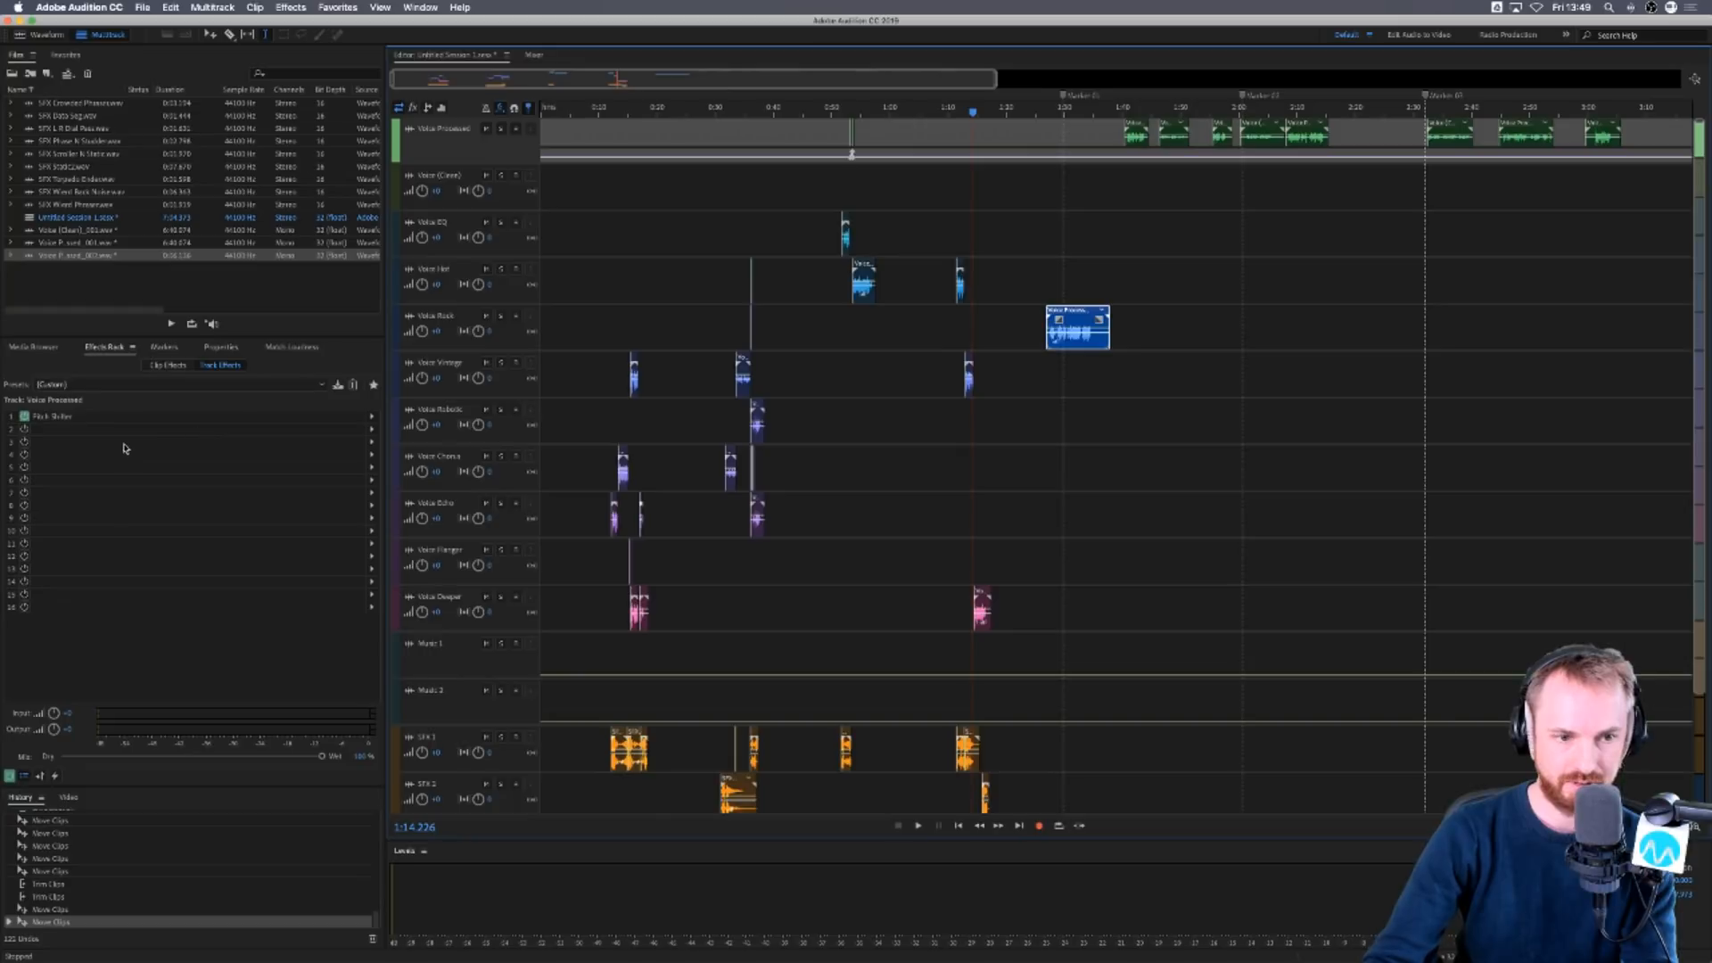
{"action": "left_click", "coordinate": [24, 348]}
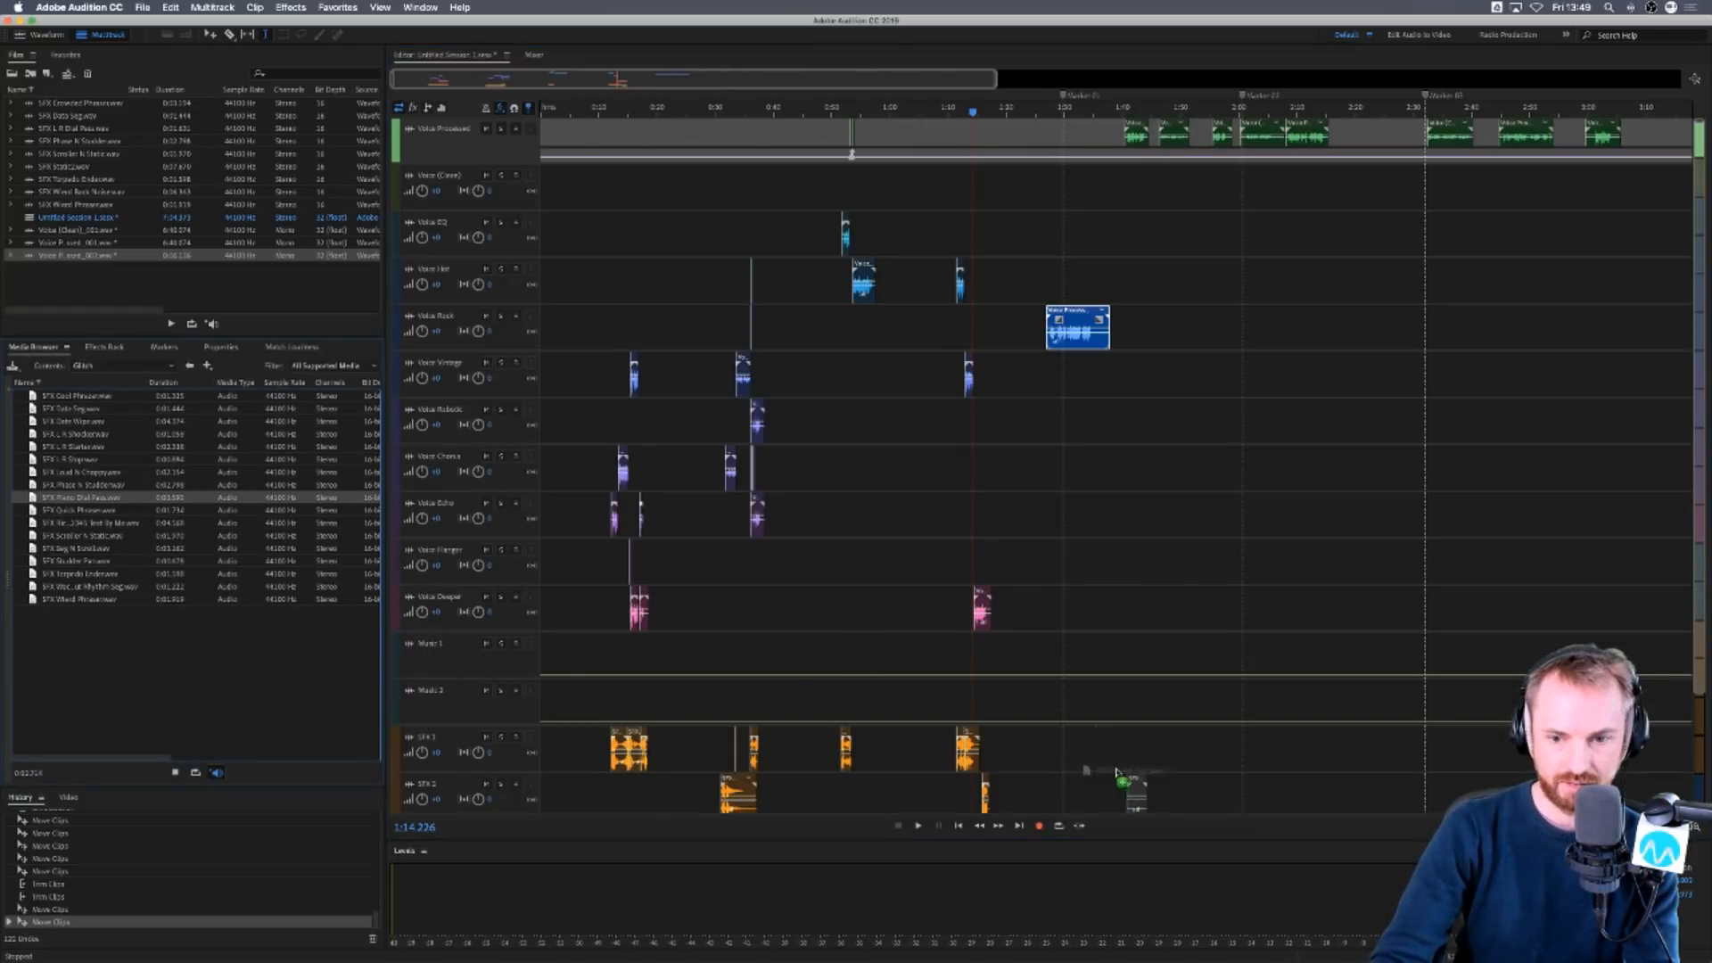
{"action": "left_click_drag", "start_coordinate": [1080, 769], "coordinate": [1080, 767]}
Move the dial effect on SFX 1 earlier to start at about 1:26.2, leading into the Voice Rock phrase.
{"action": "scroll", "coordinate": [1039, 109], "scroll_direction": "up", "scroll_amount": 3}
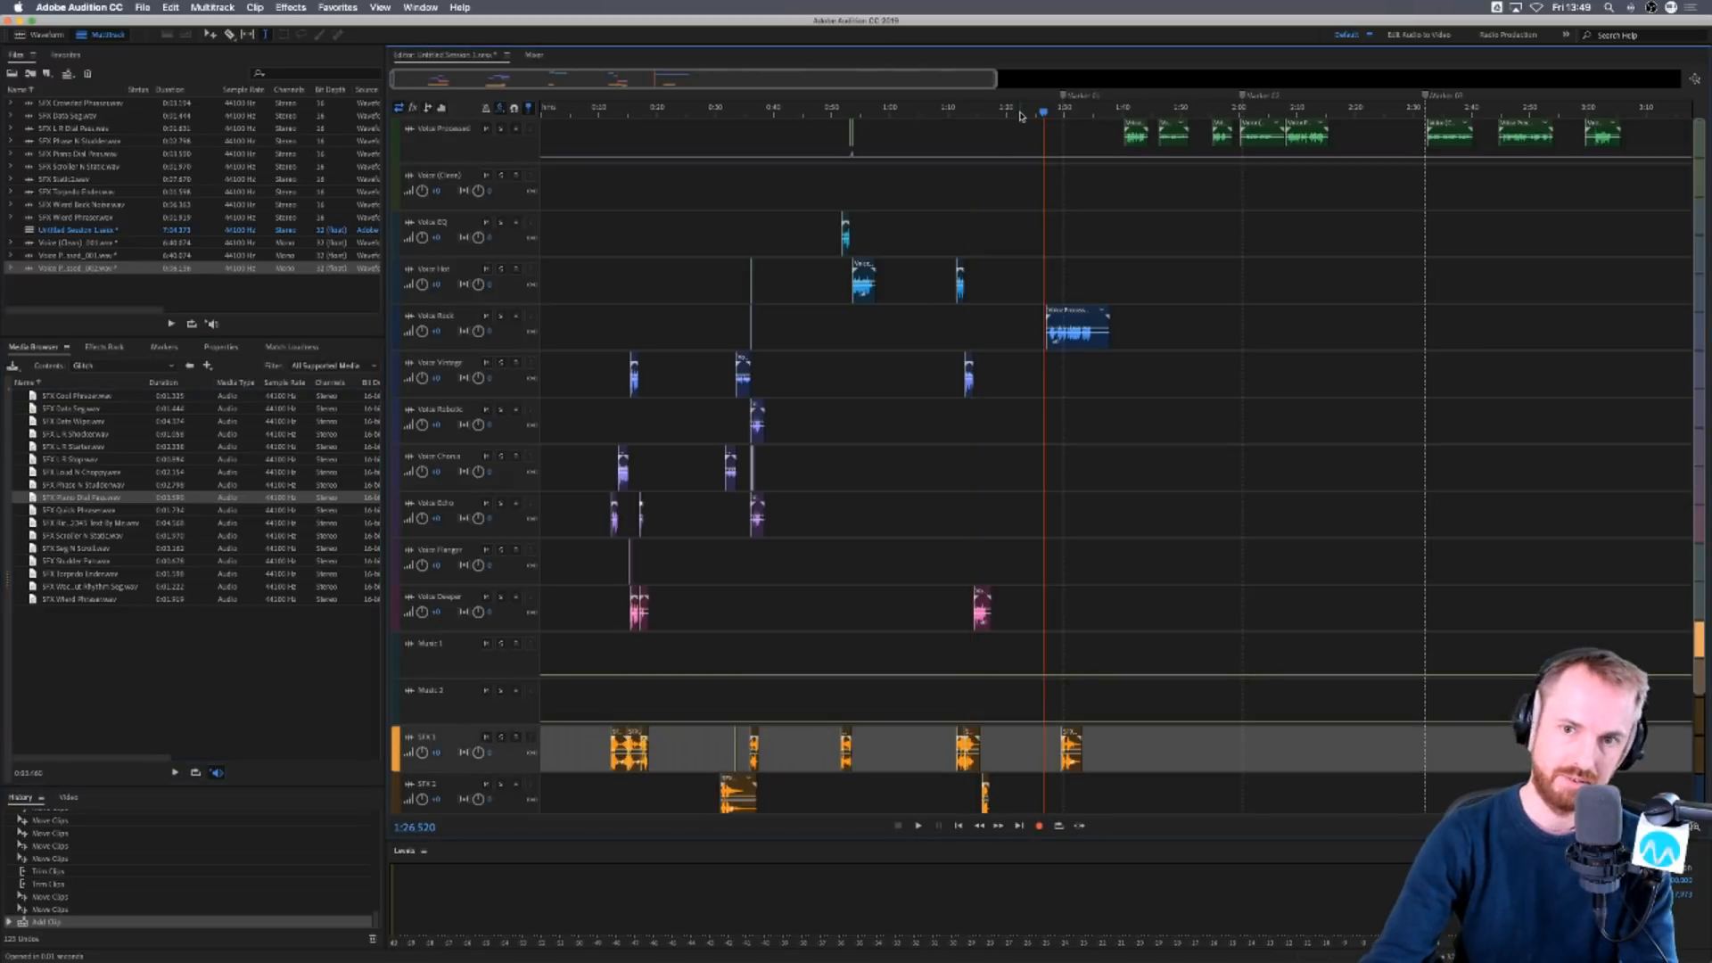
{"action": "scroll", "coordinate": [1033, 106], "scroll_direction": "up", "scroll_amount": 5}
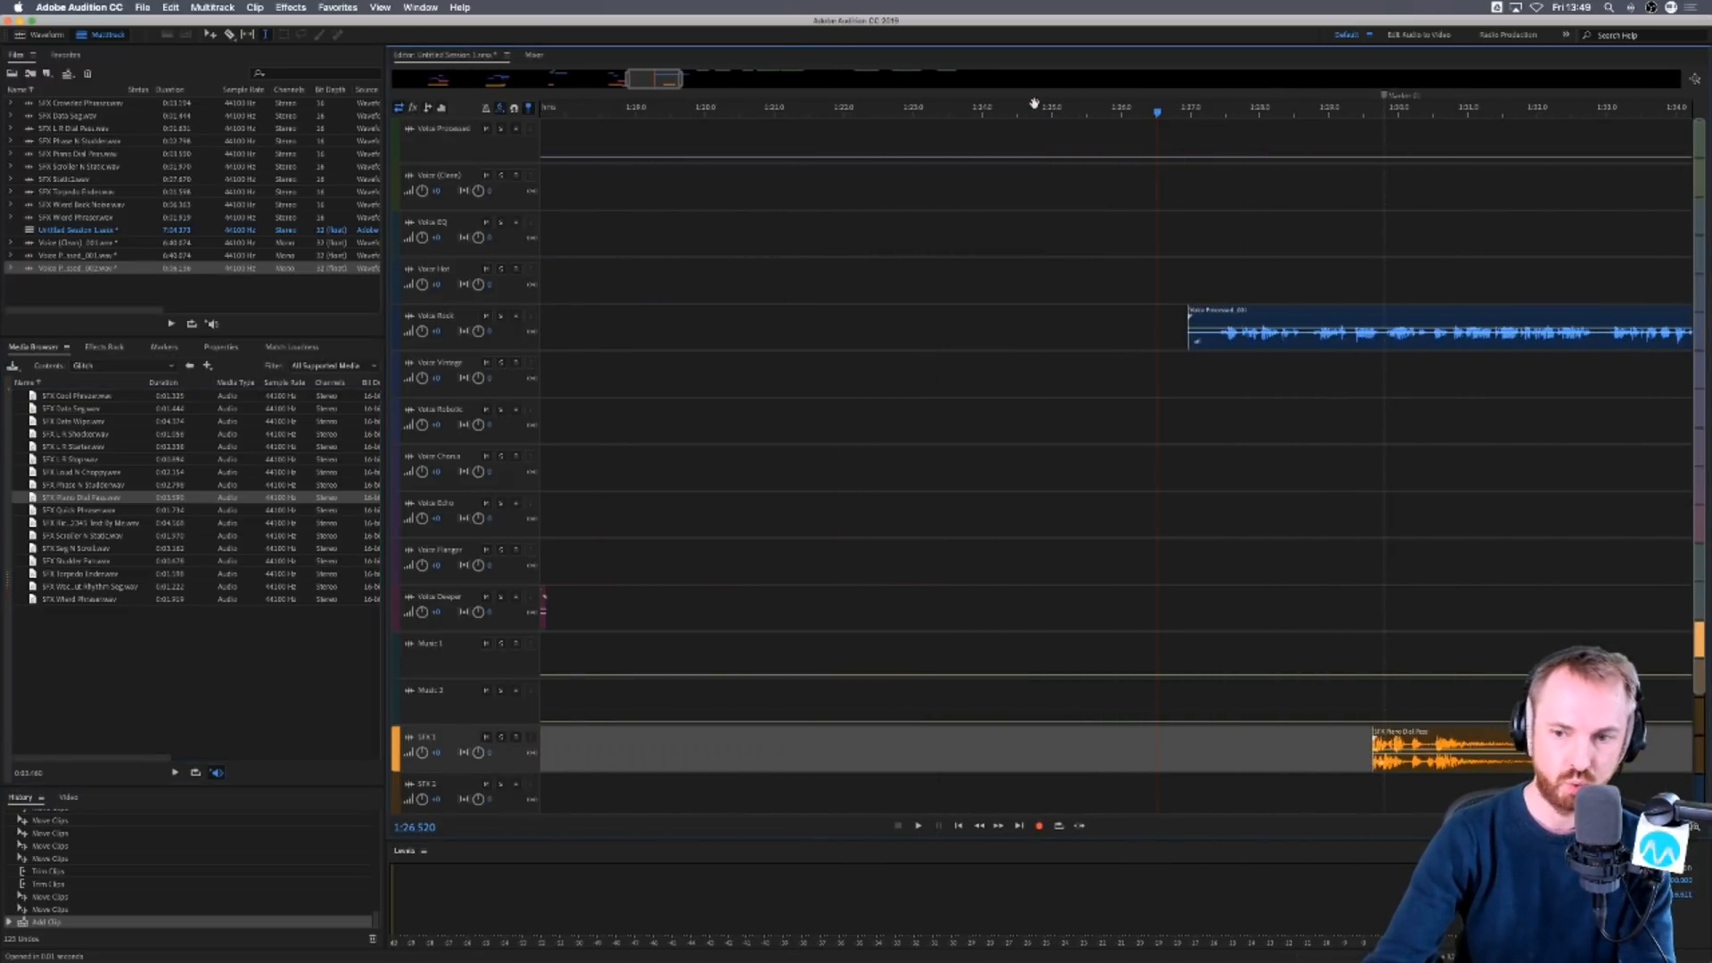
{"action": "left_click_drag", "start_coordinate": [1386, 726], "coordinate": [1170, 734]}
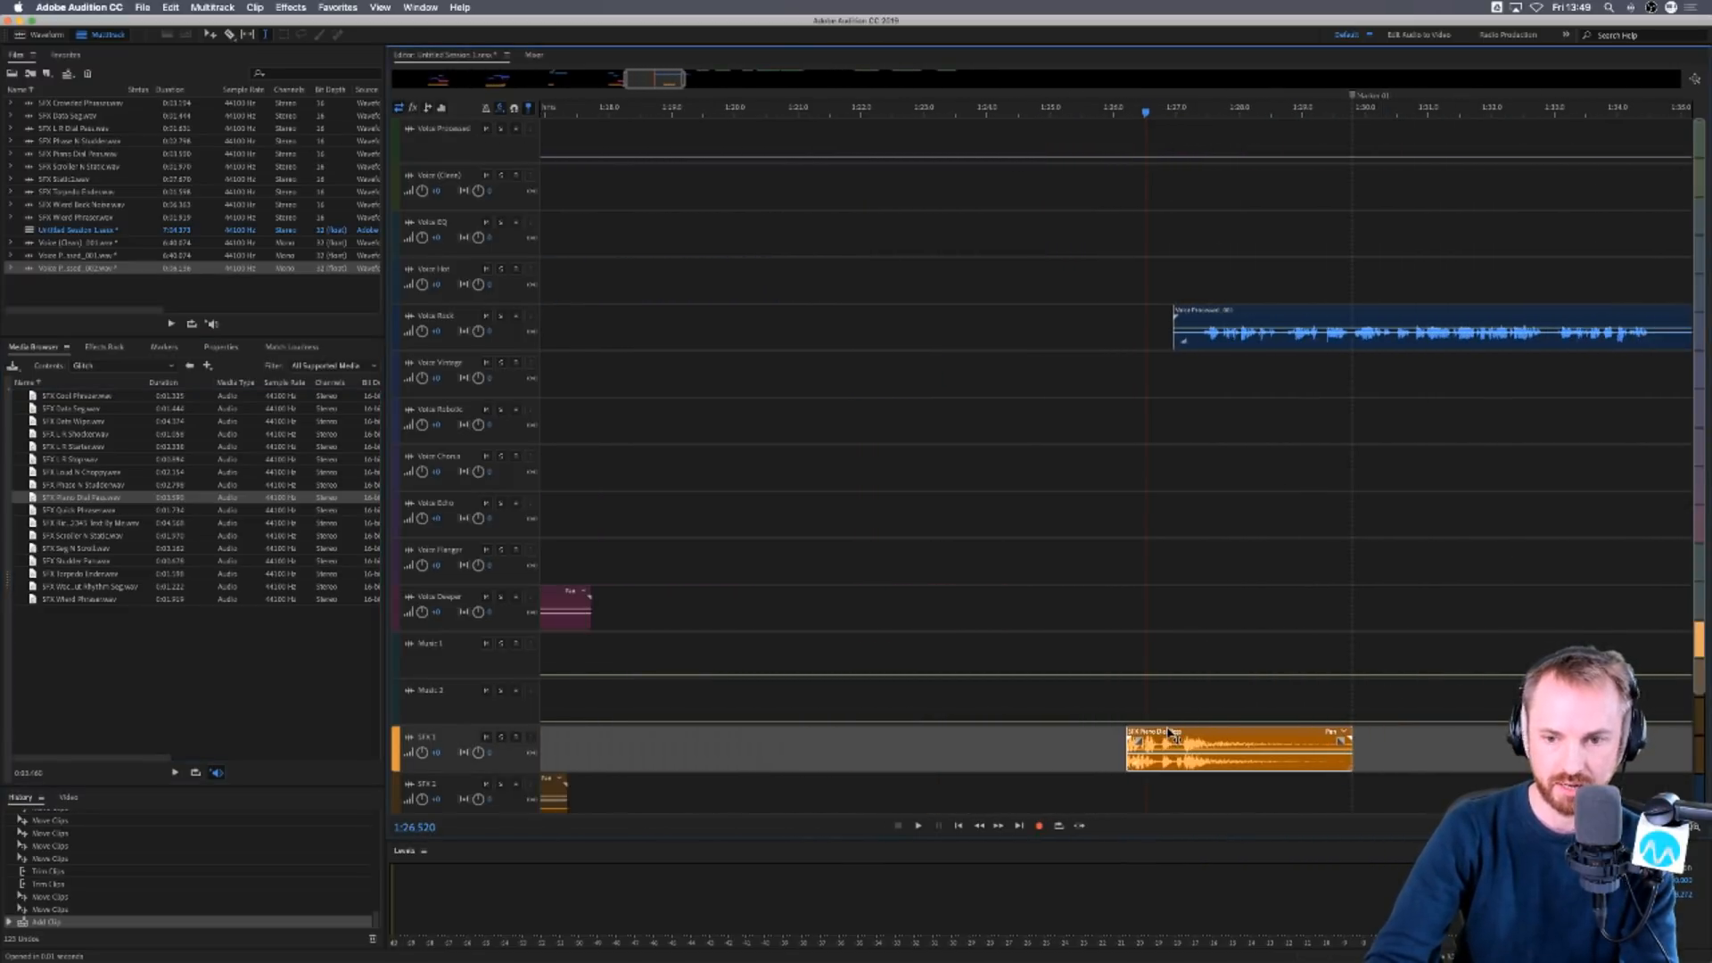
{"action": "left_click", "coordinate": [1106, 694]}
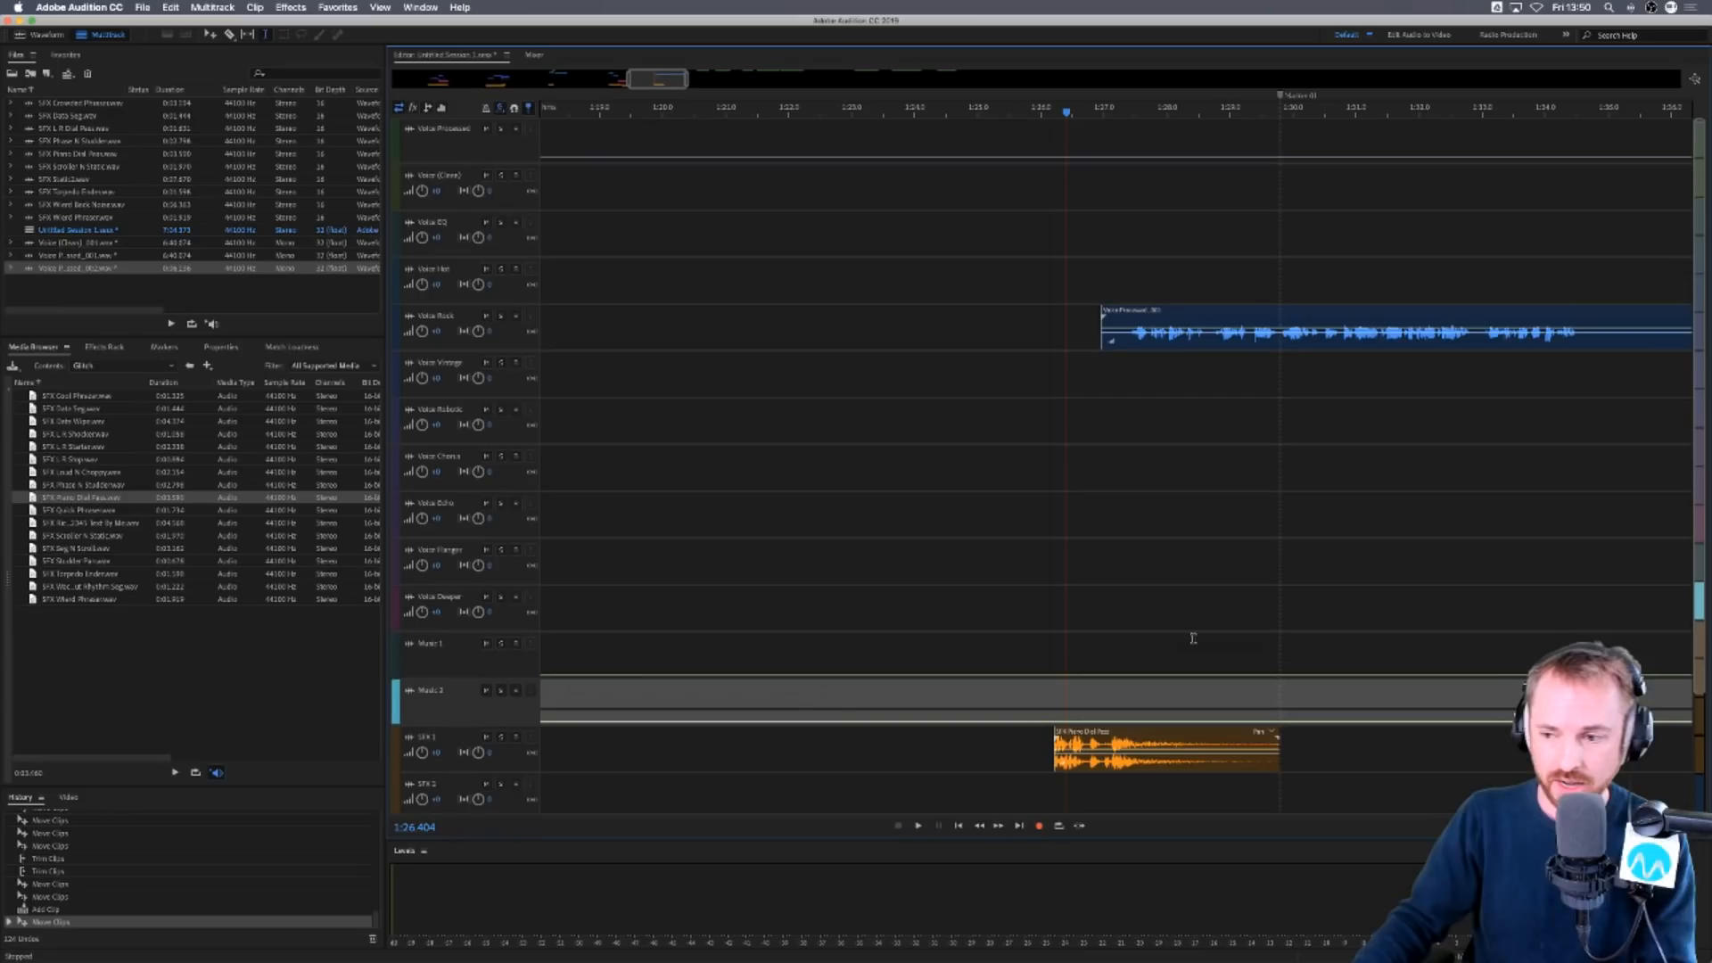
Listen through the dial effect, split the Voice Rock phrase at about 1:28.6, and move the remainder to Voice Vintage.
{"action": "left_click", "coordinate": [1091, 662]}
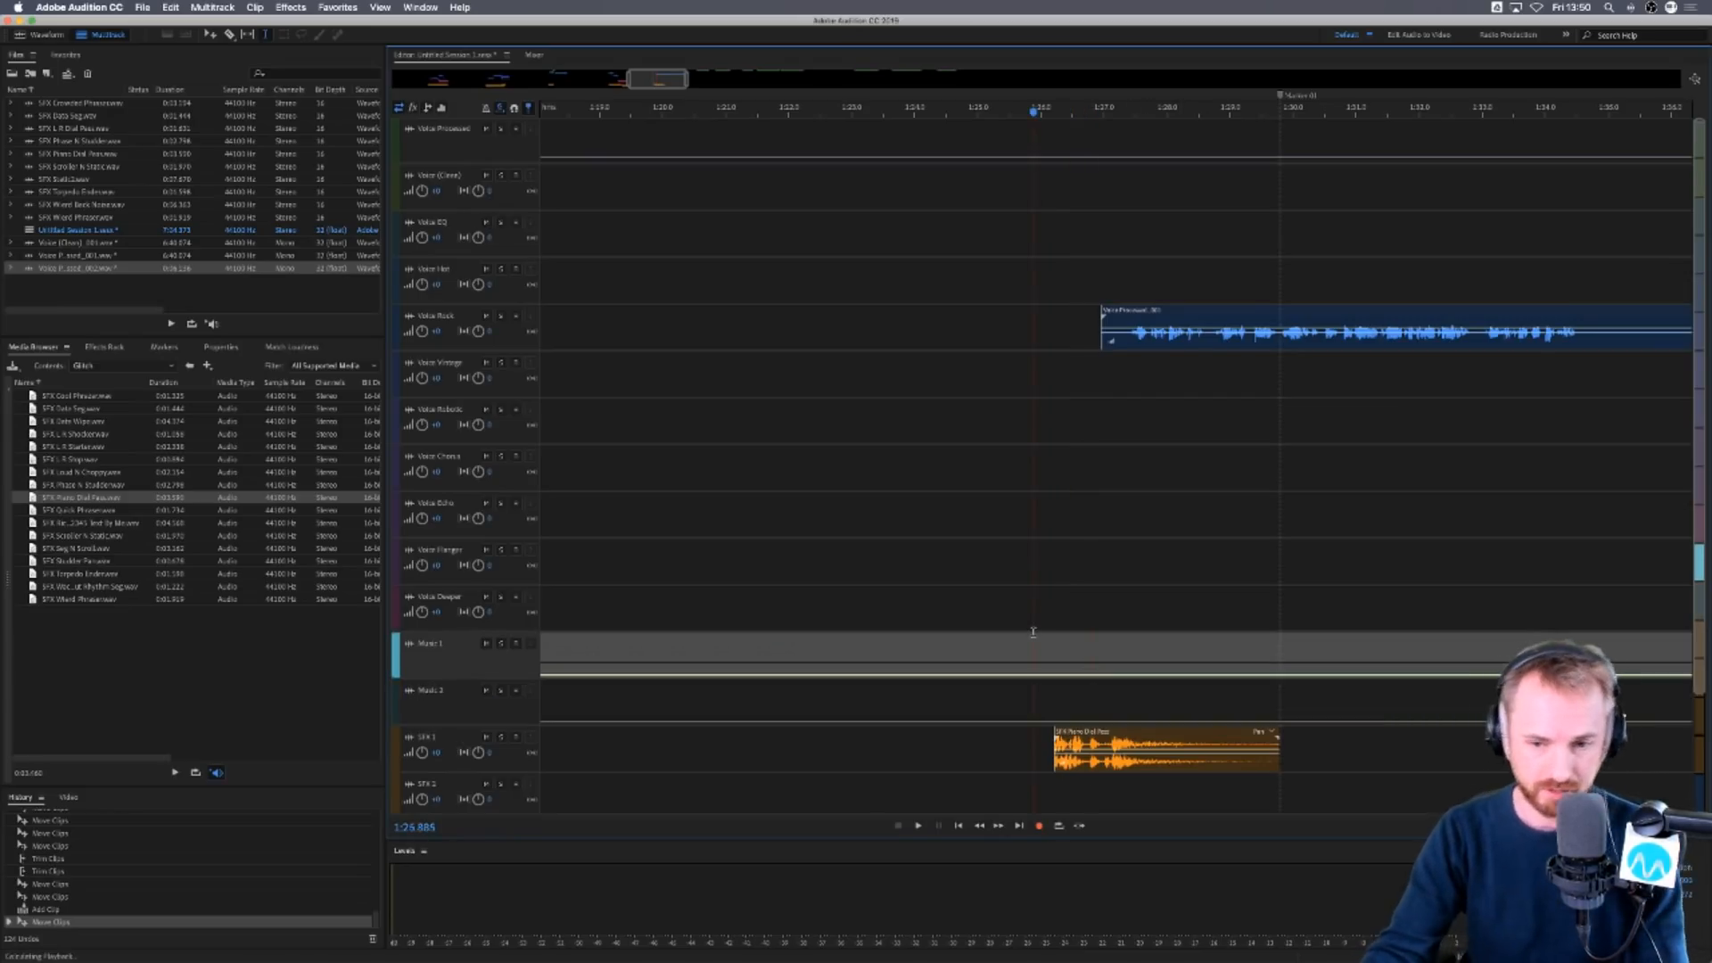
{"action": "key", "text": "space"}
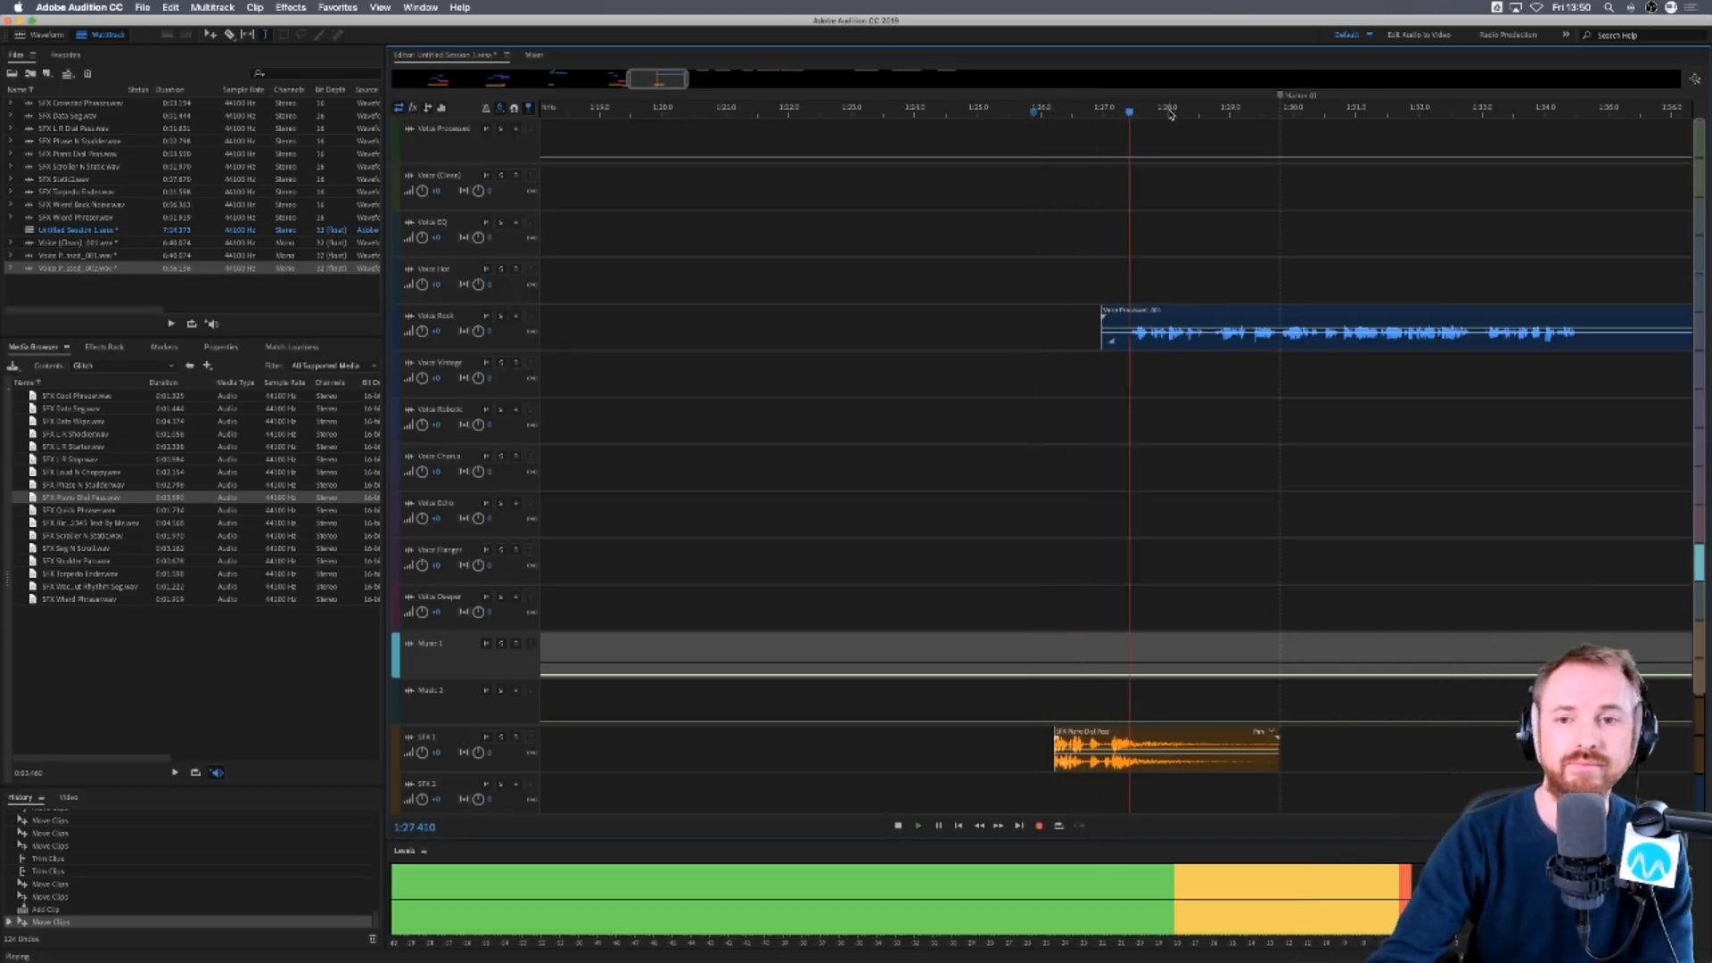
{"action": "scroll", "coordinate": [1171, 114], "scroll_direction": "down", "scroll_amount": 3}
{"action": "key", "text": "space"}
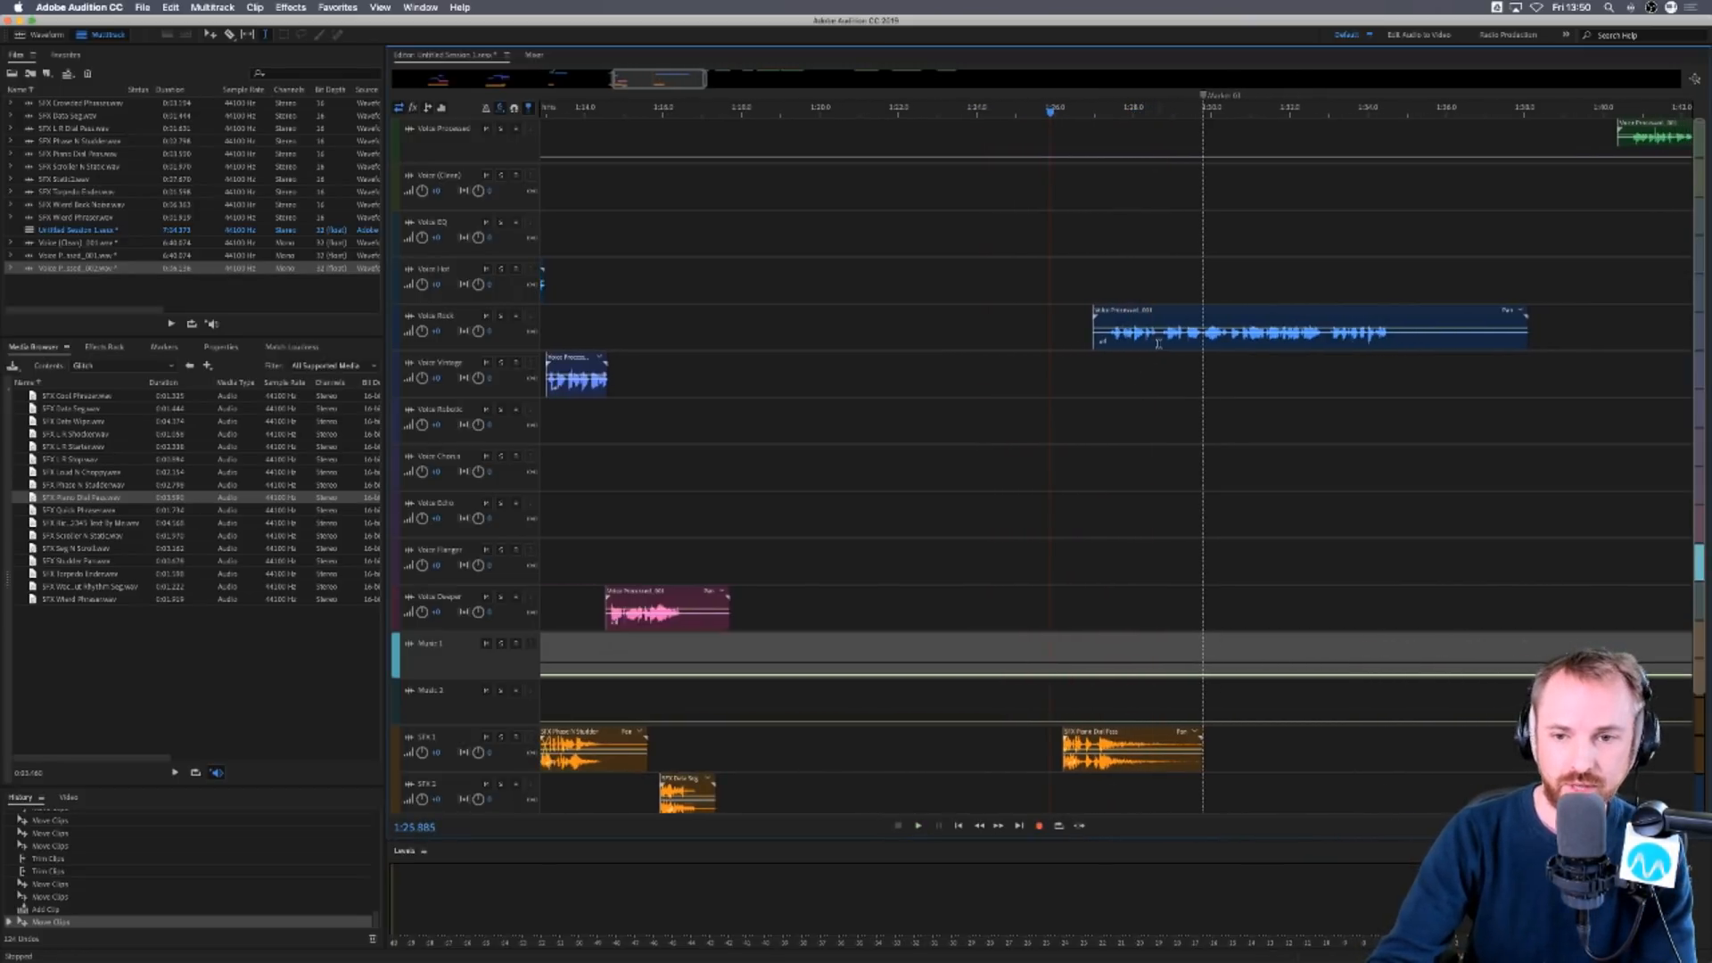
{"action": "left_click", "coordinate": [1157, 343]}
{"action": "key", "text": "super+k"}
{"action": "left_click_drag", "start_coordinate": [1168, 339], "coordinate": [1182, 379]}
{"action": "key", "text": "space"}
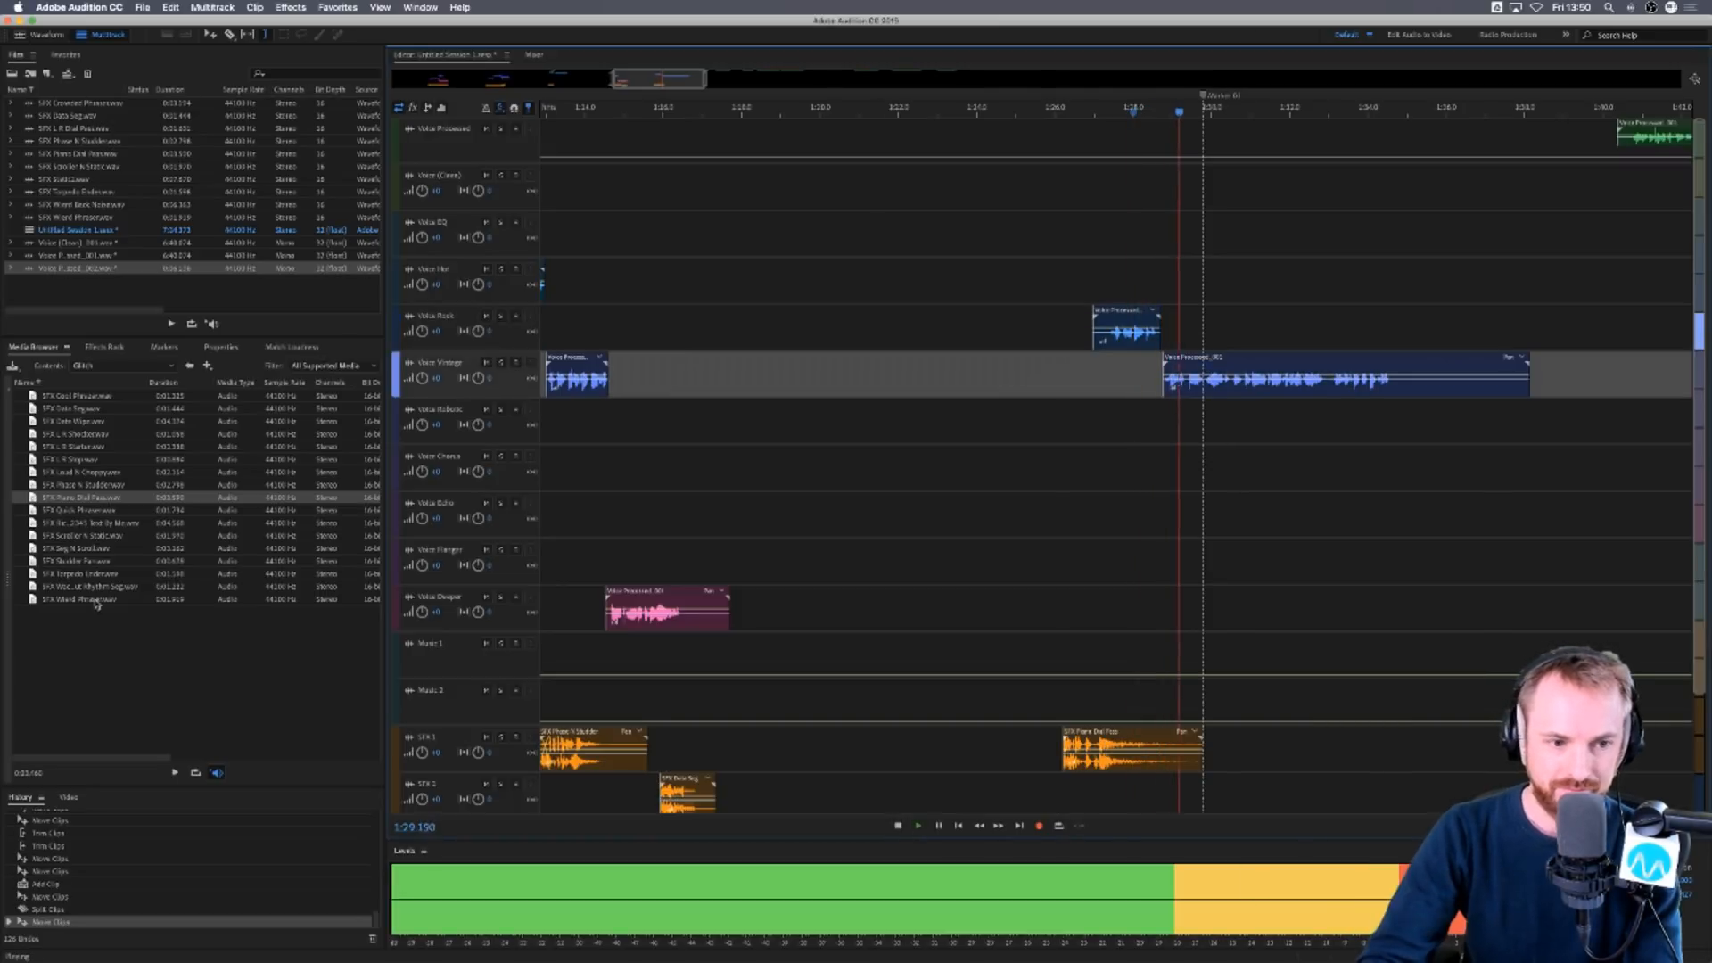
{"action": "key", "text": "space"}
Add the stutter pan effect from the Glitch folder to SFX 1 at about 1:30.7, and listen to its placement.
{"action": "left_click_drag", "start_coordinate": [82, 564], "coordinate": [250, 597]}
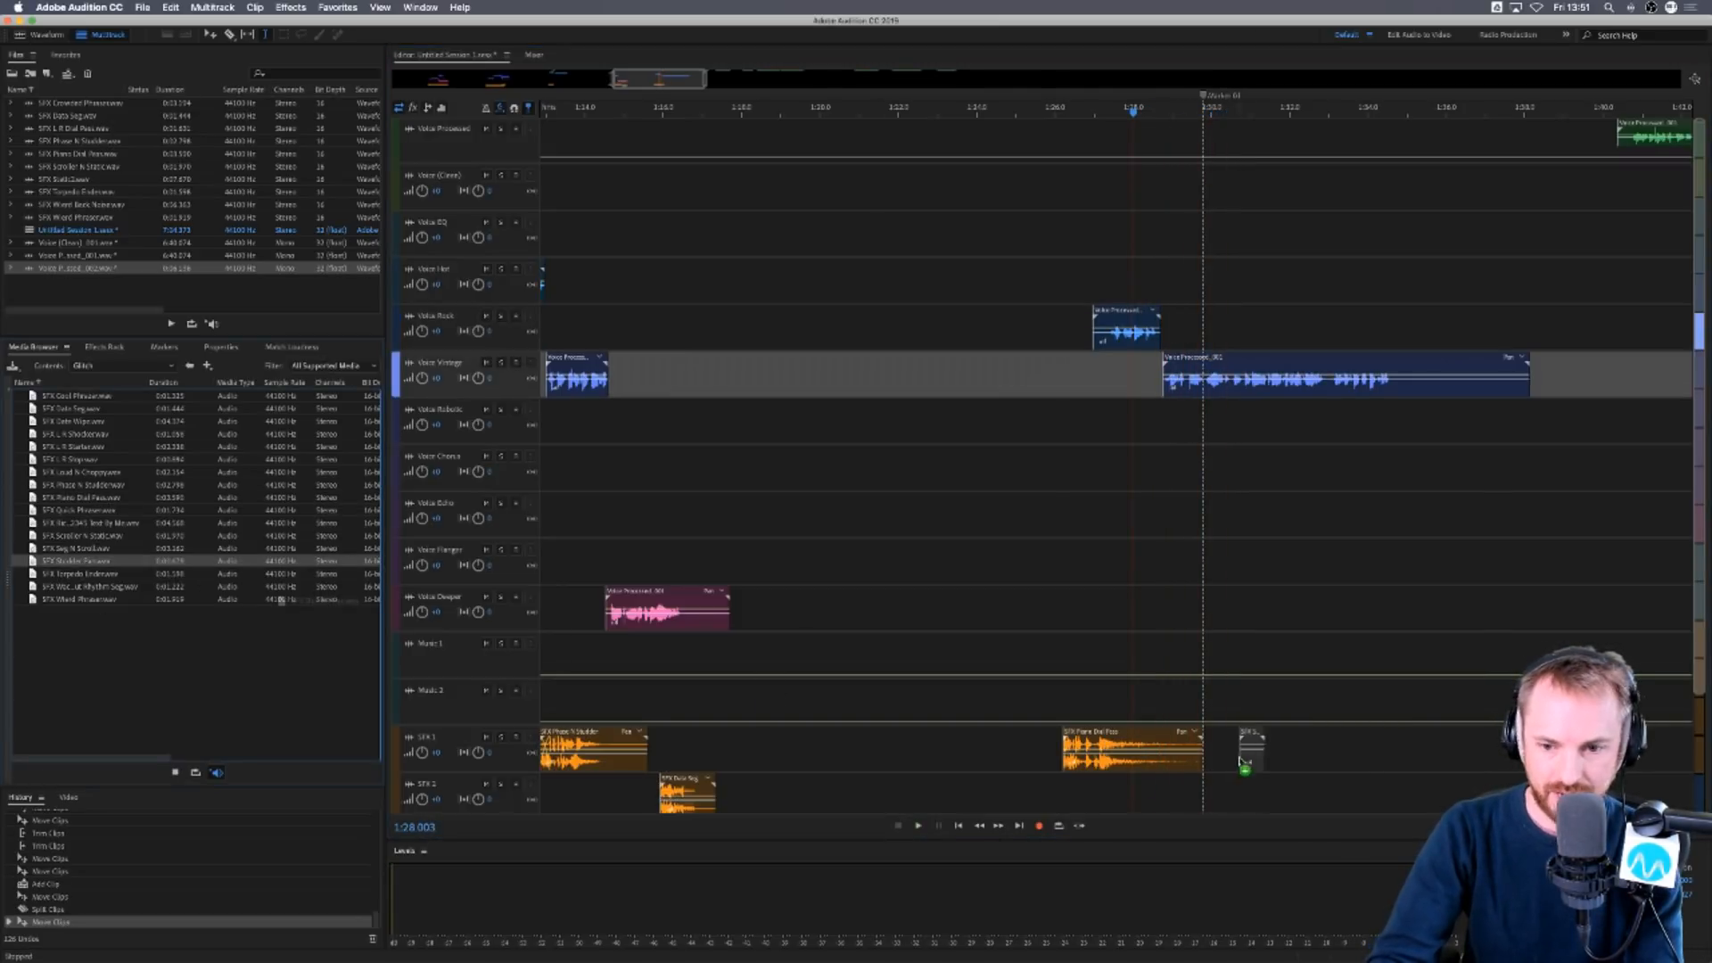
{"action": "left_click_drag", "start_coordinate": [1241, 759], "coordinate": [1241, 759]}
{"action": "left_click", "coordinate": [1222, 657]}
{"action": "key", "text": "space"}
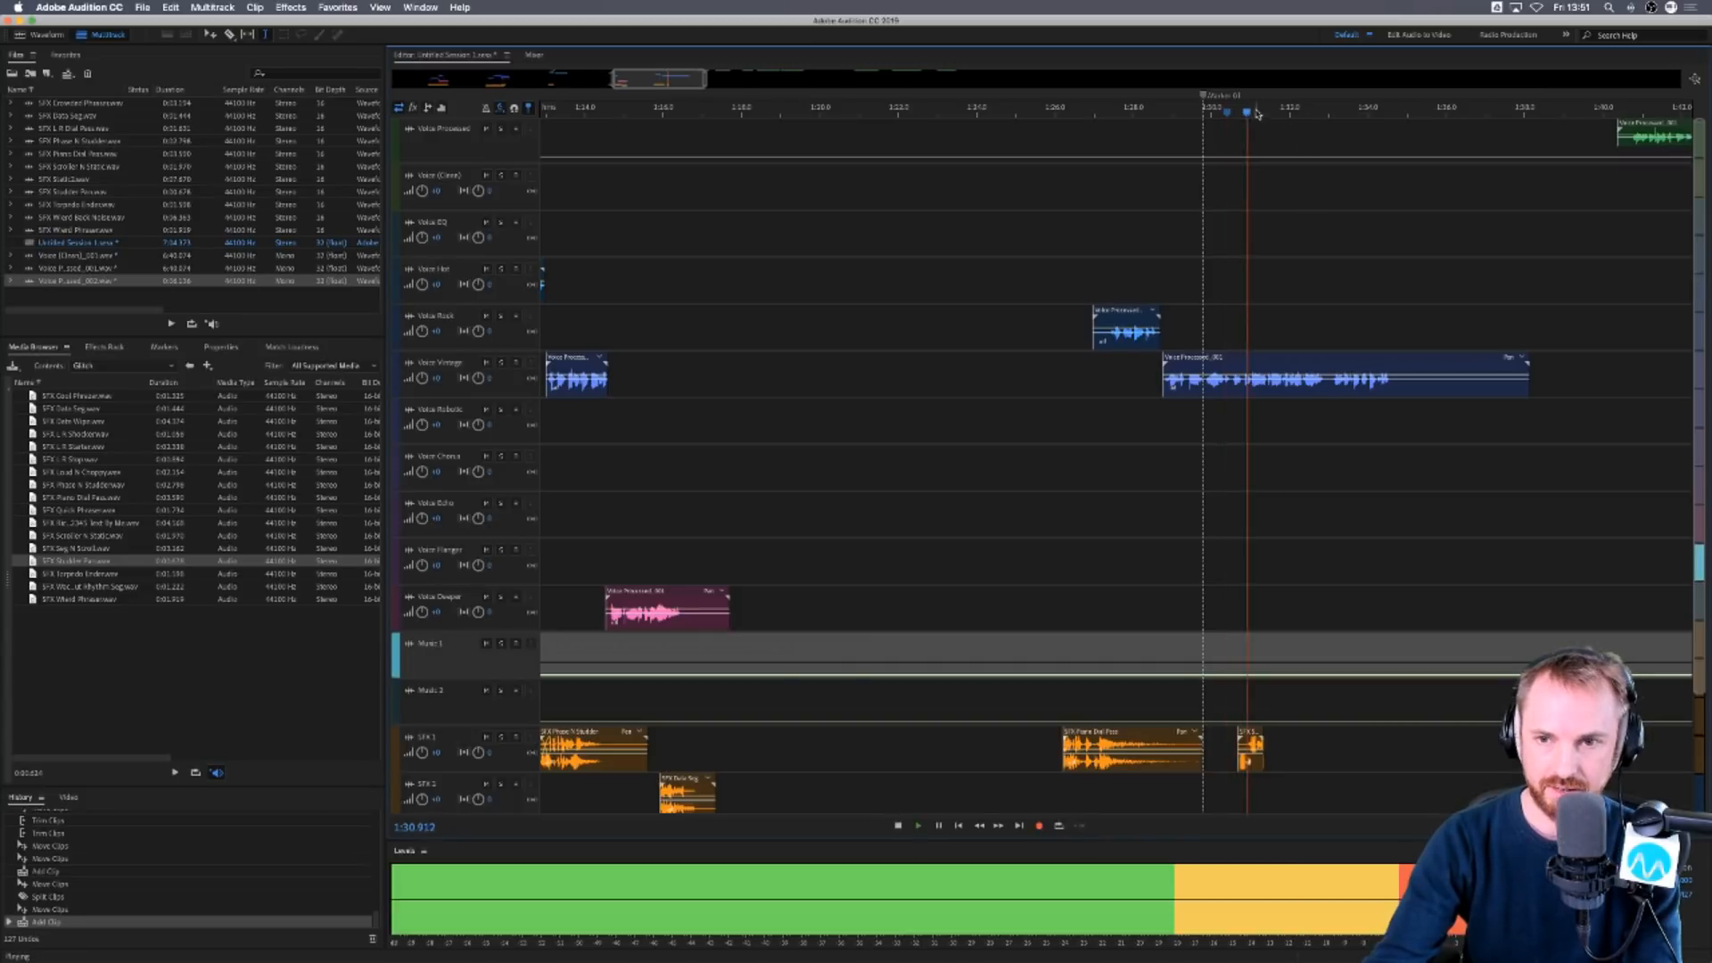
{"action": "scroll", "coordinate": [1258, 114], "scroll_direction": "up", "scroll_amount": 4}
{"action": "key", "text": "space"}
Split the Voice Vintage phrase at about 1:30.5, move the remainder to Voice Robotic, and shift the stutter effect to about 1:30.4.
{"action": "left_click", "coordinate": [1141, 390]}
{"action": "key", "text": "super+k"}
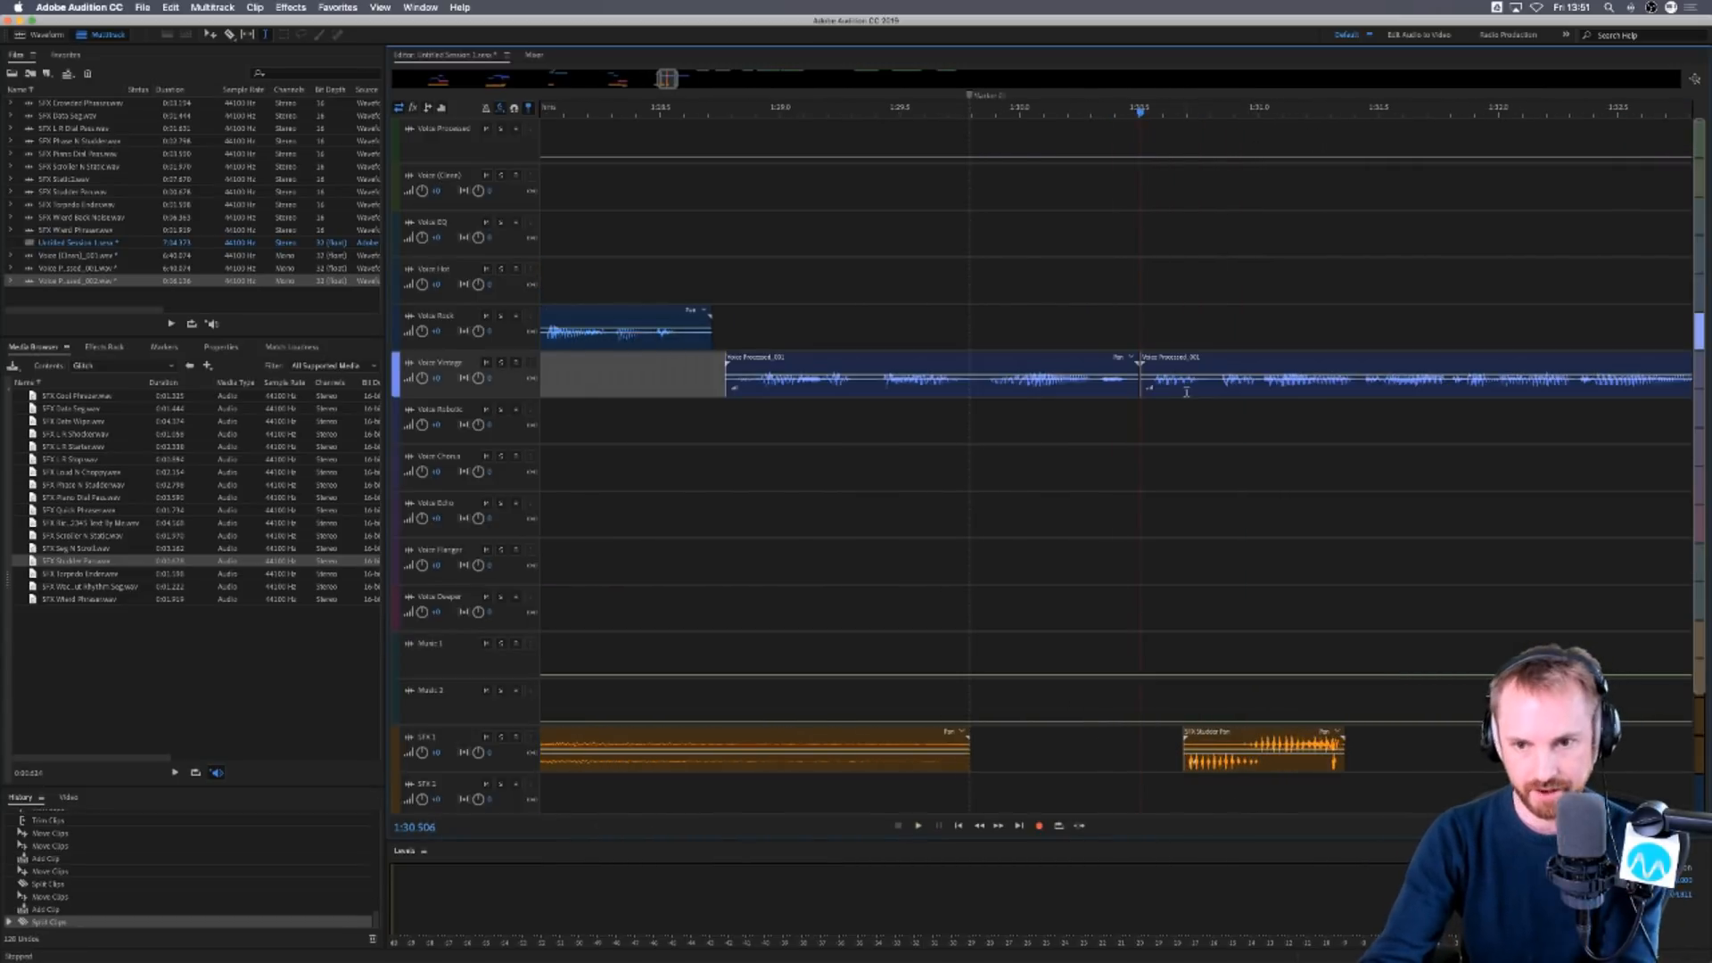
{"action": "left_click_drag", "start_coordinate": [1150, 383], "coordinate": [1153, 430]}
{"action": "left_click_drag", "start_coordinate": [1267, 749], "coordinate": [1201, 749]}
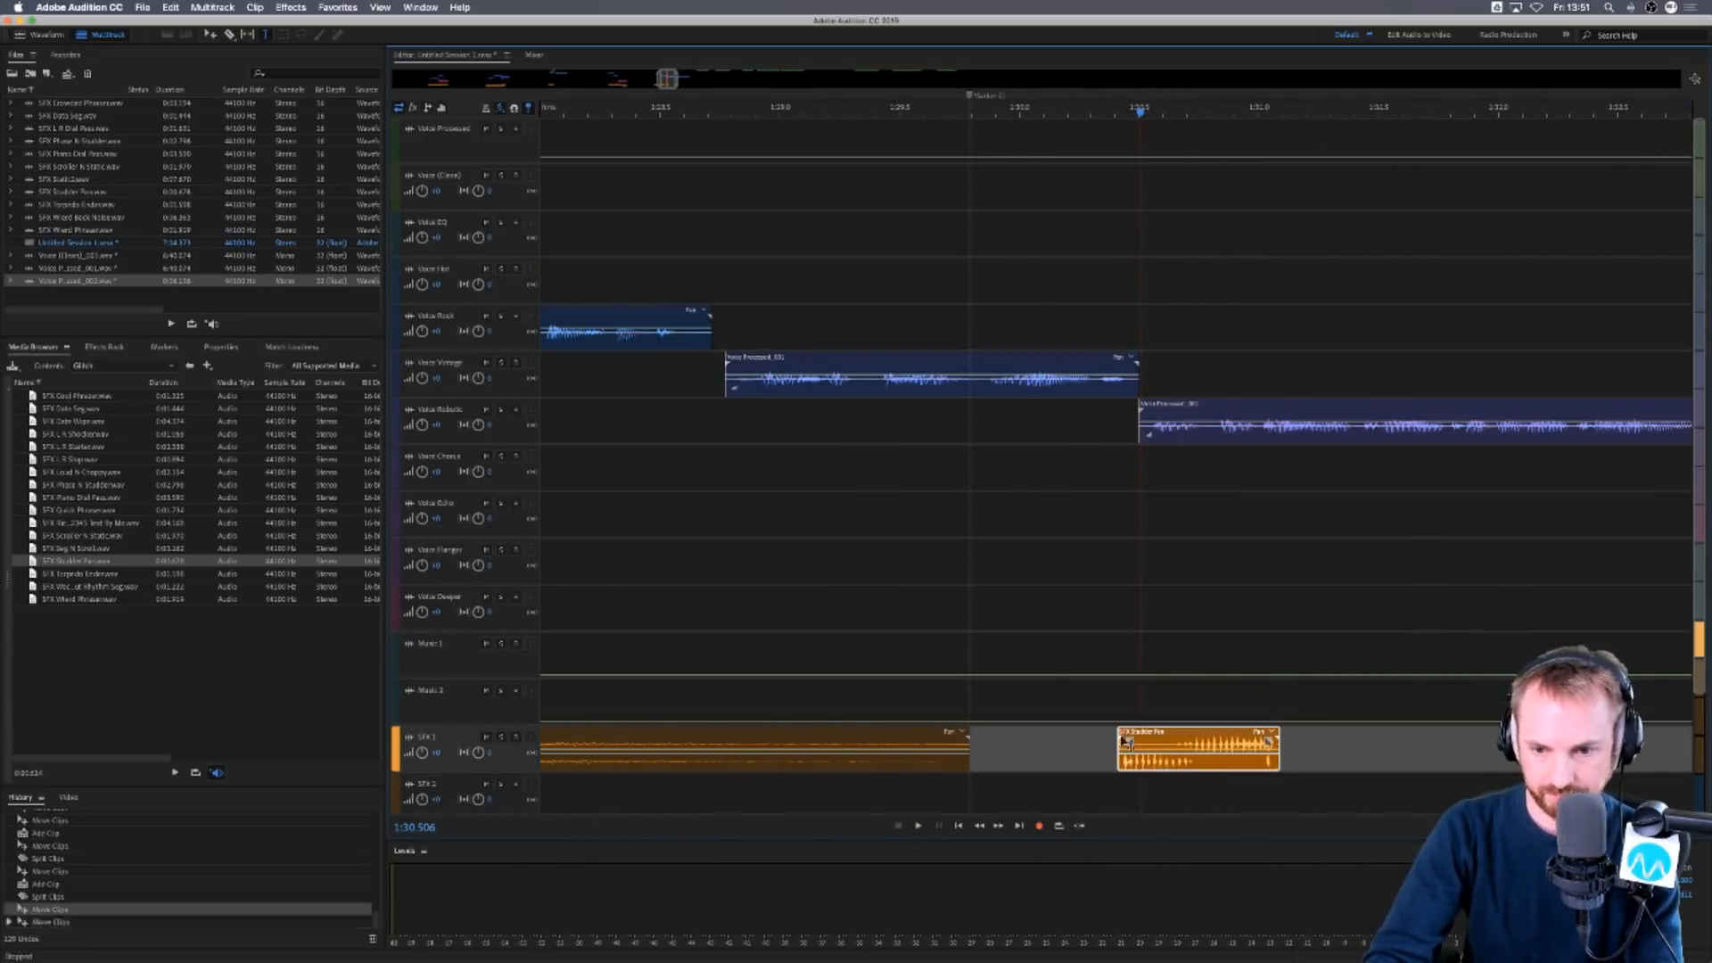
{"action": "left_click", "coordinate": [1009, 610]}
{"action": "key", "text": "space"}
{"action": "key", "text": "space"}
Shift the Voice Robotic phrase later to start at about 1:30.8, and listen to the transition.
{"action": "left_click_drag", "start_coordinate": [1194, 437], "coordinate": [1274, 437]}
{"action": "key", "text": "space"}
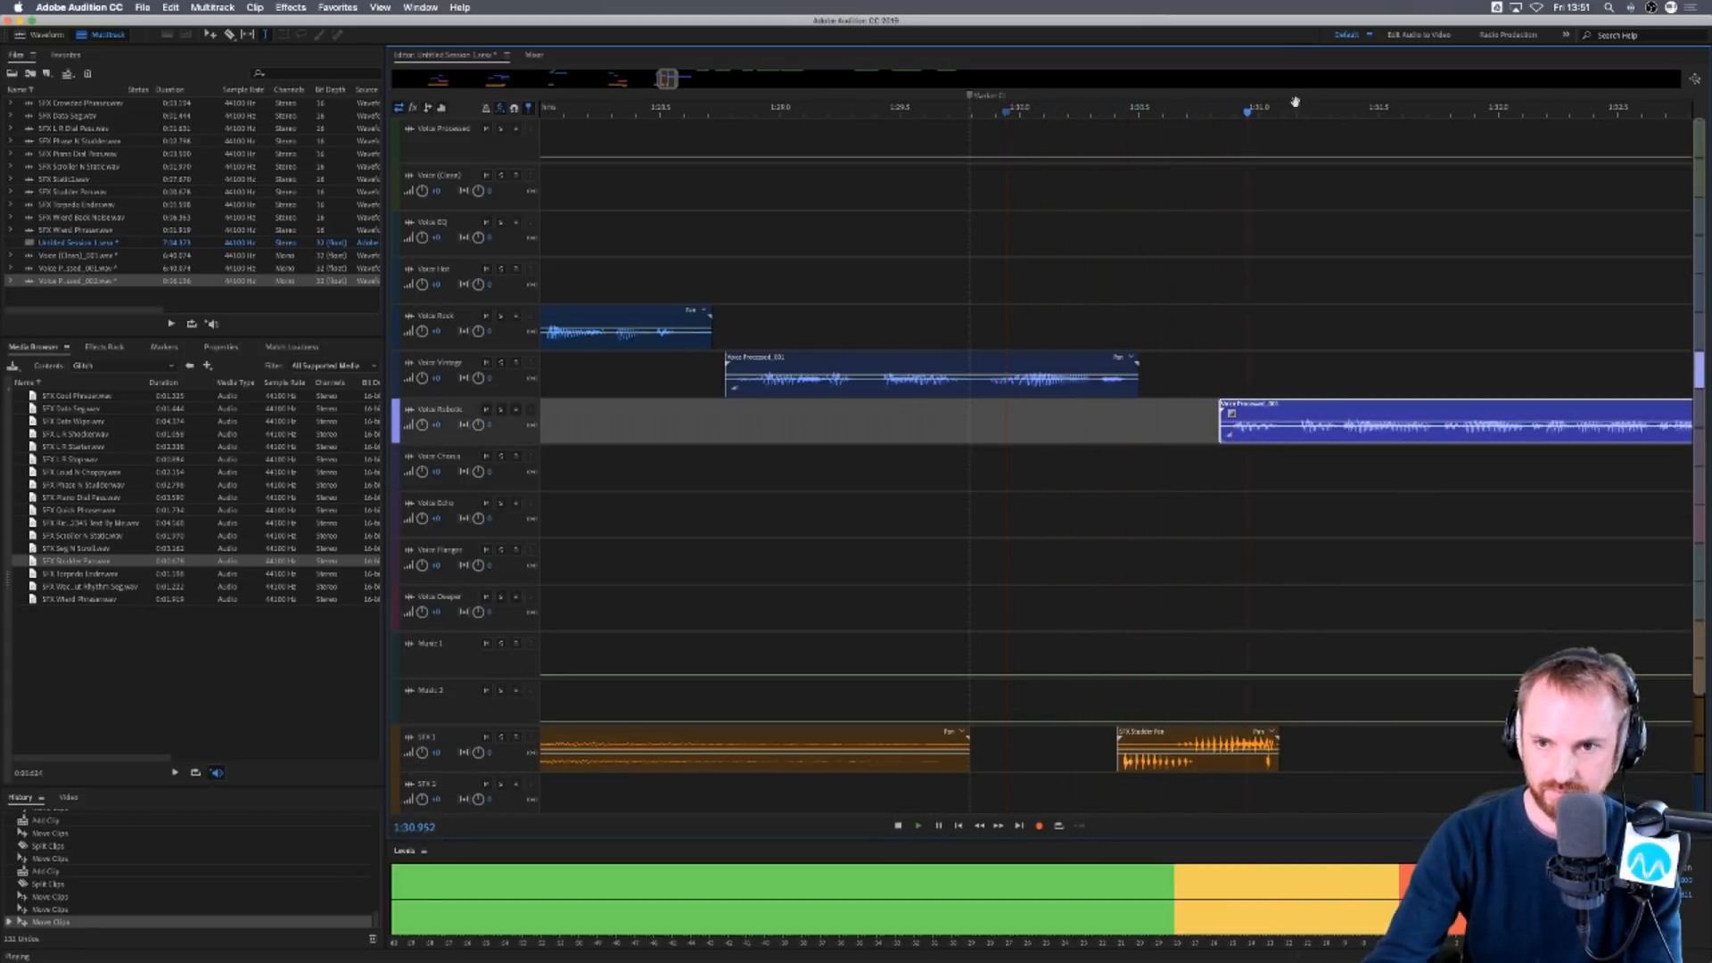
{"action": "key", "text": "space"}
Paste four copies of a short Voice Vintage slice onto Voice Processed from about 1:30.4, and shape the track's envelope with keyframes around them.
{"action": "left_click_drag", "start_coordinate": [1052, 374], "coordinate": [1074, 375]}
{"action": "left_click", "coordinate": [1121, 137]}
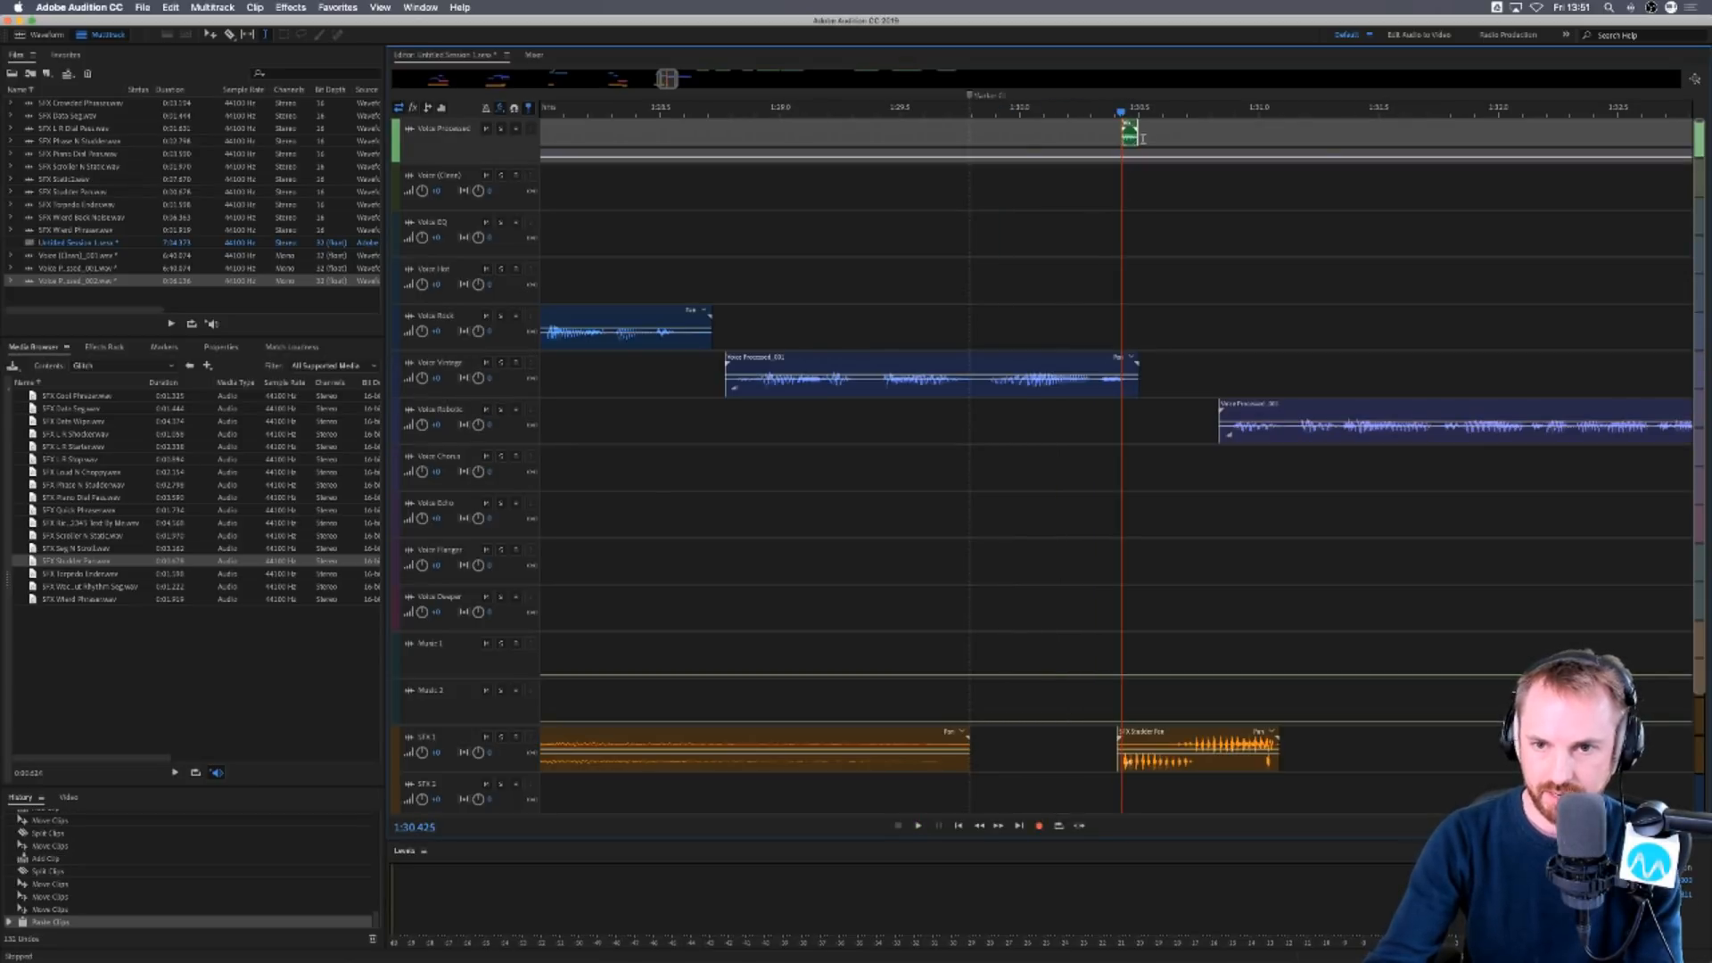
{"action": "key", "text": "super+v"}
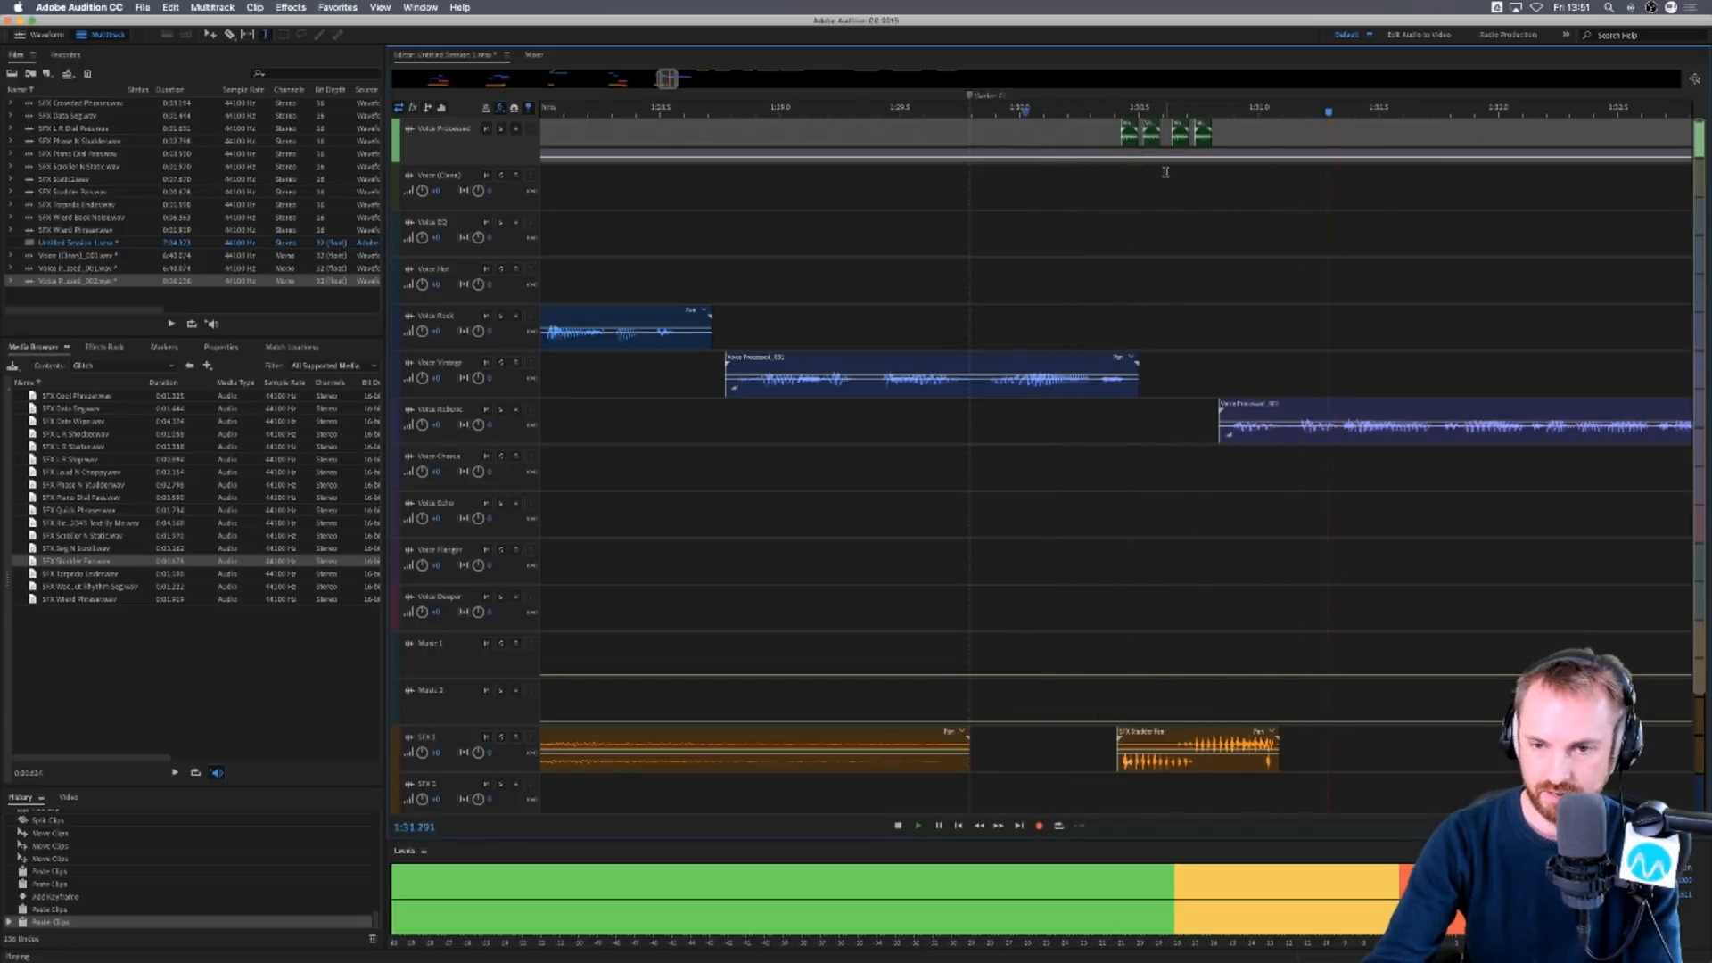
{"action": "key", "text": "space"}
{"action": "left_click", "coordinate": [1108, 157]}
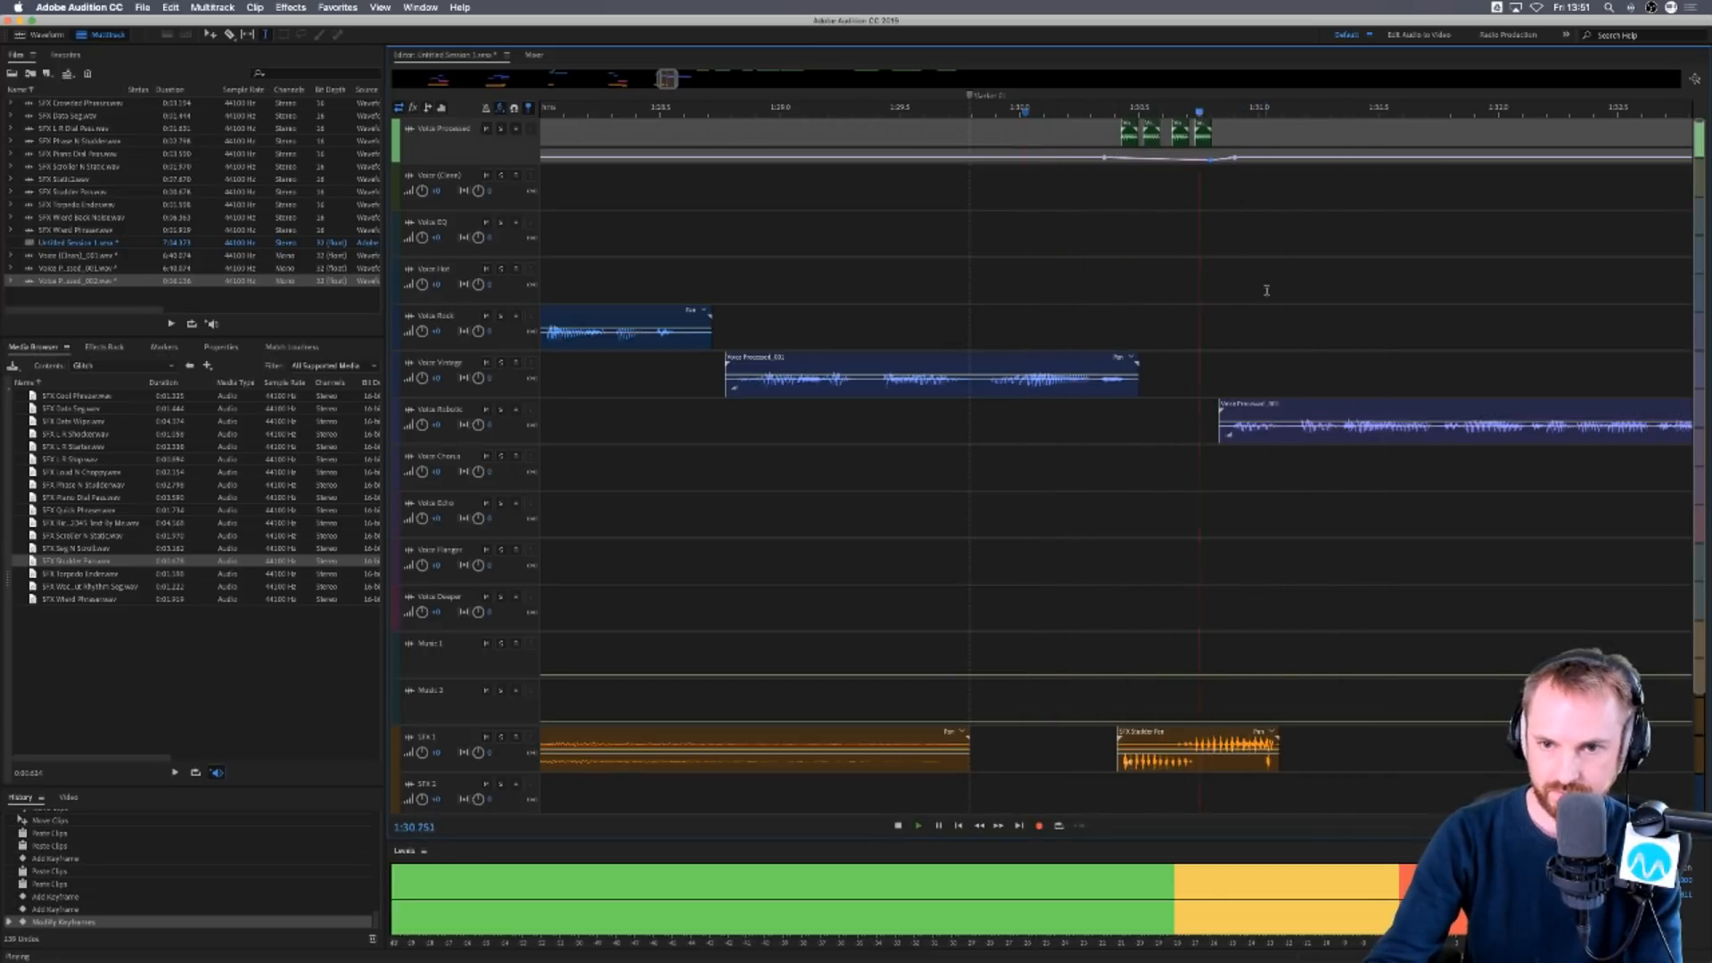
{"action": "scroll", "coordinate": [1268, 102], "scroll_direction": "down", "scroll_amount": 3}
{"action": "scroll", "coordinate": [1268, 104], "scroll_direction": "right", "scroll_amount": 1}
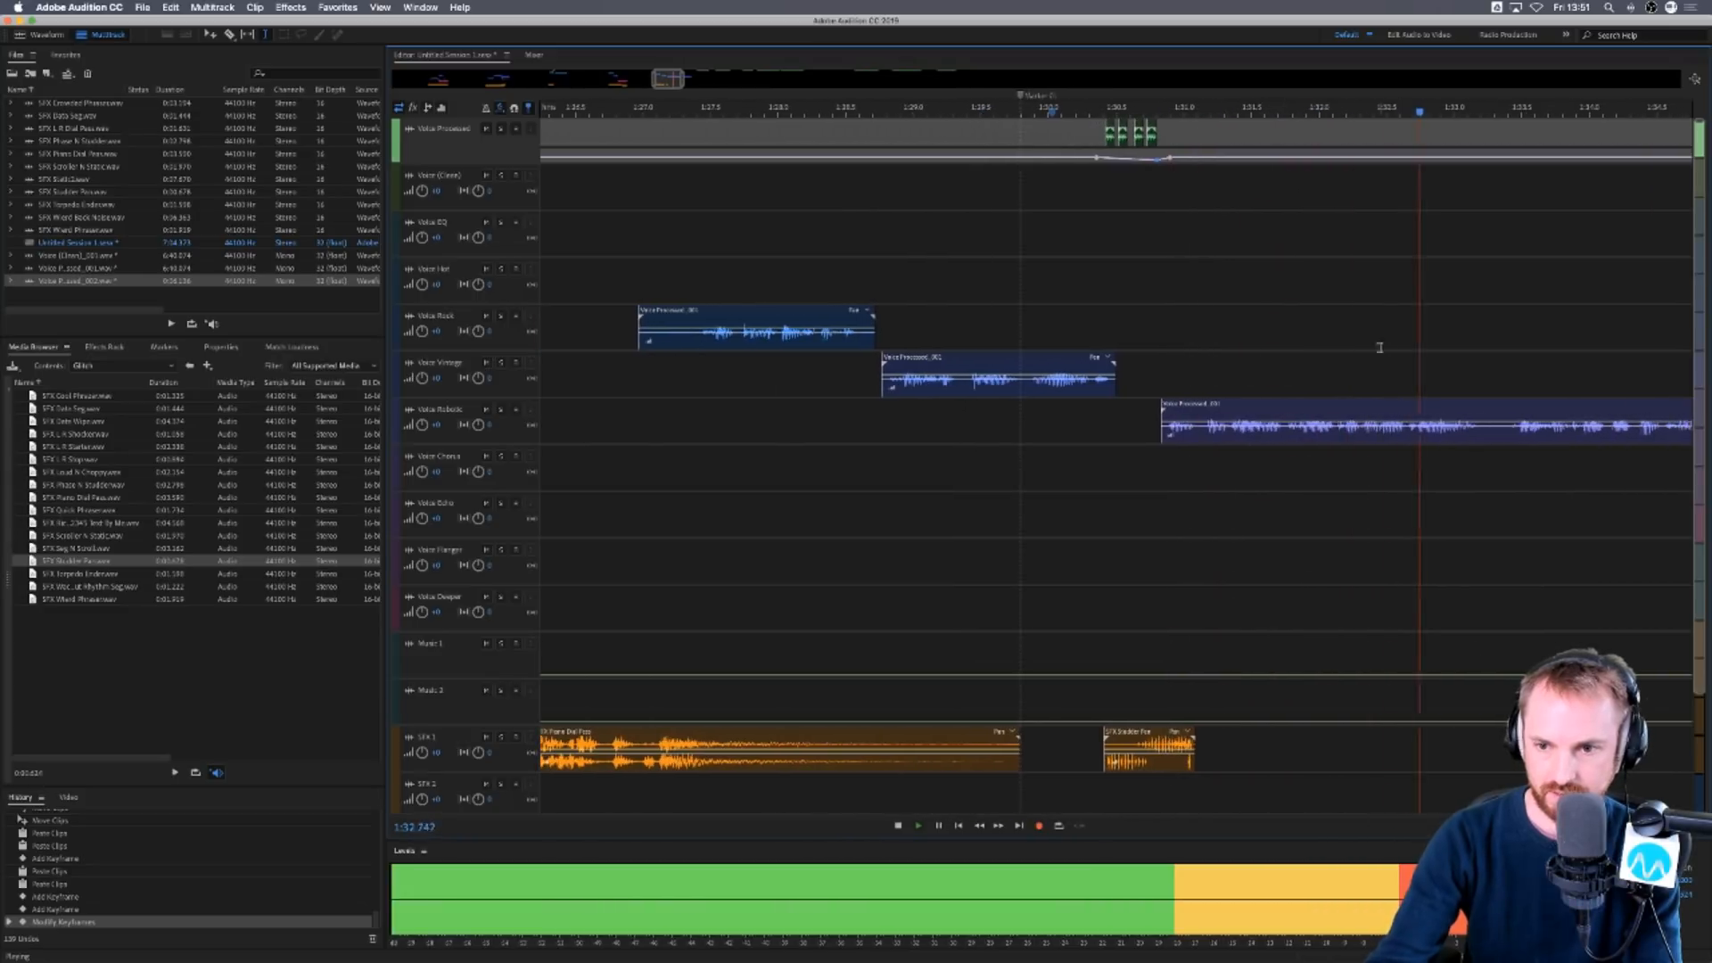
Split the Voice Robotic phrase at about 1:33.3, move the second part to Voice Chorus starting at about 1:33.2, and listen.
{"action": "key", "text": "space"}
{"action": "left_click", "coordinate": [1489, 428]}
{"action": "key", "text": "super+k"}
{"action": "left_click", "coordinate": [1541, 455]}
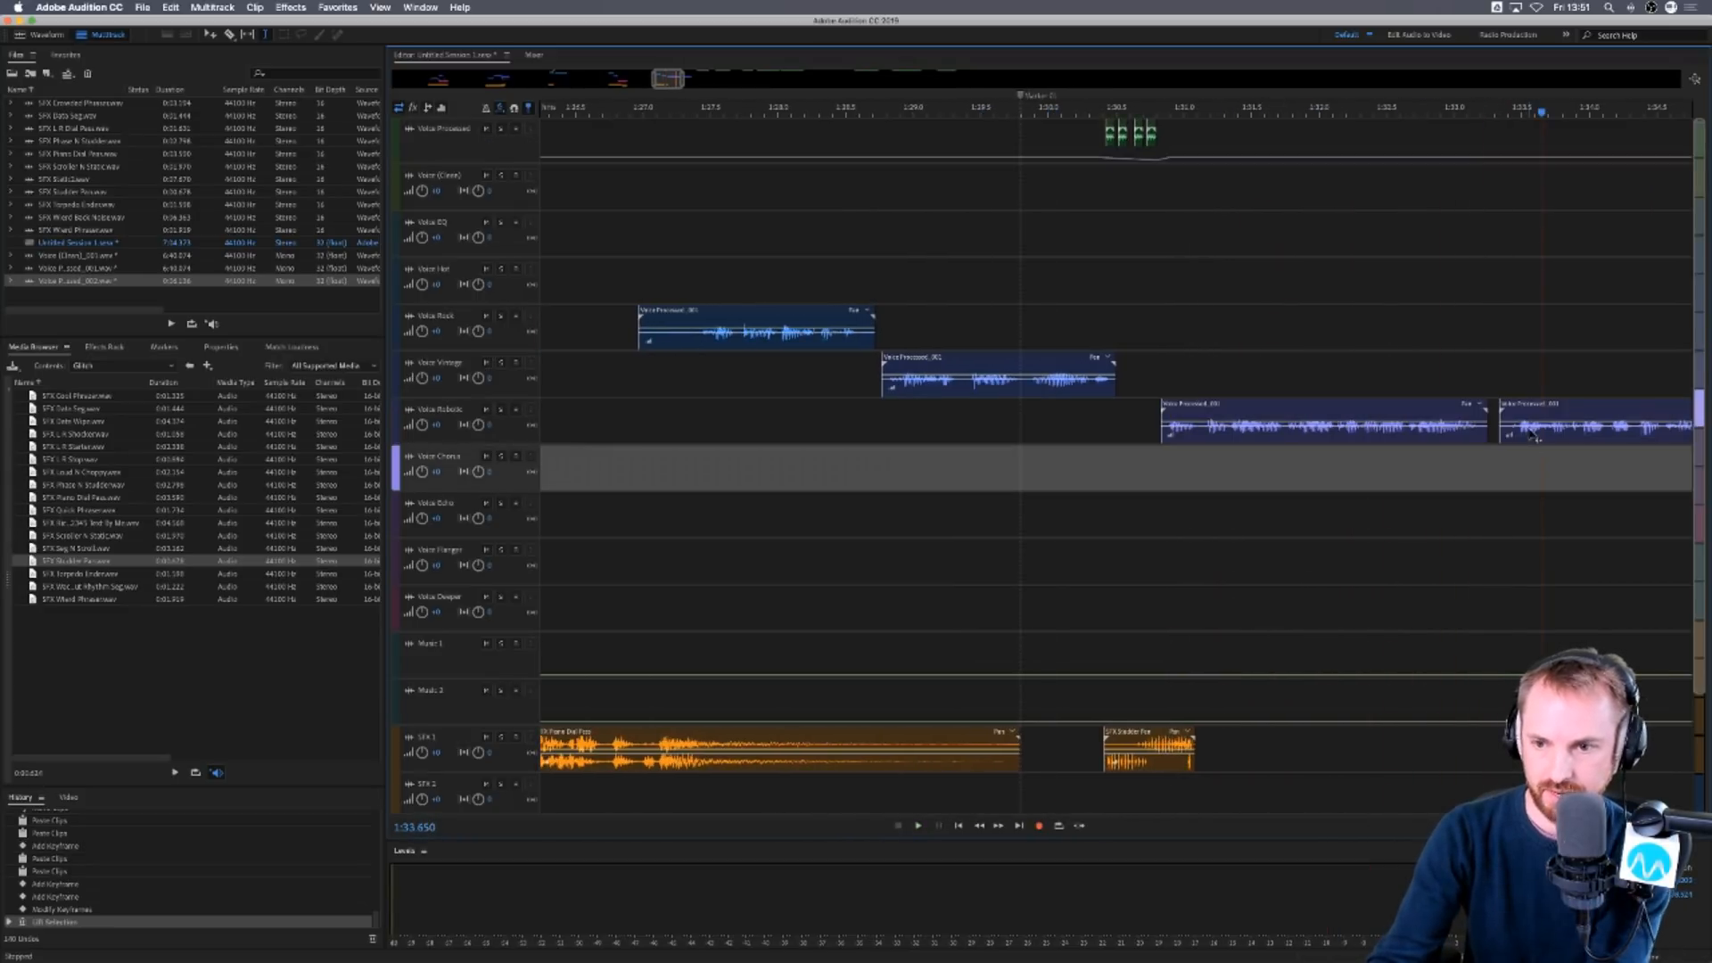
{"action": "left_click_drag", "start_coordinate": [1520, 404], "coordinate": [1516, 497]}
{"action": "key", "text": "space"}
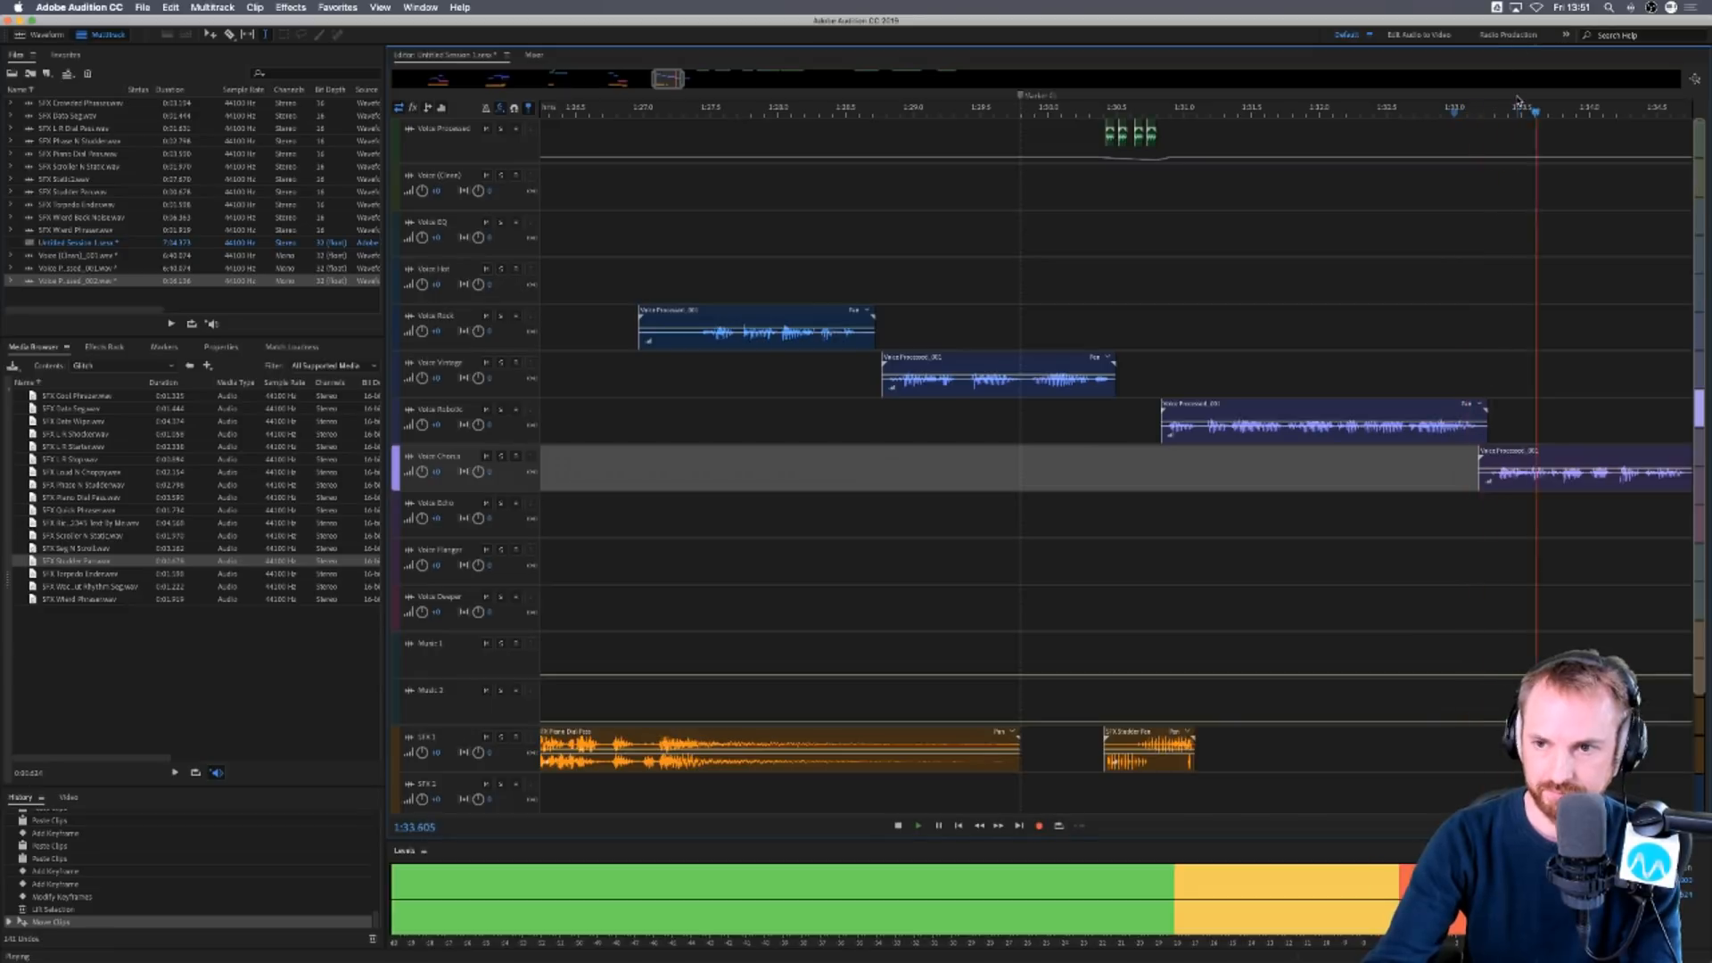
{"action": "scroll", "coordinate": [1521, 104], "scroll_direction": "down", "scroll_amount": 3}
{"action": "scroll", "coordinate": [1521, 104], "scroll_direction": "down", "scroll_amount": 4}
{"action": "key", "text": "space"}
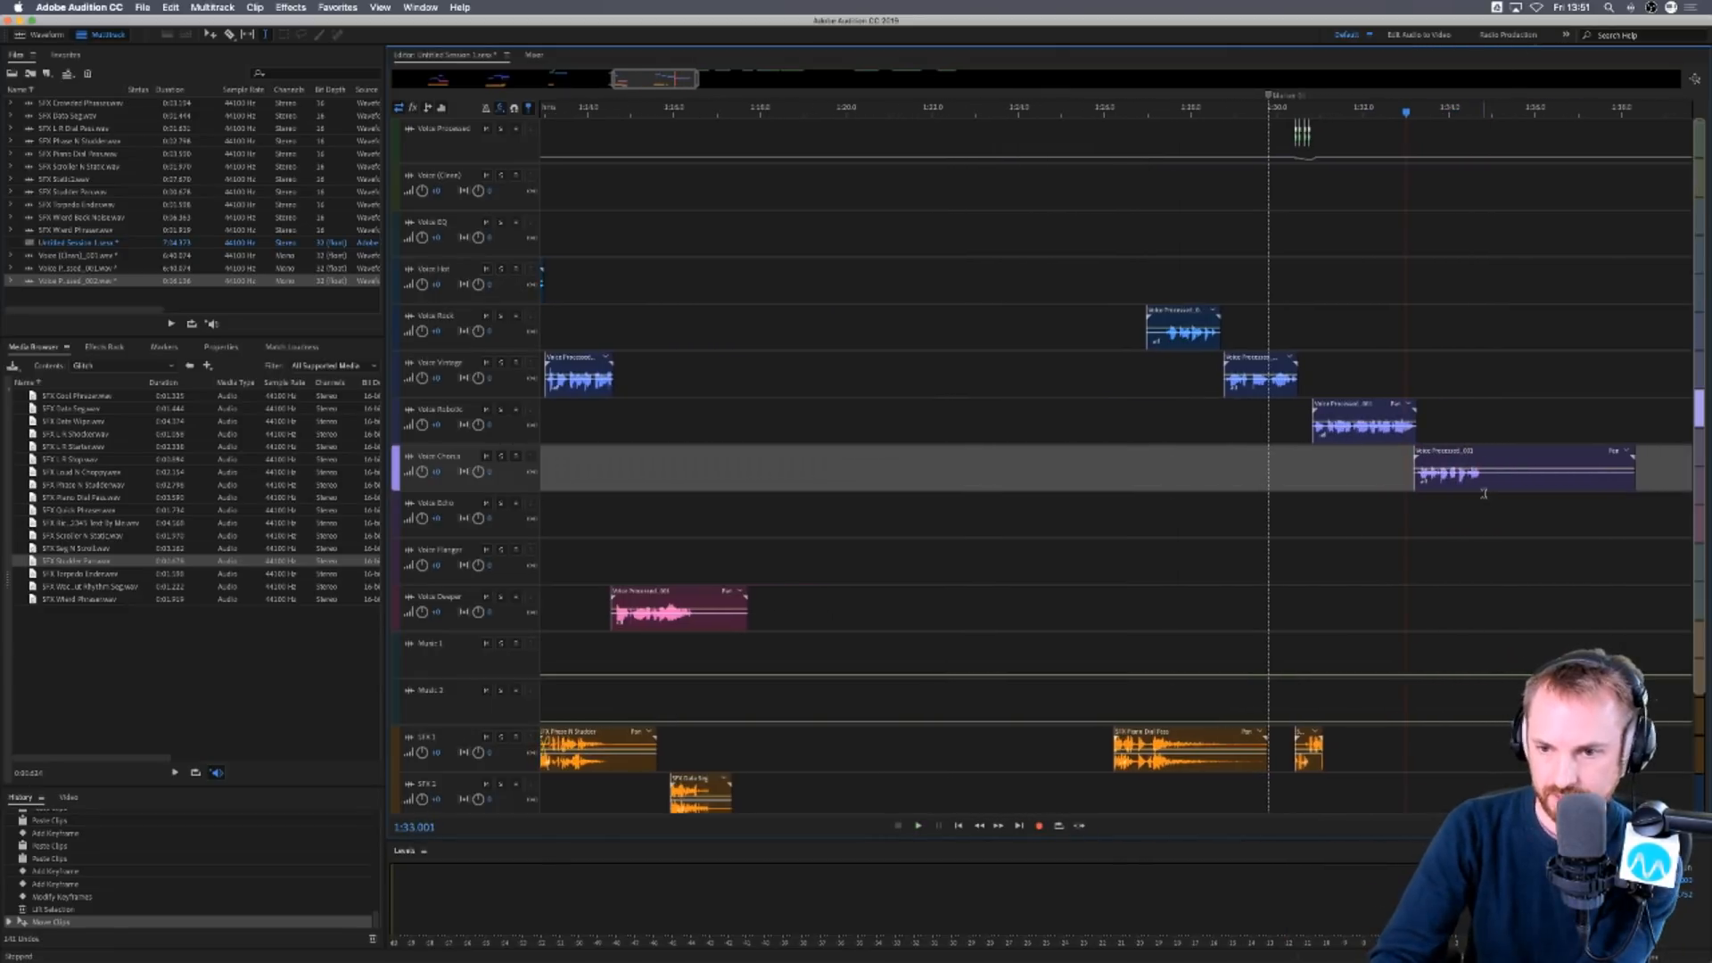
Delete the silent tail of the Voice Chorus clip from about 1:34.9 onward.
{"action": "left_click", "coordinate": [1490, 479]}
{"action": "left_click_drag", "start_coordinate": [1487, 480], "coordinate": [1650, 482]}
{"action": "key", "text": "Delete"}
Move the next phrase from Voice Processed to Voice Chorus at about 1:40.6, and add the Wacked Out Rhythm effect to SFX 1.
{"action": "scroll", "coordinate": [1571, 108], "scroll_direction": "down", "scroll_amount": 8}
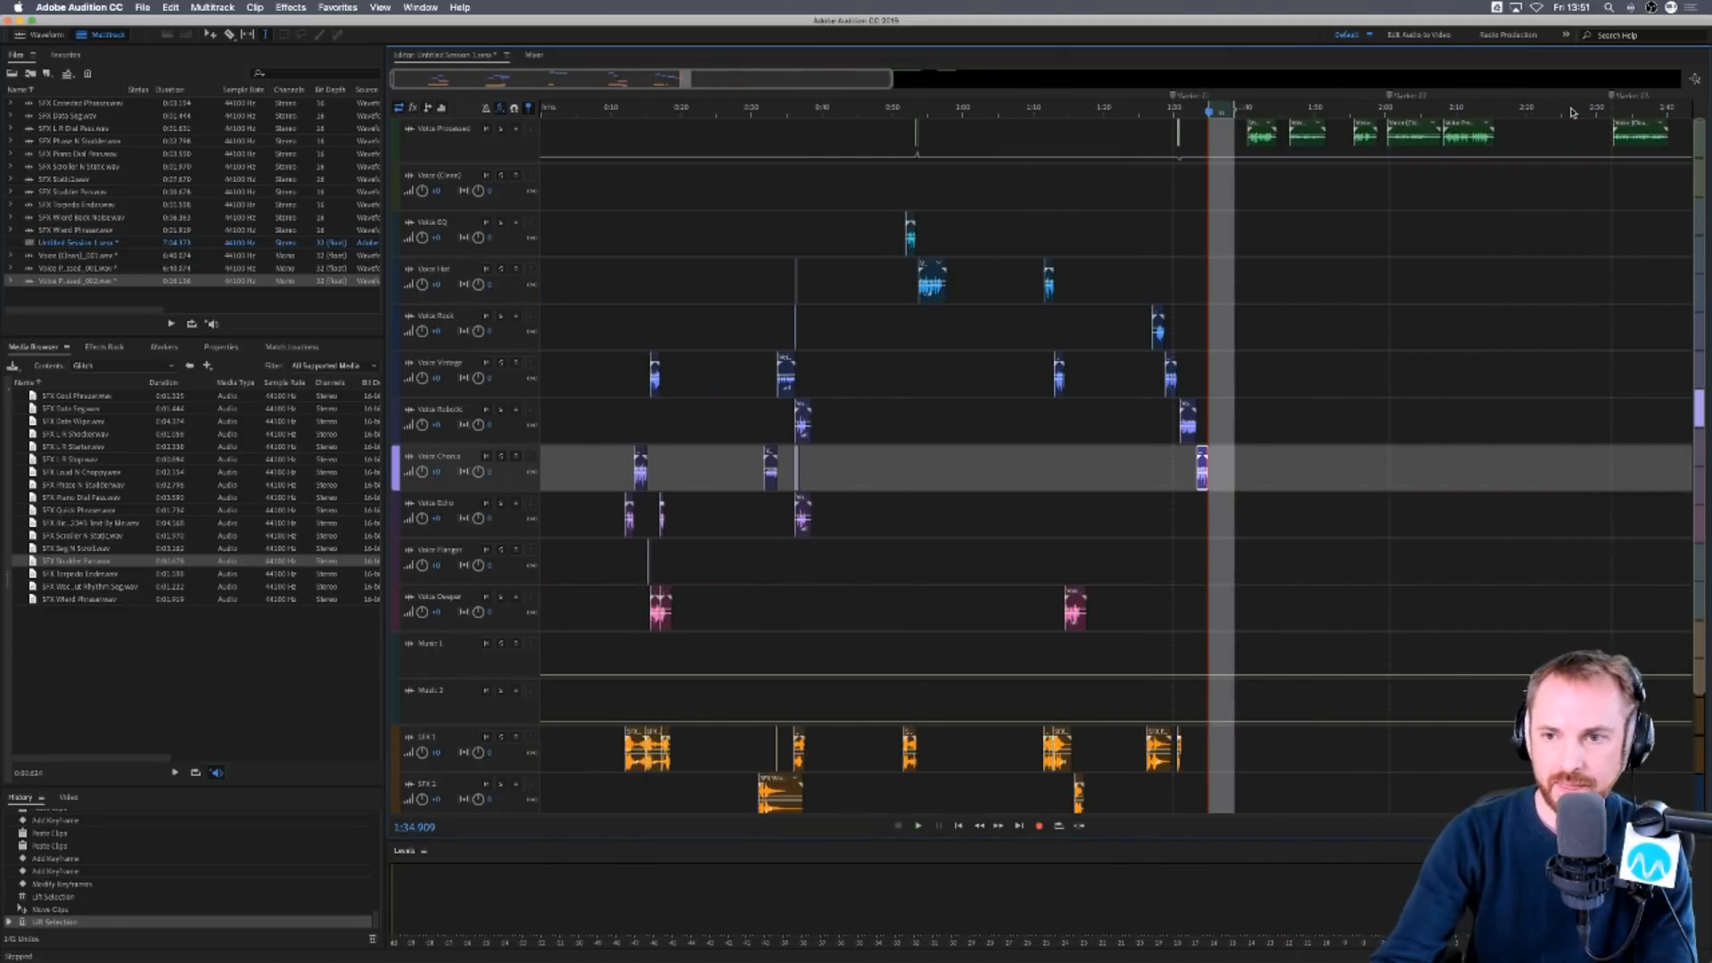
{"action": "scroll", "coordinate": [1572, 109], "scroll_direction": "right", "scroll_amount": 1}
{"action": "left_click", "coordinate": [1182, 188]}
{"action": "scroll", "coordinate": [1334, 111], "scroll_direction": "right", "scroll_amount": 5}
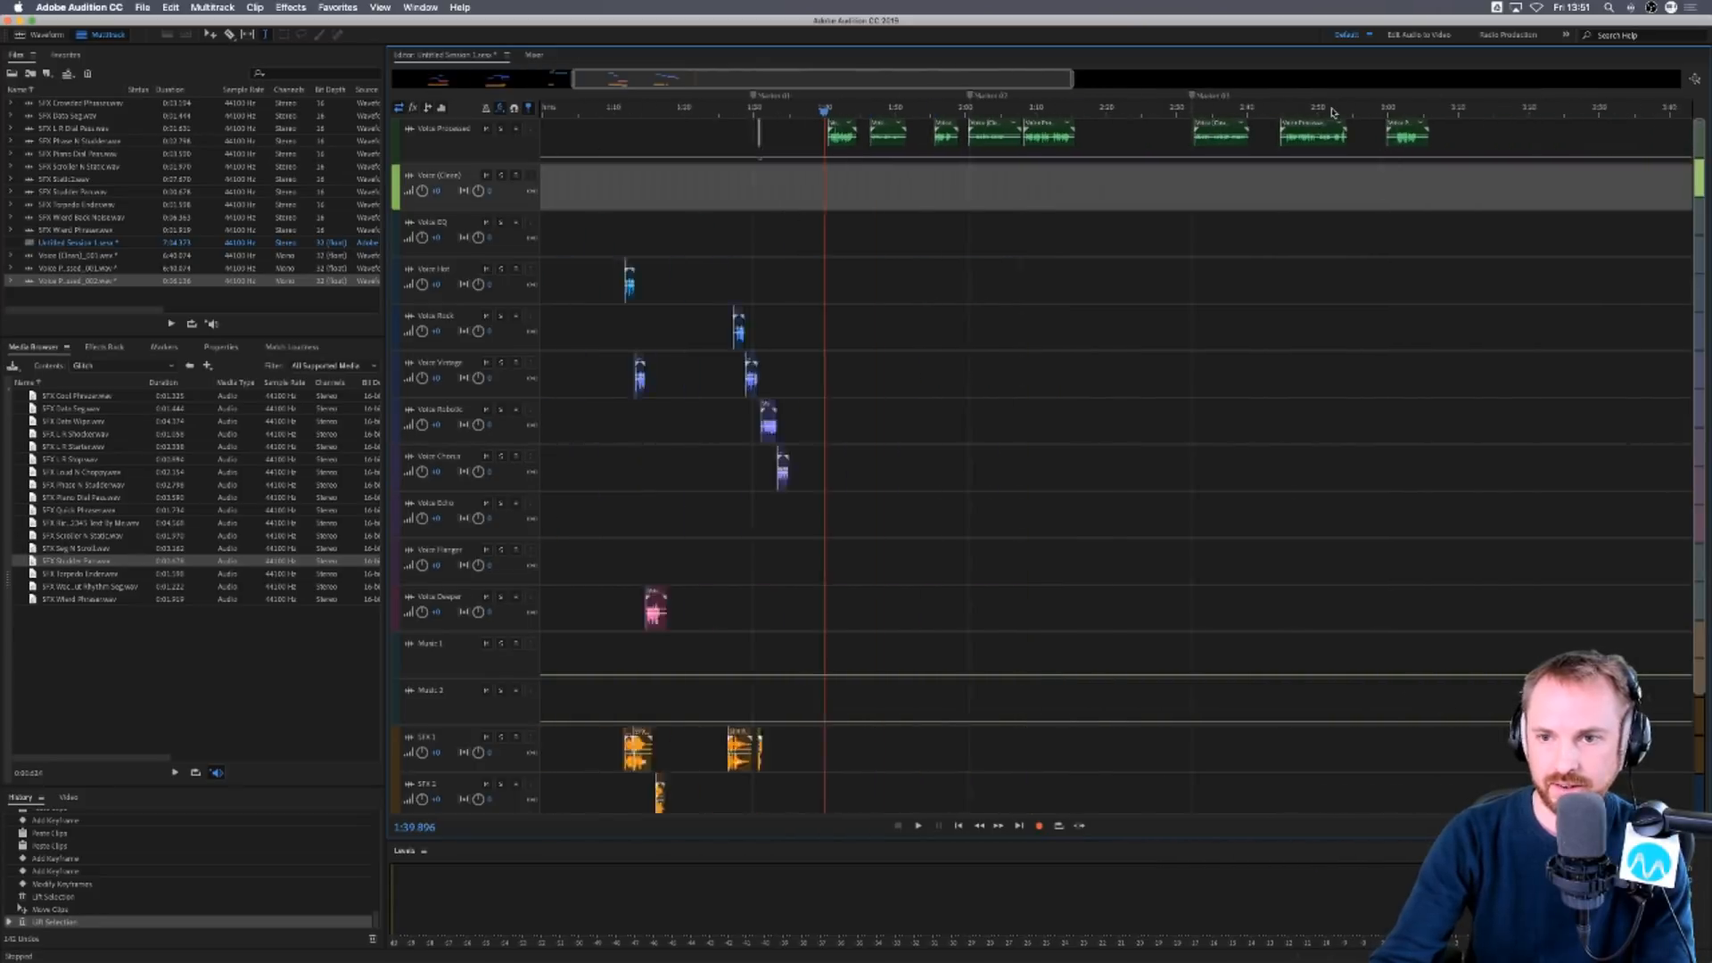
{"action": "scroll", "coordinate": [1334, 112], "scroll_direction": "left", "scroll_amount": 3}
{"action": "scroll", "coordinate": [1333, 112], "scroll_direction": "up", "scroll_amount": 4}
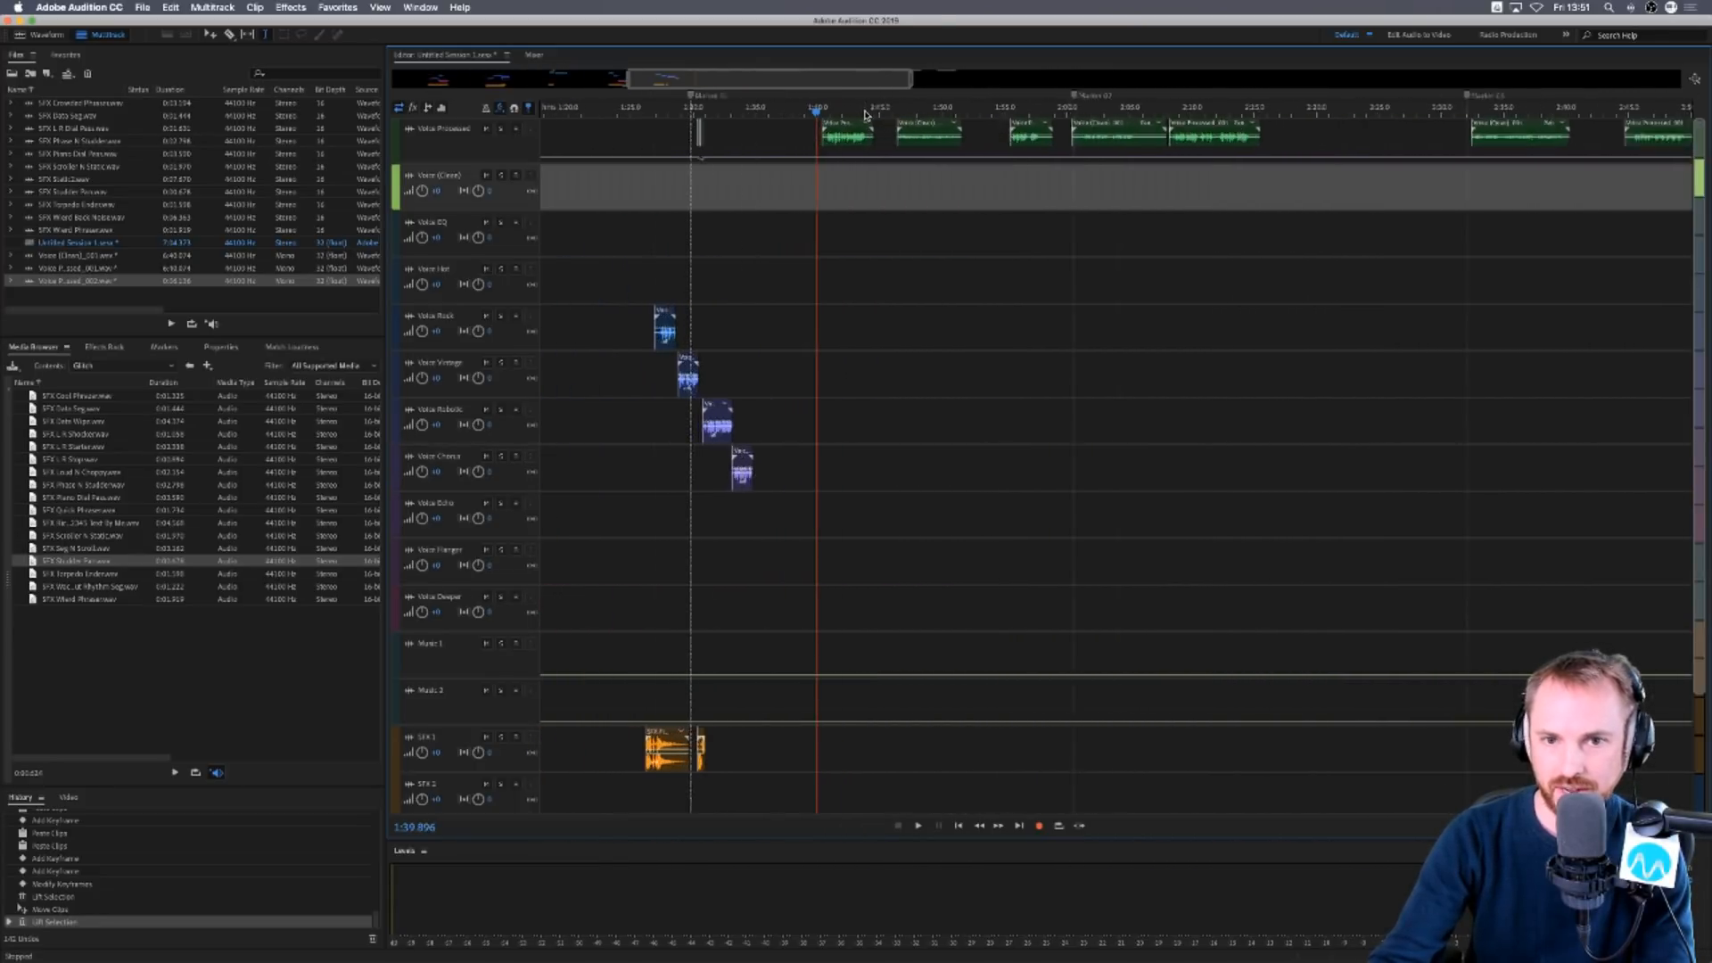
{"action": "left_click_drag", "start_coordinate": [838, 135], "coordinate": [845, 459]}
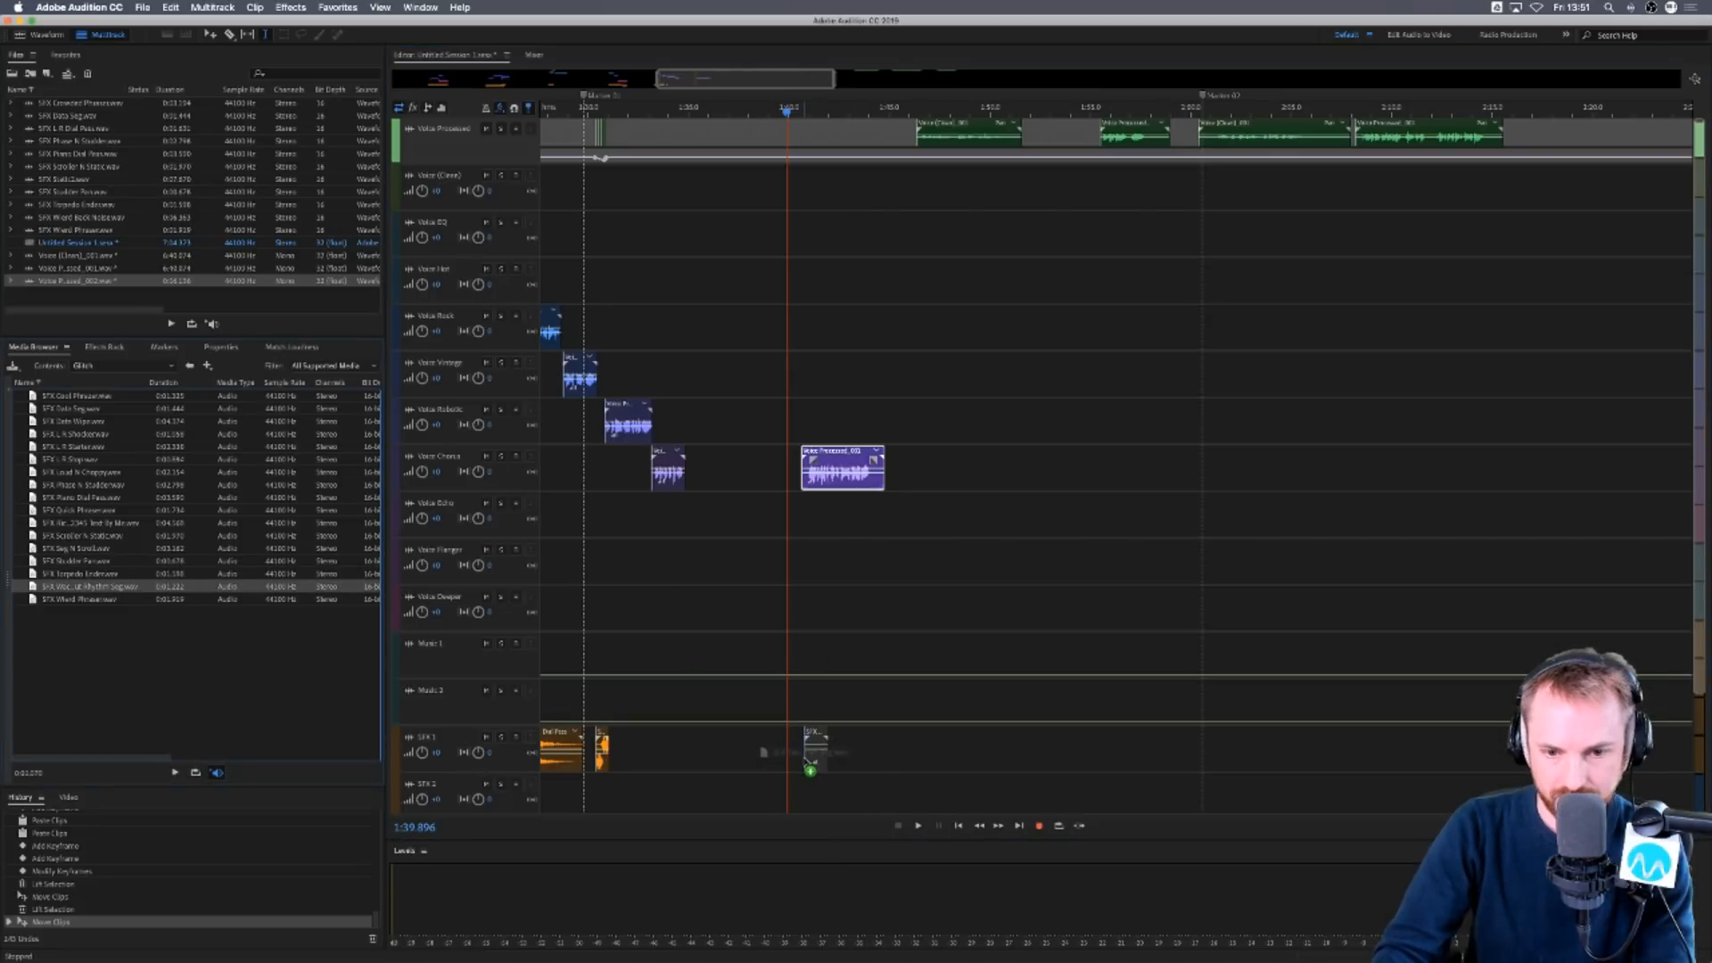
{"action": "left_click_drag", "start_coordinate": [810, 769], "coordinate": [809, 765]}
{"action": "left_click", "coordinate": [785, 644]}
{"action": "scroll", "coordinate": [802, 660], "scroll_direction": "up", "scroll_amount": 5}
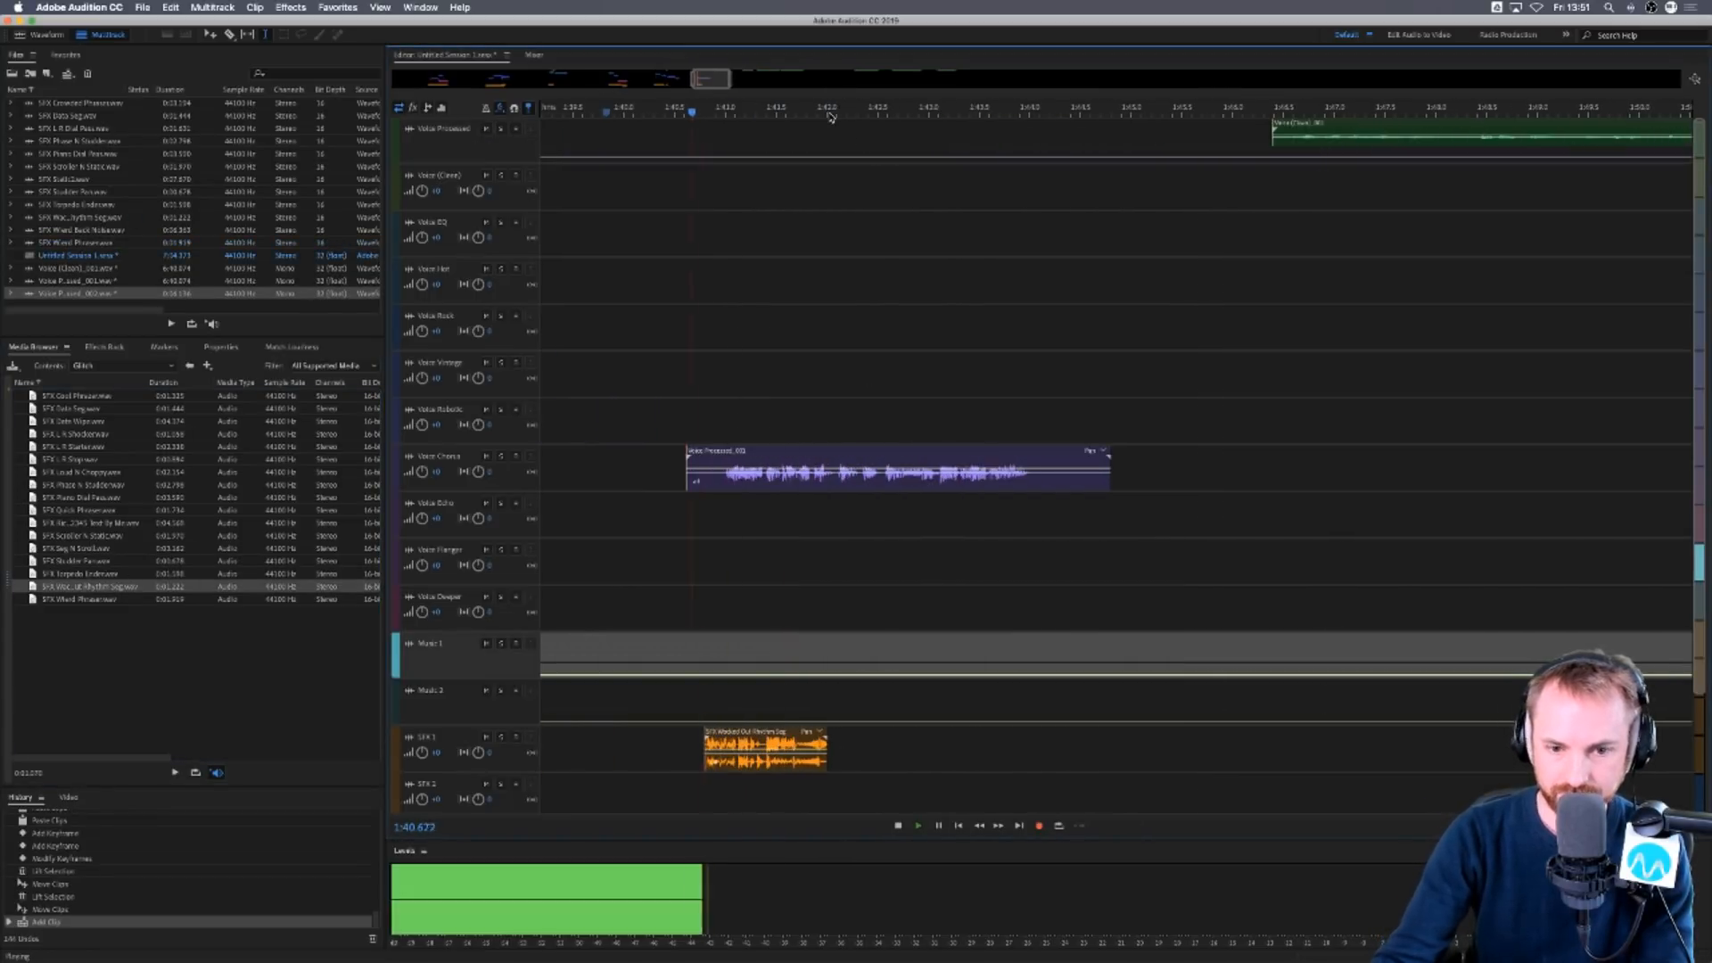
{"action": "key", "text": "space"}
Shift the Voice Chorus phrase later to start at about 1:41.5, checking its timing against the rhythm effect.
{"action": "left_click_drag", "start_coordinate": [836, 493], "coordinate": [919, 493]}
{"action": "left_click", "coordinate": [725, 532]}
{"action": "key", "text": "space"}
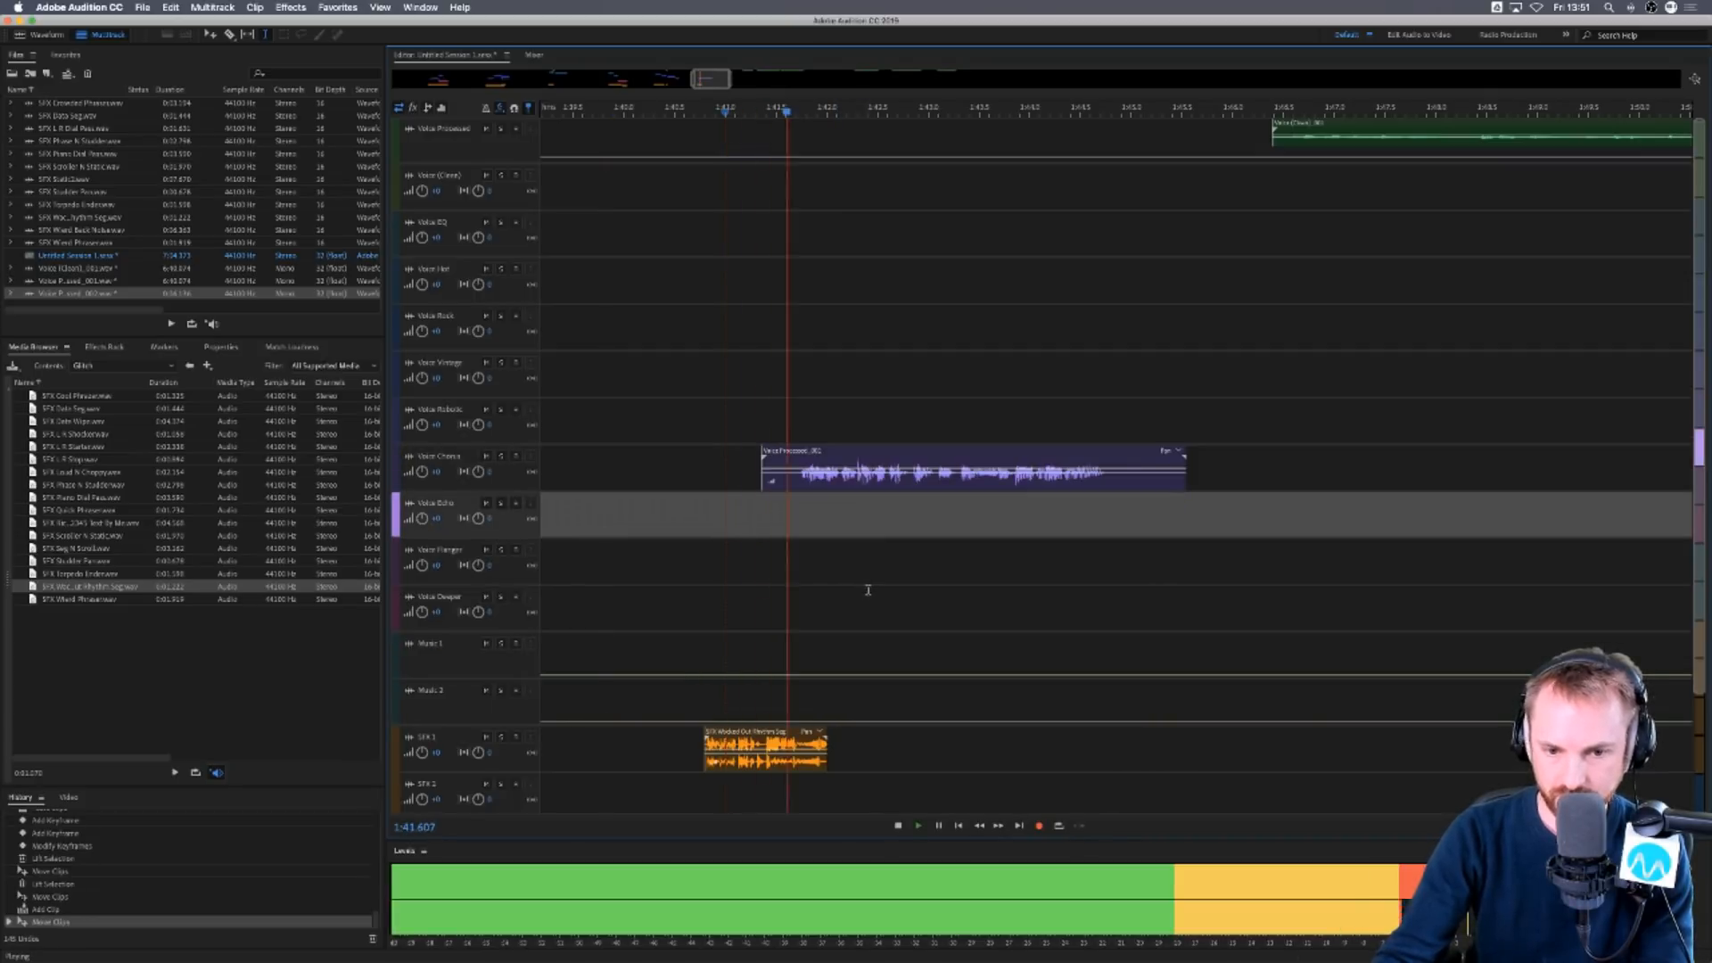
{"action": "key", "text": "space"}
{"action": "left_click_drag", "start_coordinate": [833, 485], "coordinate": [853, 487]}
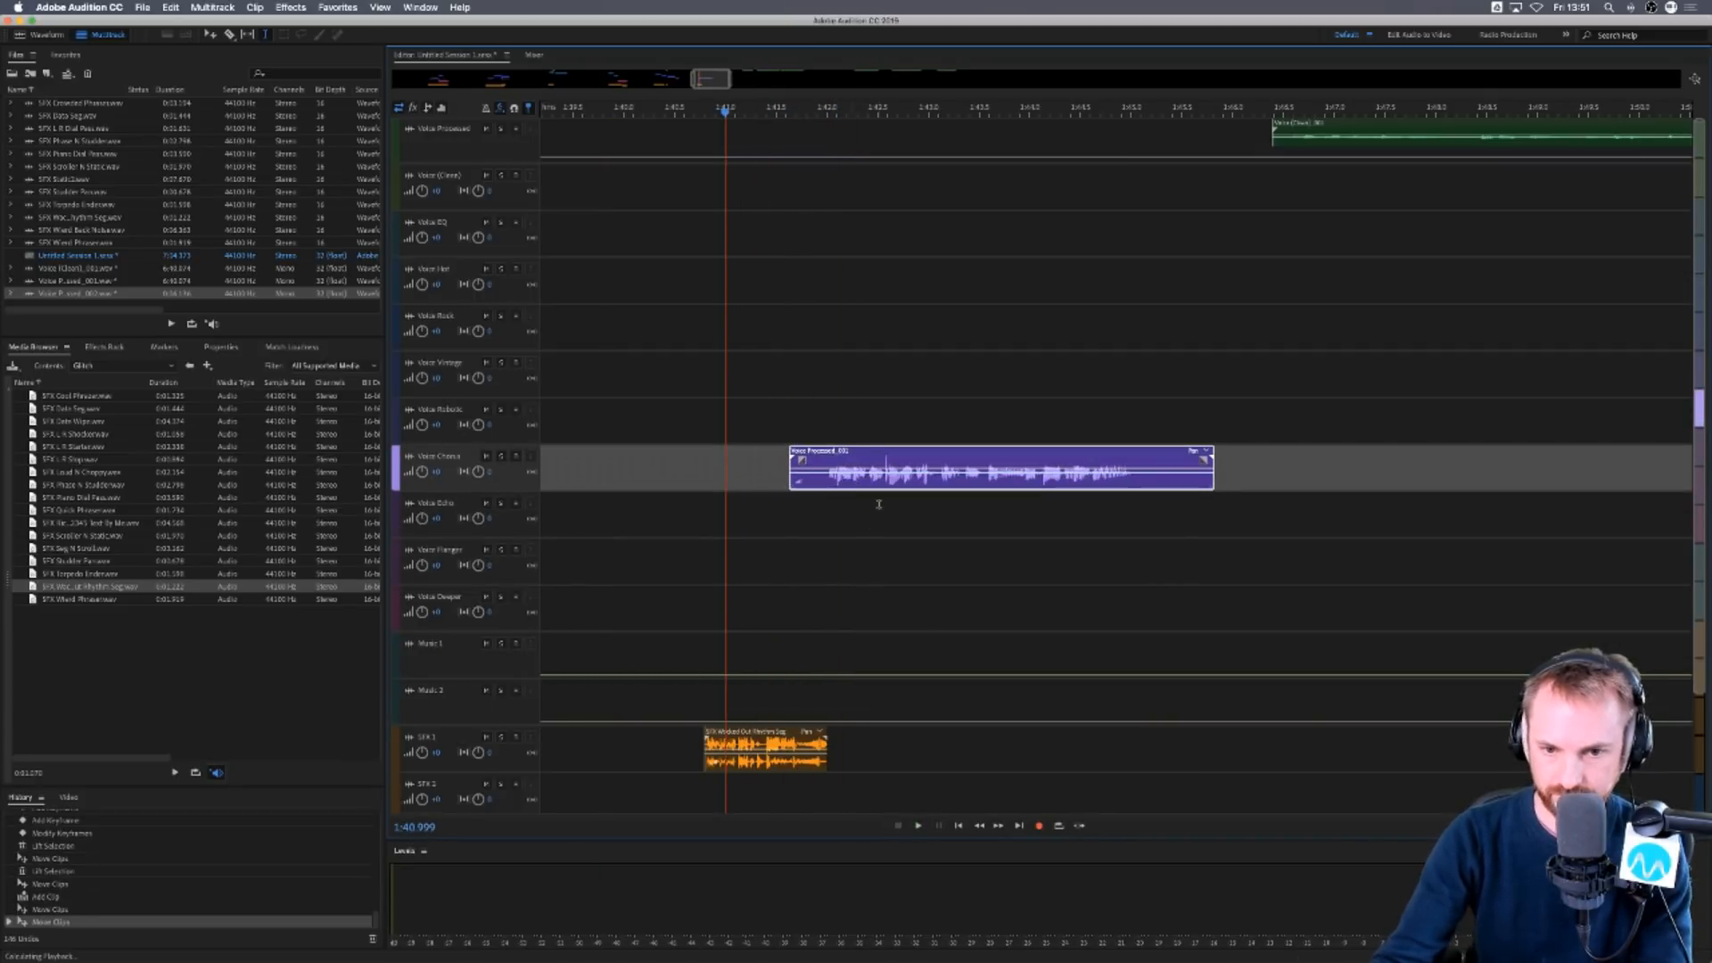
{"action": "key", "text": "space"}
{"action": "key", "text": "space"}
{"action": "left_click_drag", "start_coordinate": [959, 488], "coordinate": [948, 486]}
{"action": "key", "text": "space"}
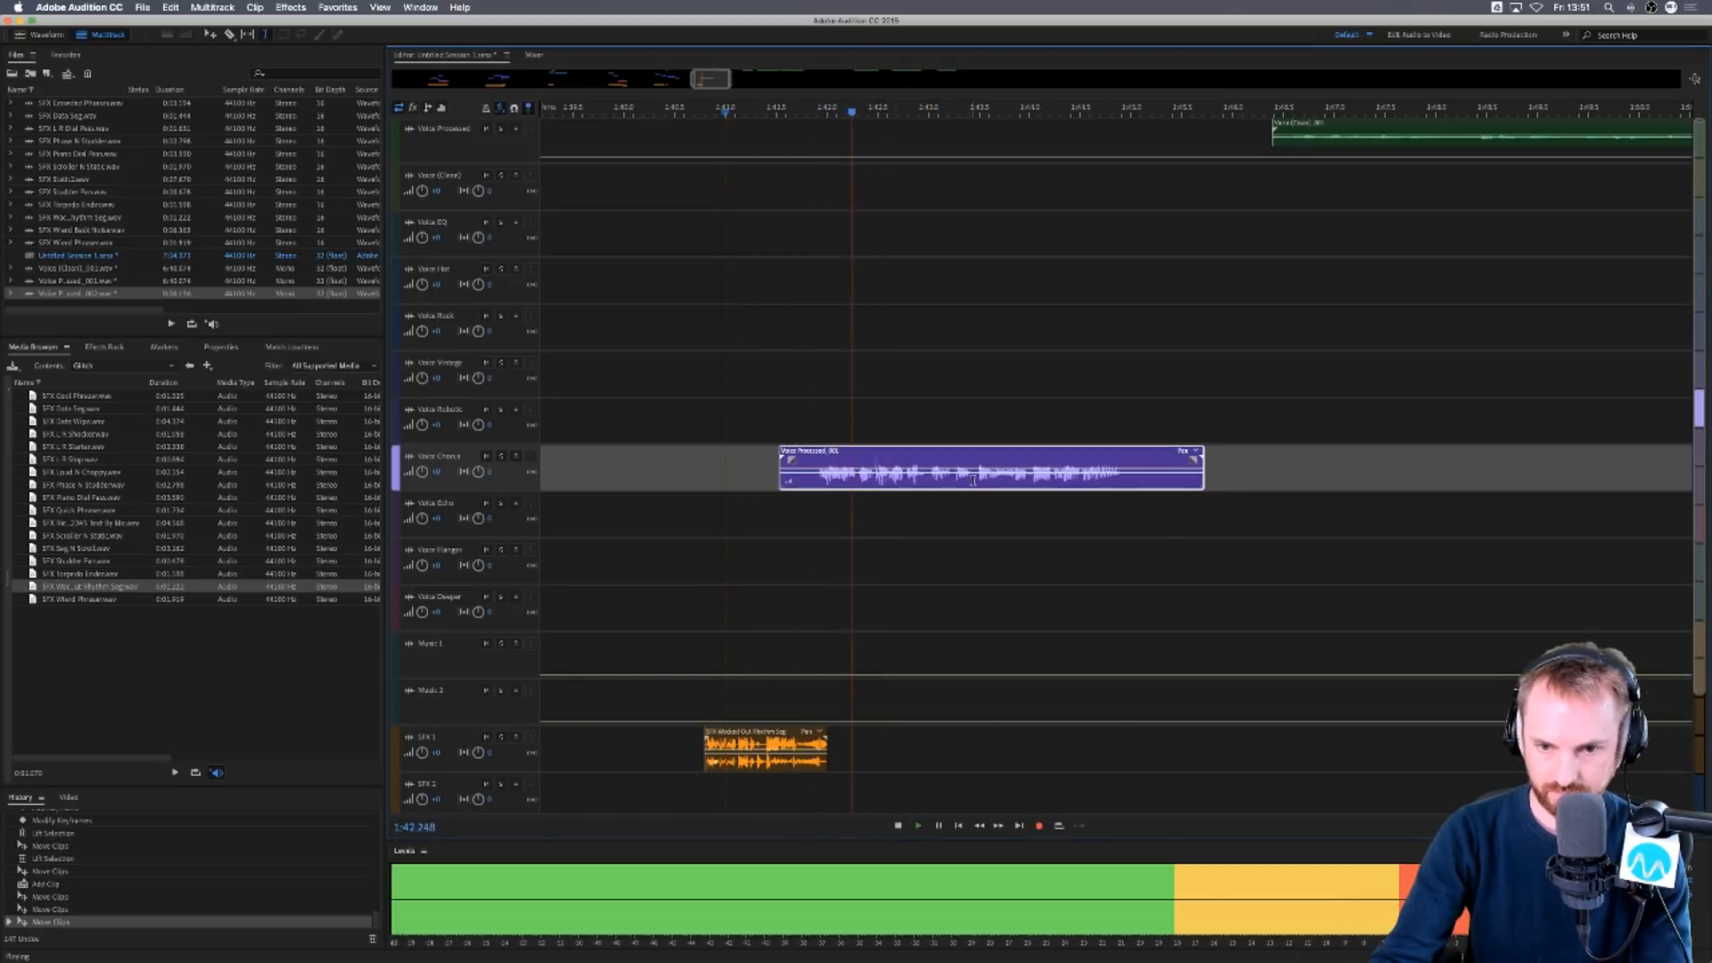
Split the Voice Chorus phrase at about 1:43.4, move the second part to Voice Flanger starting at about 1:43.3, and listen.
{"action": "left_click", "coordinate": [973, 479]}
{"action": "key", "text": "super+k"}
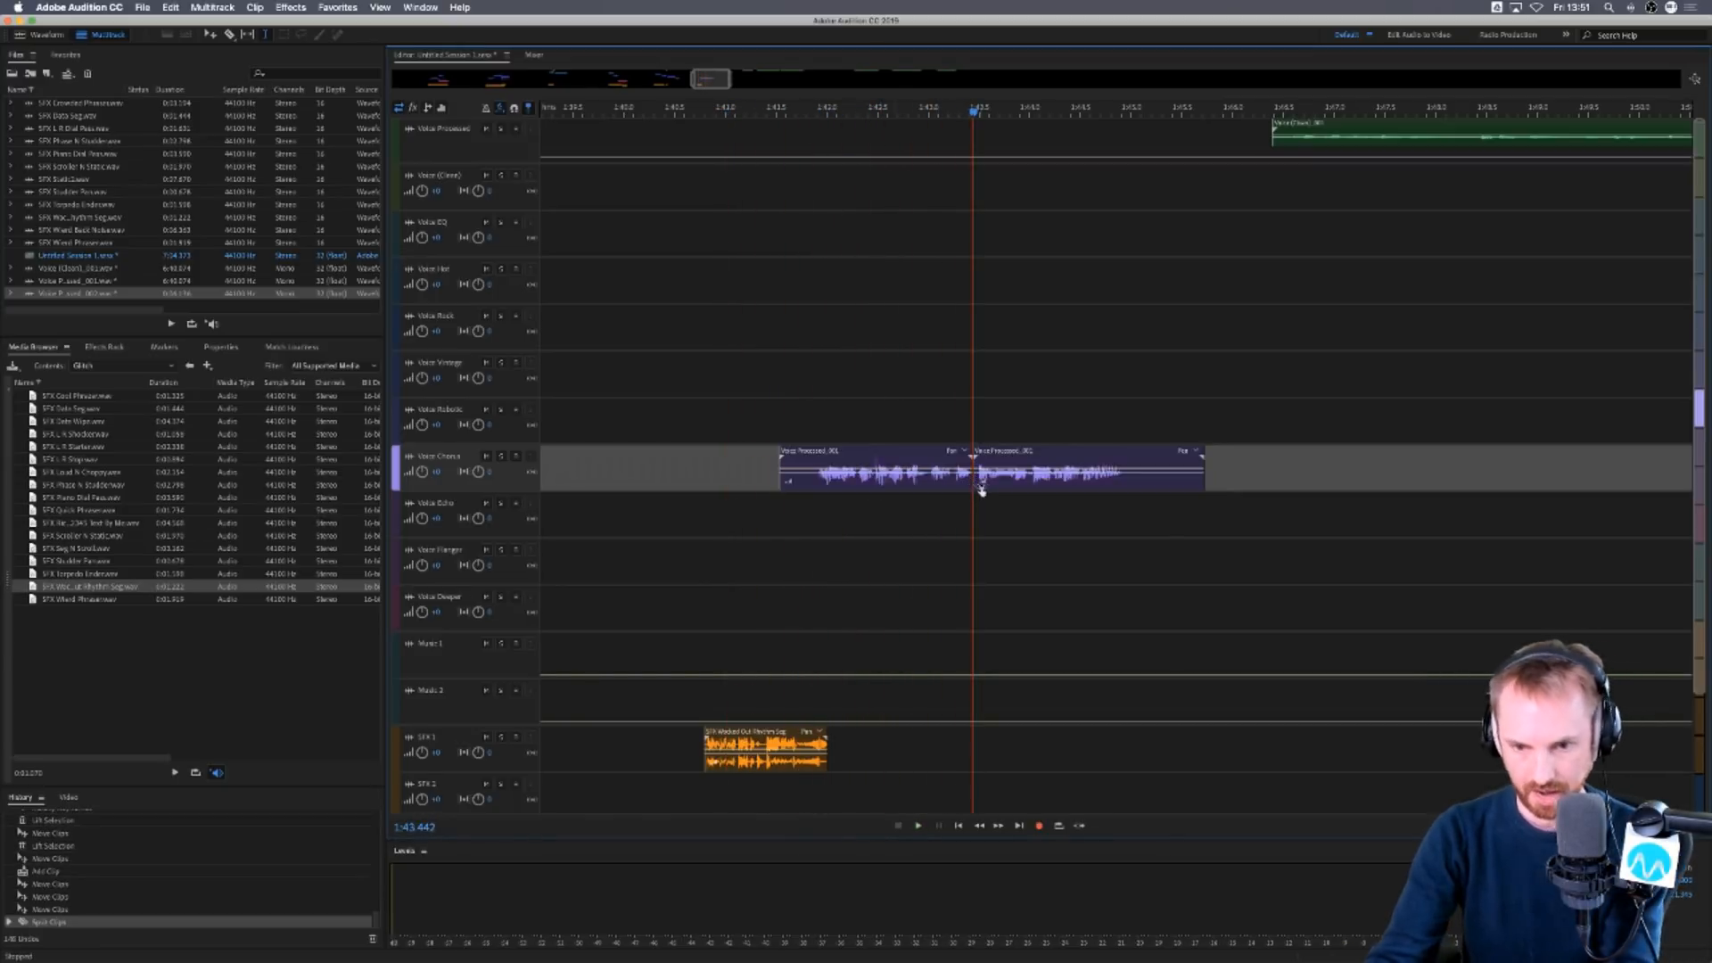
{"action": "left_click_drag", "start_coordinate": [975, 483], "coordinate": [1009, 567]}
{"action": "key", "text": "space"}
{"action": "key", "text": "space"}
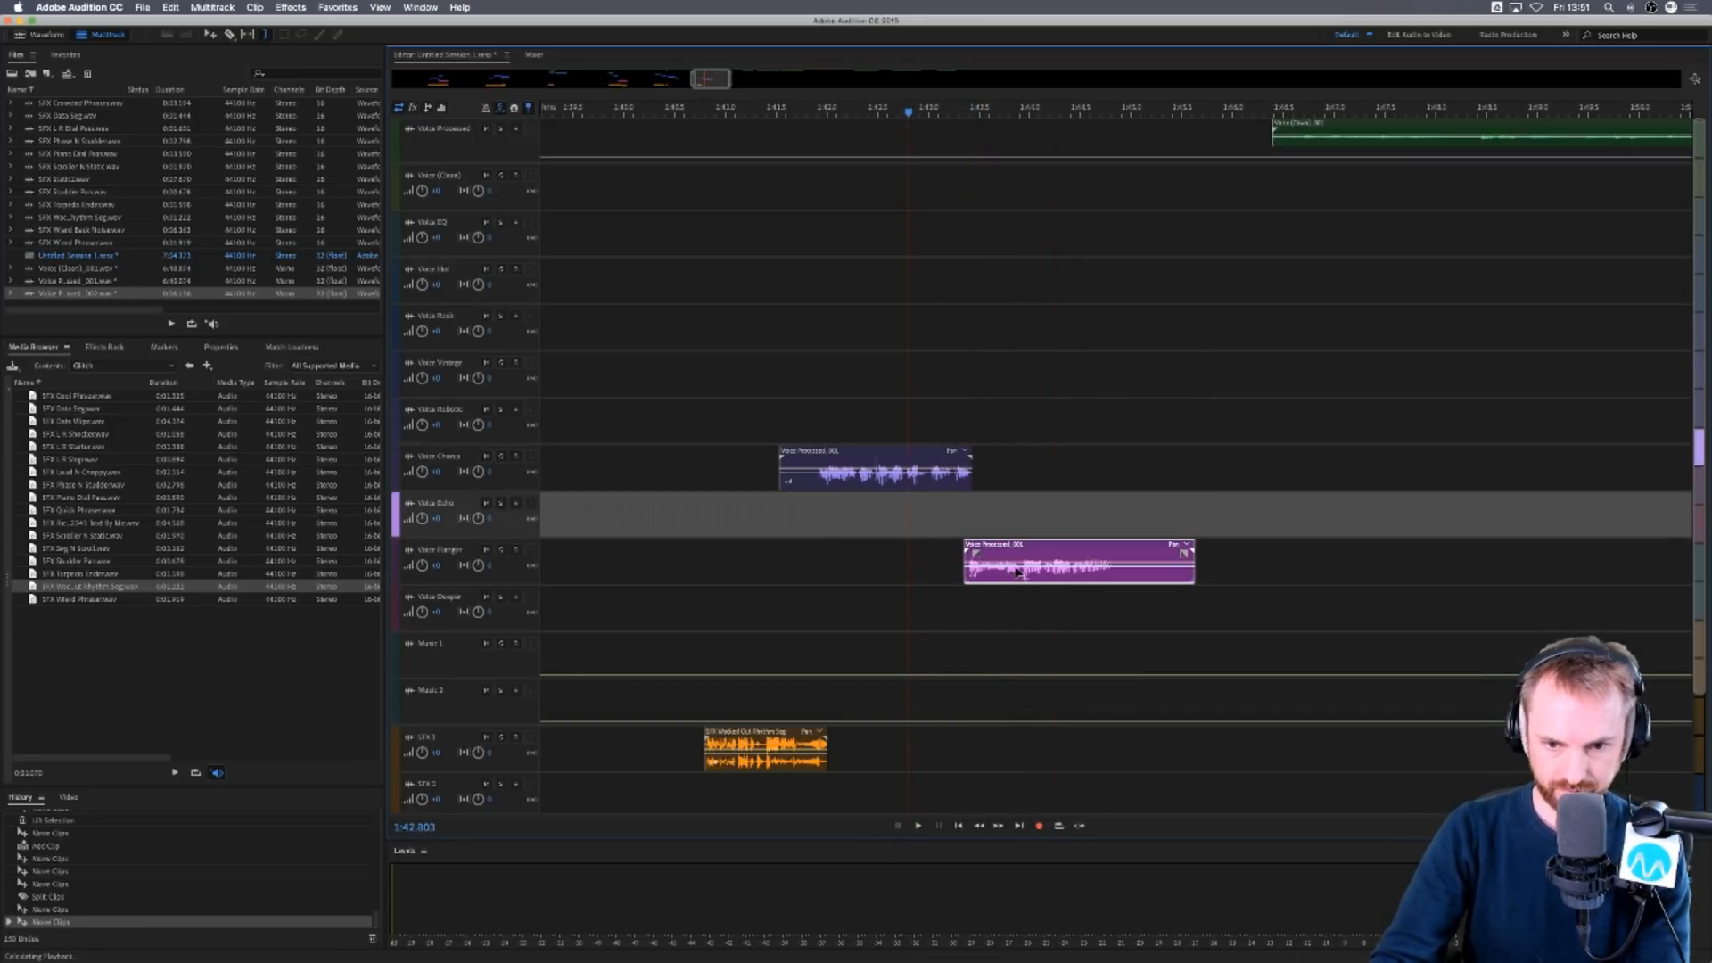
{"action": "key", "text": "space"}
{"action": "scroll", "coordinate": [1025, 106], "scroll_direction": "down", "scroll_amount": 10}
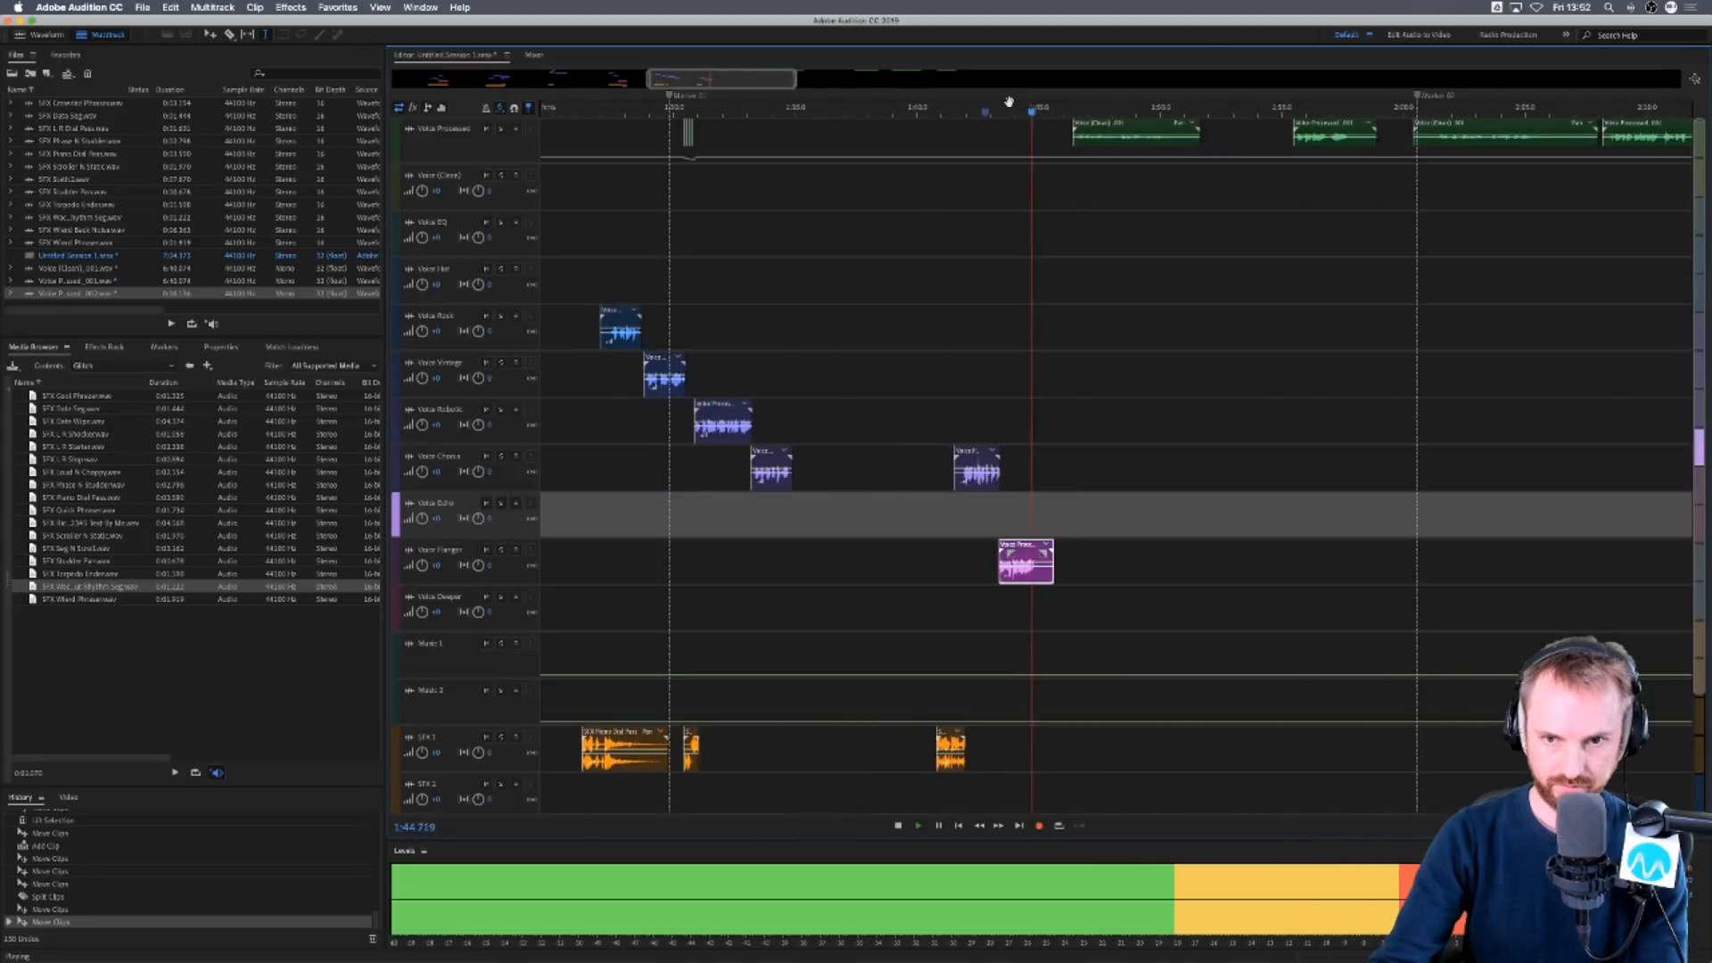
{"action": "key", "text": "space"}
Shift the remaining Voice Processed phrases later to about 2:40, and place the next phrase on Voice Vintage at about 2:00.
{"action": "scroll", "coordinate": [1073, 112], "scroll_direction": "down", "scroll_amount": 1}
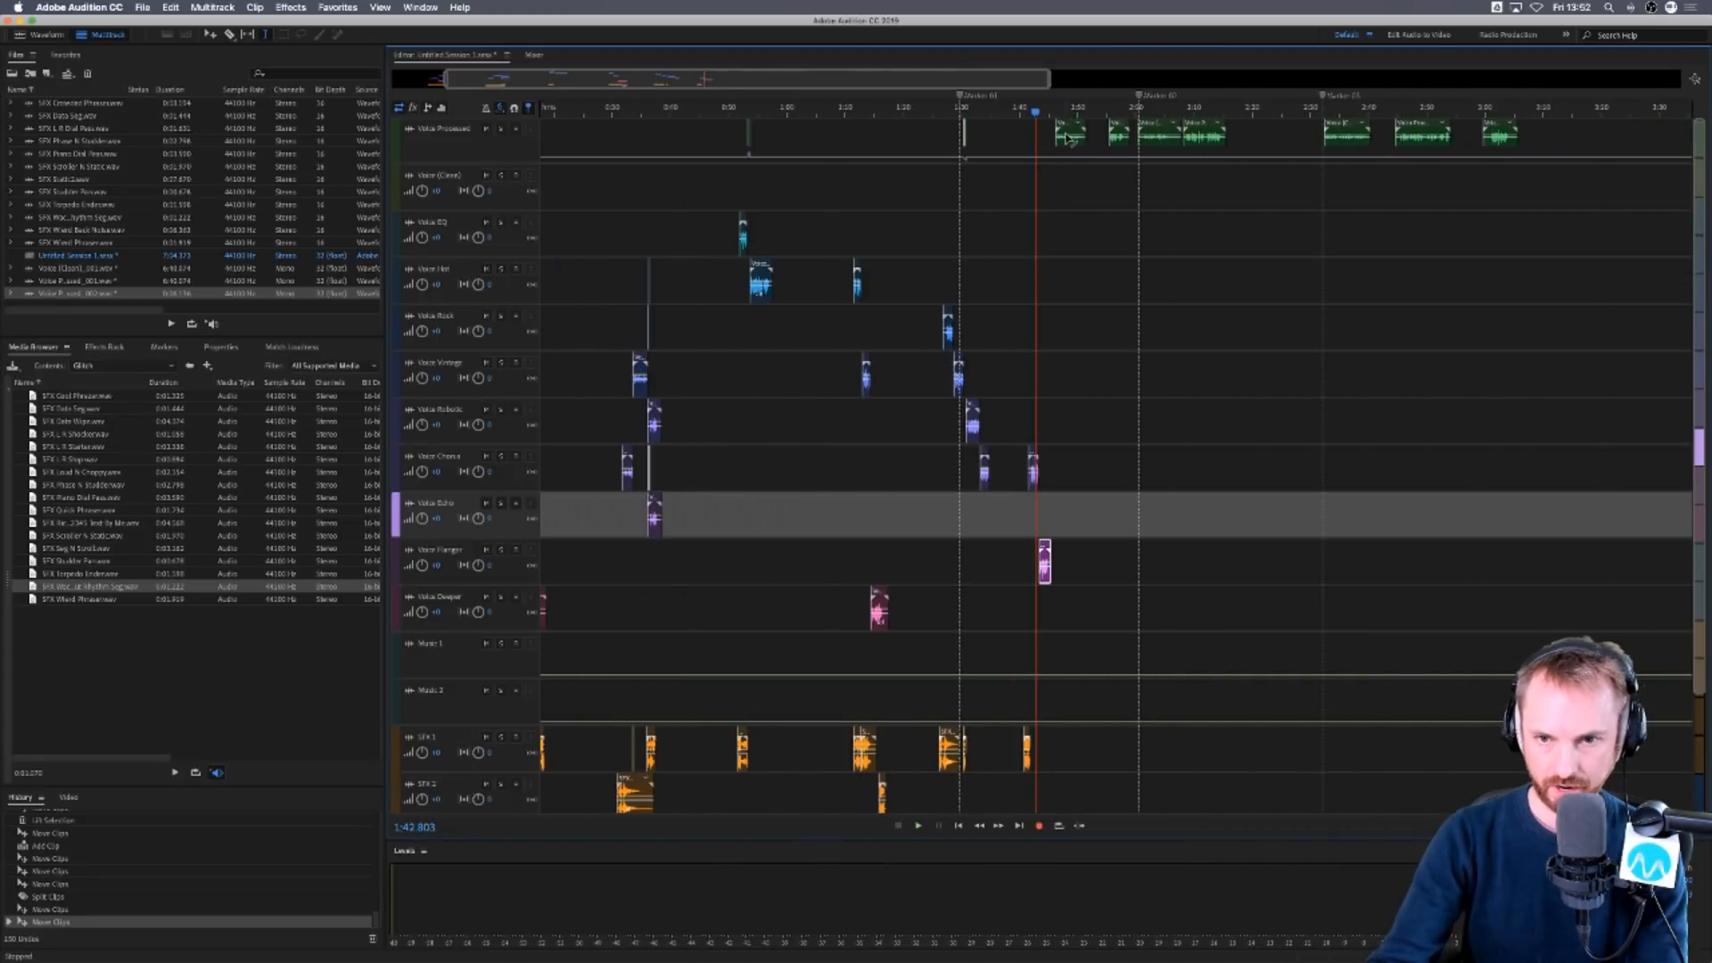
{"action": "left_click_drag", "start_coordinate": [1069, 145], "coordinate": [1556, 143]}
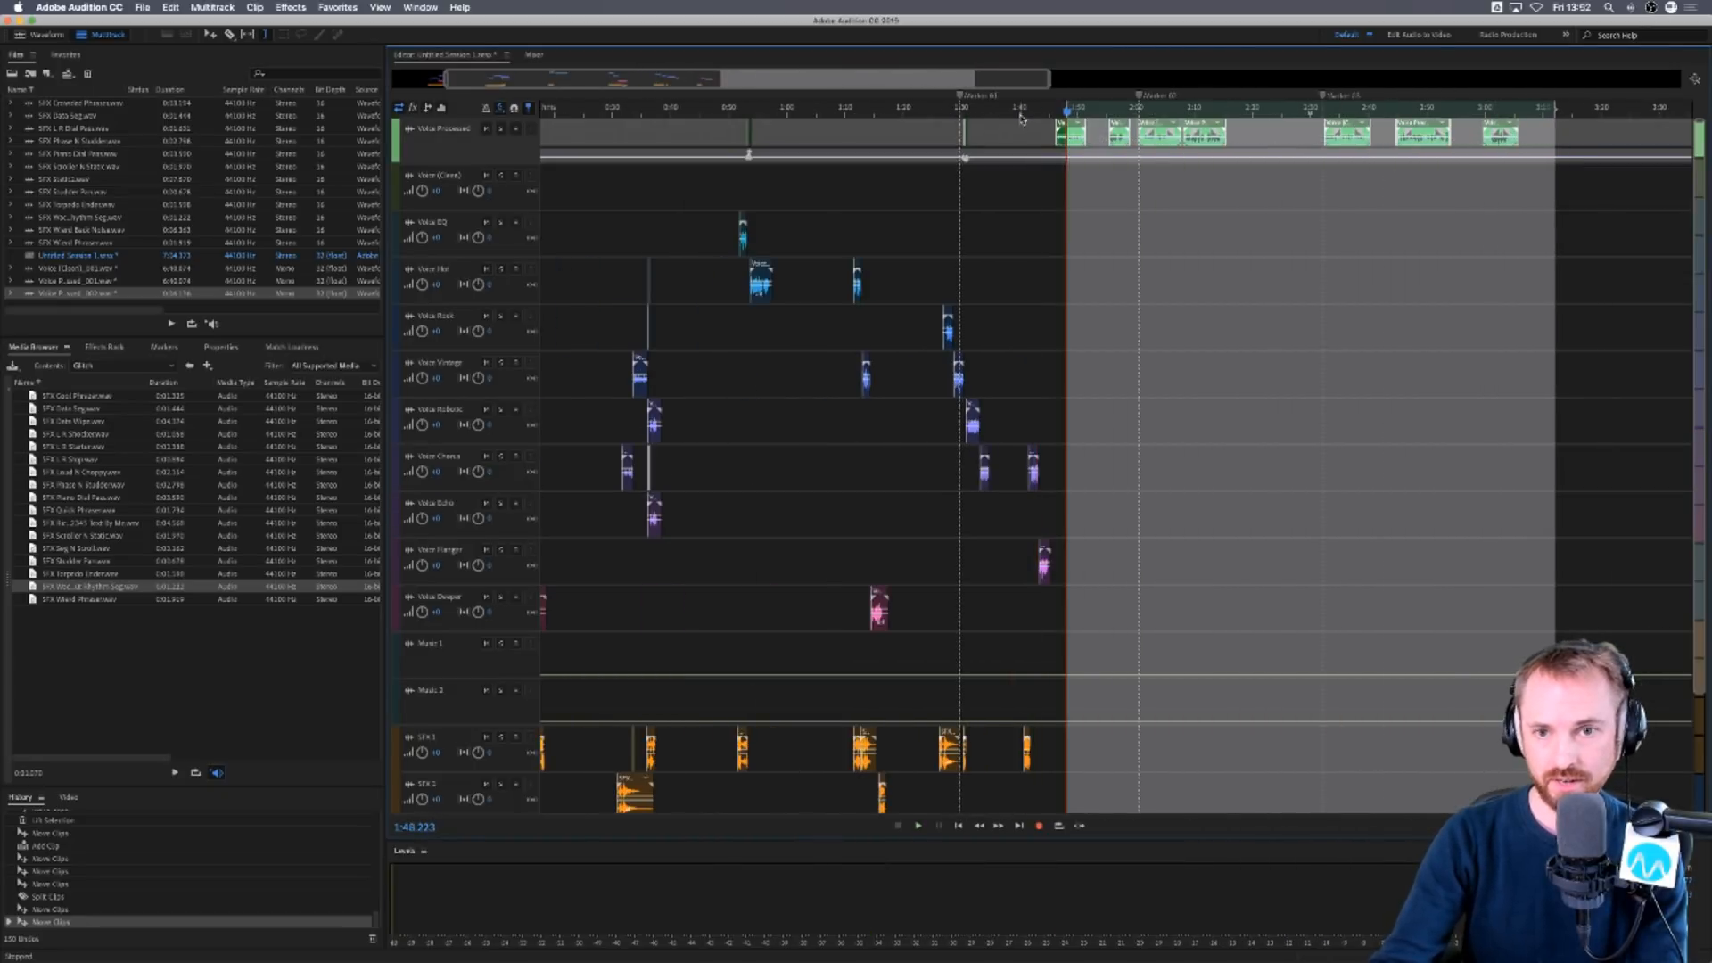
{"action": "left_click_drag", "start_coordinate": [1067, 125], "coordinate": [1193, 154]}
{"action": "left_click", "coordinate": [1251, 169]}
{"action": "left_click_drag", "start_coordinate": [1166, 374], "coordinate": [1152, 367]}
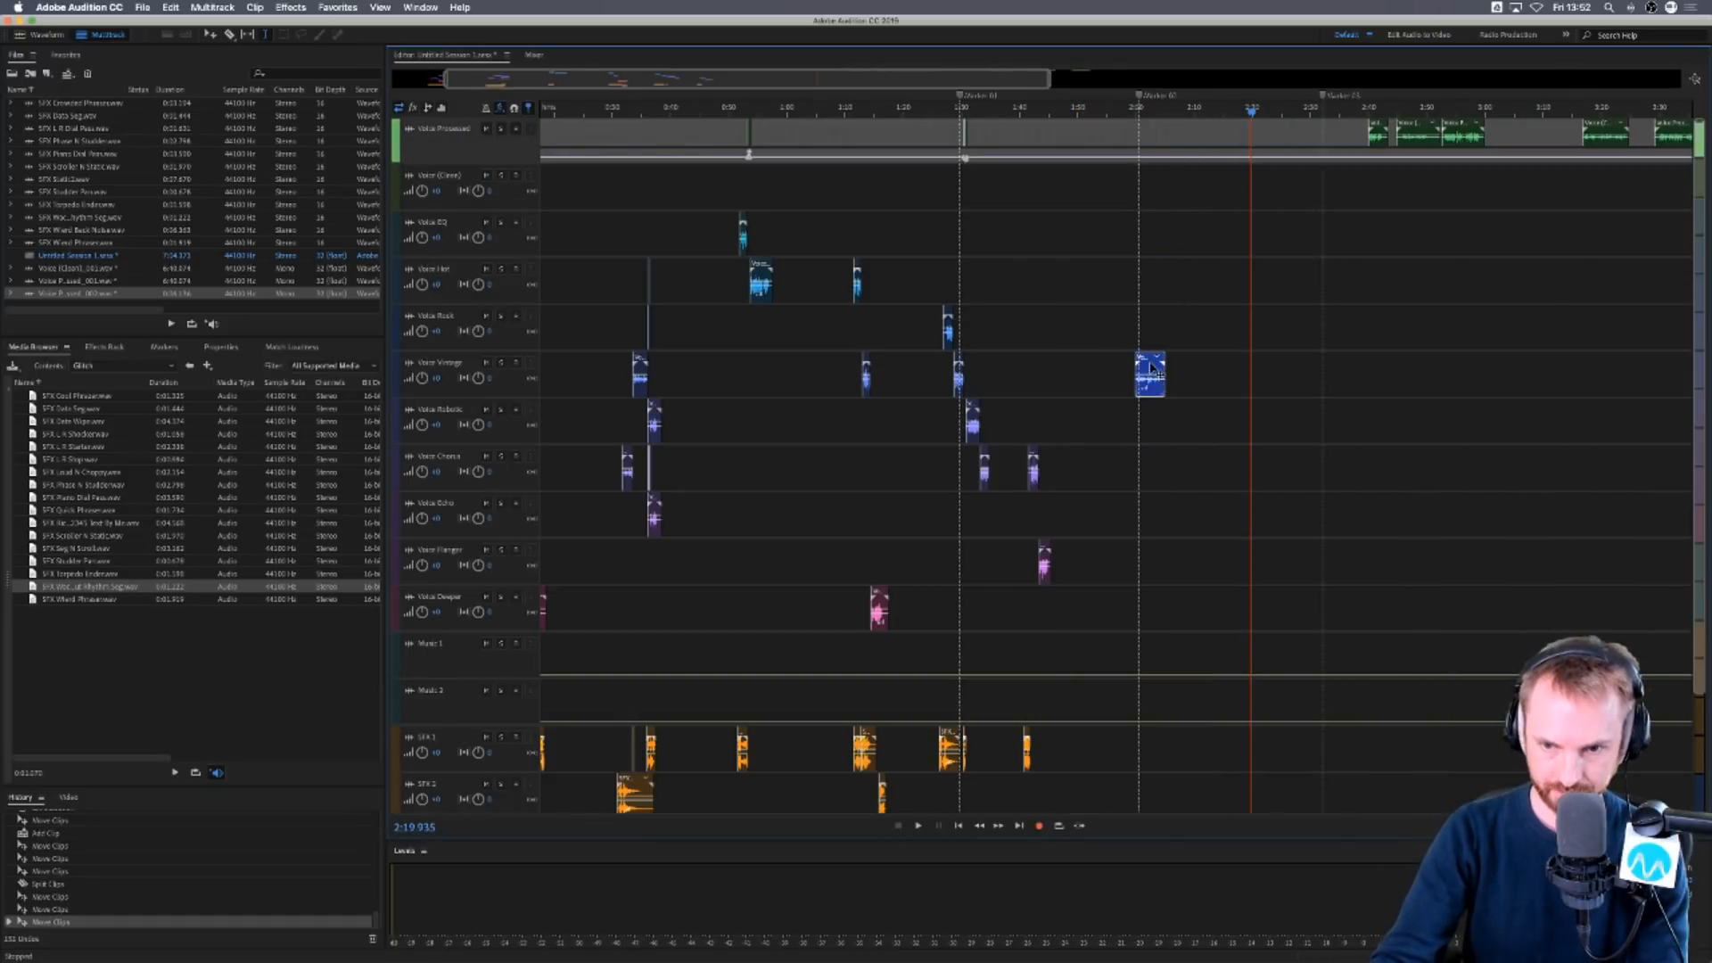
Add the Phased Scratch effect to SFX 1 at about 1:59.5, leading into the Voice Vintage phrase, and set the playhead at its start.
{"action": "left_click", "coordinate": [75, 498]}
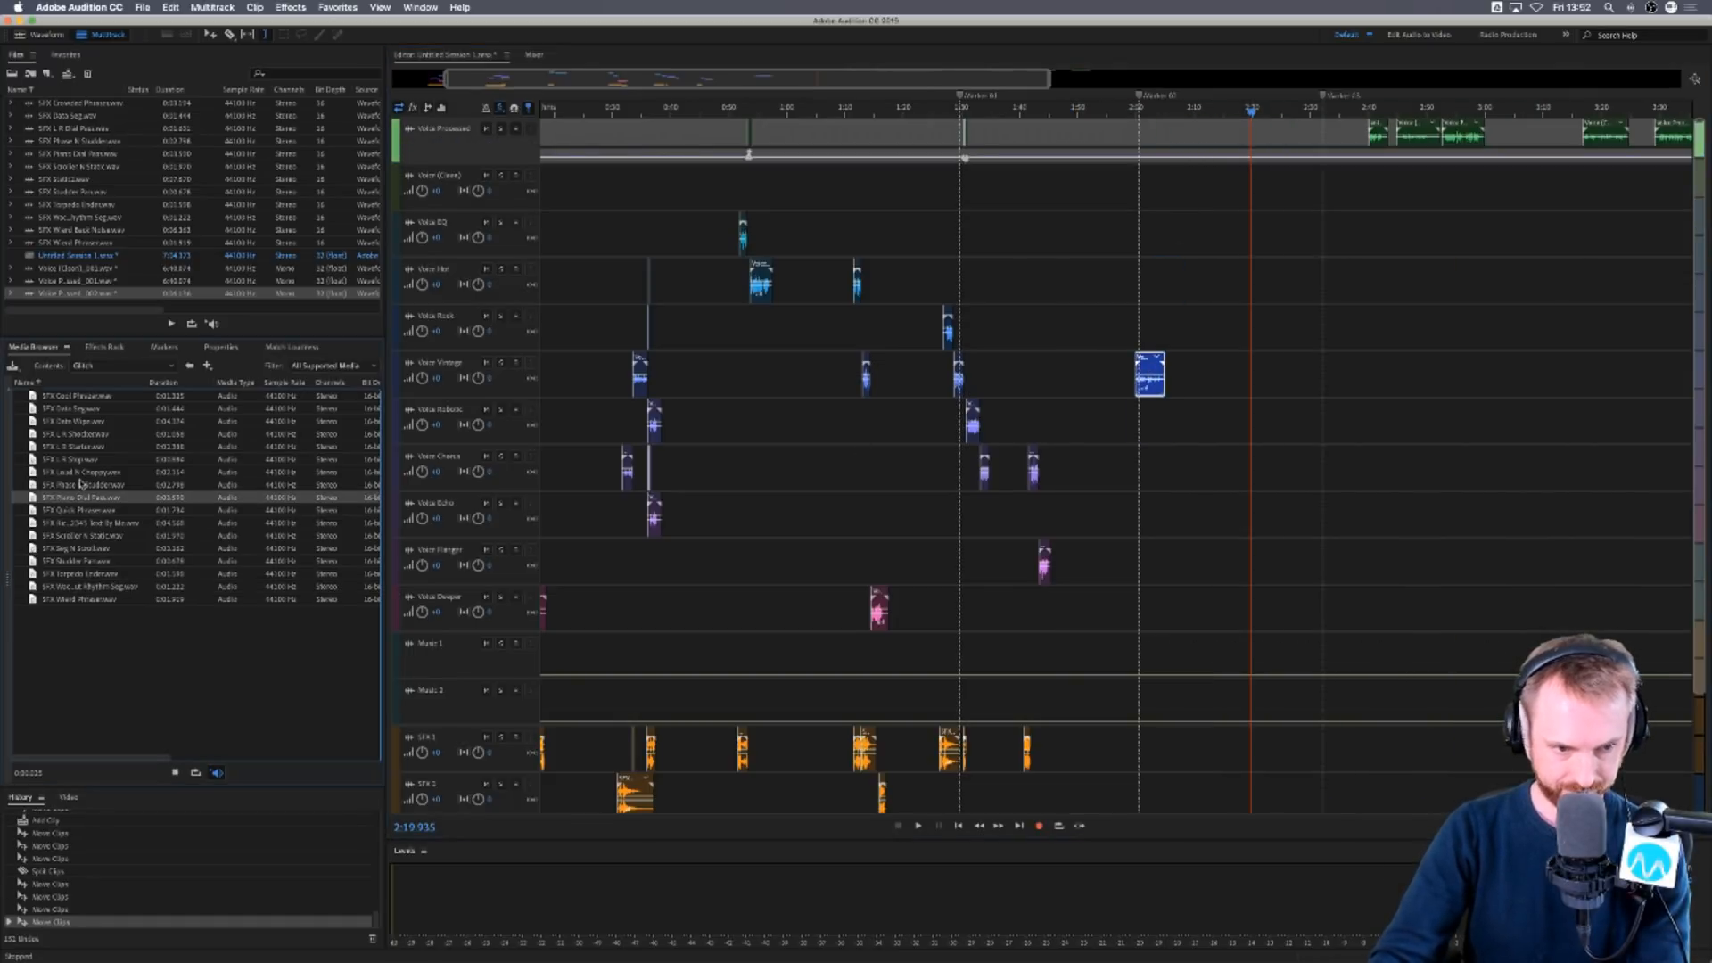
{"action": "left_click", "coordinate": [187, 367]}
{"action": "left_click", "coordinate": [70, 516]}
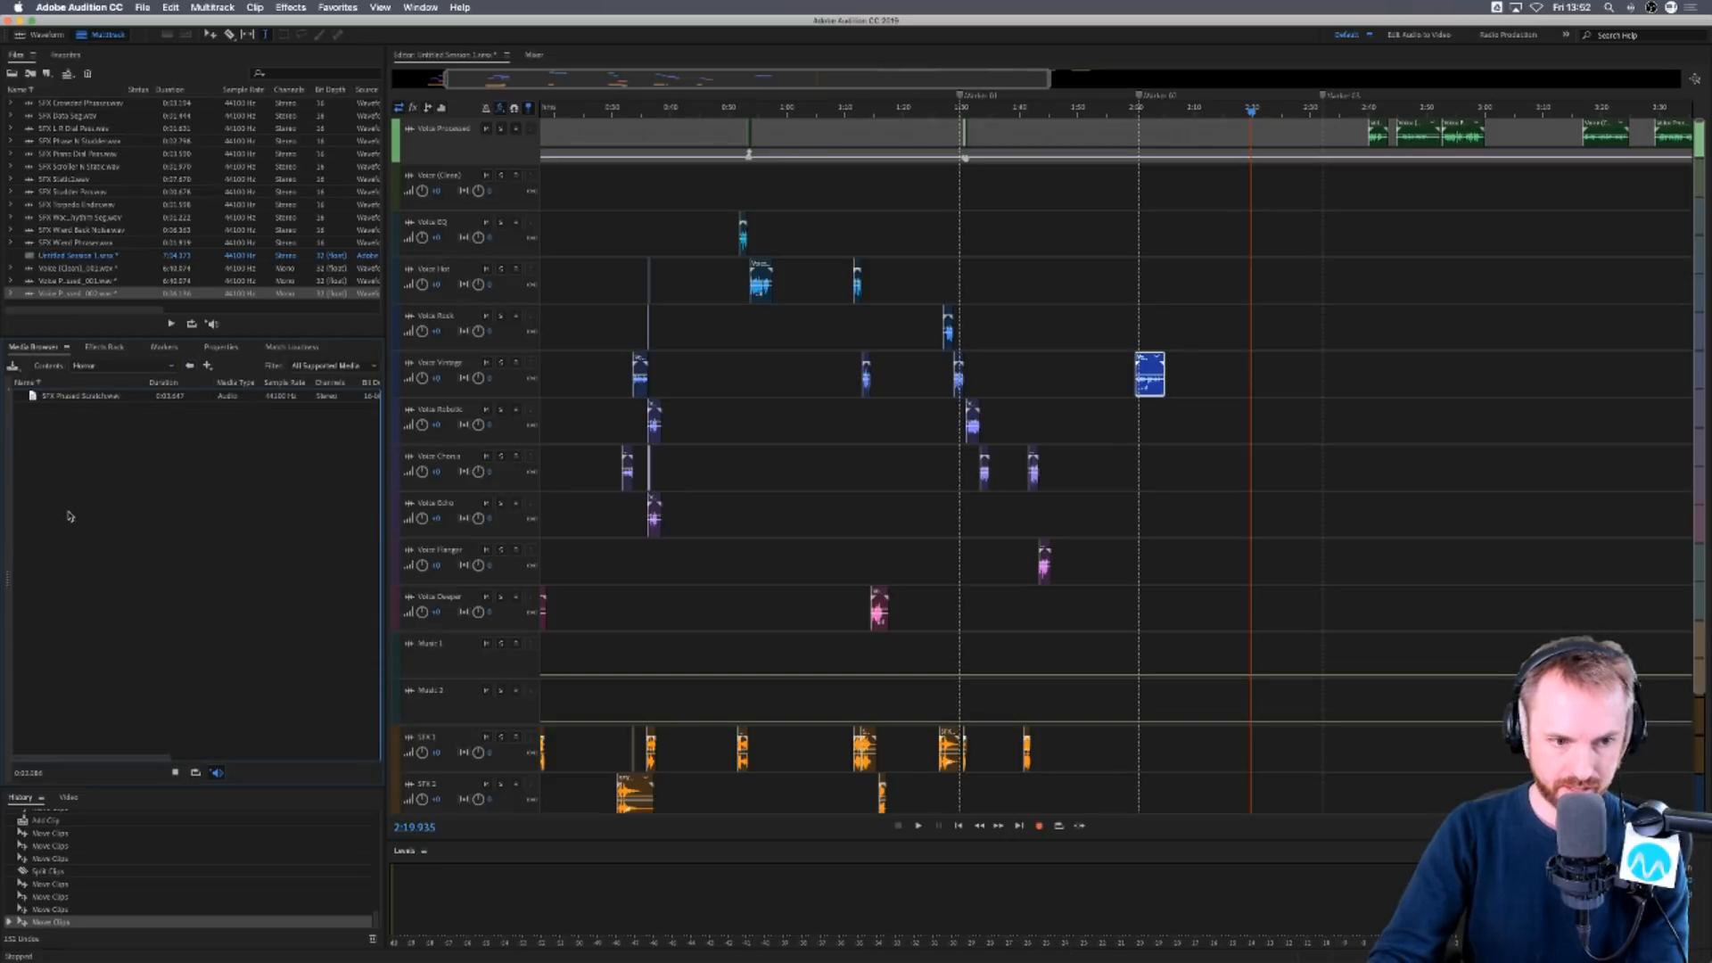
{"action": "left_click", "coordinate": [86, 397]}
{"action": "left_click_drag", "start_coordinate": [1136, 765], "coordinate": [1138, 766]}
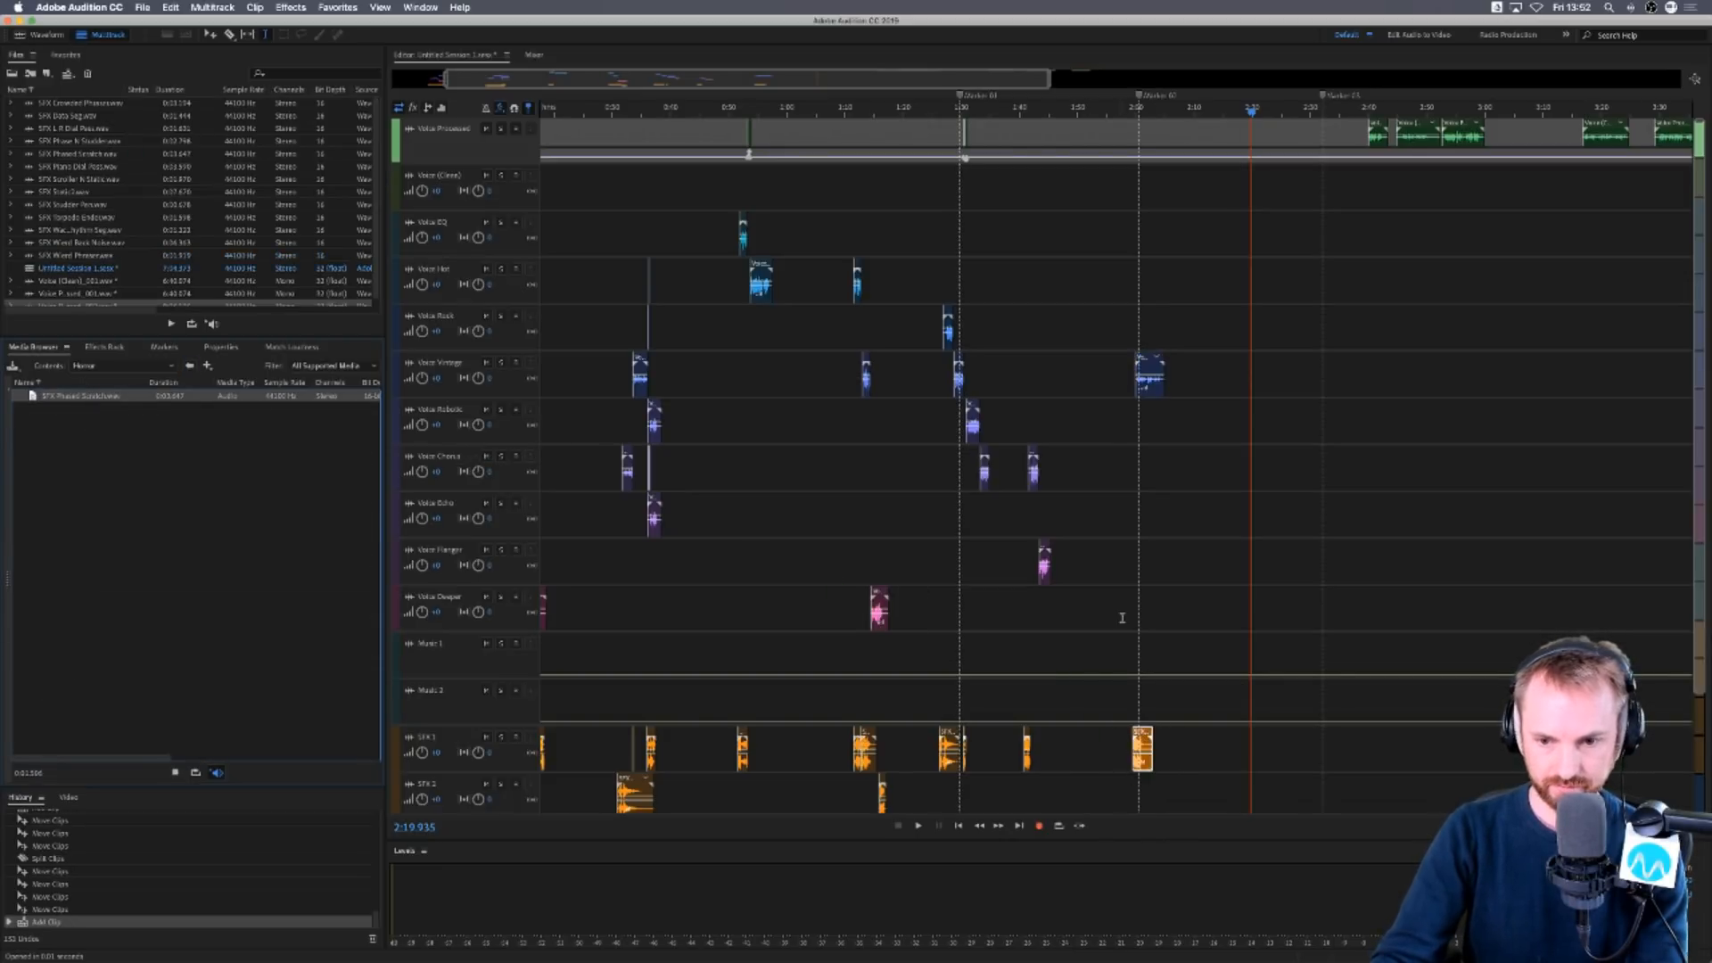
{"action": "scroll", "coordinate": [1140, 119], "scroll_direction": "up", "scroll_amount": 10}
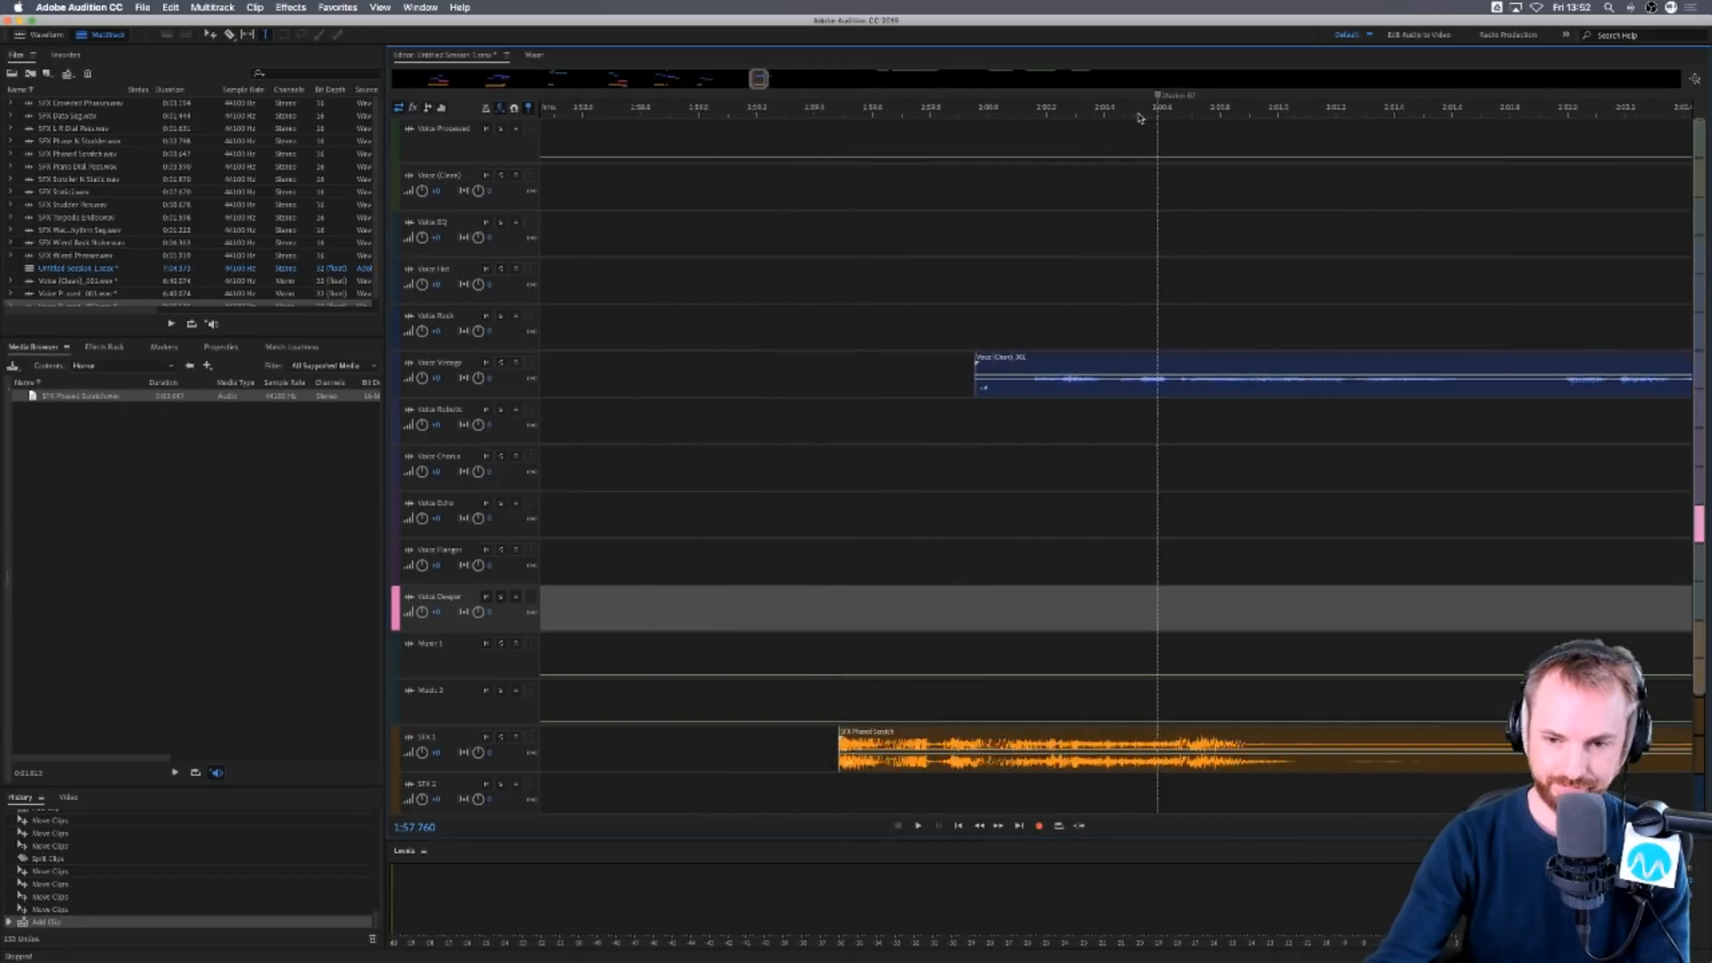
{"action": "left_click", "coordinate": [774, 679]}
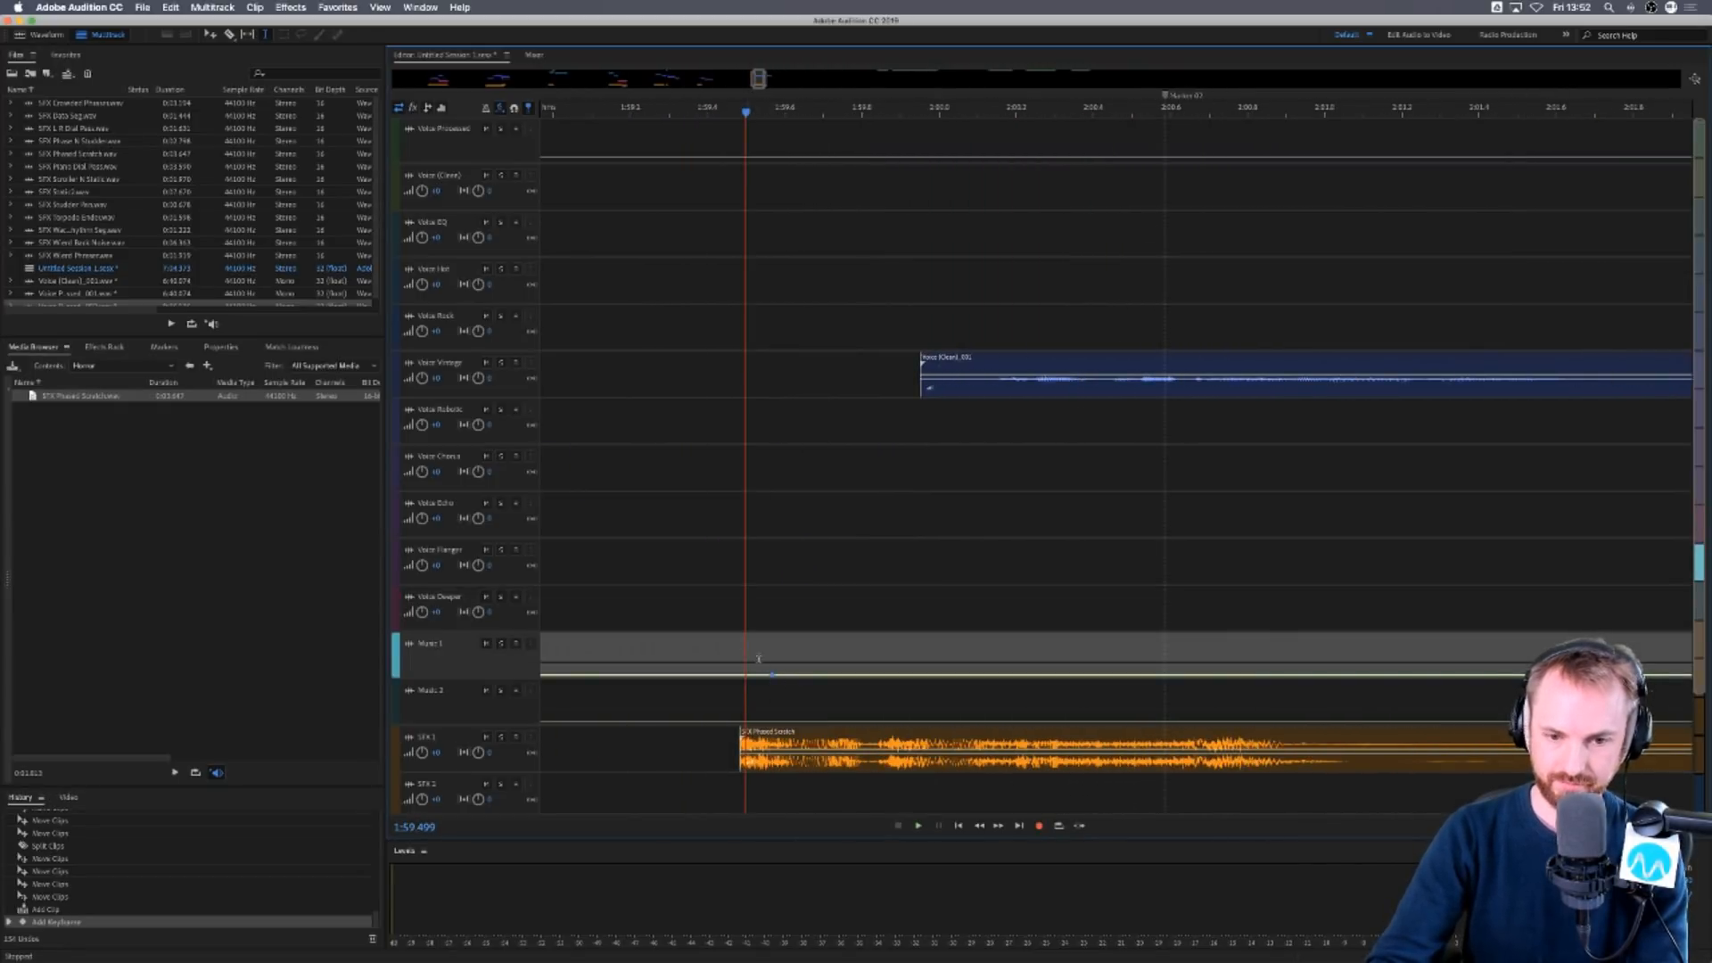
Try the Phased Scratch effect earlier on SFX 1, starting at about 1:58.7, and listen to it against the Voice Vintage phrase.
{"action": "left_click", "coordinate": [697, 603]}
{"action": "key", "text": "space"}
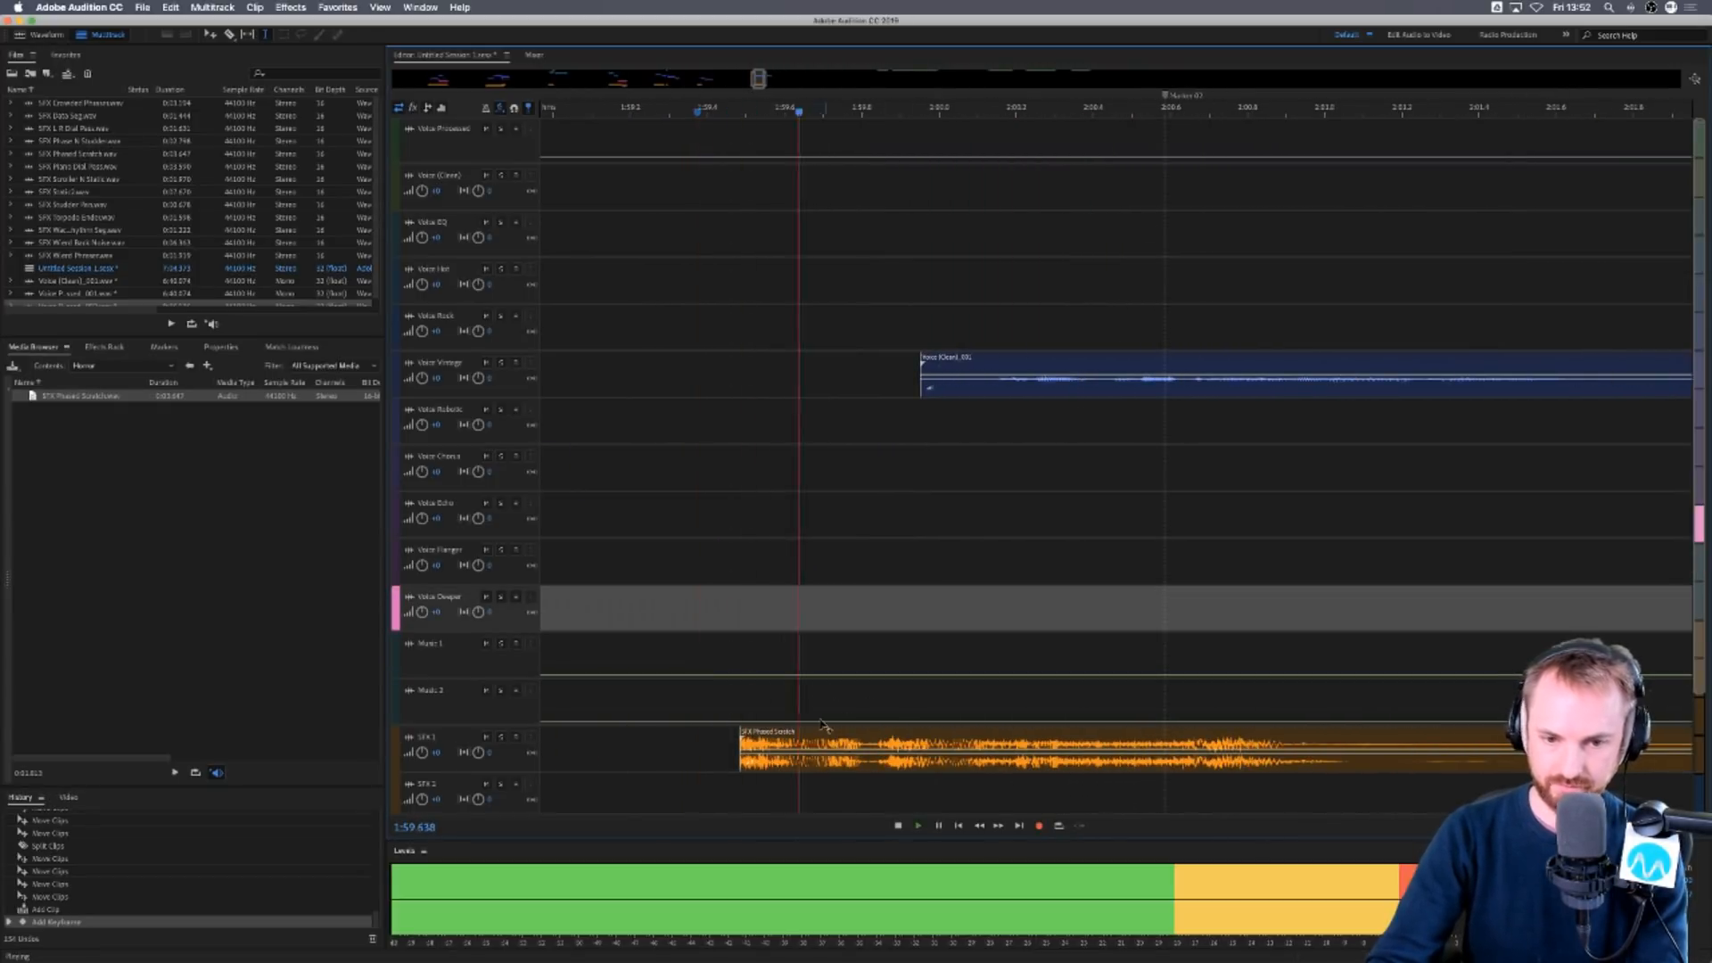
{"action": "key", "text": "space"}
{"action": "left_click_drag", "start_coordinate": [878, 740], "coordinate": [712, 745]}
{"action": "left_click", "coordinate": [692, 628]}
{"action": "key", "text": "space"}
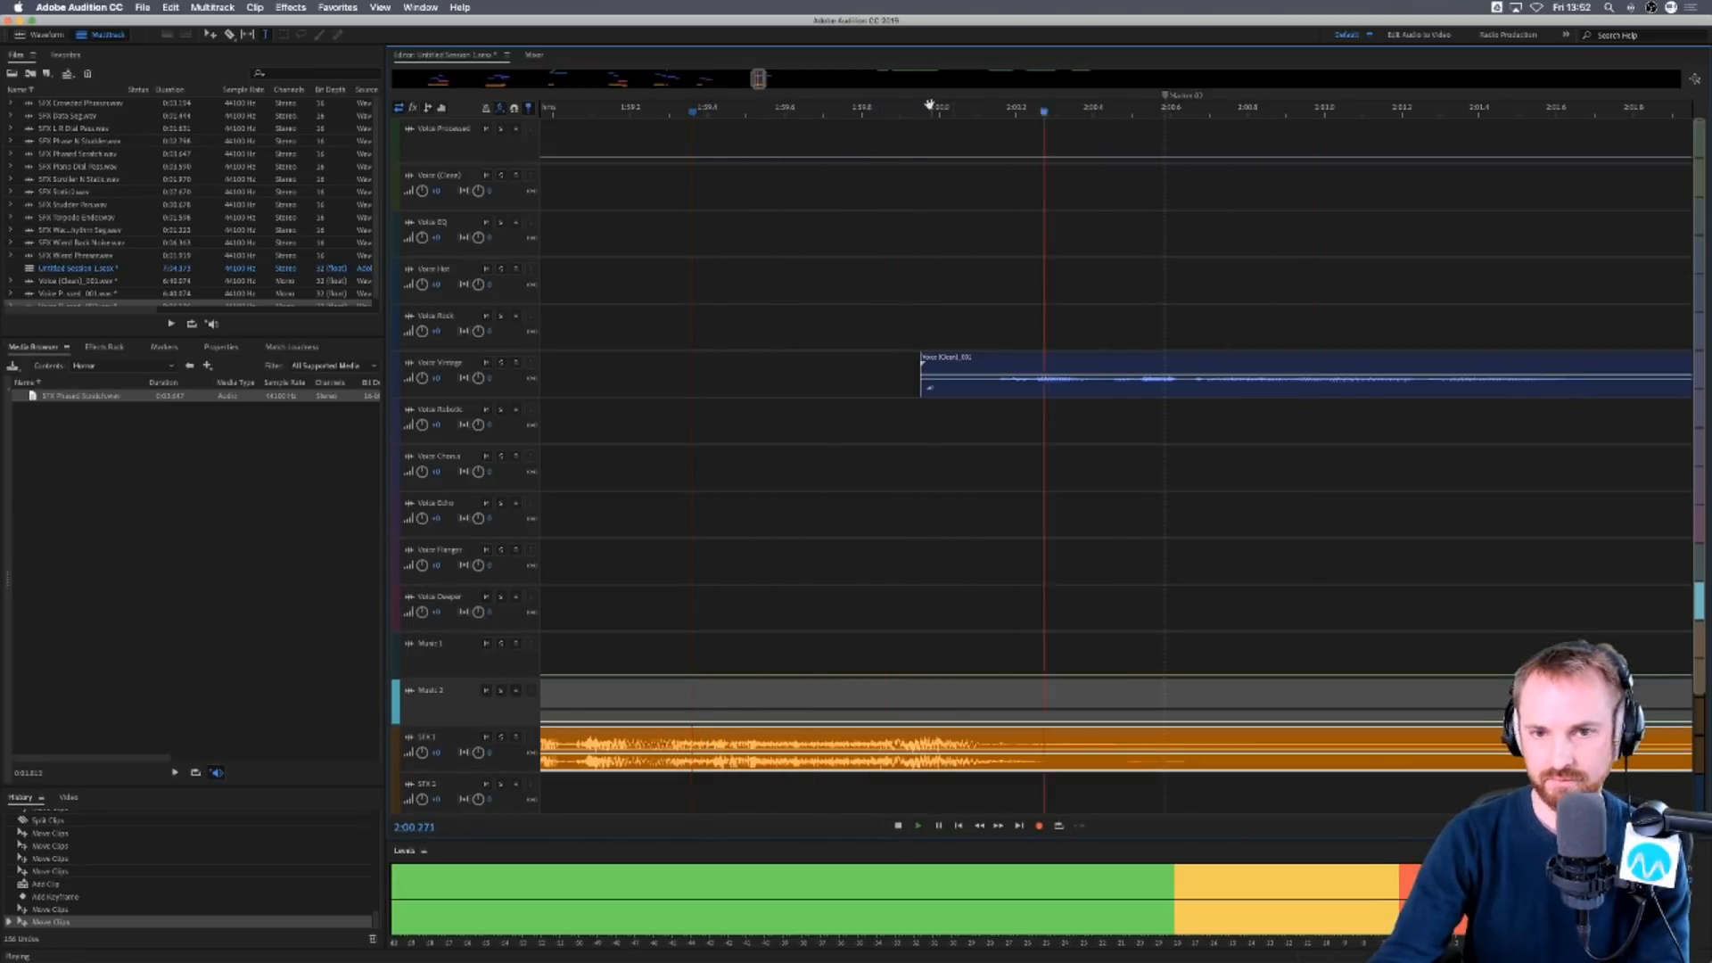
{"action": "scroll", "coordinate": [929, 105], "scroll_direction": "down", "scroll_amount": 6}
{"action": "key", "text": "space"}
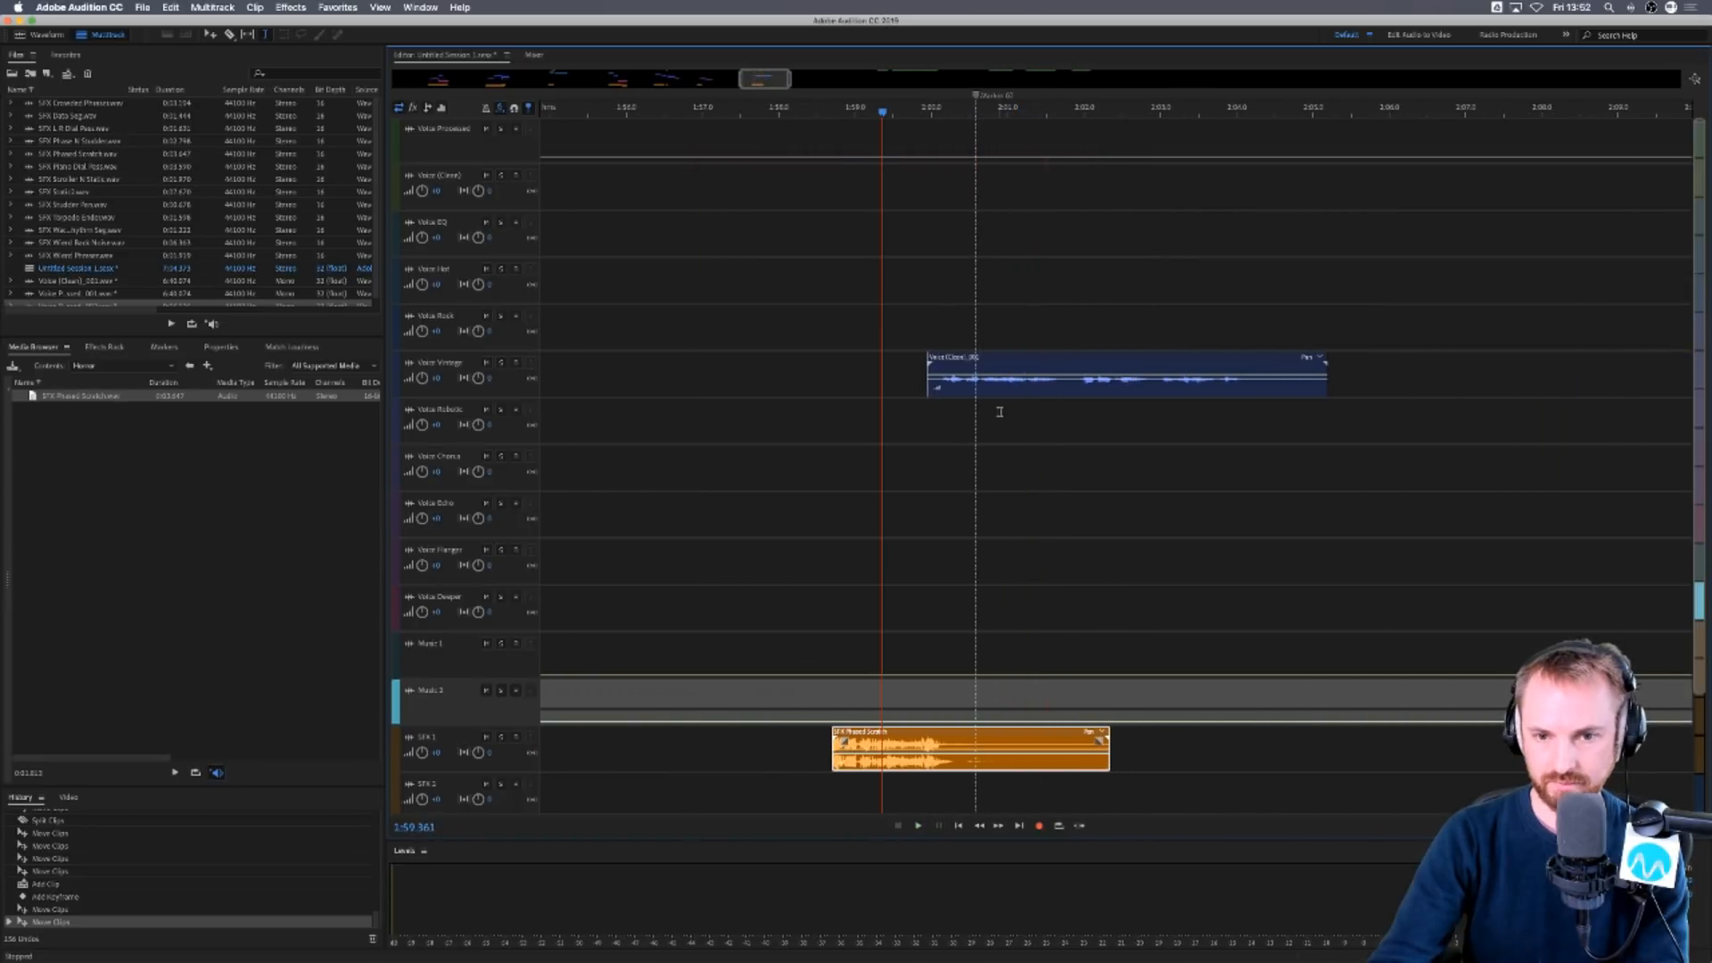
{"action": "left_click", "coordinate": [917, 410]}
{"action": "key", "text": "space"}
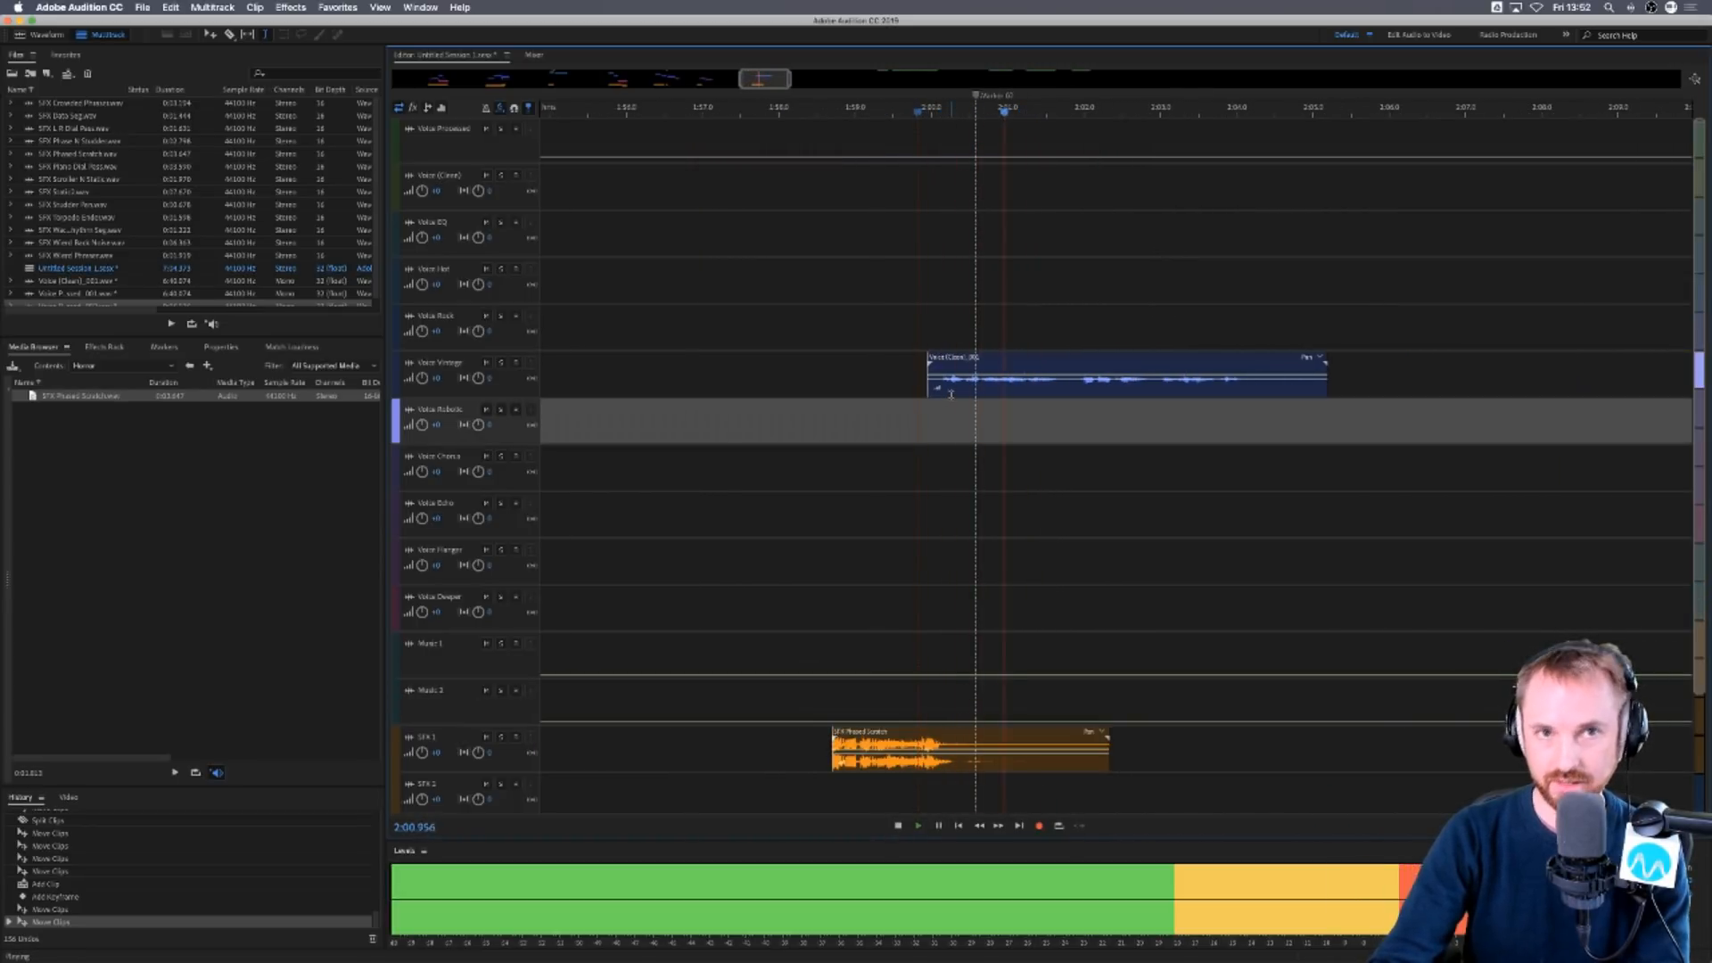
{"action": "key", "text": "space"}
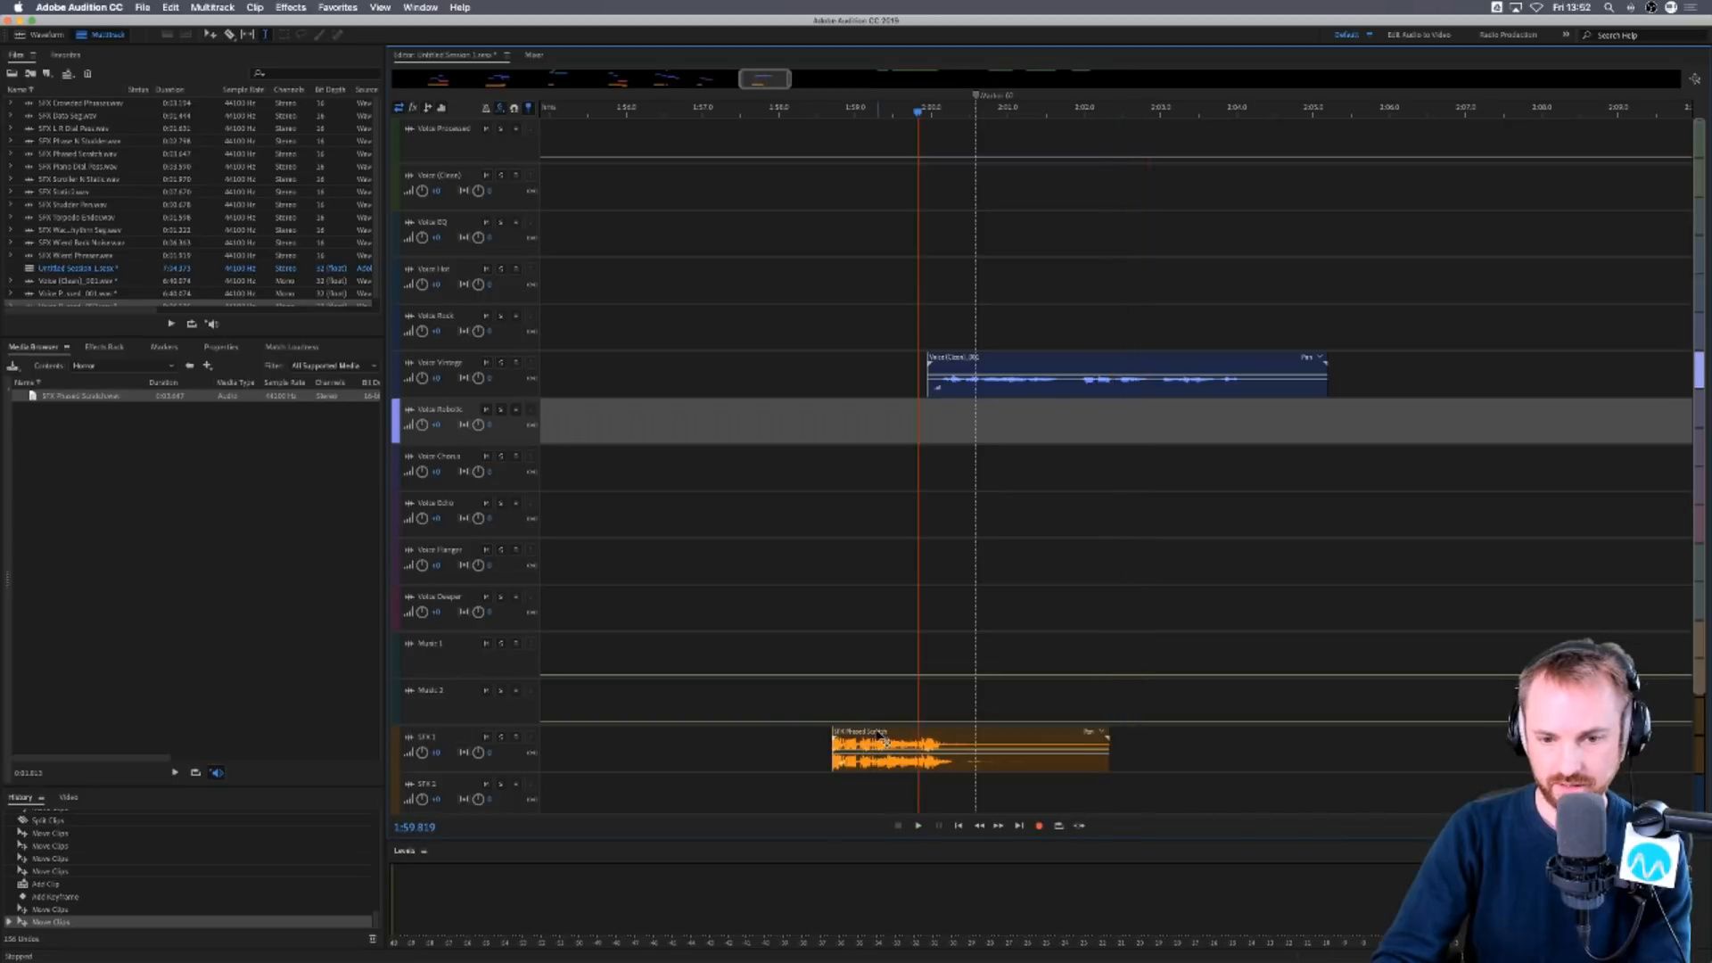
Shift the Phased Scratch effect later to about 2:00.9 and cut the section from about 2:01.7 to 2:02.0 out of the Voice Vintage phrase.
{"action": "left_click_drag", "start_coordinate": [884, 735], "coordinate": [1053, 736]}
{"action": "key", "text": "space"}
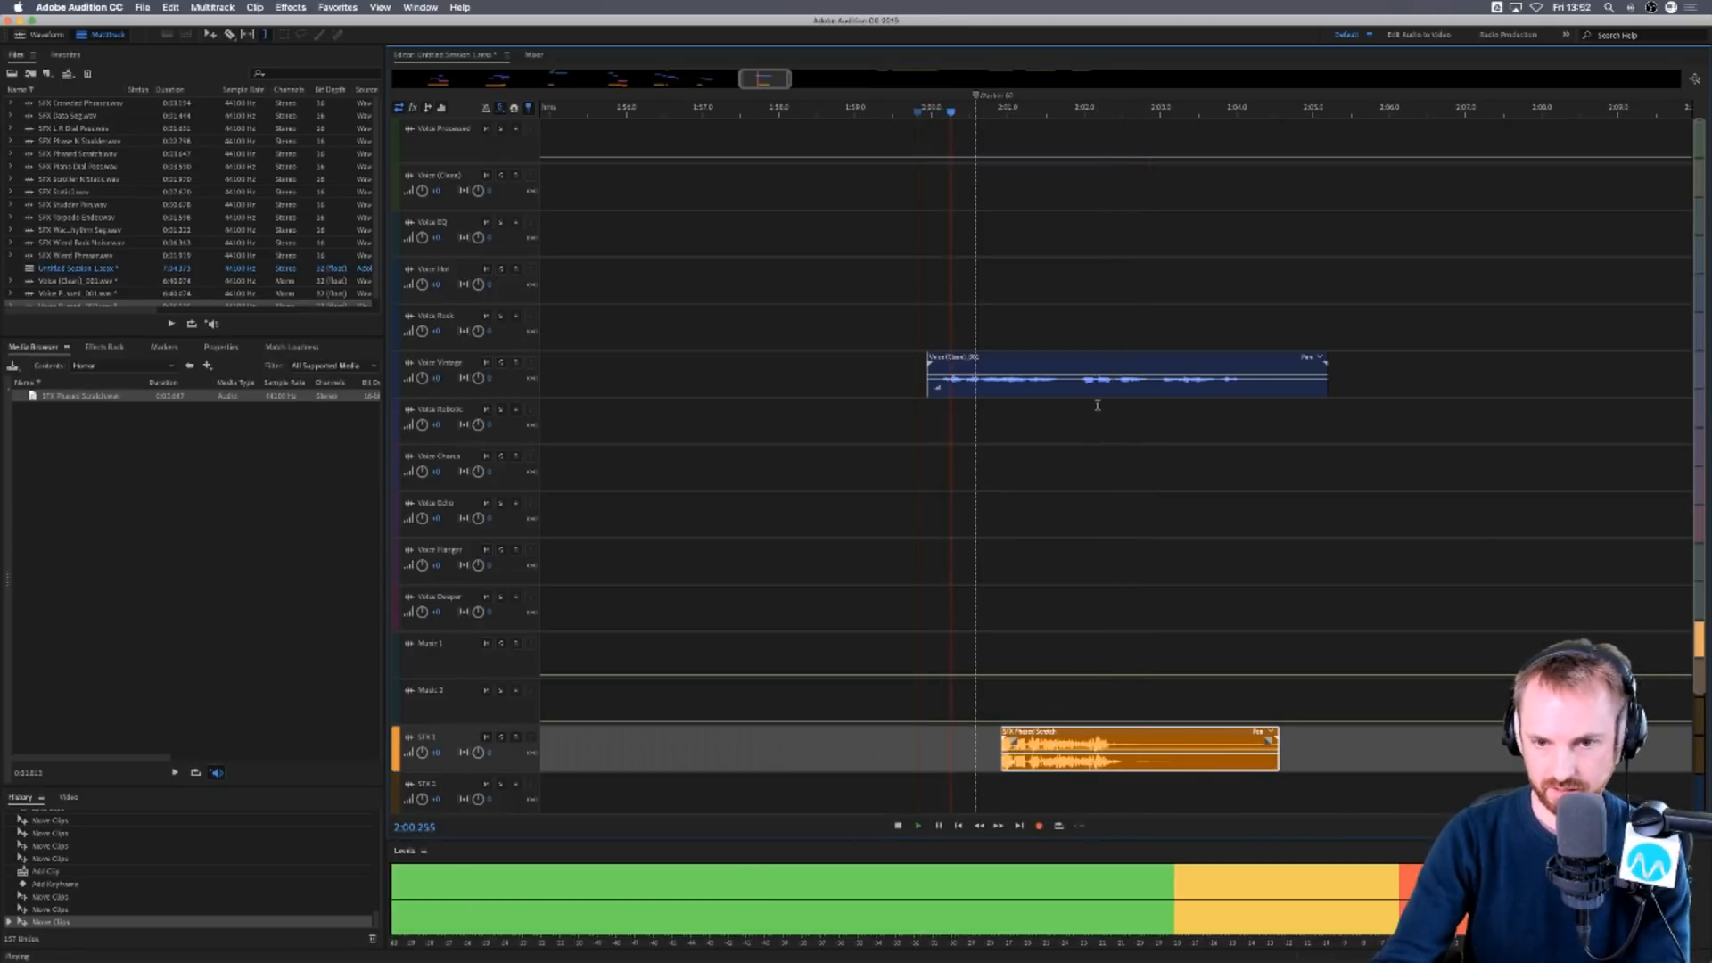
{"action": "key", "text": "space"}
{"action": "left_click_drag", "start_coordinate": [1063, 386], "coordinate": [1081, 386]}
{"action": "key", "text": "Delete"}
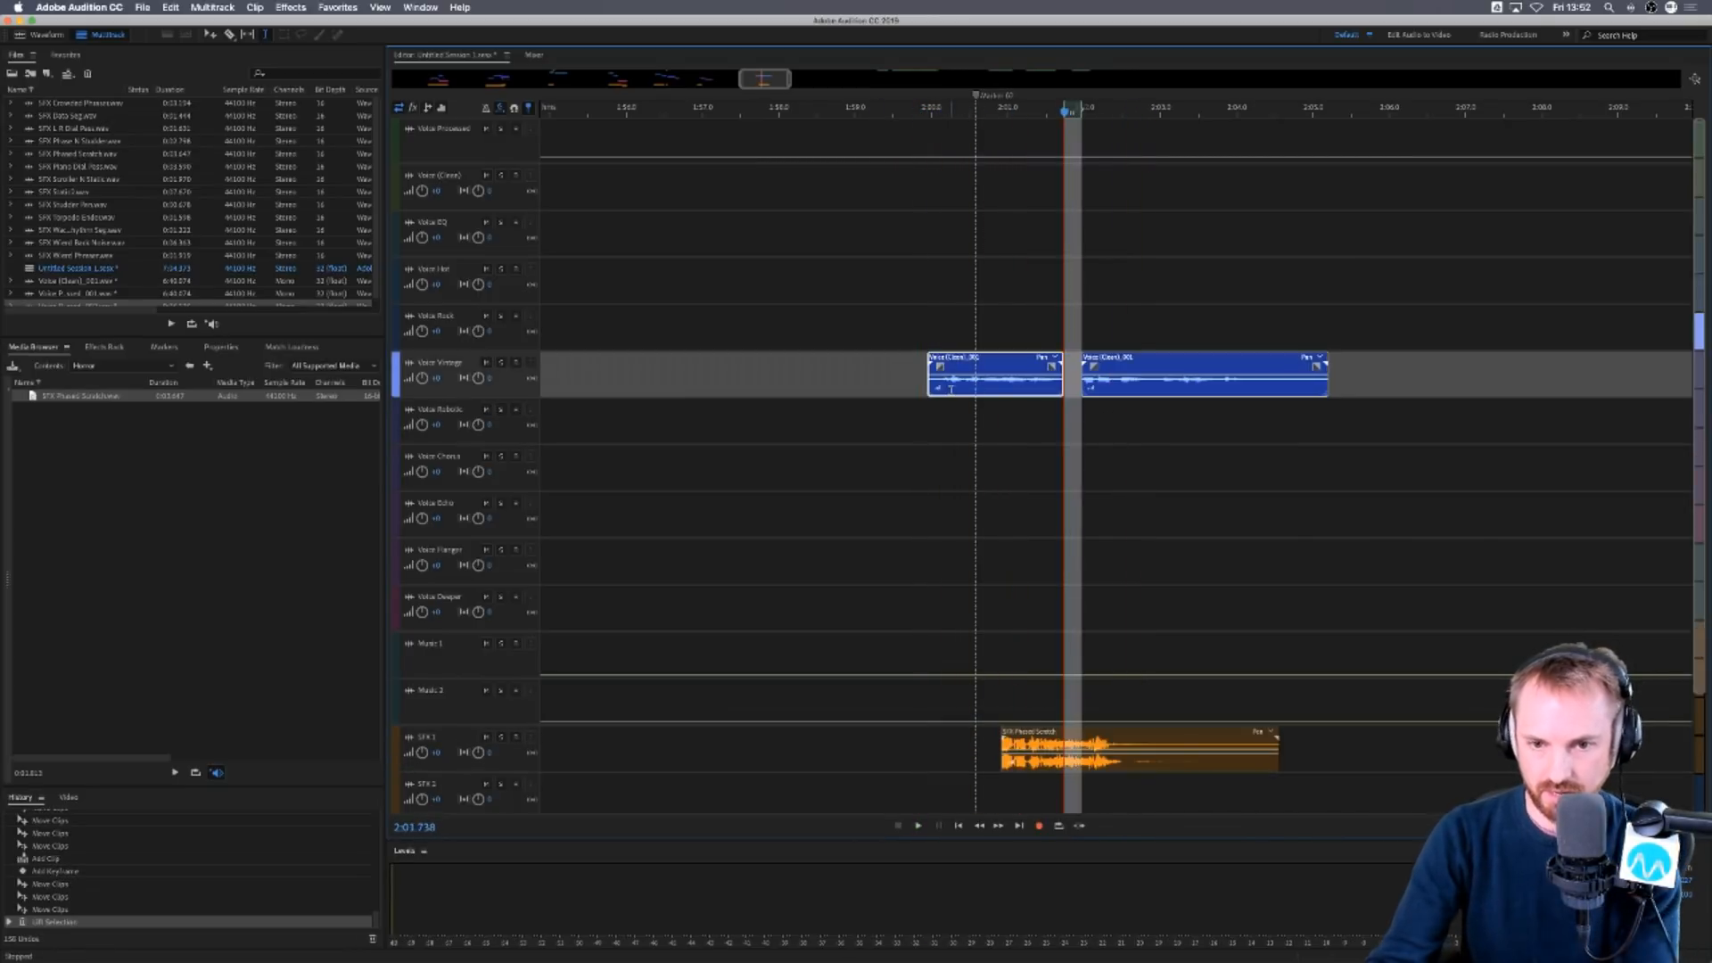
Copy the opening sound of the Voice Vintage phrase three times onto Voice Processed from about 1:59.9, raise the track envelope there, and listen.
{"action": "left_click_drag", "start_coordinate": [952, 390], "coordinate": [943, 391]}
{"action": "left_click", "coordinate": [937, 138]}
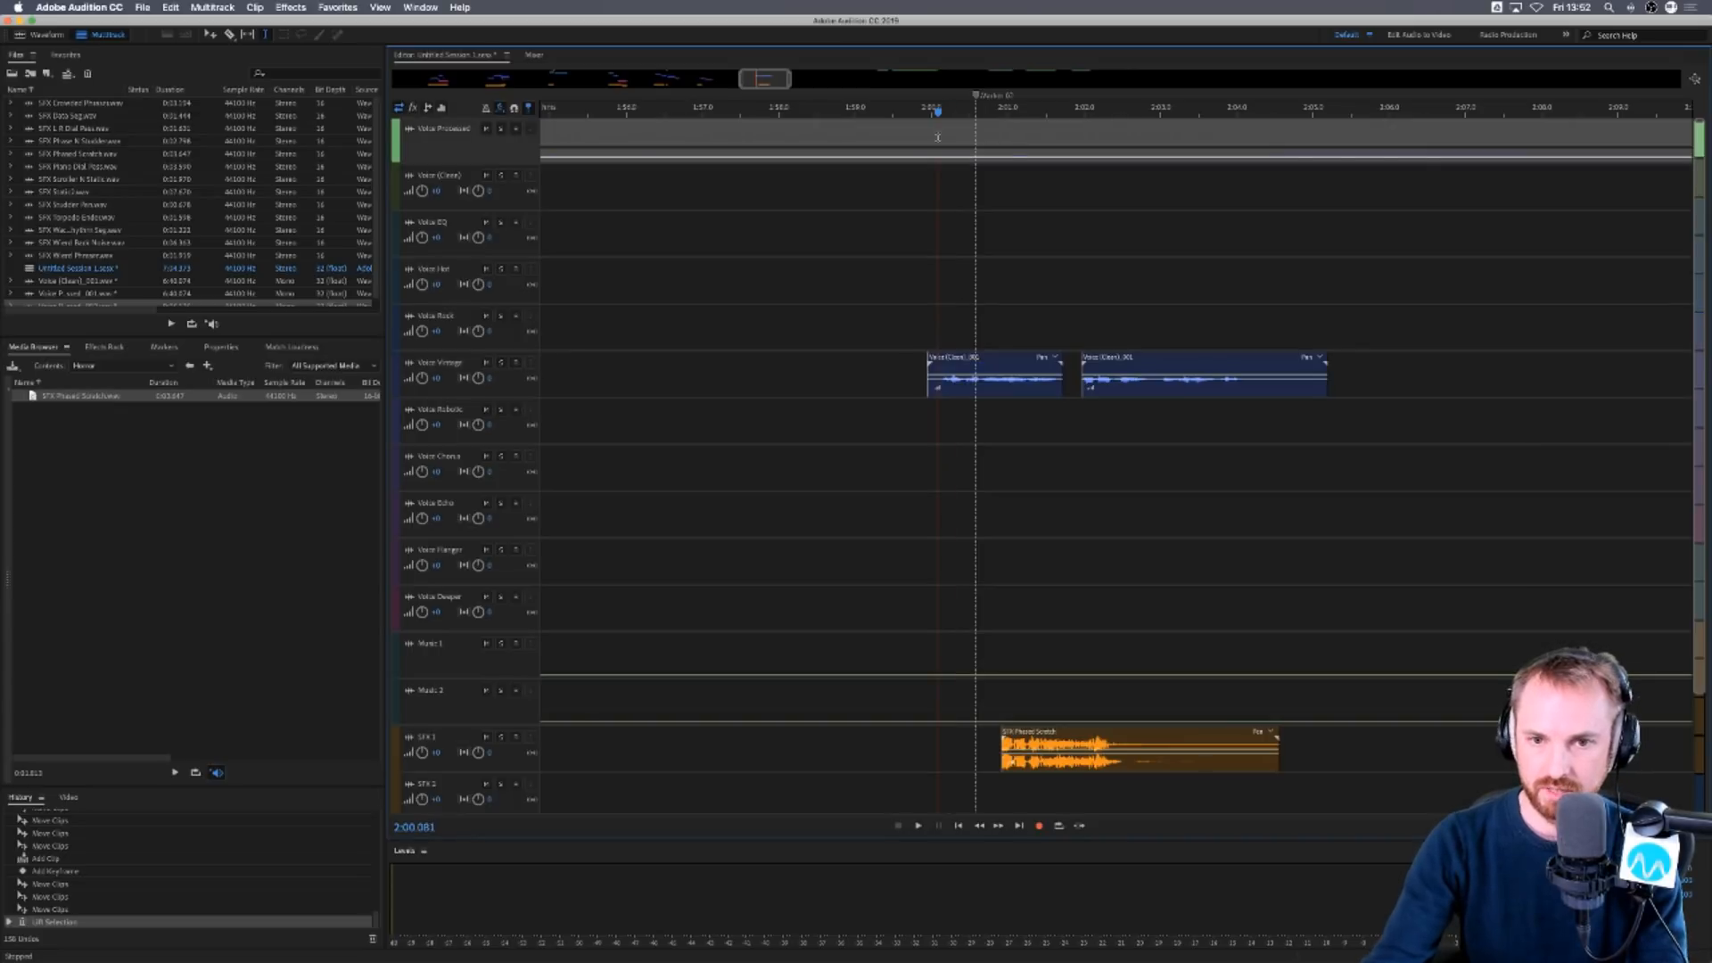
{"action": "key", "text": "cmd+v"}
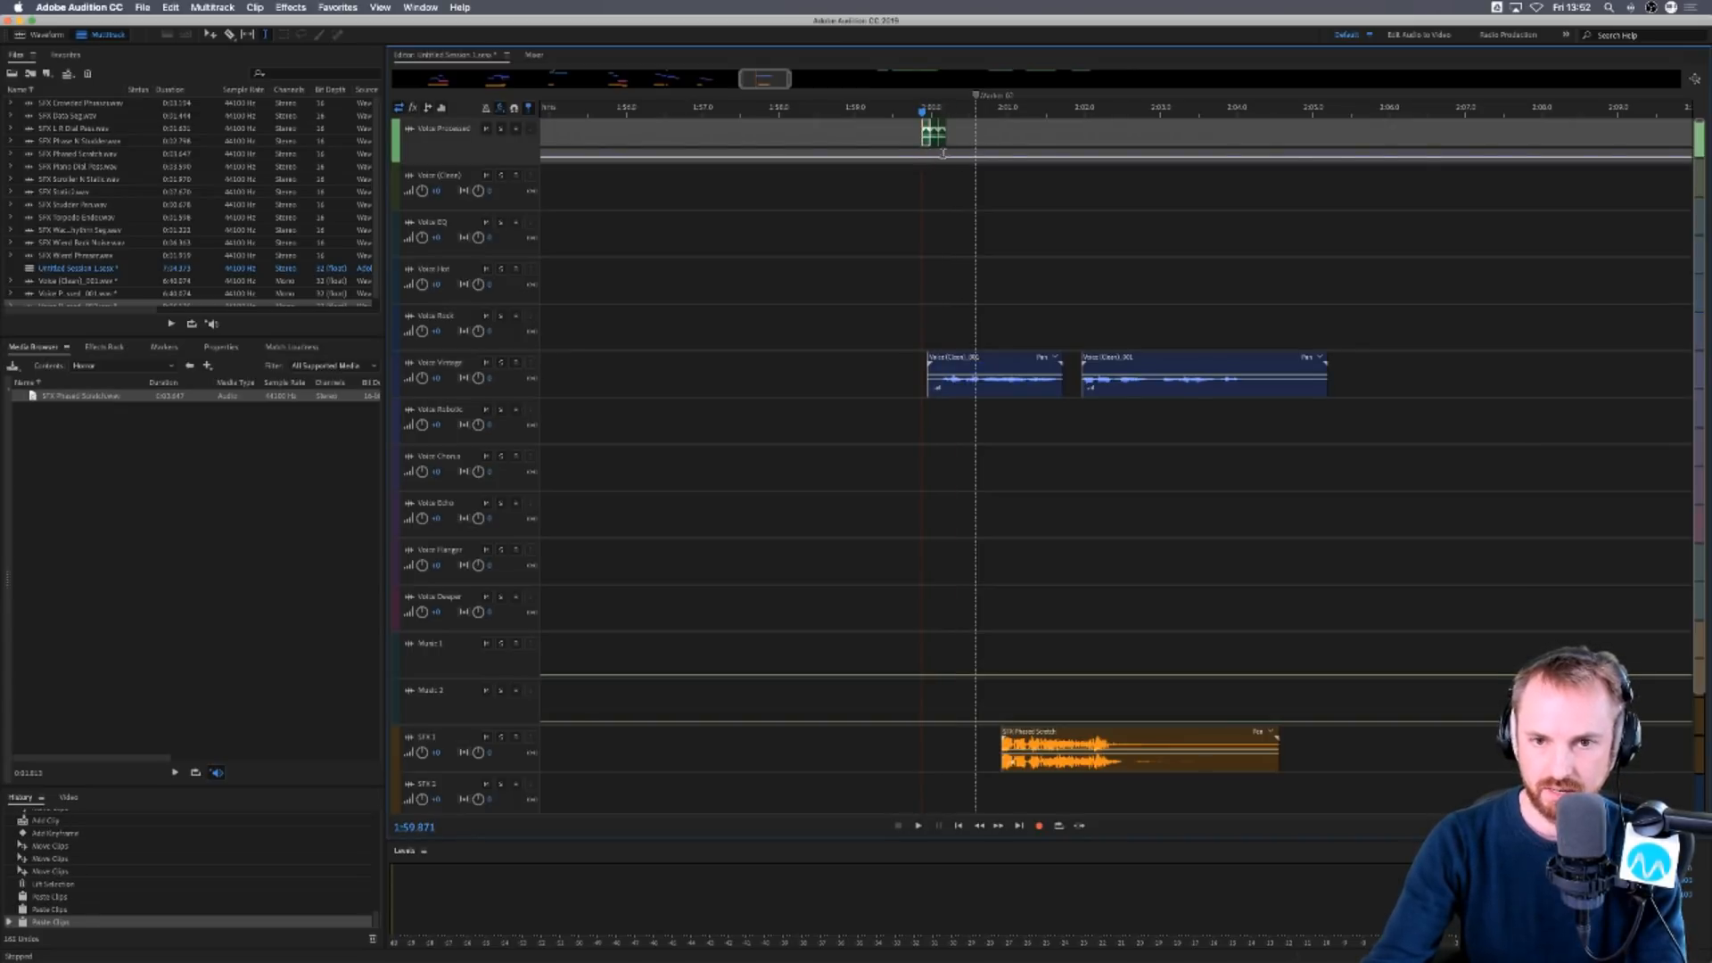
{"action": "left_click", "coordinate": [899, 196]}
{"action": "key", "text": "space"}
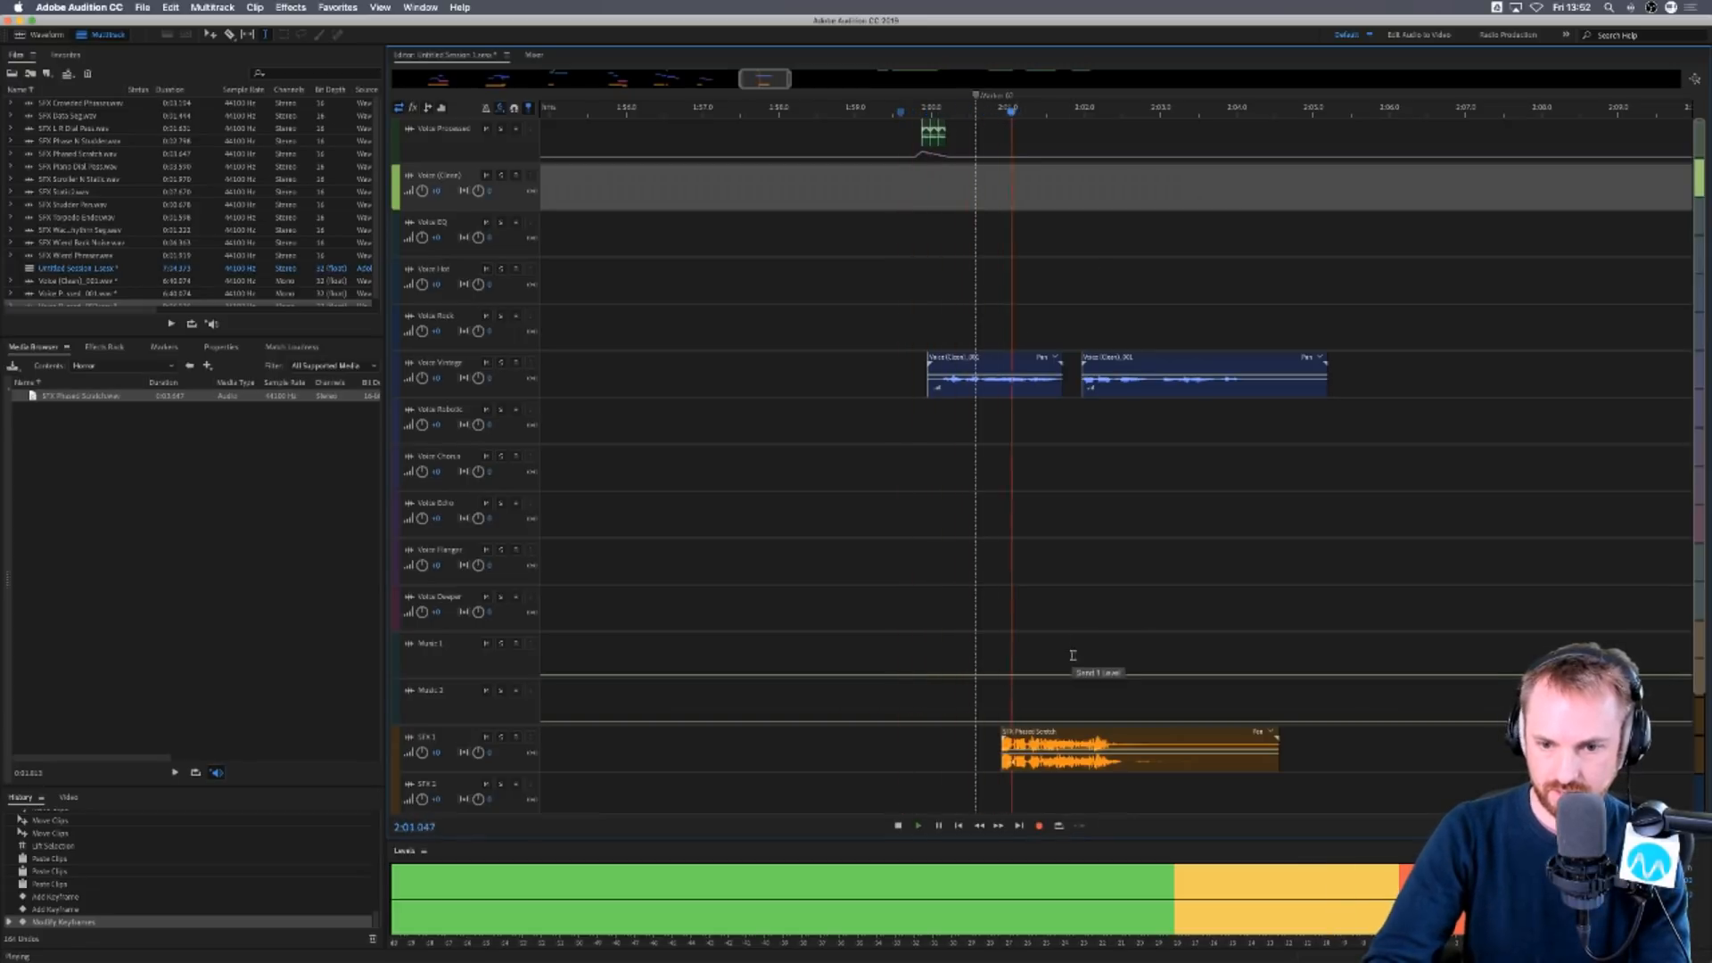
{"action": "key", "text": "space"}
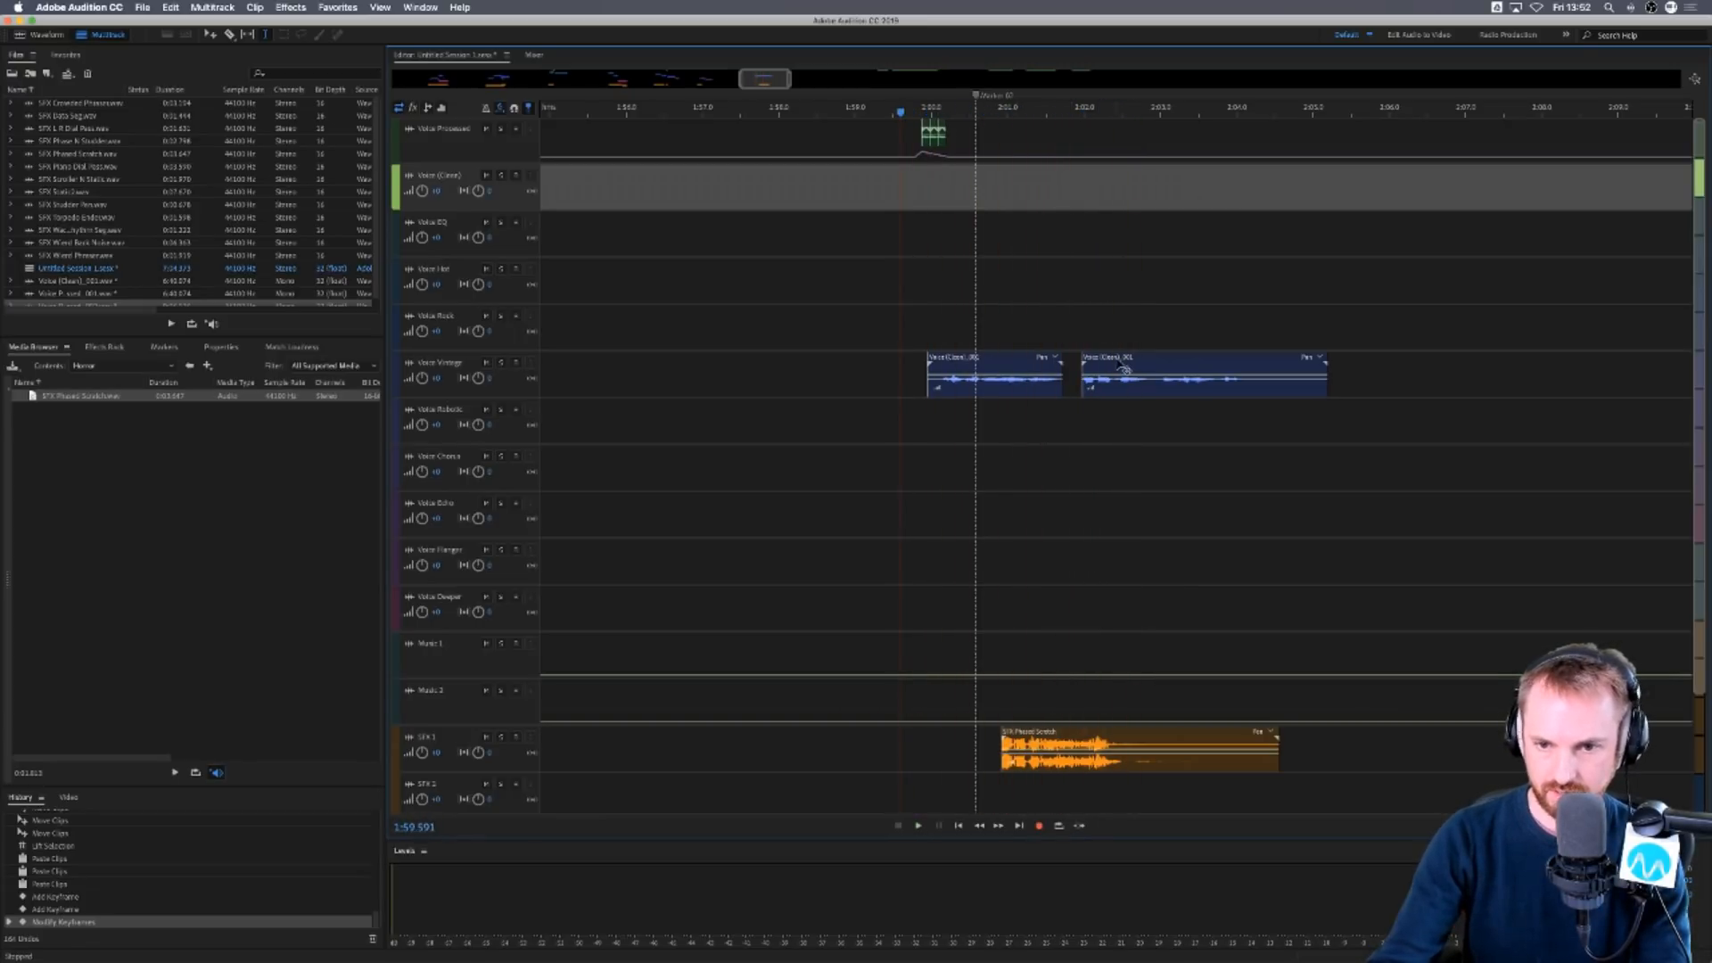
Move the second part of the Voice Vintage phrase to Voice Echo at about 2:02, adjusting its timing while listening.
{"action": "left_click_drag", "start_coordinate": [1122, 371], "coordinate": [1156, 453]}
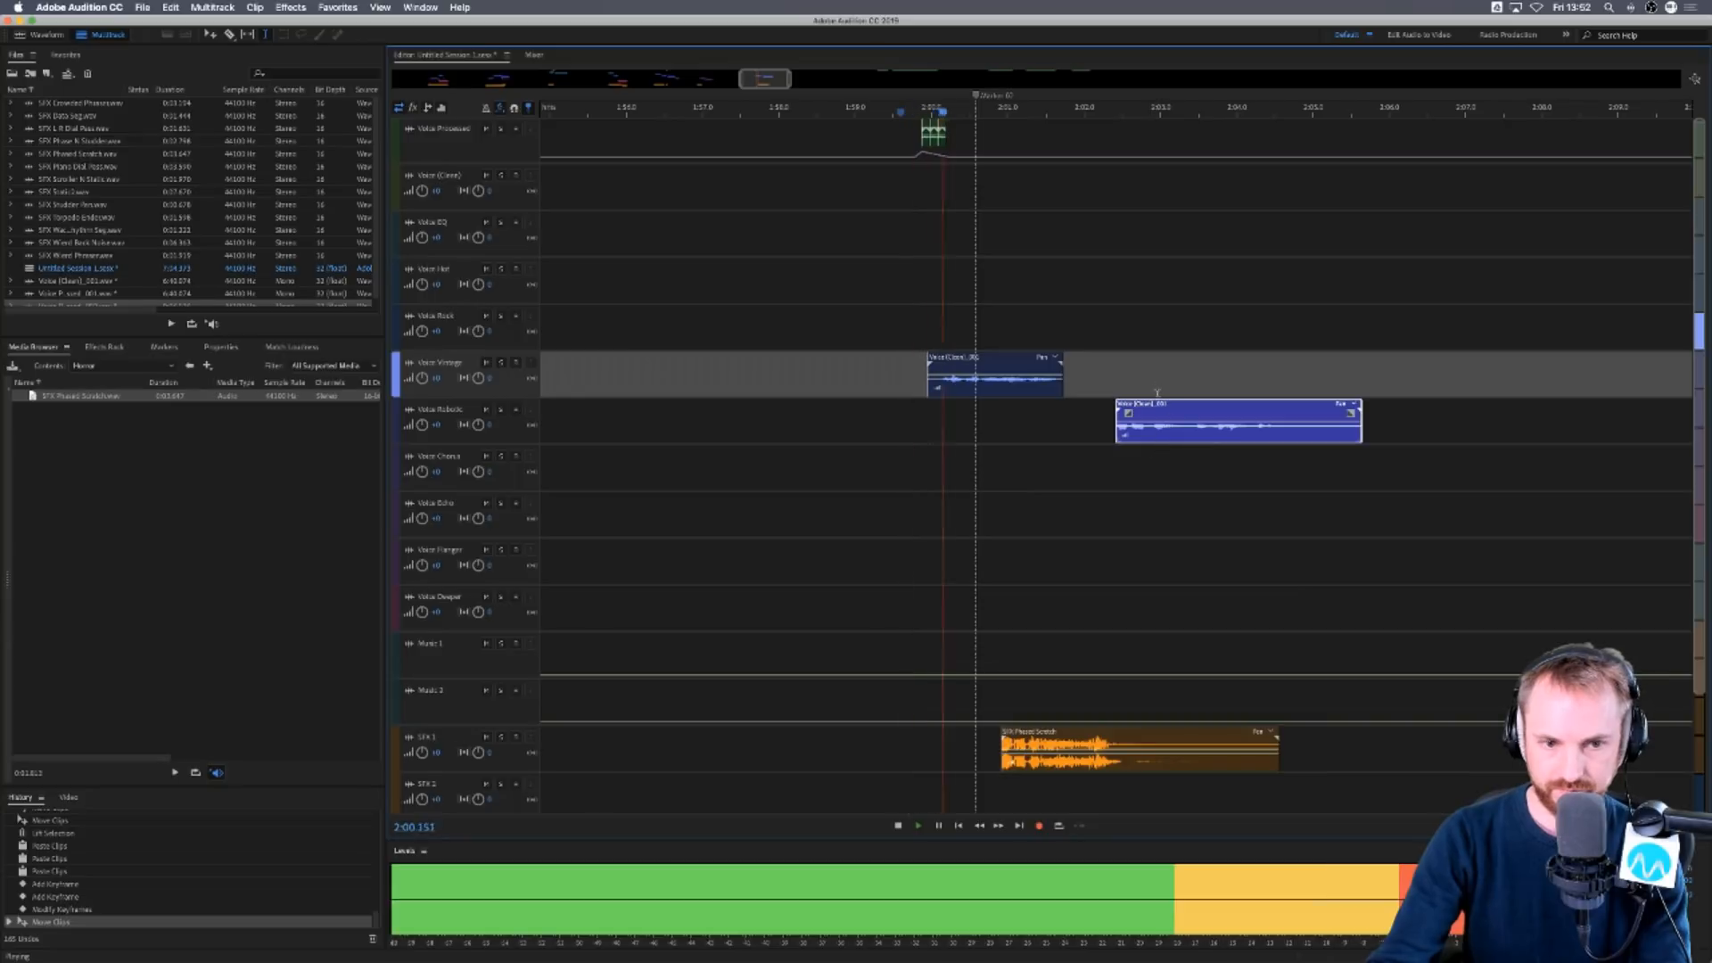
{"action": "key", "text": "space"}
{"action": "left_click_drag", "start_coordinate": [1151, 442], "coordinate": [1169, 535]}
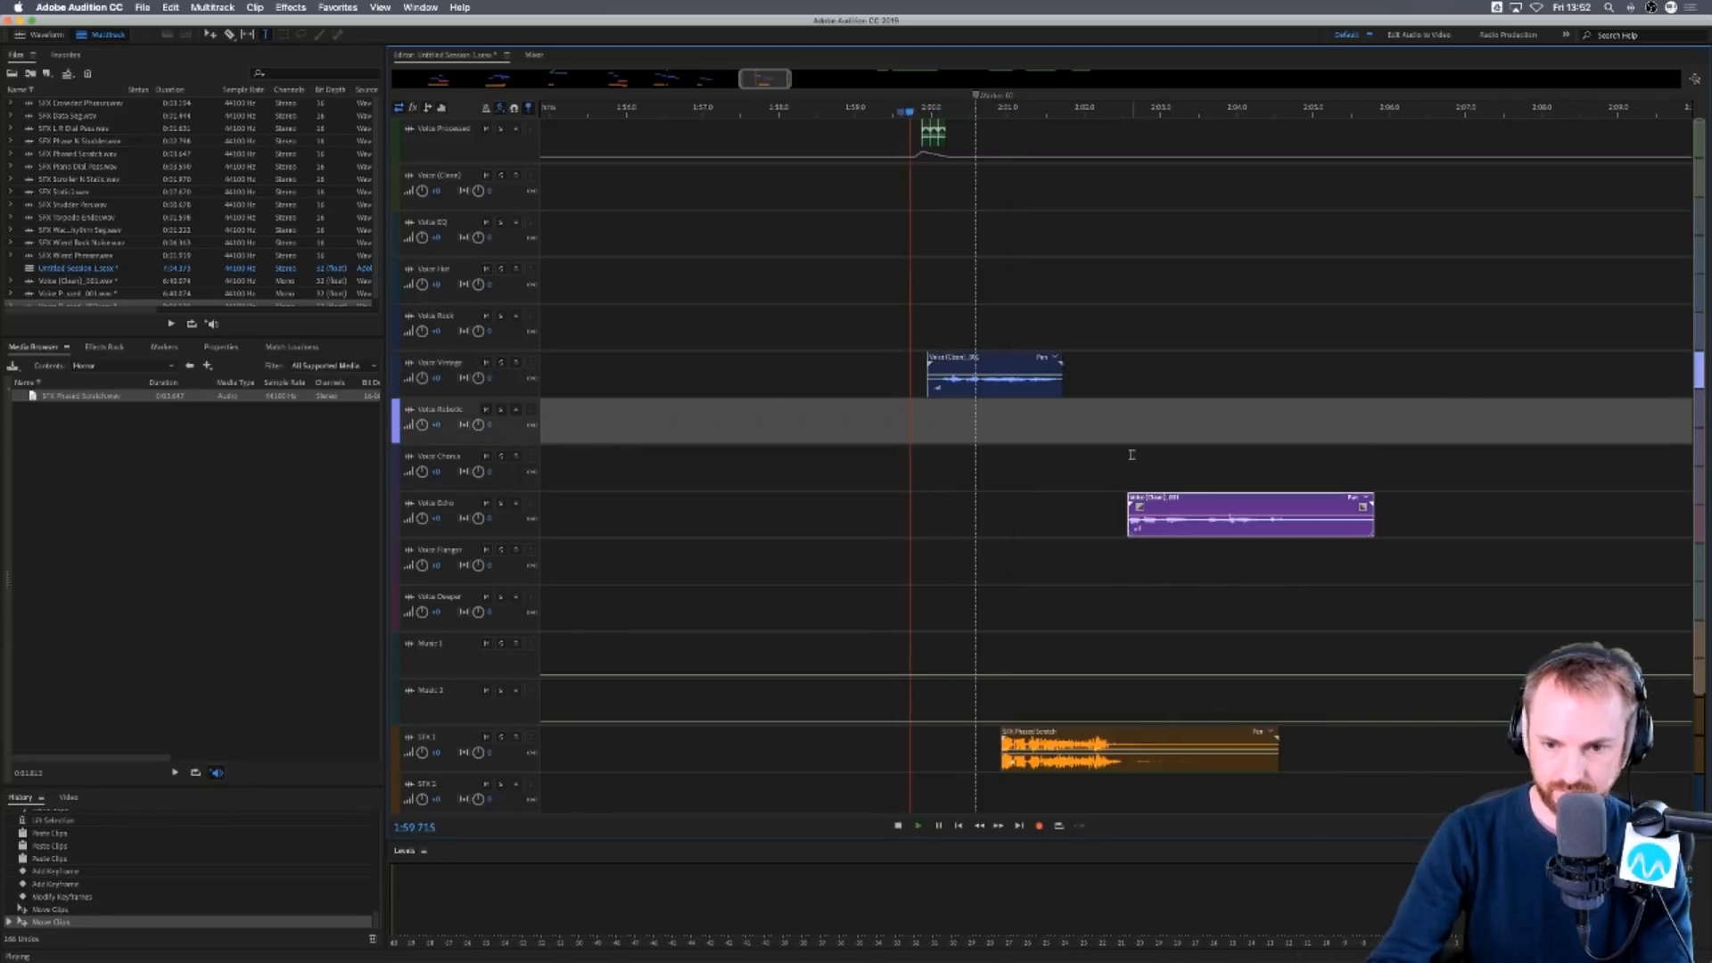
{"action": "key", "text": "space"}
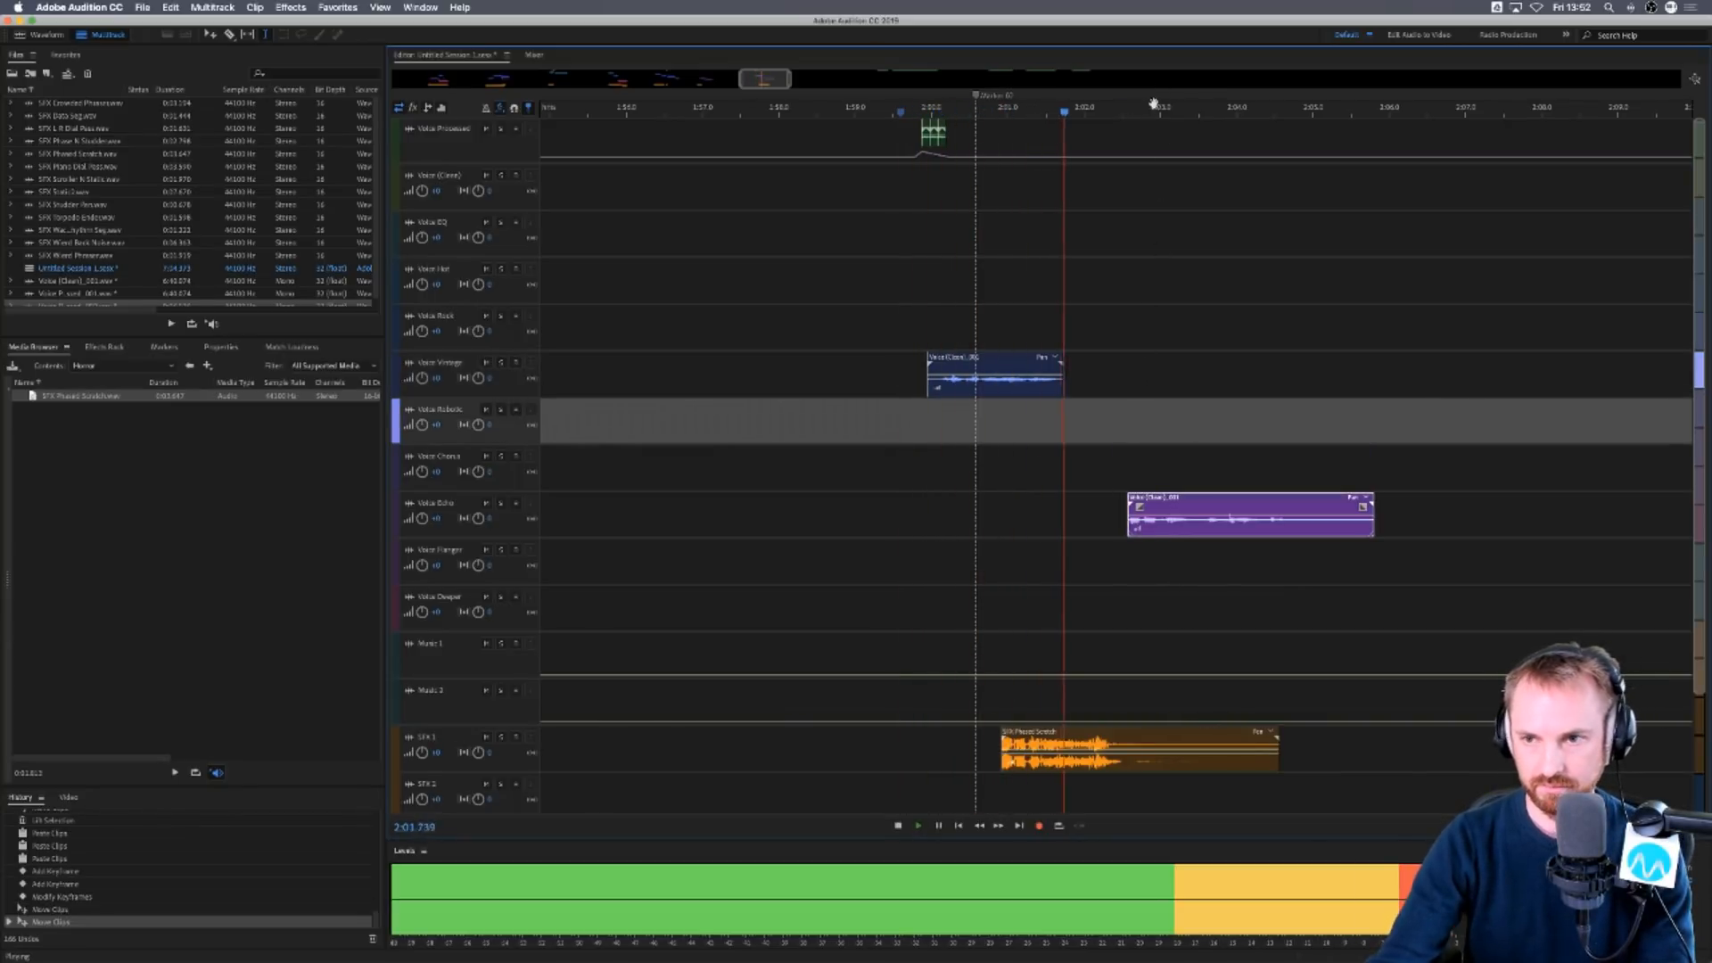
{"action": "scroll", "coordinate": [1154, 104], "scroll_direction": "down", "scroll_amount": 5}
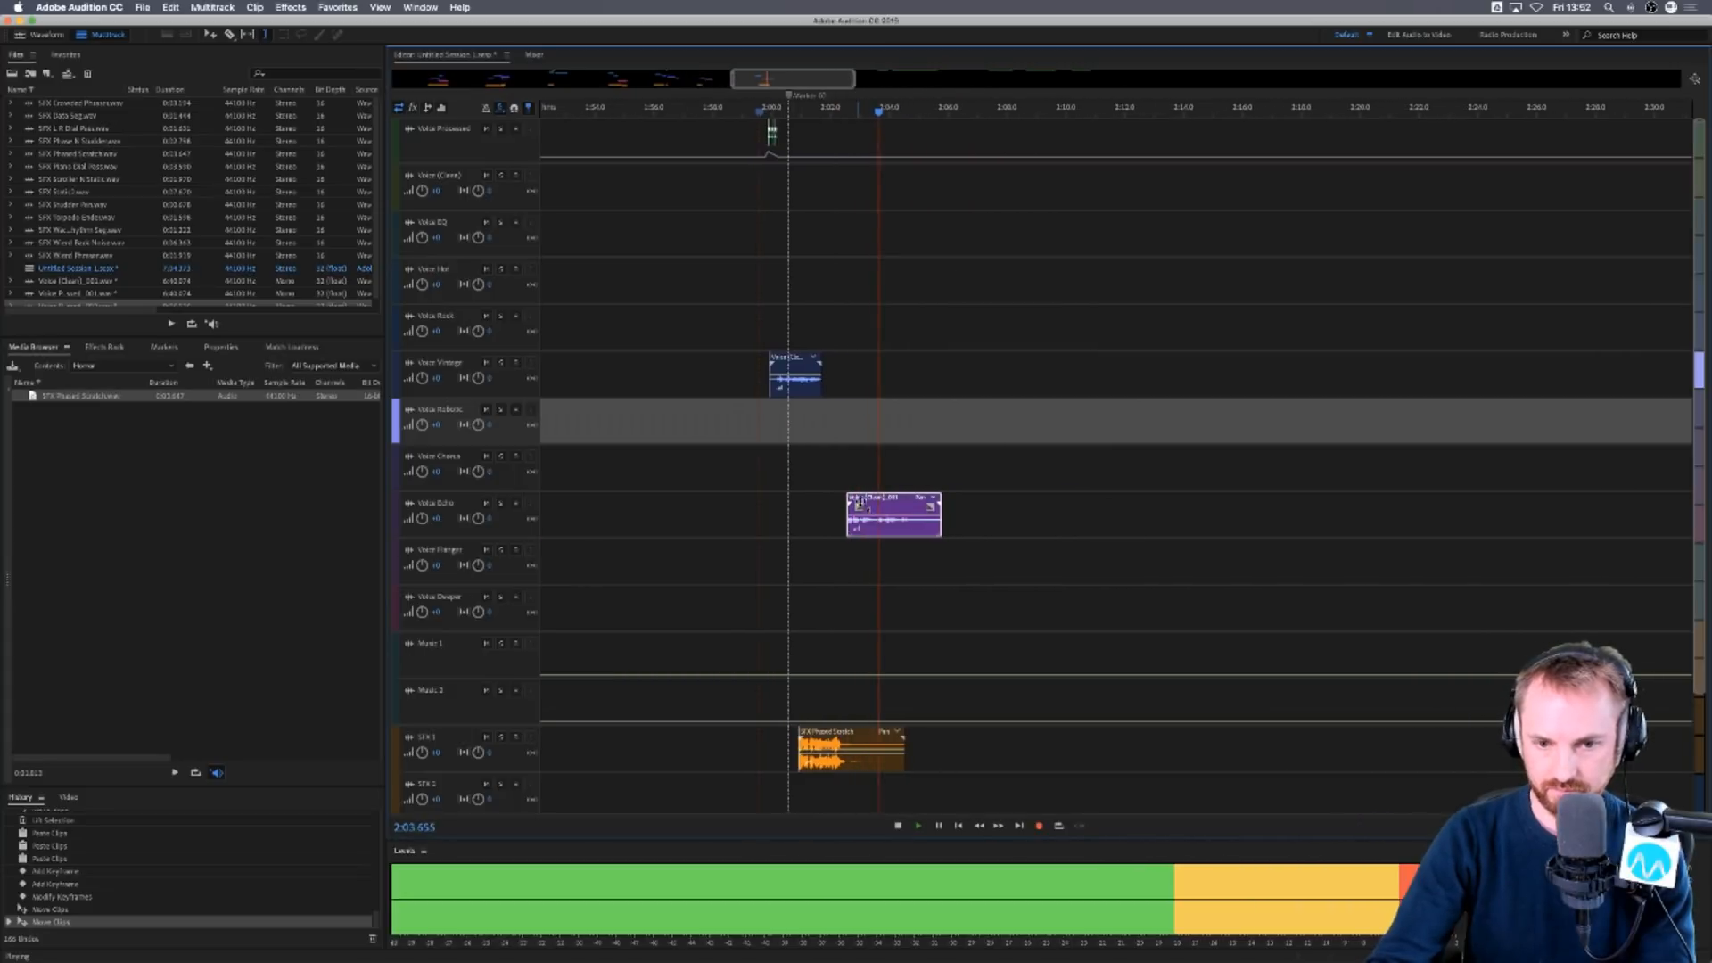
{"action": "mouse_move", "coordinate": [859, 505]}
{"action": "left_mouse_down"}
{"action": "mouse_move", "coordinate": [858, 550]}
{"action": "mouse_move", "coordinate": [858, 506]}
{"action": "left_mouse_up"}
{"action": "key", "text": "space"}
Move the next Voice Processed phrase to the Voice Chorus track, starting at about 2:29.
{"action": "scroll", "coordinate": [1106, 111], "scroll_direction": "down", "scroll_amount": 3}
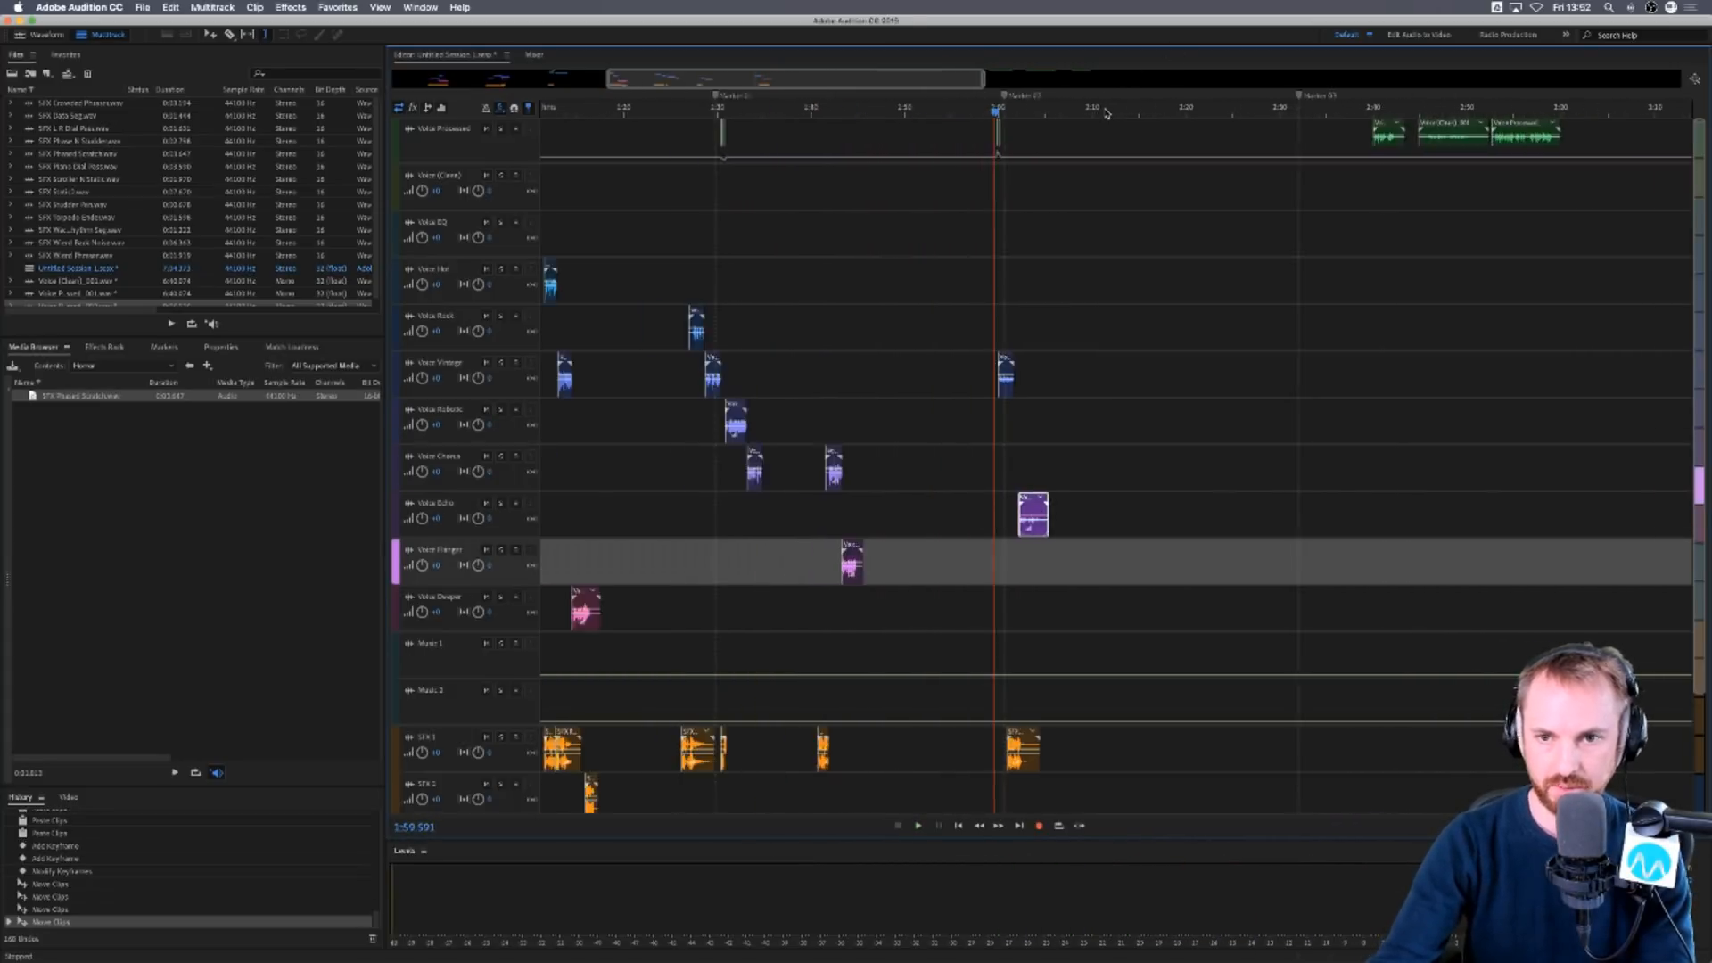
{"action": "scroll", "coordinate": [1373, 170], "scroll_direction": "right", "scroll_amount": 5}
{"action": "mouse_move", "coordinate": [1205, 142]}
{"action": "left_mouse_down"}
{"action": "mouse_move", "coordinate": [1108, 539]}
{"action": "mouse_move", "coordinate": [1106, 482]}
{"action": "left_mouse_up"}
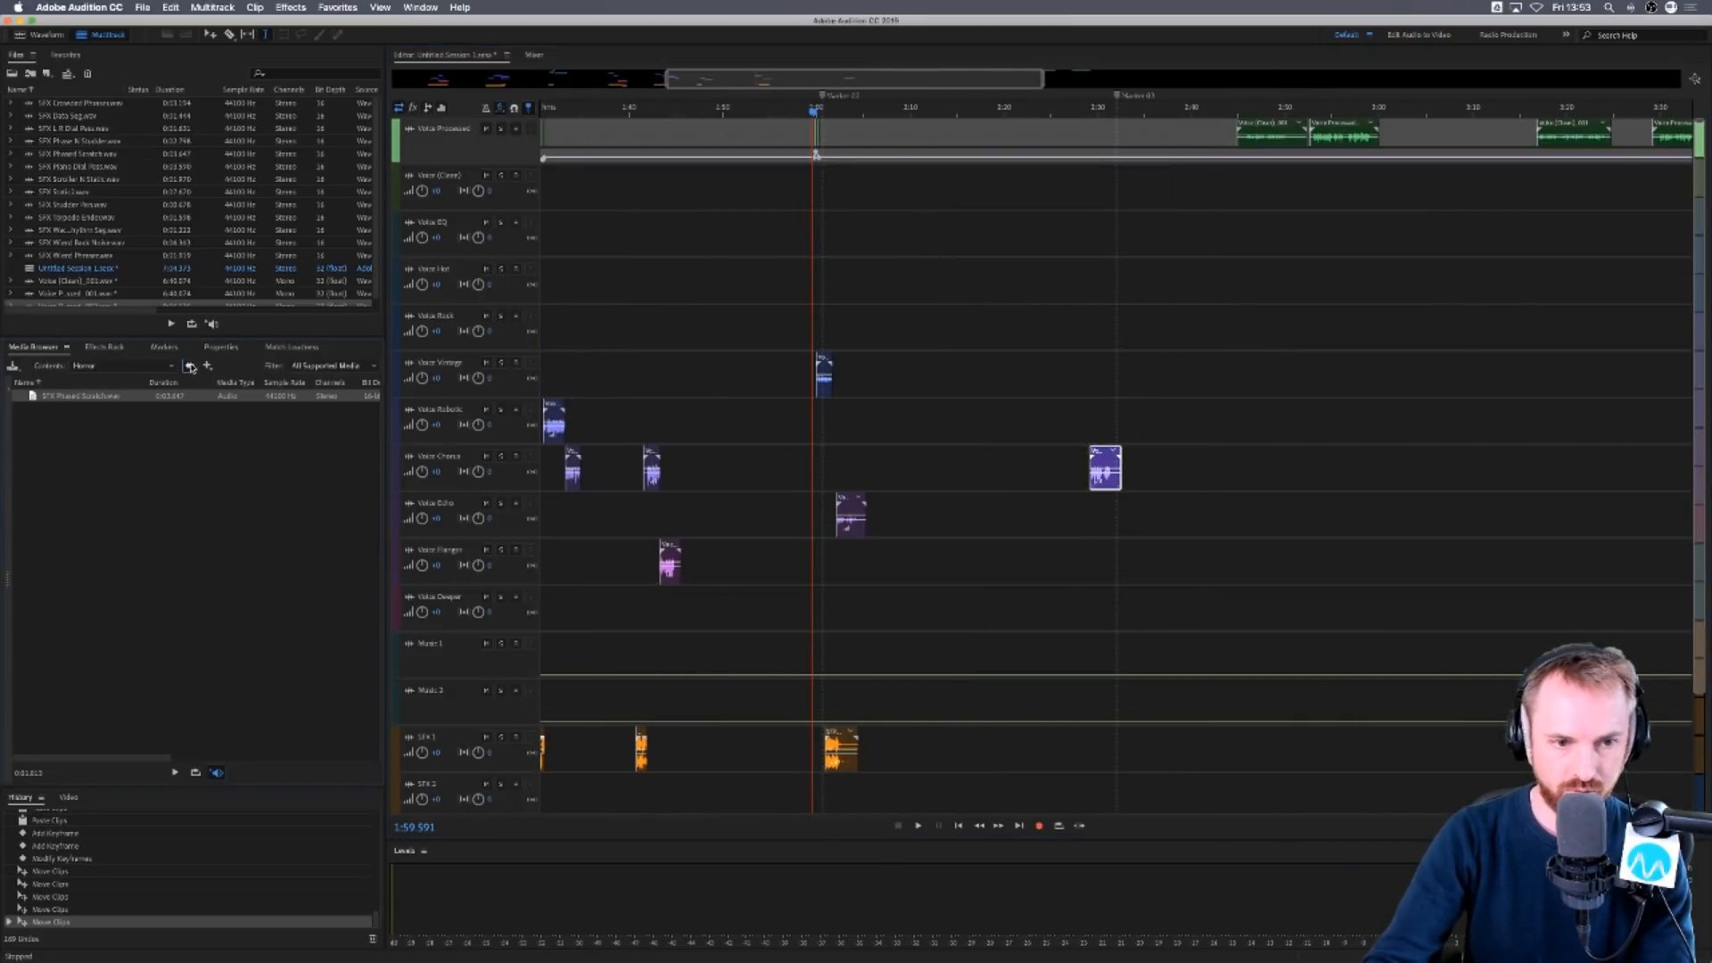
Browse the Riser sound effects and add SFX Riser W Scratch to SFX 1 beneath the Voice Chorus phrase.
{"action": "left_click", "coordinate": [154, 368]}
{"action": "left_click", "coordinate": [67, 595]}
{"action": "left_click", "coordinate": [64, 473]}
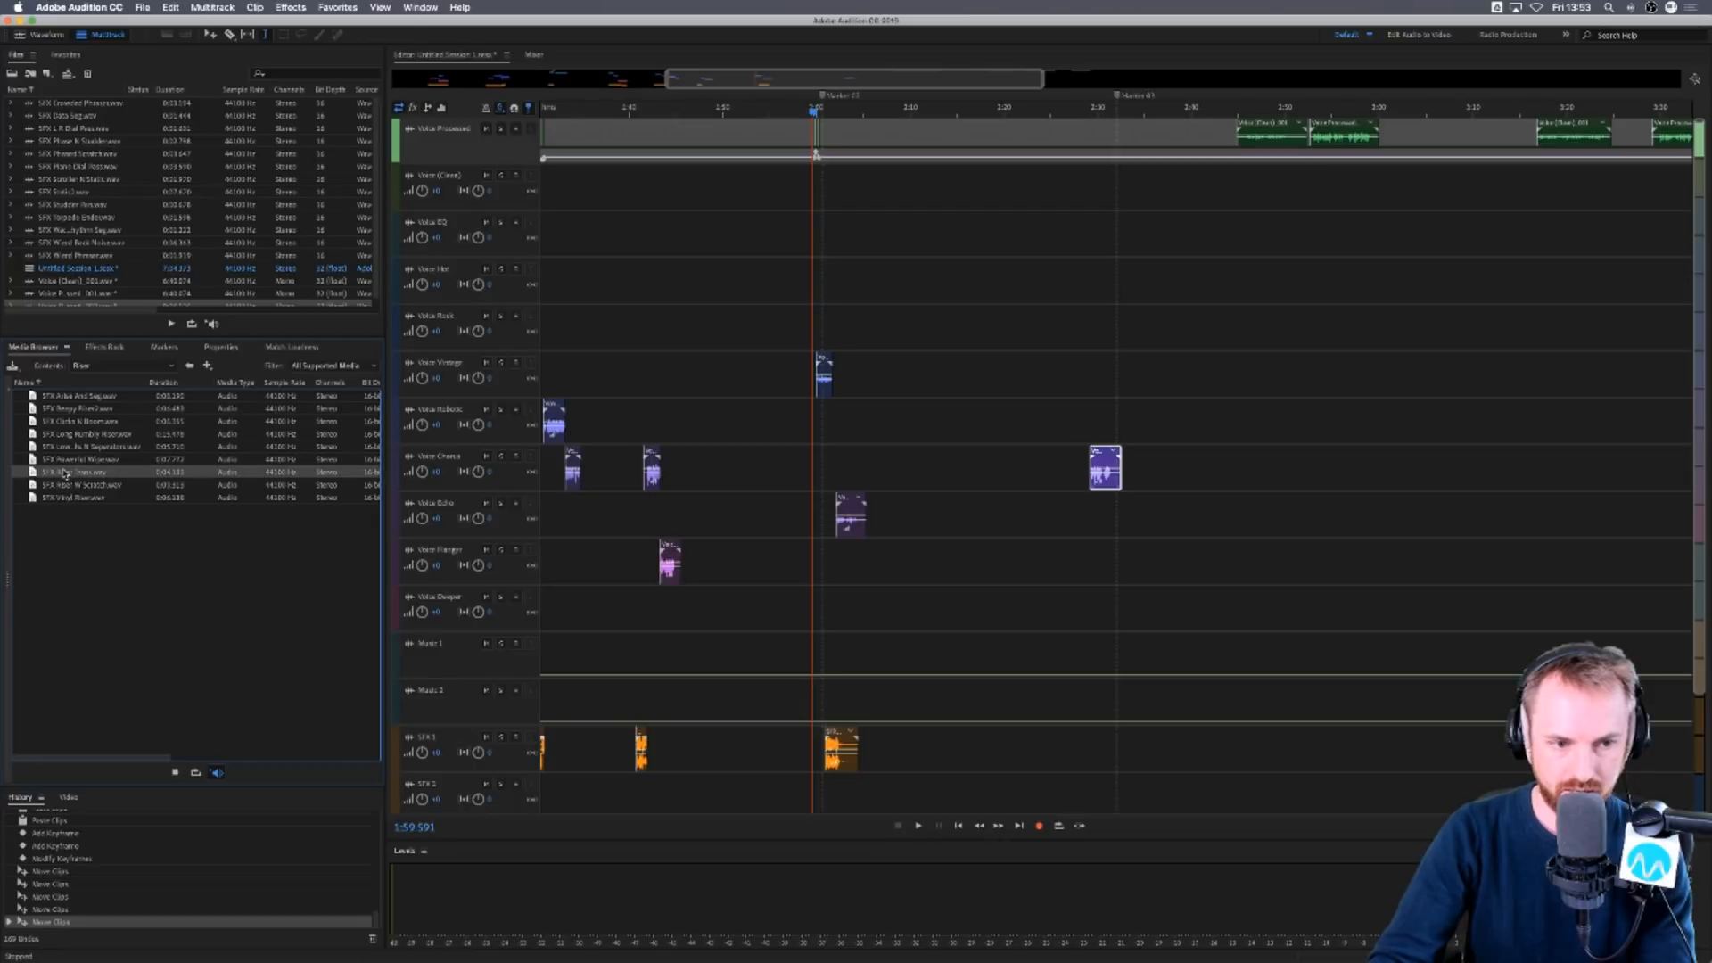
{"action": "left_click_drag", "start_coordinate": [979, 731], "coordinate": [186, 469]}
{"action": "left_click", "coordinate": [189, 366]}
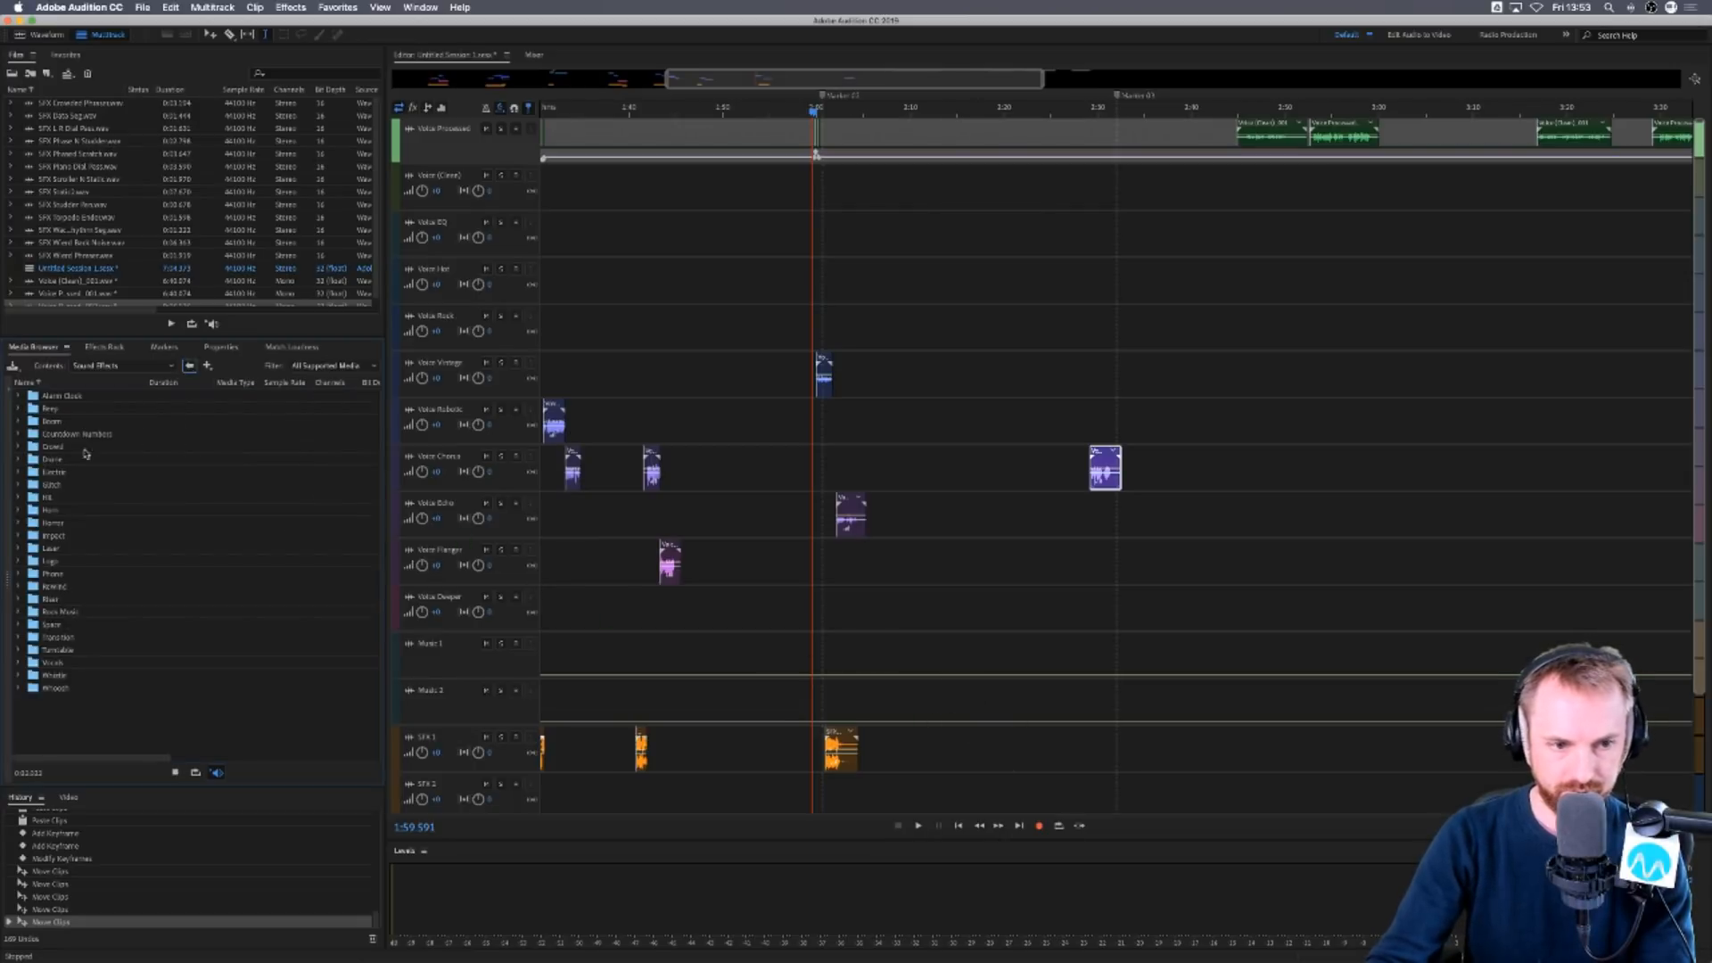
{"action": "left_click", "coordinate": [71, 483]}
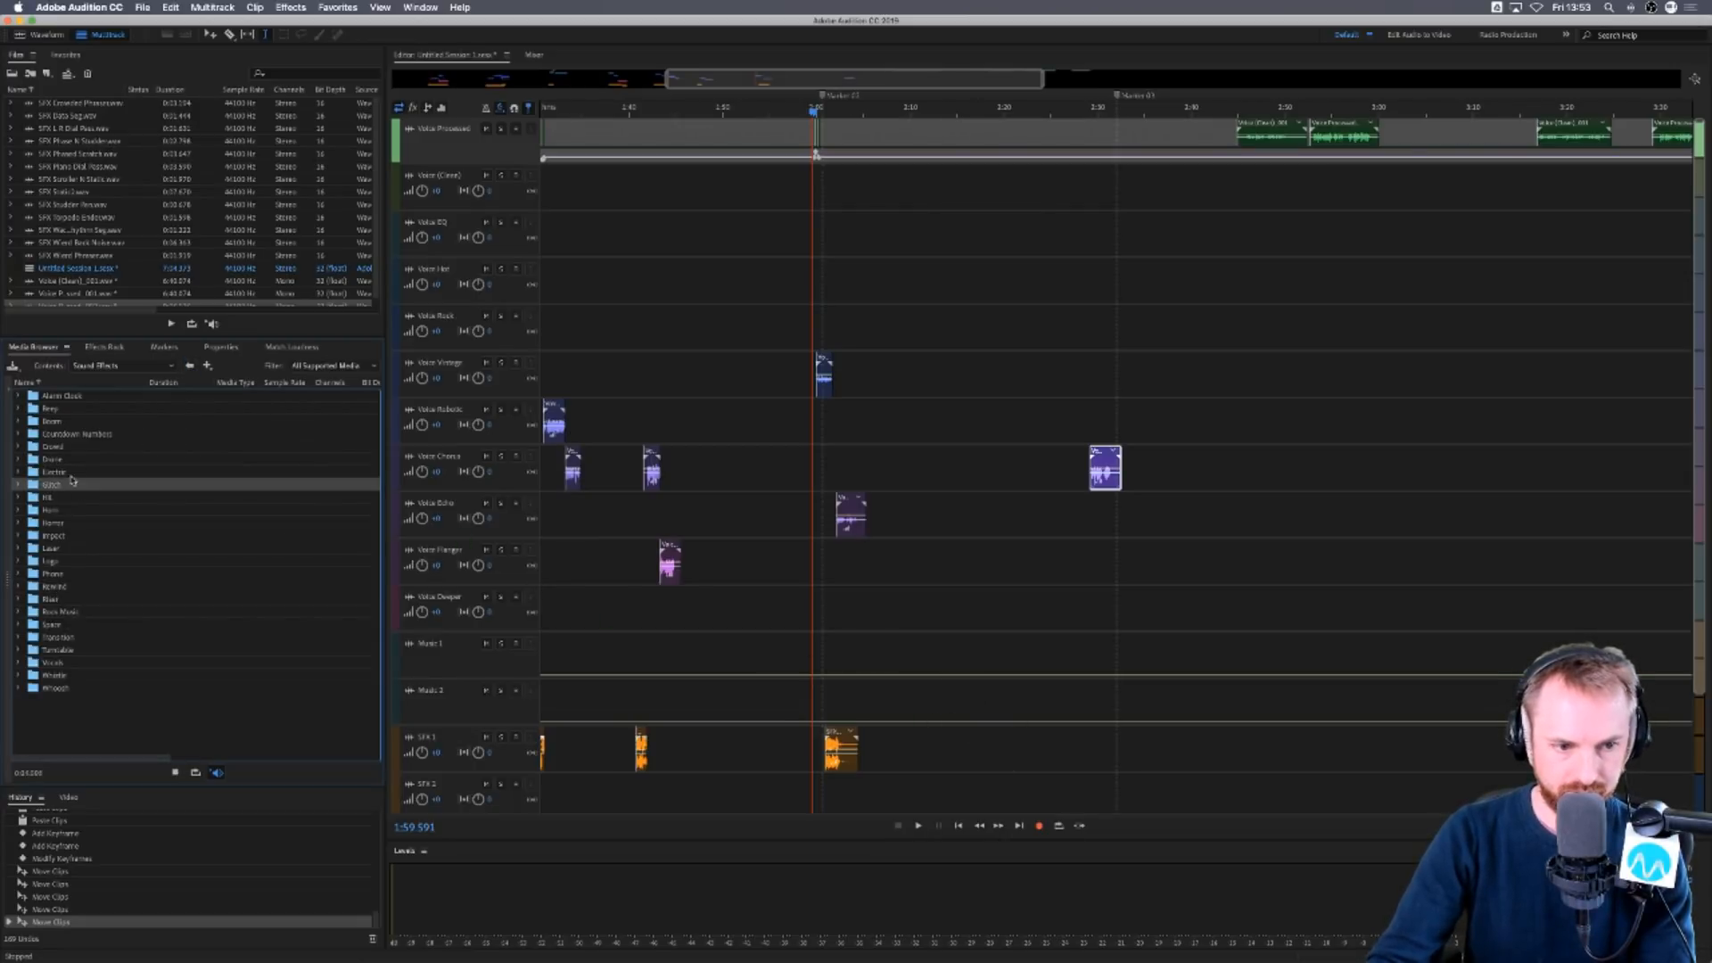
{"action": "double_click", "coordinate": [61, 601]}
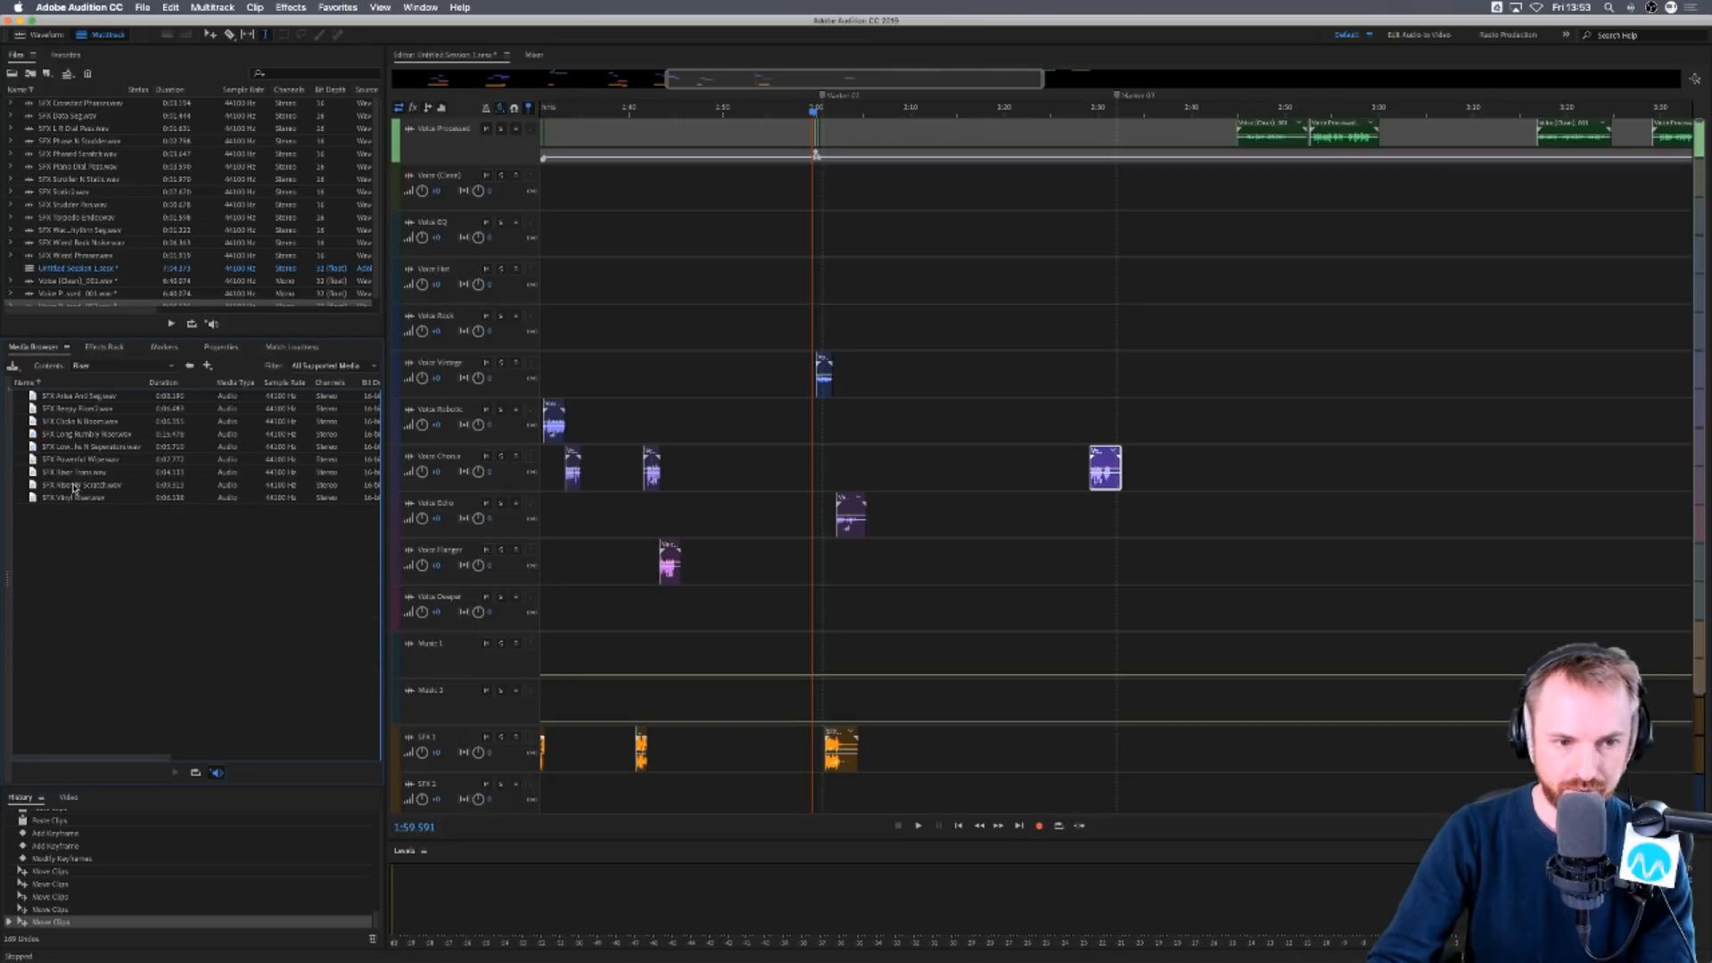
{"action": "left_click_drag", "start_coordinate": [74, 487], "coordinate": [1075, 740]}
Cut a long section out of the Riser W Scratch effect, crossfade its remaining pieces starting at about 2:28.8, and check the timing.
{"action": "scroll", "coordinate": [1132, 268], "scroll_direction": "up", "scroll_amount": 5}
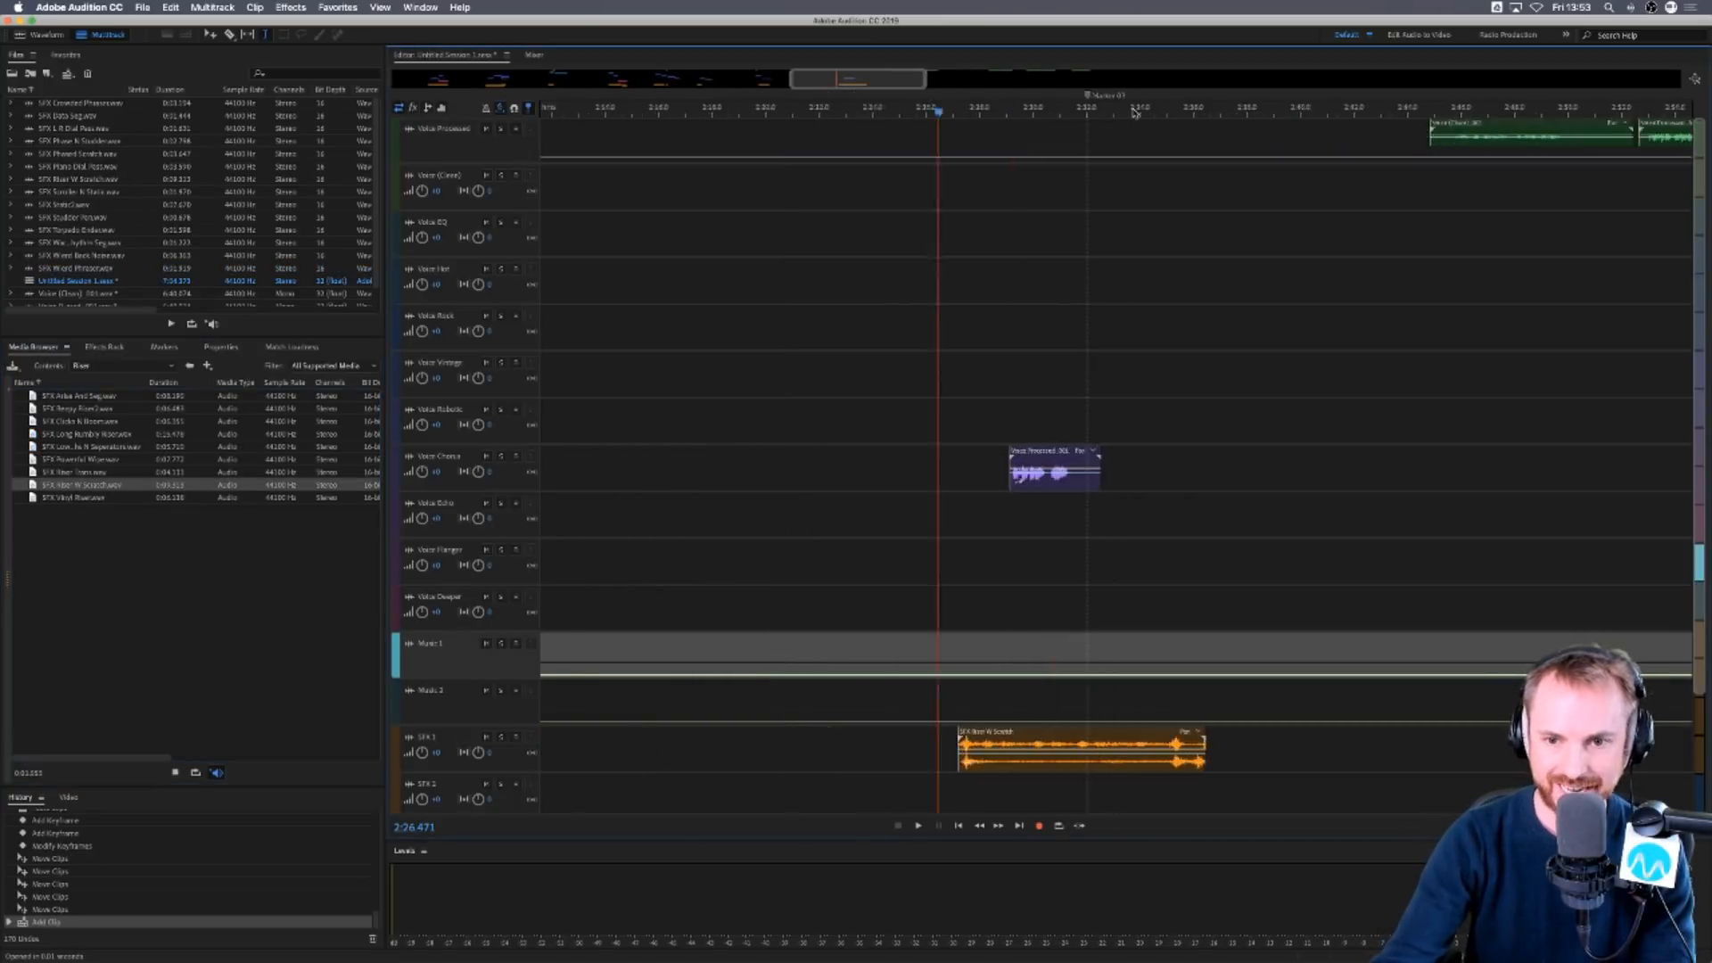
{"action": "mouse_move", "coordinate": [965, 740]}
{"action": "left_mouse_down"}
{"action": "mouse_move", "coordinate": [1182, 756]}
{"action": "mouse_move", "coordinate": [995, 747]}
{"action": "left_mouse_up"}
{"action": "key", "text": "Delete"}
{"action": "left_click", "coordinate": [1203, 689]}
{"action": "left_click", "coordinate": [910, 617]}
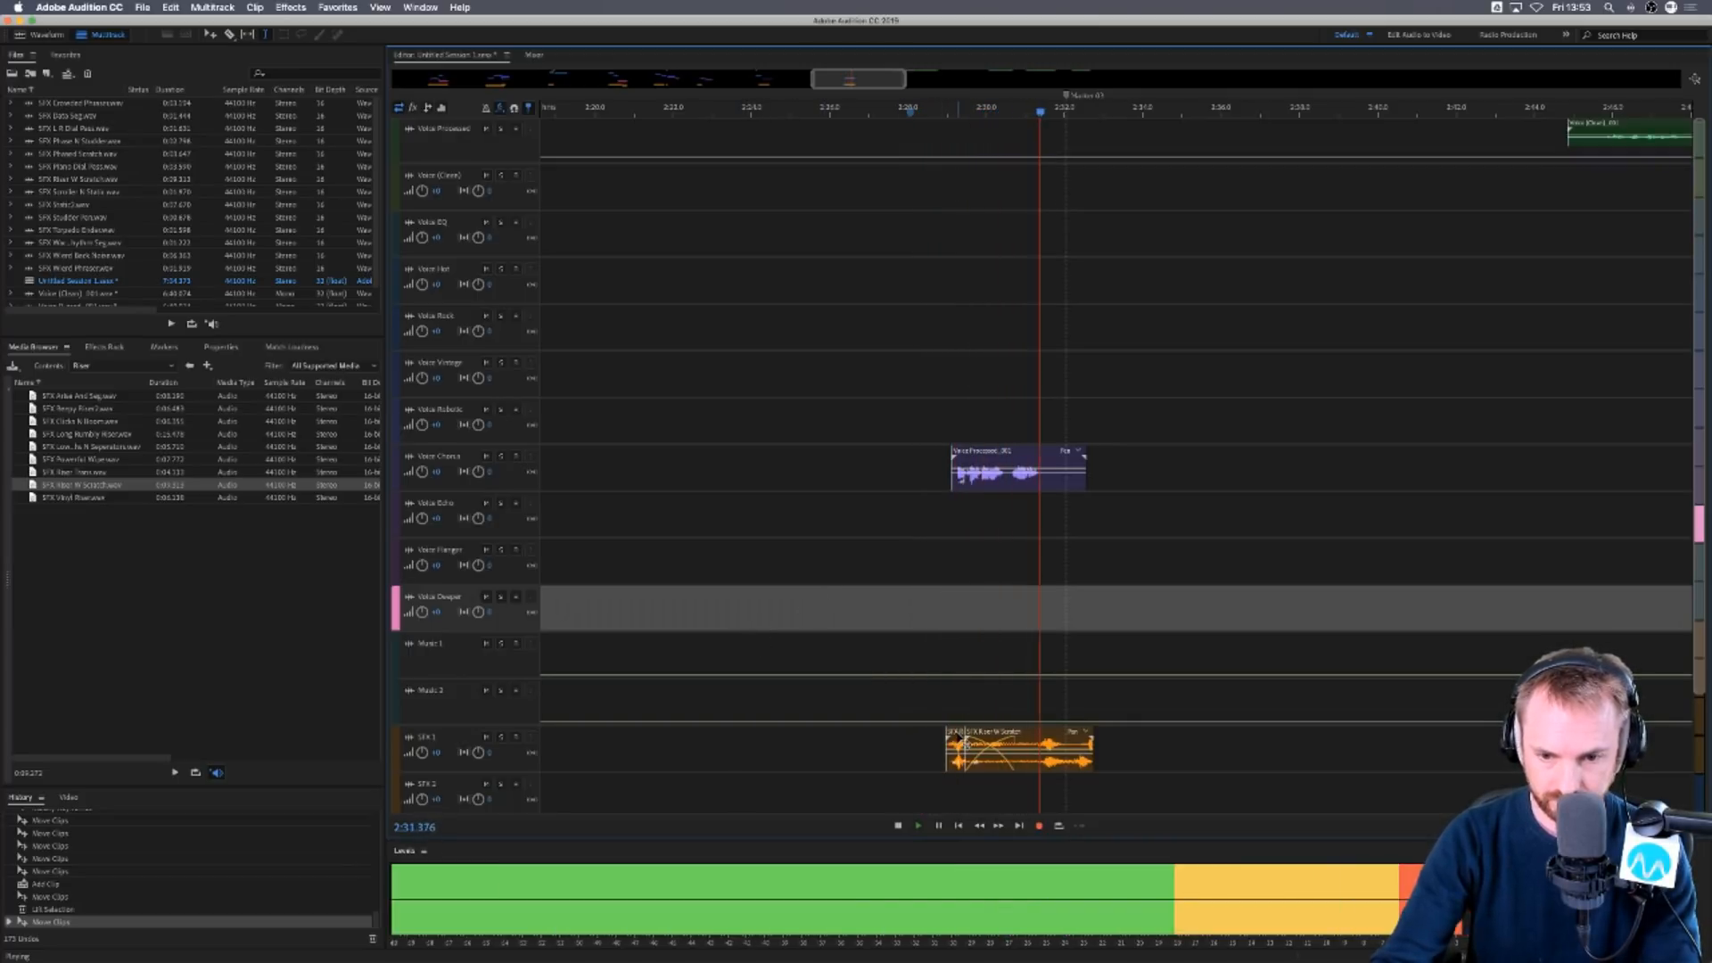
{"action": "left_click_drag", "start_coordinate": [960, 739], "coordinate": [954, 738]}
{"action": "key", "text": "space"}
Shift the remaining Voice Processed phrases later, starting the next one at about 3:09 and the rest from about 3:39.
{"action": "scroll", "coordinate": [1142, 101], "scroll_direction": "down", "scroll_amount": 1}
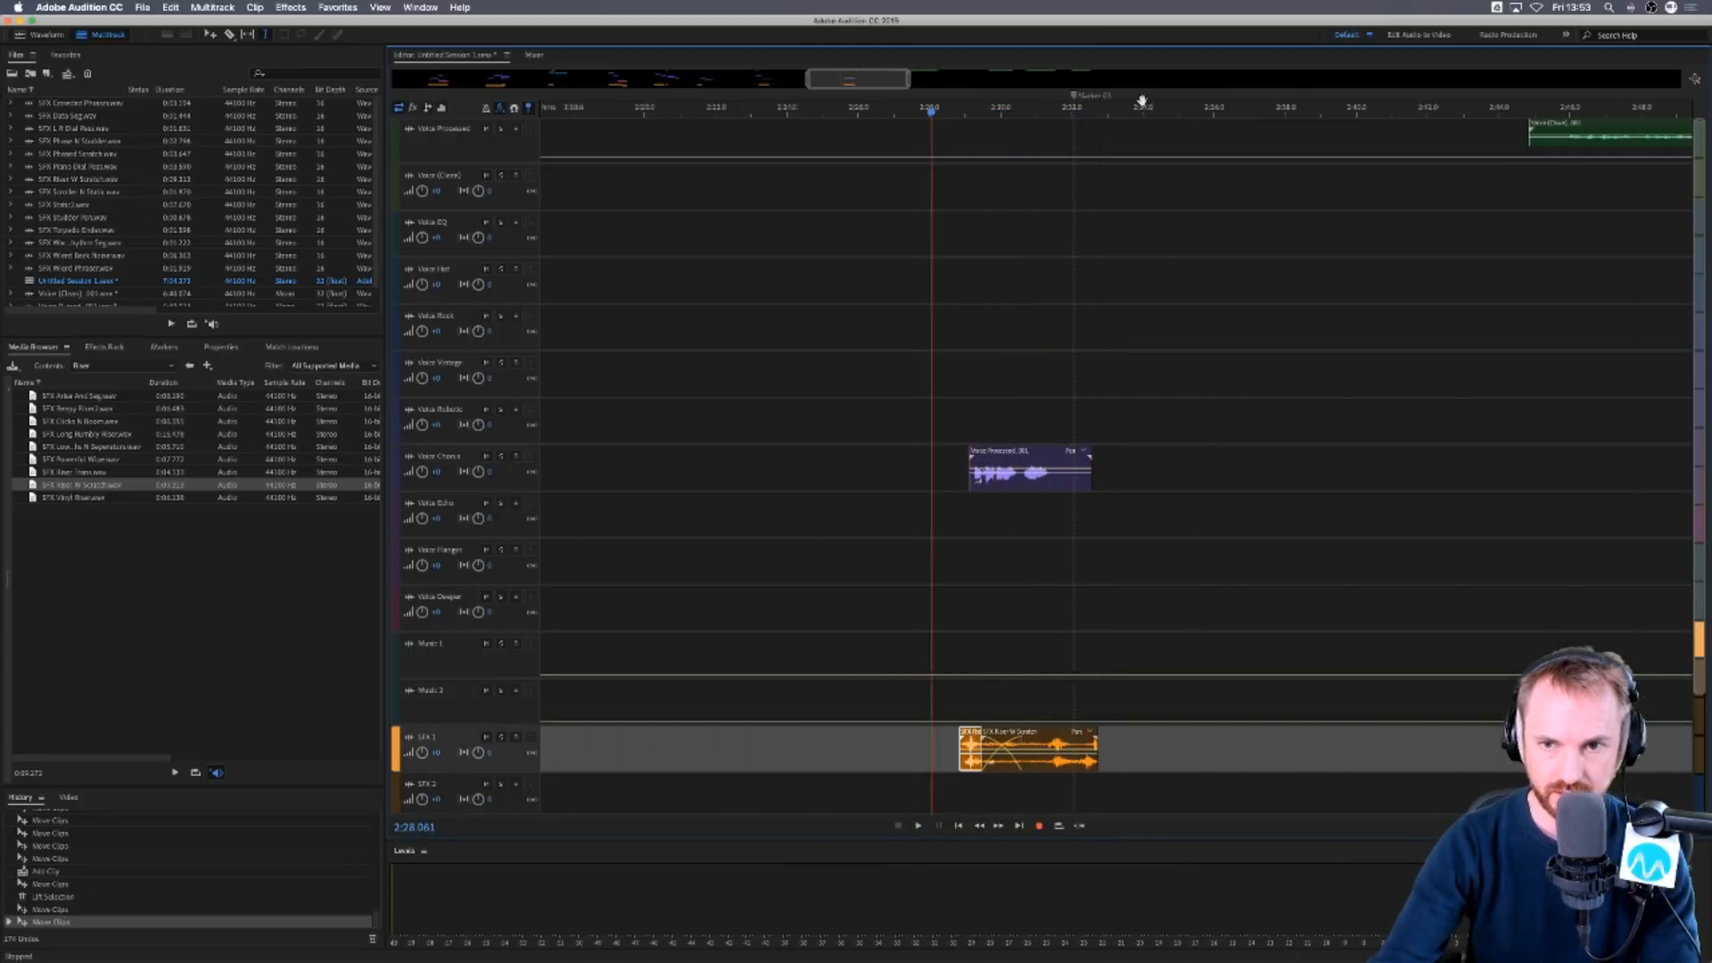
{"action": "scroll", "coordinate": [1140, 102], "scroll_direction": "down", "scroll_amount": 6}
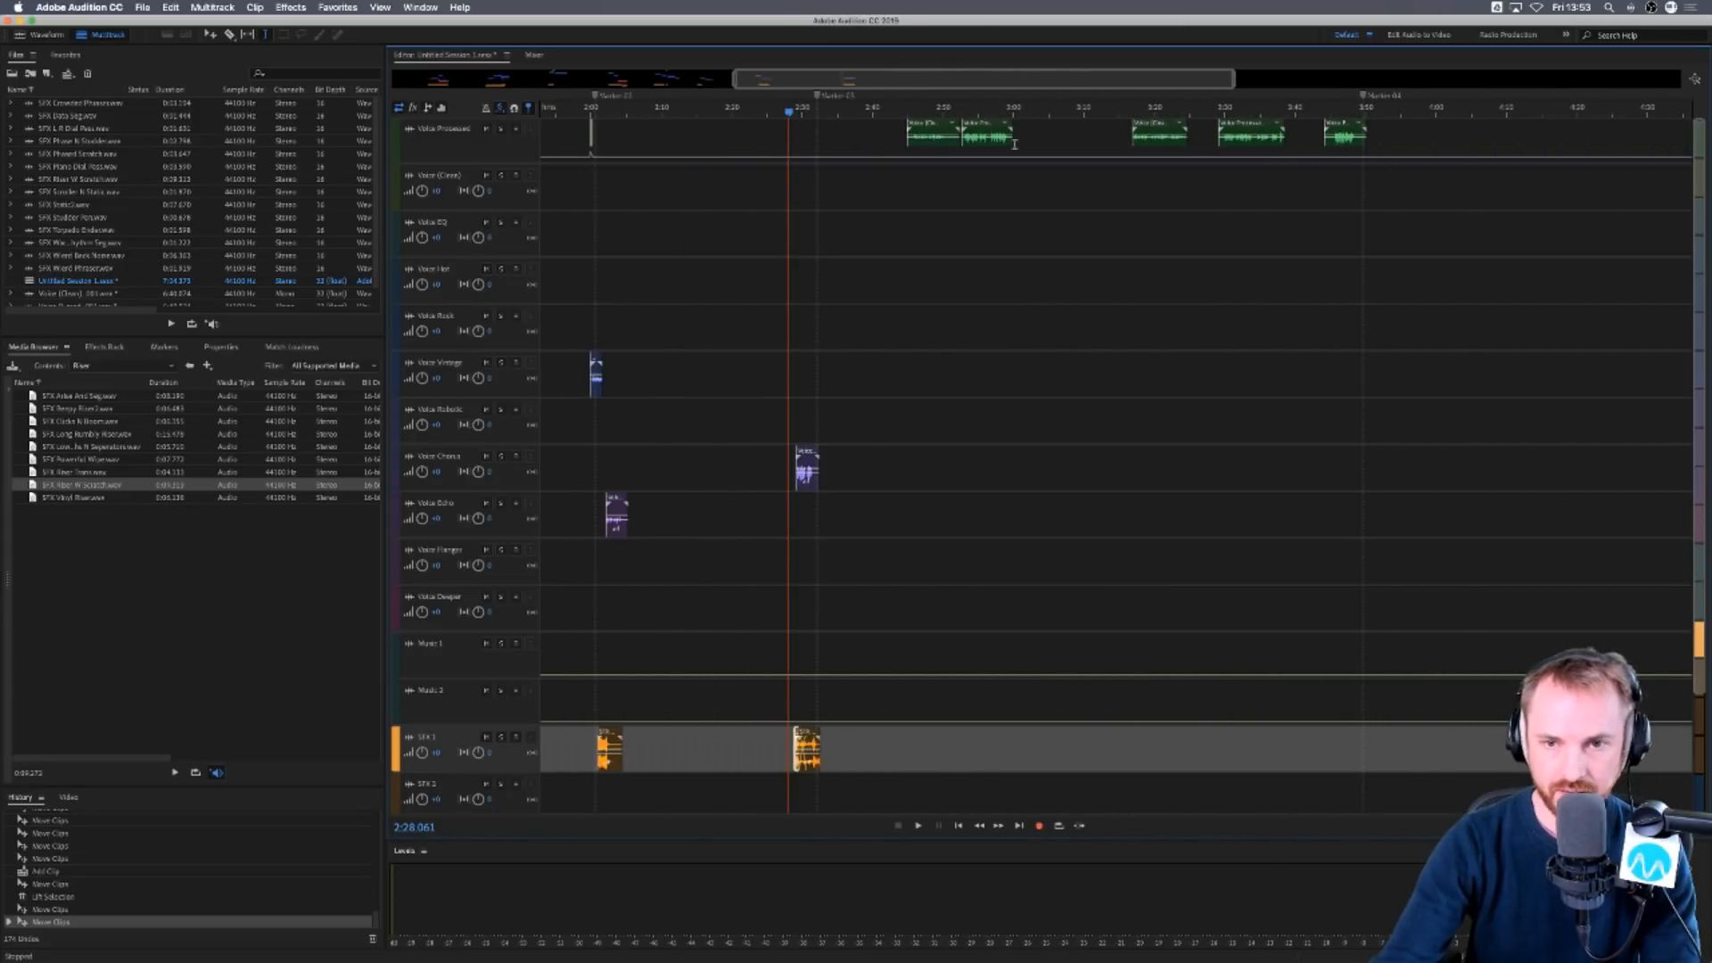
{"action": "left_click_drag", "start_coordinate": [942, 143], "coordinate": [1436, 143]}
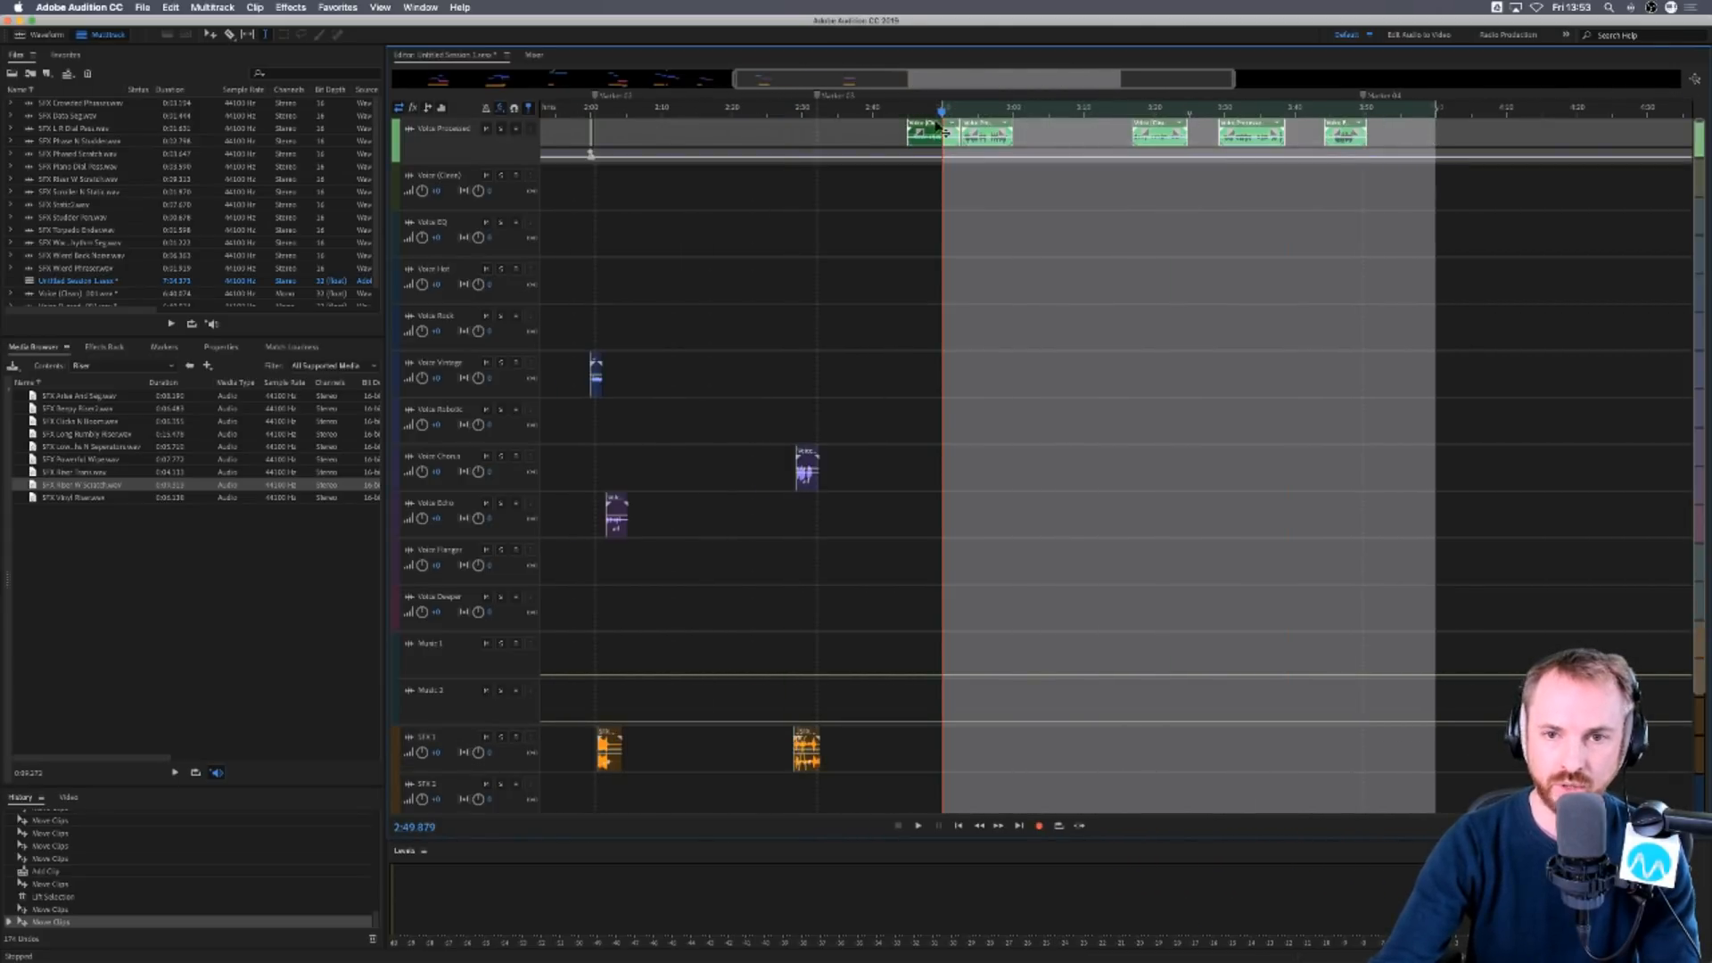
{"action": "left_click_drag", "start_coordinate": [944, 132], "coordinate": [1271, 132]}
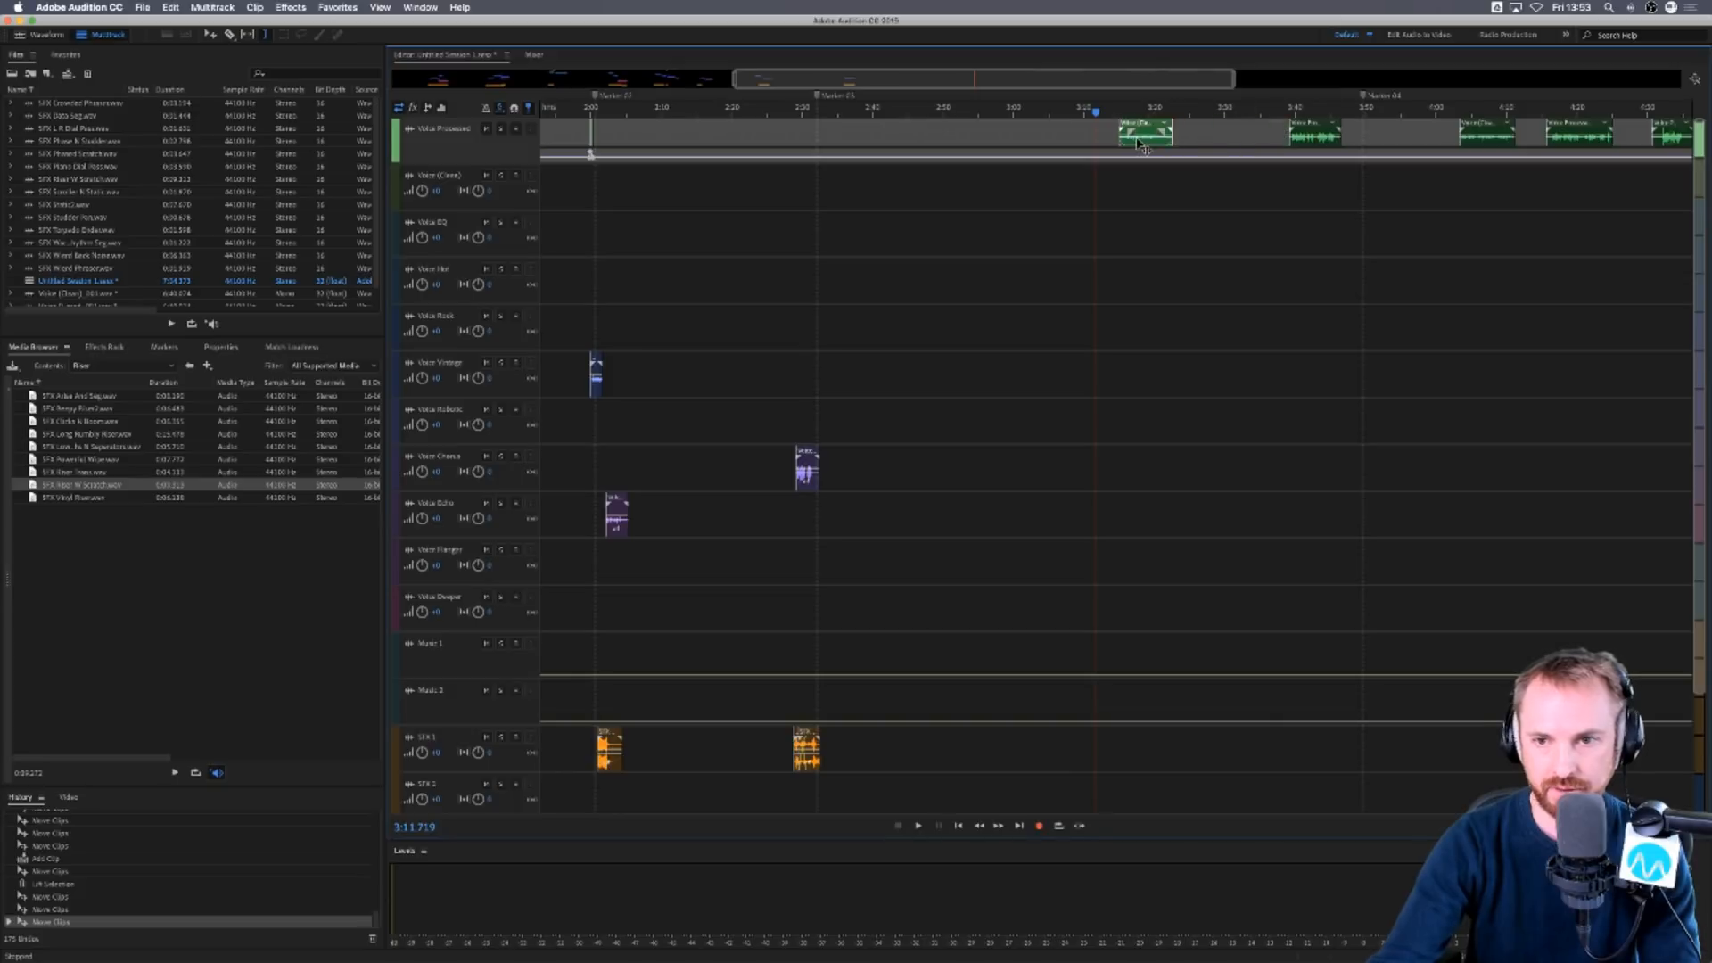
Add the Long Rumble Riser to SFX 1 at about 3:08.7, move the phrase above it to Voice Echo at about 3:09, and listen.
{"action": "left_click_drag", "start_coordinate": [83, 438], "coordinate": [1084, 749]}
{"action": "left_click", "coordinate": [1083, 574]}
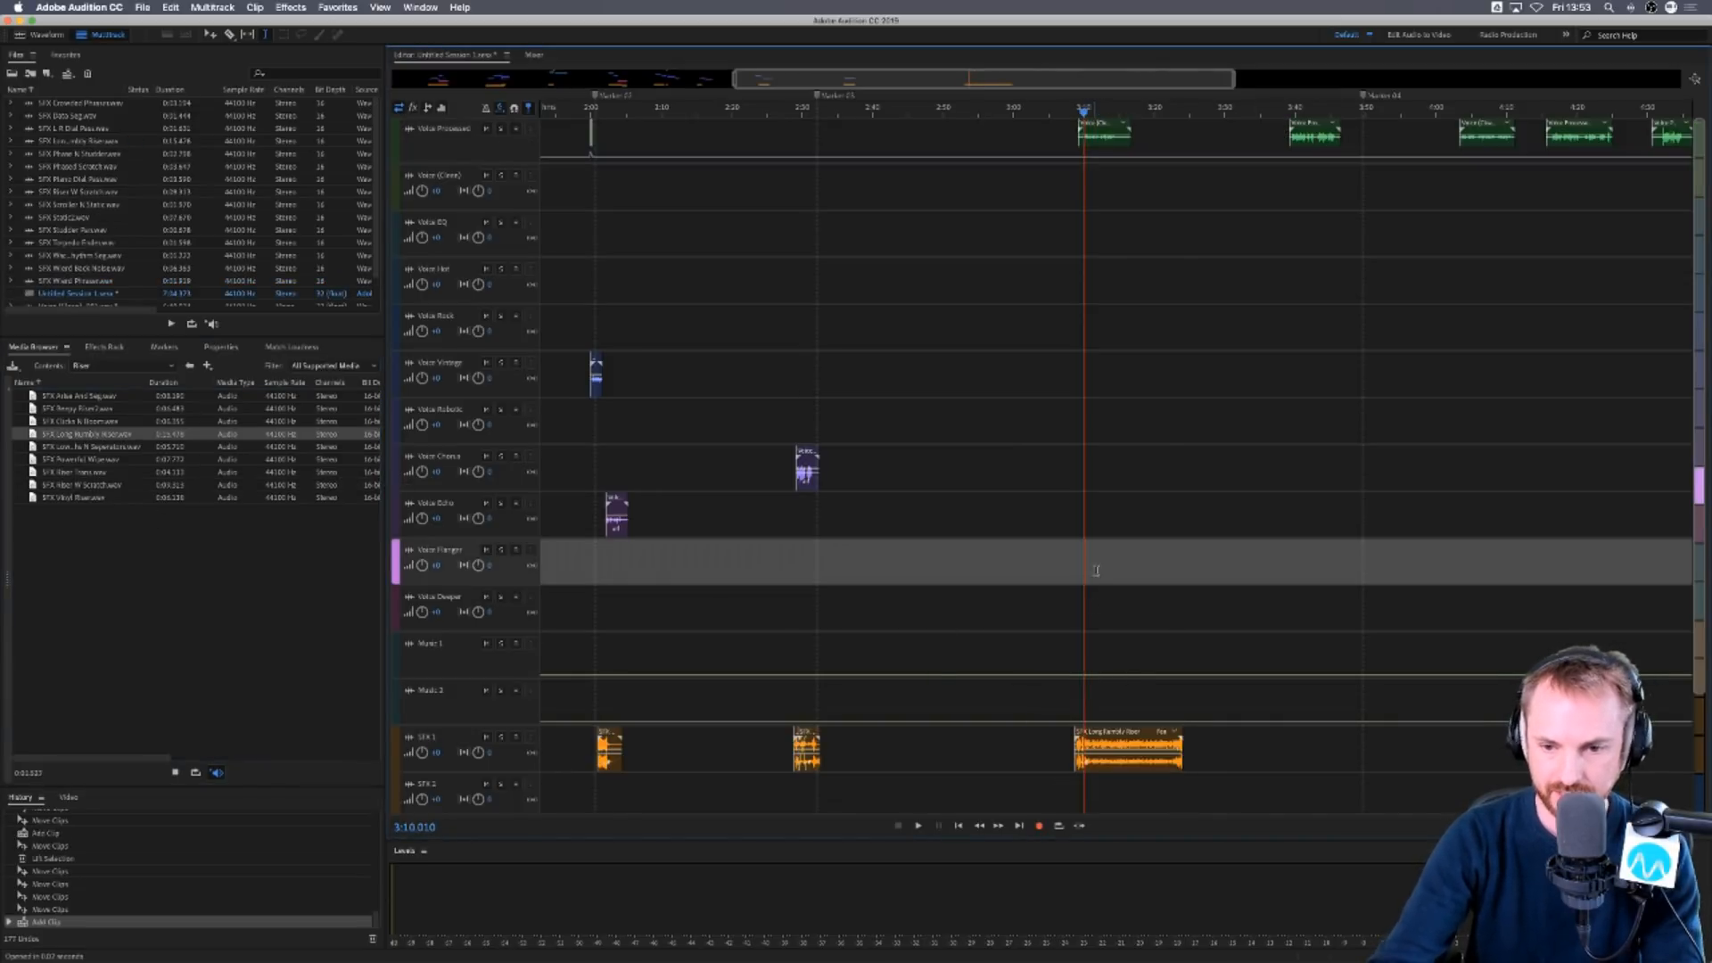
{"action": "scroll", "coordinate": [1133, 118], "scroll_direction": "up", "scroll_amount": 4}
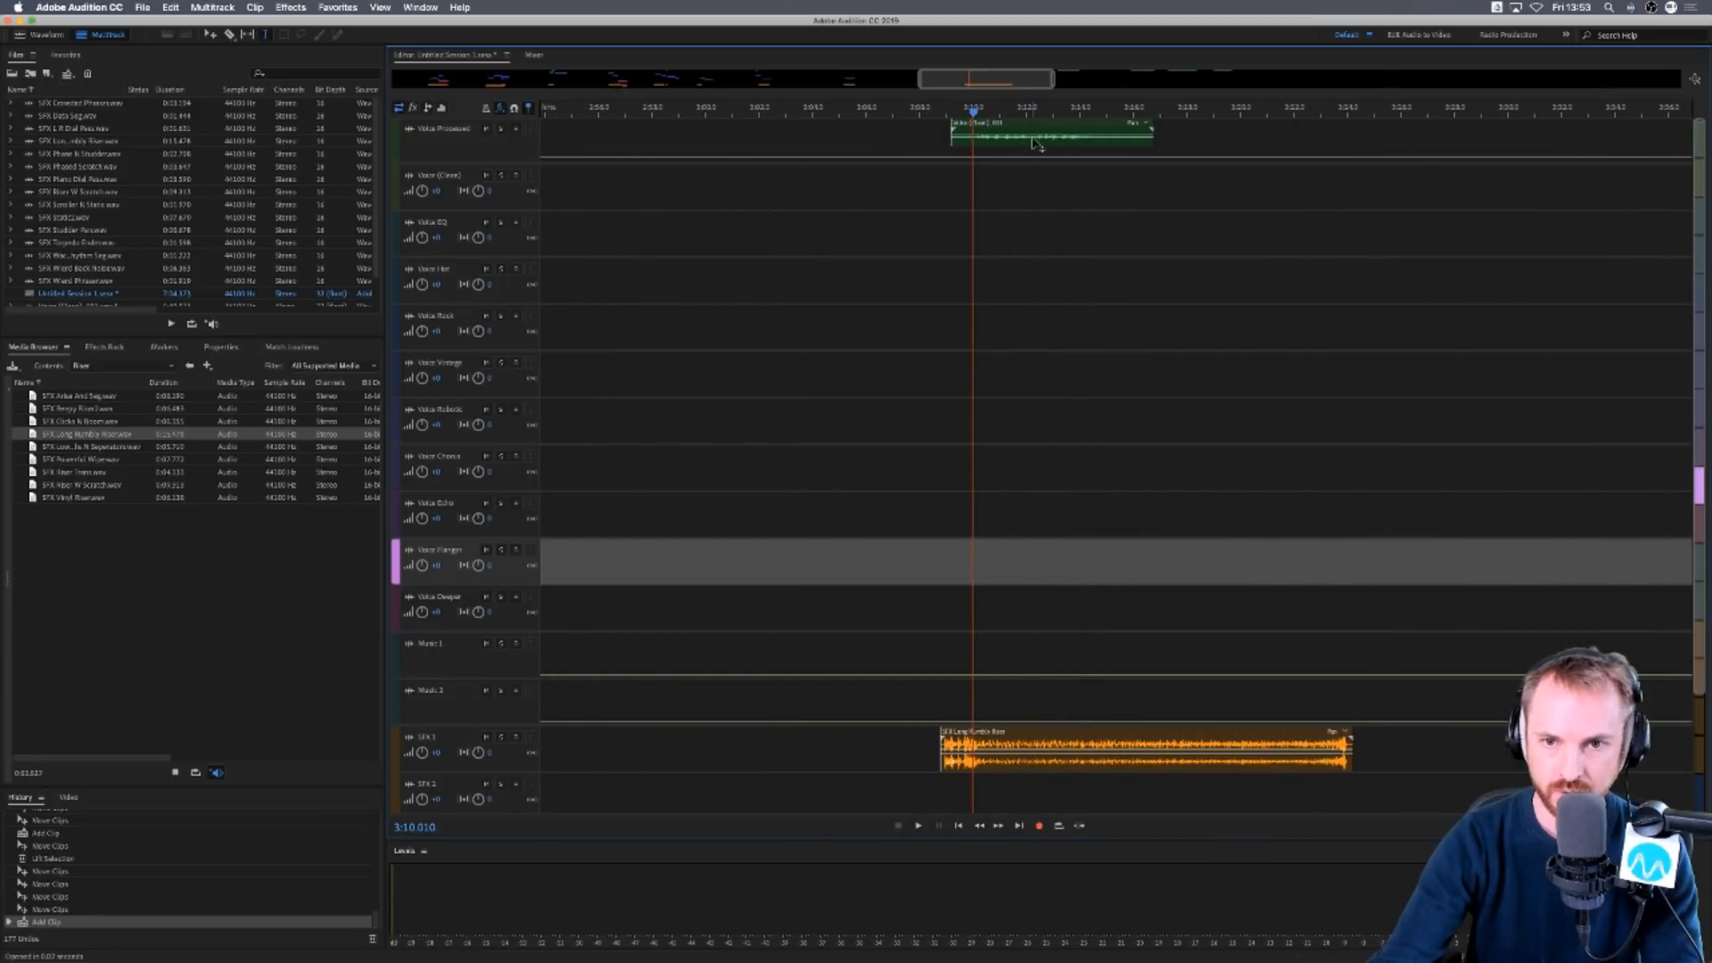
{"action": "left_click_drag", "start_coordinate": [1034, 143], "coordinate": [1028, 517]}
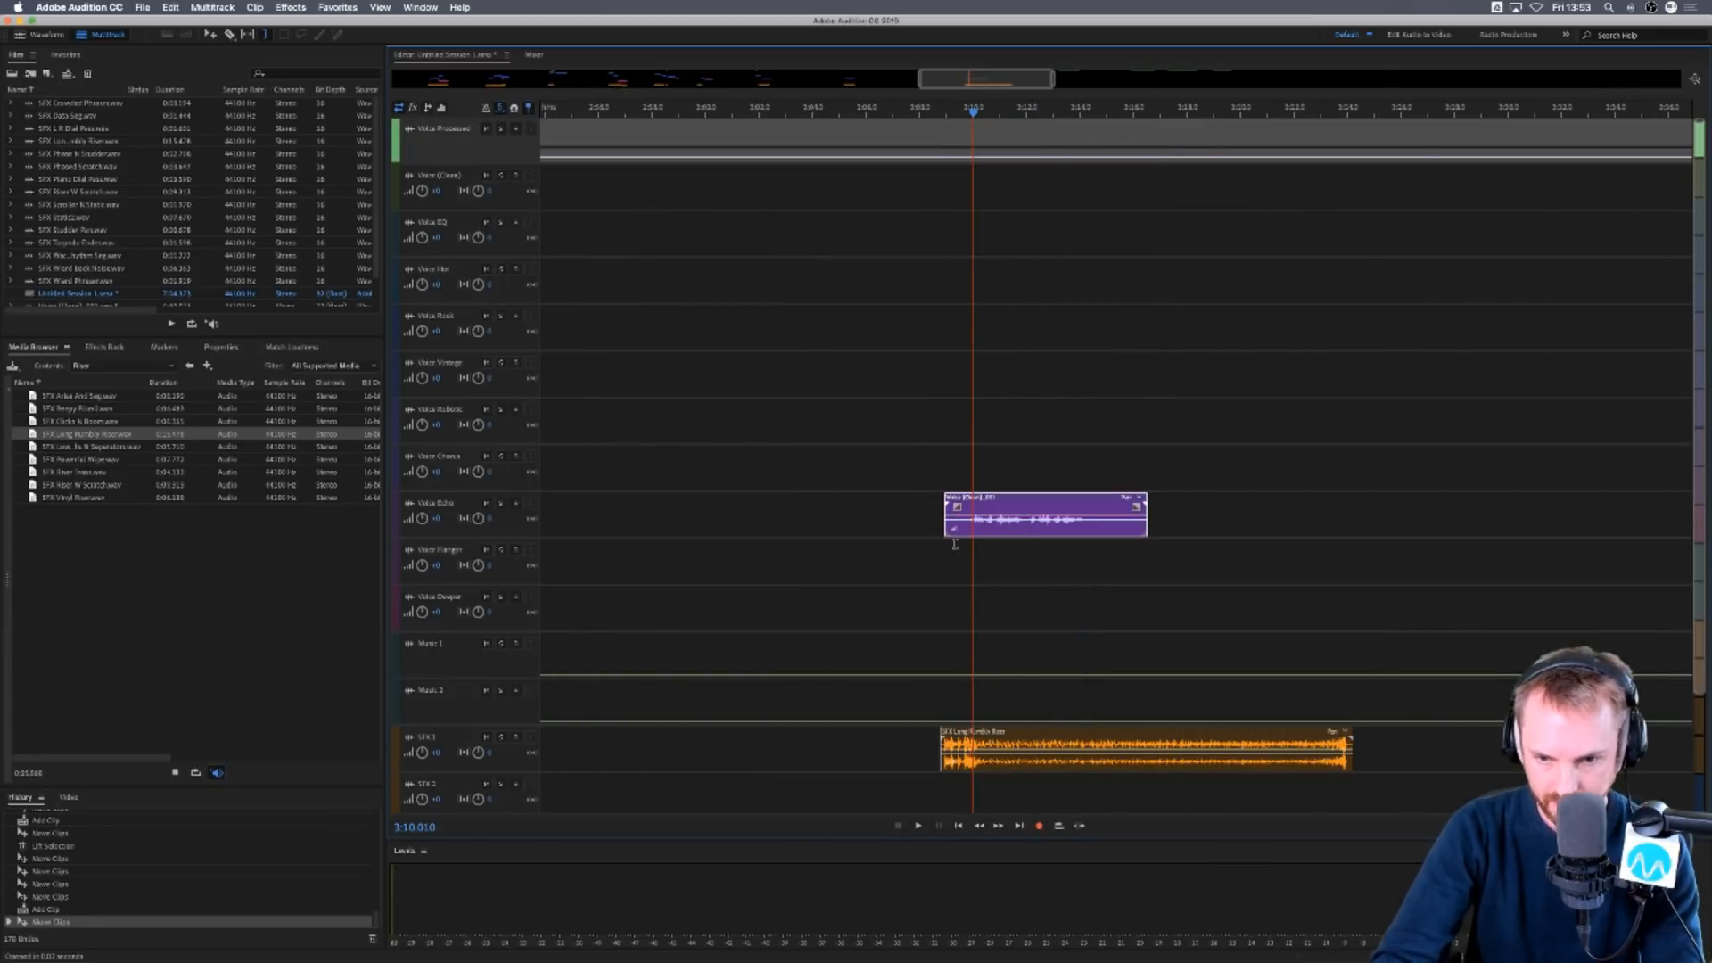
{"action": "left_click", "coordinate": [931, 574]}
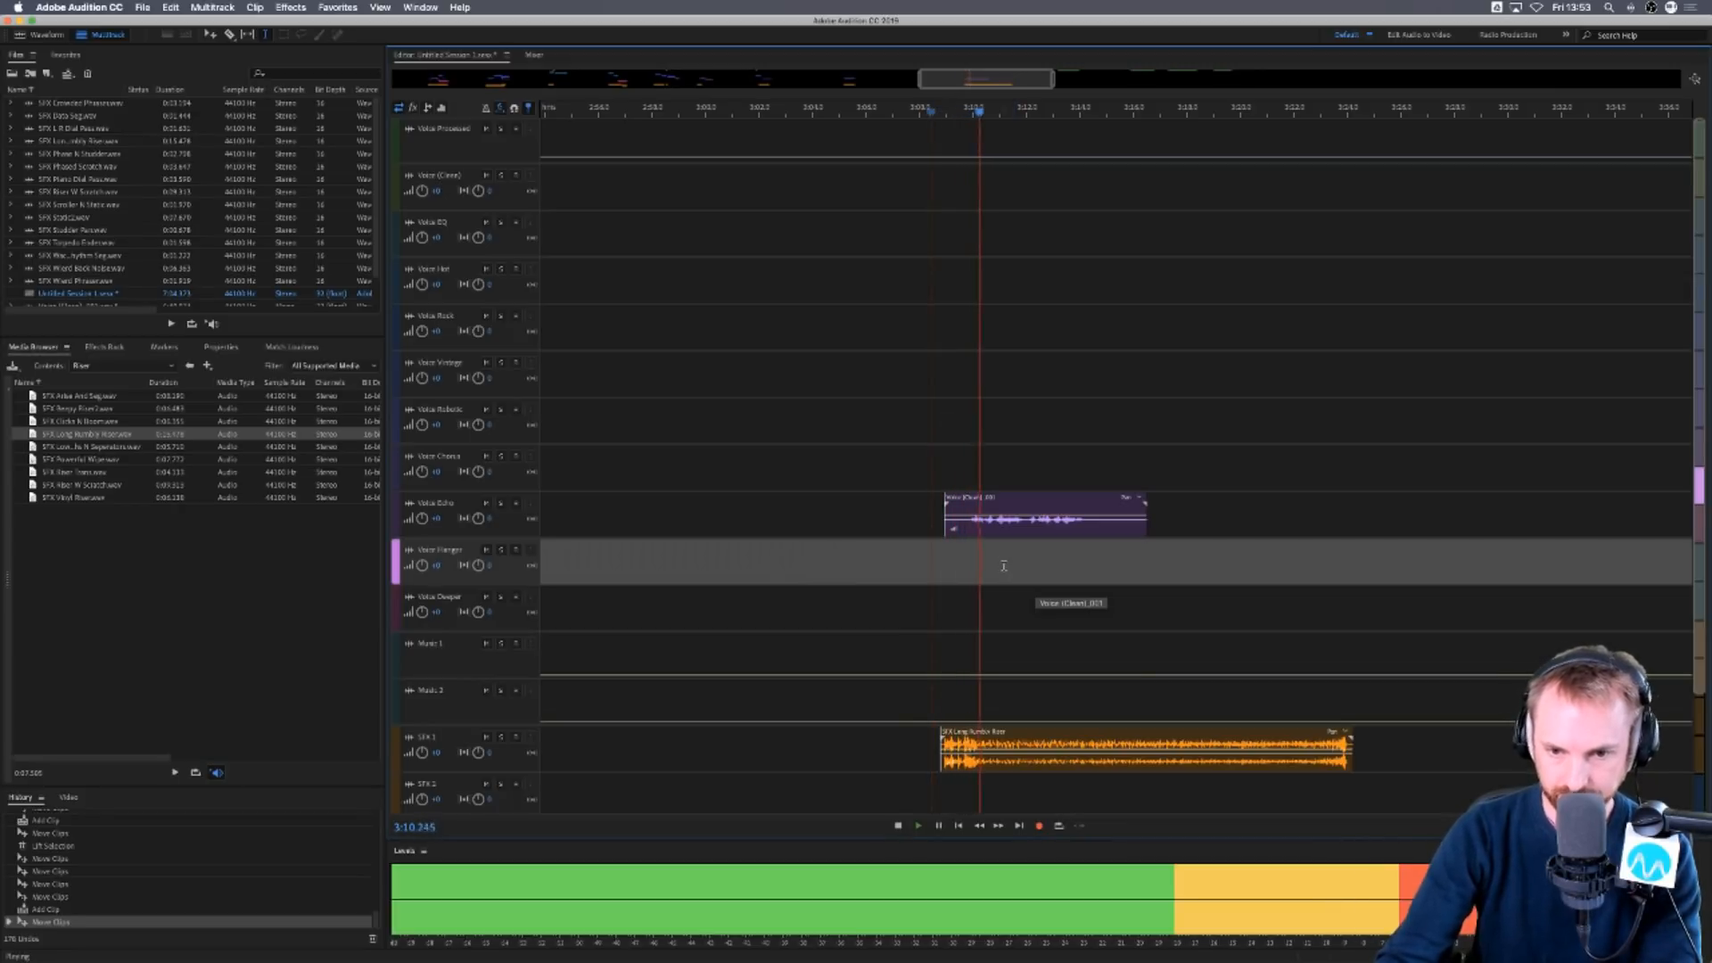
Split the Voice Echo phrase at about 3:12 and move its second part to Voice Chorus, starting at about 3:12.3.
{"action": "left_click", "coordinate": [1026, 527]}
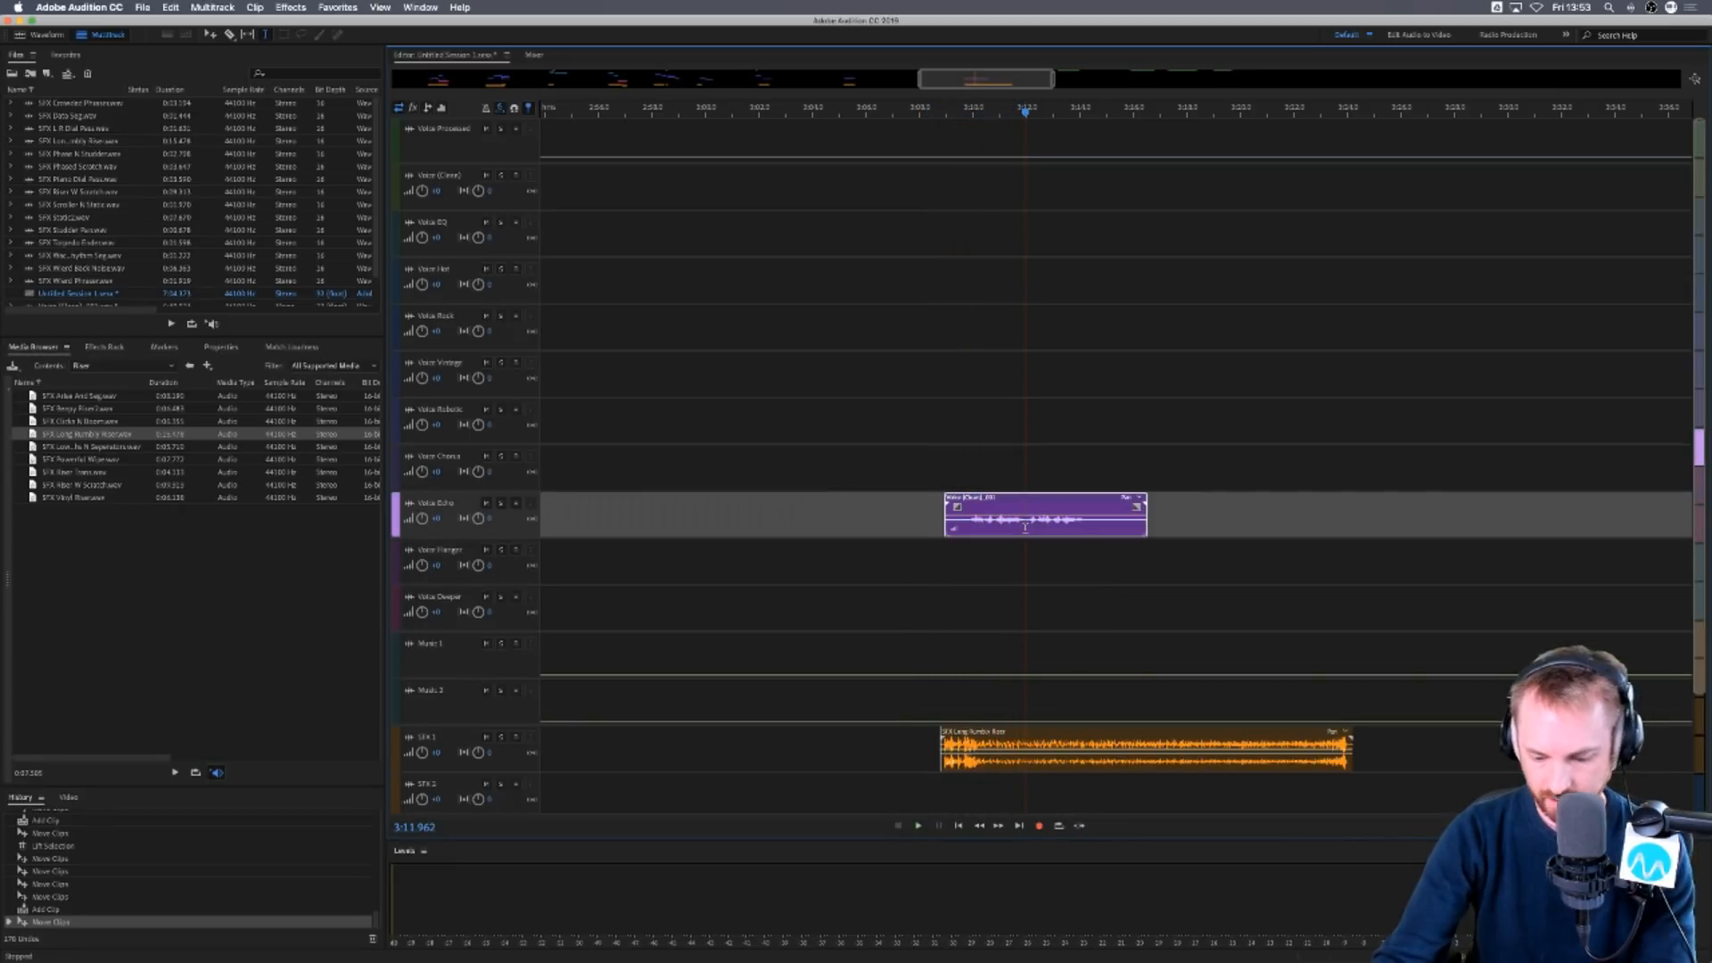
{"action": "key", "text": "super+k"}
{"action": "left_click_drag", "start_coordinate": [1079, 522], "coordinate": [1088, 476]}
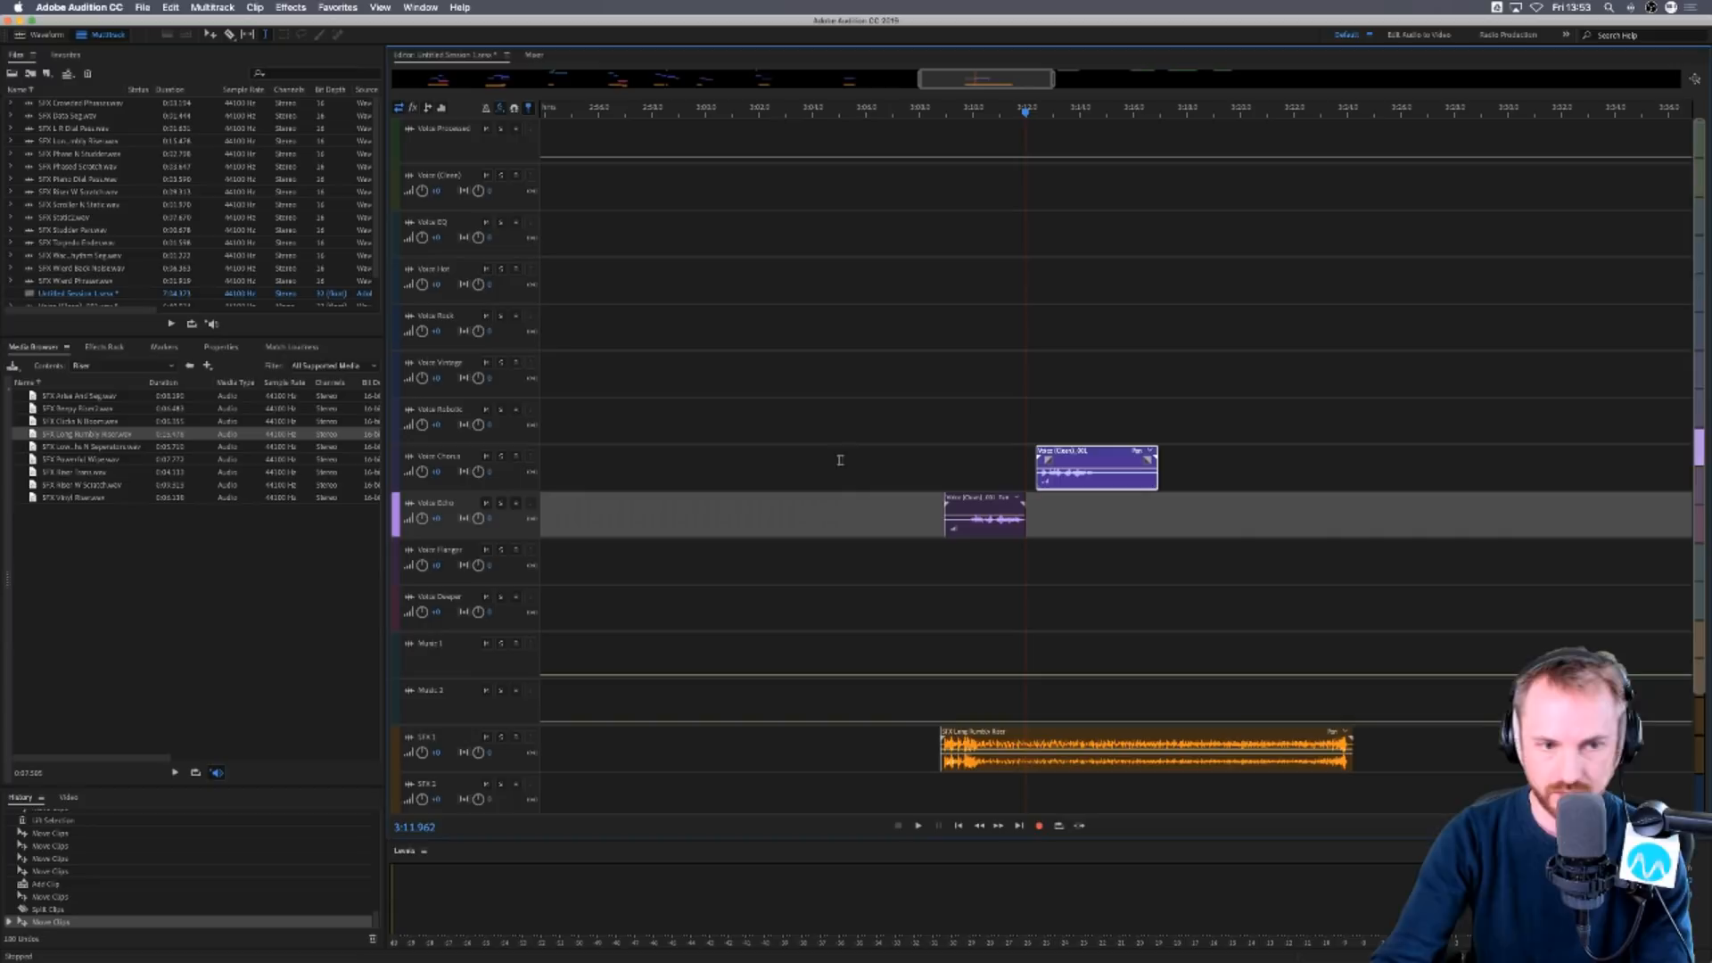
Add SFX Guitar Thingy from the Rock Music effects to Music 2 at about 3:11.2 and listen from before the Voice Echo phrase.
{"action": "left_click", "coordinate": [188, 366]}
{"action": "double_click", "coordinate": [52, 613]}
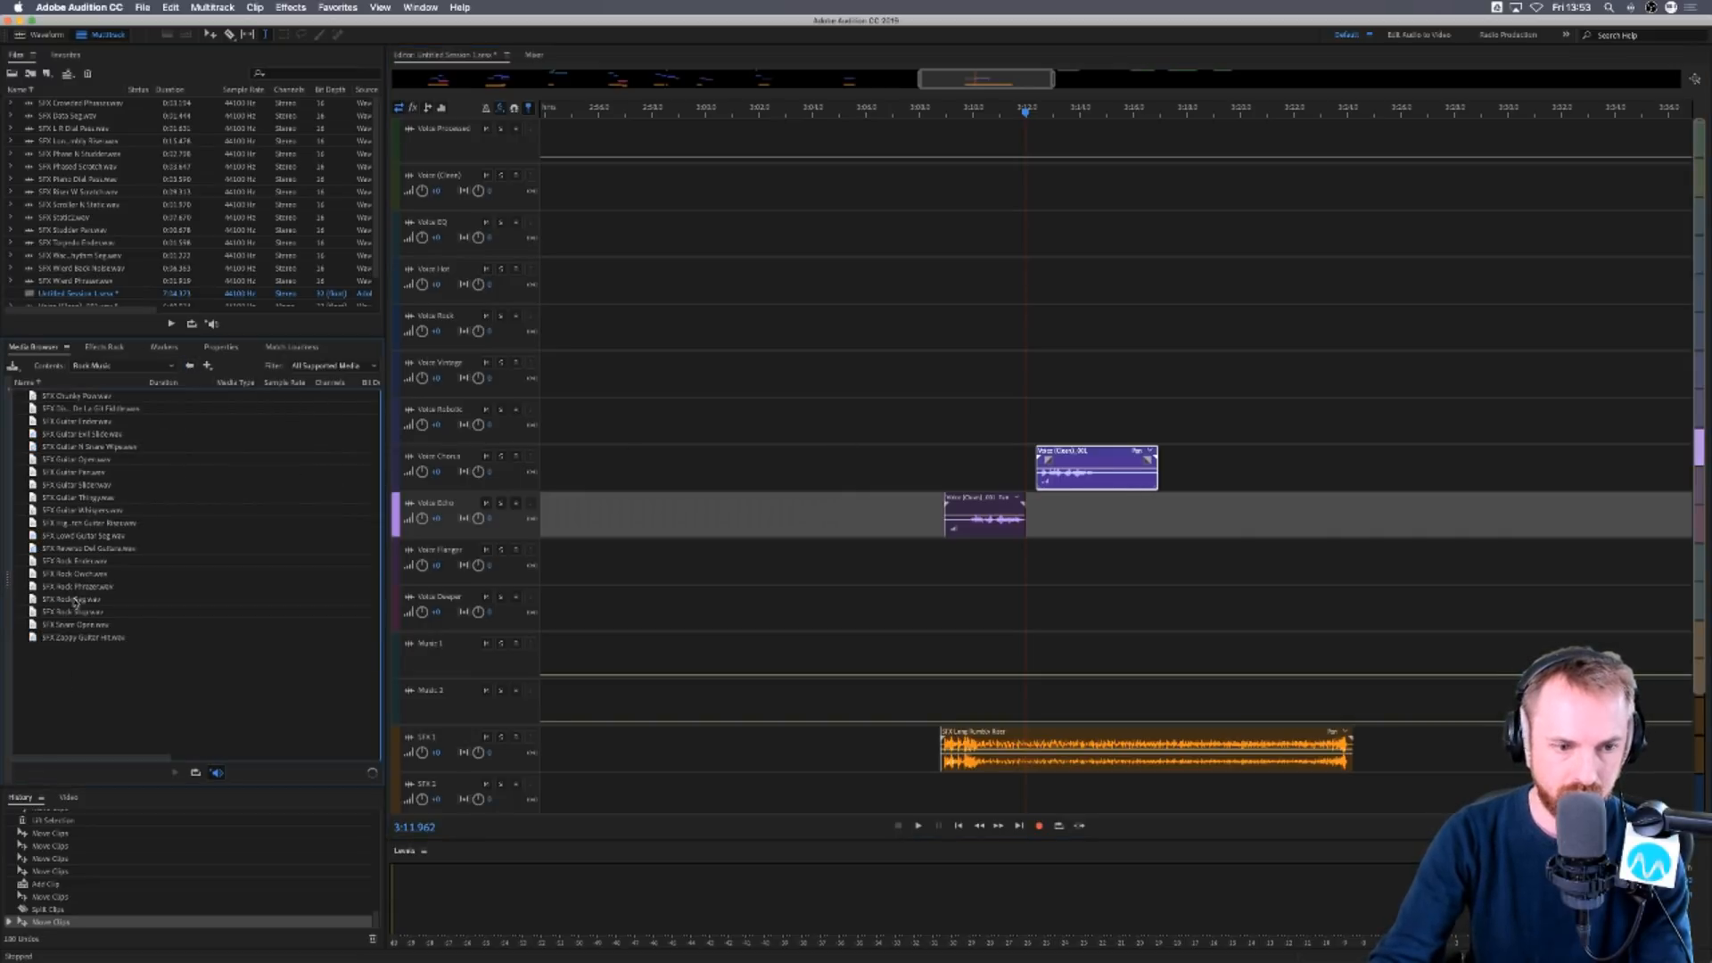
{"action": "left_click_drag", "start_coordinate": [119, 505], "coordinate": [1058, 701]}
{"action": "left_click", "coordinate": [918, 667]}
{"action": "key", "text": "space"}
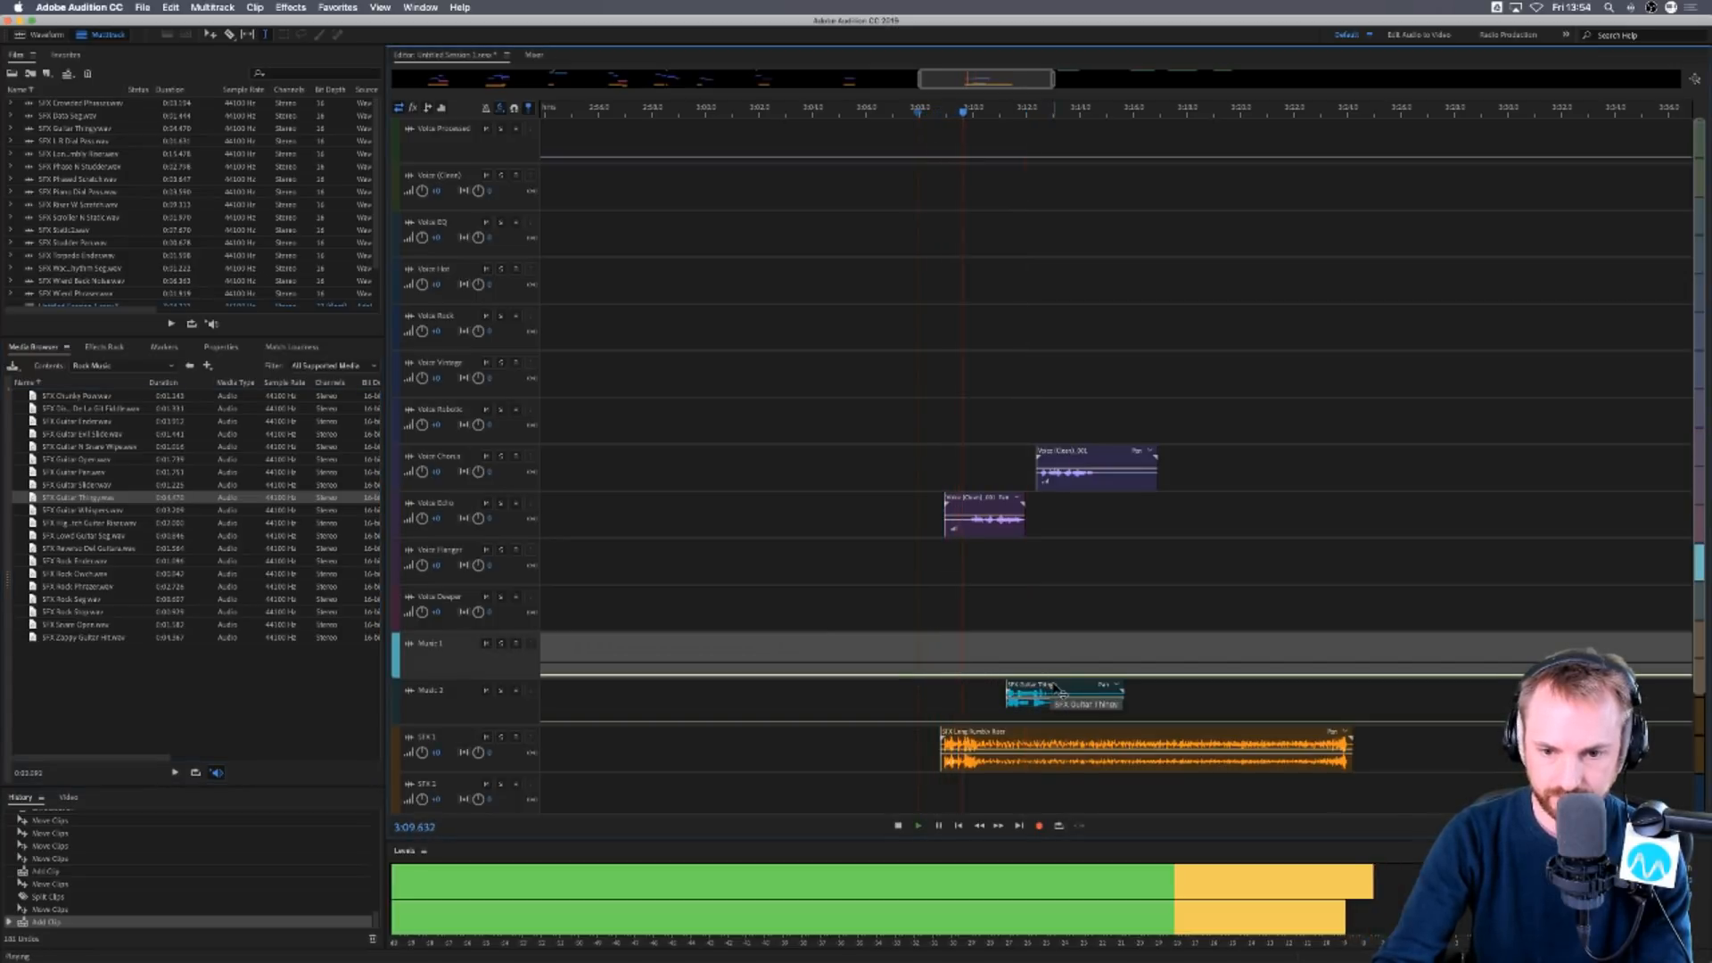
Nudge the Voice Echo phrase slightly earlier, listen, and trim the Long Rumble Riser on SFX 1 with a fade-out ending at about 3:15.3.
{"action": "key", "text": "space"}
{"action": "left_click_drag", "start_coordinate": [968, 503], "coordinate": [960, 503]}
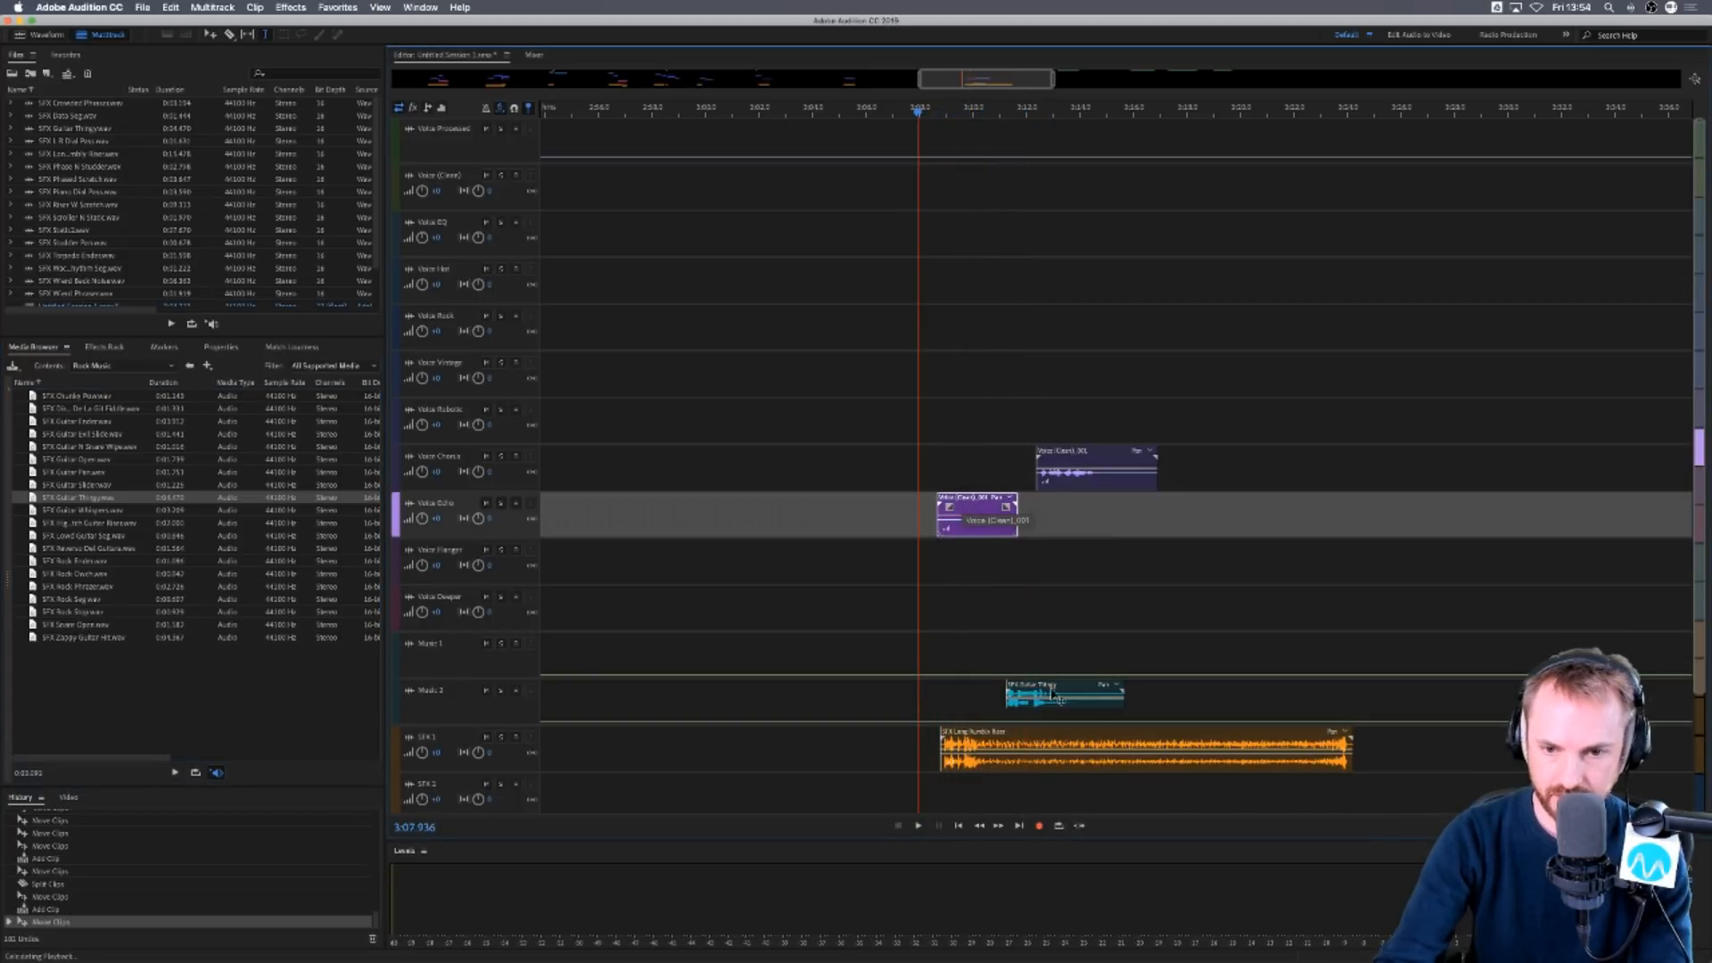
{"action": "key", "text": "space"}
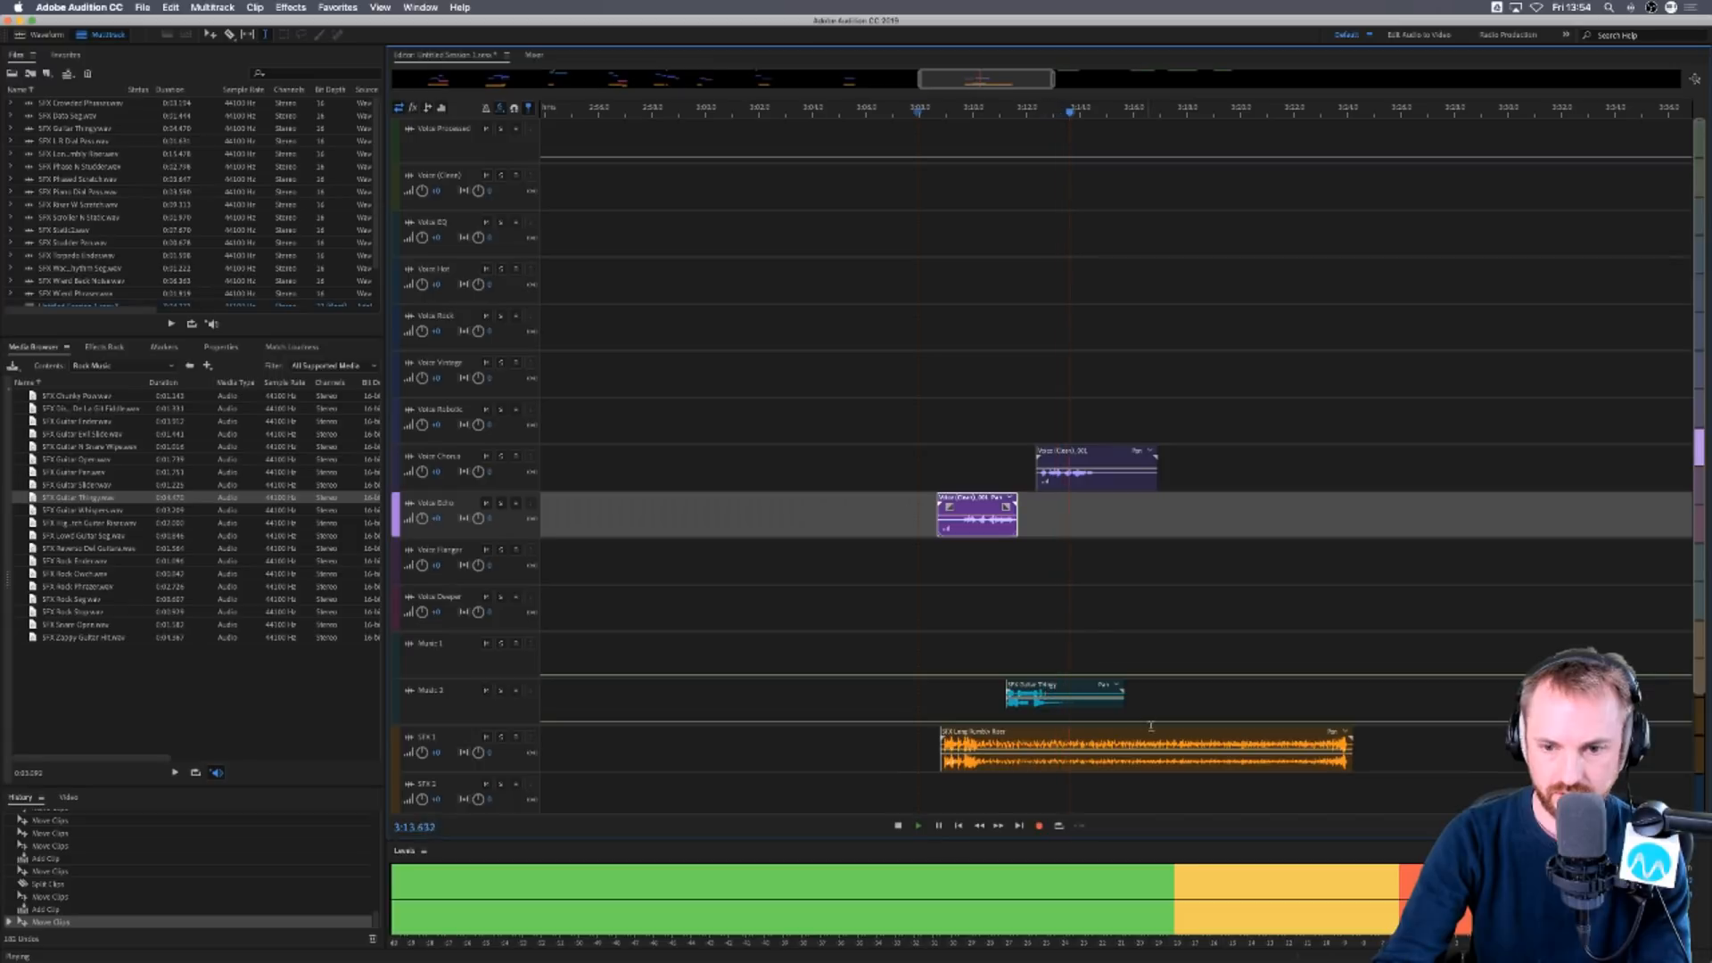
{"action": "key", "text": "space"}
{"action": "left_click_drag", "start_coordinate": [1451, 736], "coordinate": [1075, 742]}
{"action": "key", "text": "Delete"}
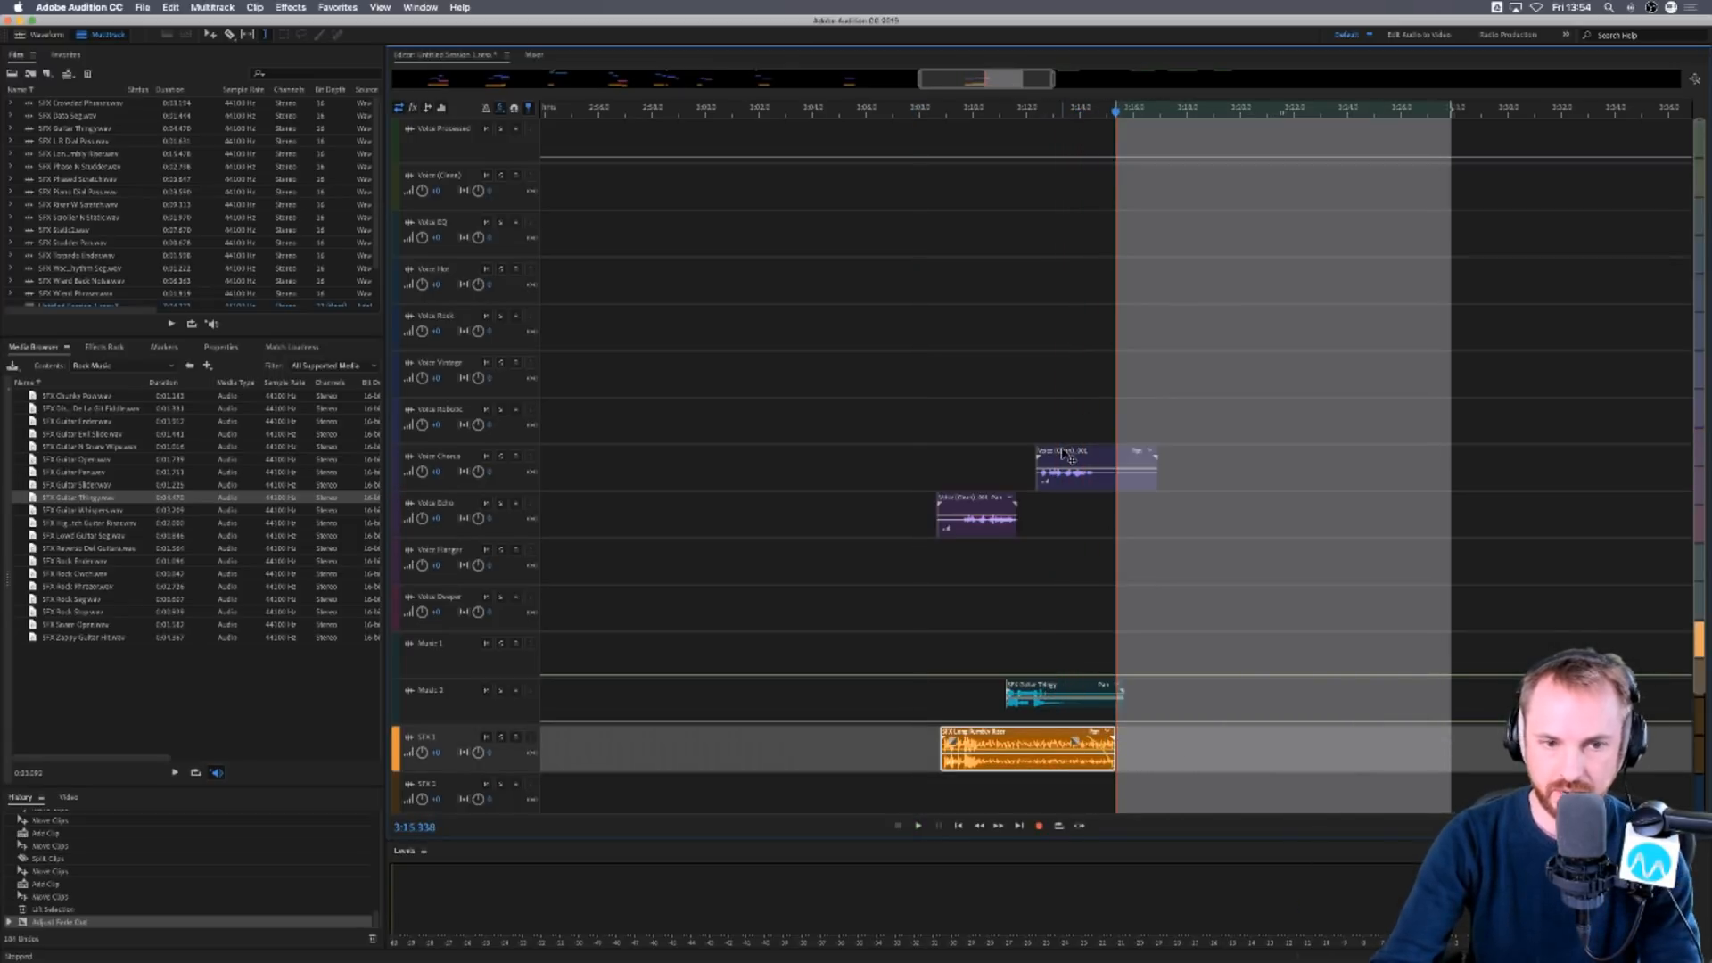
Copy the Voice Chorus phrase to Voice Rock at about 3:12.3 and listen to the two layered together.
{"action": "left_click_drag", "start_coordinate": [1066, 455], "coordinate": [1062, 321]}
{"action": "left_click", "coordinate": [1041, 370]}
{"action": "key", "text": "space"}
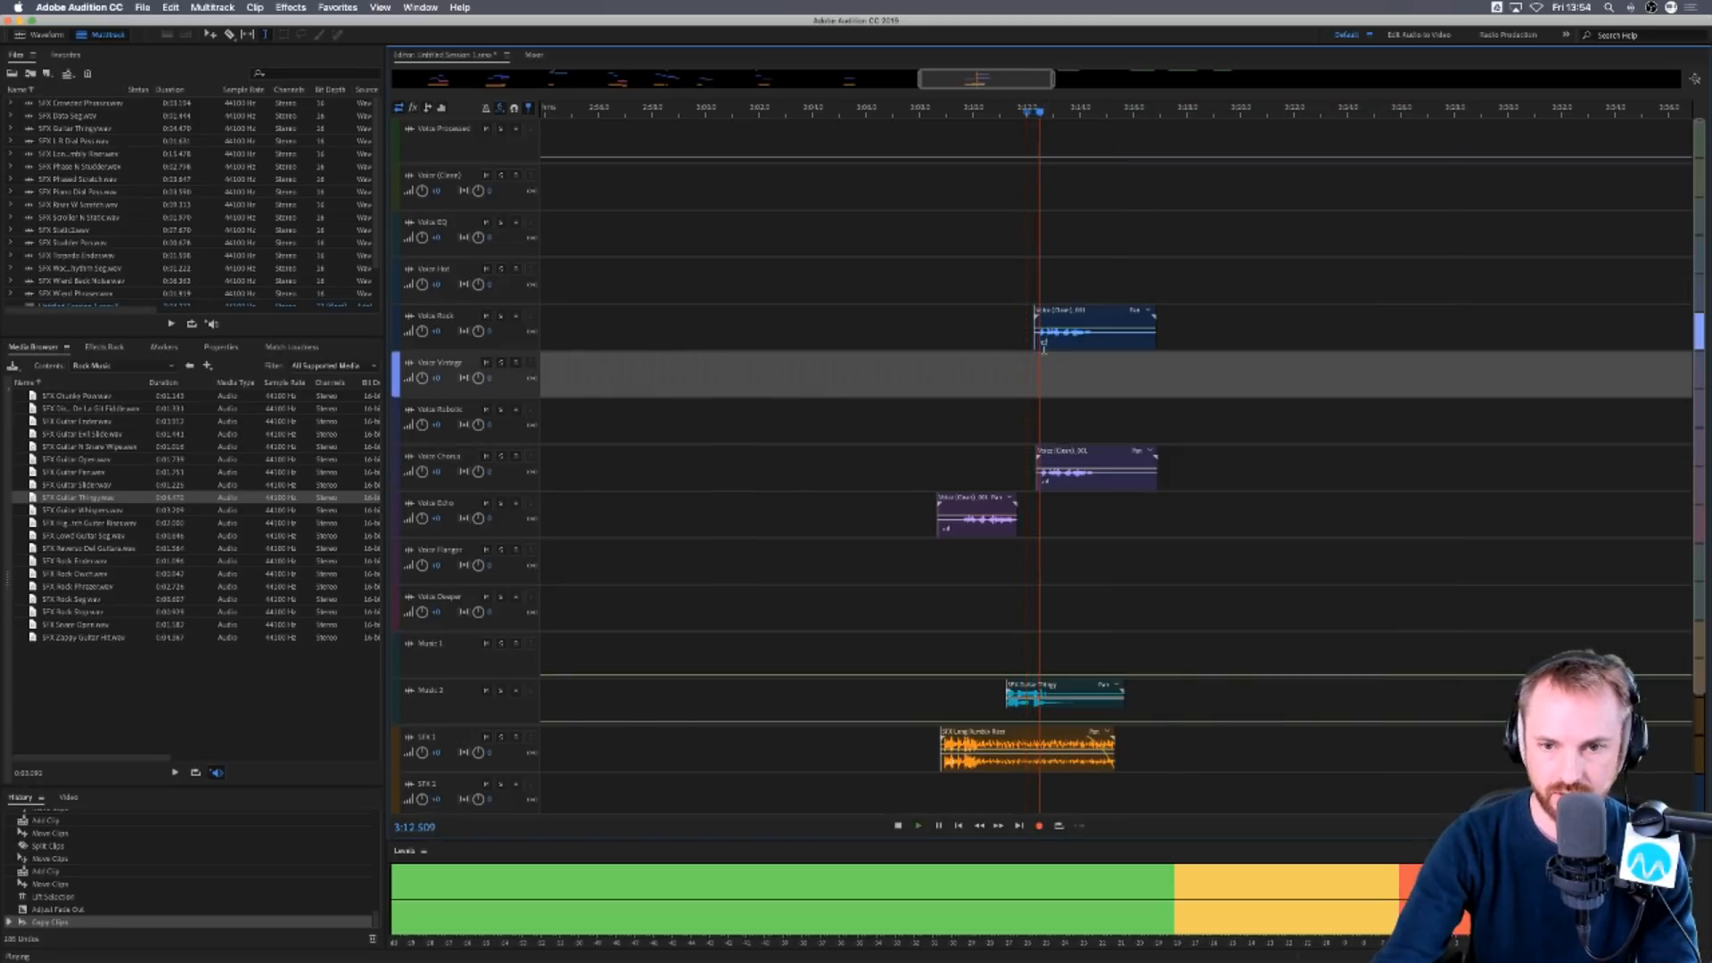
Lower the Voice Rock copy's volume envelope, add a keyframe near its start, pull the envelope's beginning down, and listen.
{"action": "left_click", "coordinate": [1043, 333]}
{"action": "key", "text": "space"}
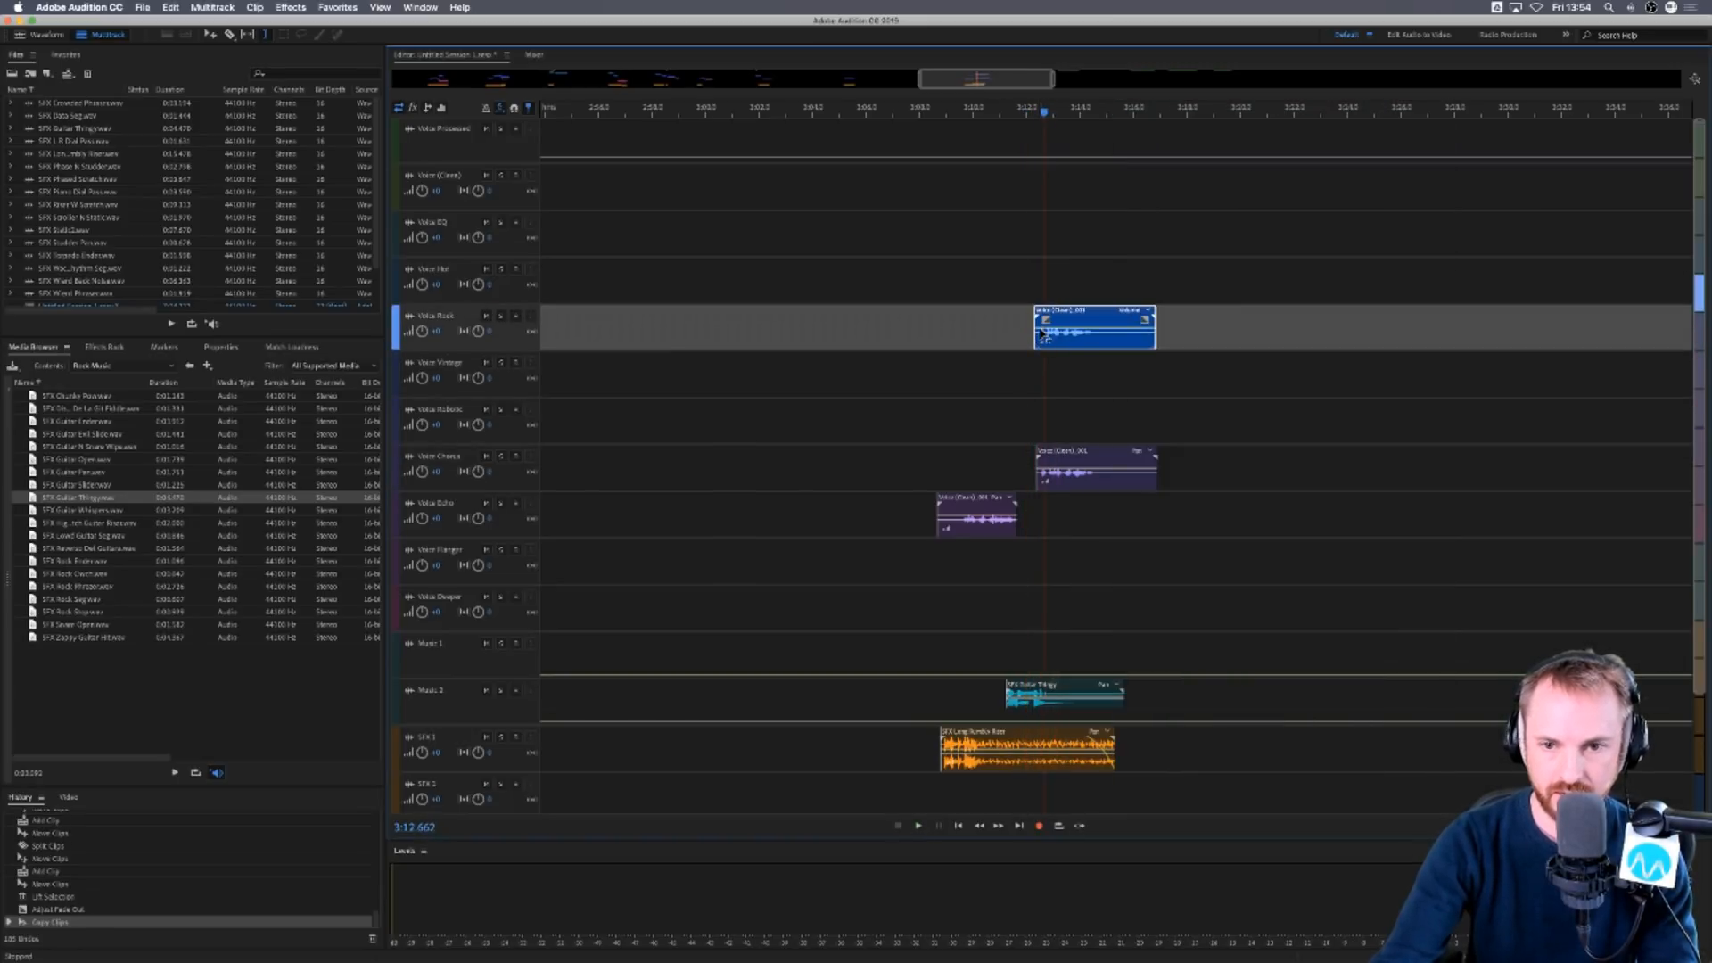
{"action": "left_click_drag", "start_coordinate": [1041, 342], "coordinate": [1051, 347]}
{"action": "key", "text": "space"}
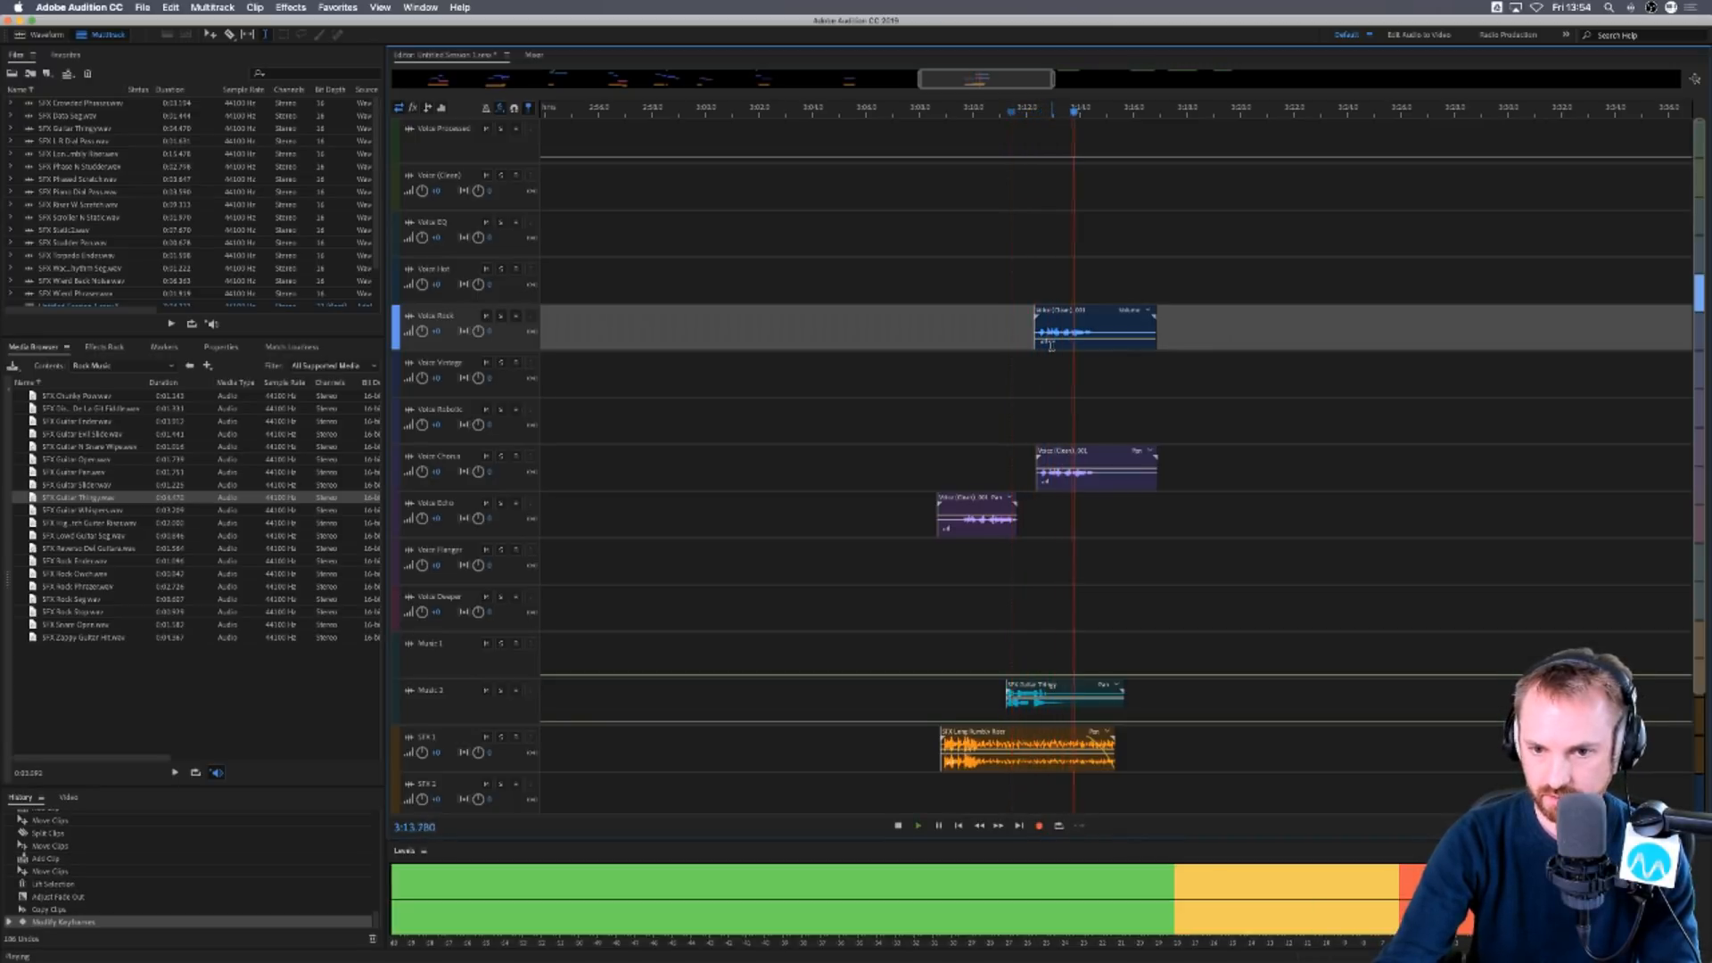
{"action": "key", "text": "space"}
{"action": "left_click", "coordinate": [1049, 333]}
{"action": "left_click", "coordinate": [1051, 340]}
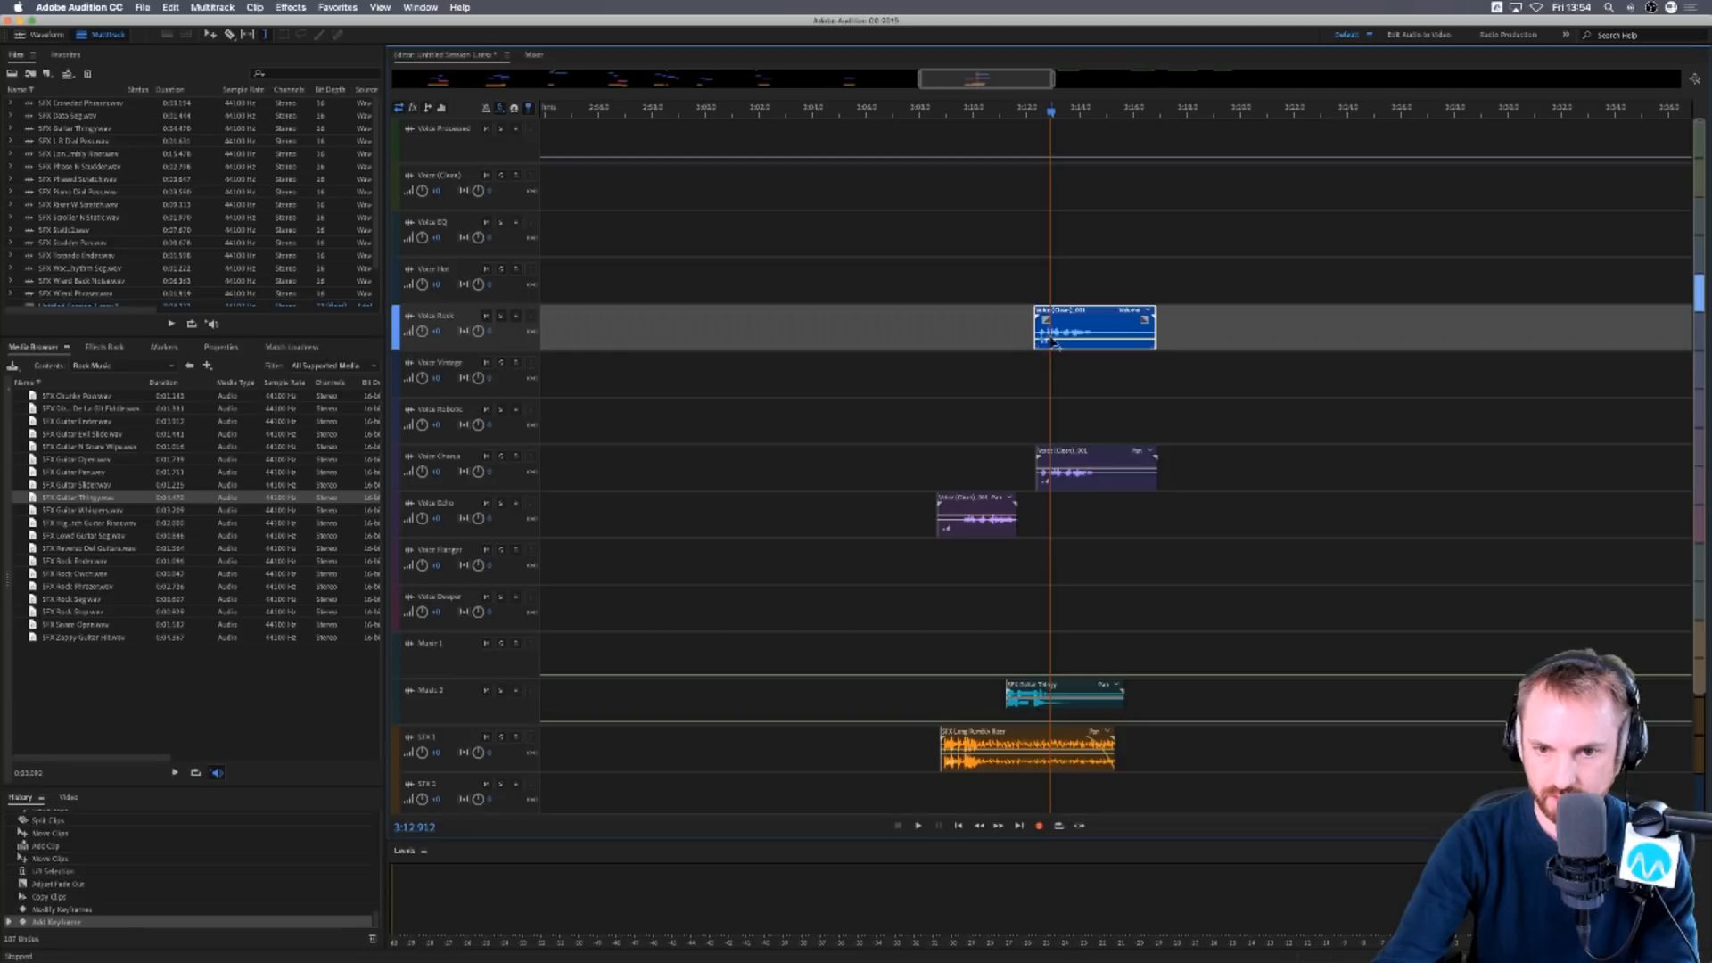
{"action": "left_click_drag", "start_coordinate": [1042, 348], "coordinate": [1041, 349]}
{"action": "left_click", "coordinate": [1012, 330]}
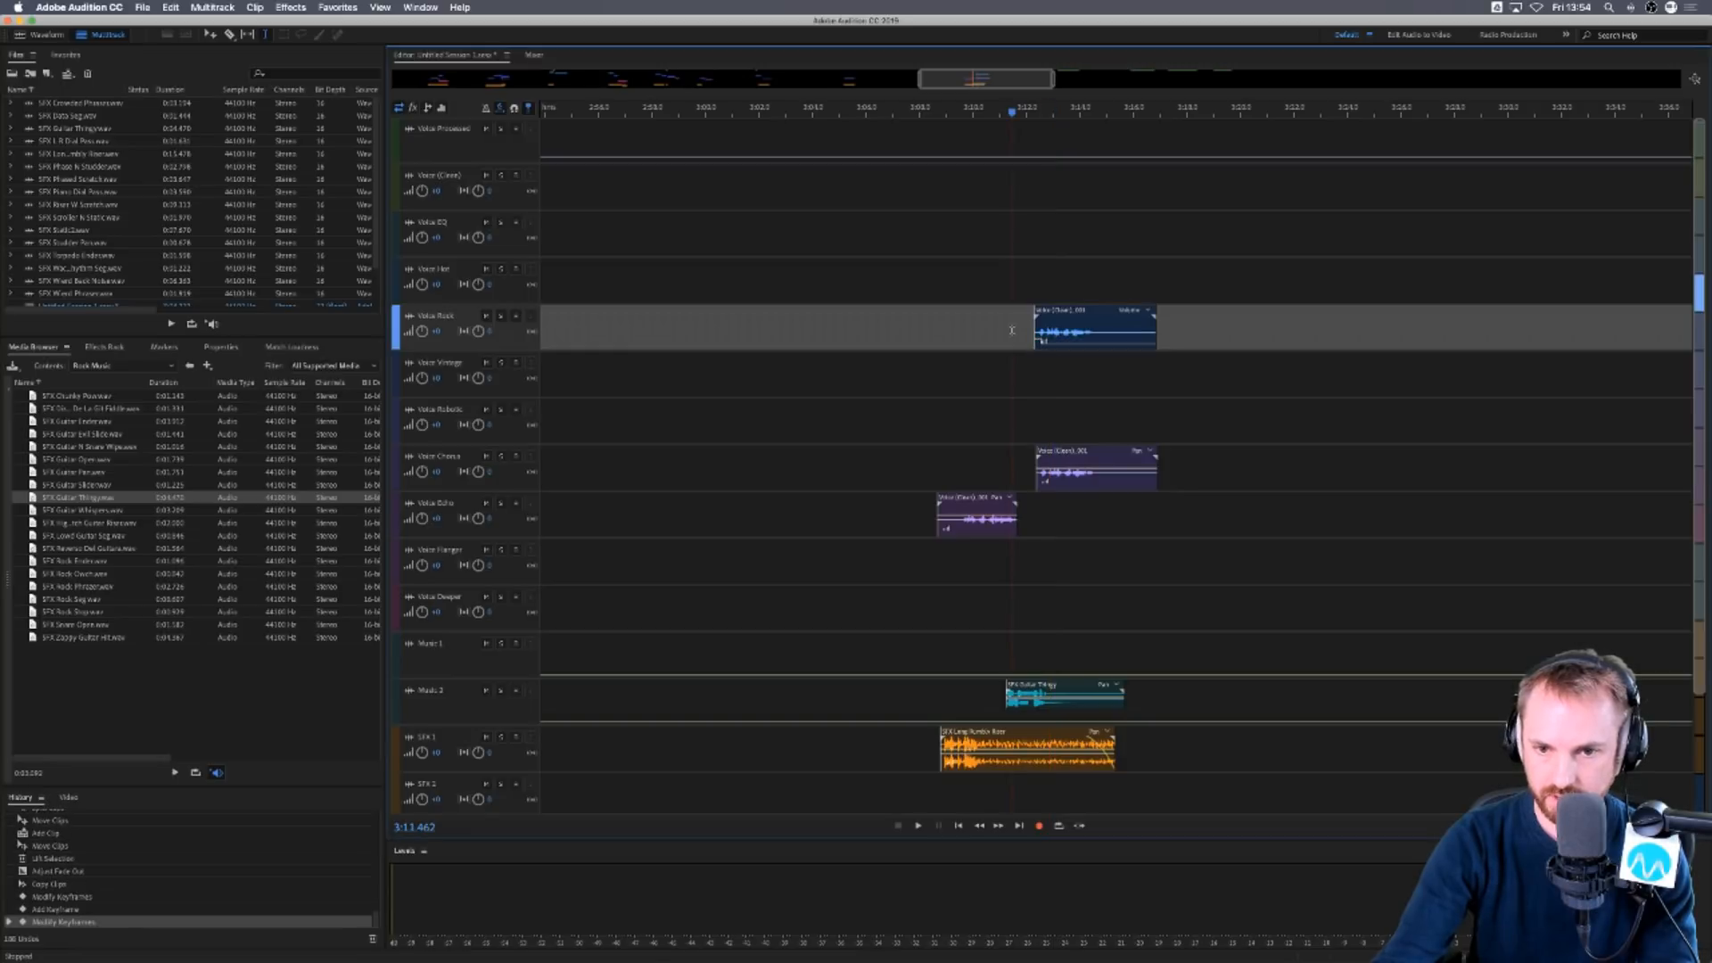
{"action": "key", "text": "space"}
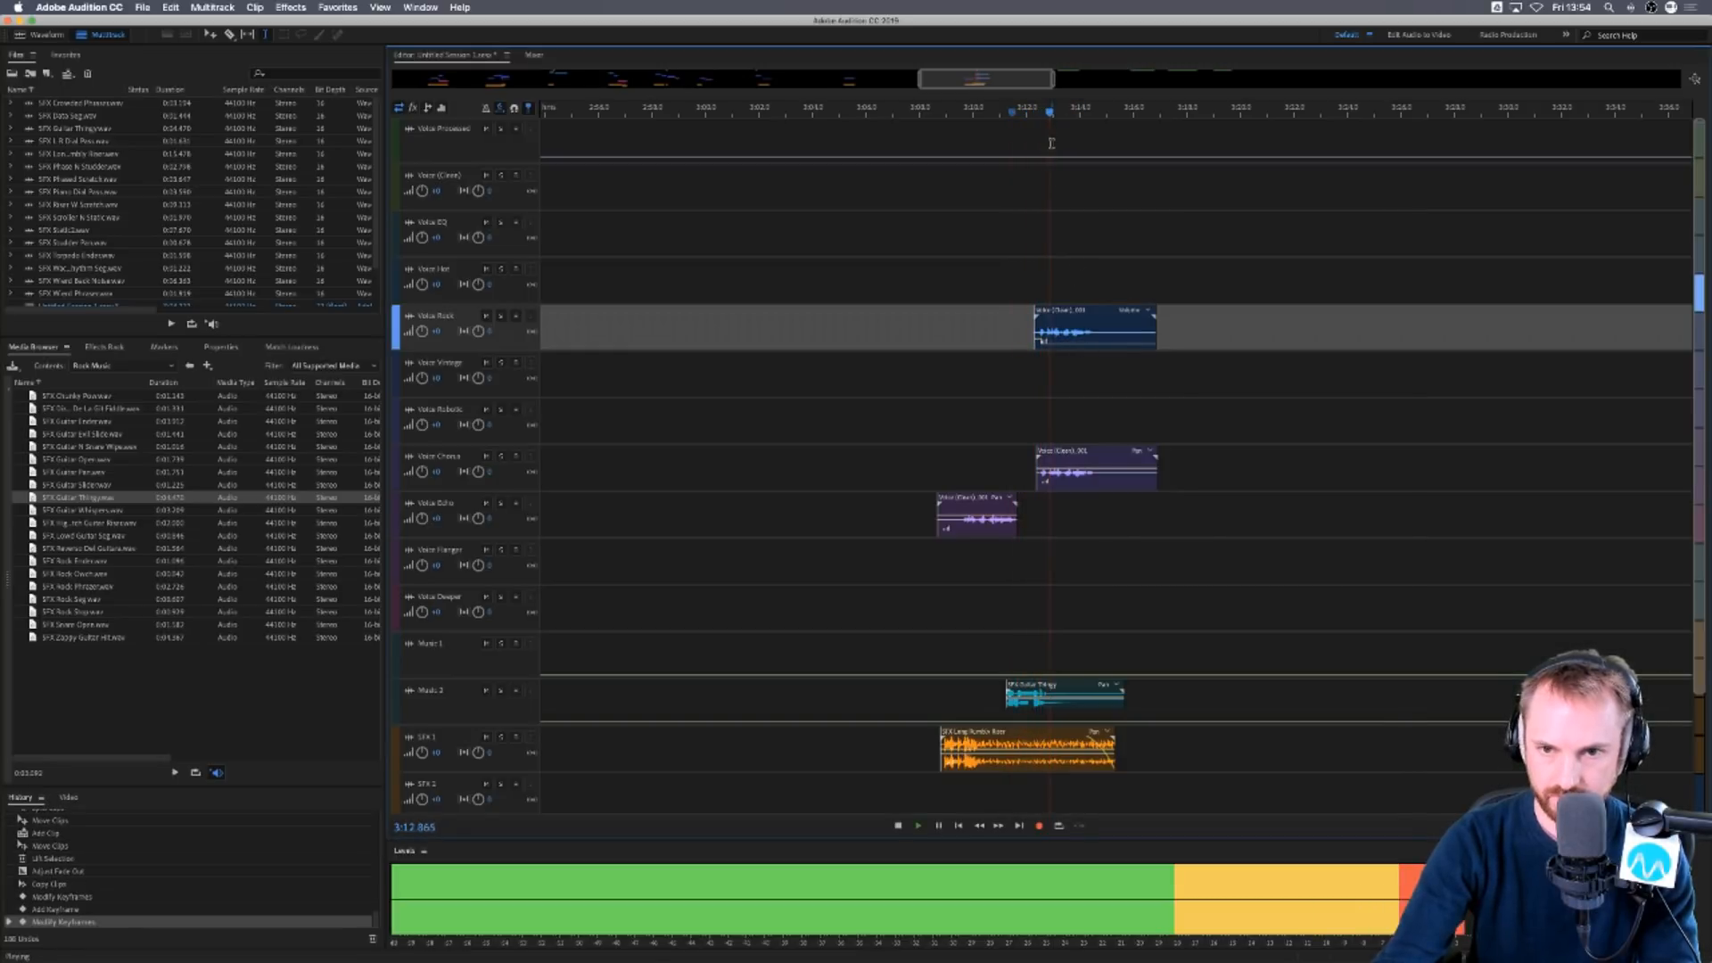
{"action": "scroll", "coordinate": [1051, 117], "scroll_direction": "down", "scroll_amount": 5}
{"action": "key", "text": "space"}
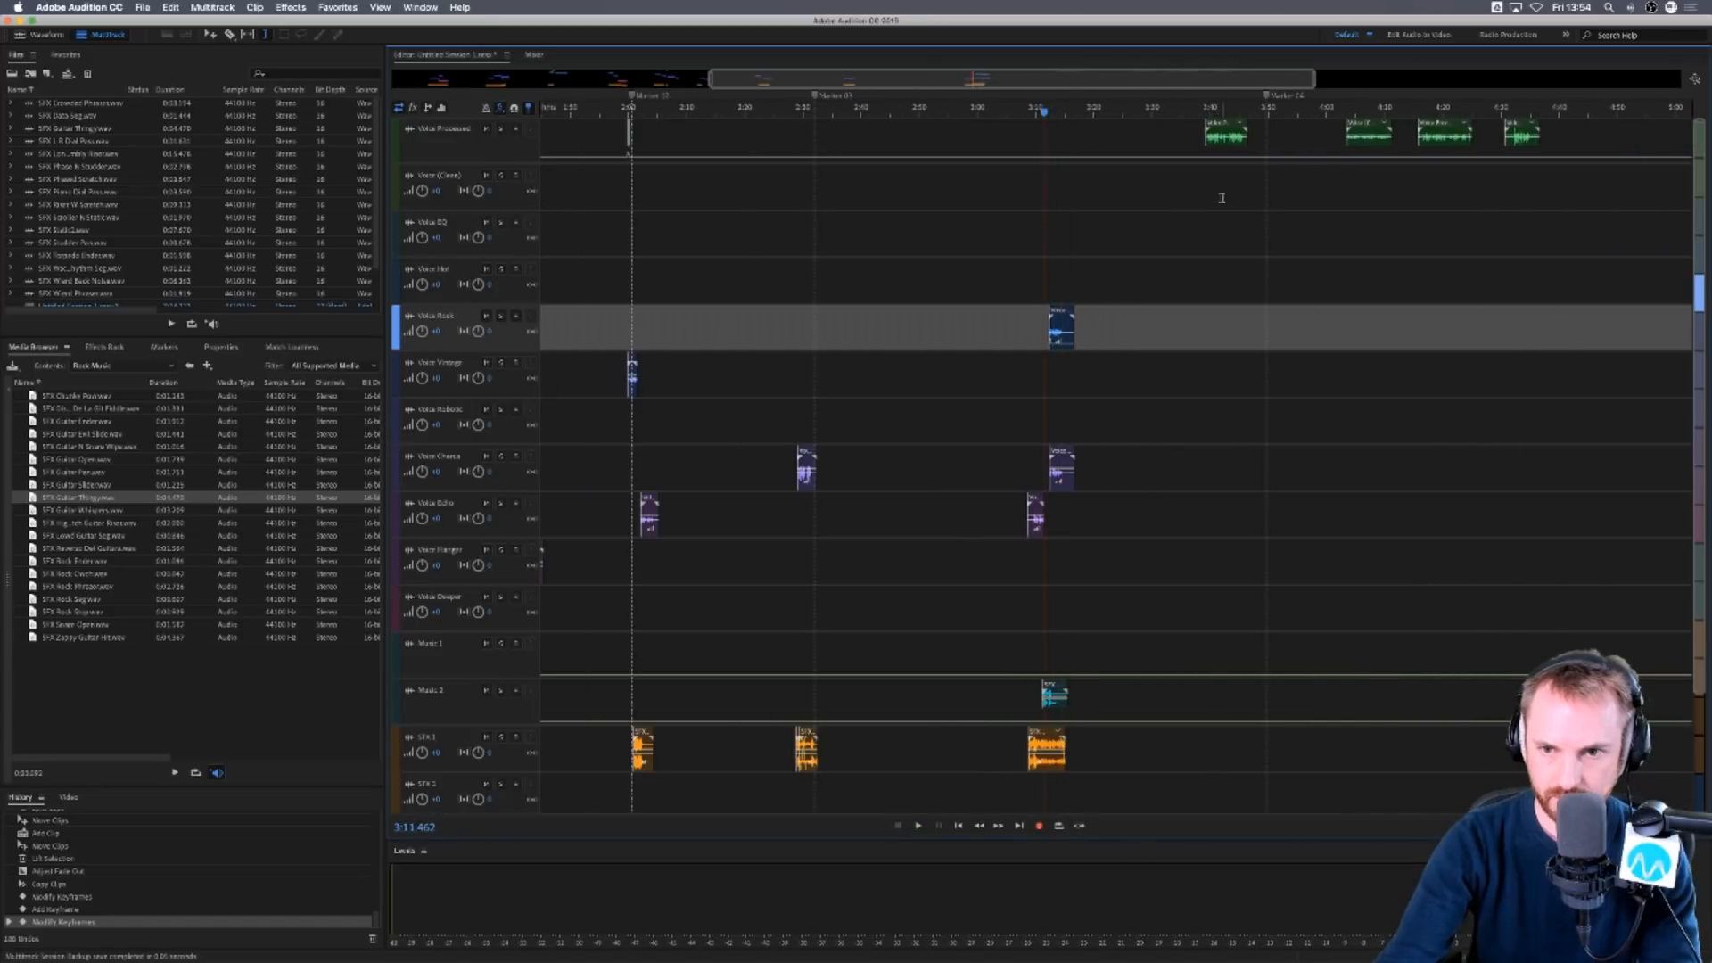
Add SFX Snare Open to SFX 1 at about 3:38.1 and move the next Voice Processed phrase to start at about 3:38.9.
{"action": "left_click", "coordinate": [1201, 206]}
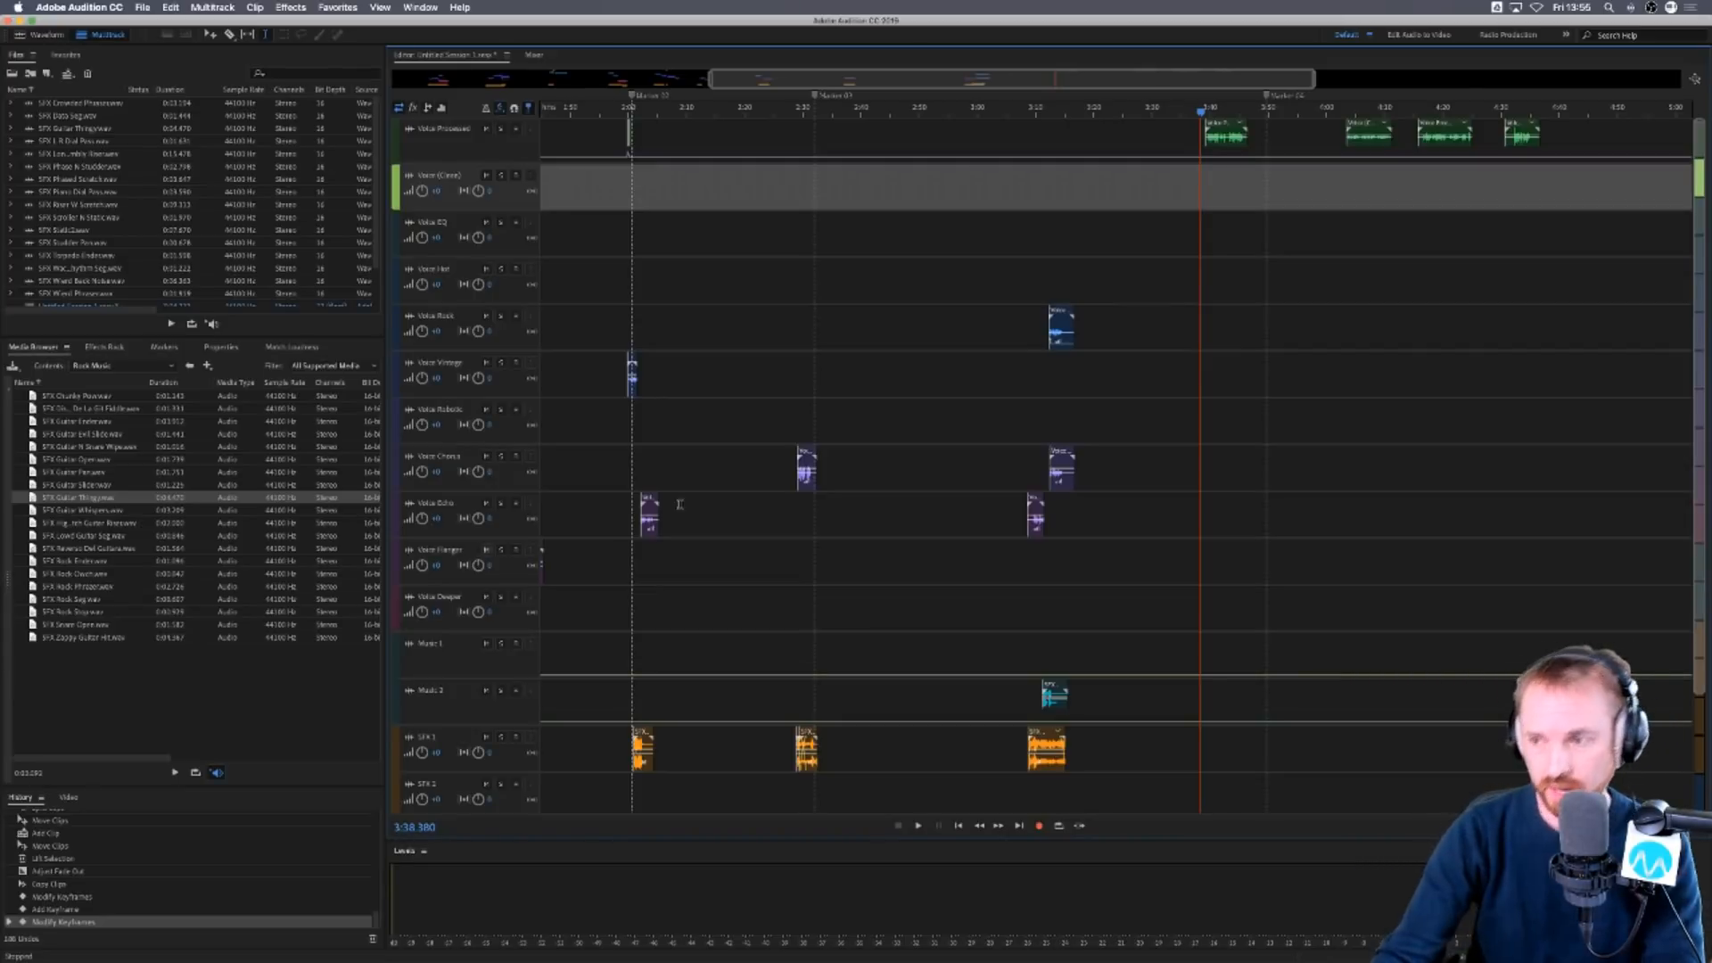
{"action": "left_click", "coordinate": [1208, 283]}
{"action": "left_click", "coordinate": [75, 611]}
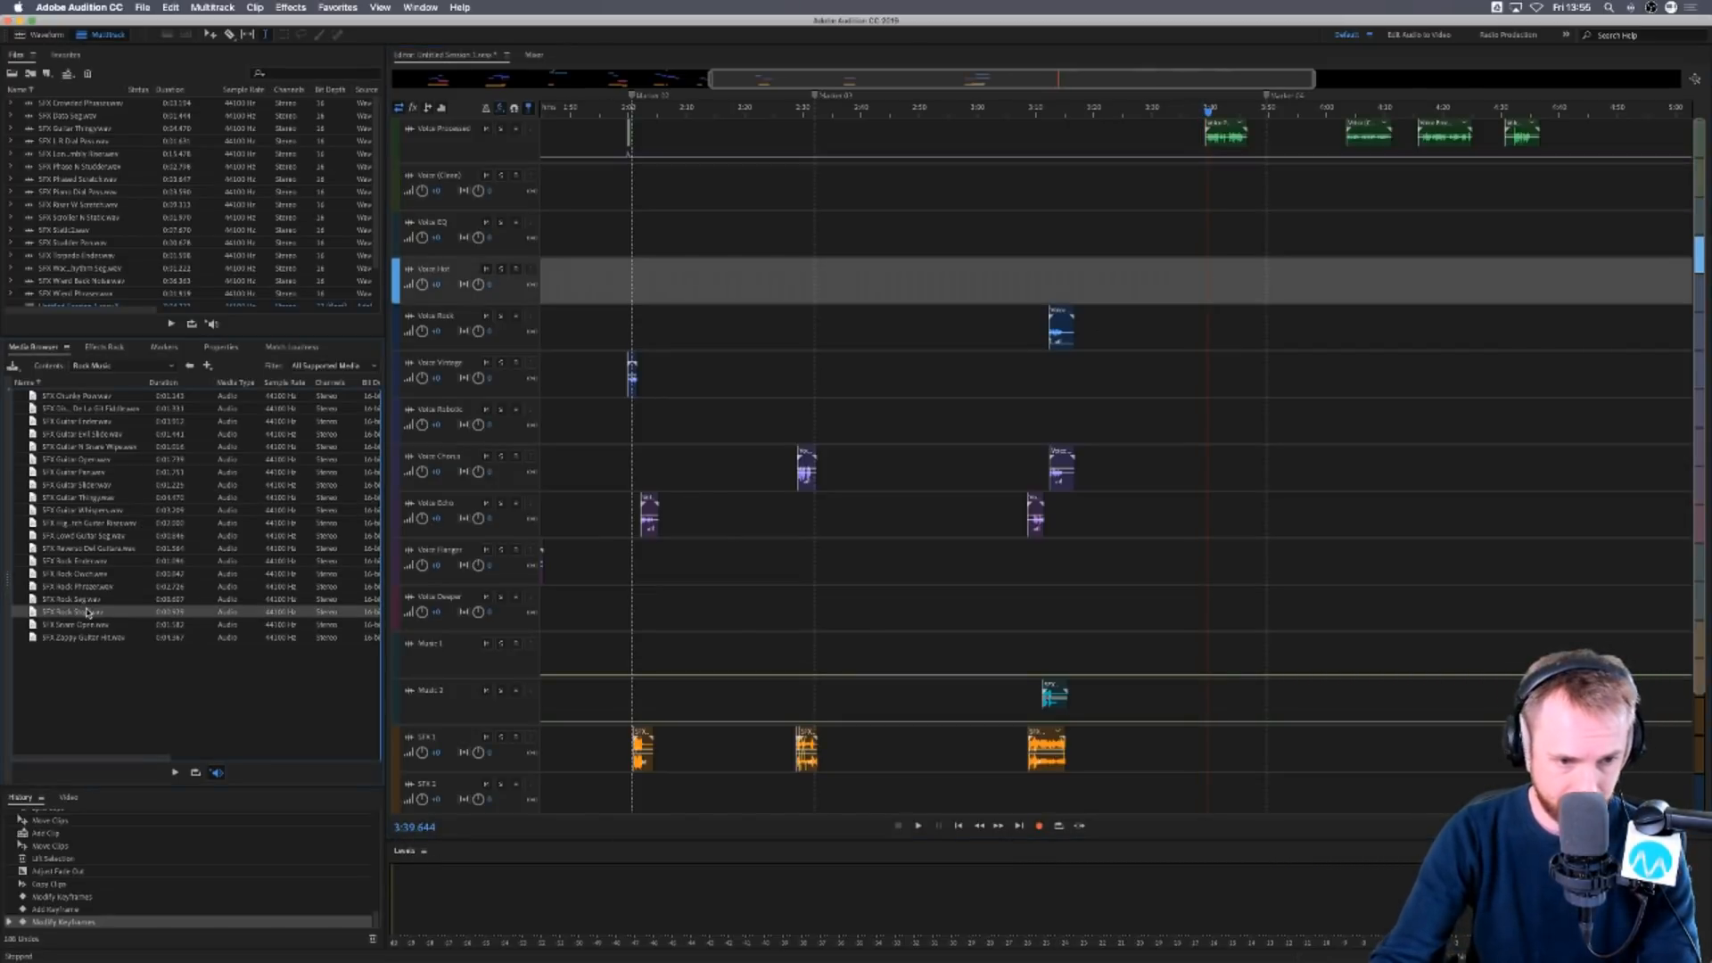
{"action": "left_click", "coordinate": [80, 627]}
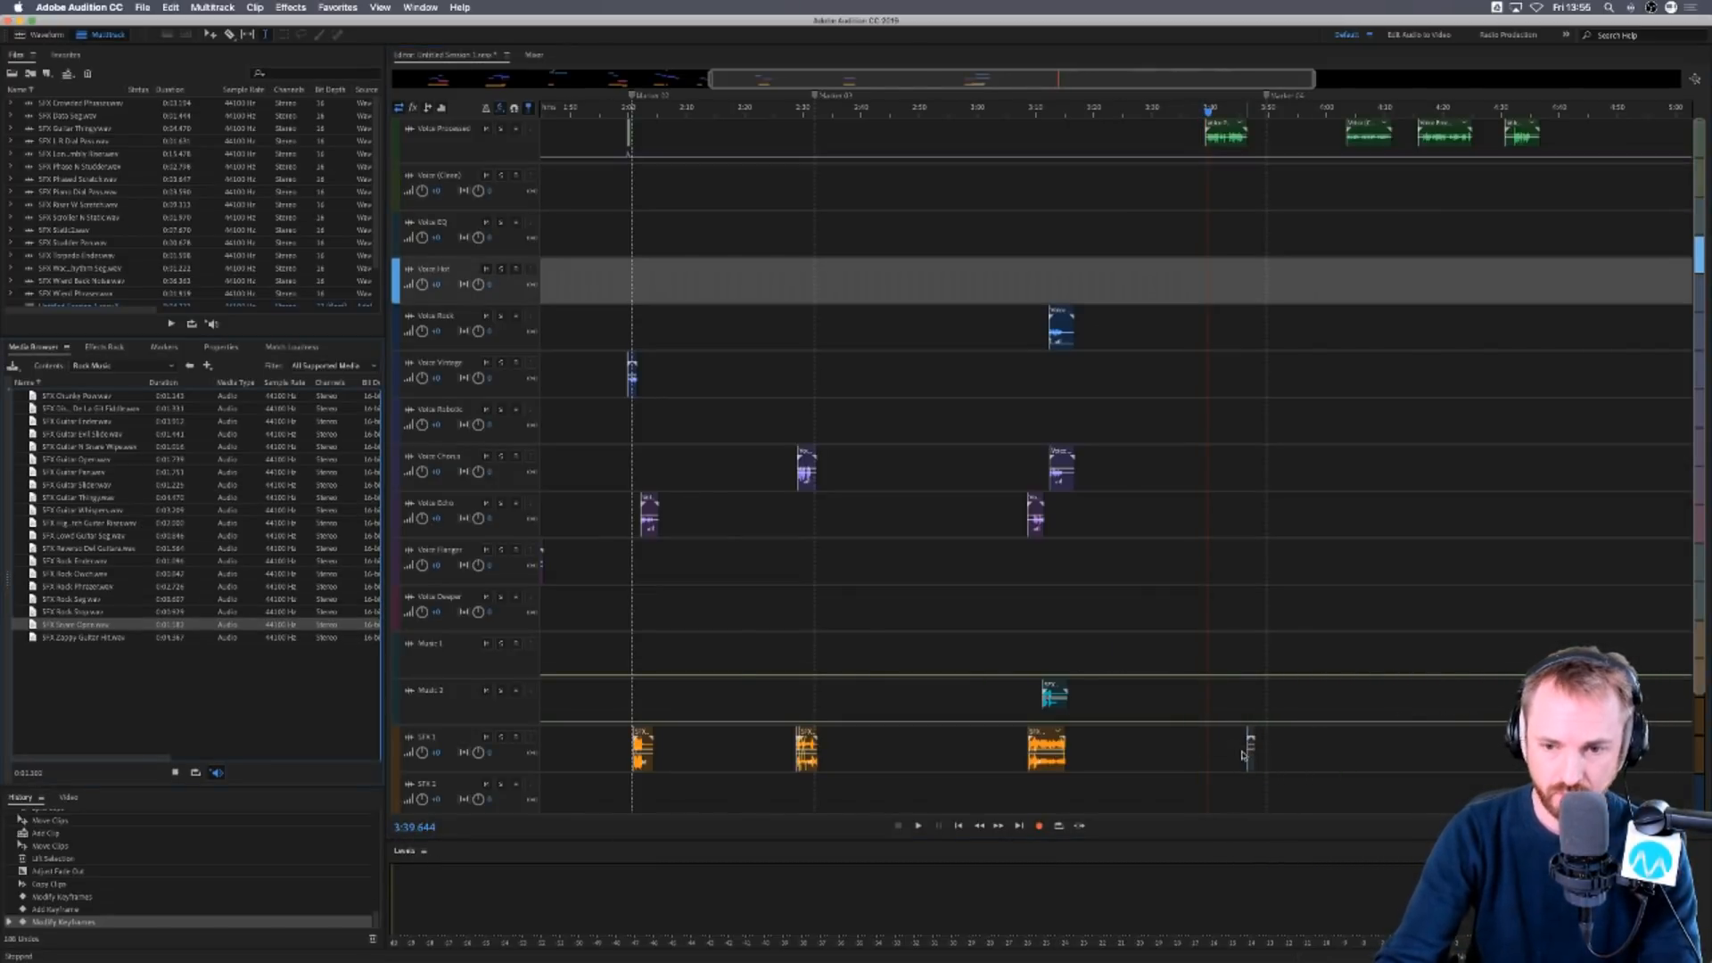
{"action": "left_click_drag", "start_coordinate": [1244, 756], "coordinate": [1244, 756]}
{"action": "left_click", "coordinate": [1234, 610]}
{"action": "scroll", "coordinate": [1215, 100], "scroll_direction": "up", "scroll_amount": 3}
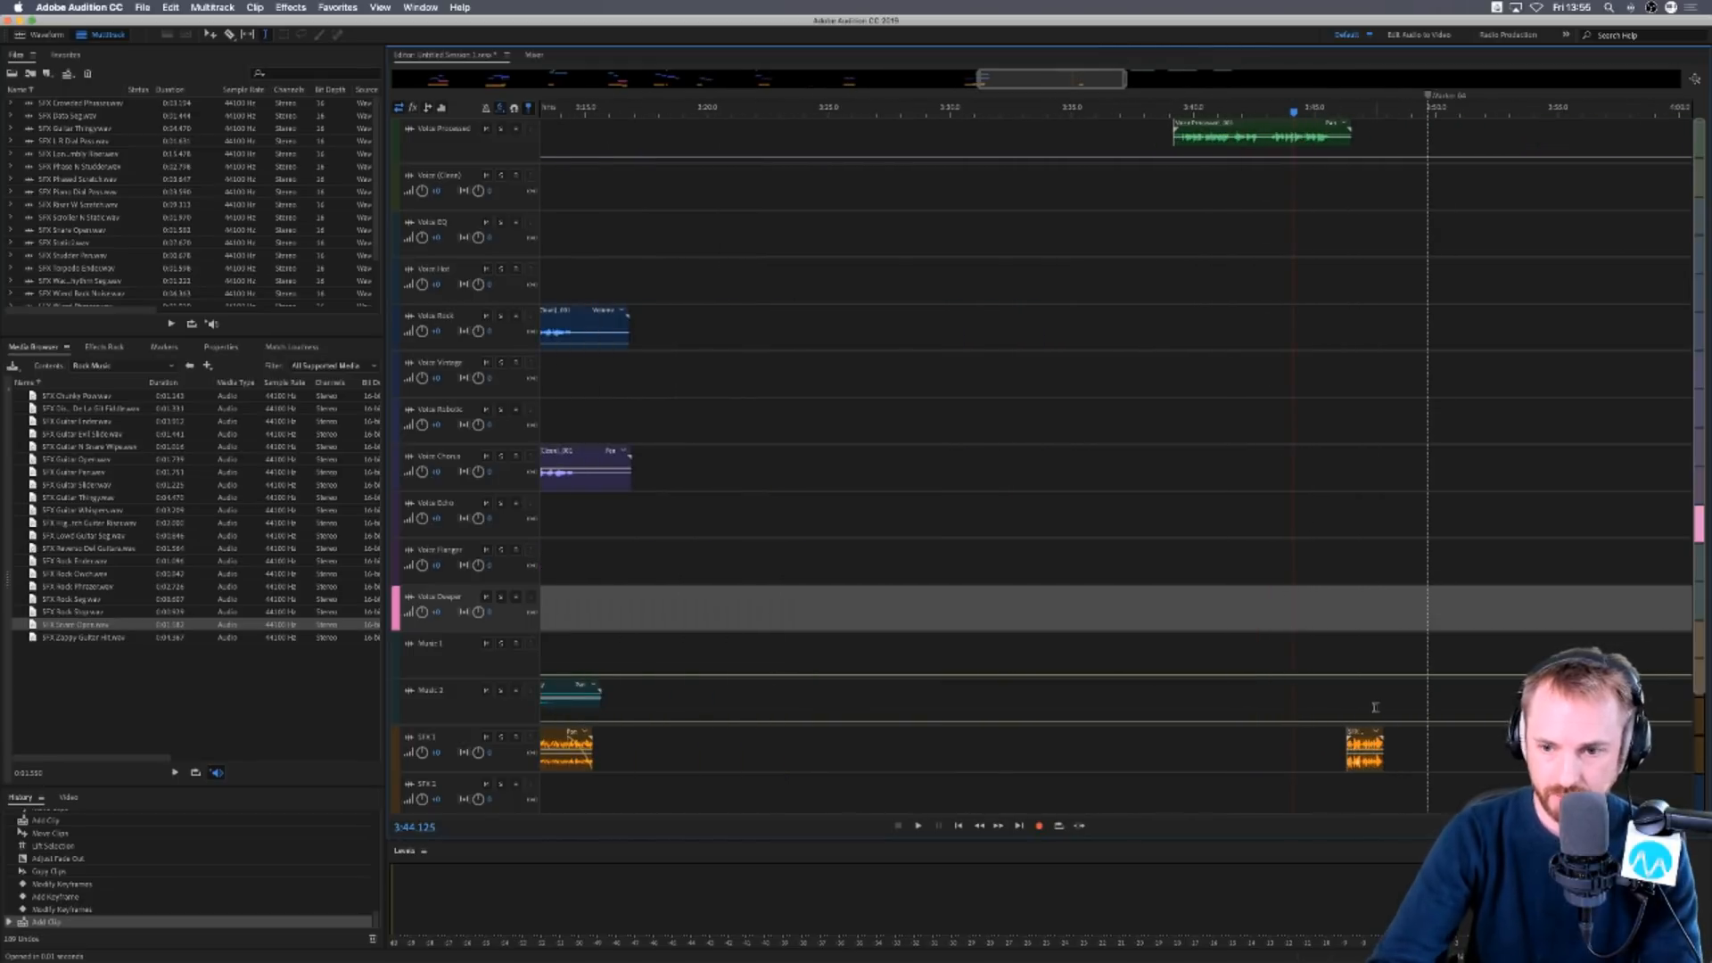
{"action": "left_click_drag", "start_coordinate": [1374, 739], "coordinate": [1173, 739]}
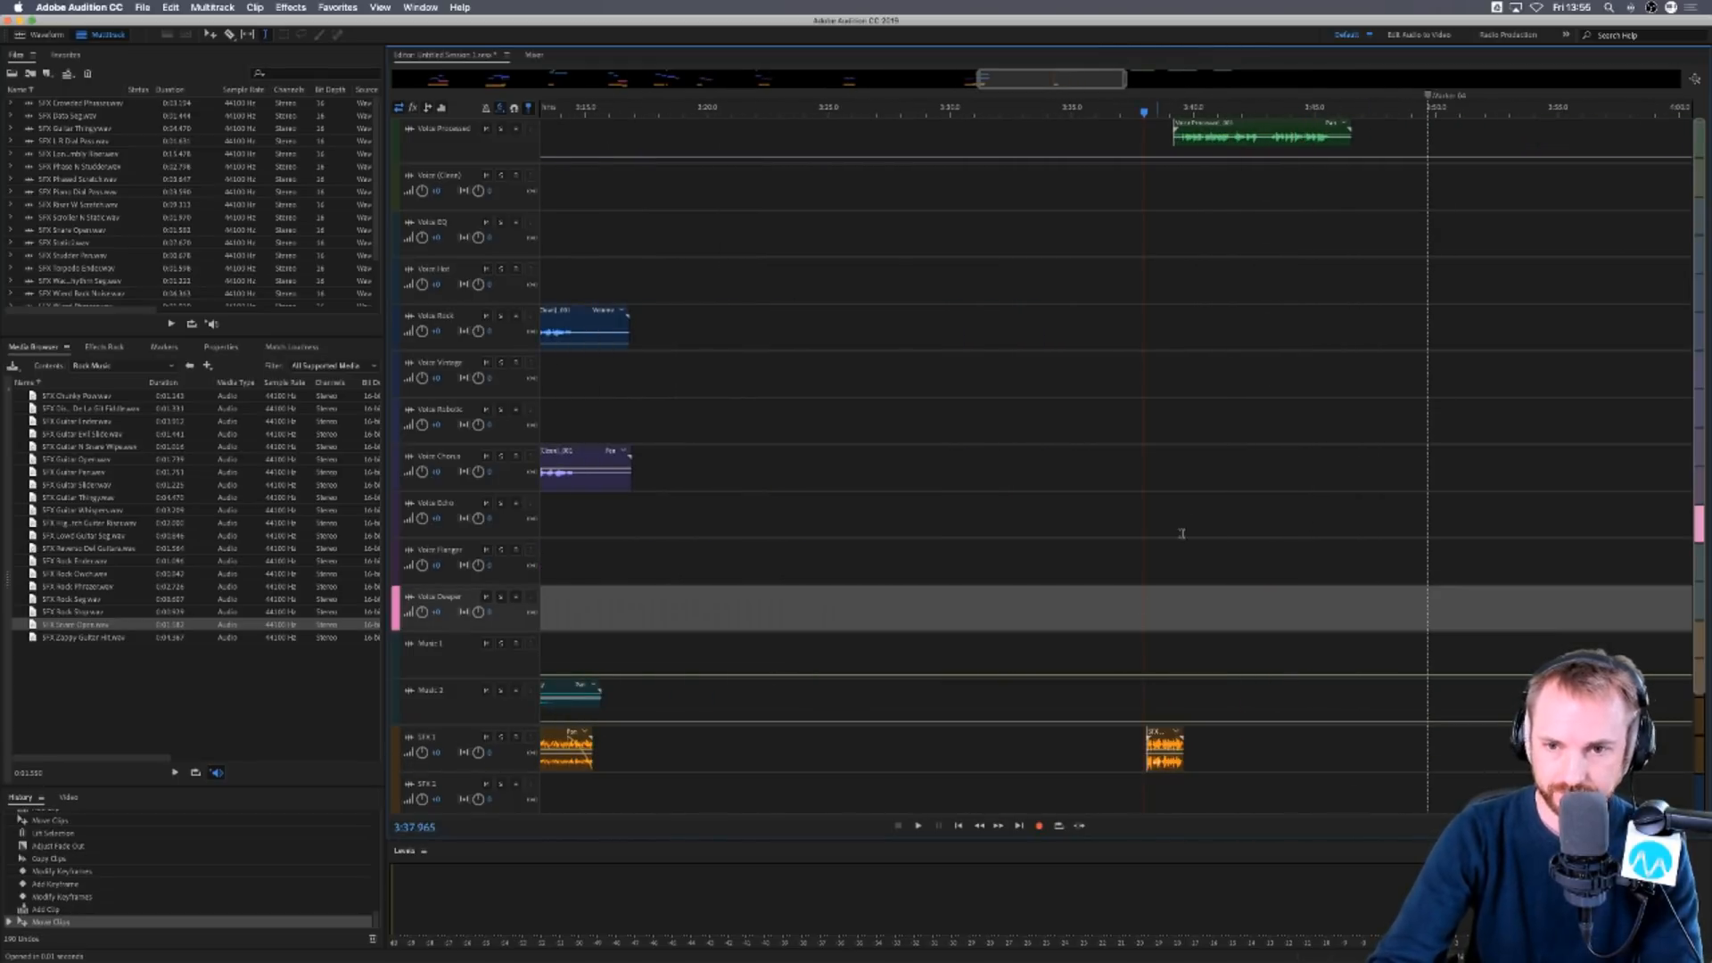
{"action": "scroll", "coordinate": [1210, 102], "scroll_direction": "up", "scroll_amount": 3}
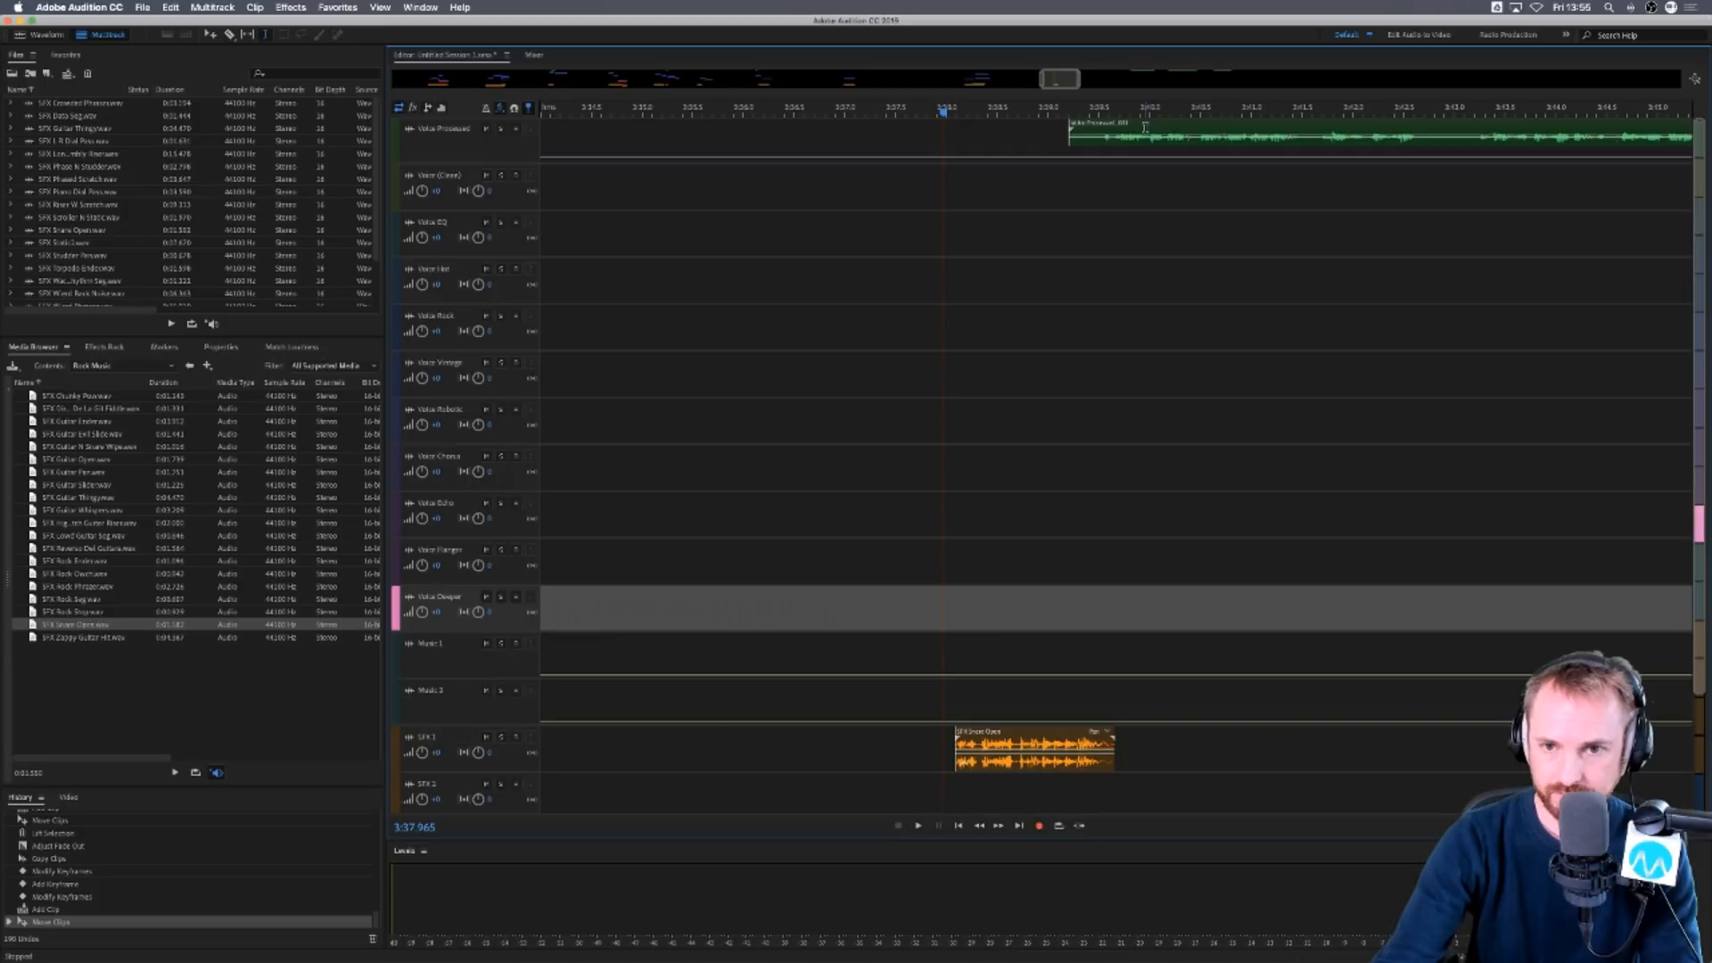
{"action": "left_click_drag", "start_coordinate": [1145, 128], "coordinate": [1111, 148]}
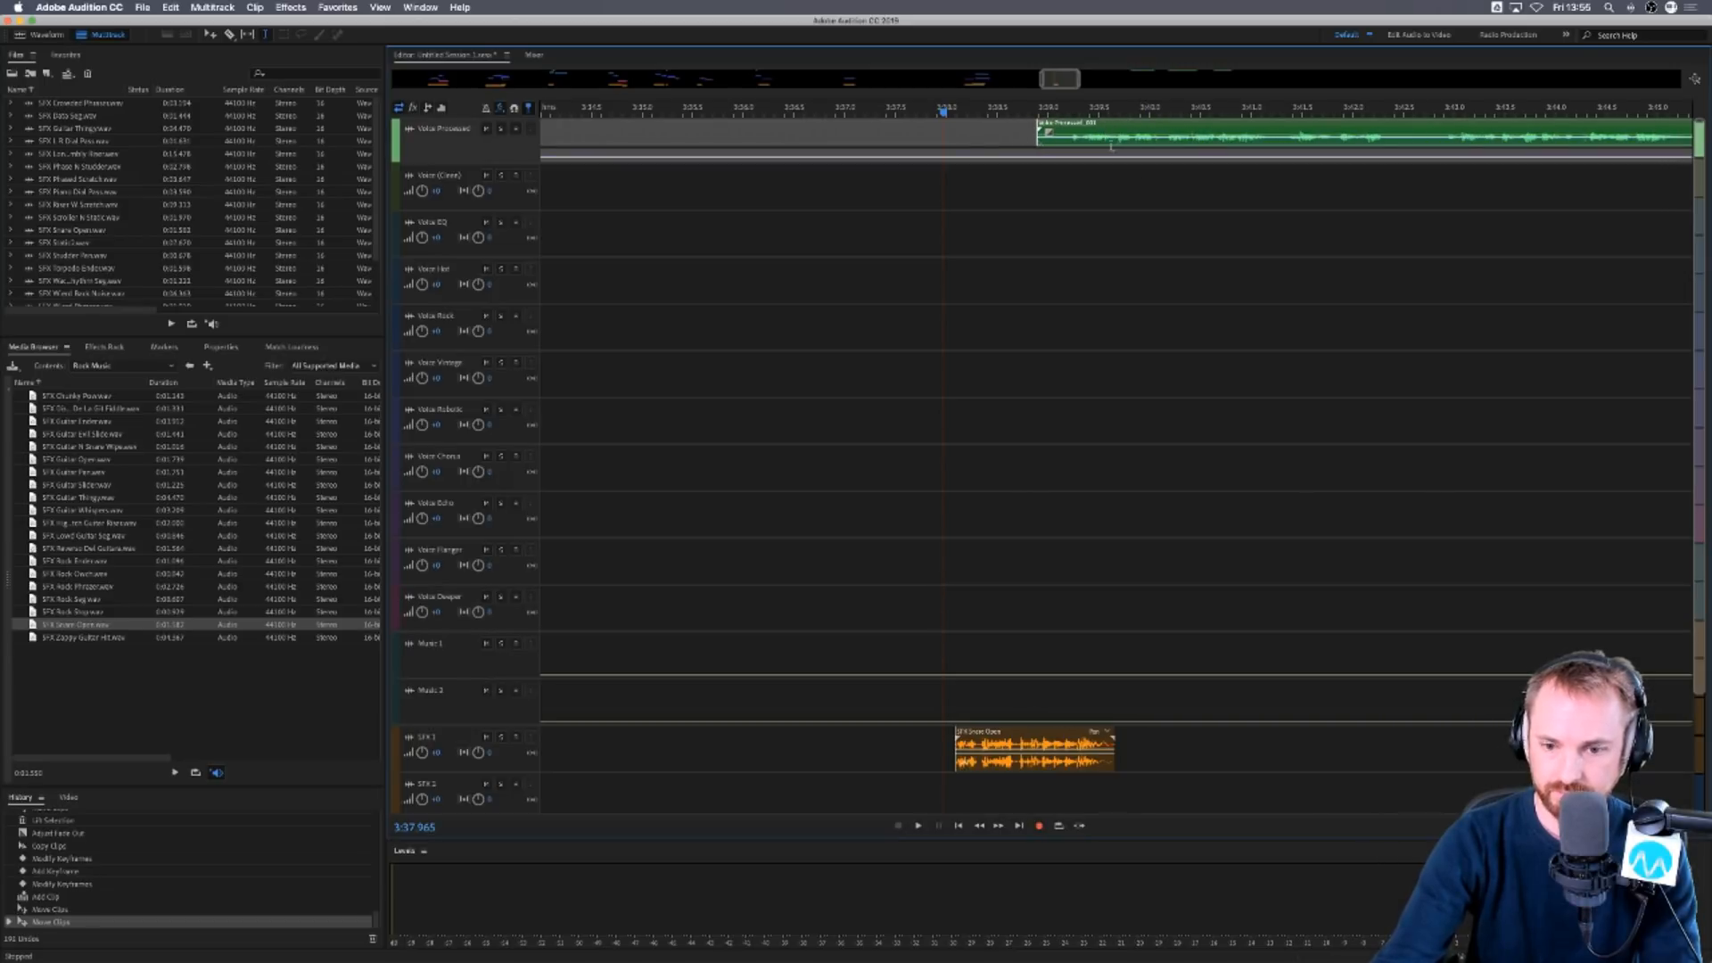
Split the phrase at about 3:41.2 and 3:42.5, placing the middle part on Voice Vintage and the last on Voice Robotic at about 3:42.1.
{"action": "scroll", "coordinate": [1210, 116], "scroll_direction": "down", "scroll_amount": 3}
{"action": "left_click", "coordinate": [1236, 138]}
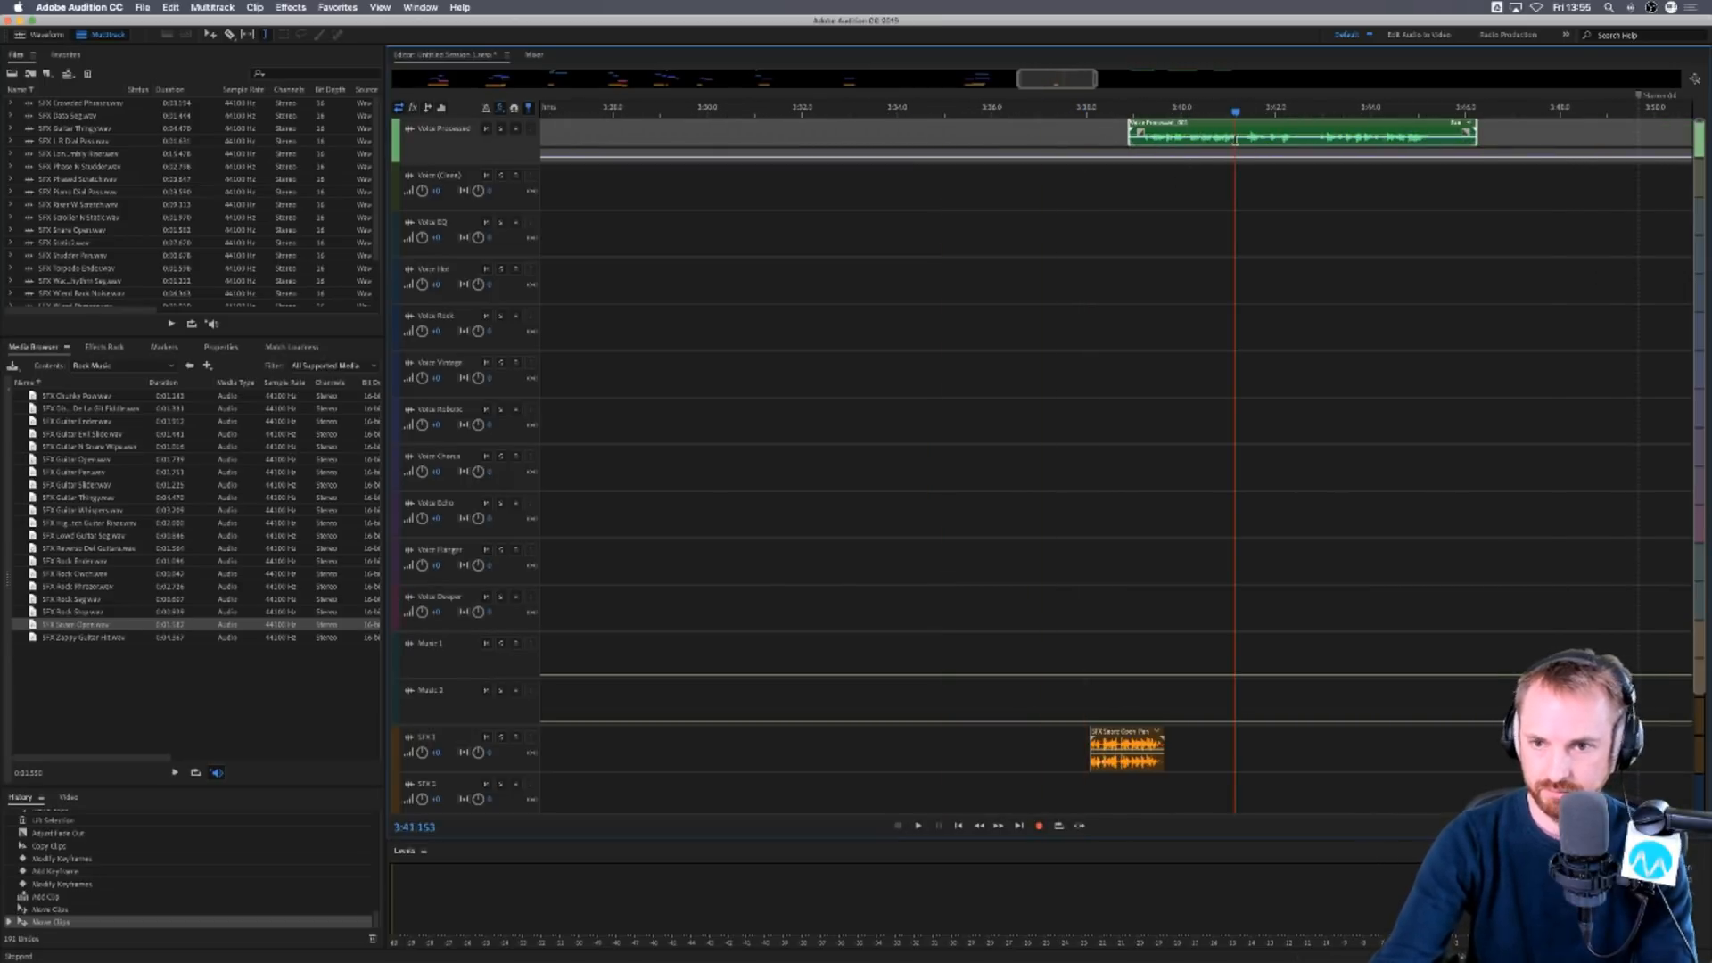
{"action": "left_click", "coordinate": [1239, 140]}
{"action": "key", "text": "super+k"}
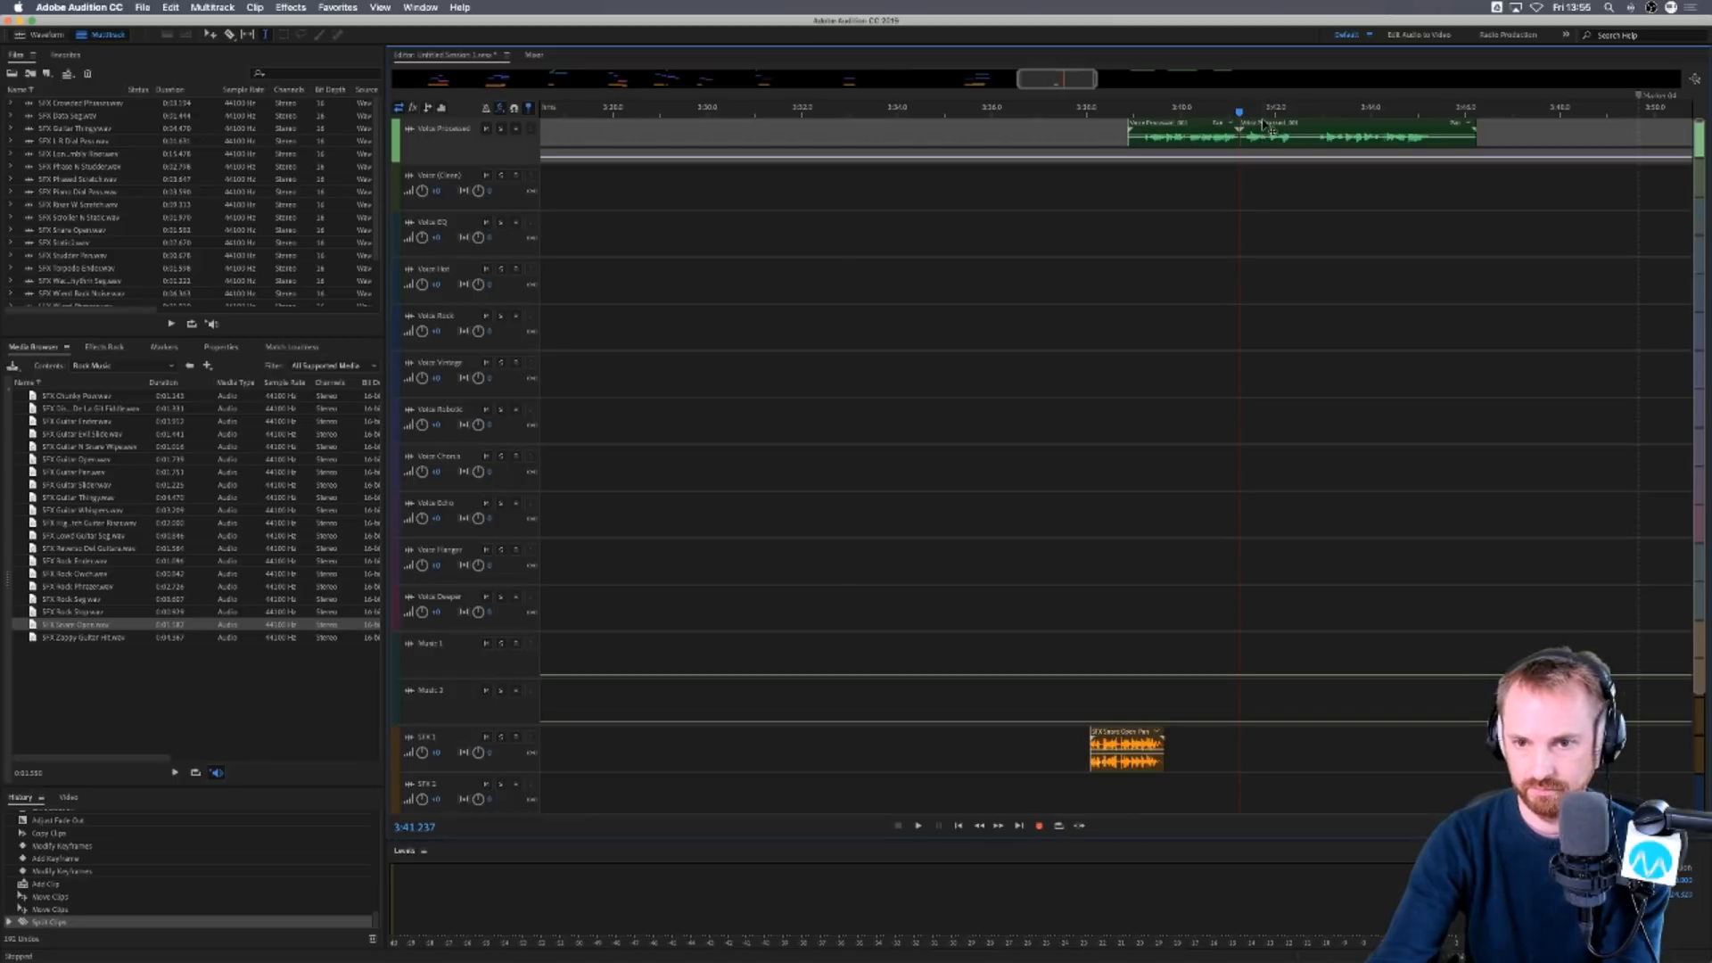
{"action": "left_click_drag", "start_coordinate": [1263, 125], "coordinate": [1308, 417]}
{"action": "left_click", "coordinate": [1301, 378]}
{"action": "key", "text": "super+k"}
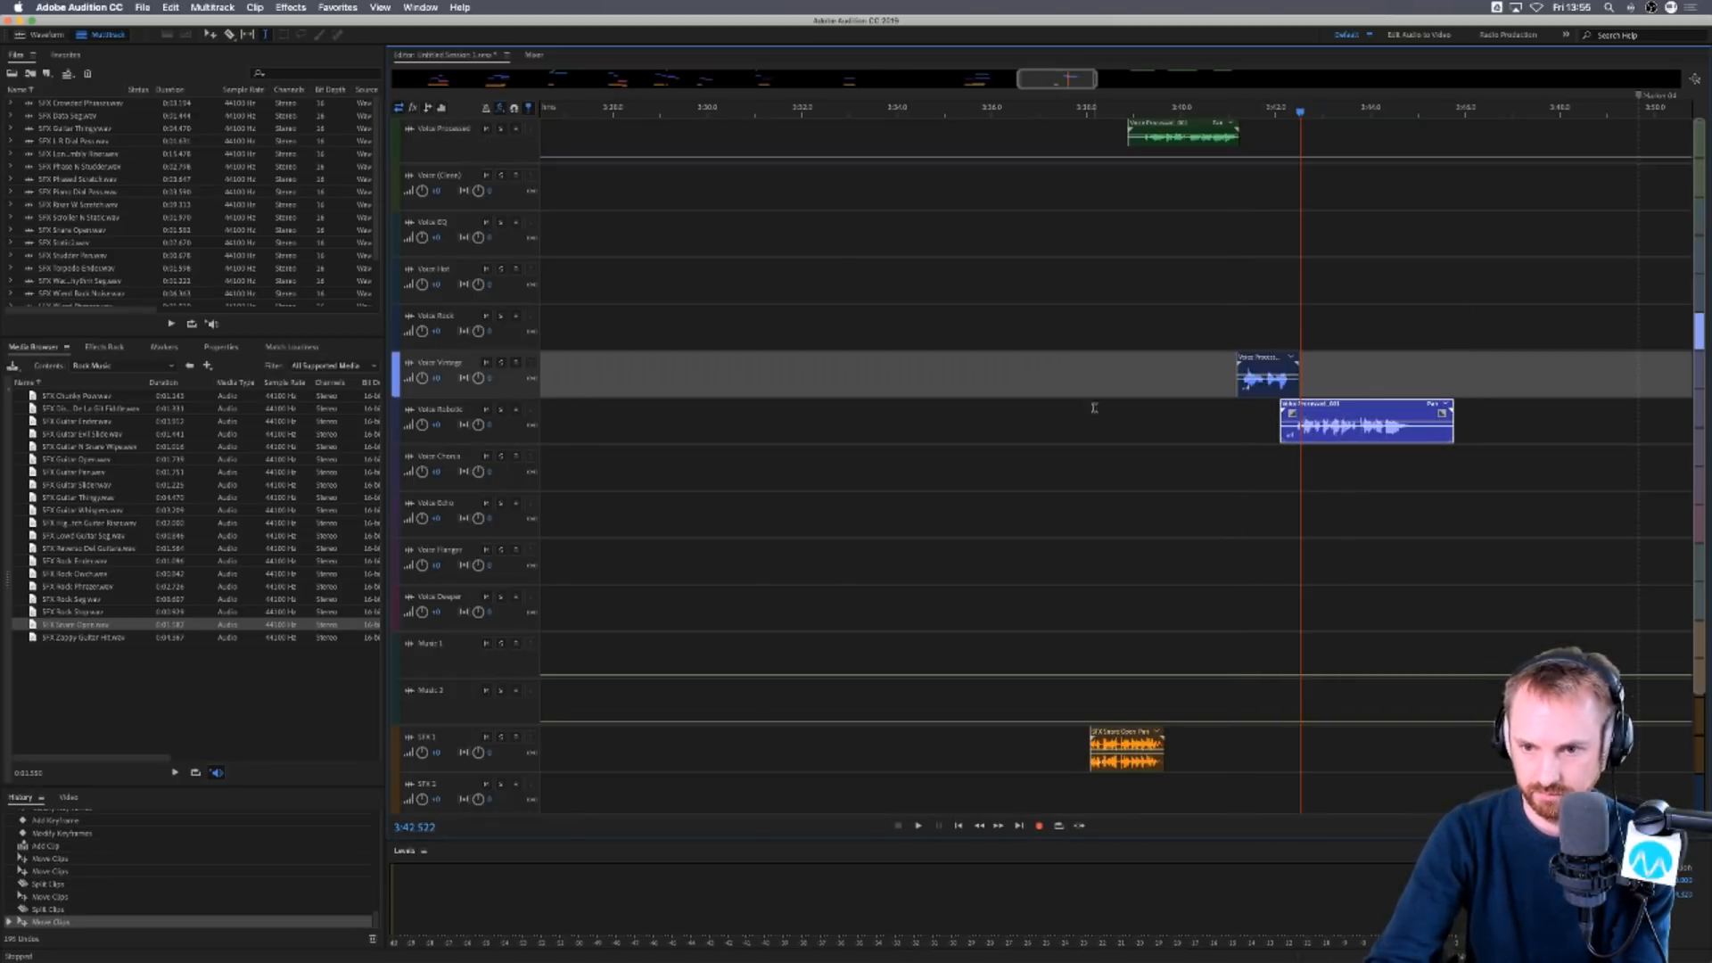
Listen to the split phrase from just before the snare effect at about 3:37.6.
{"action": "left_click", "coordinate": [1086, 406]}
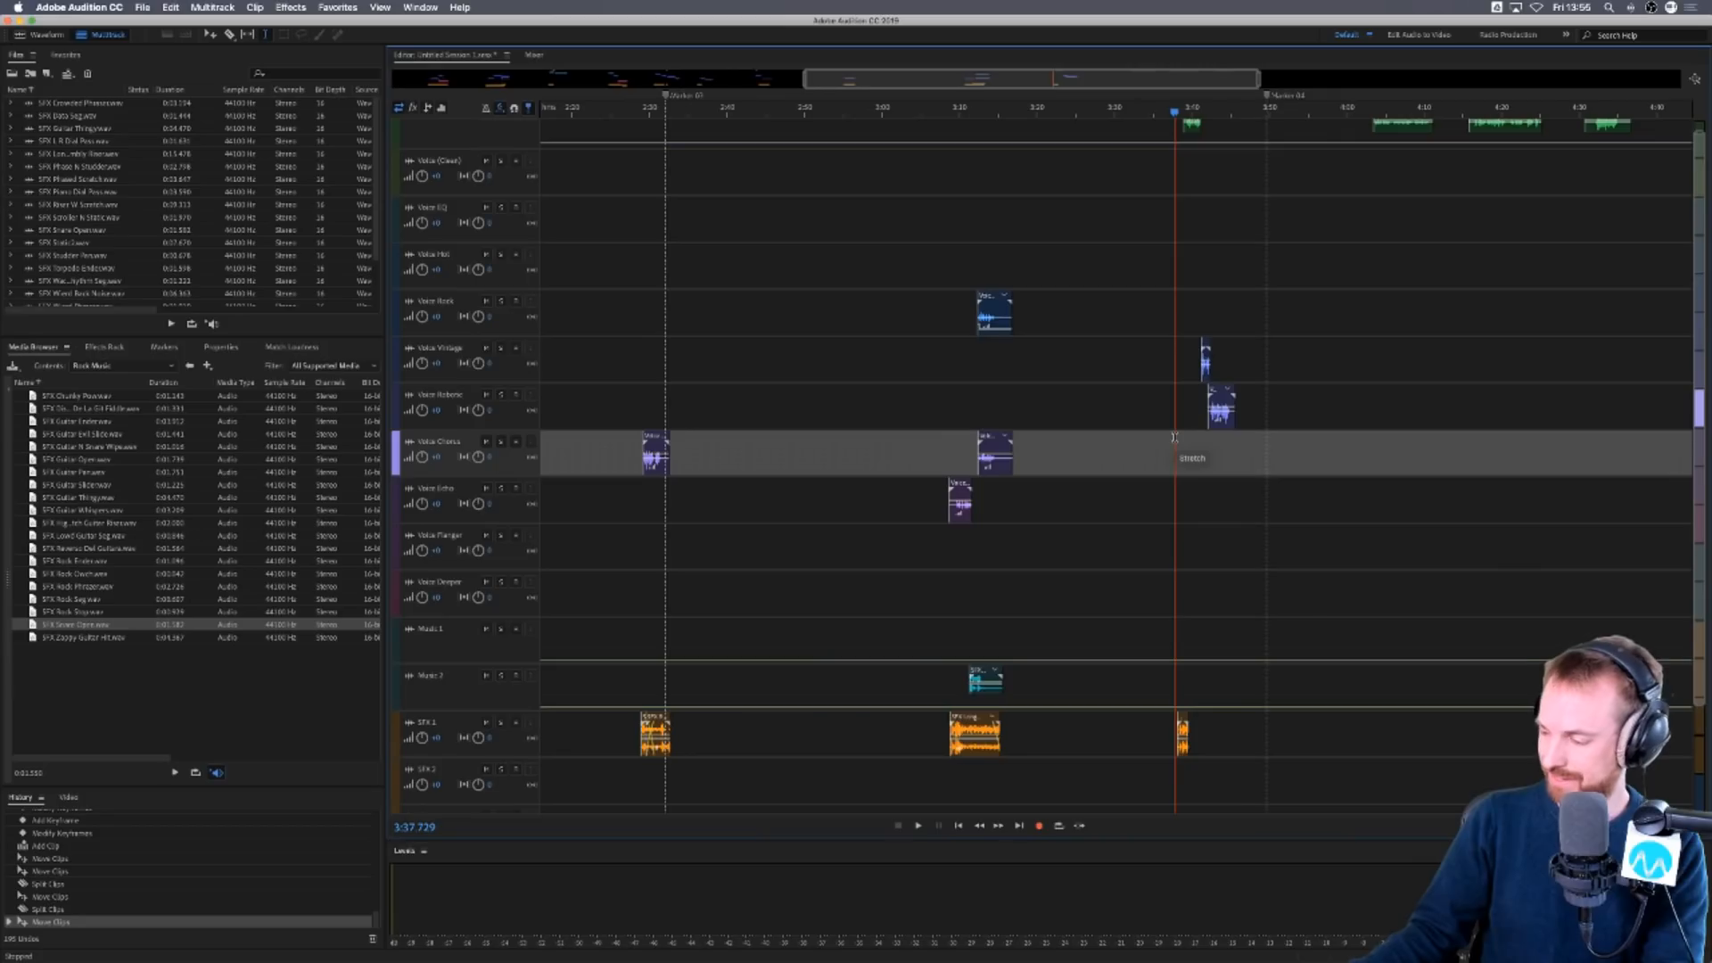
{"action": "left_click", "coordinate": [1174, 498]}
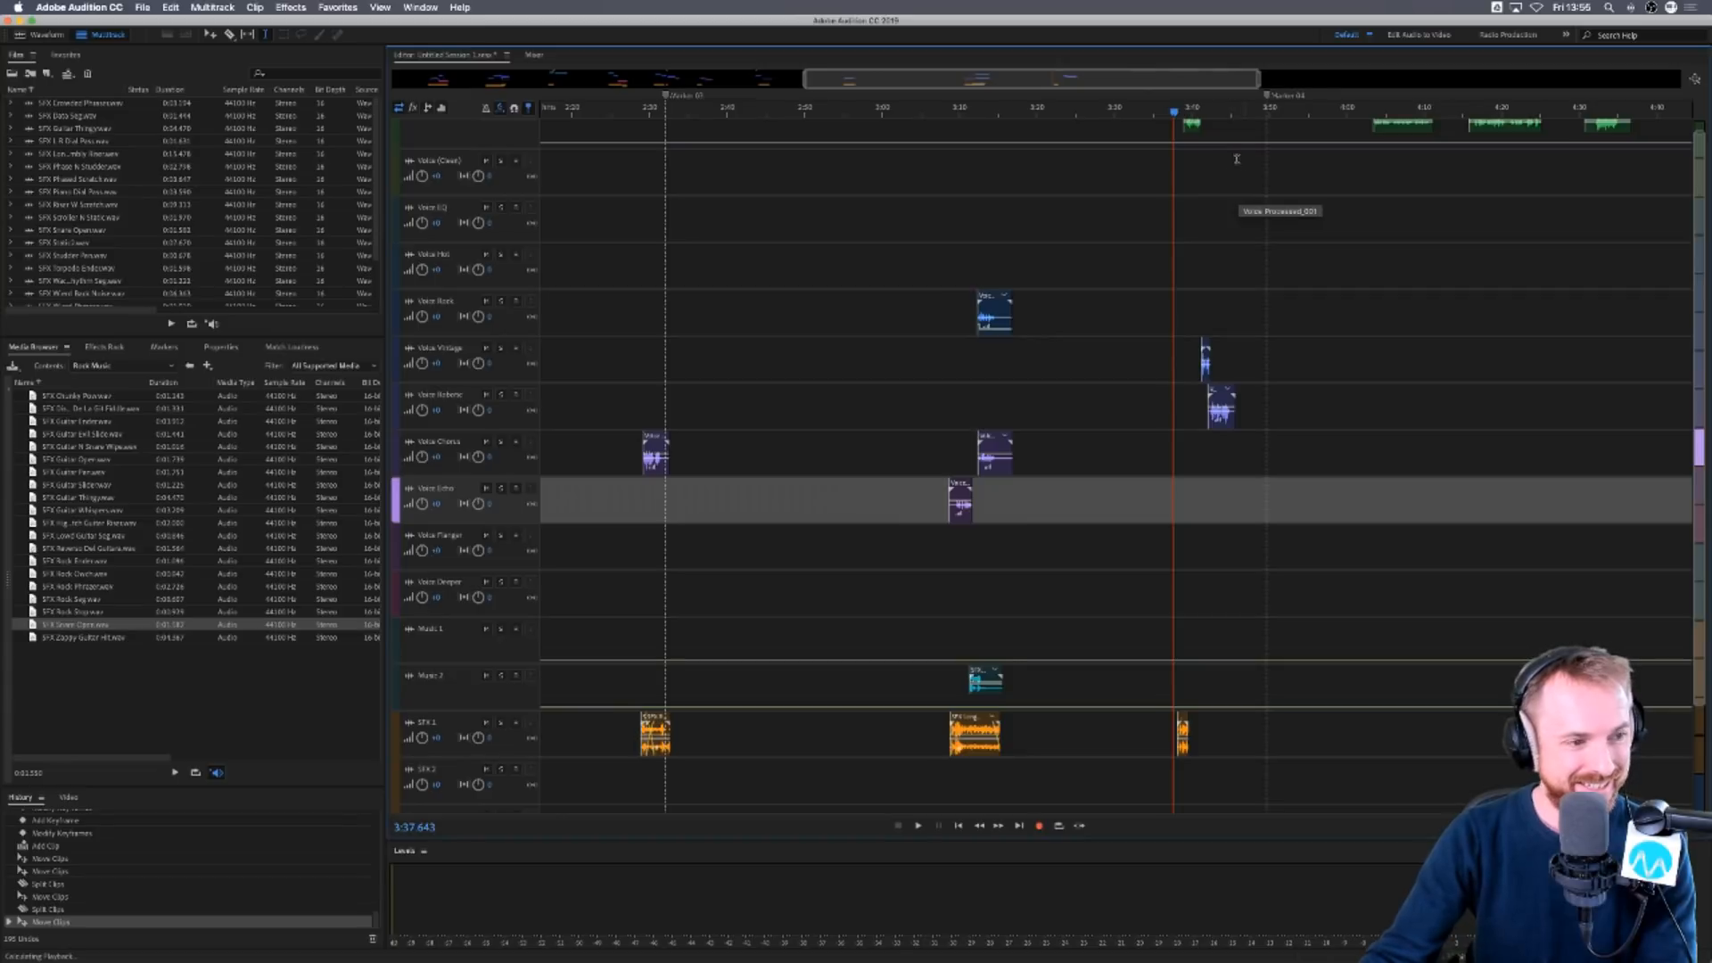
{"action": "key", "text": "space"}
{"action": "scroll", "coordinate": [1219, 111], "scroll_direction": "up", "scroll_amount": 5}
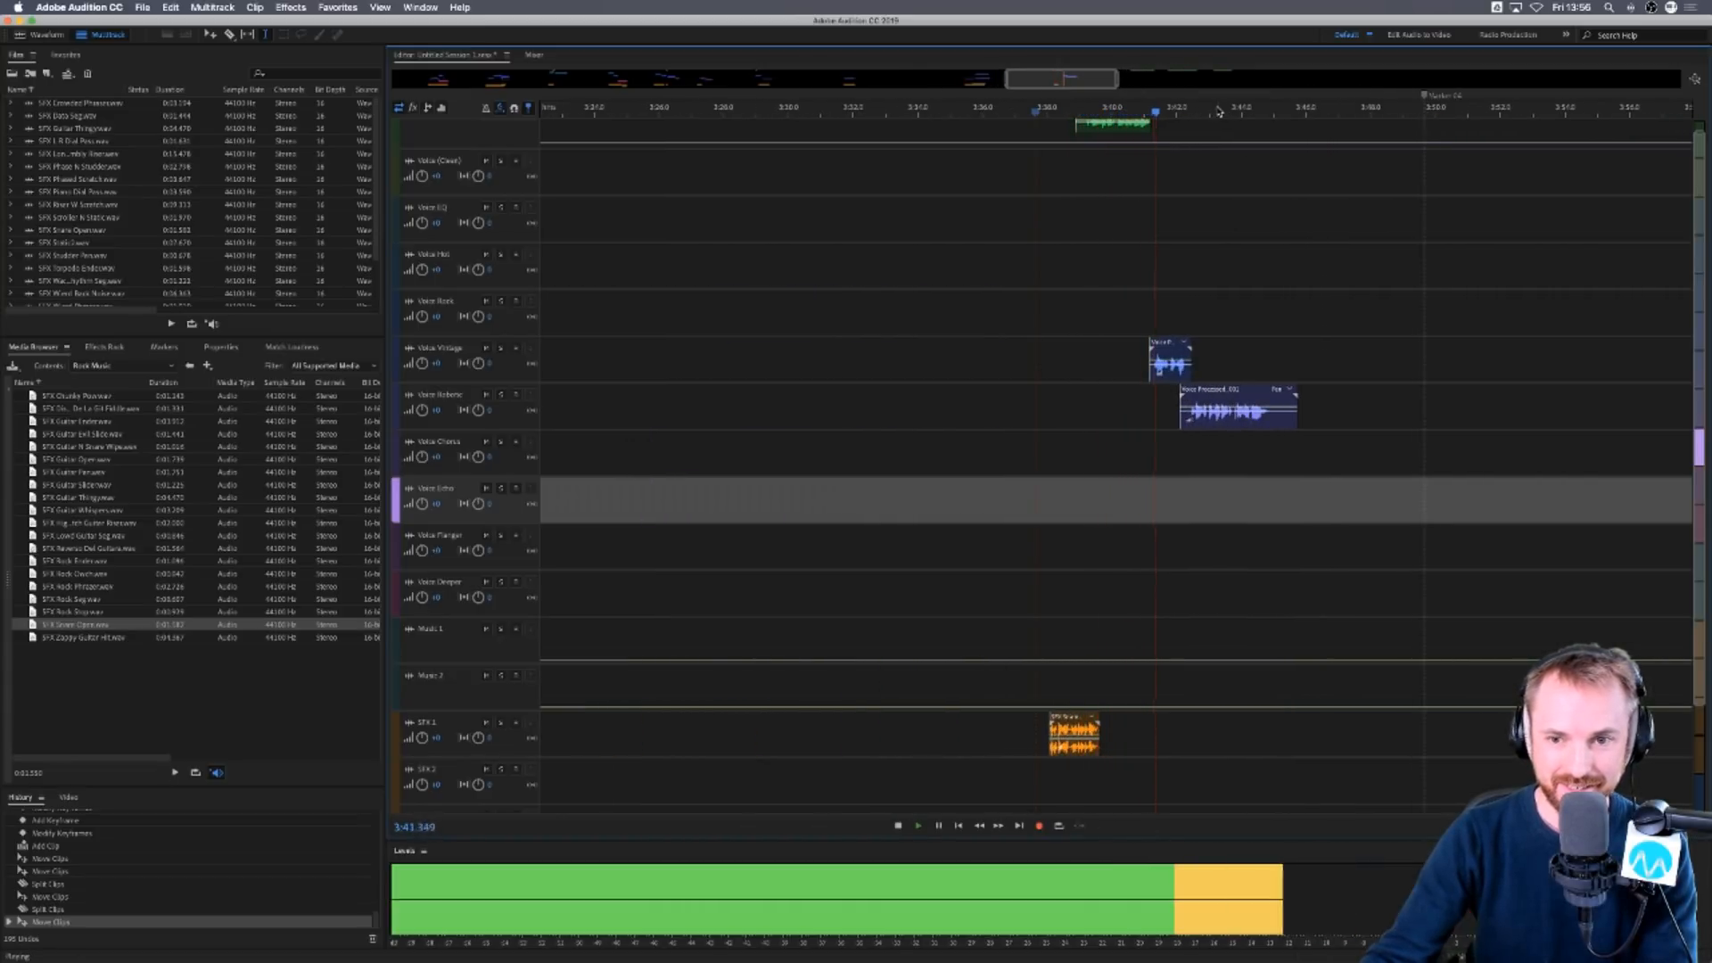
{"action": "key", "text": "space"}
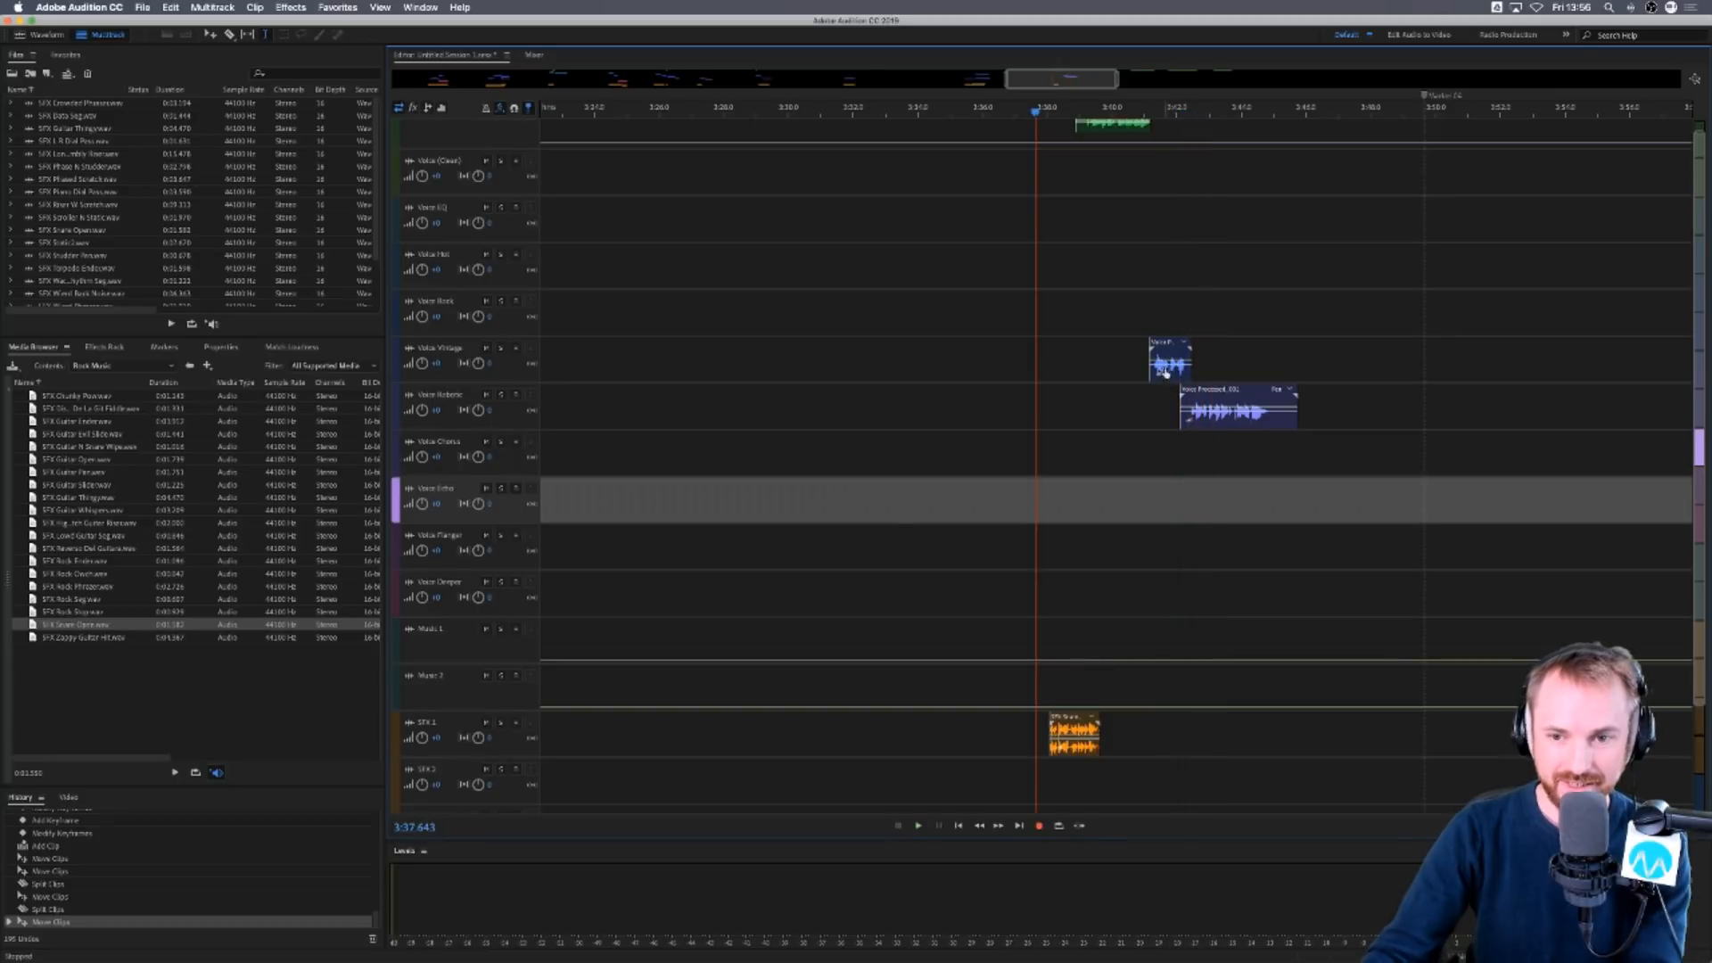
Delete the short Voice Vintage part, move the Voice Robotic part into its place at about 3:41, and listen from the snare effect.
{"action": "left_click", "coordinate": [1168, 364]}
{"action": "key", "text": "Delete"}
{"action": "left_click_drag", "start_coordinate": [1192, 406], "coordinate": [1159, 360]}
{"action": "left_click", "coordinate": [1142, 357]}
{"action": "left_click", "coordinate": [1046, 357]}
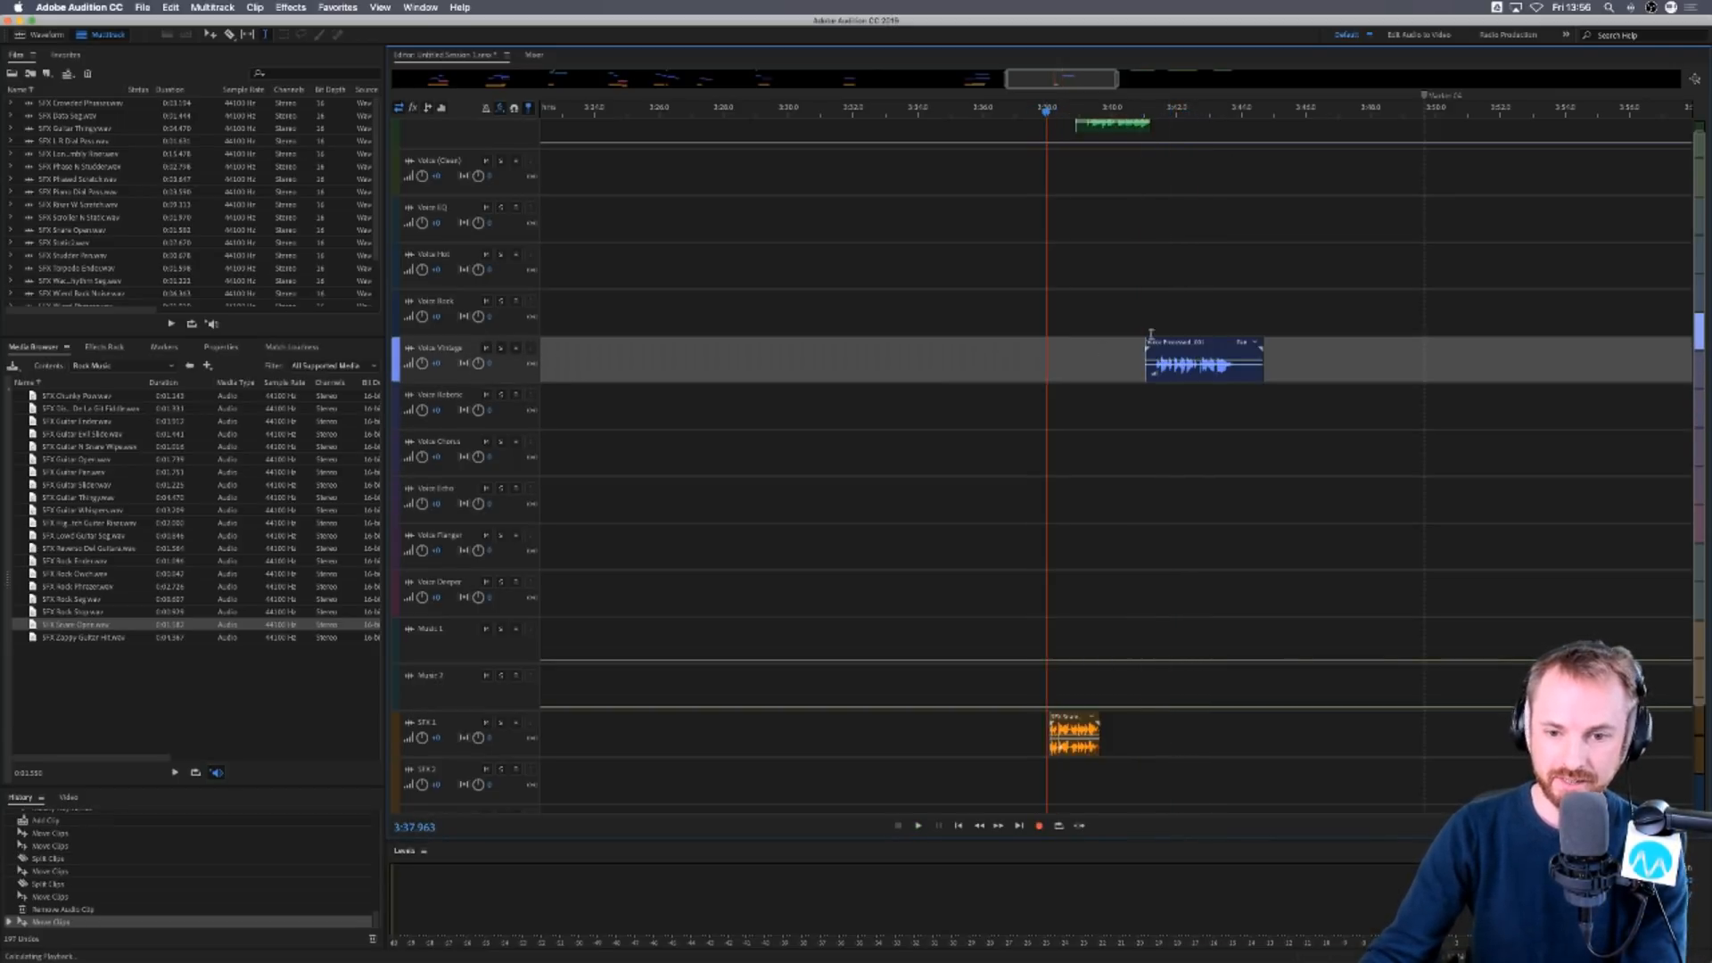
{"action": "key", "text": "space"}
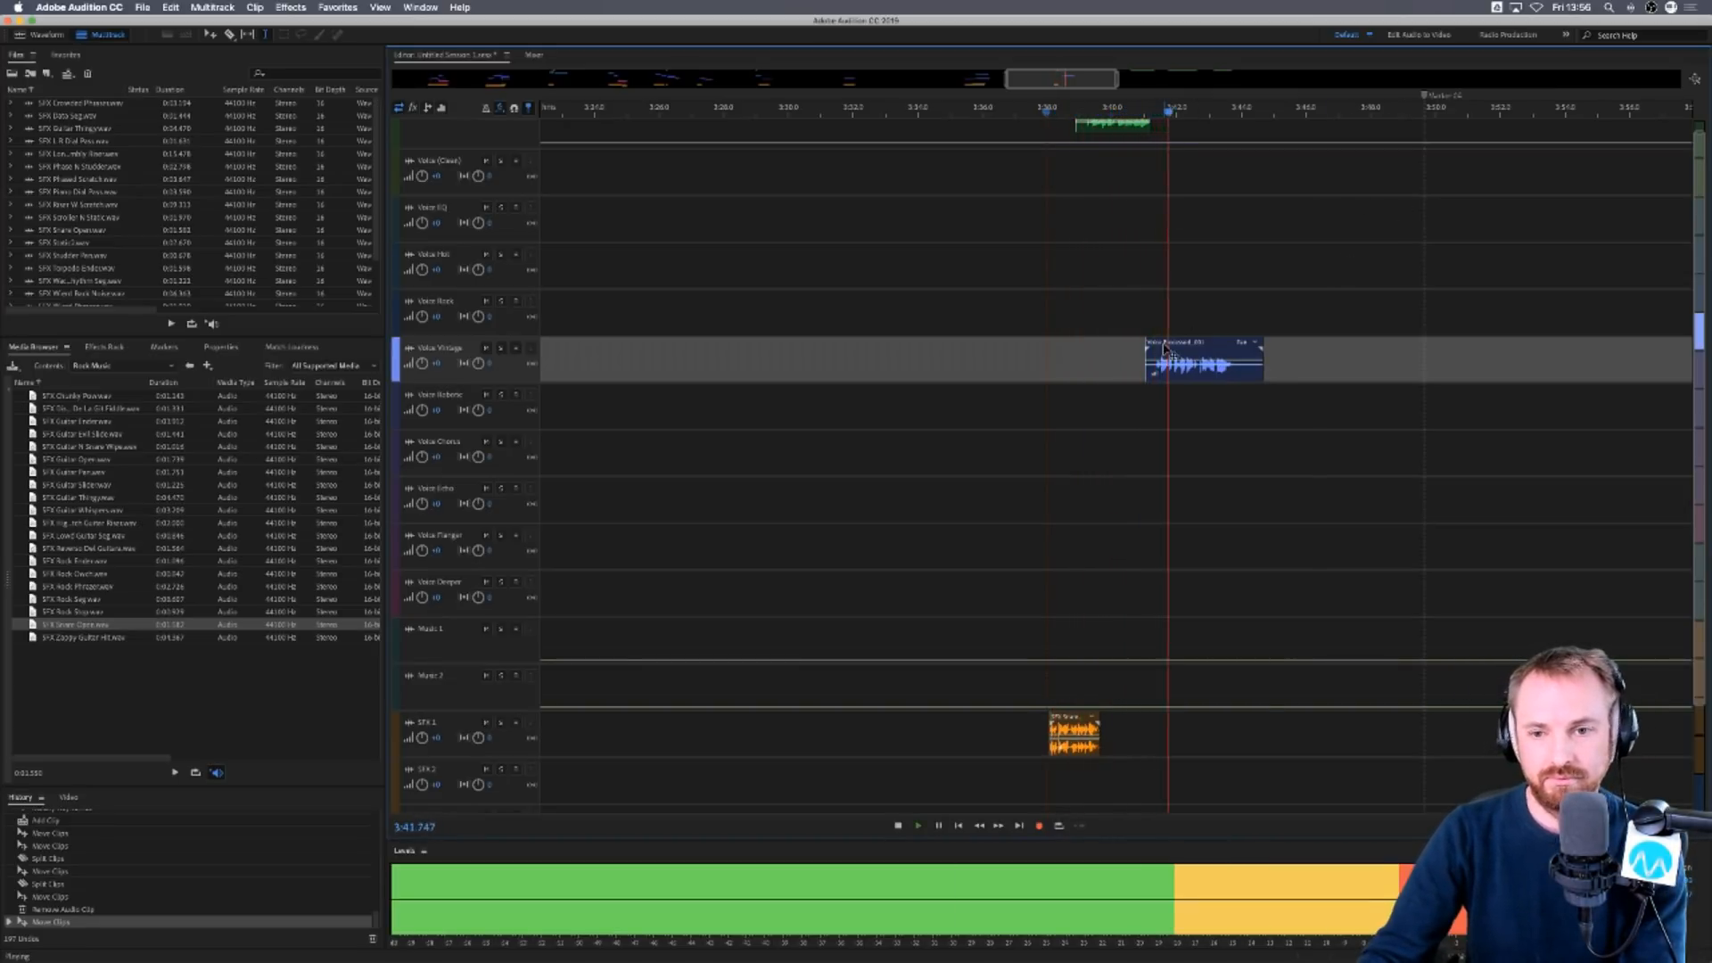
Move the Voice Vintage part to Voice Echo, starting at about 3:40.8, and listen to it.
{"action": "left_click_drag", "start_coordinate": [1166, 349], "coordinate": [1163, 492]}
{"action": "left_click", "coordinate": [1129, 316]}
{"action": "key", "text": "space"}
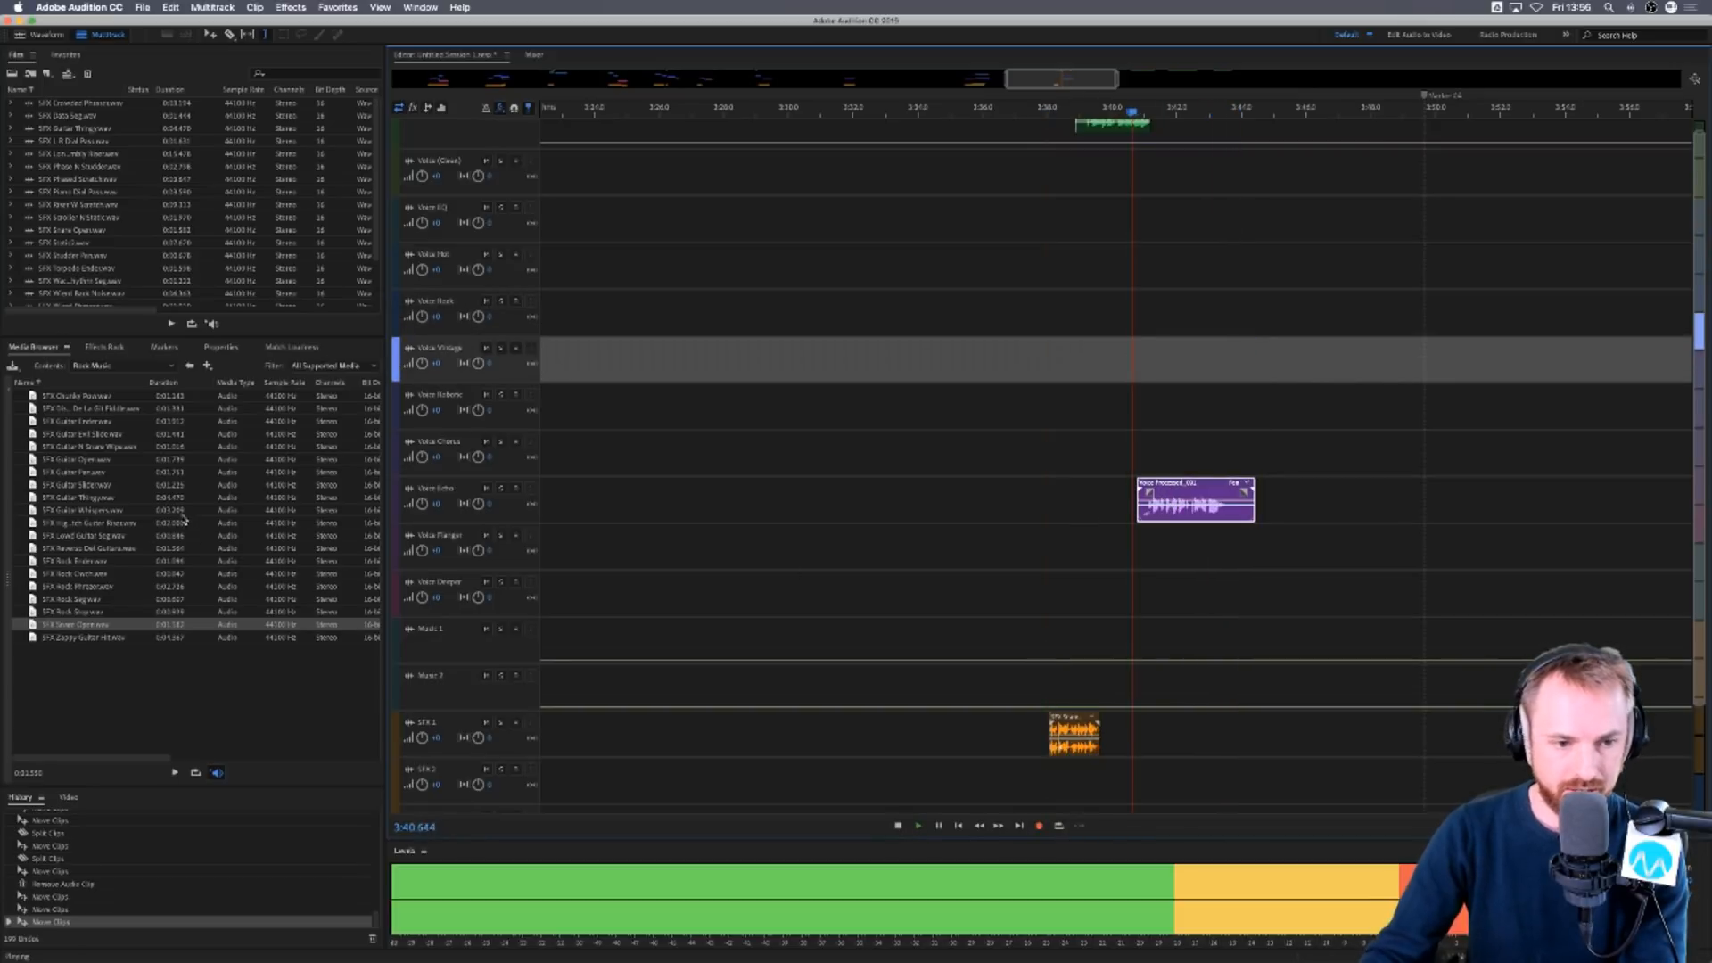
Add SFX Scratchy Rewind from the Rewind effects to SFX 1 at about 3:40.5 and listen from before the Voice Echo phrase.
{"action": "left_click_drag", "start_coordinate": [82, 563], "coordinate": [1052, 733]}
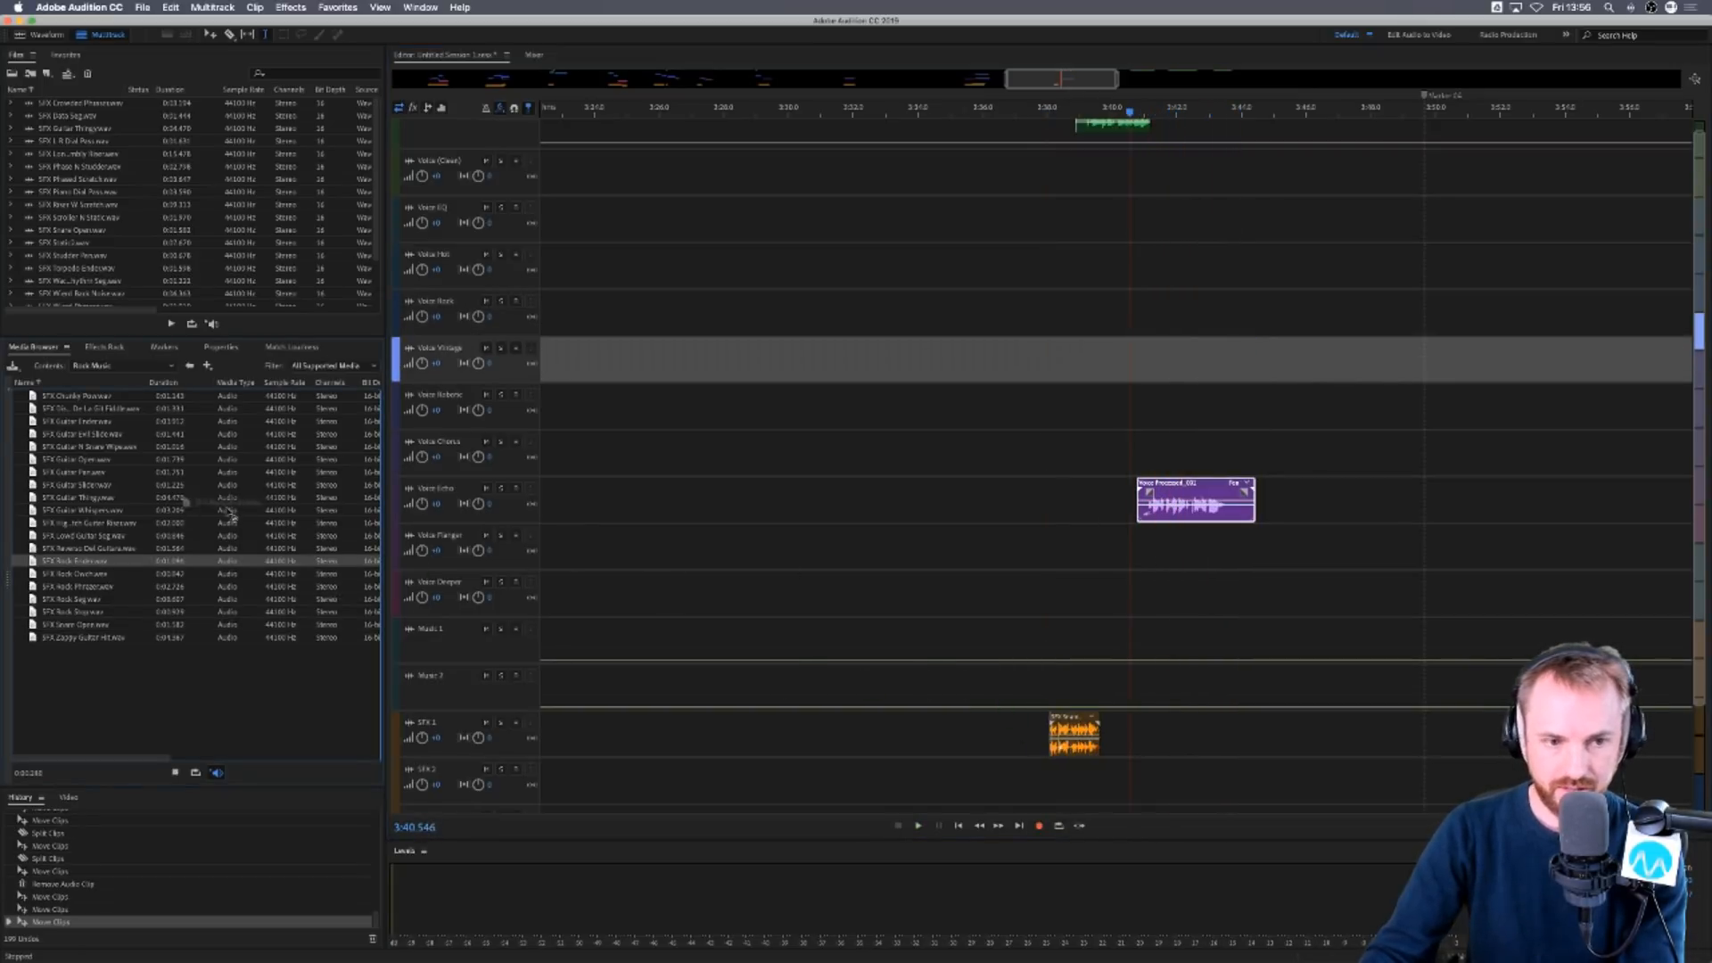
{"action": "left_click", "coordinate": [189, 365]}
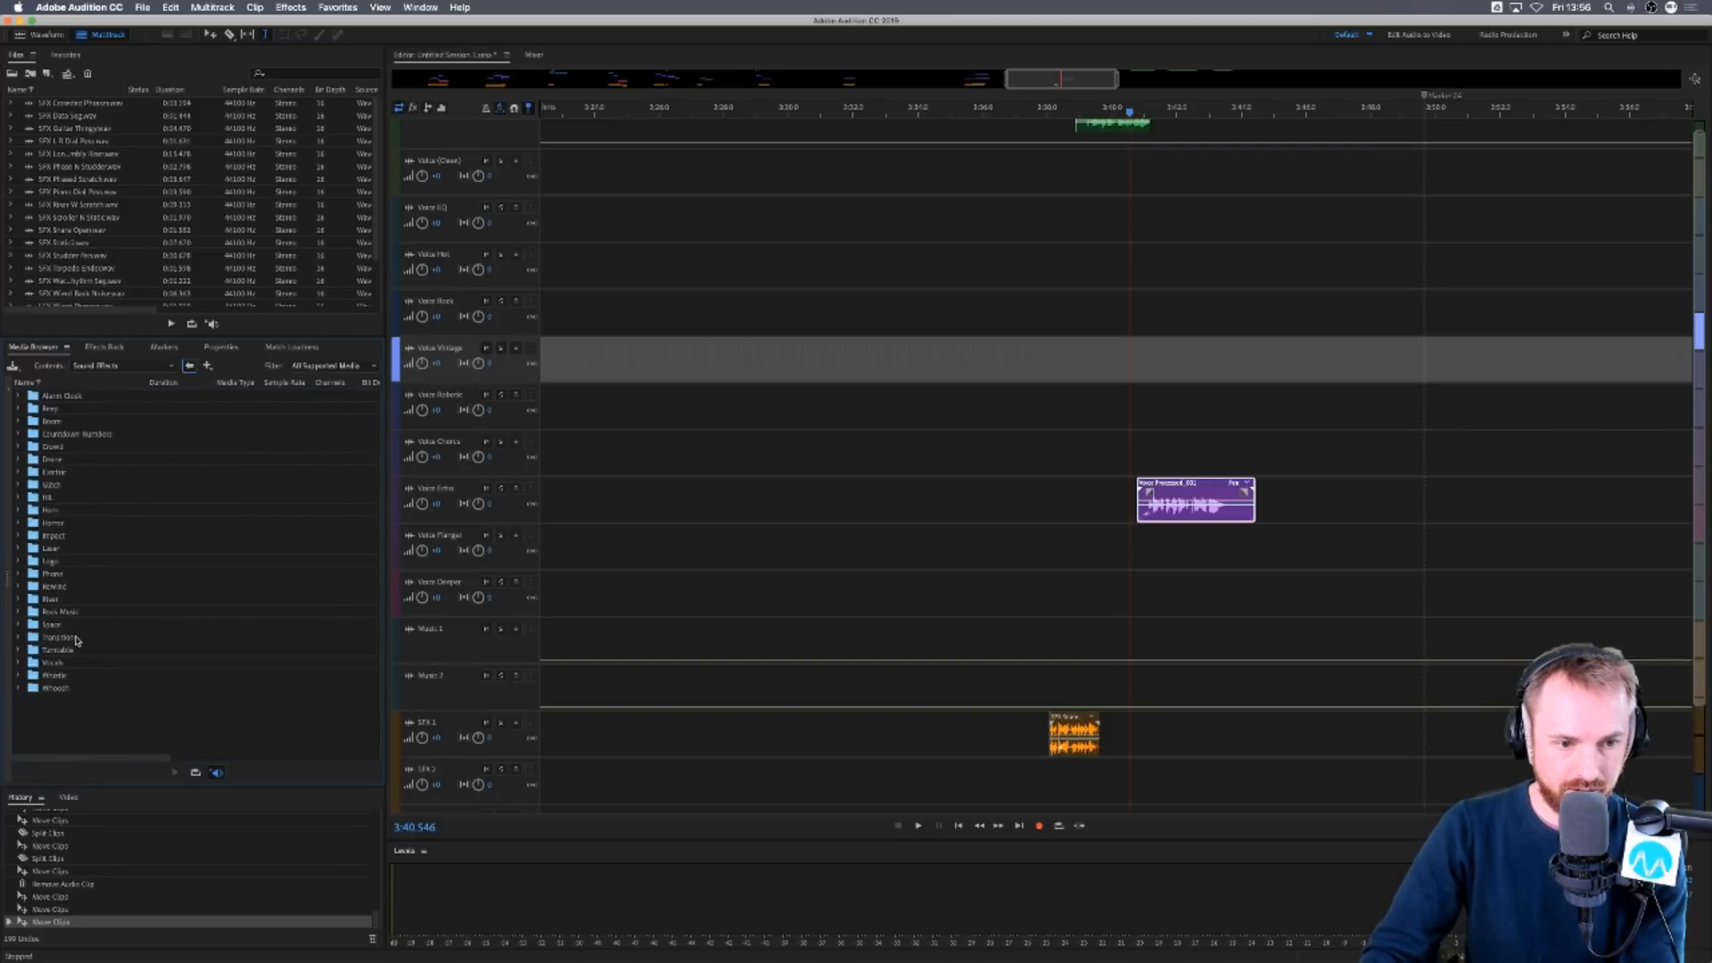
{"action": "double_click", "coordinate": [55, 587]}
{"action": "left_click", "coordinate": [77, 499]}
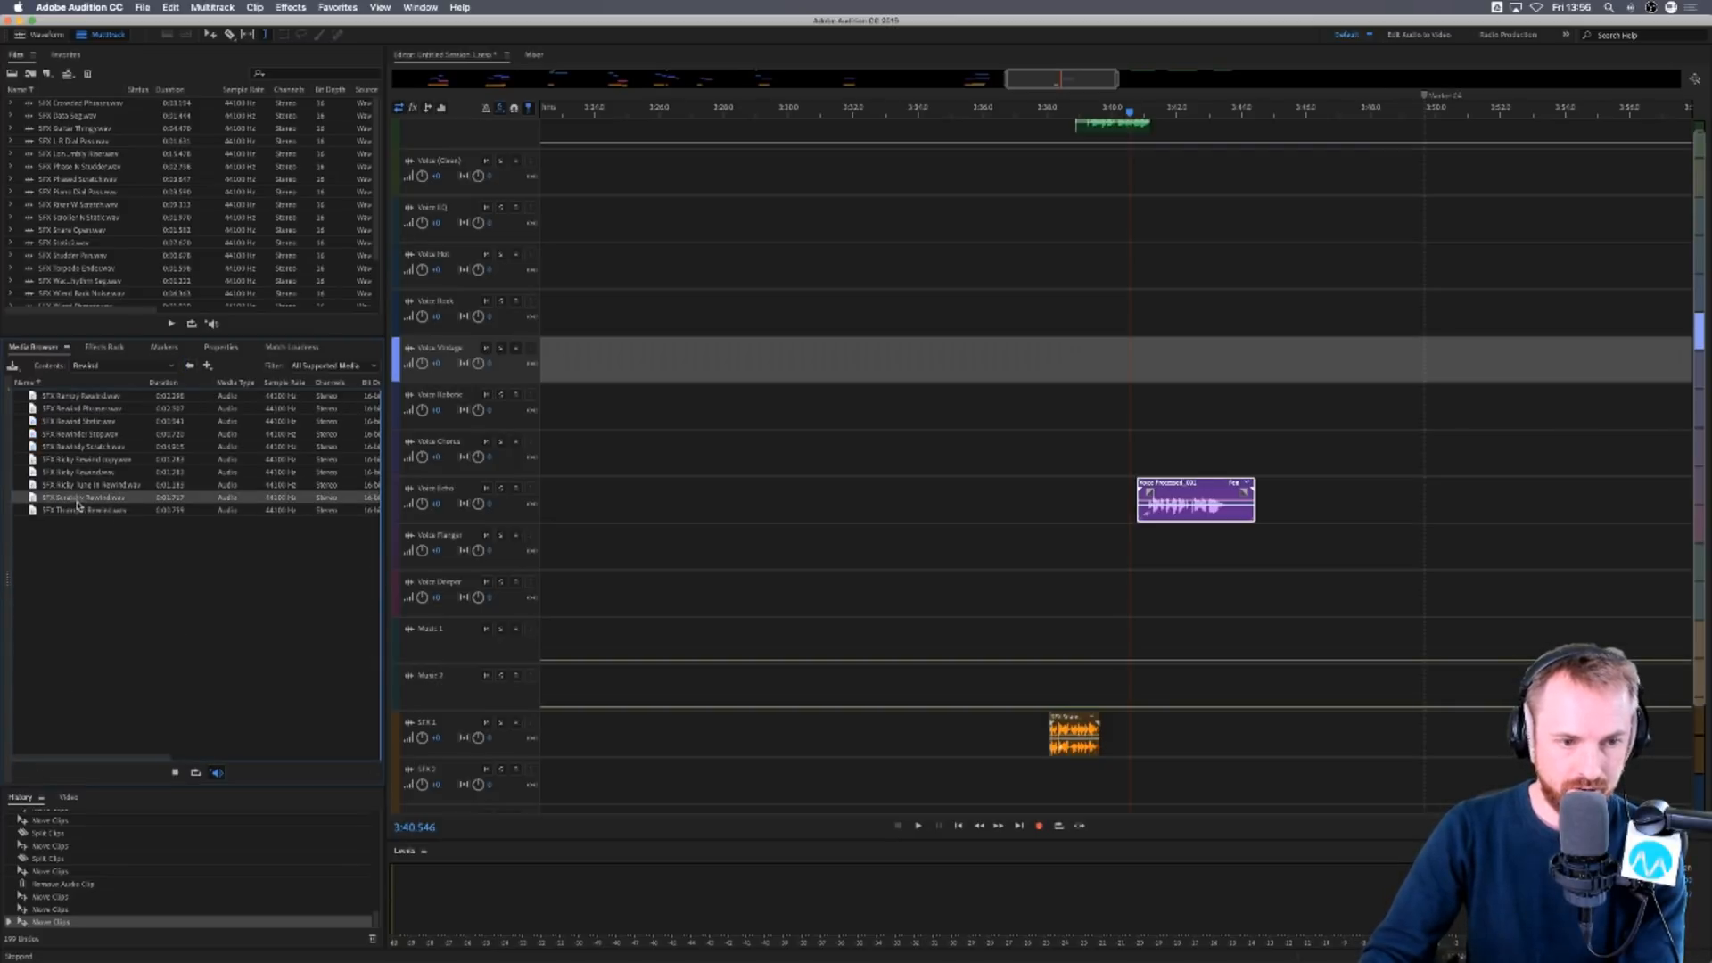
{"action": "left_click_drag", "start_coordinate": [92, 503], "coordinate": [1152, 735]}
{"action": "left_click", "coordinate": [1059, 597]}
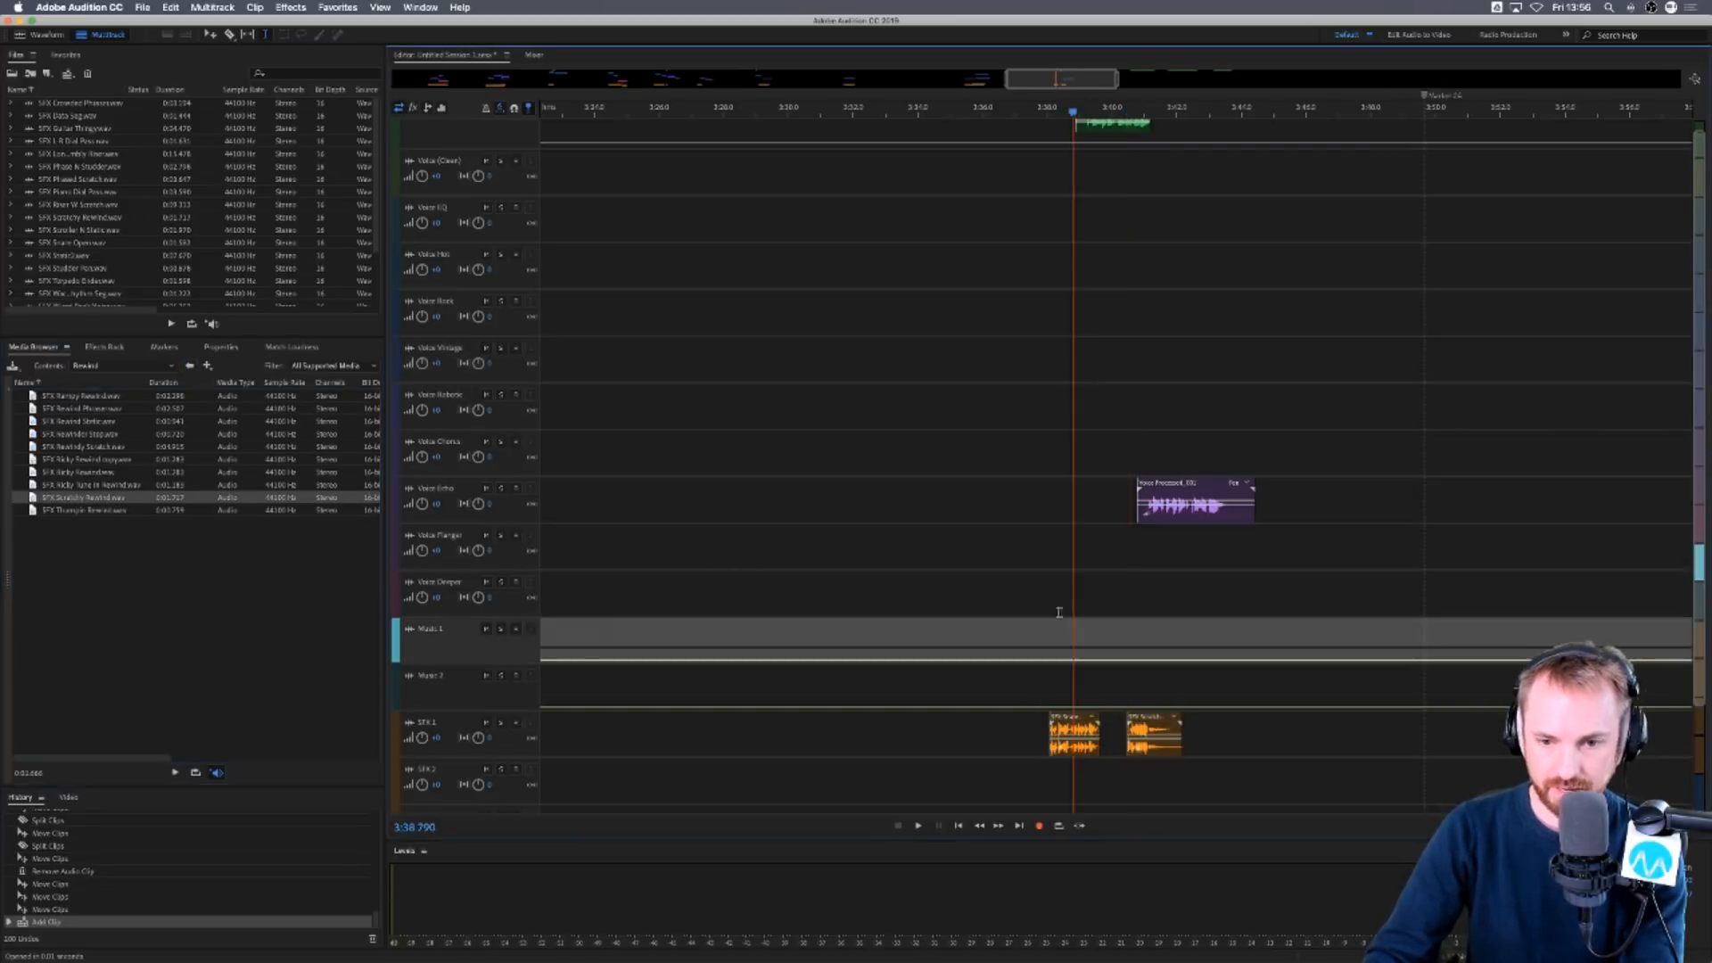
{"action": "key", "text": "space"}
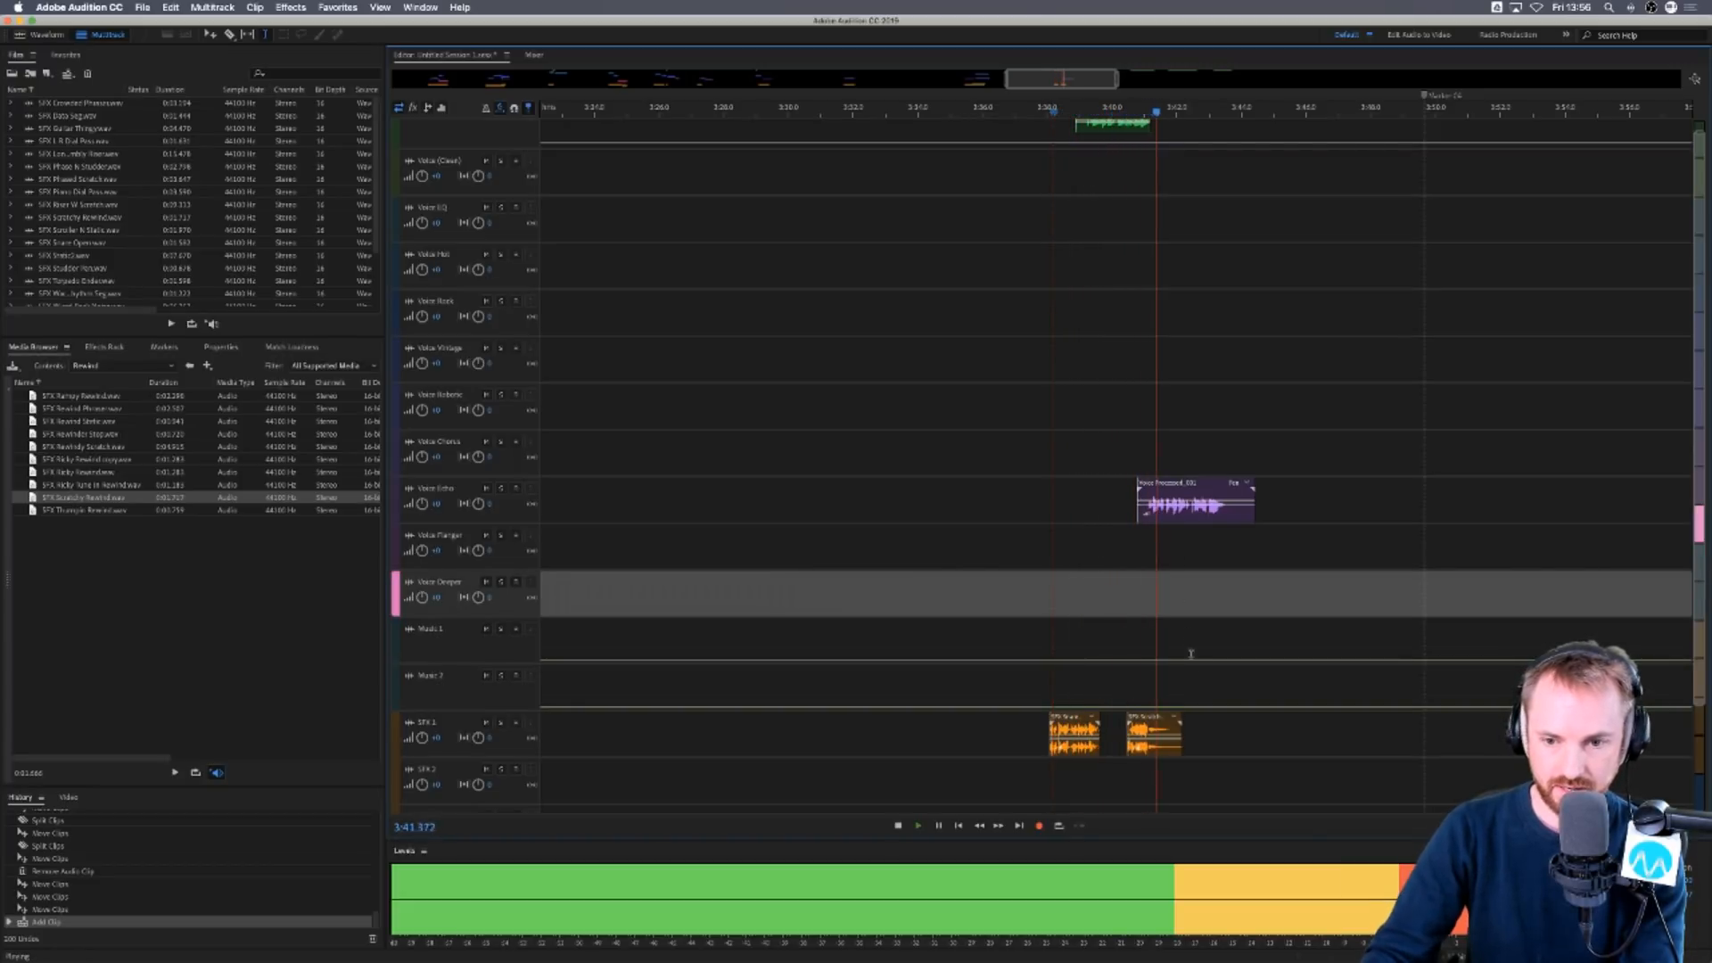
Shift the Voice Echo phrase and the rewind effect together to start at about 3:41.1 and 3:40.8, and listen again.
{"action": "key", "text": "space"}
{"action": "left_click", "coordinate": [1158, 499]}
{"action": "left_click", "coordinate": [1151, 722]}
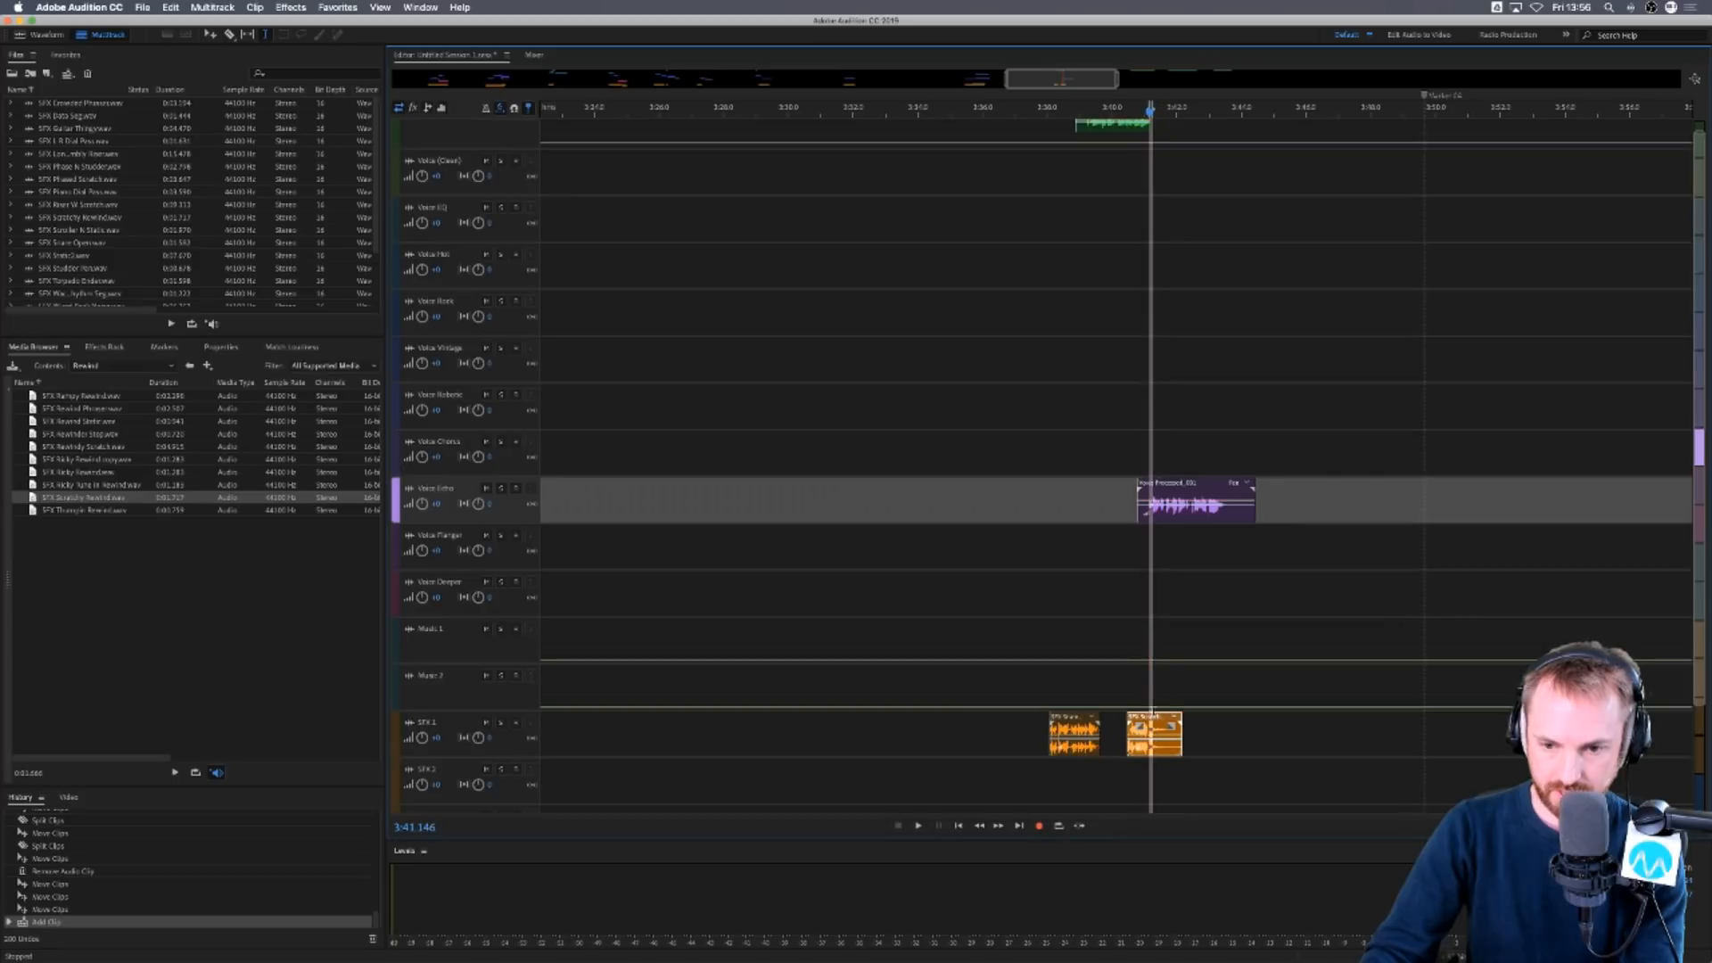
{"action": "left_click_drag", "start_coordinate": [1159, 499], "coordinate": [1169, 499]}
{"action": "left_click", "coordinate": [1069, 478]}
{"action": "key", "text": "space"}
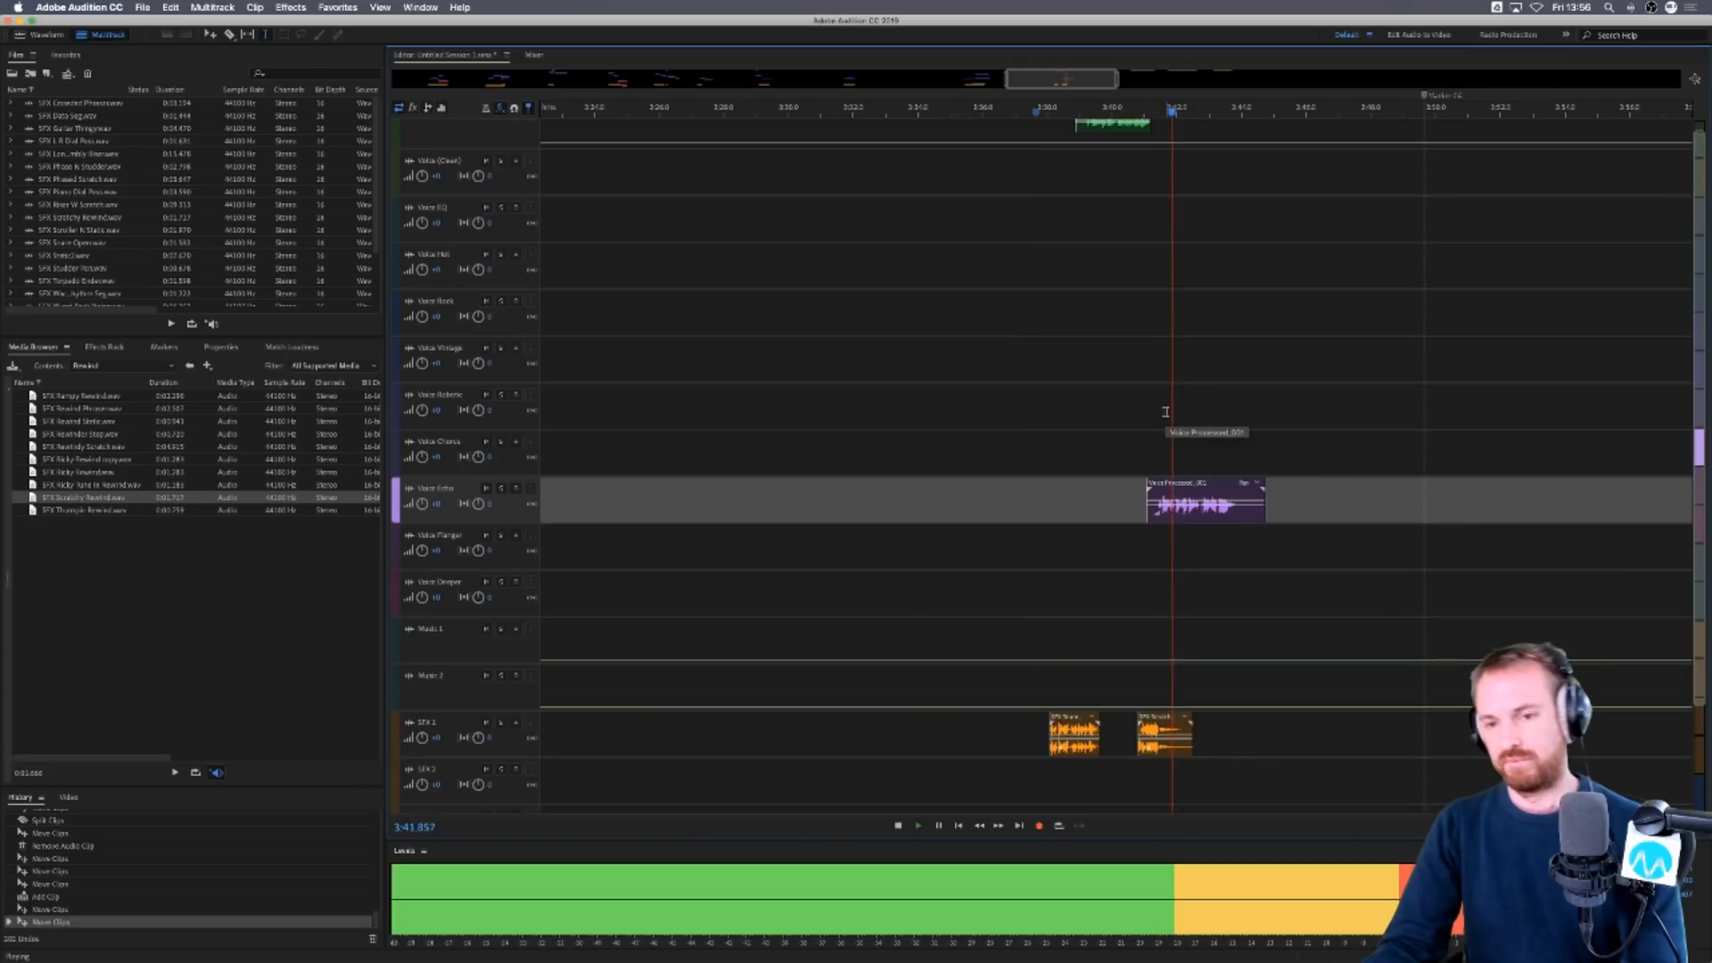
{"action": "scroll", "coordinate": [1288, 105], "scroll_direction": "down", "scroll_amount": 3}
{"action": "scroll", "coordinate": [1543, 287], "scroll_direction": "down", "scroll_amount": 5}
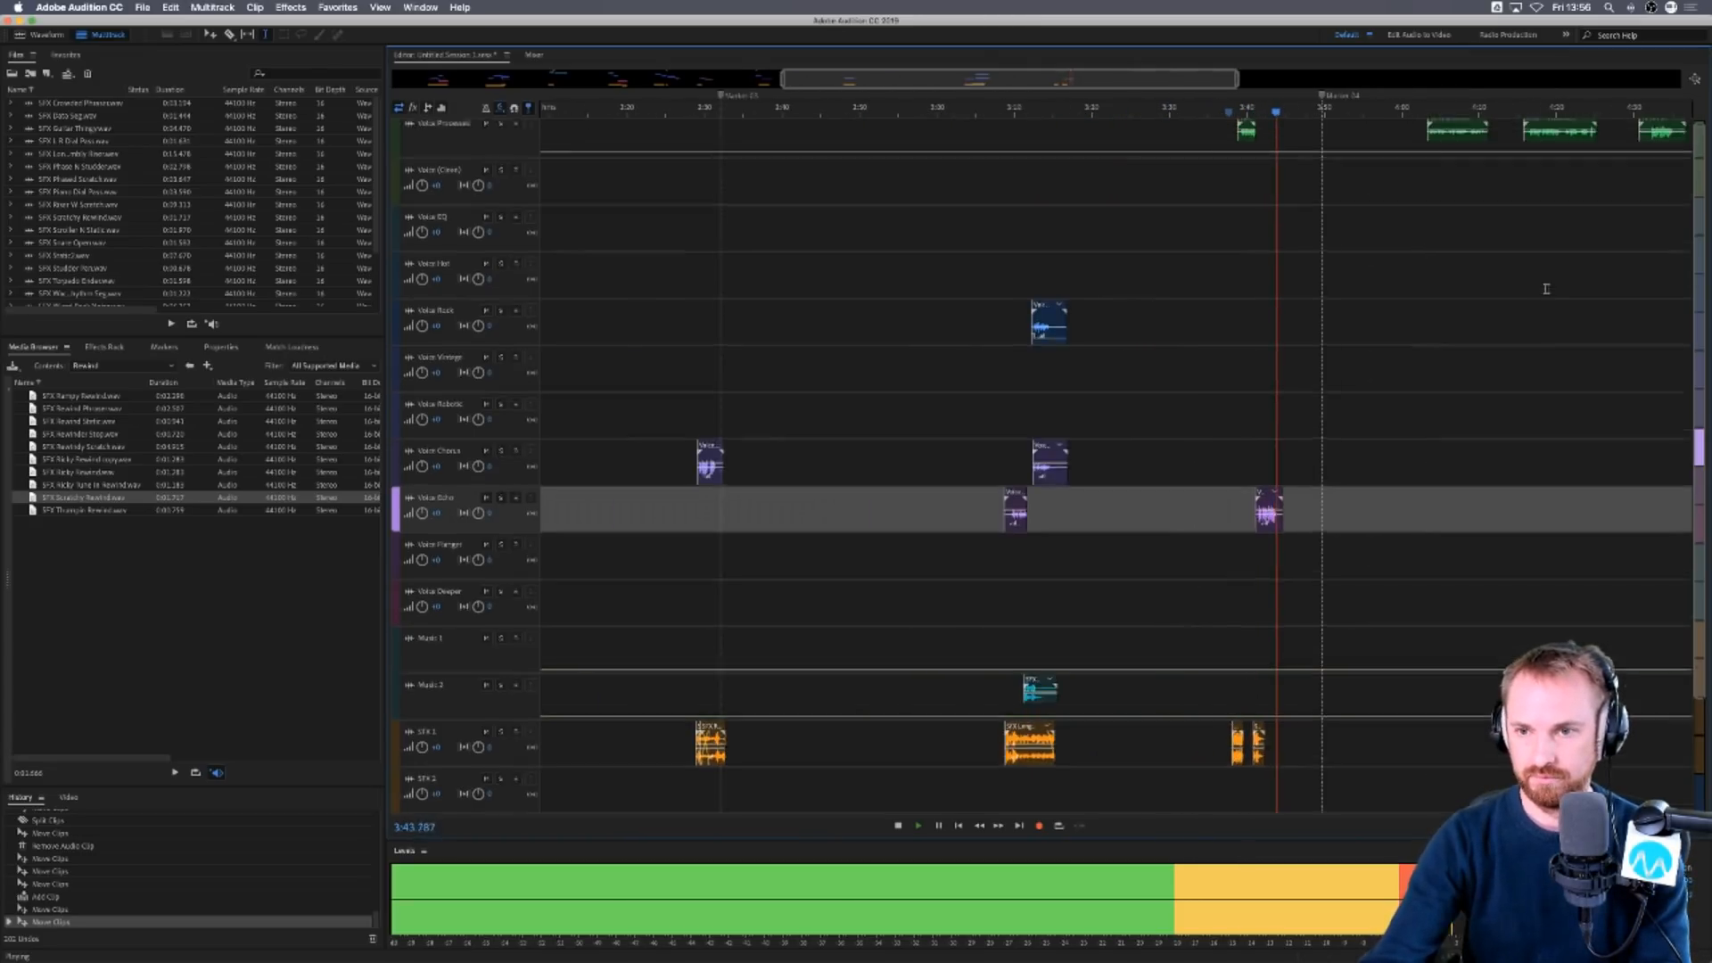
Move the last three Voice Processed phrases later so they start at about 4:11.6, 4:27 and 4:41.
{"action": "left_click", "coordinate": [1141, 241]}
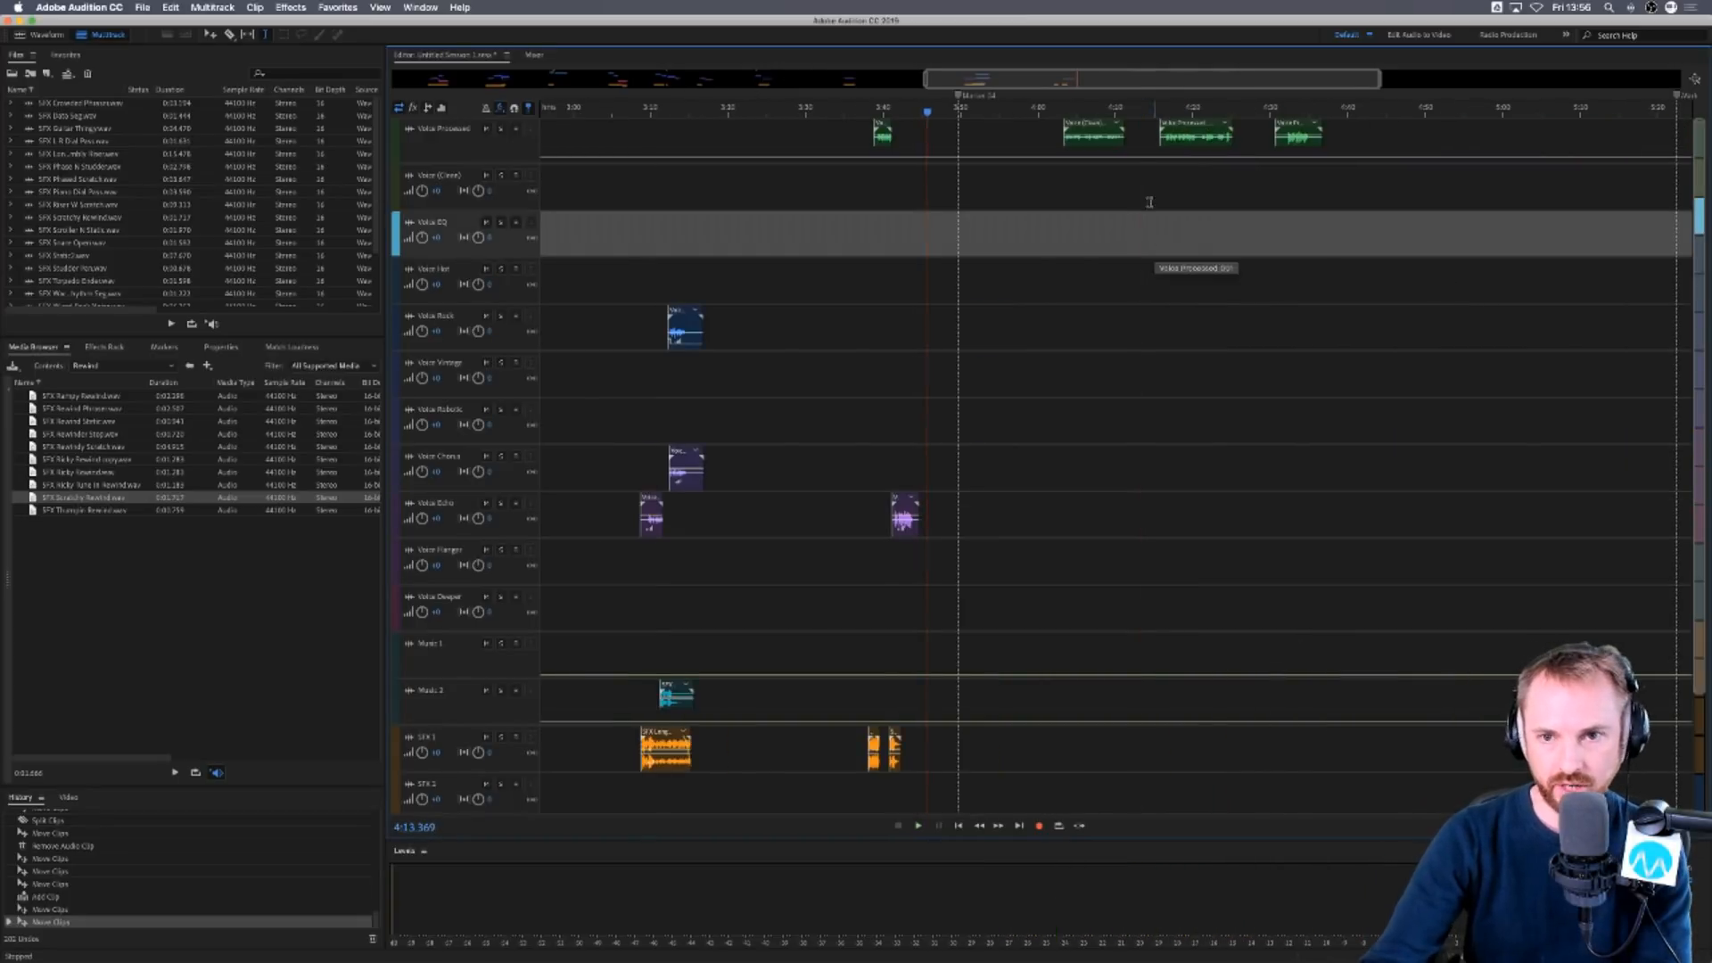
{"action": "left_click_drag", "start_coordinate": [1297, 140], "coordinate": [1382, 139]}
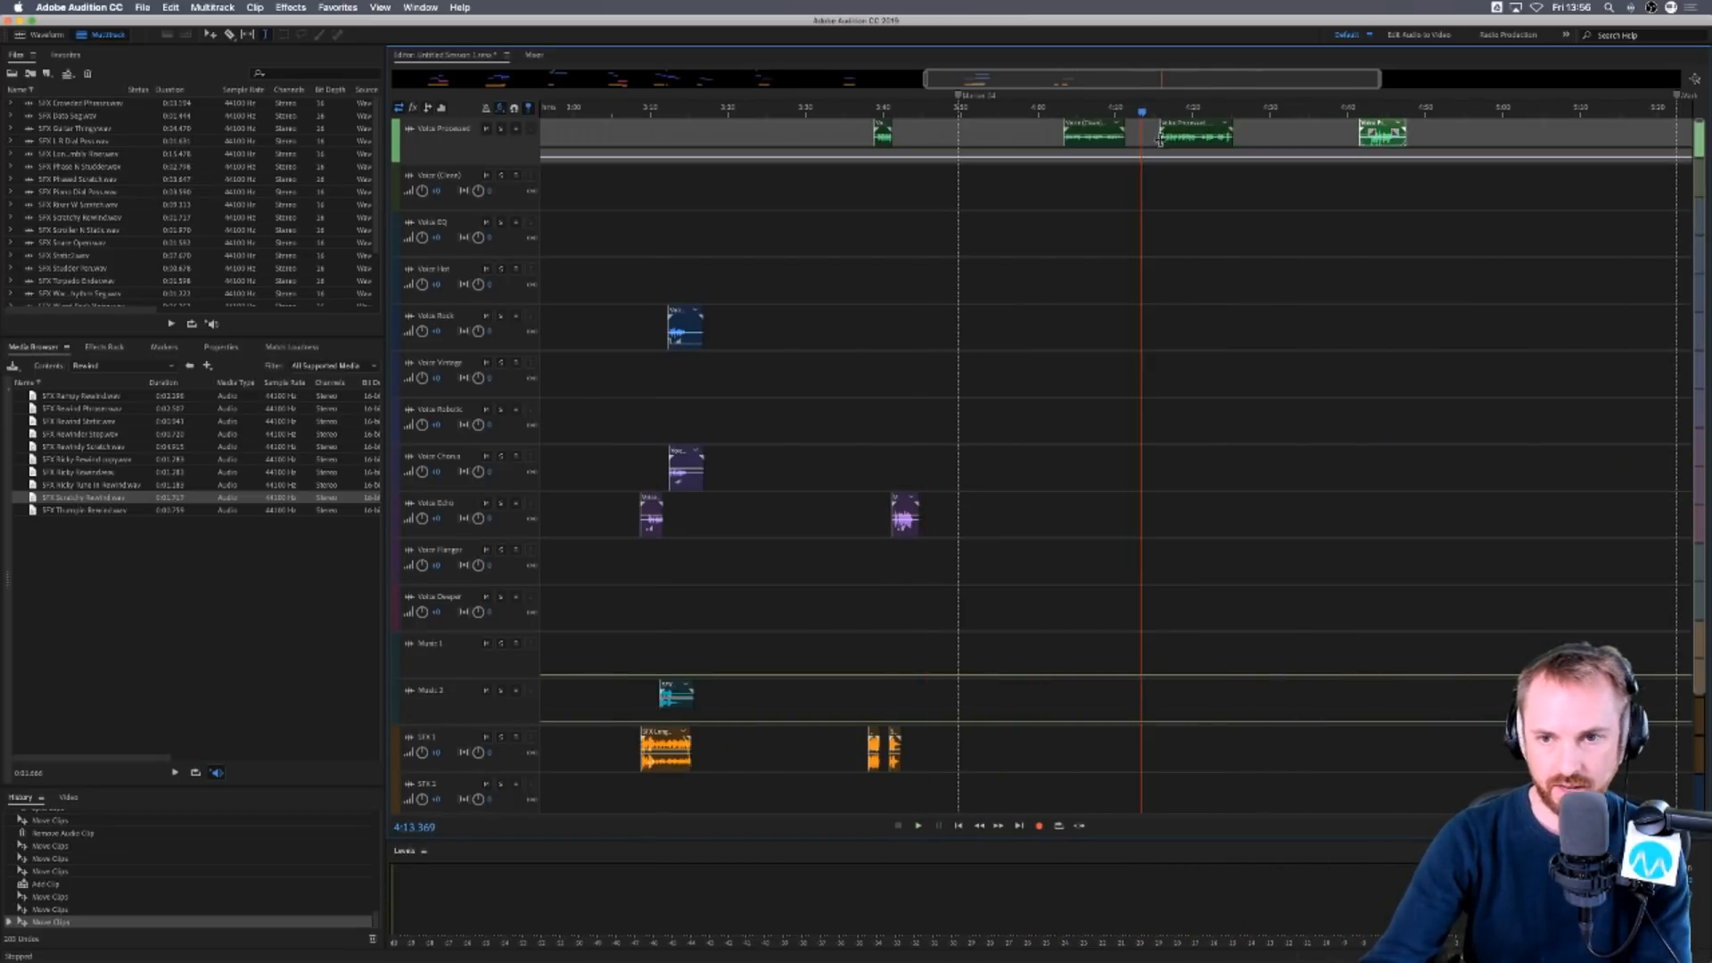
{"action": "left_click_drag", "start_coordinate": [1159, 141], "coordinate": [1270, 145]}
{"action": "left_click_drag", "start_coordinate": [1103, 143], "coordinate": [1167, 141]}
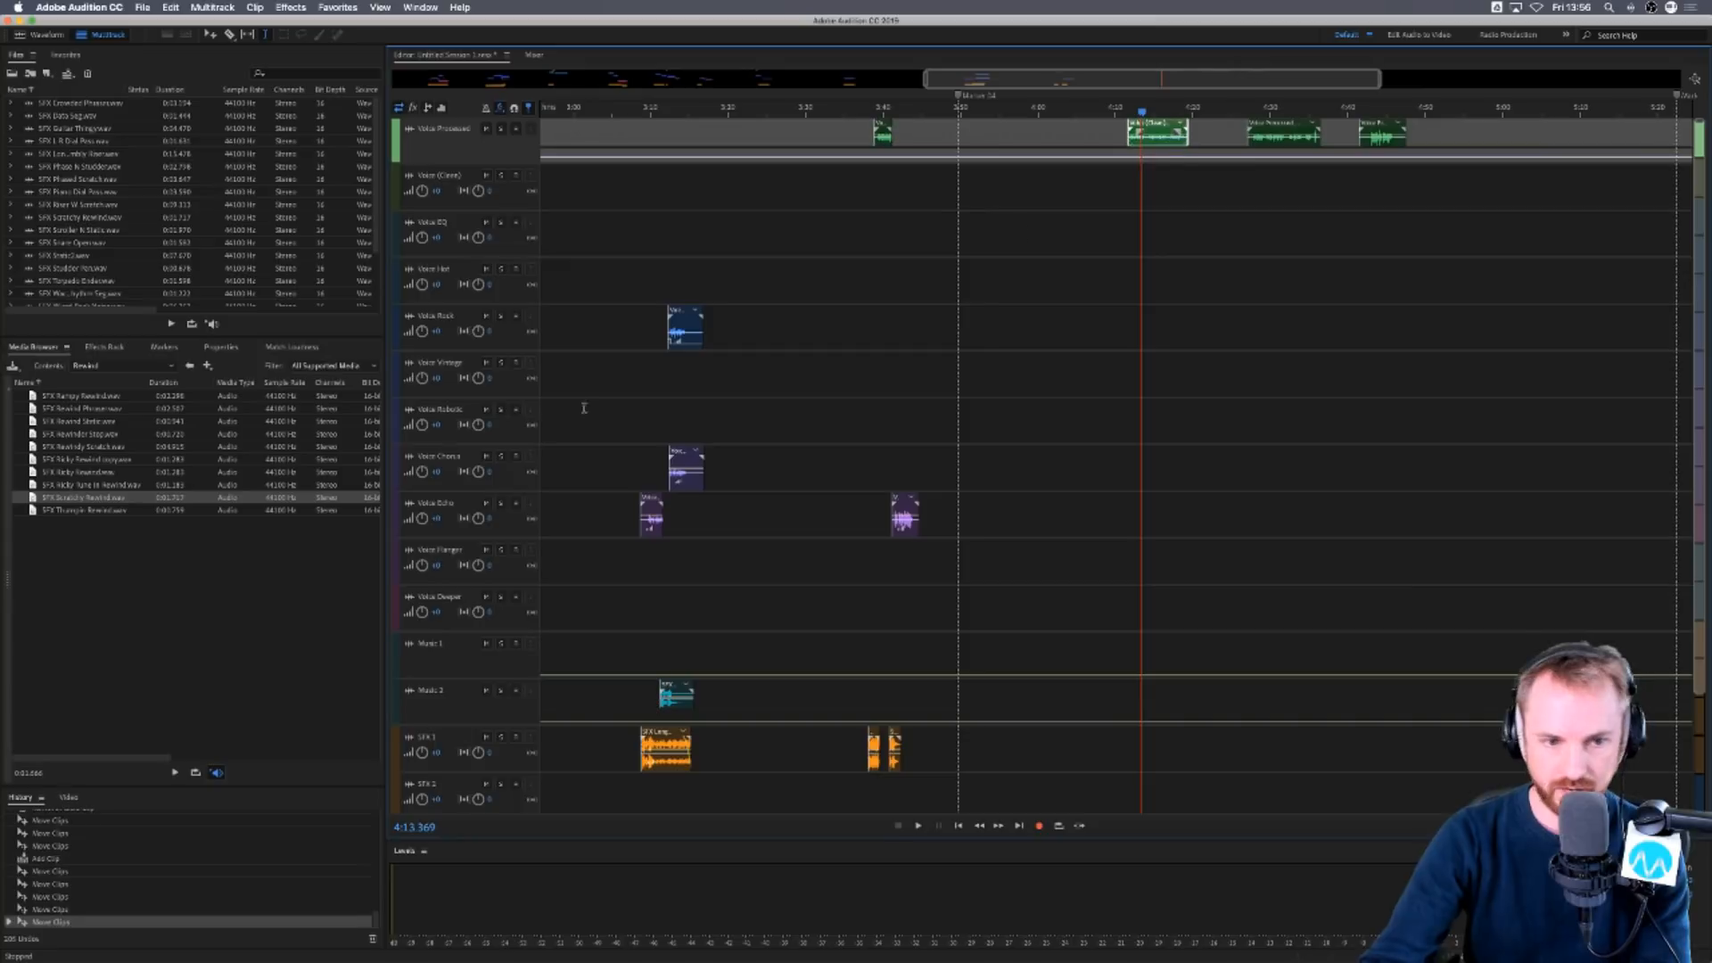
Add SFX Ricky Rewind to SFX 1 under the start of the 4:11.6 phrase and listen from just before it.
{"action": "left_click", "coordinate": [59, 471]}
{"action": "left_click_drag", "start_coordinate": [1131, 763], "coordinate": [1131, 764]}
{"action": "left_click", "coordinate": [1122, 613]}
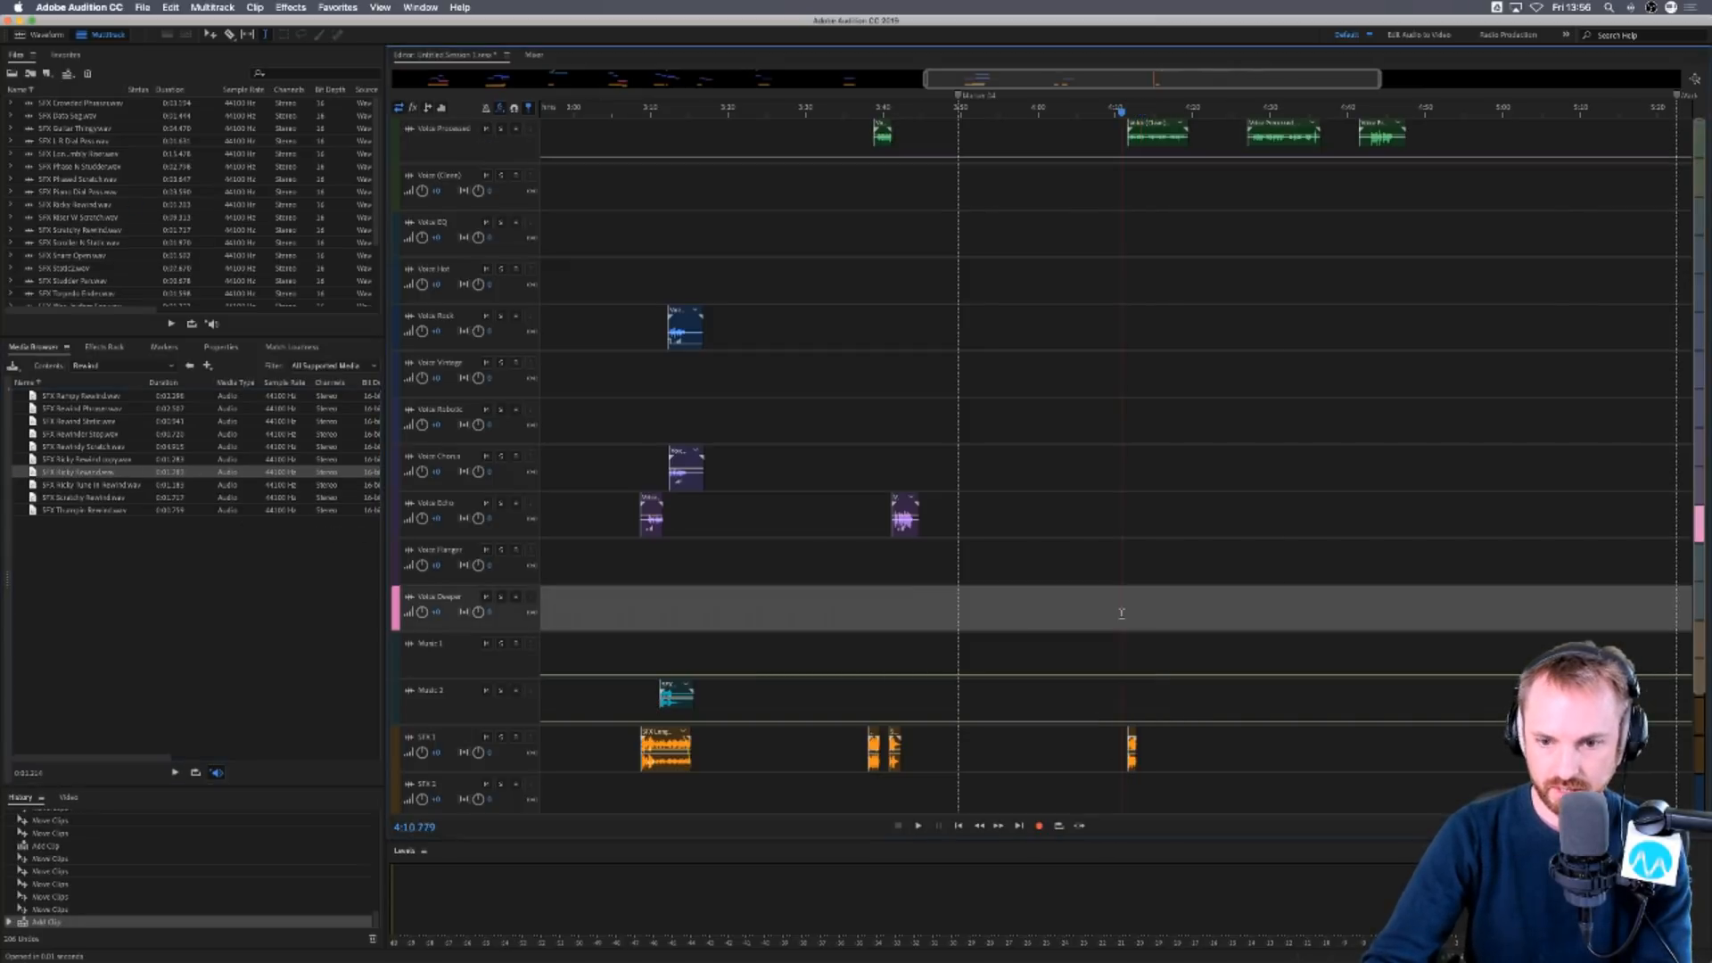
{"action": "scroll", "coordinate": [1157, 104], "scroll_direction": "up", "scroll_amount": 5}
{"action": "key", "text": "space"}
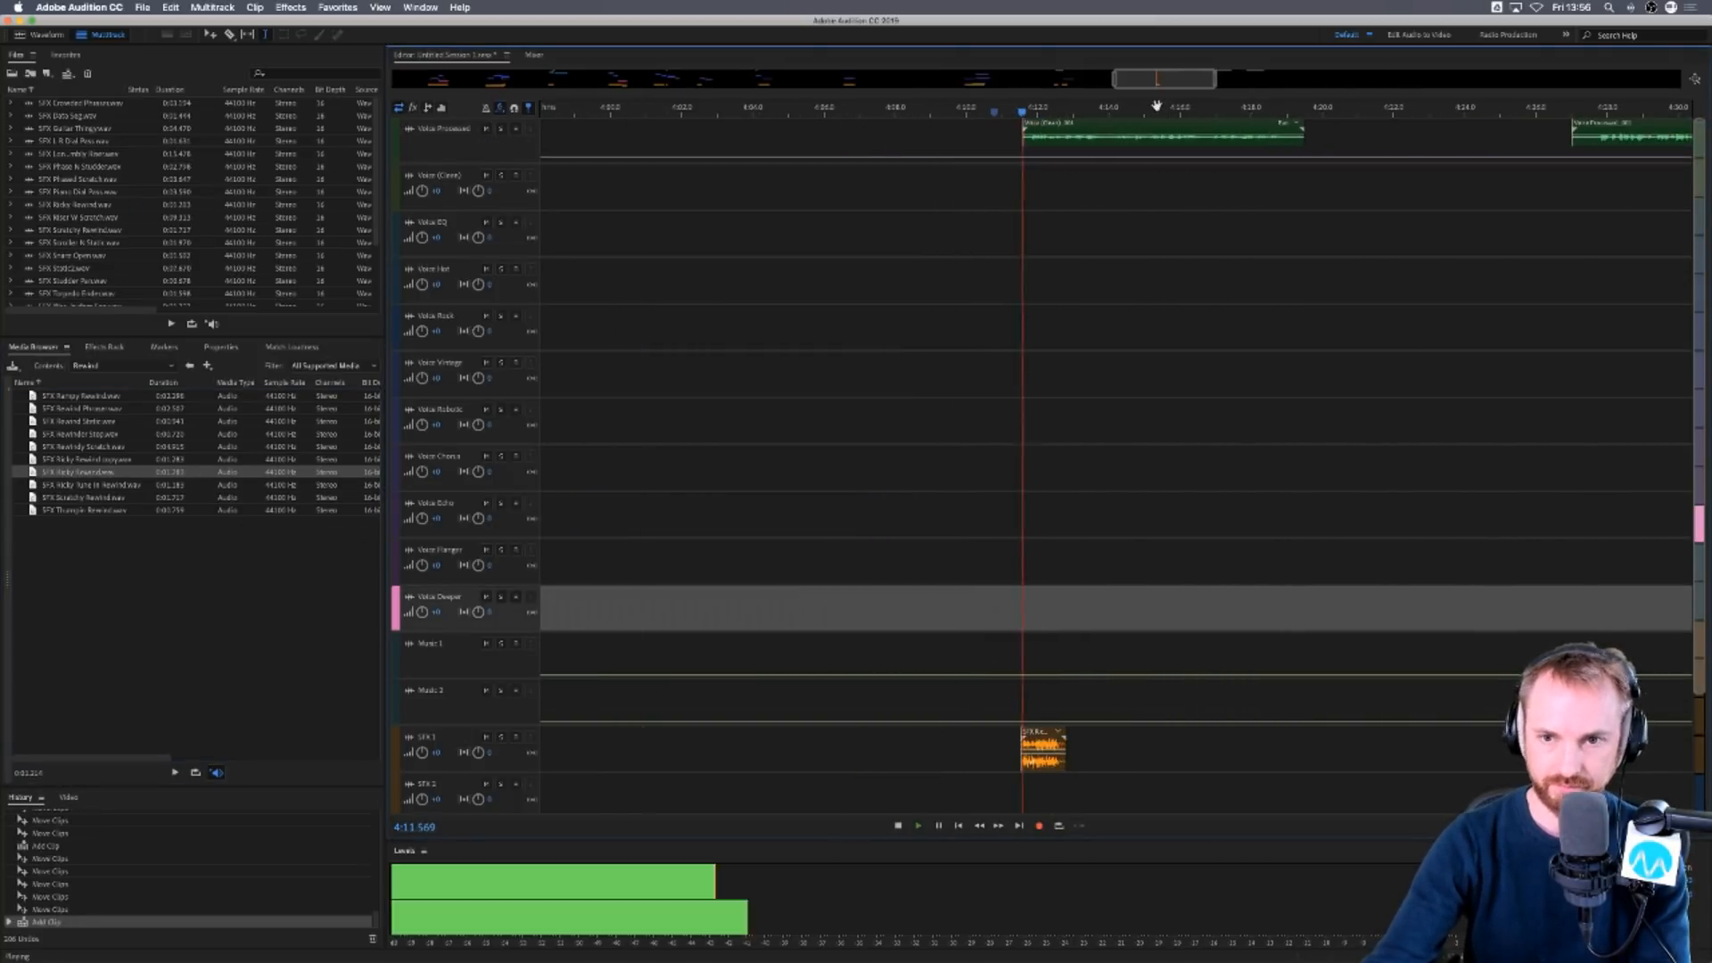
Split the 4:11.6 phrase at 4:13.964 and move its second part to Voice Vintage, starting at about 4:13.6.
{"action": "left_click", "coordinate": [1108, 142]}
{"action": "key", "text": "space"}
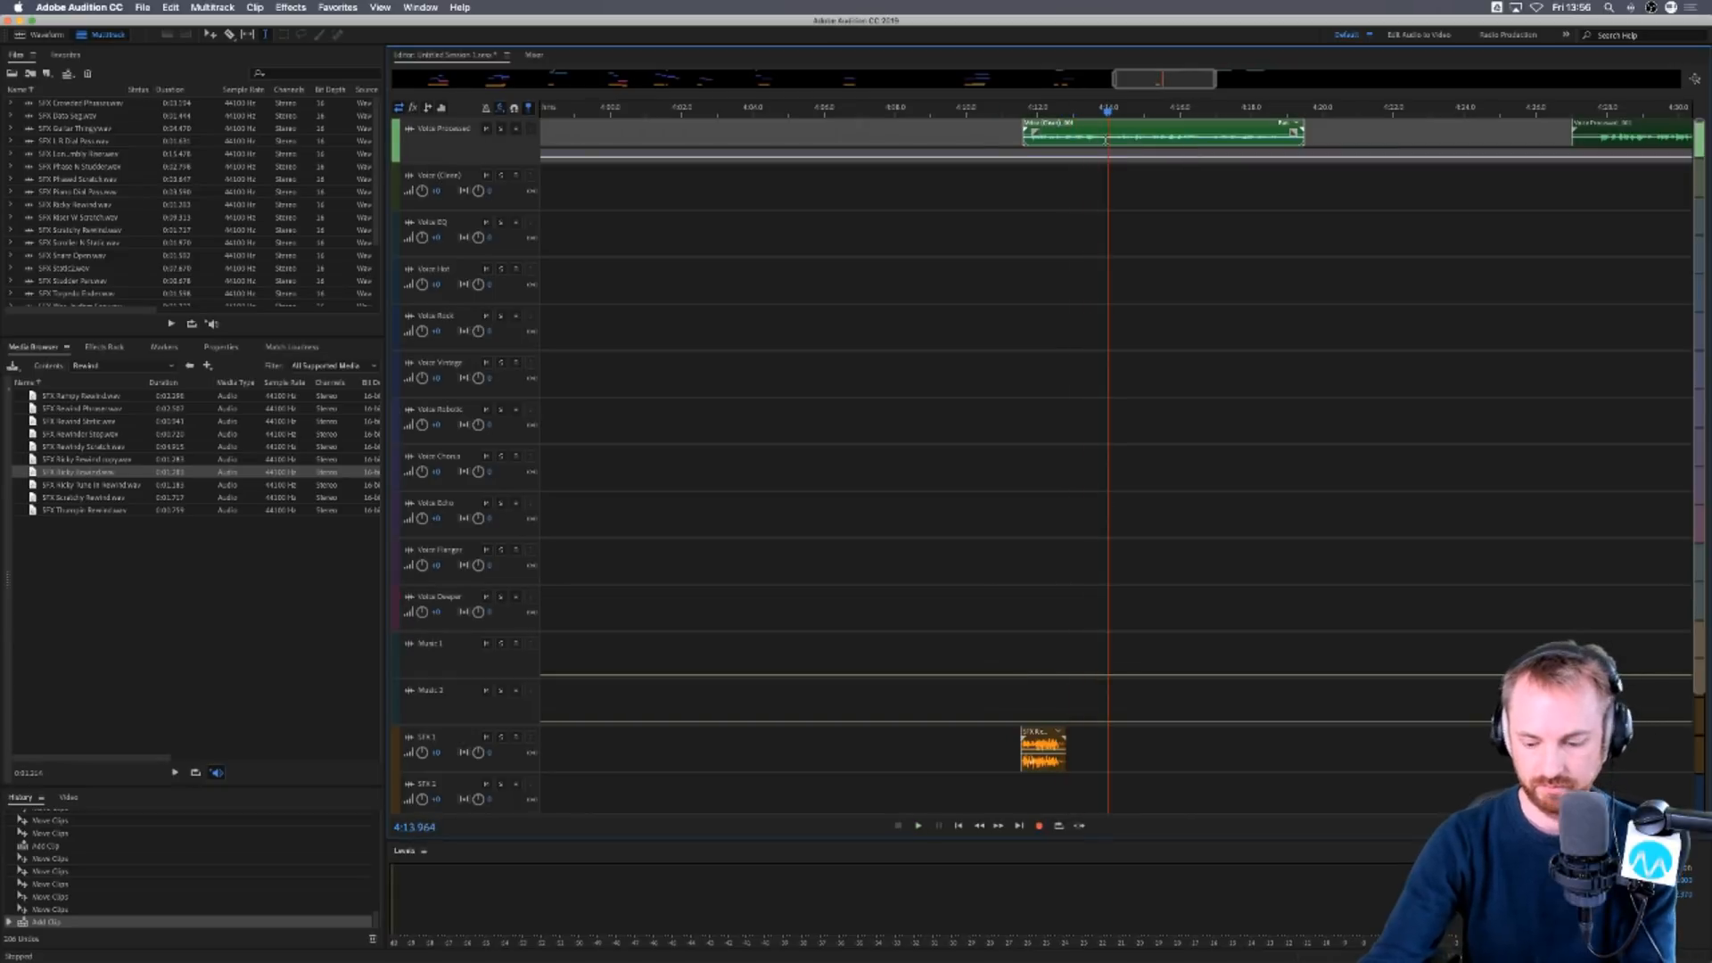
{"action": "key", "text": "super+k"}
{"action": "left_click_drag", "start_coordinate": [1134, 217], "coordinate": [1122, 392]}
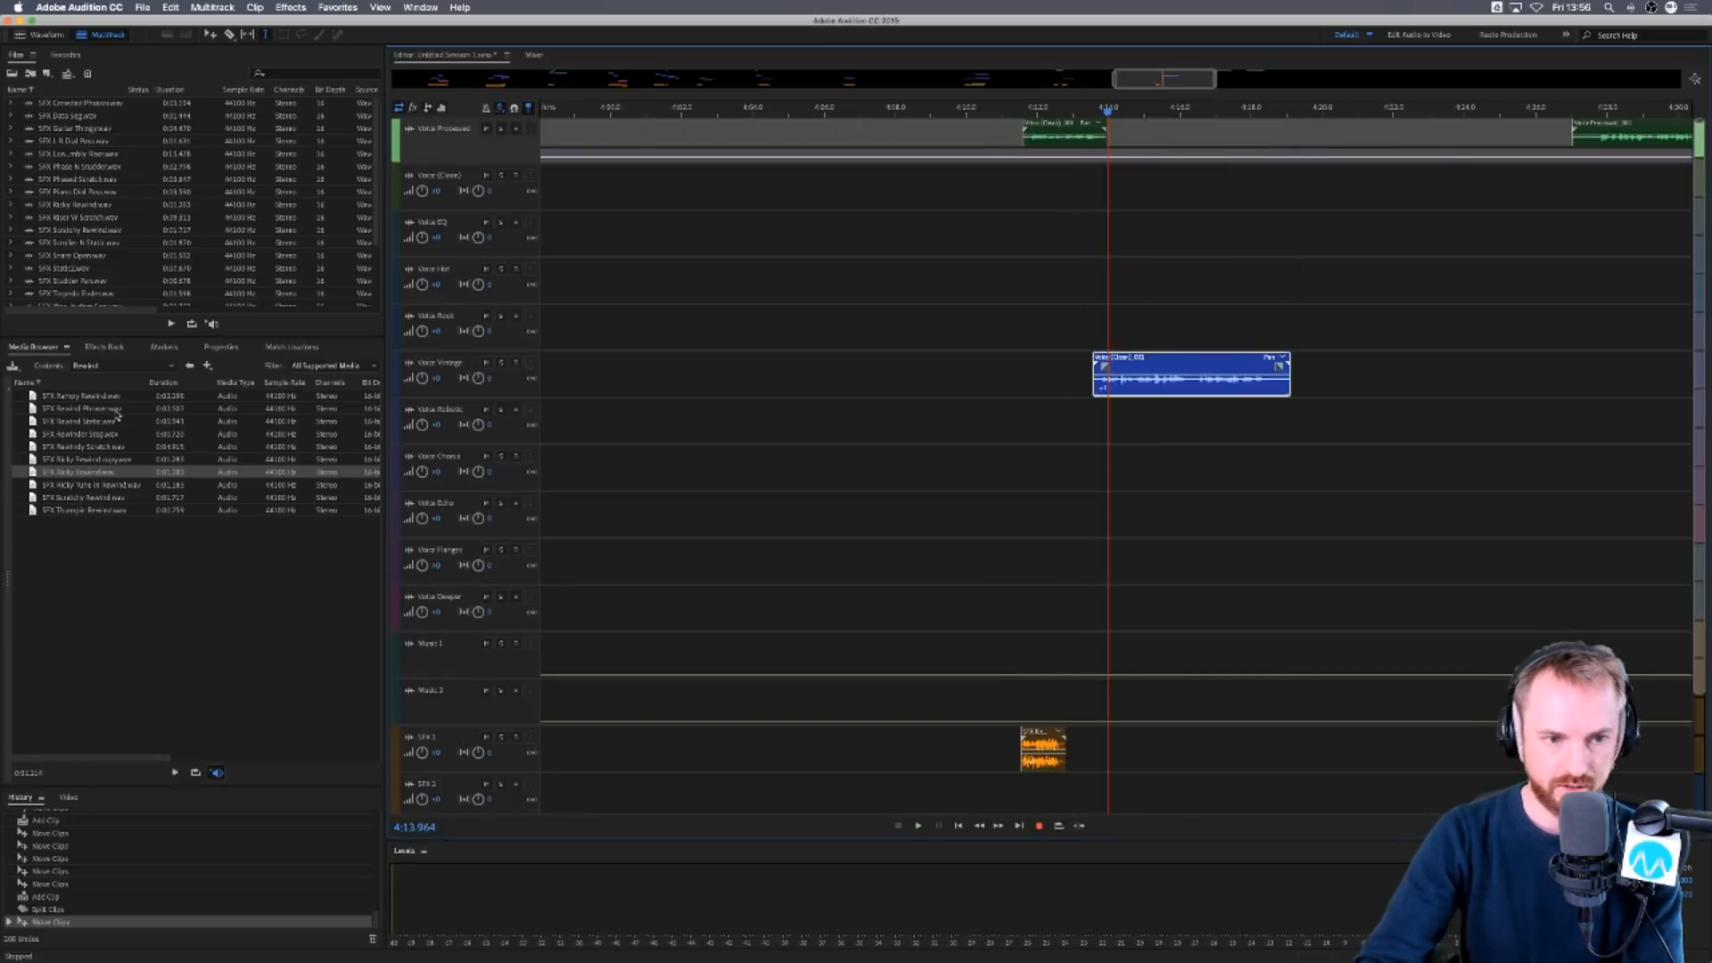
Add SFX Powerful Wipe from the Riser effects to SFX 1 at about 4:12.6, right after the rewind, and listen.
{"action": "left_click", "coordinate": [190, 366]}
{"action": "double_click", "coordinate": [68, 601]}
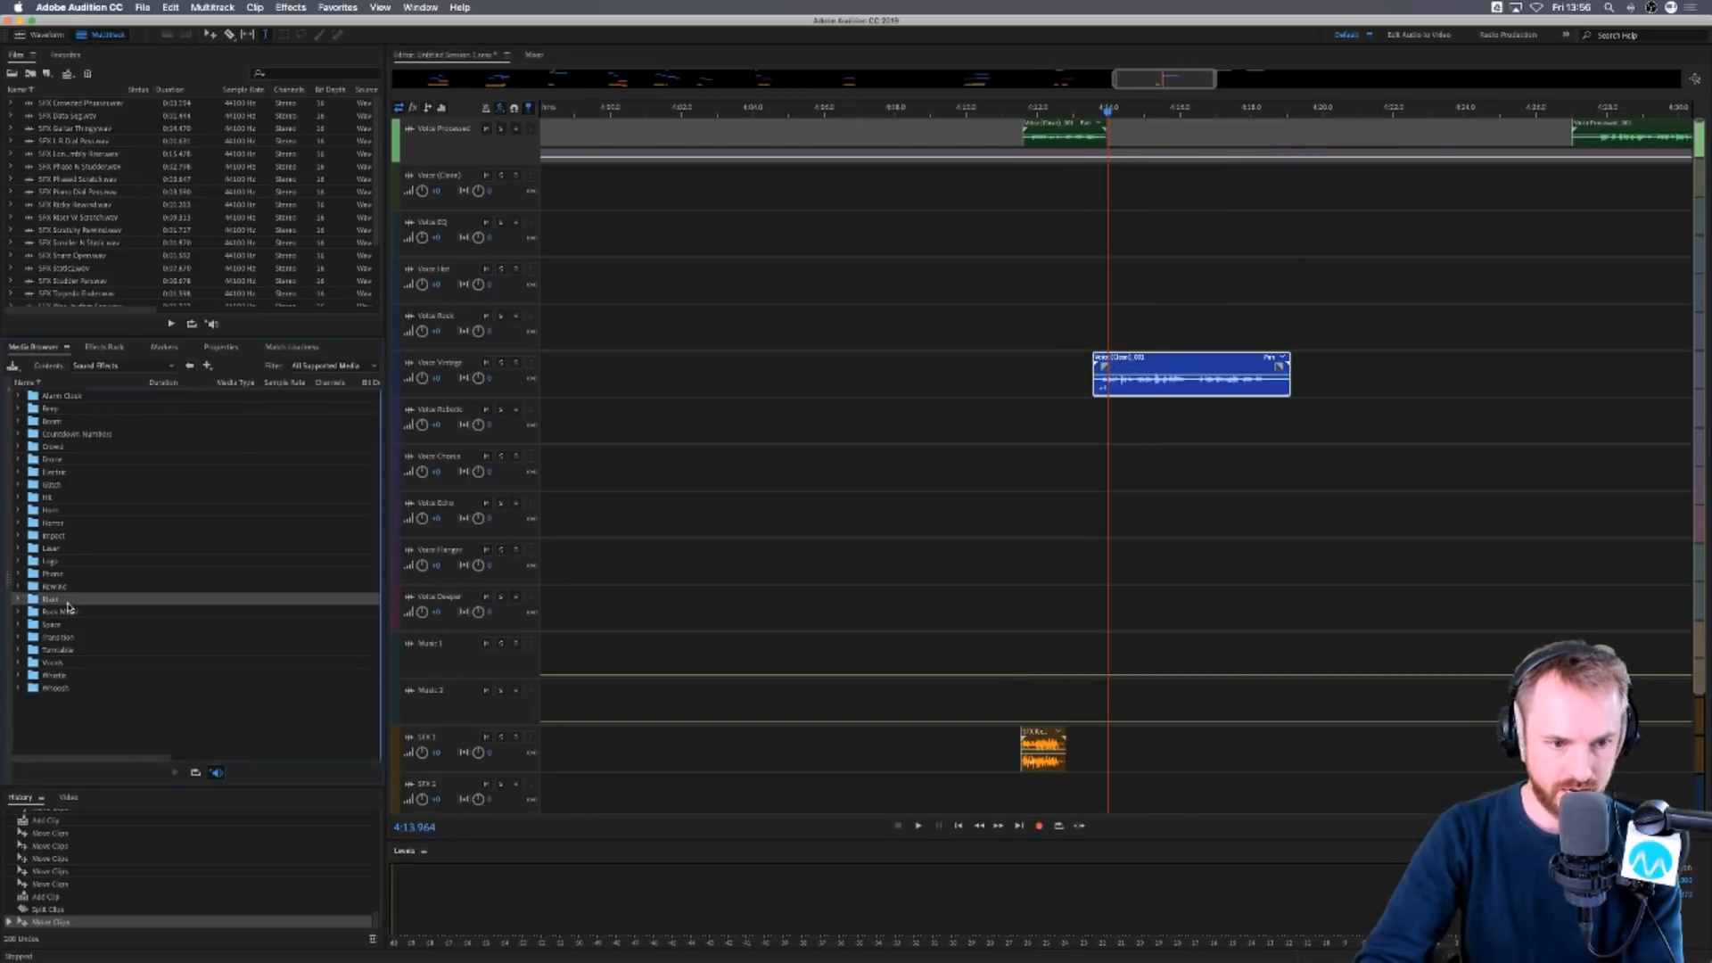
{"action": "left_click_drag", "start_coordinate": [115, 474], "coordinate": [1058, 754]}
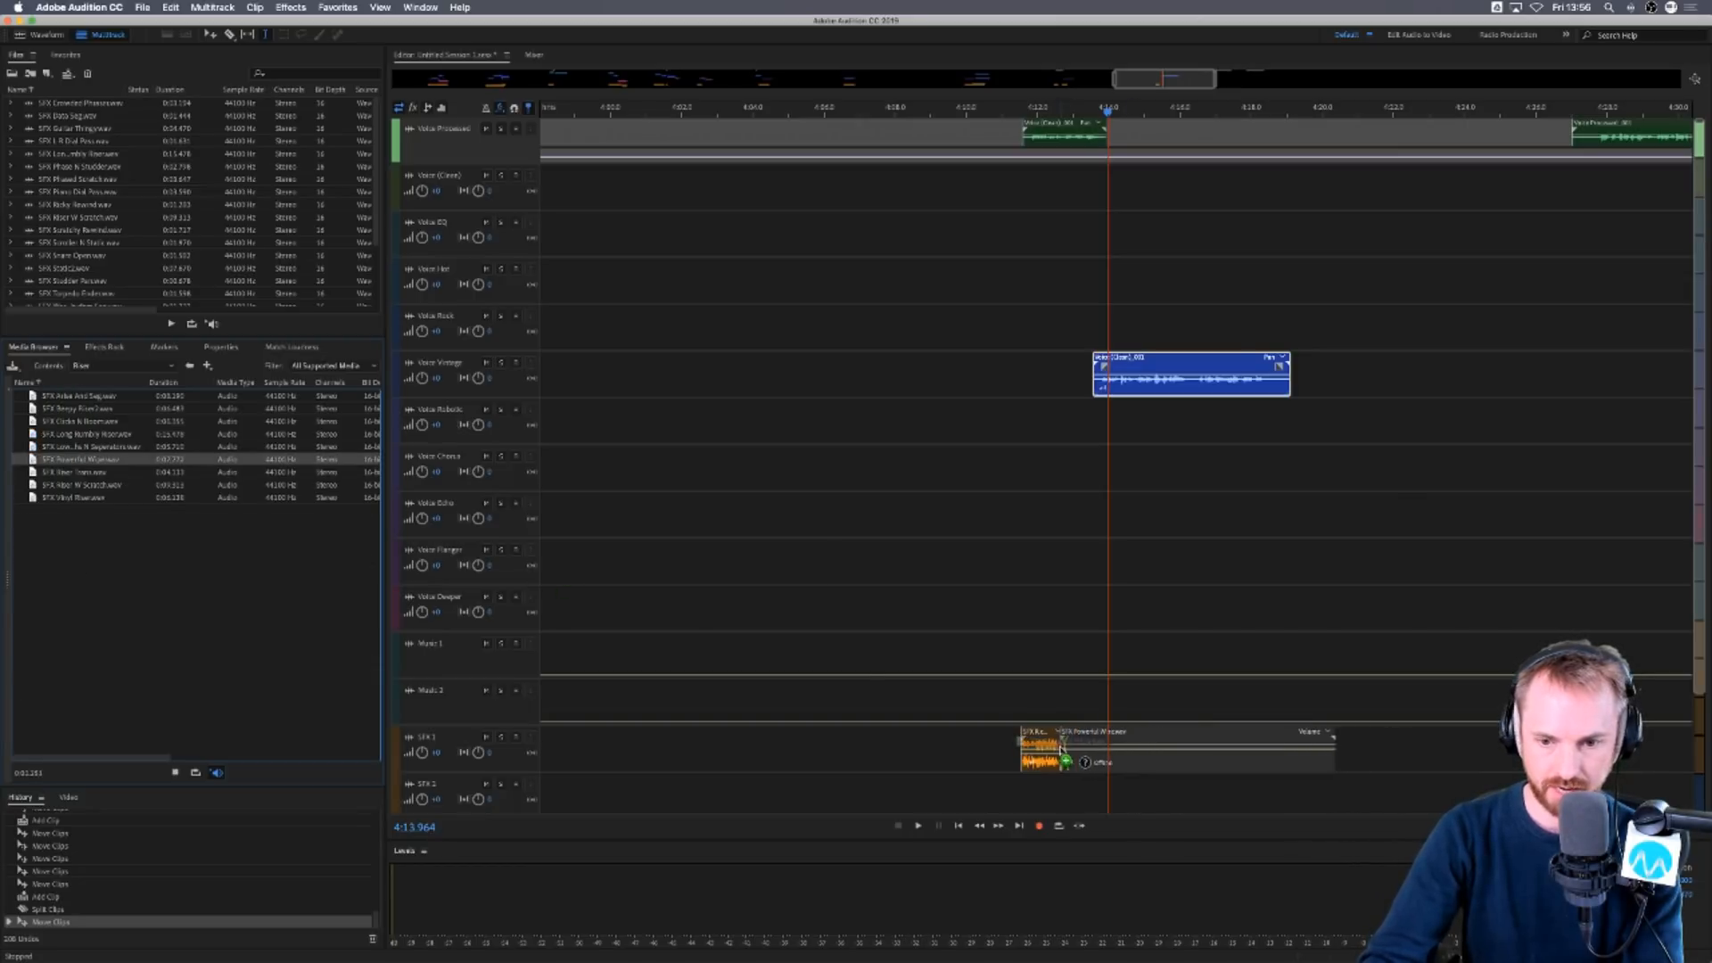
{"action": "left_click", "coordinate": [987, 652]}
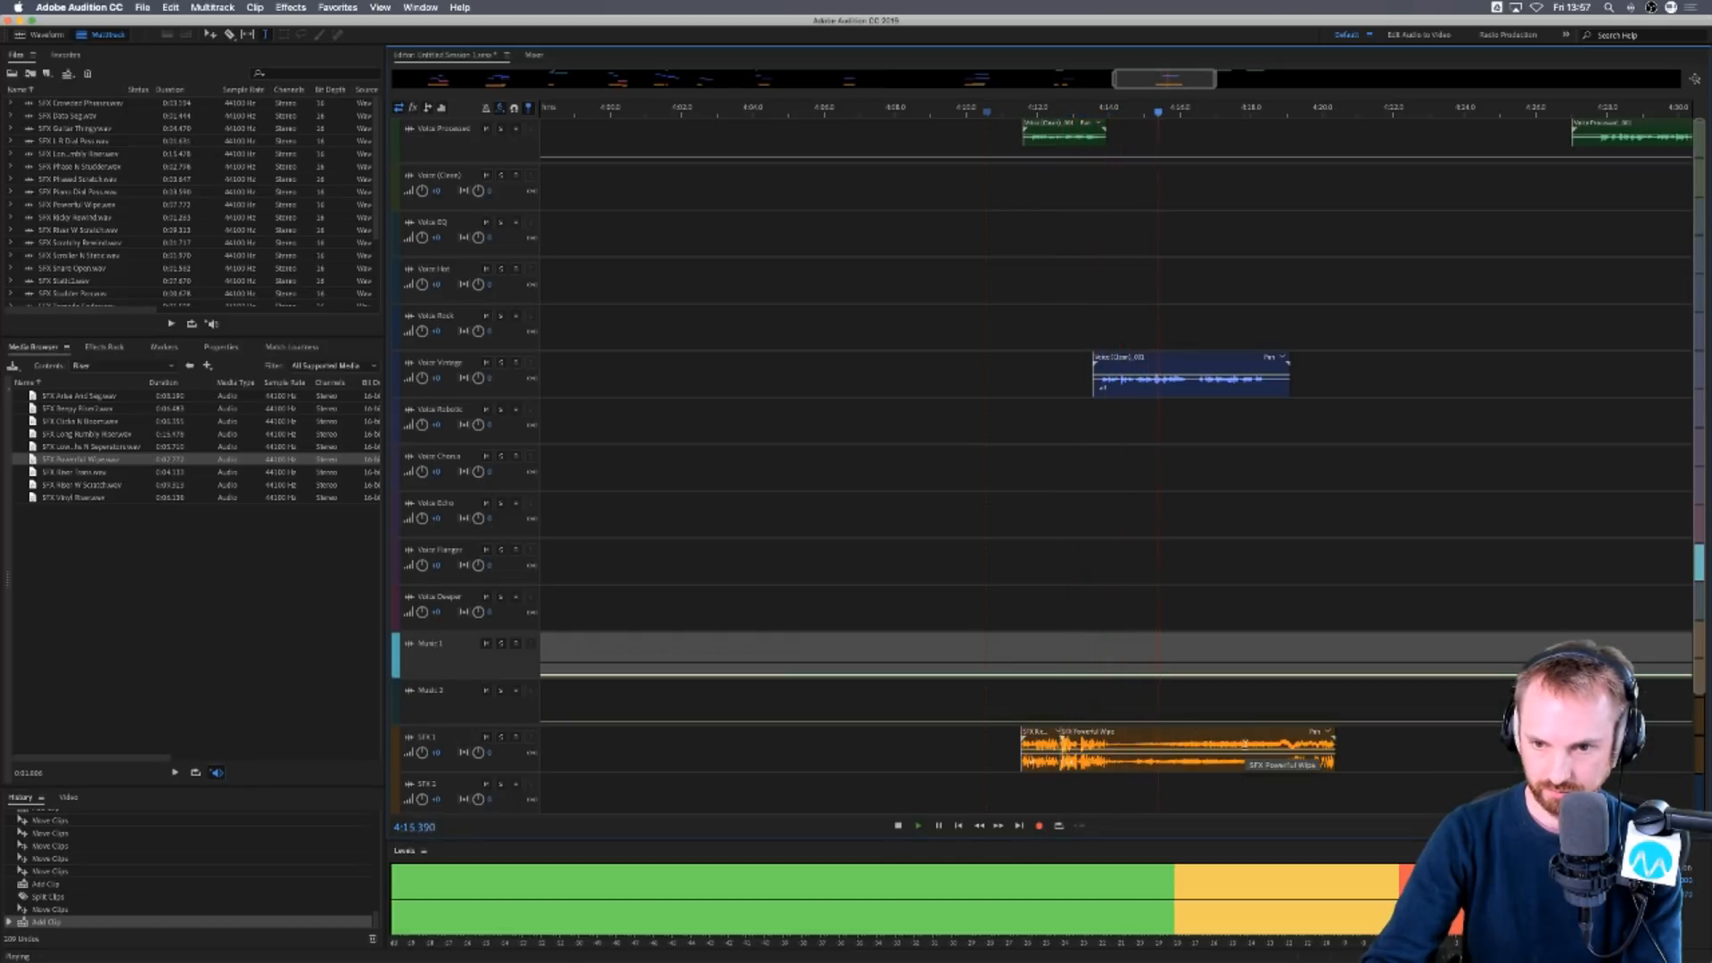
{"action": "key", "text": "space"}
Split the Voice Vintage phrase at 4:16.388, move its second part to Voice Chorus at about 4:16.2, and listen.
{"action": "left_click", "coordinate": [1194, 390]}
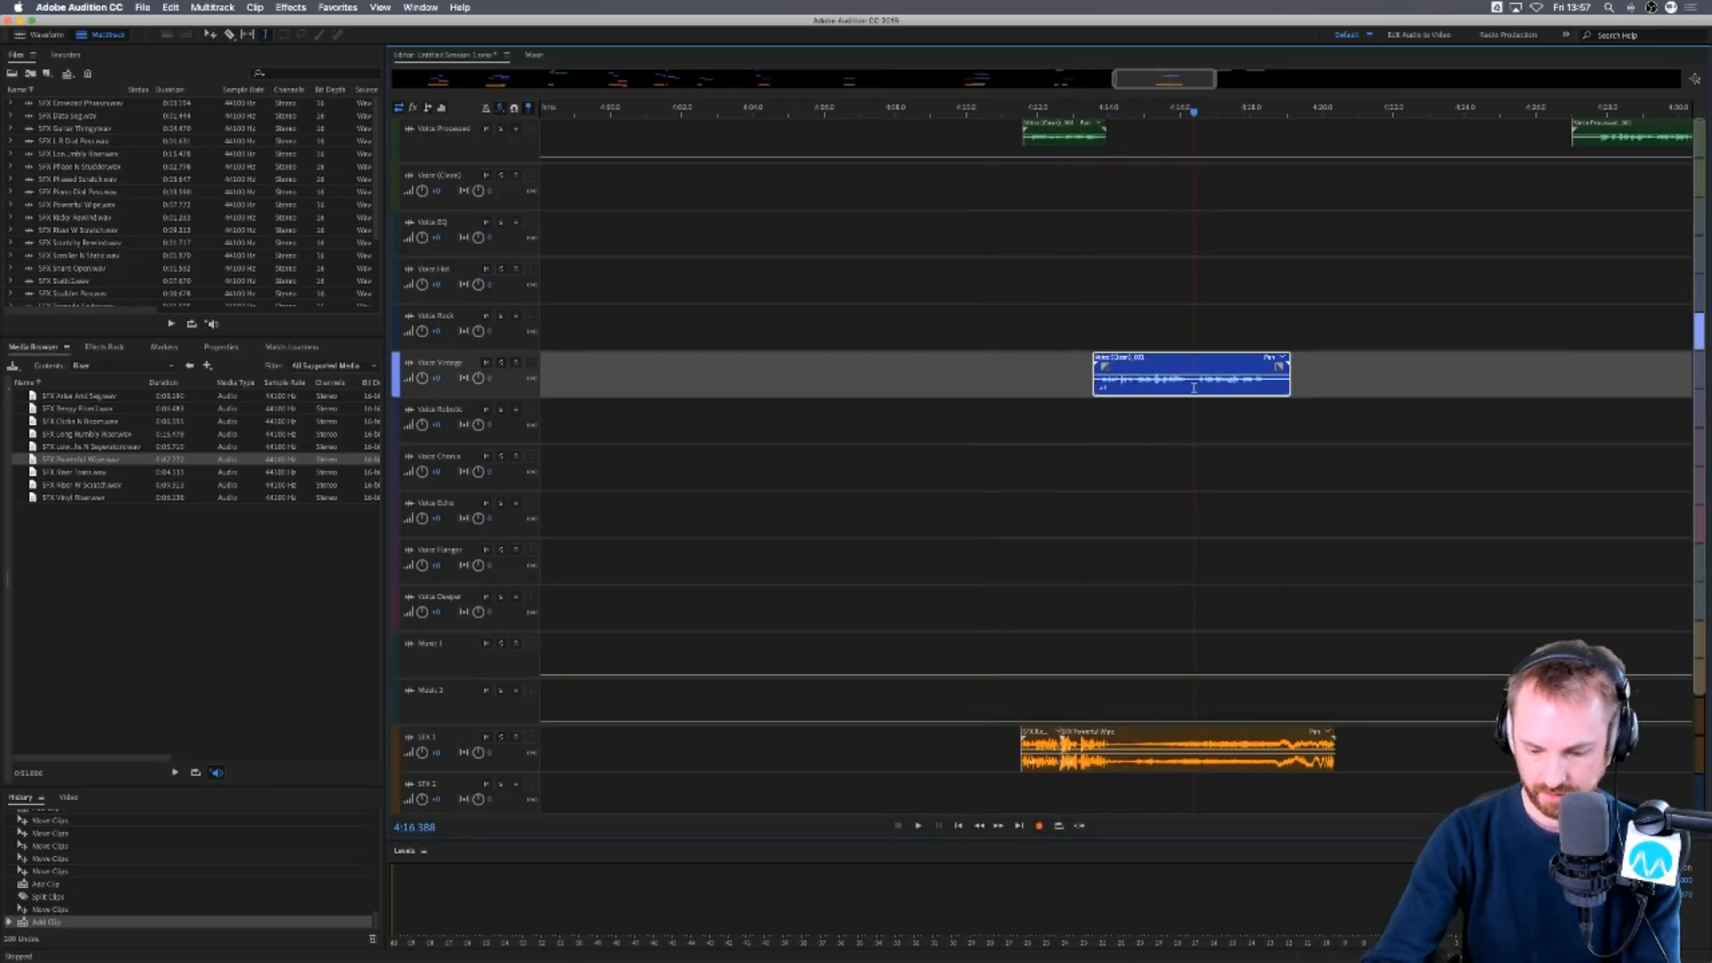
{"action": "key", "text": "super+k"}
{"action": "left_click_drag", "start_coordinate": [1199, 387], "coordinate": [1200, 461]}
{"action": "key", "text": "space"}
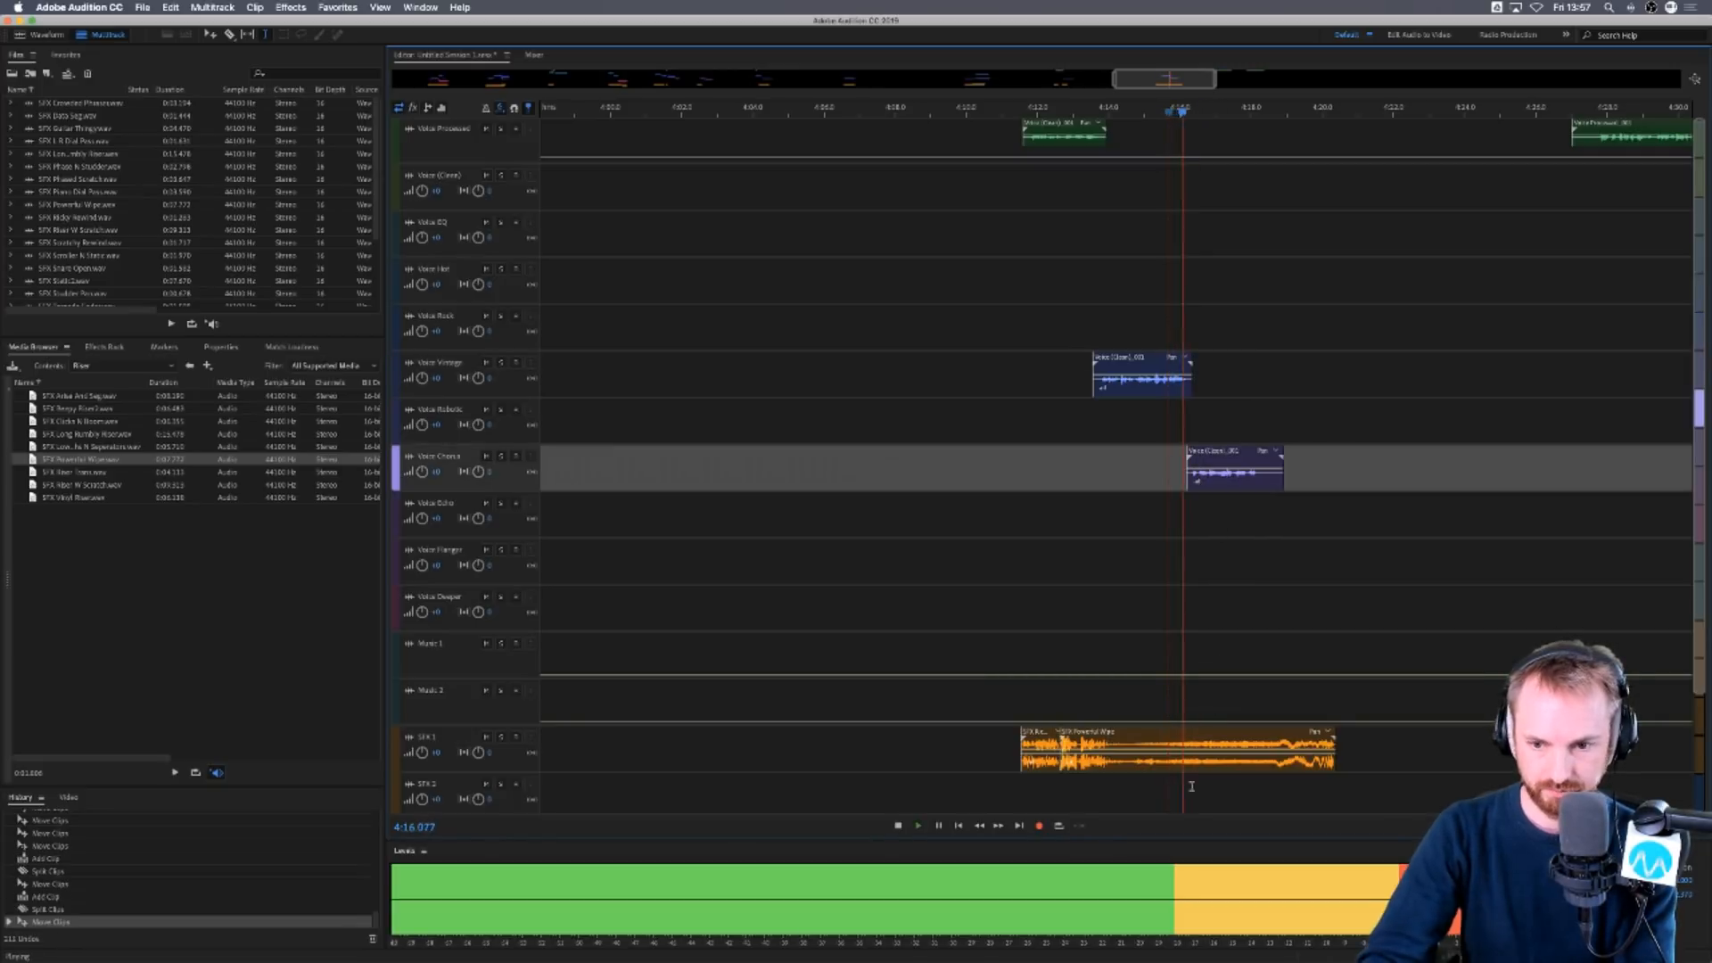
Split SFX Powerful Wipe at 4:16.670, overlap its second part onto the first from about 4:15.5, and listen.
{"action": "left_click", "coordinate": [1200, 741]}
{"action": "key", "text": "space"}
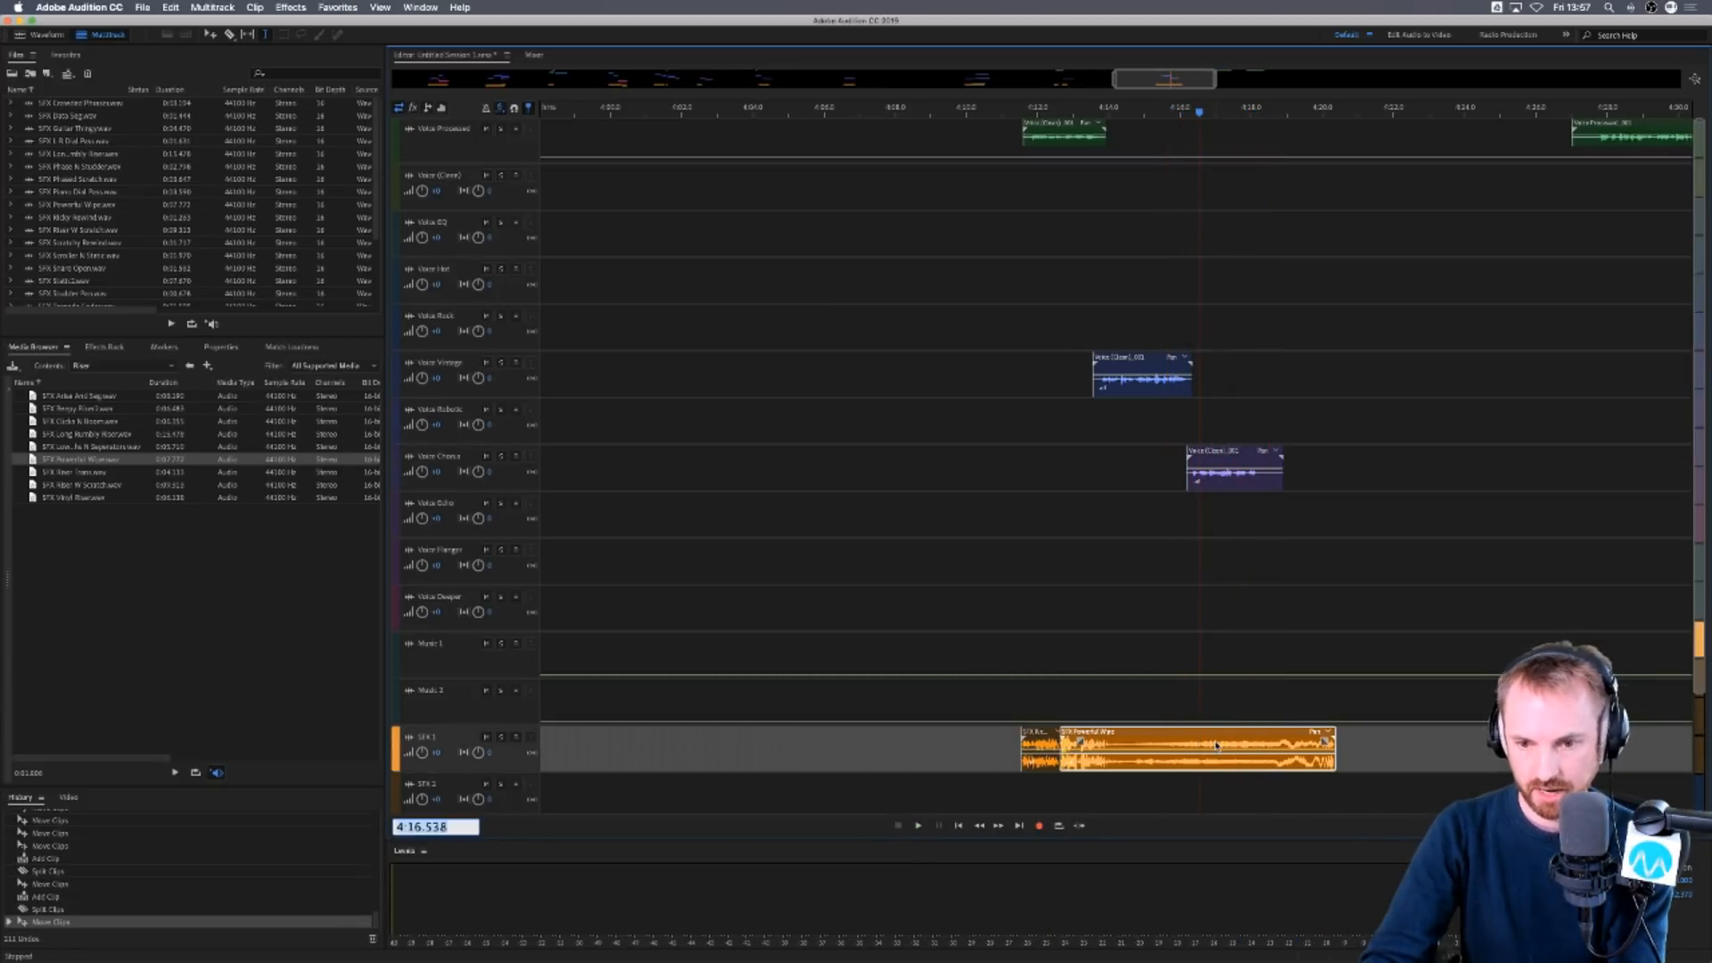
{"action": "left_click", "coordinate": [1201, 688]}
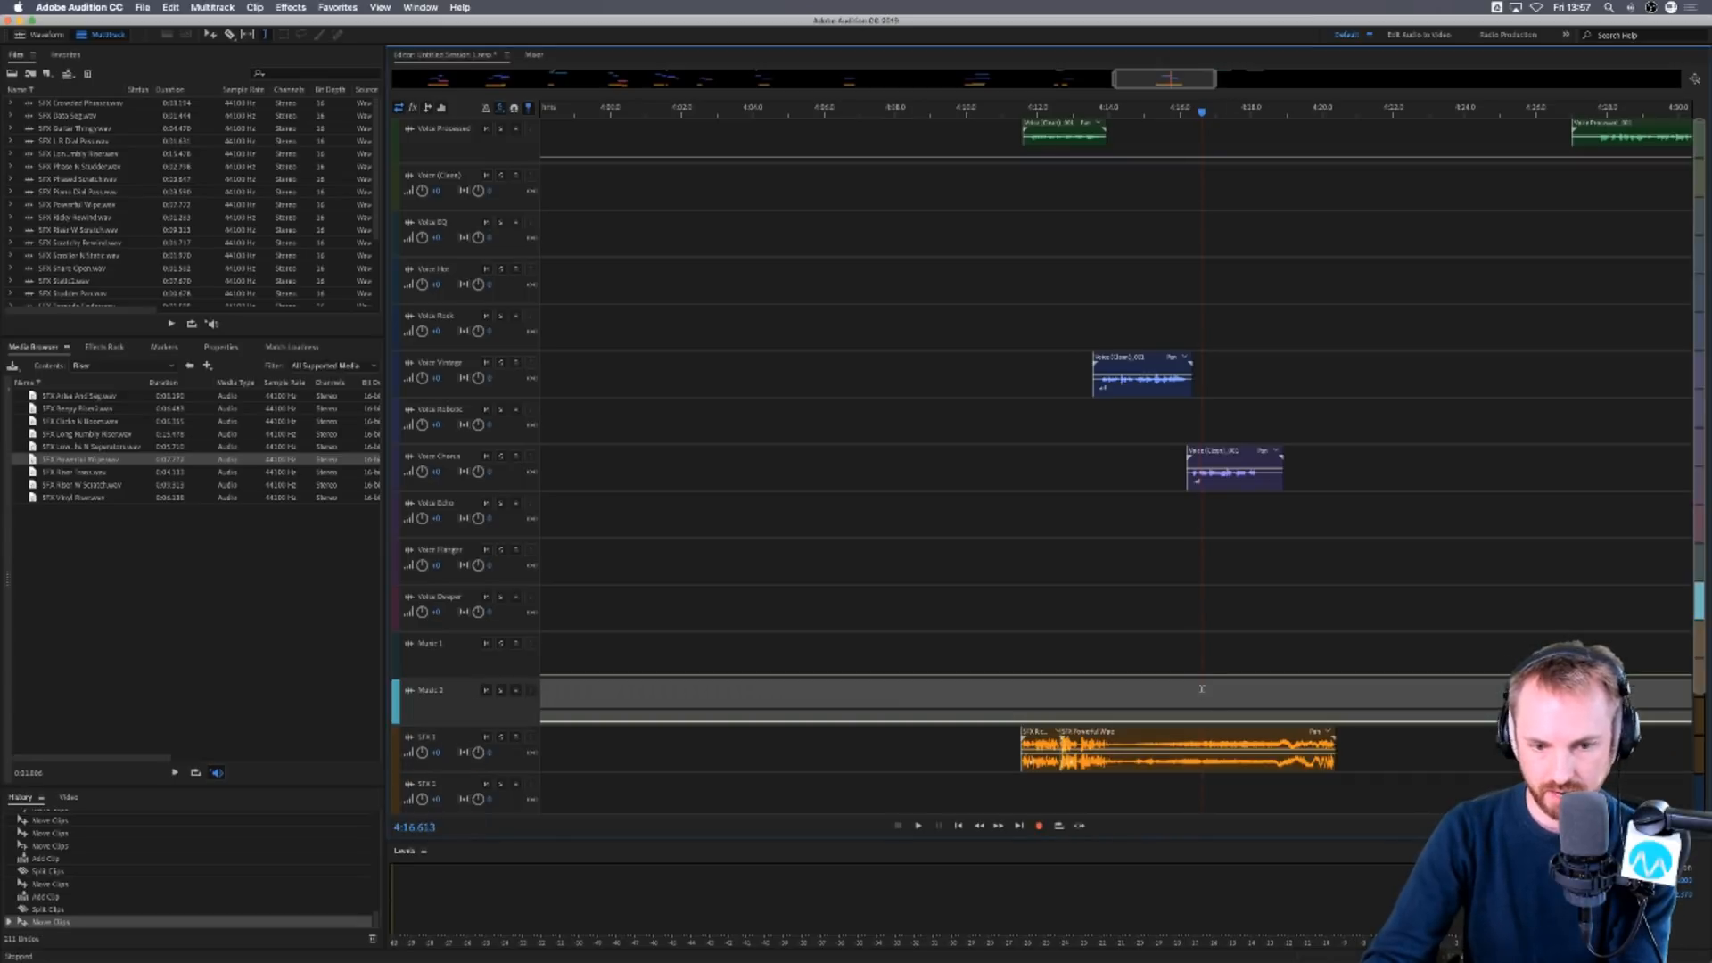
{"action": "left_click", "coordinate": [1205, 744]}
{"action": "key", "text": "super+k"}
{"action": "left_click_drag", "start_coordinate": [1231, 740], "coordinate": [1189, 740]}
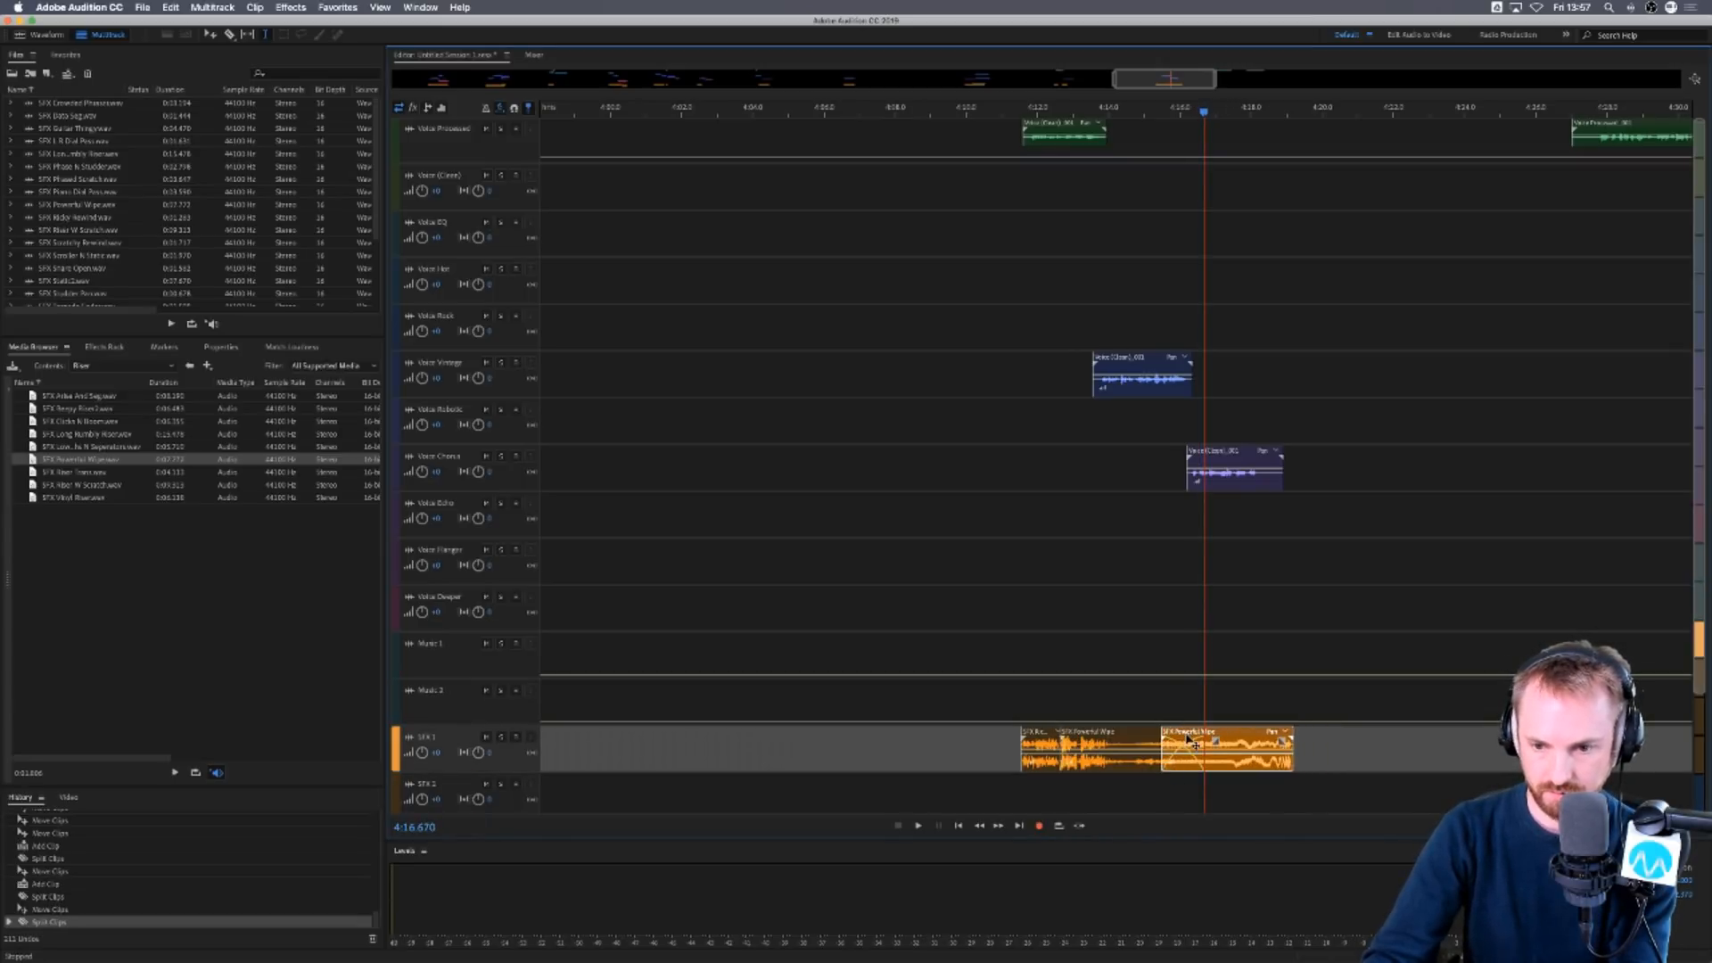
{"action": "left_click", "coordinate": [1200, 637]}
{"action": "key", "text": "space"}
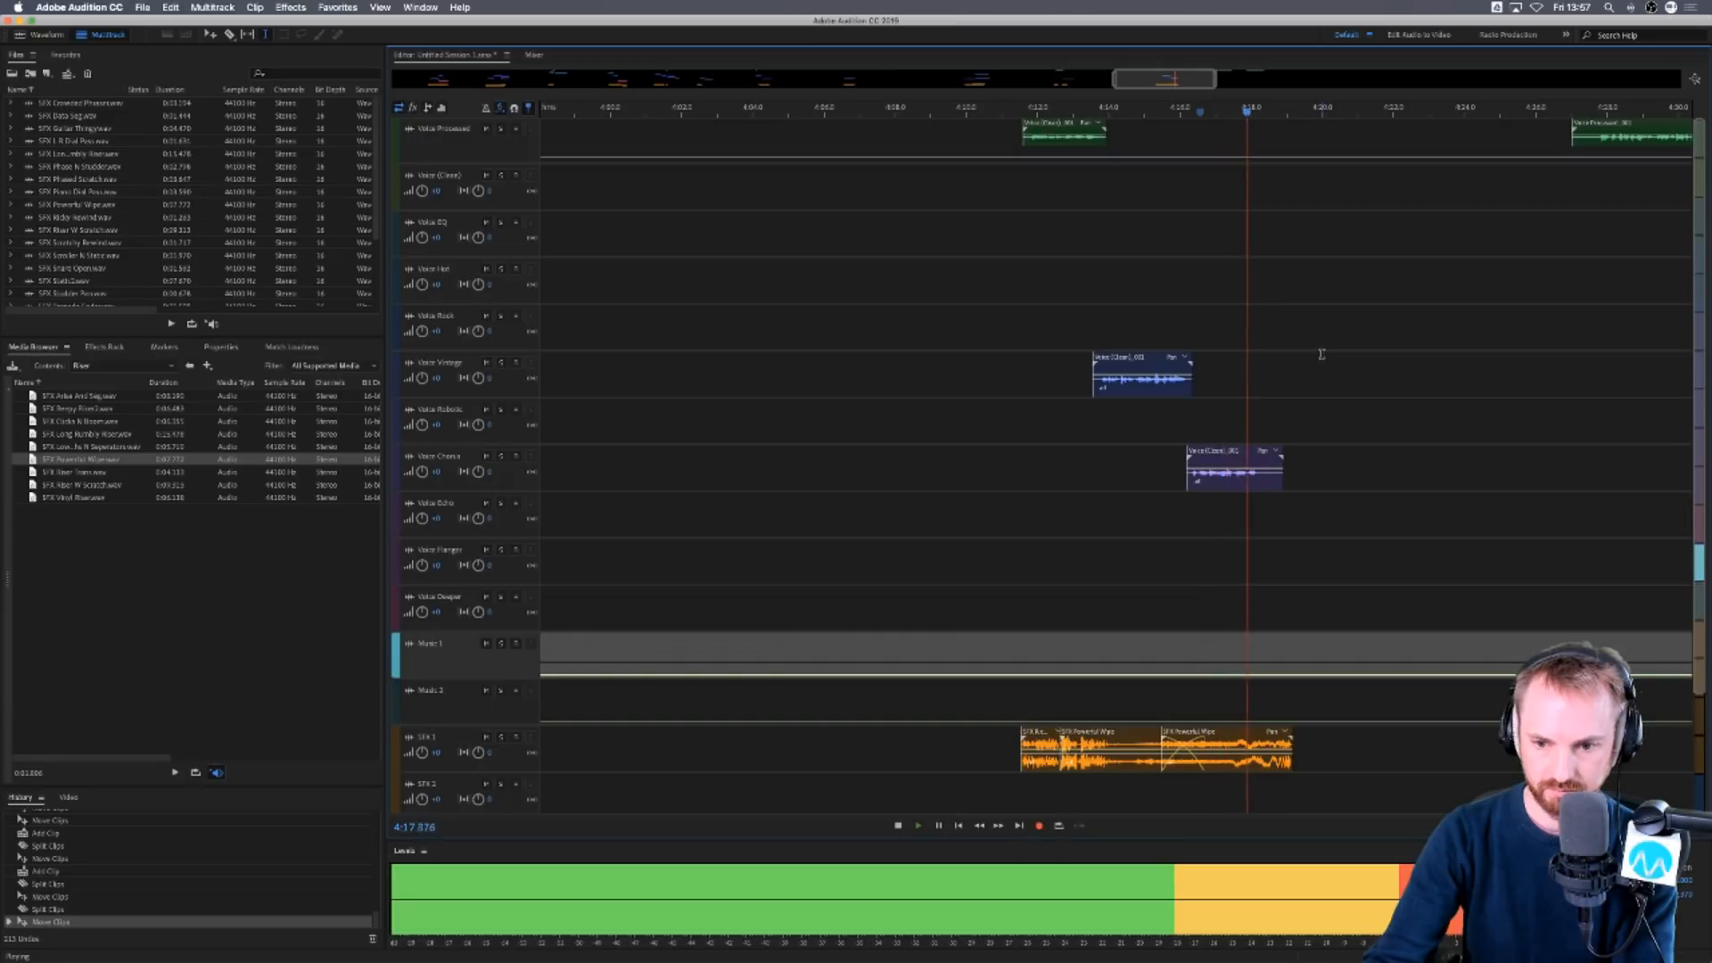
{"action": "key", "text": "space"}
Shift the second Powerful Wipe part earlier to start at about 4:14.7 and listen again.
{"action": "left_click_drag", "start_coordinate": [1261, 738], "coordinate": [1234, 737]}
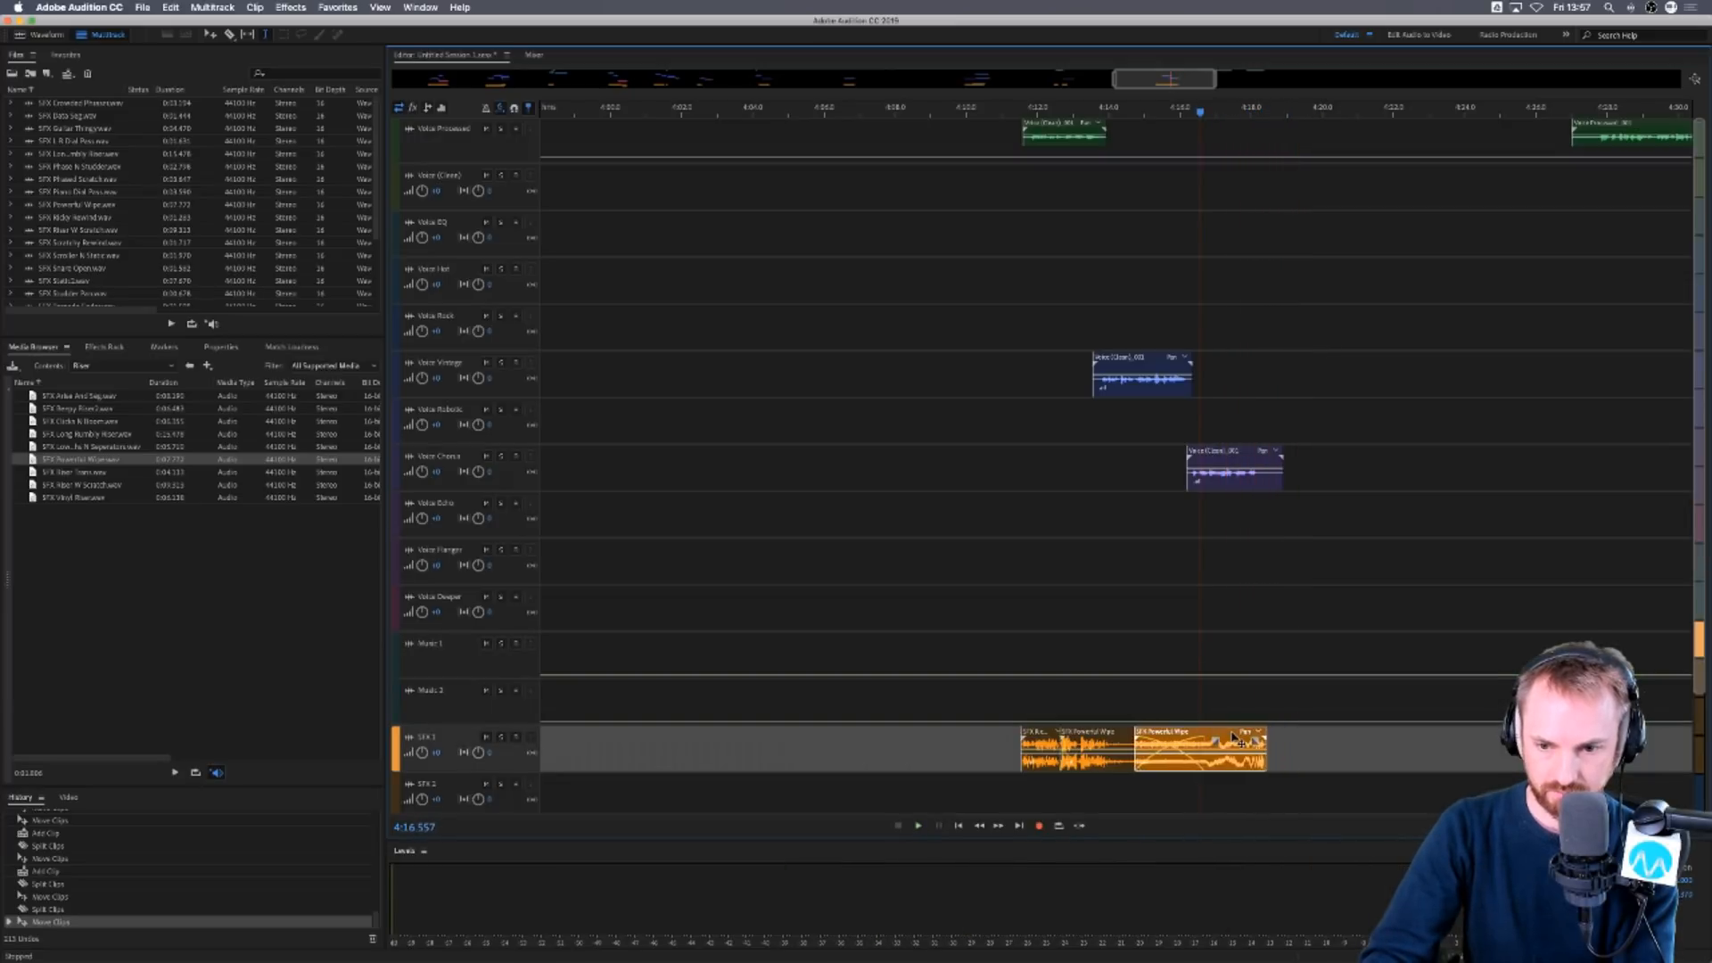
{"action": "key", "text": "space"}
{"action": "scroll", "coordinate": [1329, 111], "scroll_direction": "down", "scroll_amount": 2}
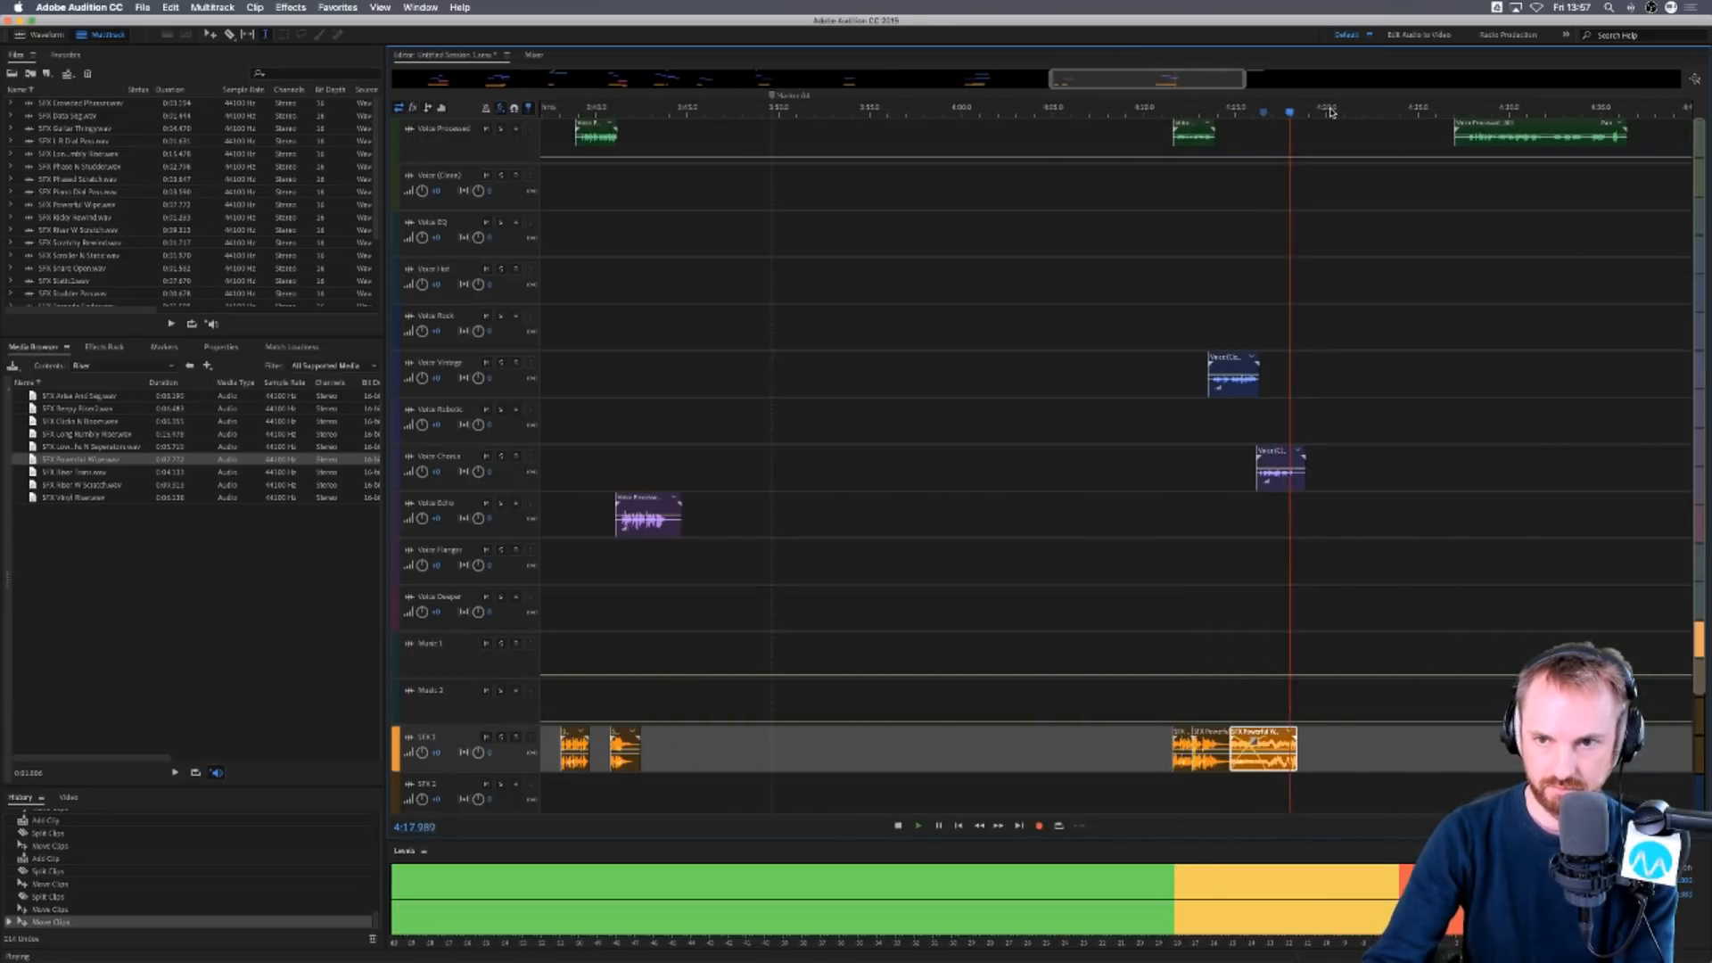
{"action": "key", "text": "space"}
Add SFX Riser W Scratch to SFX 1 at about 4:27.8 and listen with the 4:27 voice phrase.
{"action": "left_click_drag", "start_coordinate": [61, 485], "coordinate": [1110, 740]}
{"action": "left_click", "coordinate": [1104, 698]}
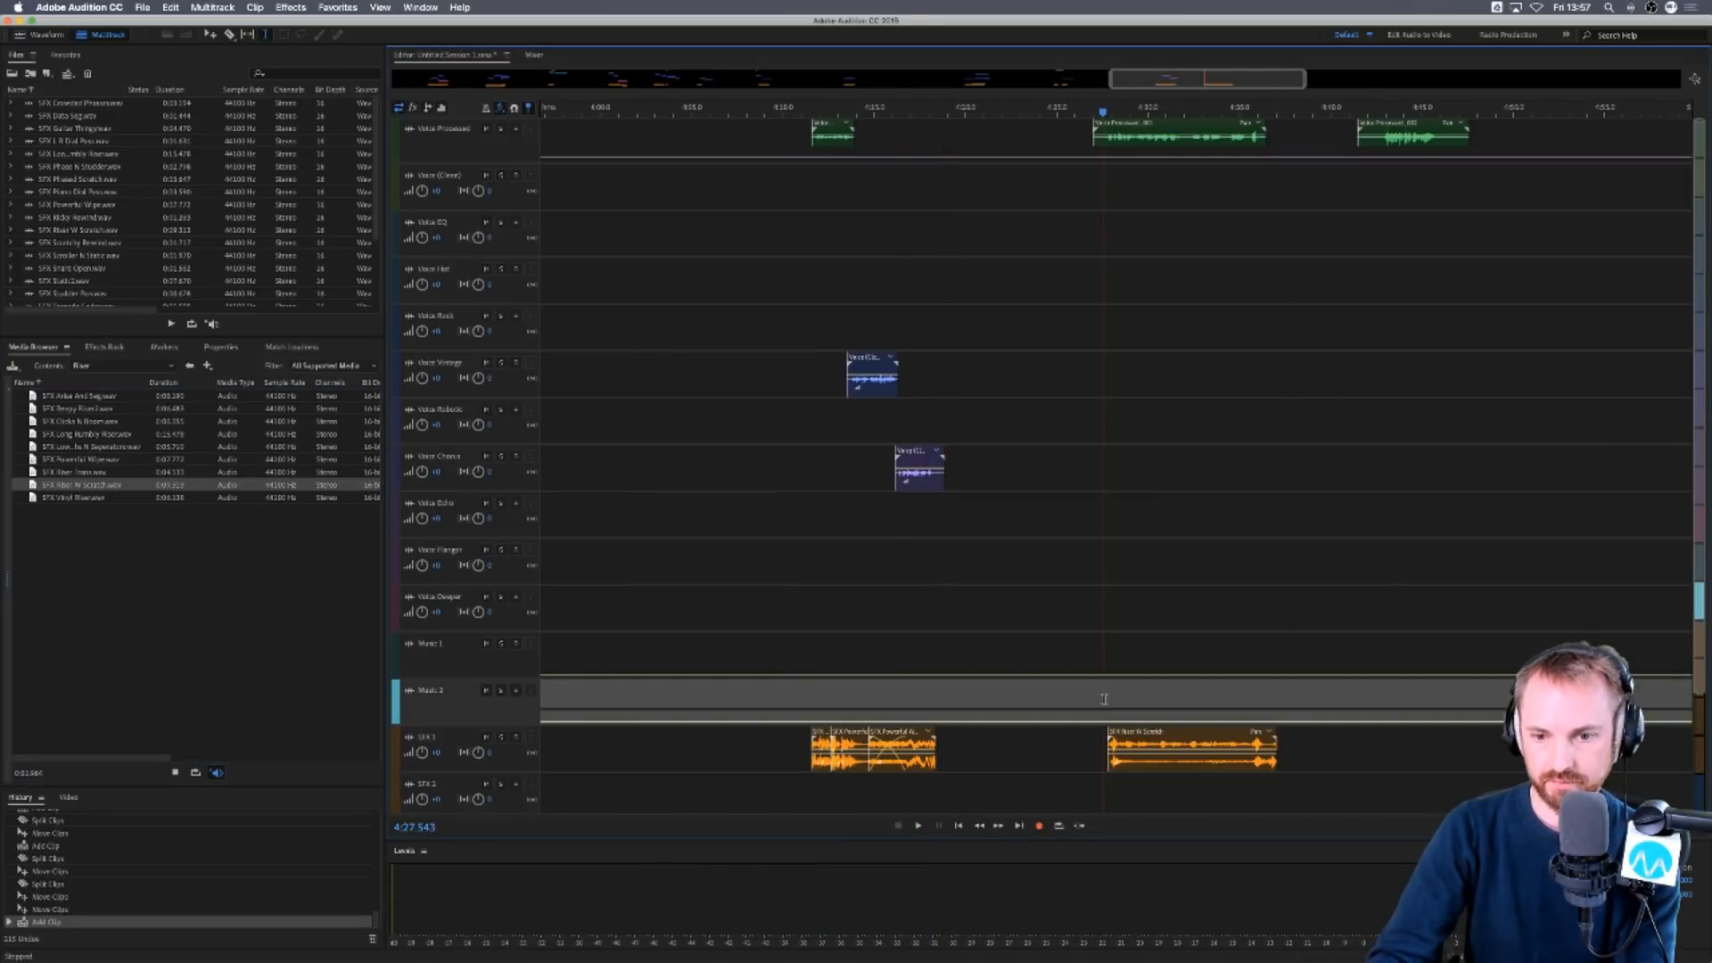
{"action": "scroll", "coordinate": [1150, 114], "scroll_direction": "up", "scroll_amount": 3}
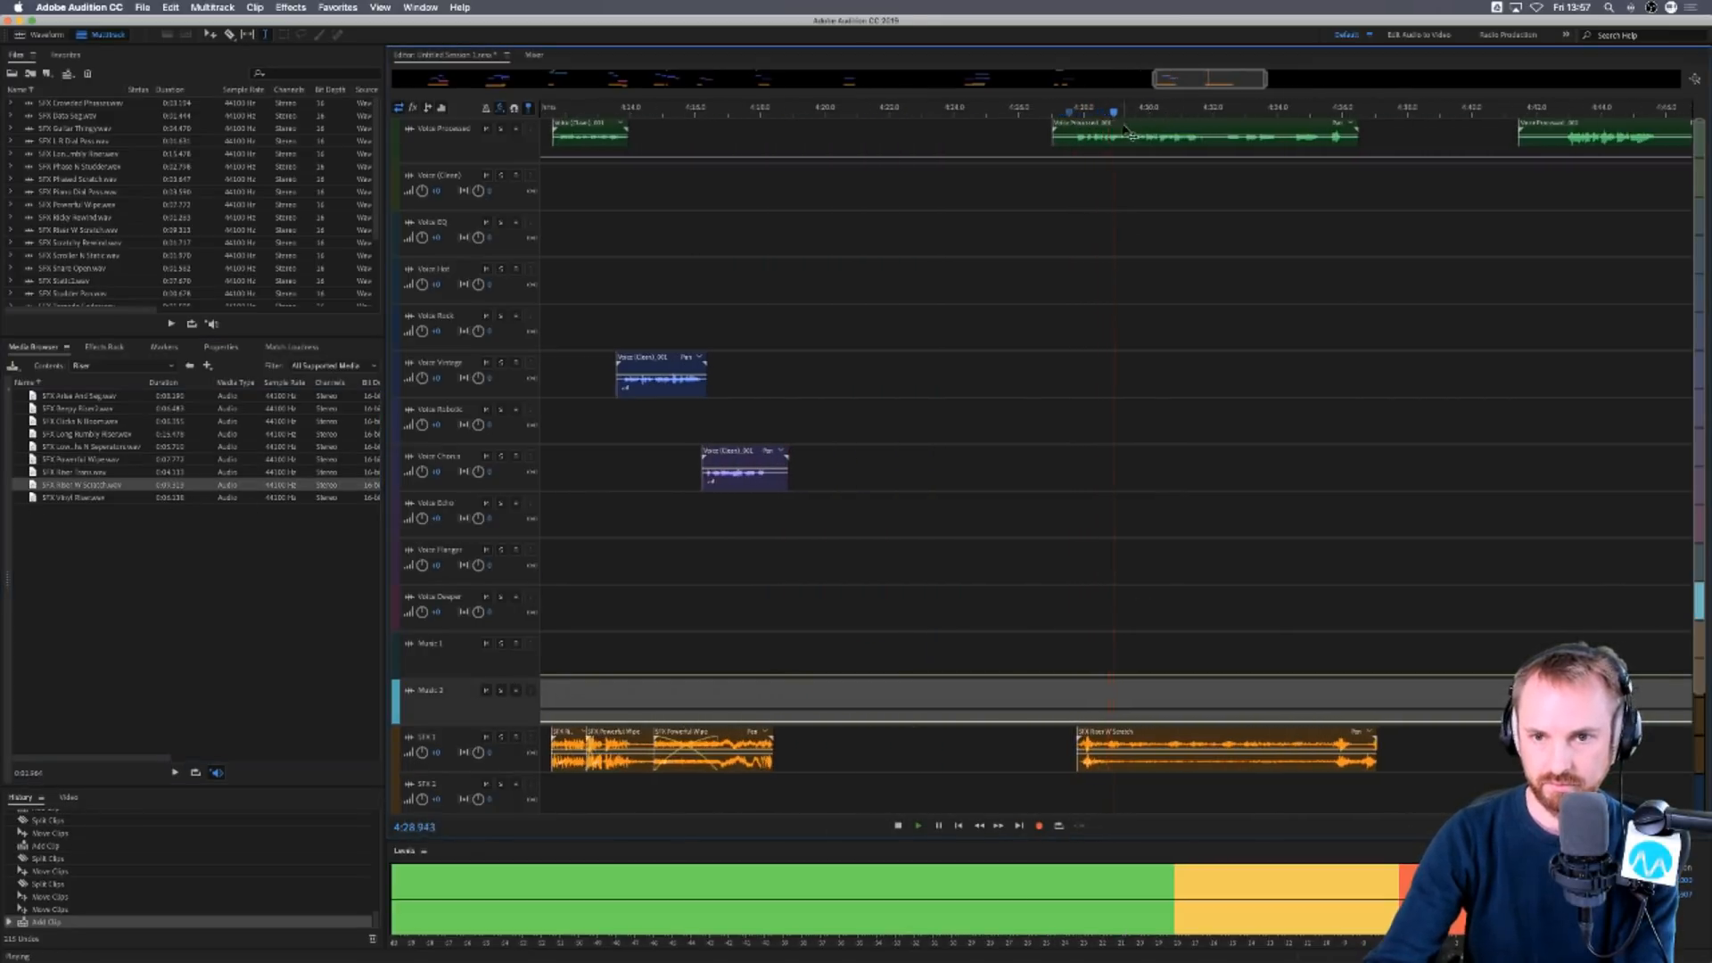
Move the 4:27 phrase to the voice track directly below Voice EQ, starting at about 4:27.4, fade it in, and listen.
{"action": "mouse_move", "coordinate": [1128, 133]}
{"action": "left_mouse_down"}
{"action": "mouse_move", "coordinate": [1146, 172]}
{"action": "mouse_move", "coordinate": [1140, 317]}
{"action": "mouse_move", "coordinate": [1134, 291]}
{"action": "mouse_move", "coordinate": [1081, 273]}
{"action": "left_mouse_up"}
{"action": "key", "text": "space"}
{"action": "key", "text": "space"}
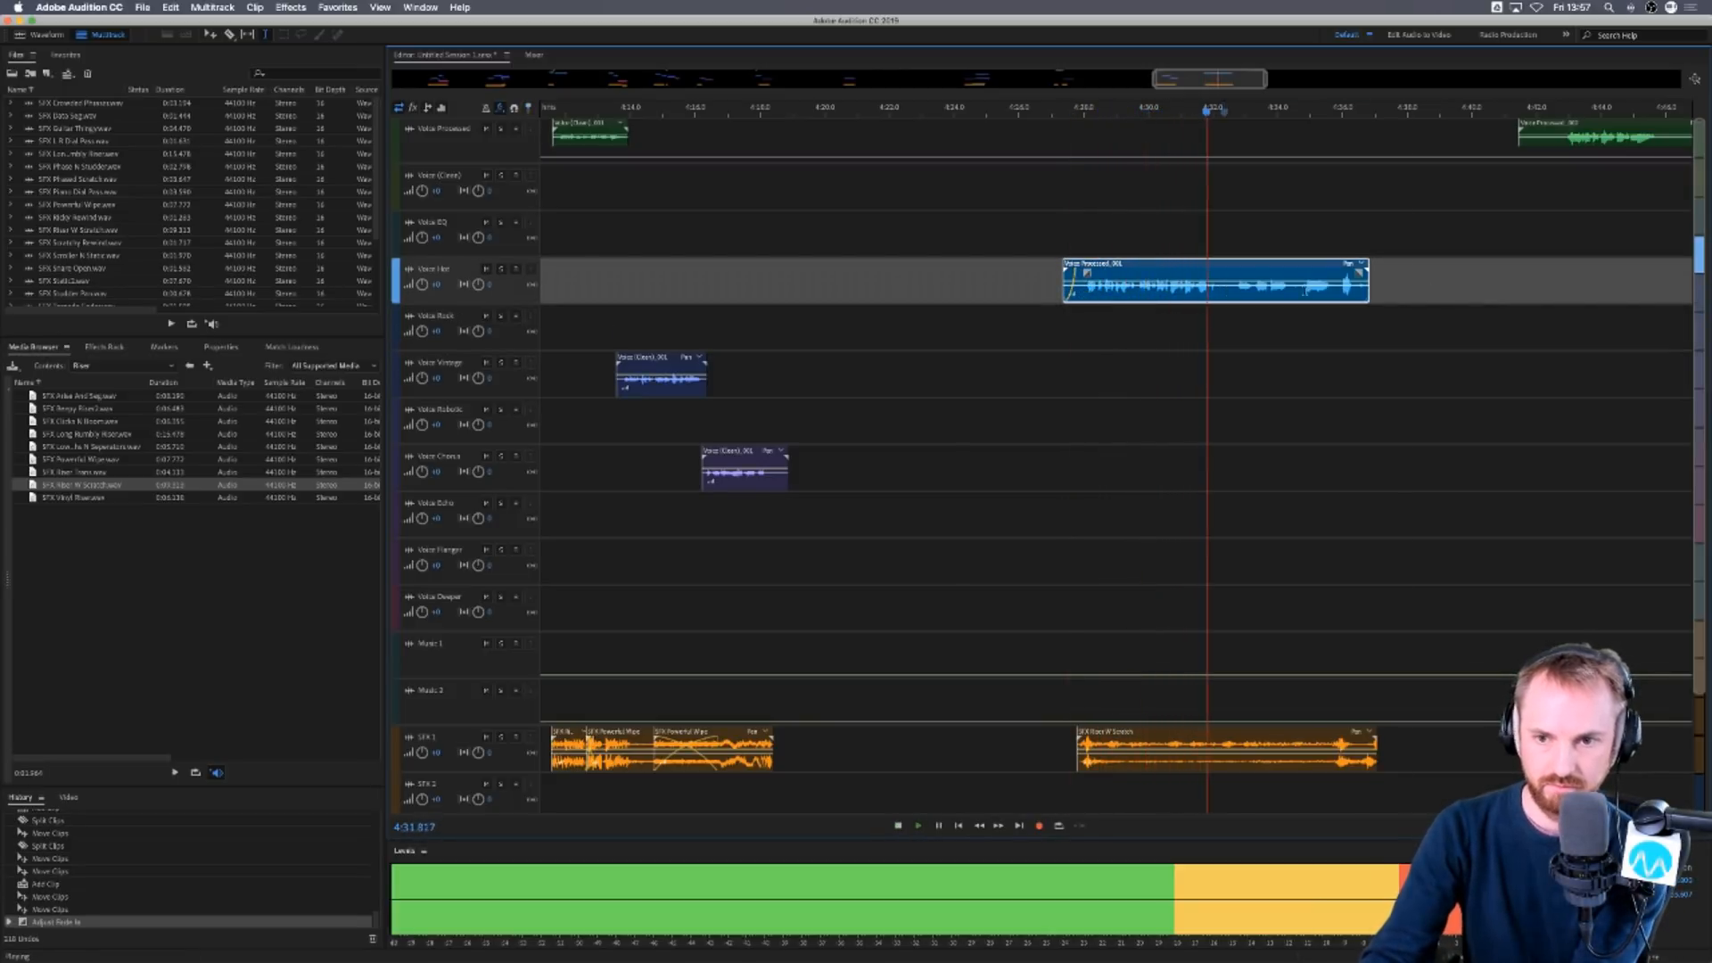
Delete the end of the faded-in phrase from about 4:32.3 onward.
{"action": "left_click_drag", "start_coordinate": [1223, 289], "coordinate": [1464, 293]}
{"action": "key", "text": "Delete"}
{"action": "key", "text": "space"}
Split the shortened phrase at 4:29.665 and move its second part to Voice EQ at the same time position.
{"action": "left_click", "coordinate": [1138, 293]}
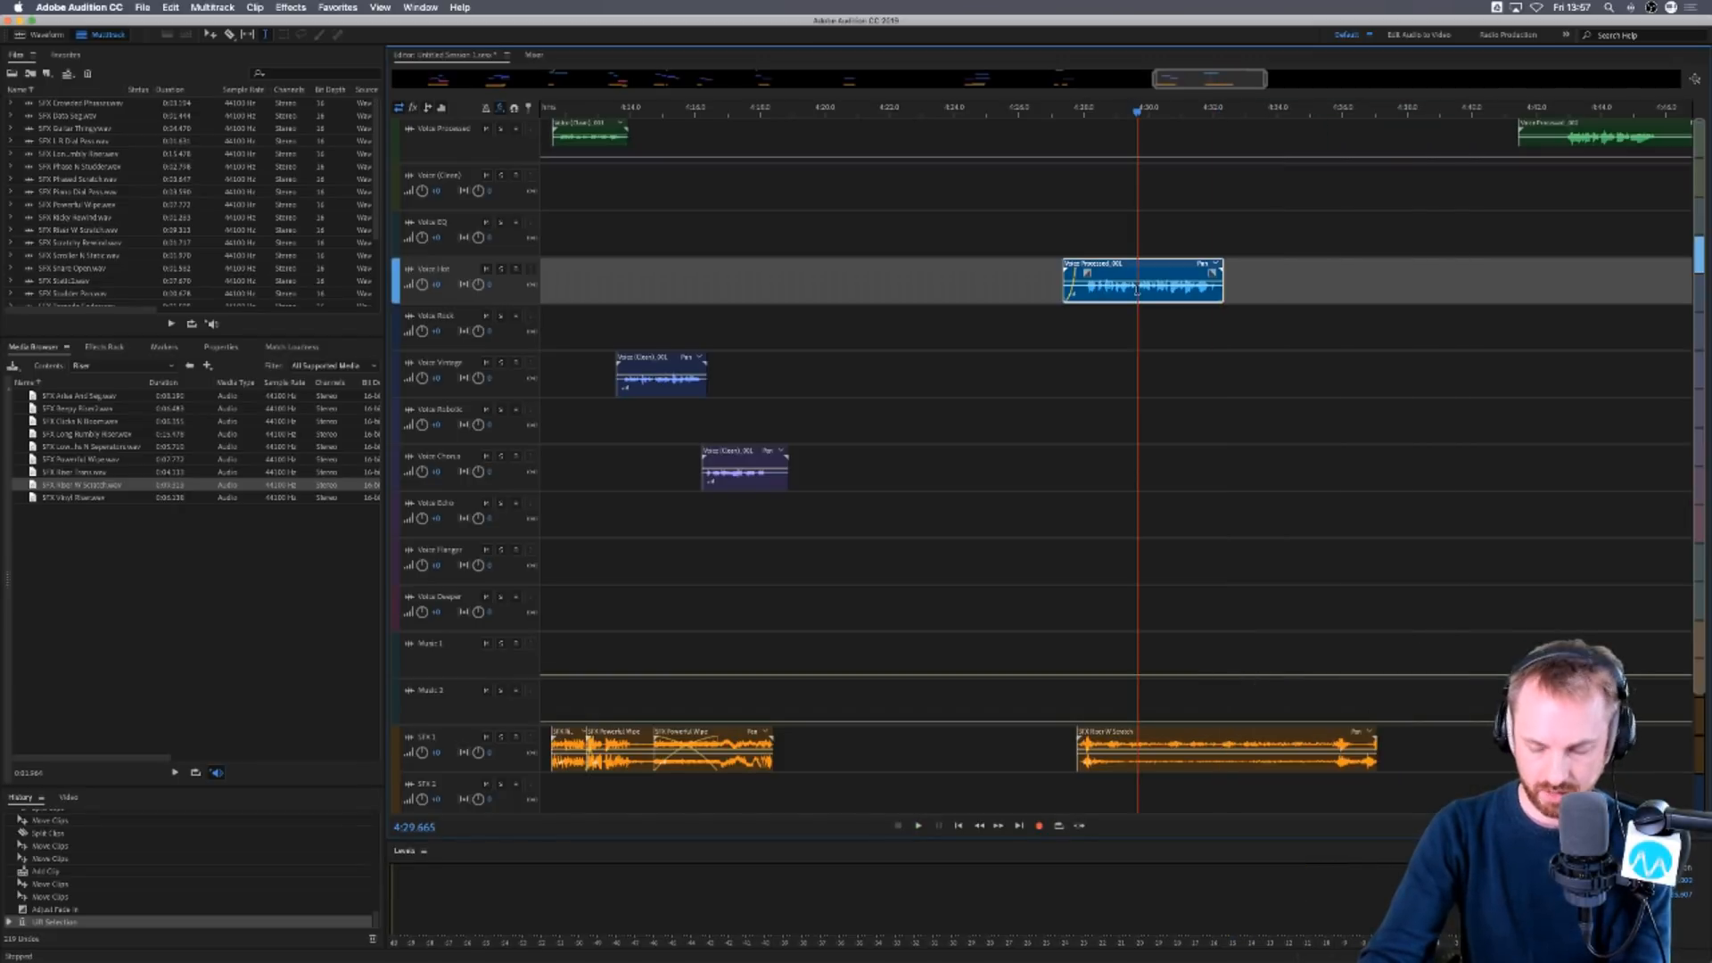
{"action": "key", "text": "super+k"}
{"action": "left_click_drag", "start_coordinate": [1154, 288], "coordinate": [1154, 240]}
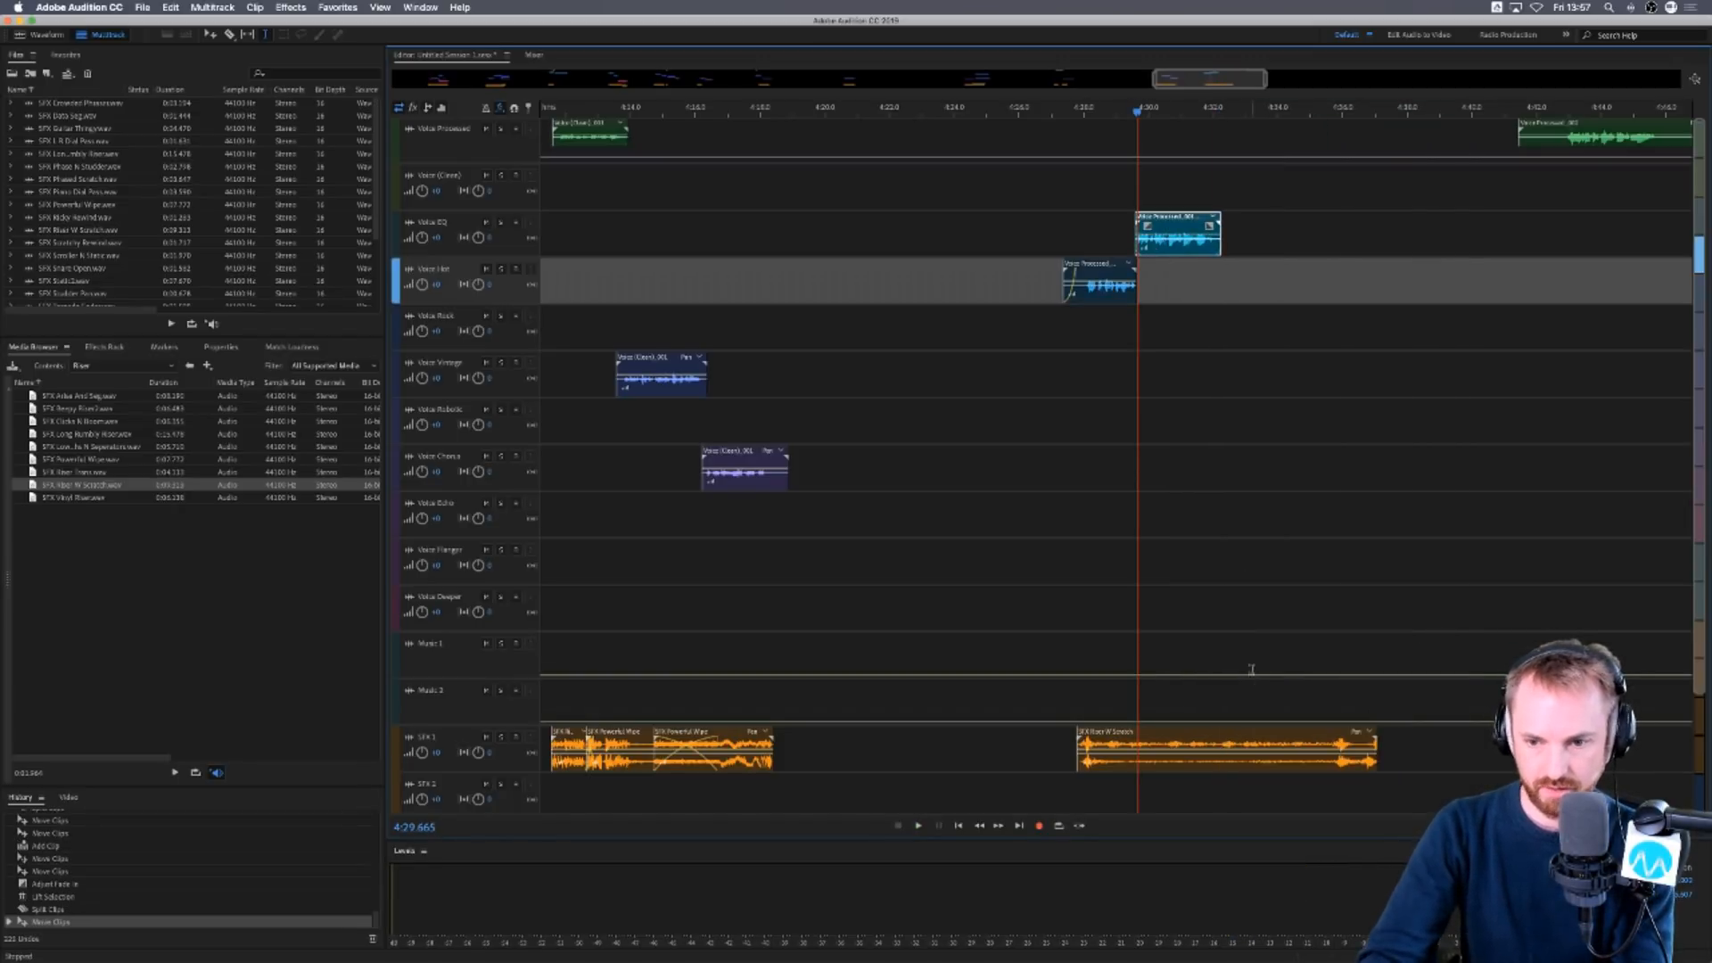
Delete about 4:31.1 to 4:33.6 of SFX Riser W Scratch and overlap its ending onto the first part from about 4:30.1.
{"action": "left_click_drag", "start_coordinate": [1266, 742], "coordinate": [1185, 745]}
{"action": "key", "text": "Delete"}
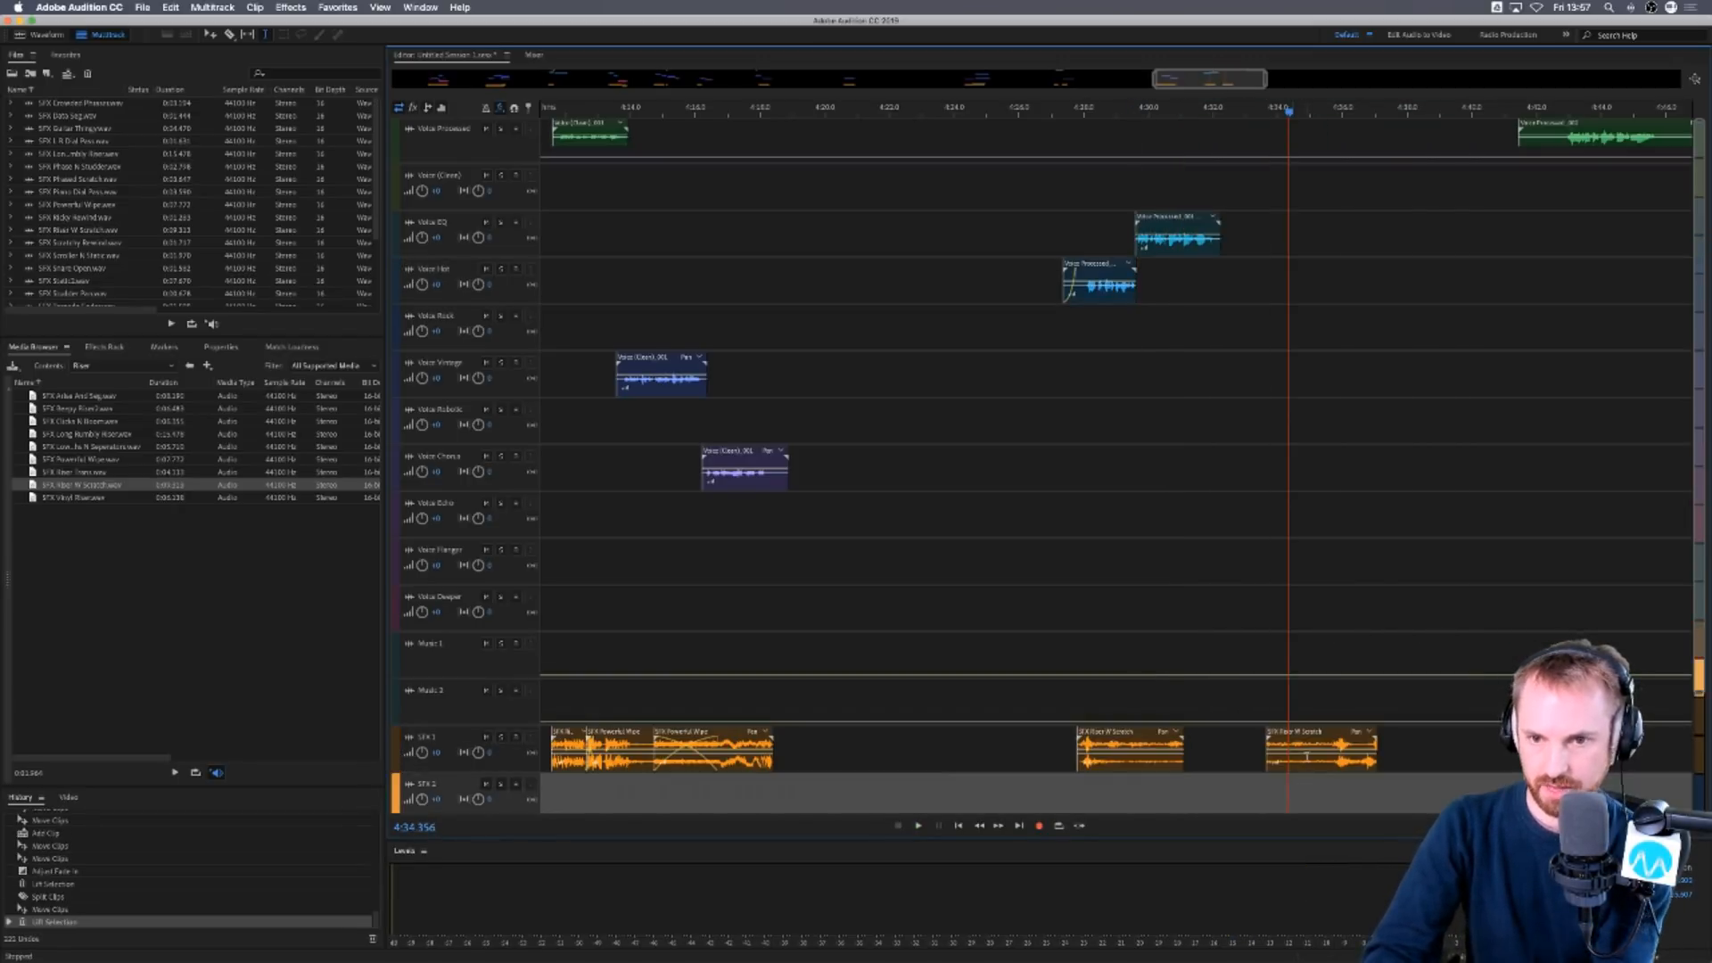
{"action": "left_click_drag", "start_coordinate": [1309, 774], "coordinate": [1207, 741]}
{"action": "left_click", "coordinate": [1172, 649]}
{"action": "key", "text": "space"}
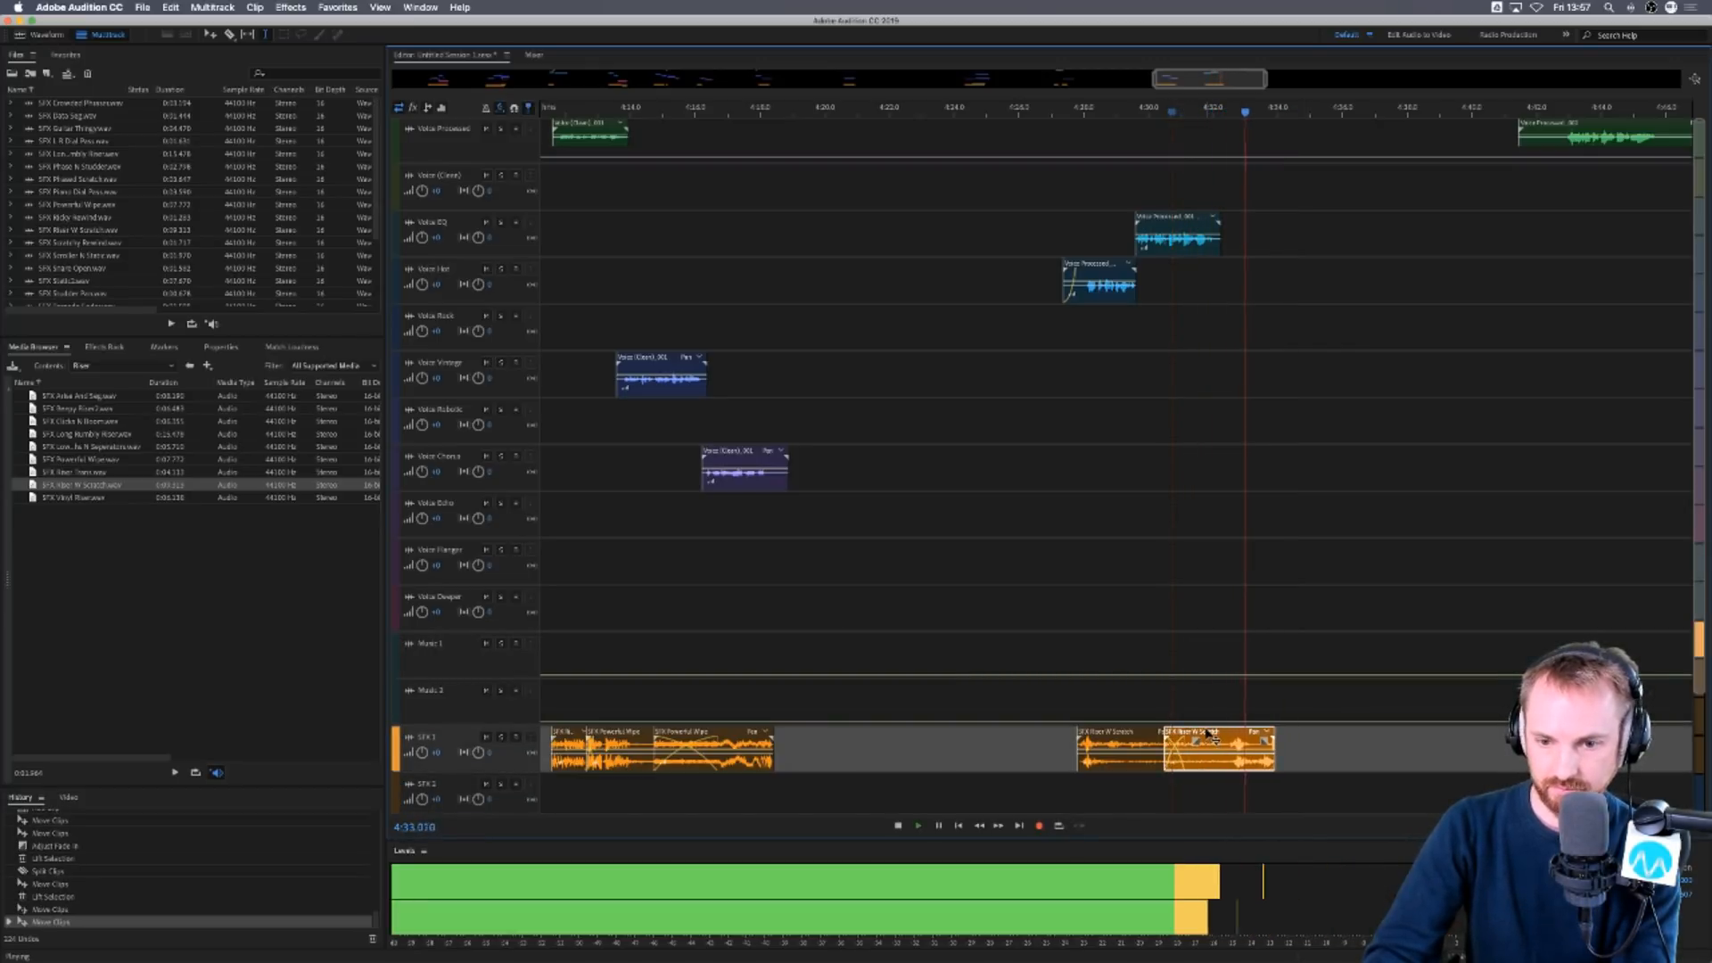
{"action": "key", "text": "space"}
{"action": "left_click_drag", "start_coordinate": [1196, 738], "coordinate": [1182, 740]}
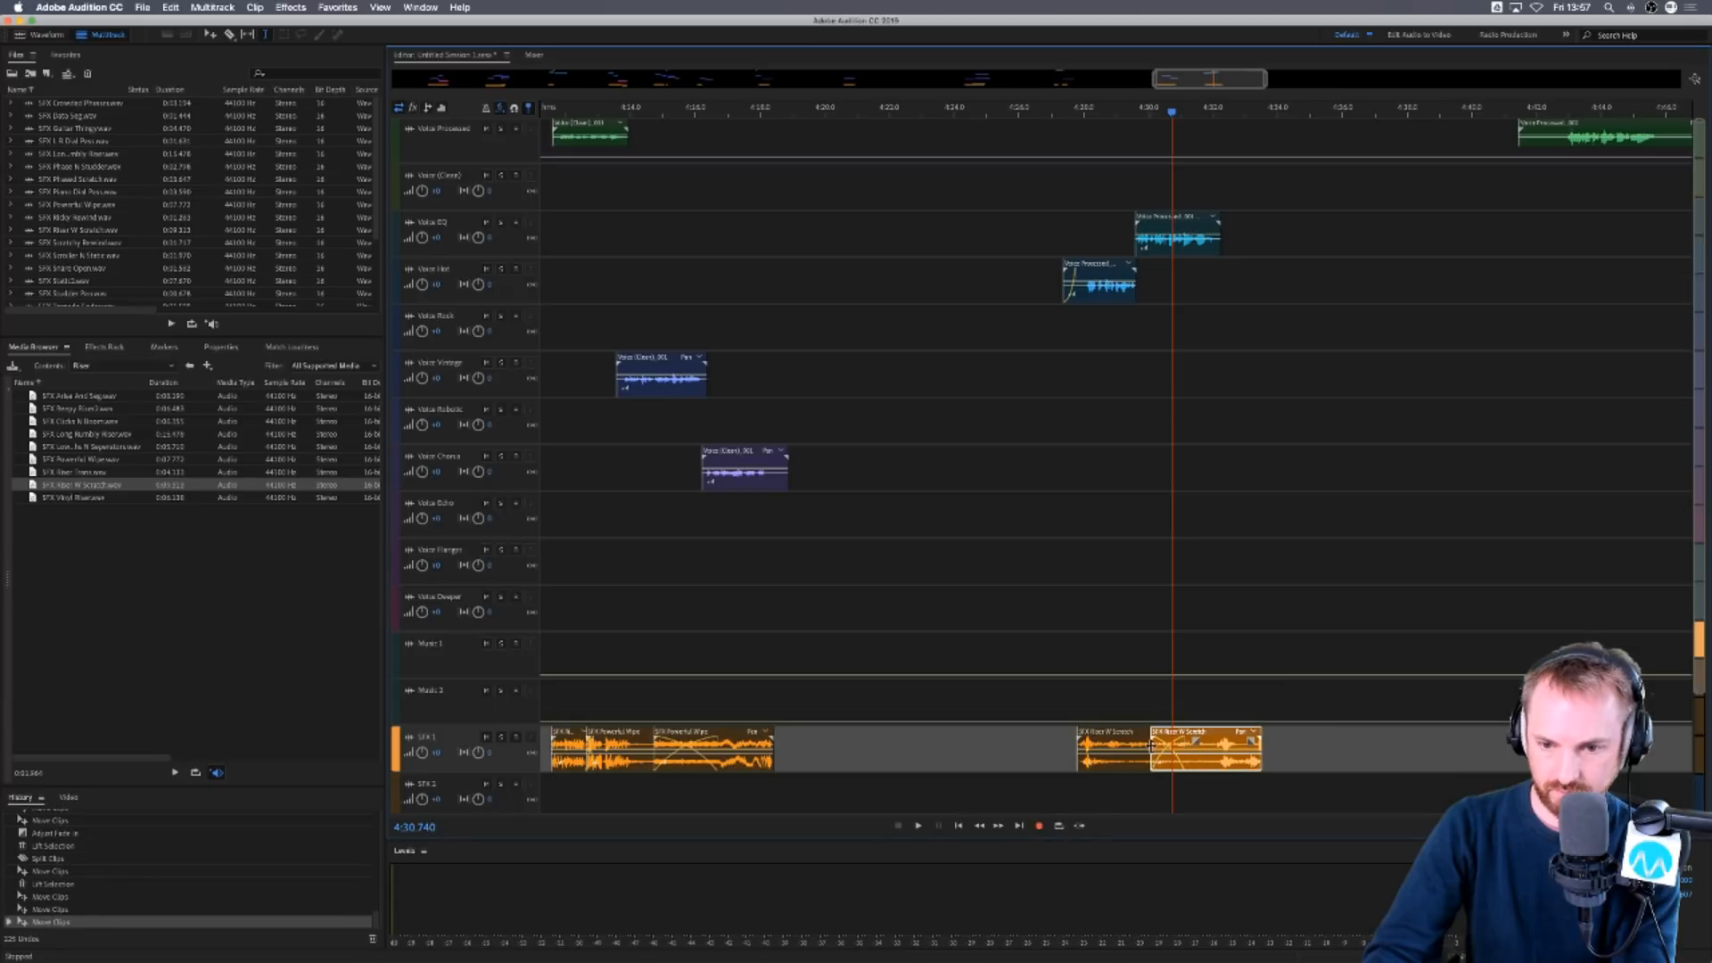
Move the last Voice Processed phrase to Voice Echo at about 4:42.6 and add SFX Beepy Riser to SFX 1 at about 4:43.5.
{"action": "scroll", "coordinate": [1126, 748], "scroll_direction": "right", "scroll_amount": 10}
{"action": "left_click_drag", "start_coordinate": [1267, 133], "coordinate": [1289, 514]}
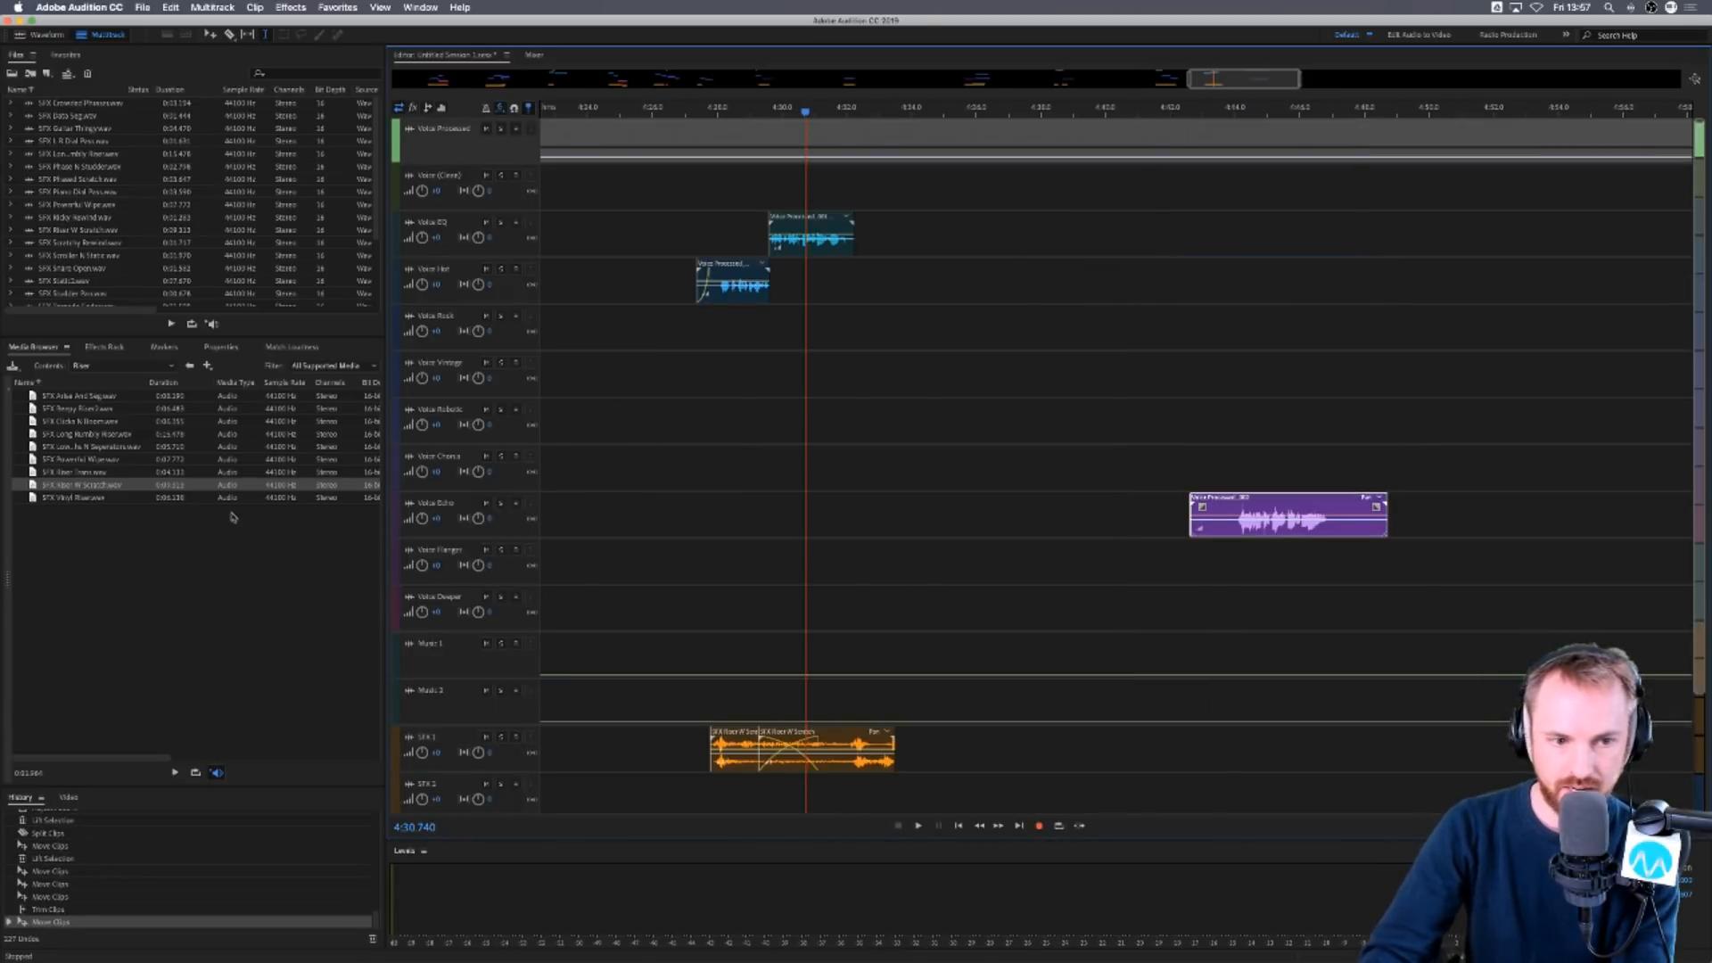
{"action": "left_click", "coordinate": [78, 498]}
{"action": "left_click_drag", "start_coordinate": [93, 411], "coordinate": [1231, 749]}
{"action": "left_click", "coordinate": [1213, 662]}
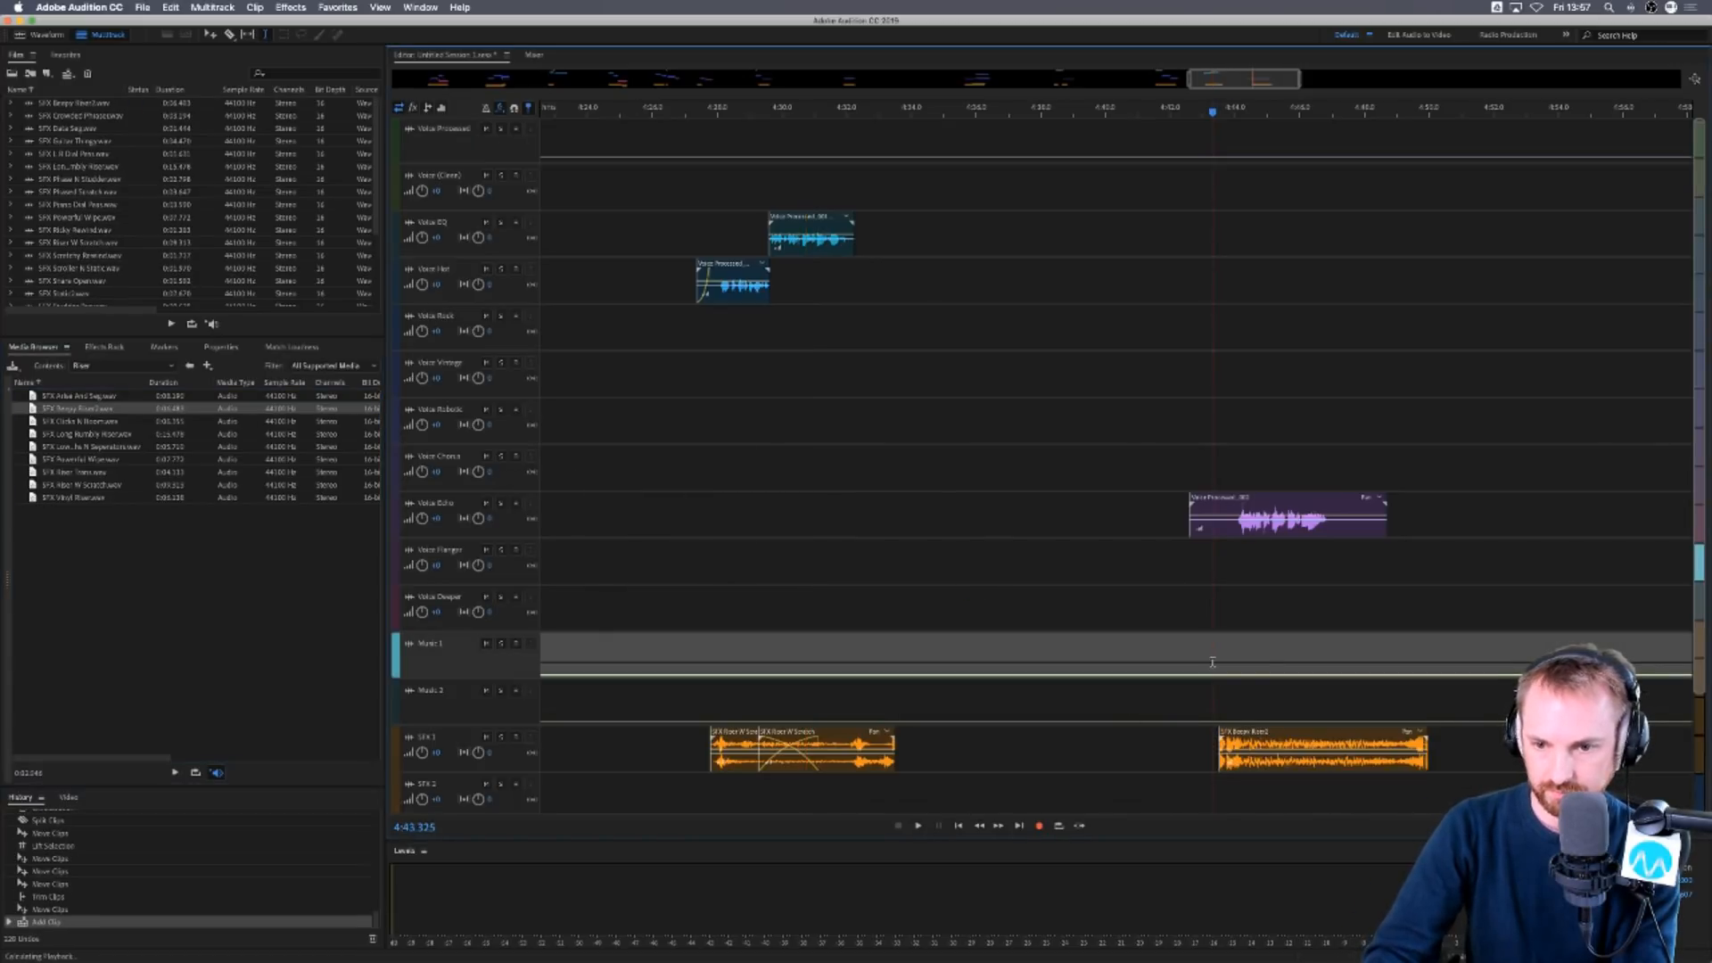
{"action": "key", "text": "space"}
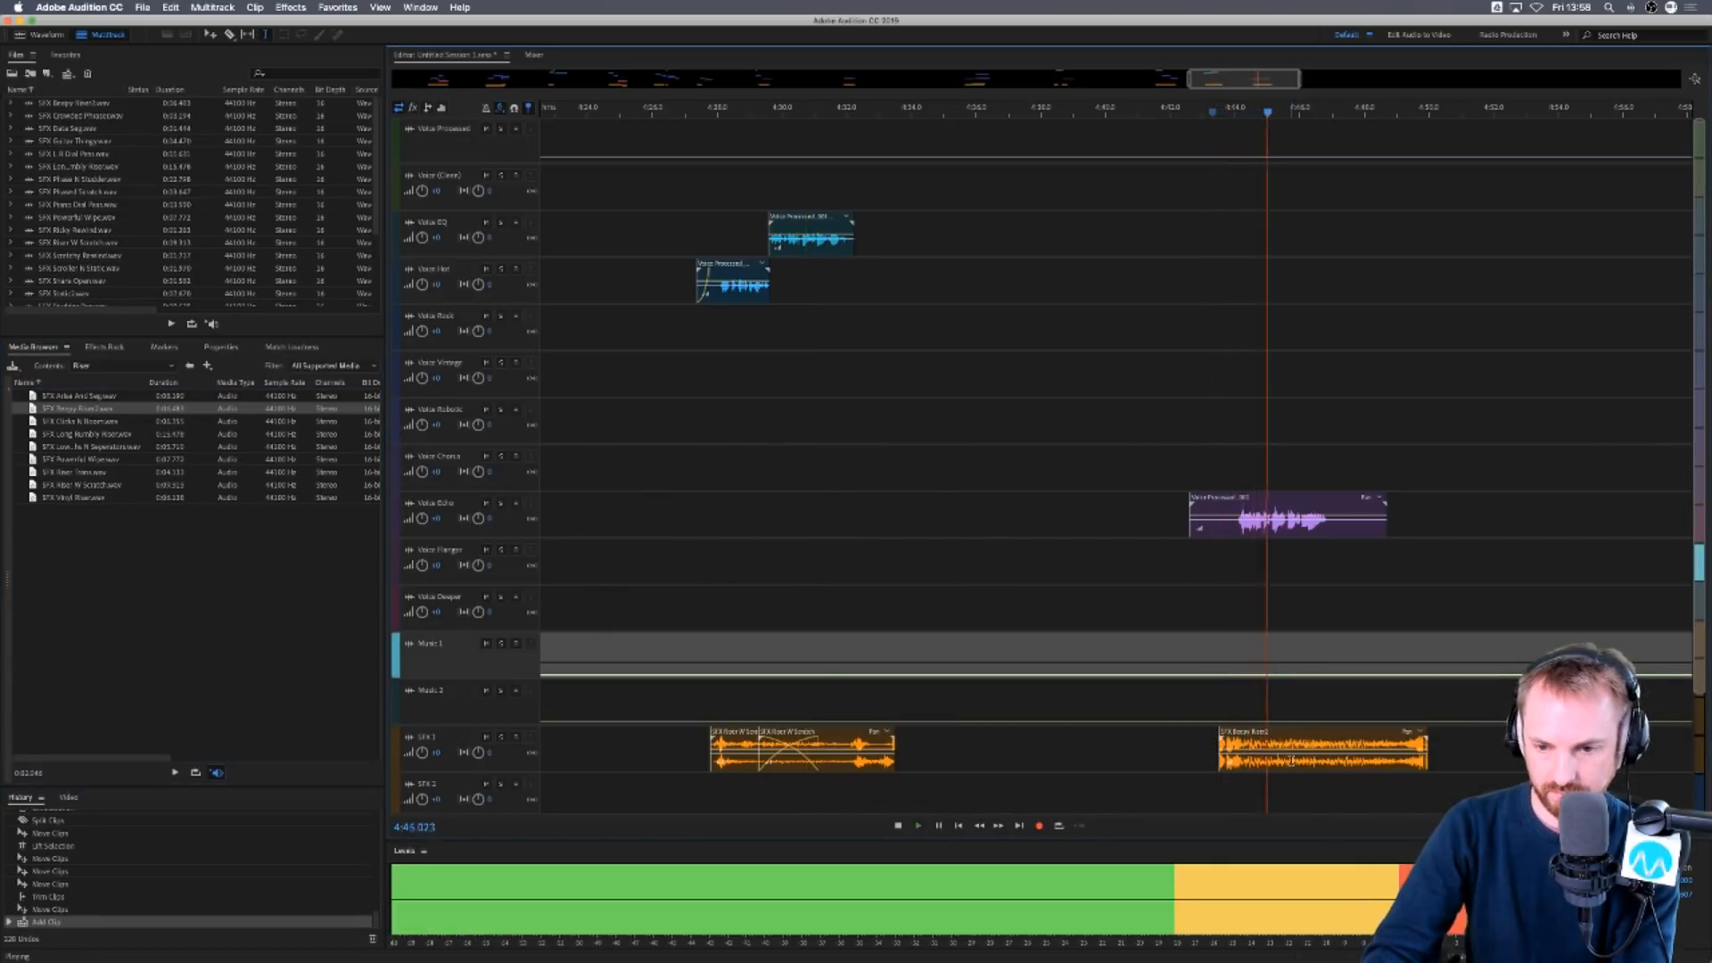
Cut about 4:45.7 to 4:46.8 out of SFX Beepy Riser and overlap the trimmed remainder from about 4:45.
{"action": "left_click_drag", "start_coordinate": [1291, 758], "coordinate": [1324, 758]}
{"action": "key", "text": "space"}
{"action": "key", "text": "Delete"}
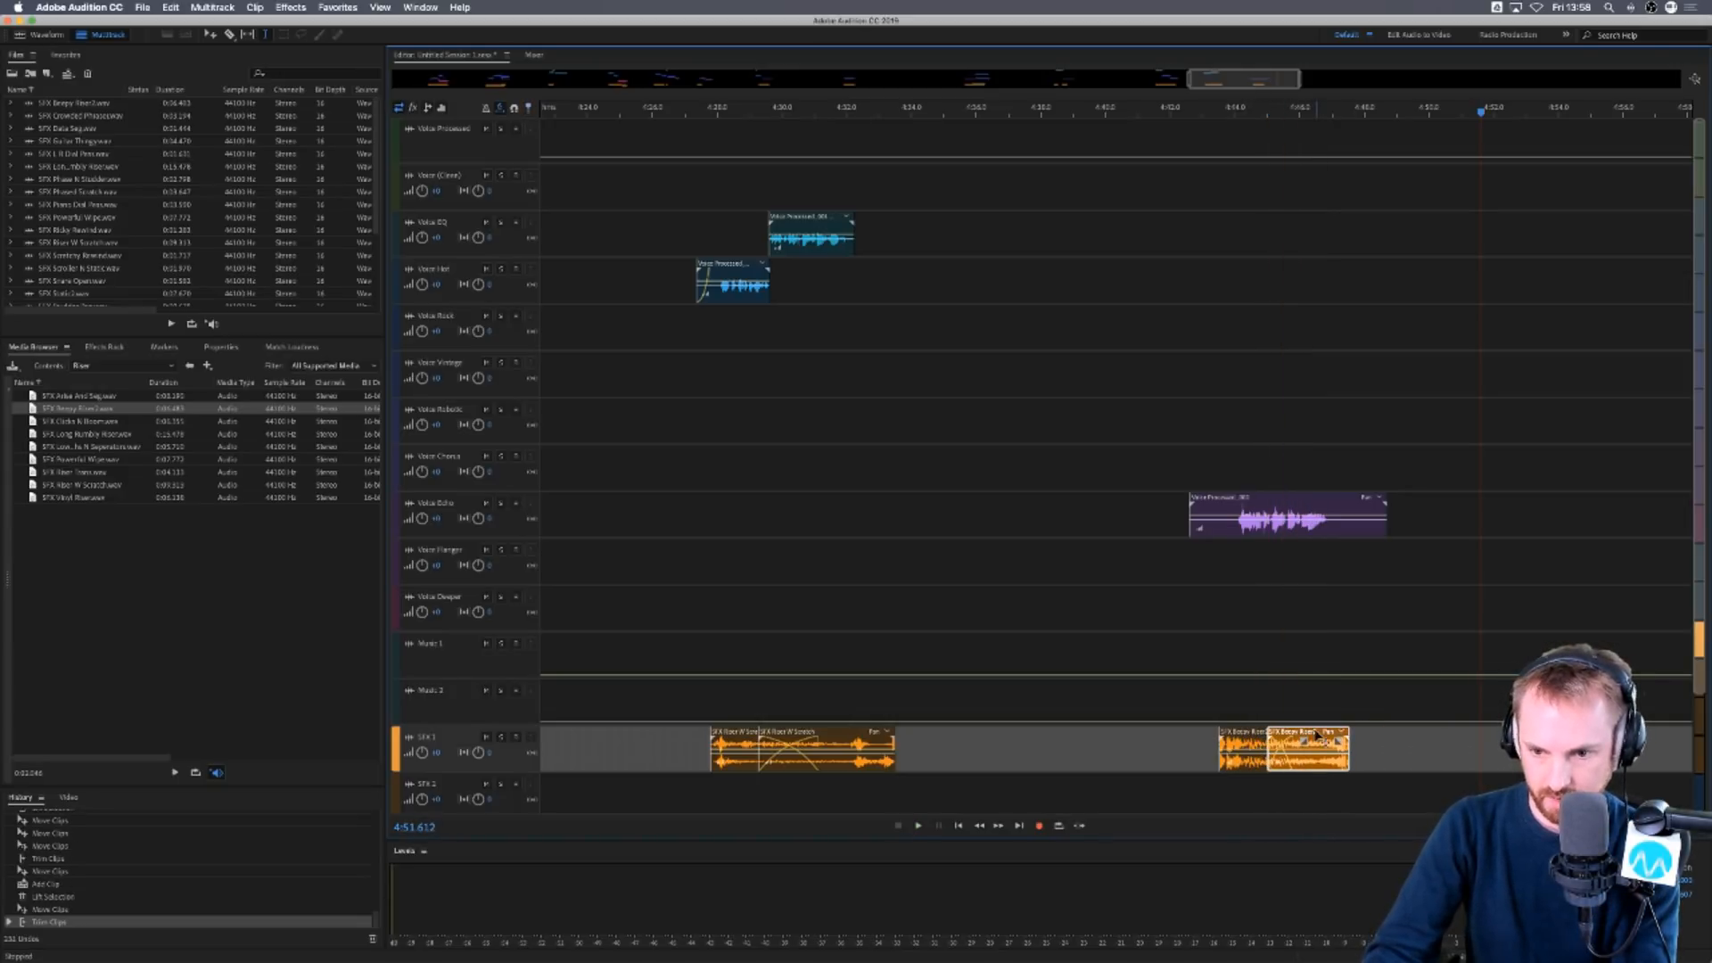
Shift the second Beepy Riser part slightly earlier to about 4:44.8 and listen to the join.
{"action": "left_click_drag", "start_coordinate": [1318, 742], "coordinate": [1315, 742]}
{"action": "left_click", "coordinate": [1268, 669]}
{"action": "key", "text": "space"}
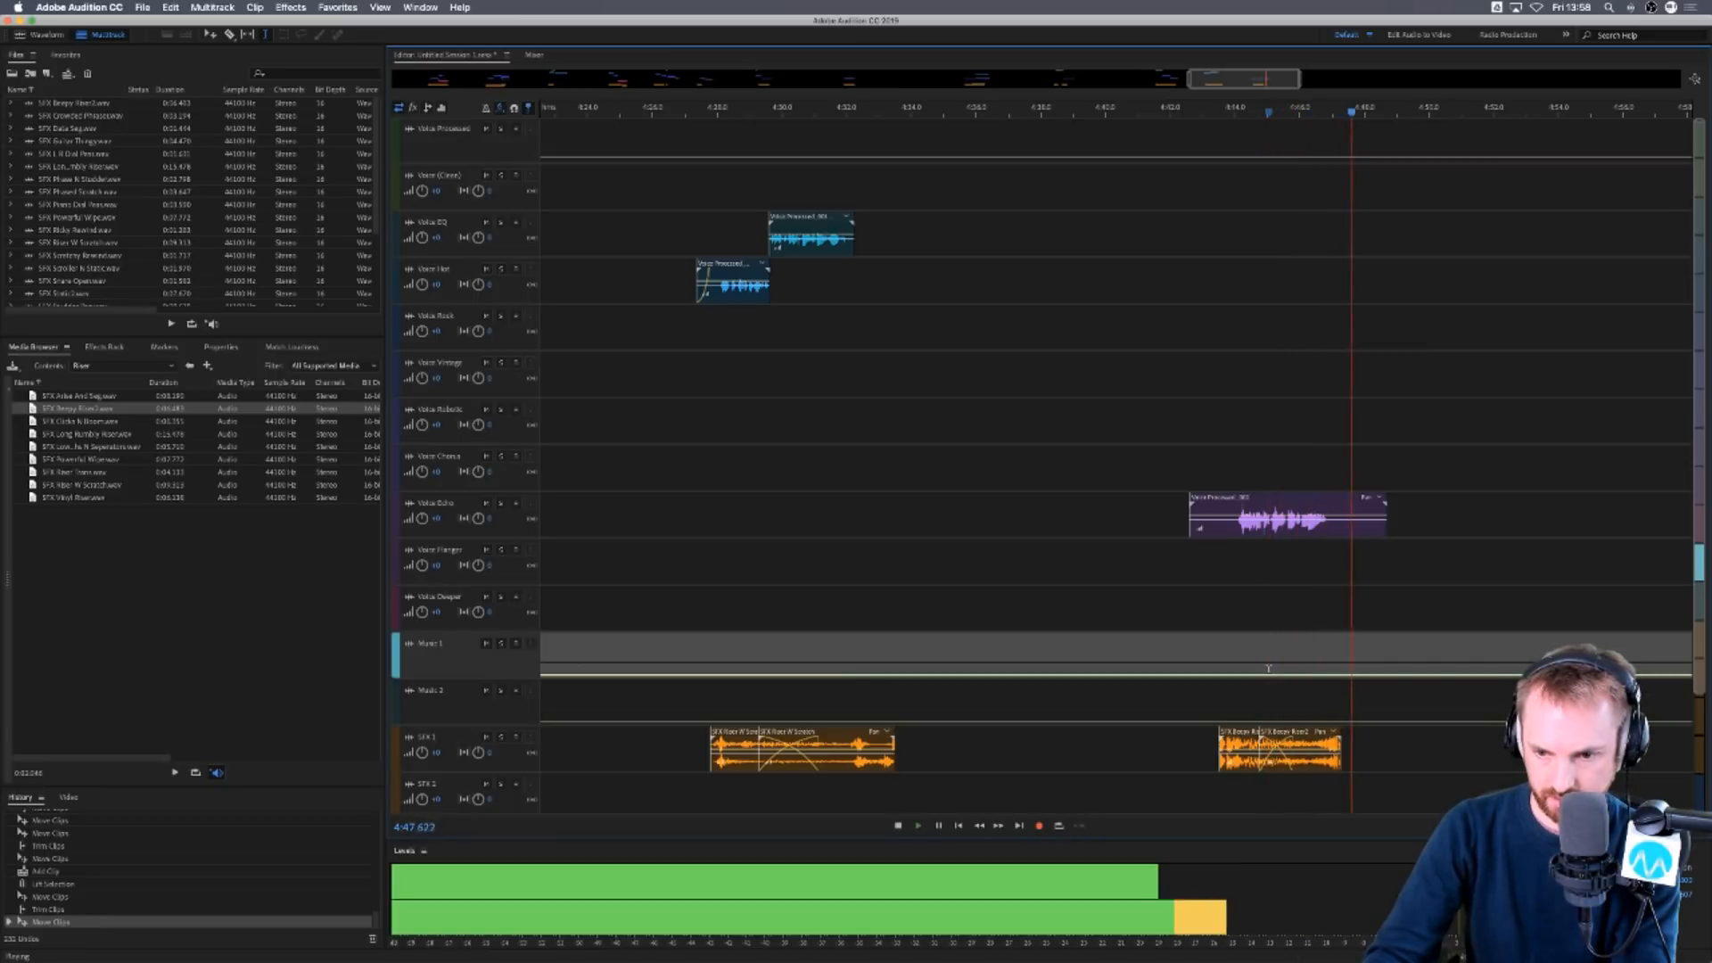
{"action": "key", "text": "space"}
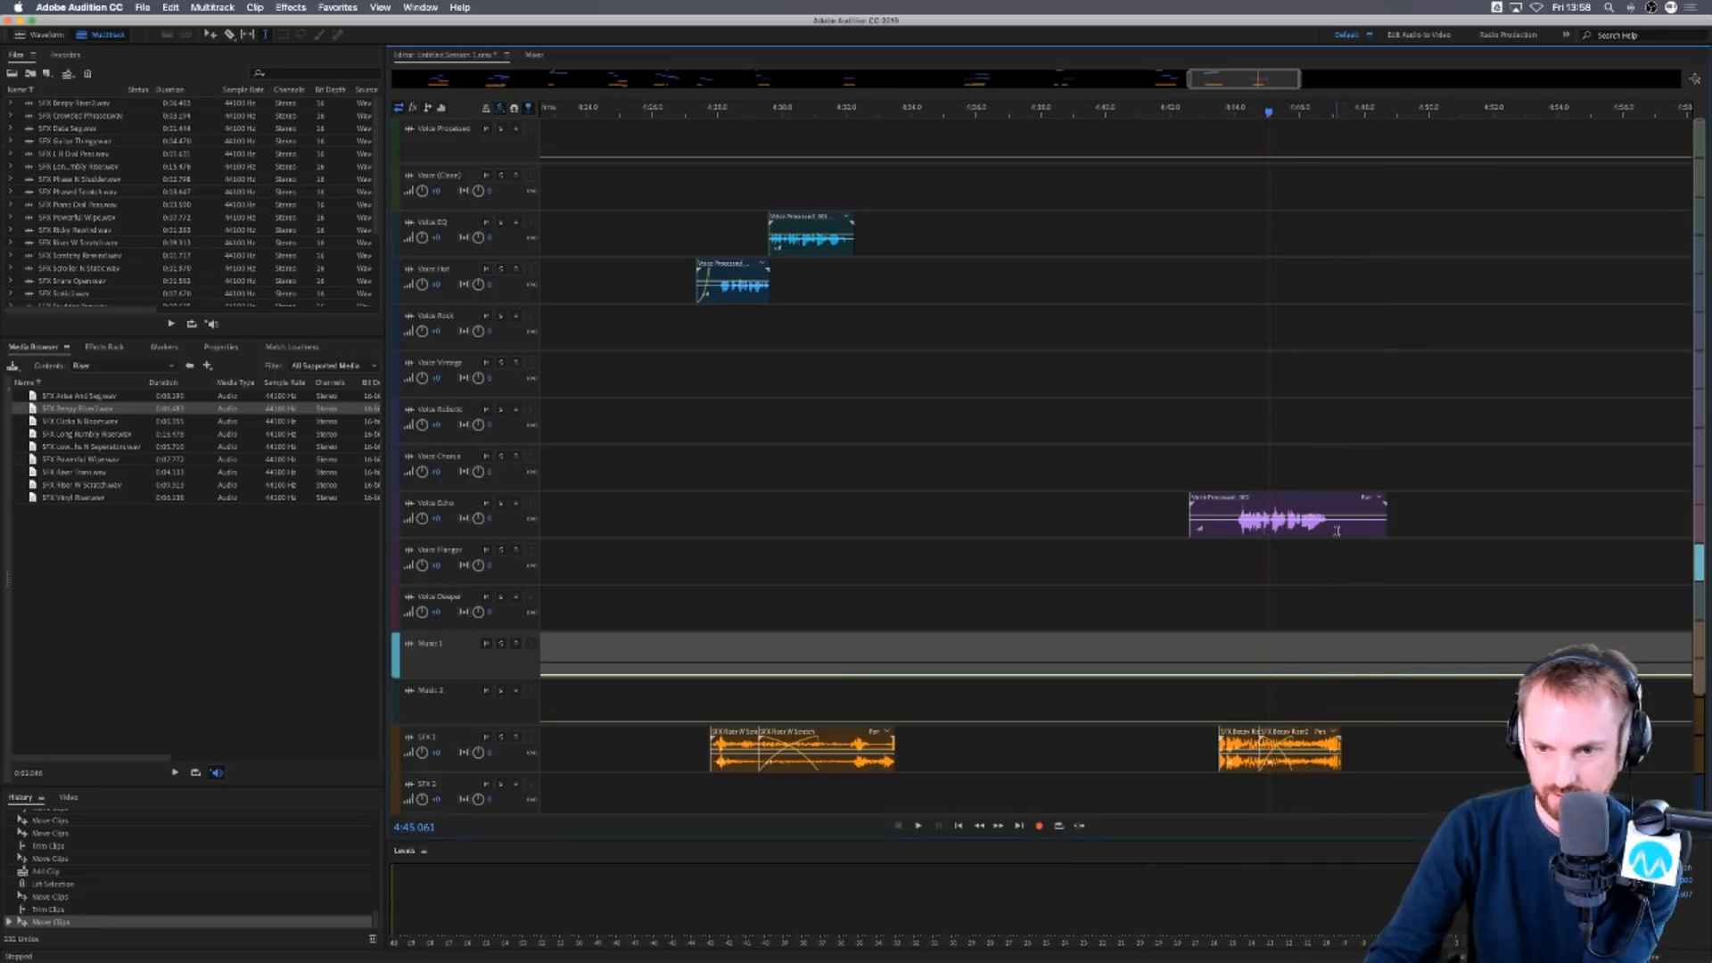
Delete the end of the Voice Echo phrase after 4:47.169.
{"action": "left_click_drag", "start_coordinate": [1336, 531], "coordinate": [1584, 526]}
{"action": "key", "text": "Delete"}
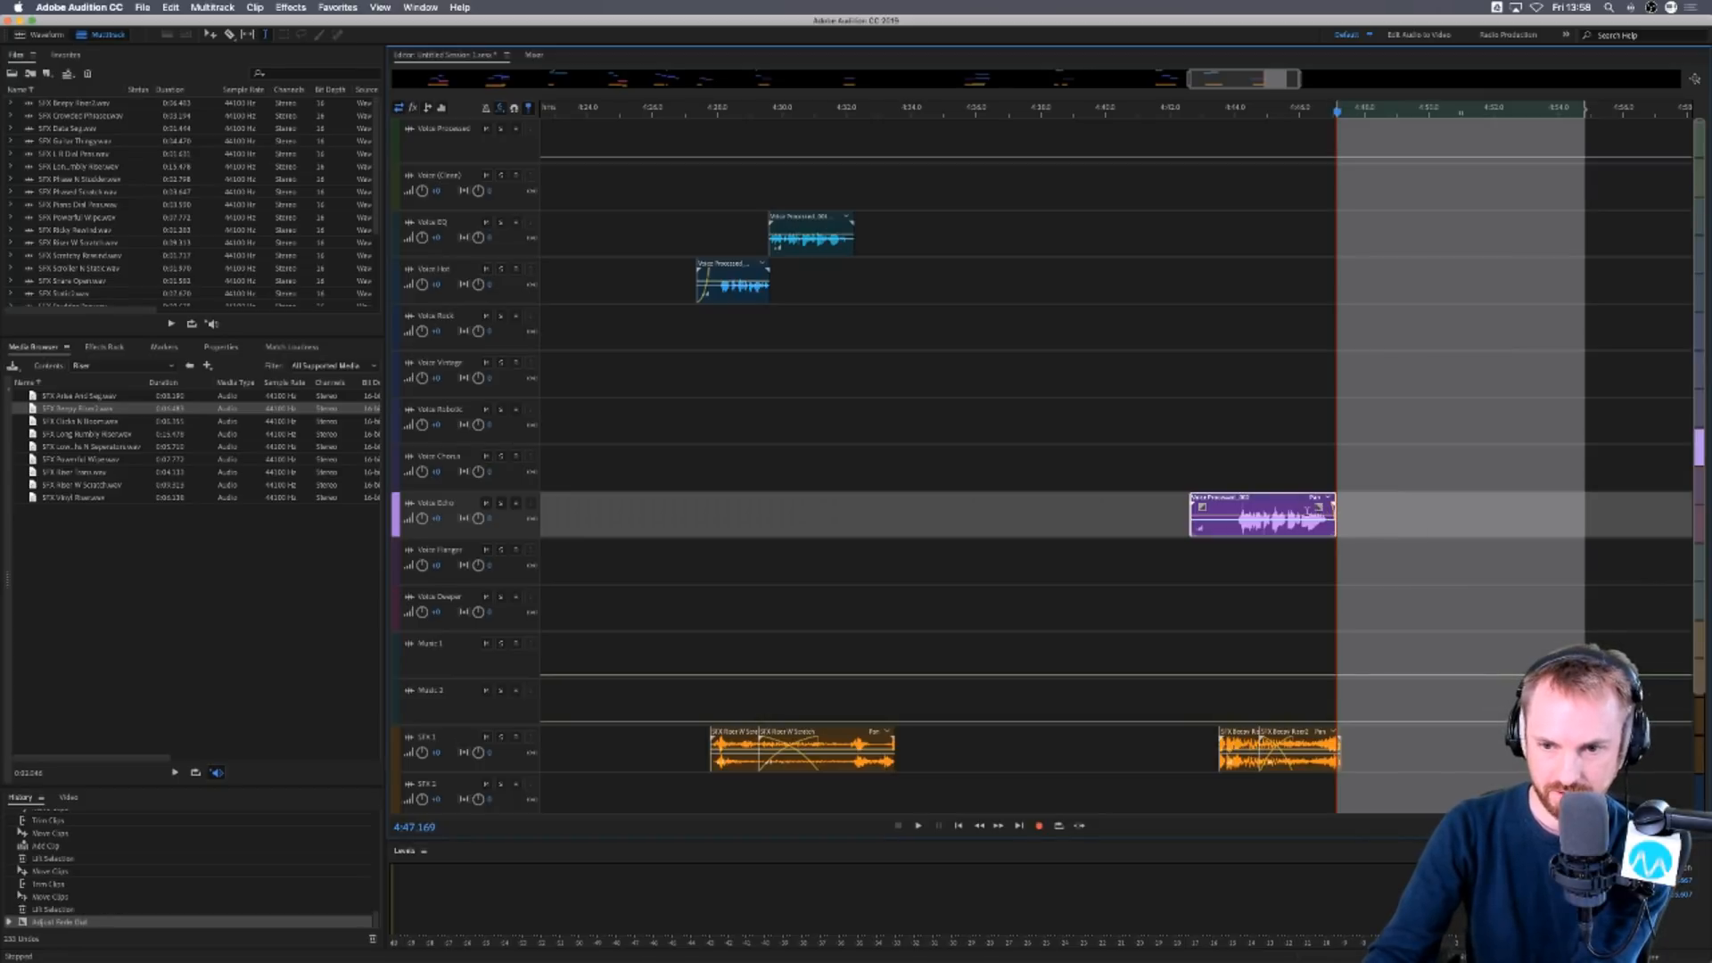